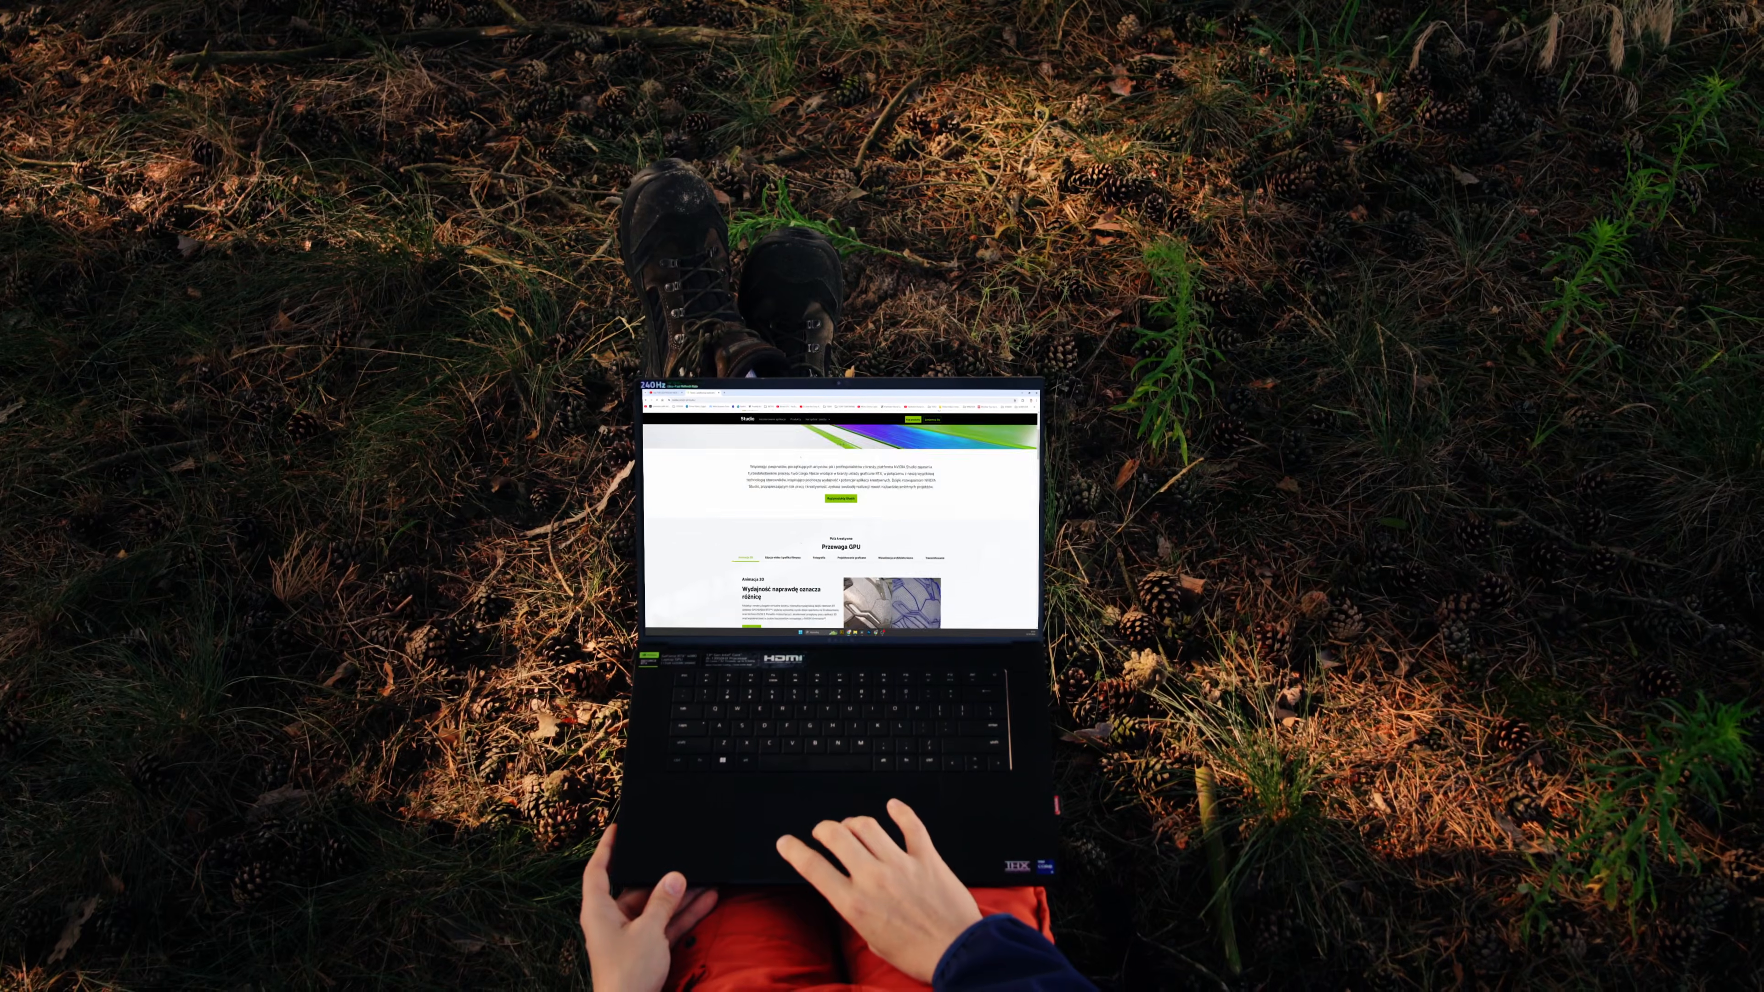
{"action": "scroll", "coordinate": [843, 528], "scroll_direction": "up", "scroll_amount": 10}
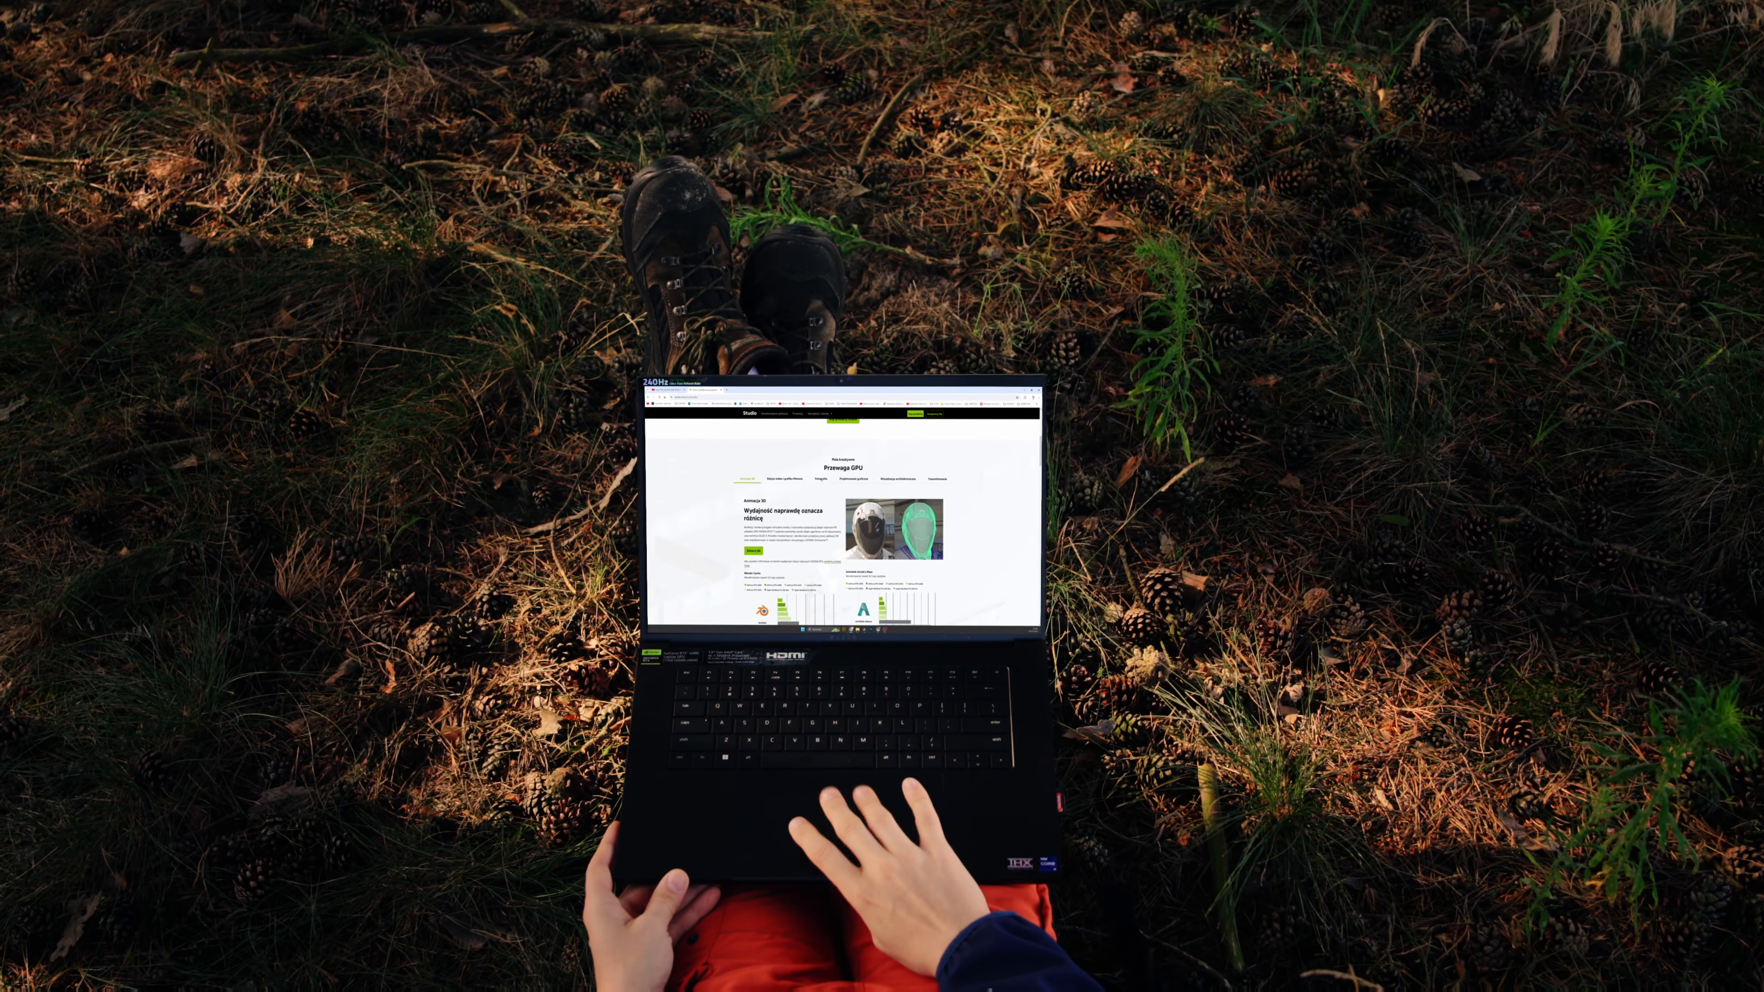
{"action": "scroll", "coordinate": [842, 528], "scroll_direction": "down", "scroll_amount": 5}
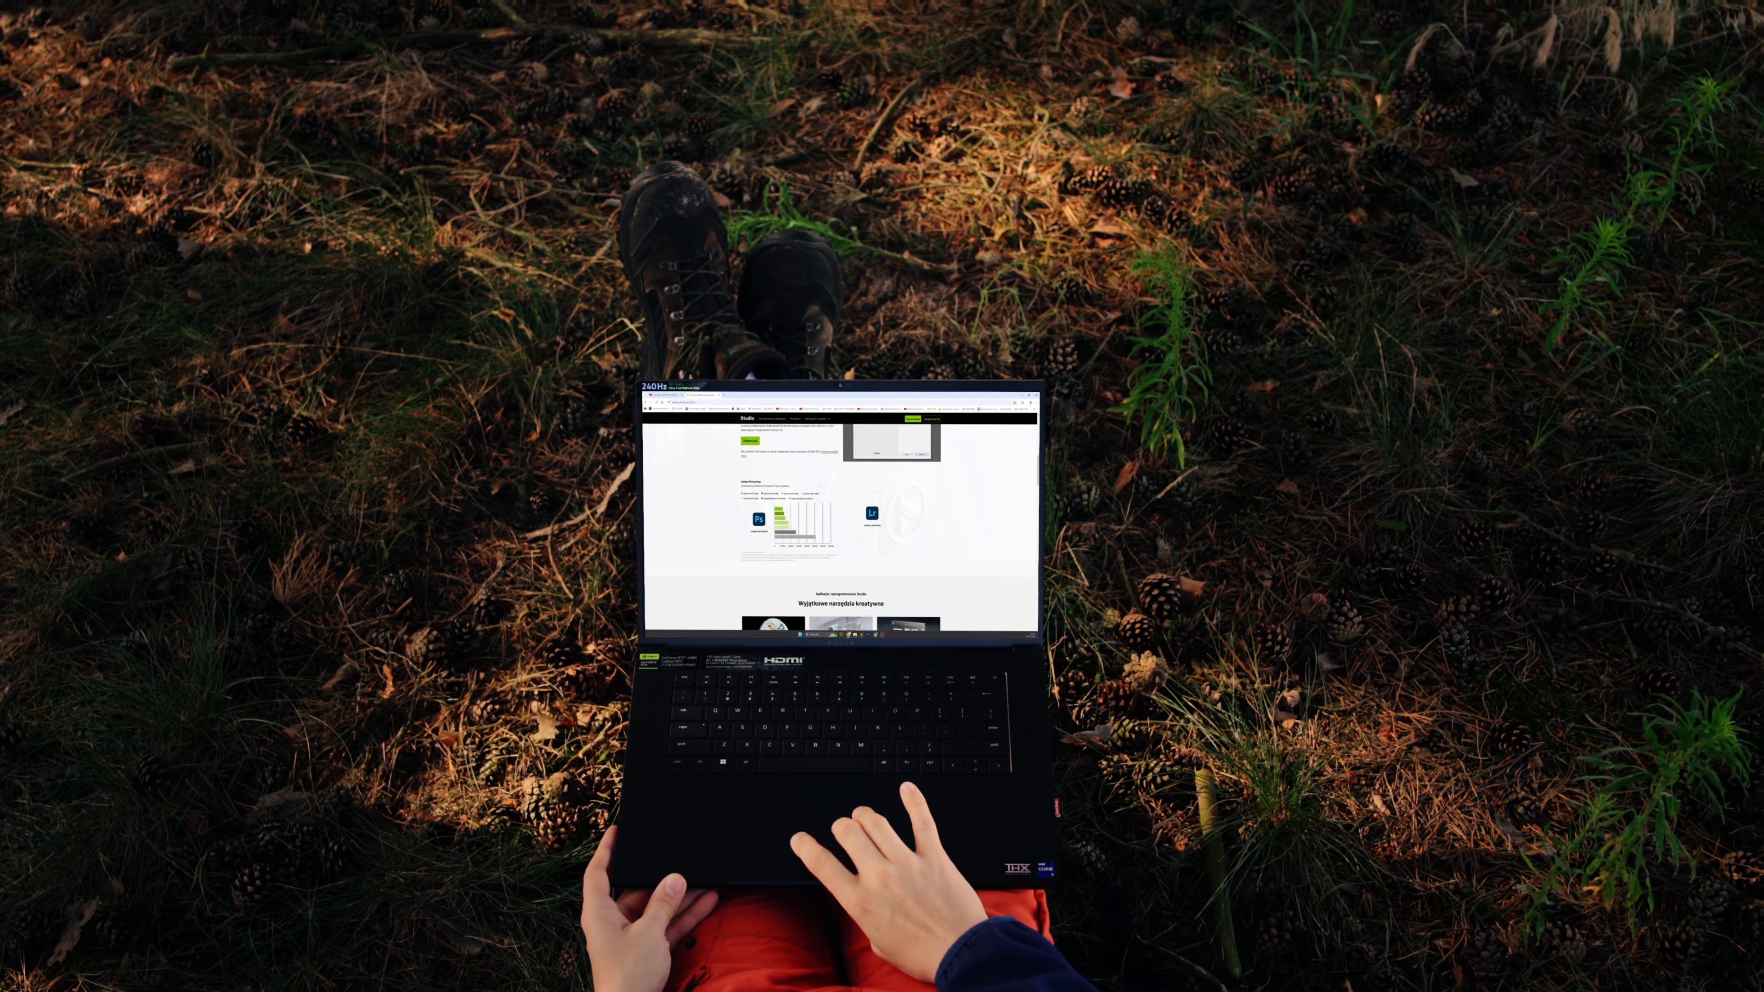
{"action": "scroll", "coordinate": [842, 528], "scroll_direction": "down", "scroll_amount": 3}
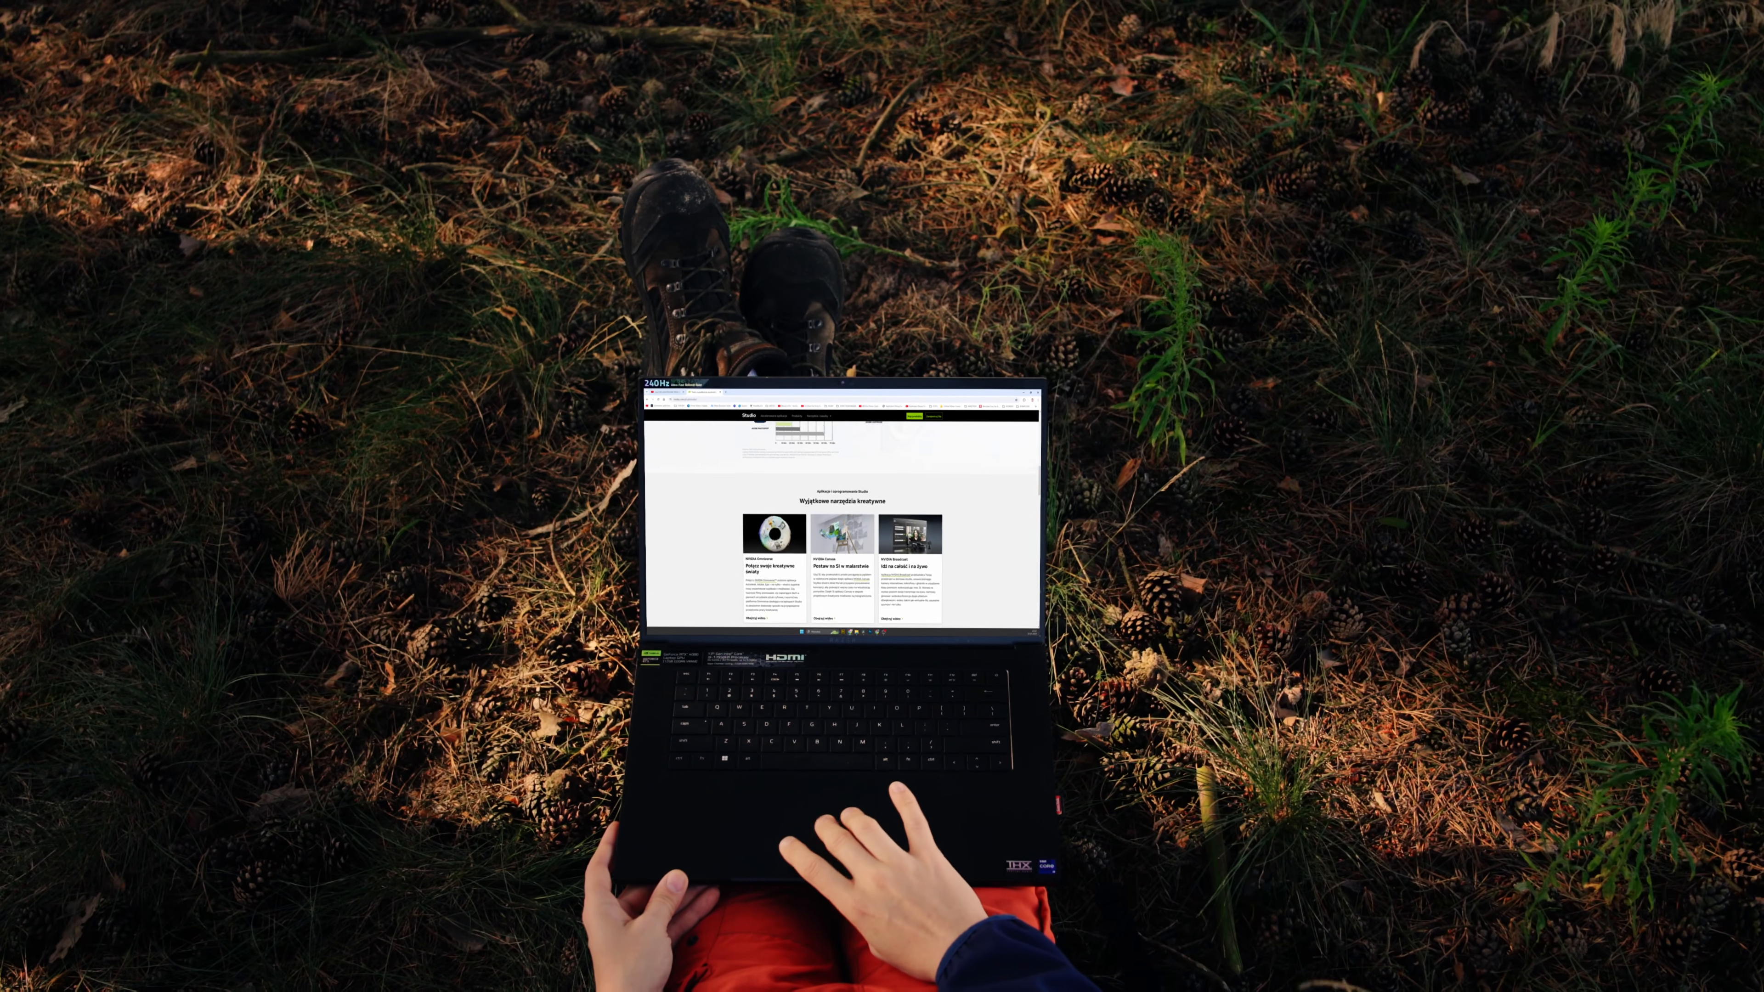
{"action": "scroll", "coordinate": [843, 528], "scroll_direction": "up", "scroll_amount": 3}
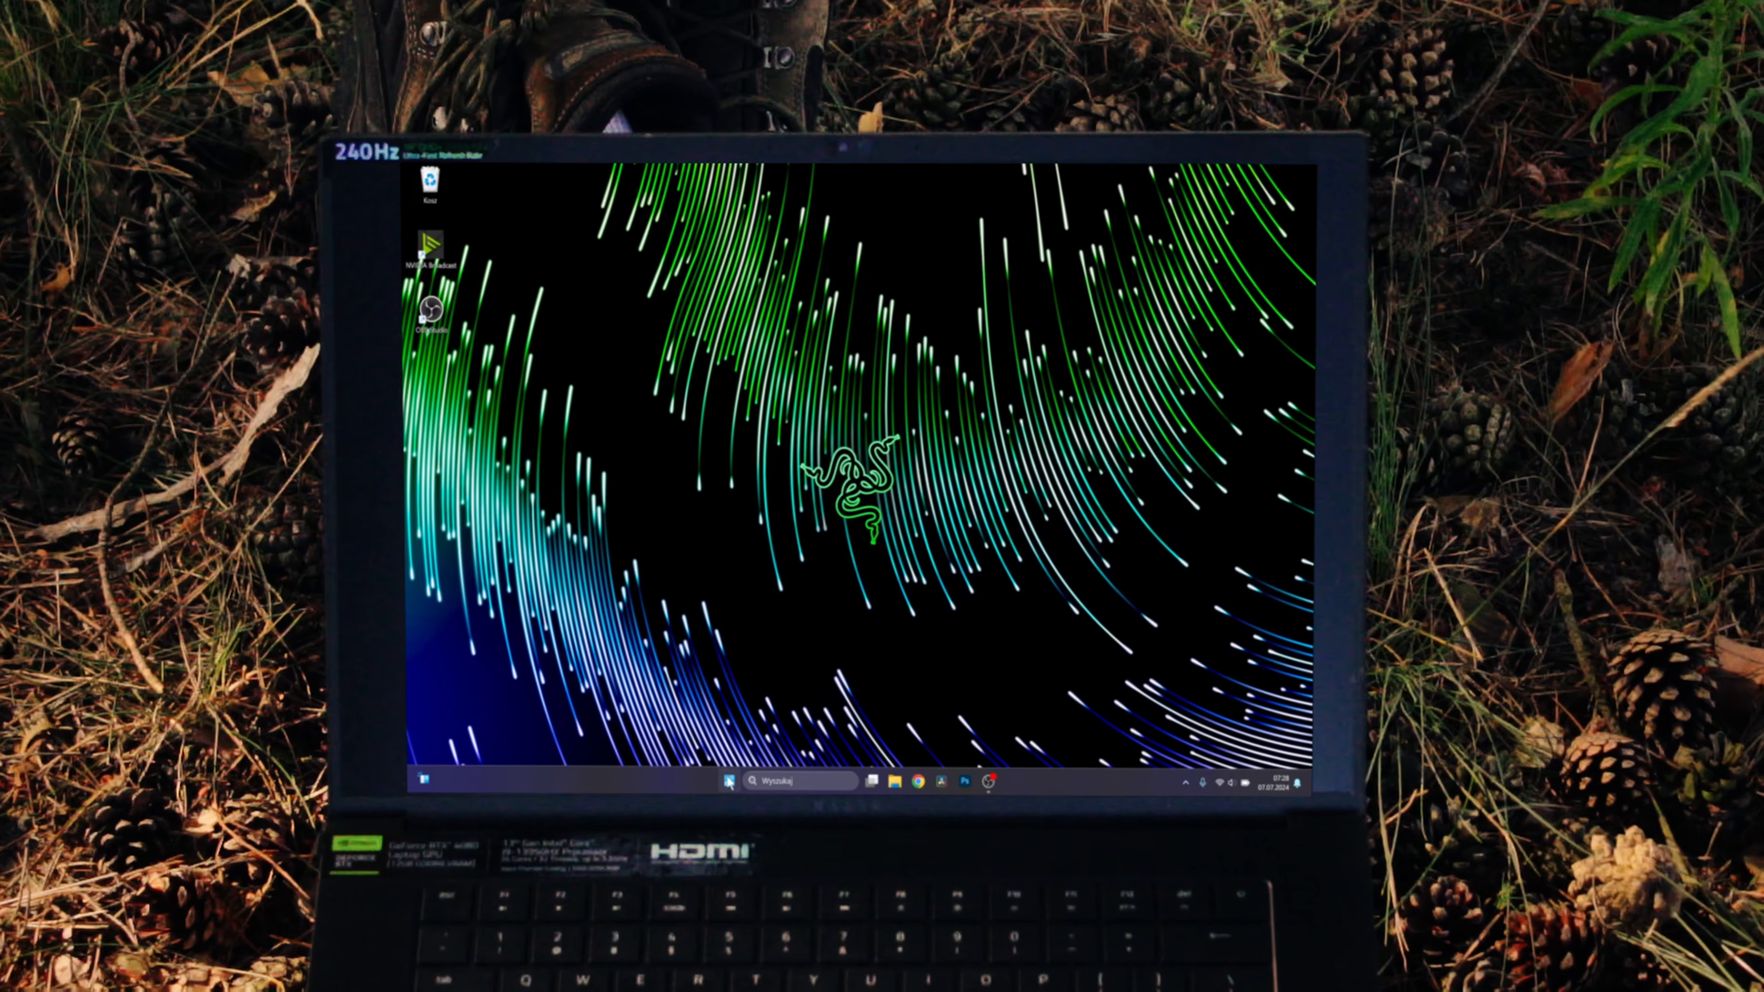
Open the graphics (Grafika) page of the display settings in Windows Settings.
{"action": "left_click", "coordinate": [729, 781]}
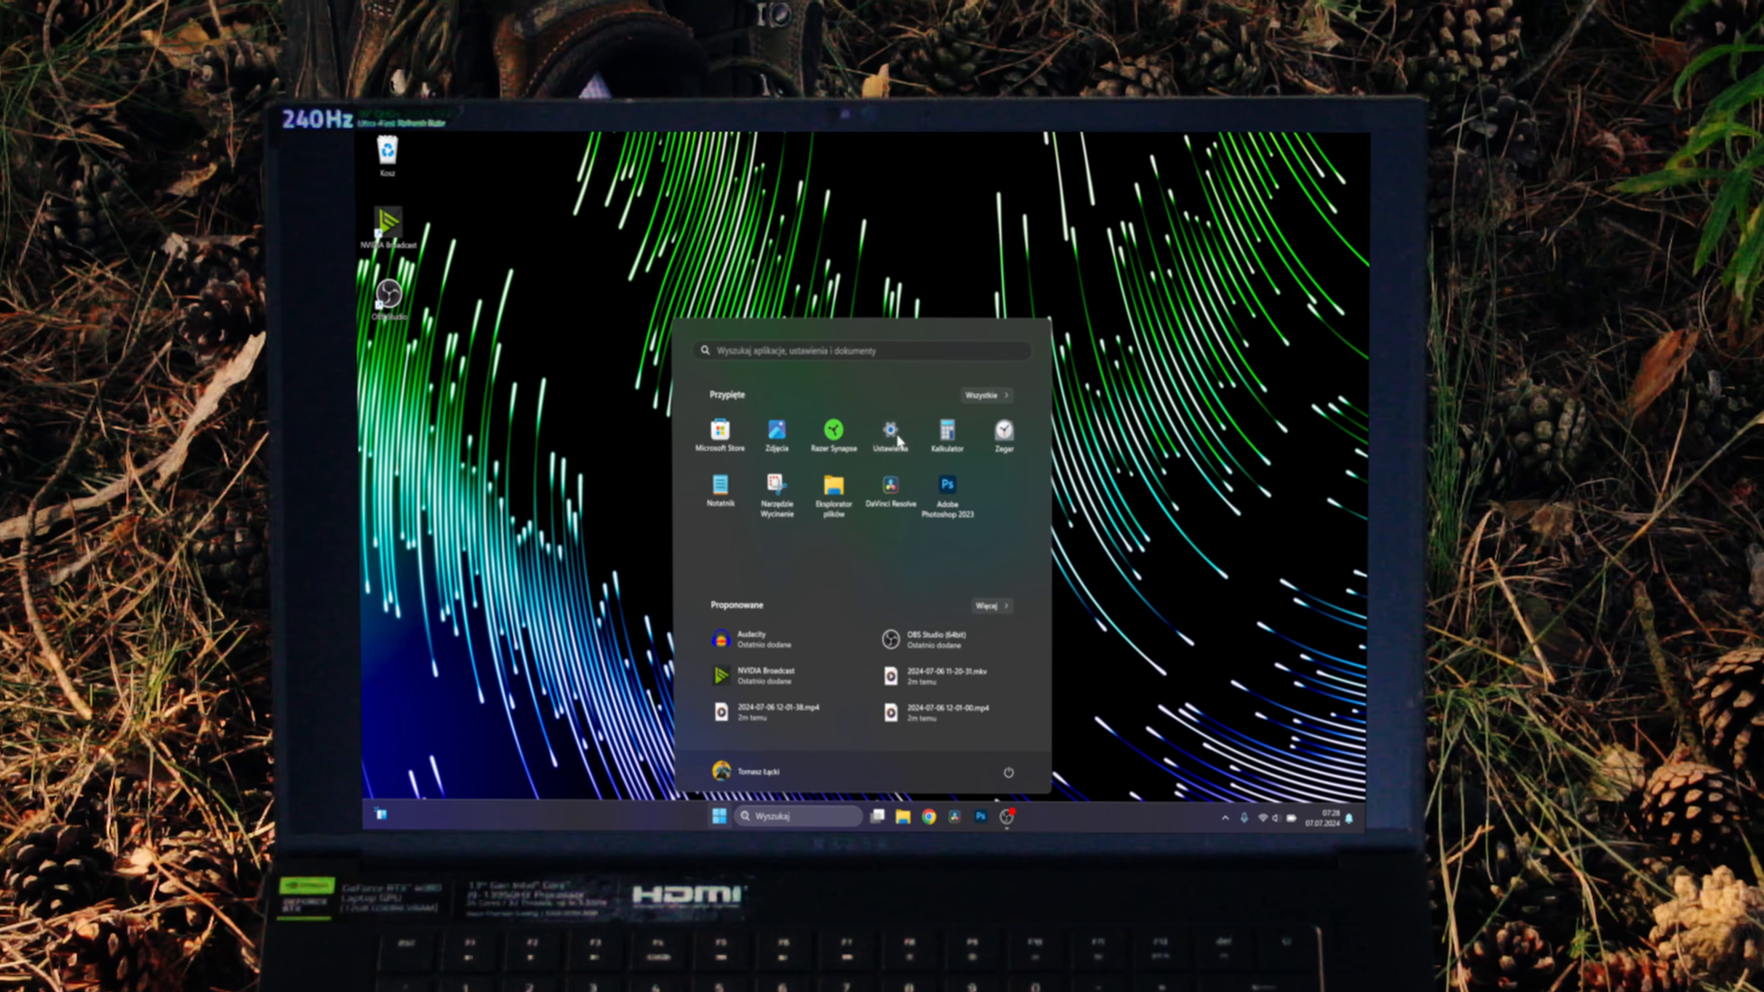
{"action": "left_click", "coordinate": [895, 434]}
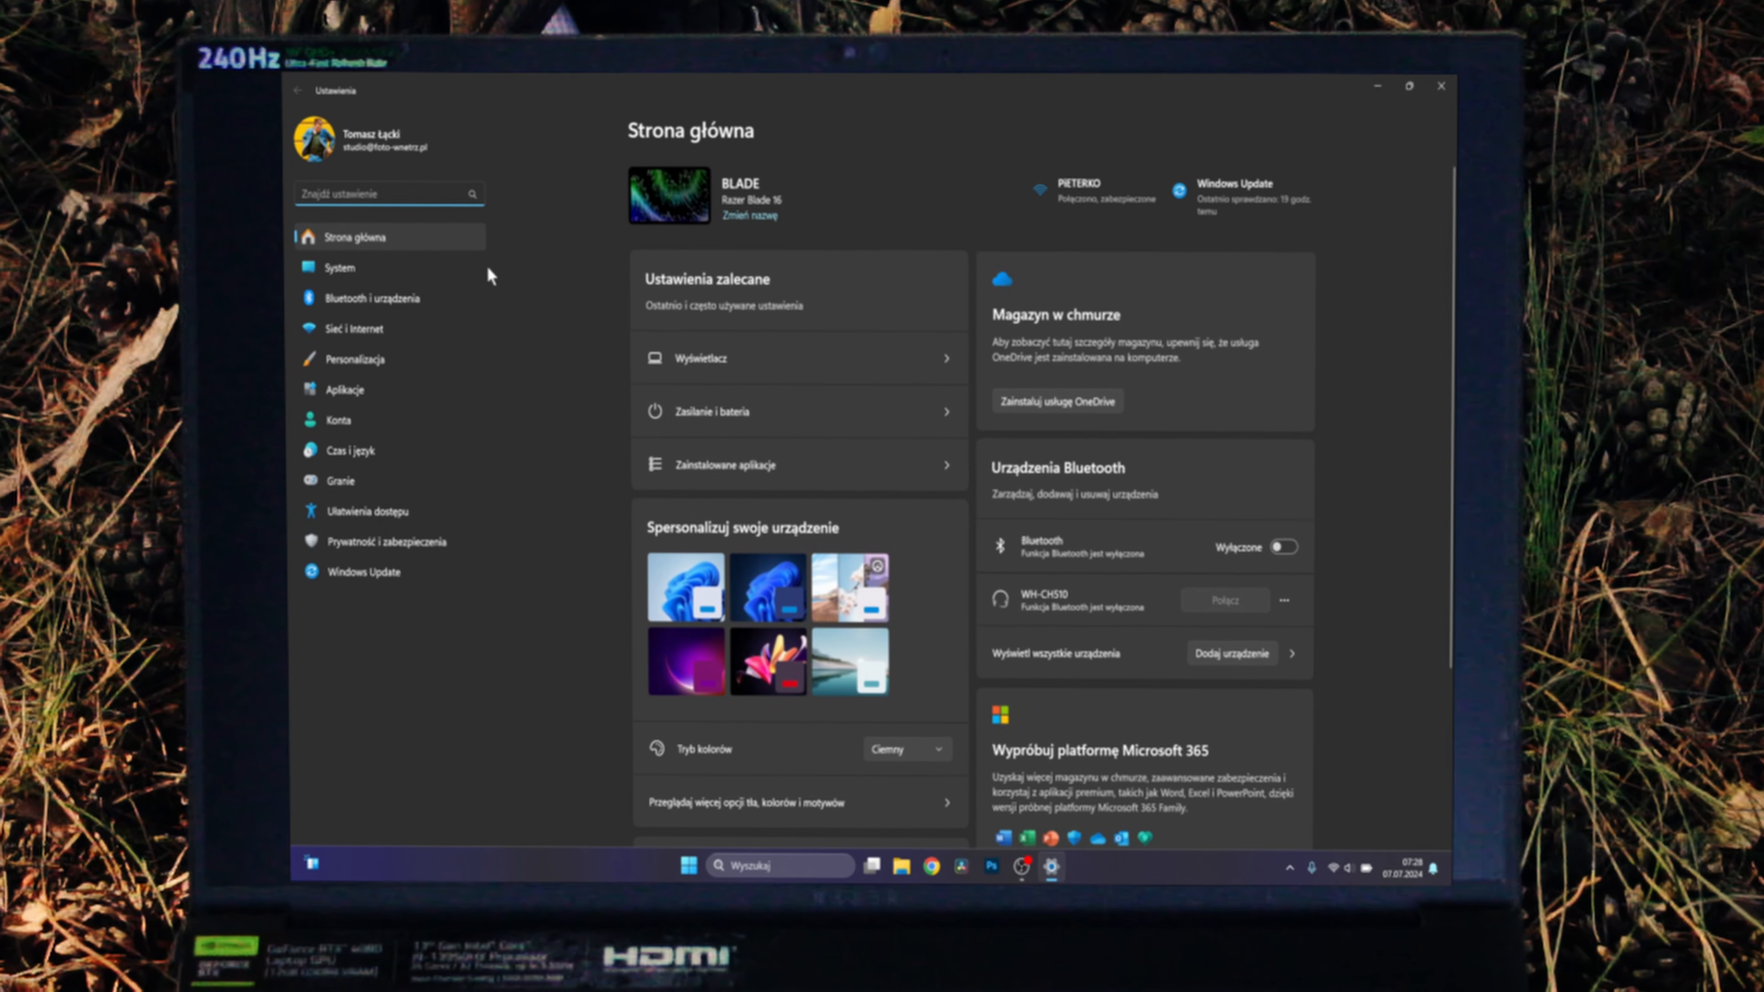
{"action": "left_click", "coordinate": [389, 276]}
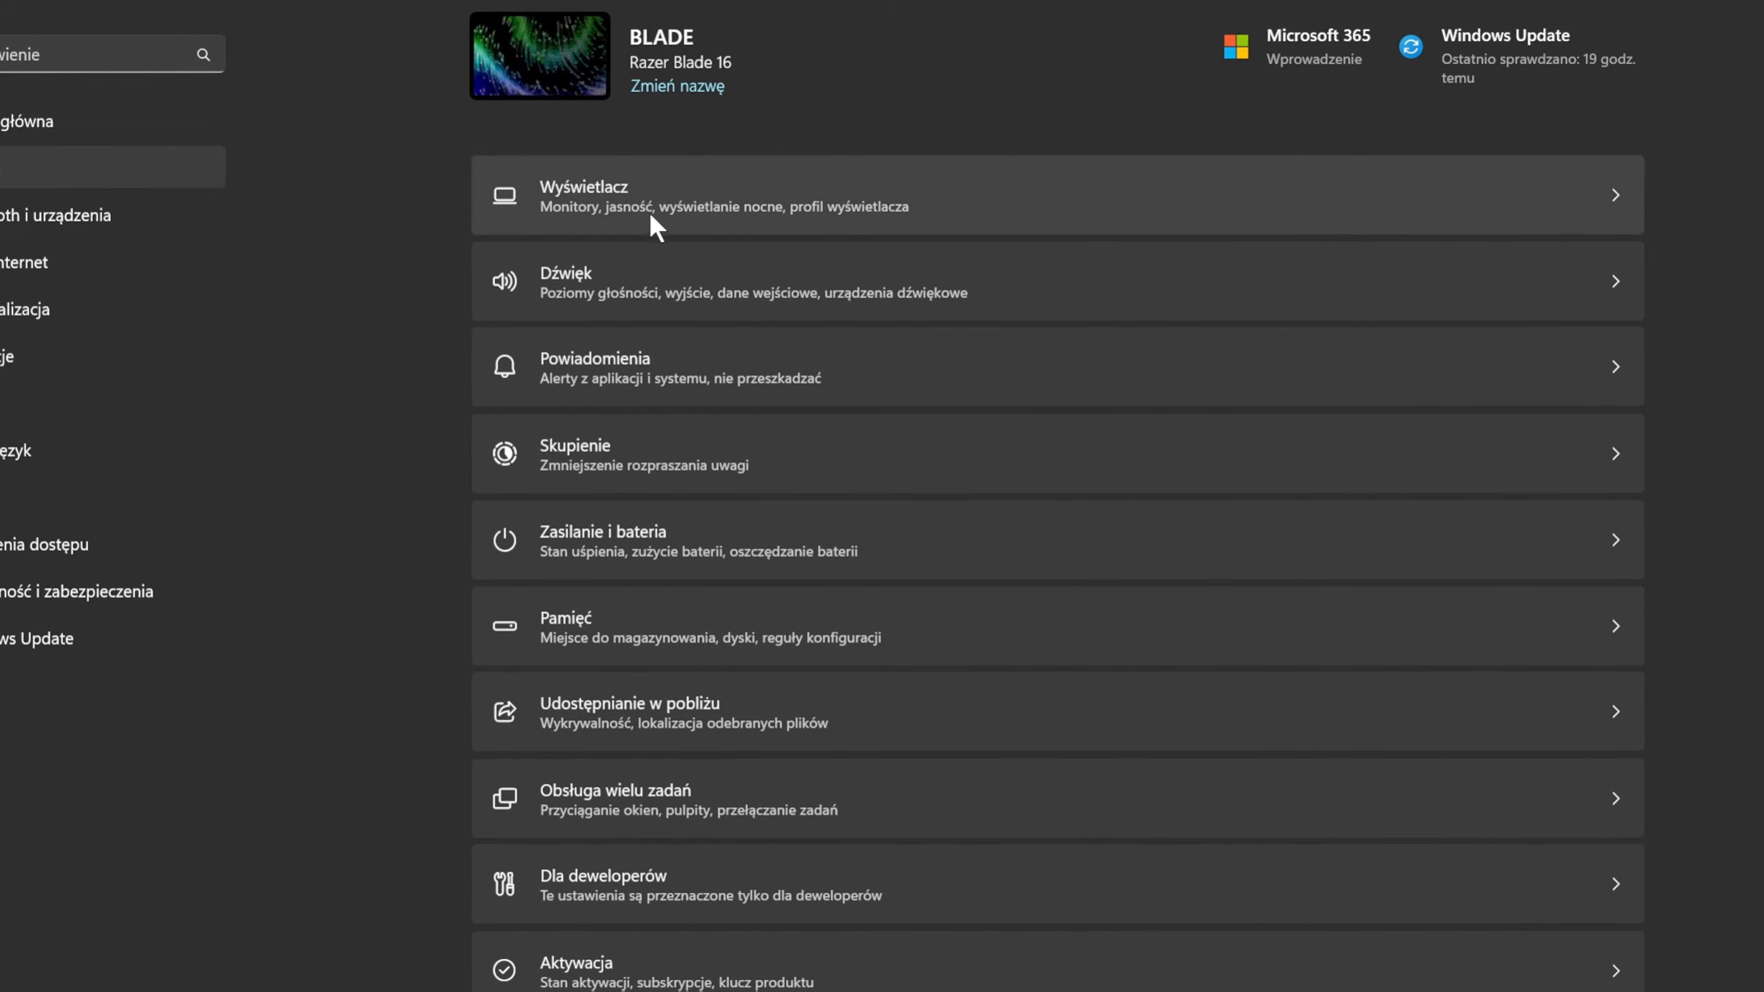
{"action": "left_click", "coordinate": [656, 222]}
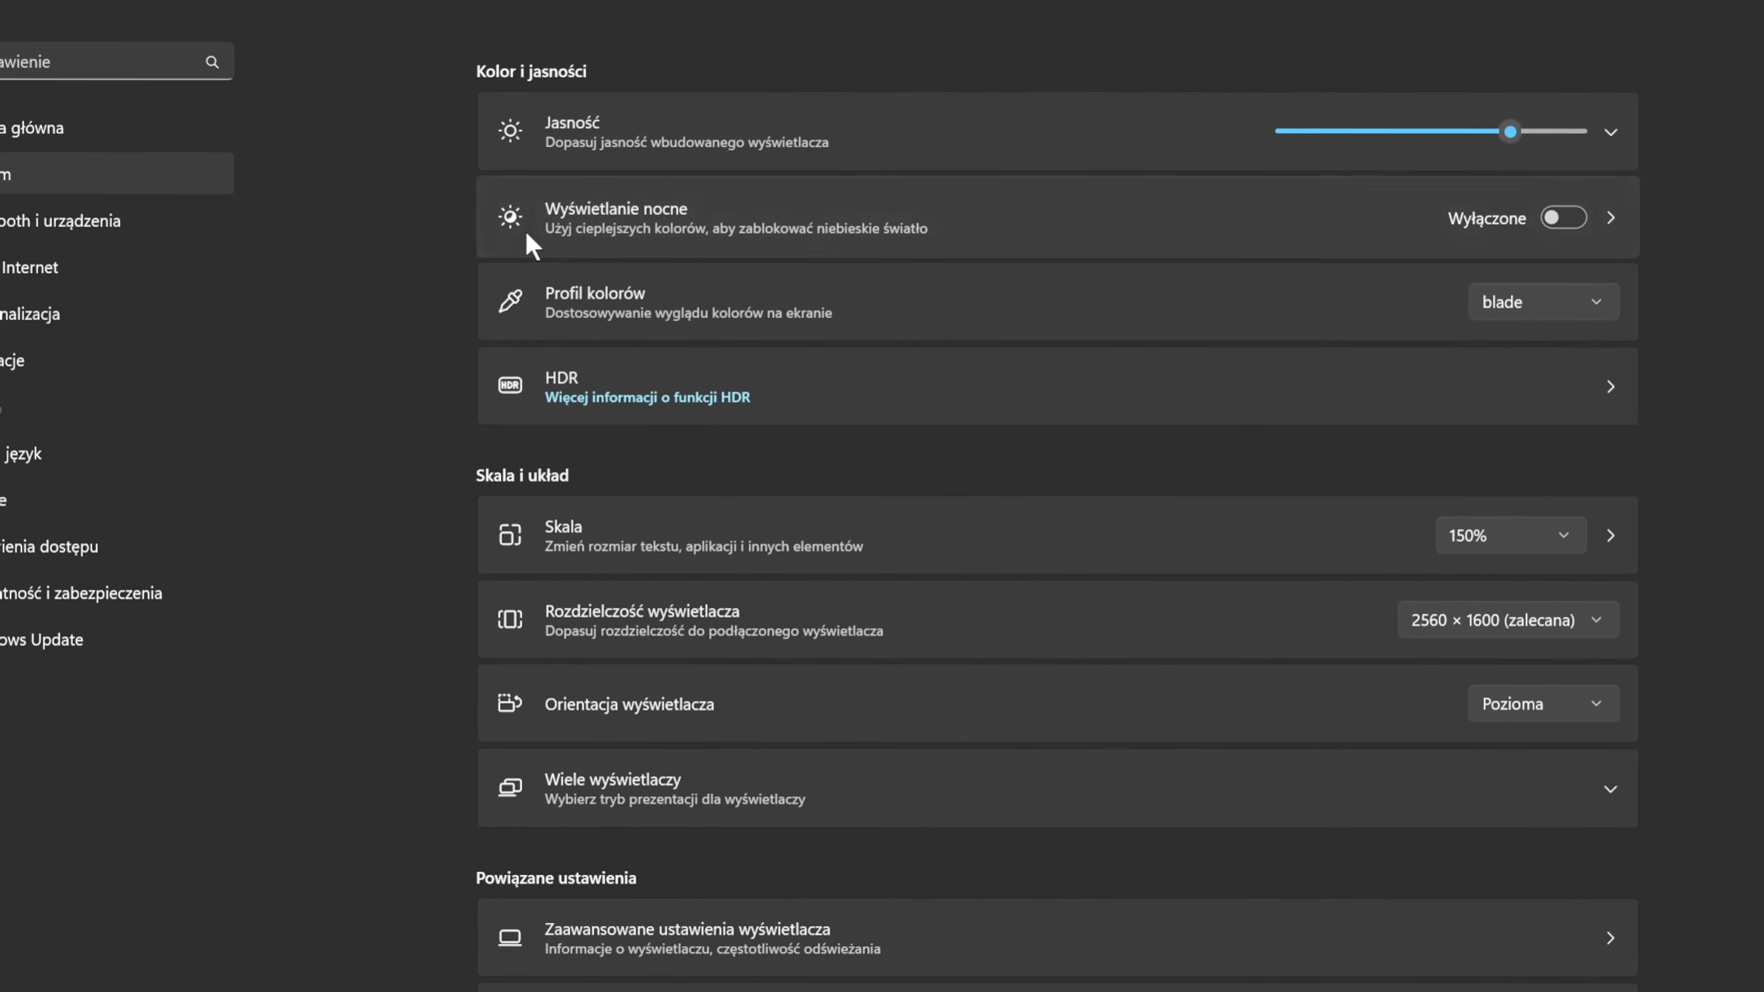
{"action": "scroll", "coordinate": [721, 366], "scroll_direction": "down", "scroll_amount": 5}
{"action": "left_click", "coordinate": [659, 666]}
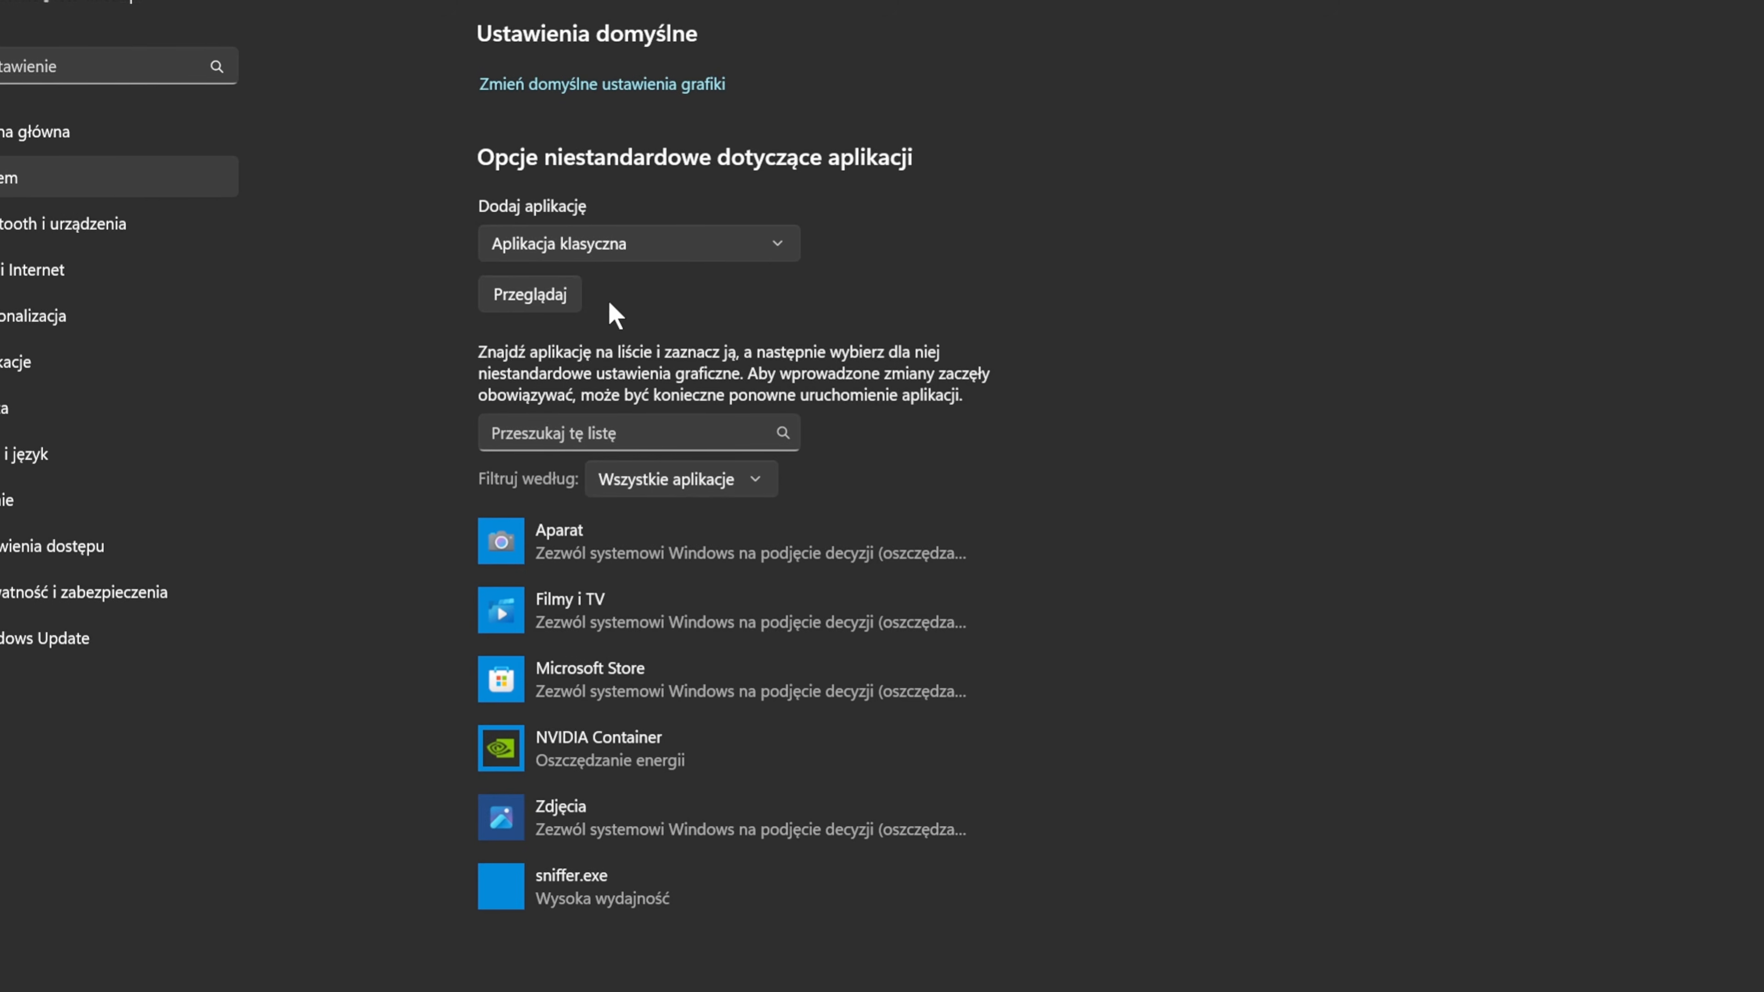
Add Photoshop.exe from the Adobe Photoshop 2023 folder as a classic app to the custom graphics options.
{"action": "left_click", "coordinate": [656, 244]}
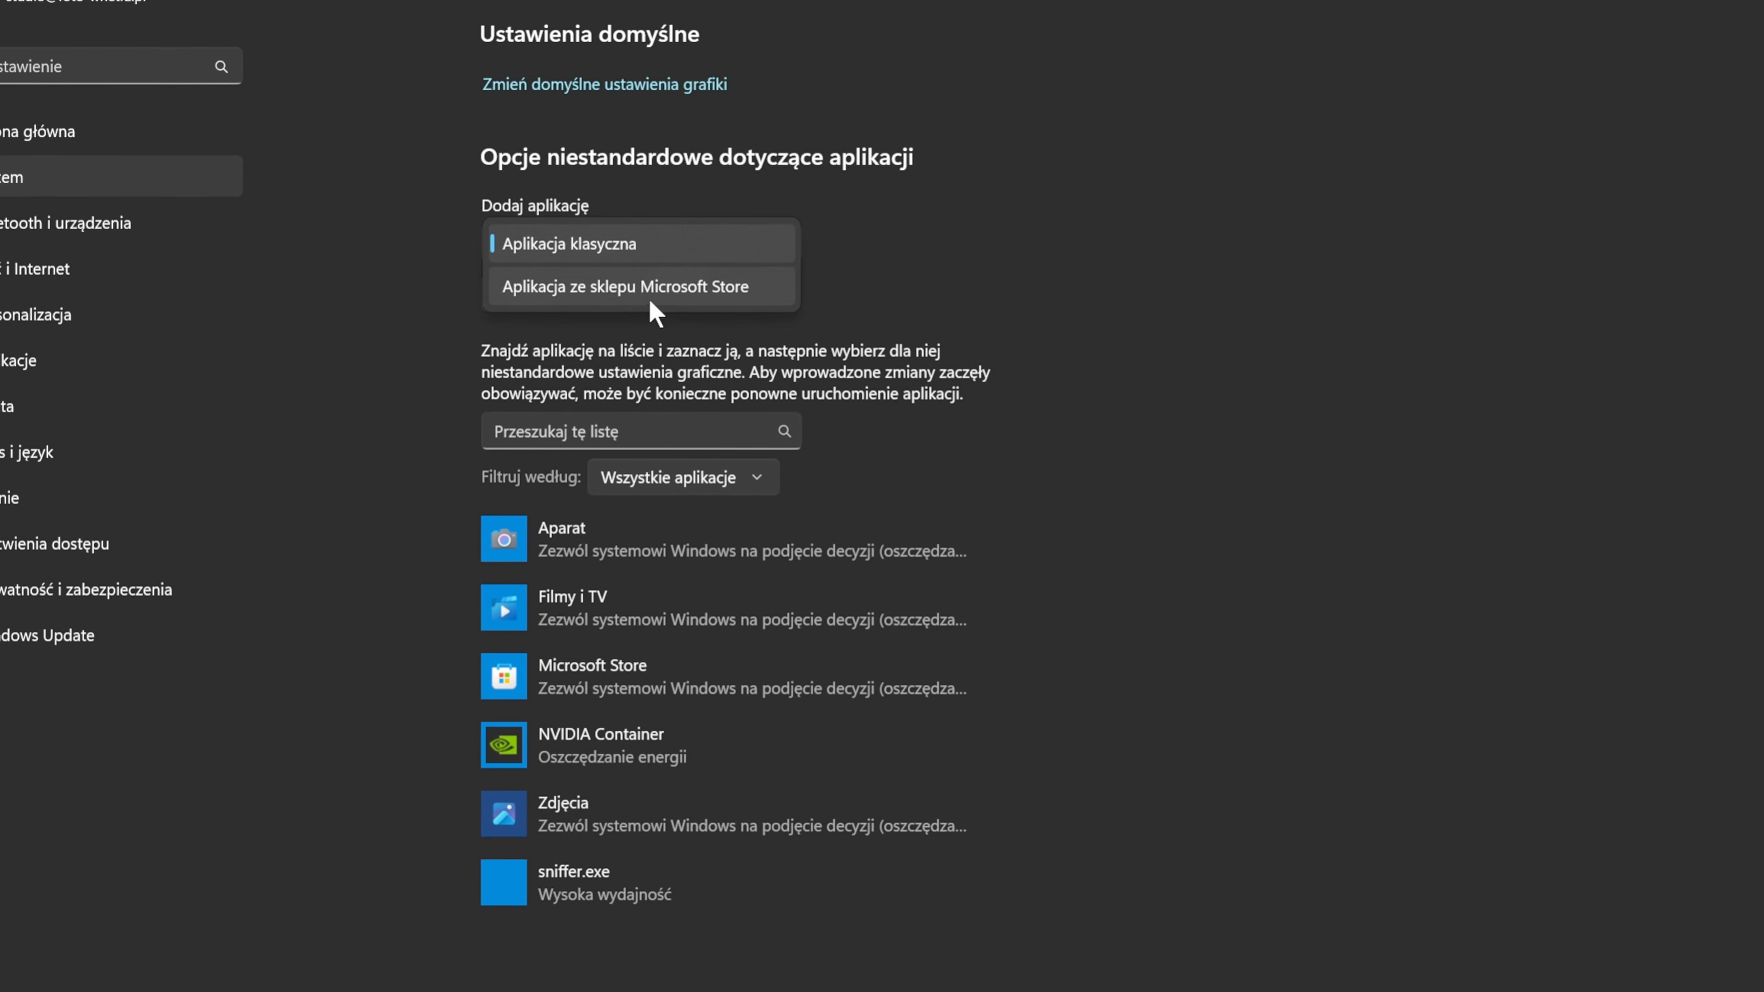
{"action": "left_click", "coordinate": [630, 241]}
{"action": "left_click", "coordinate": [556, 294]}
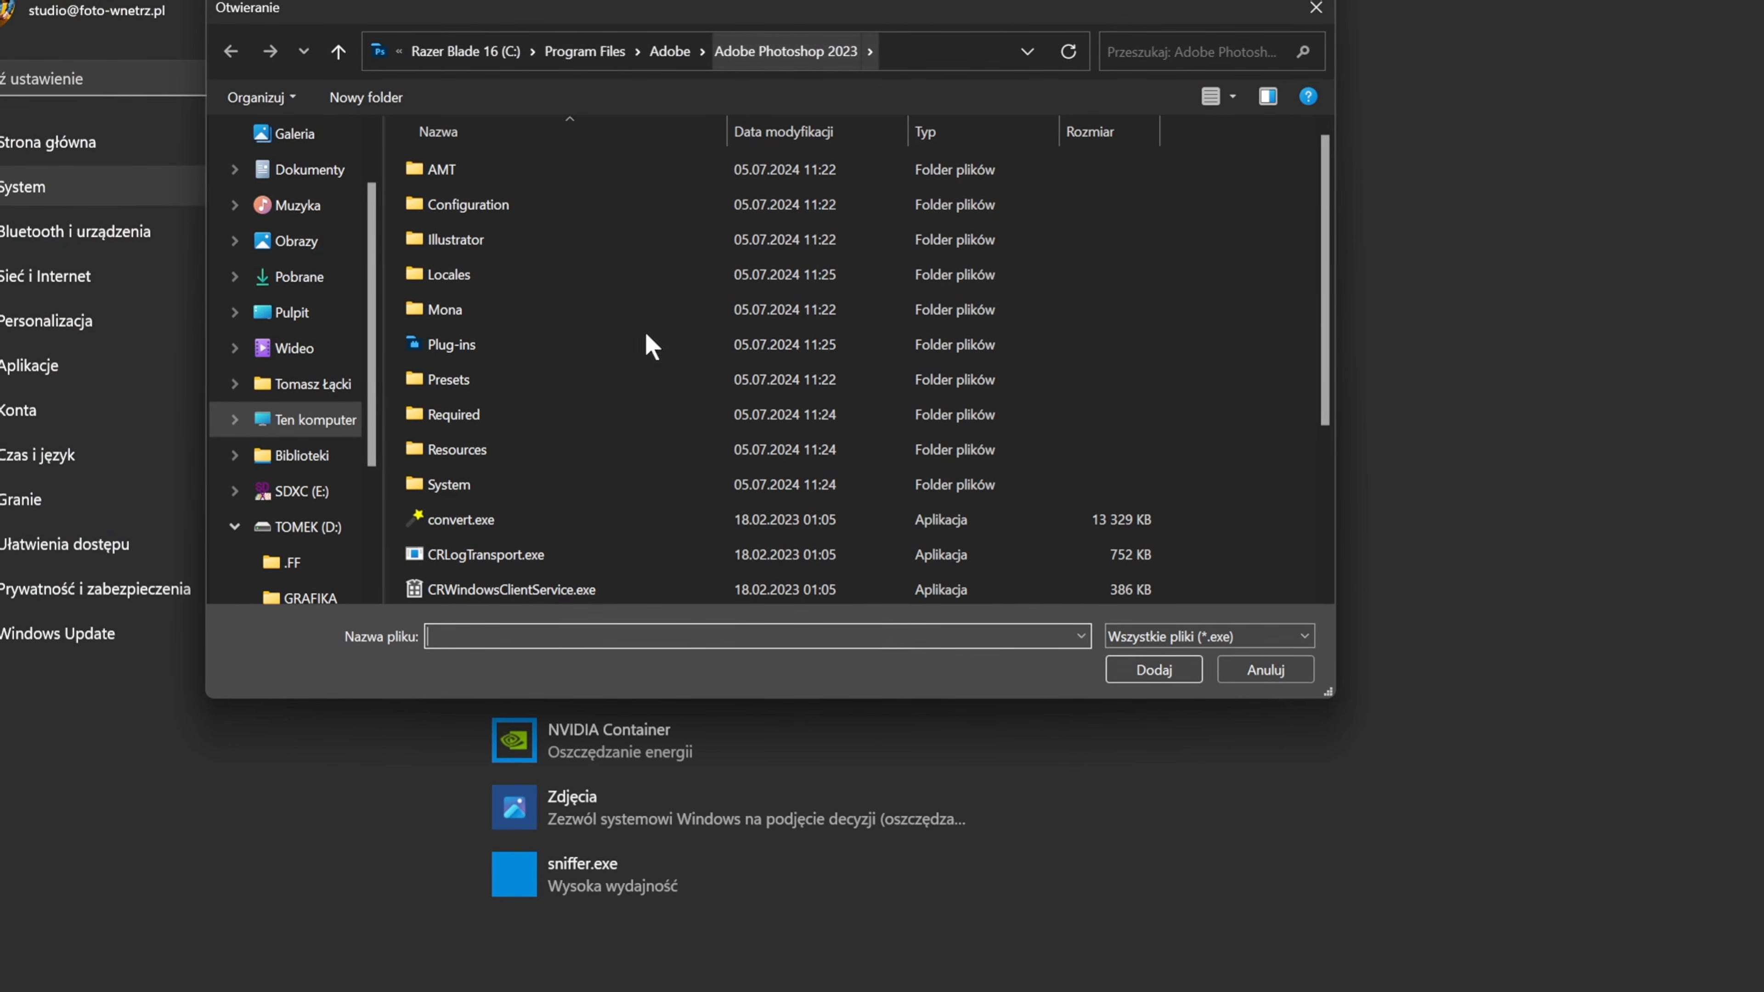
{"action": "scroll", "coordinate": [646, 335], "scroll_direction": "down", "scroll_amount": 3}
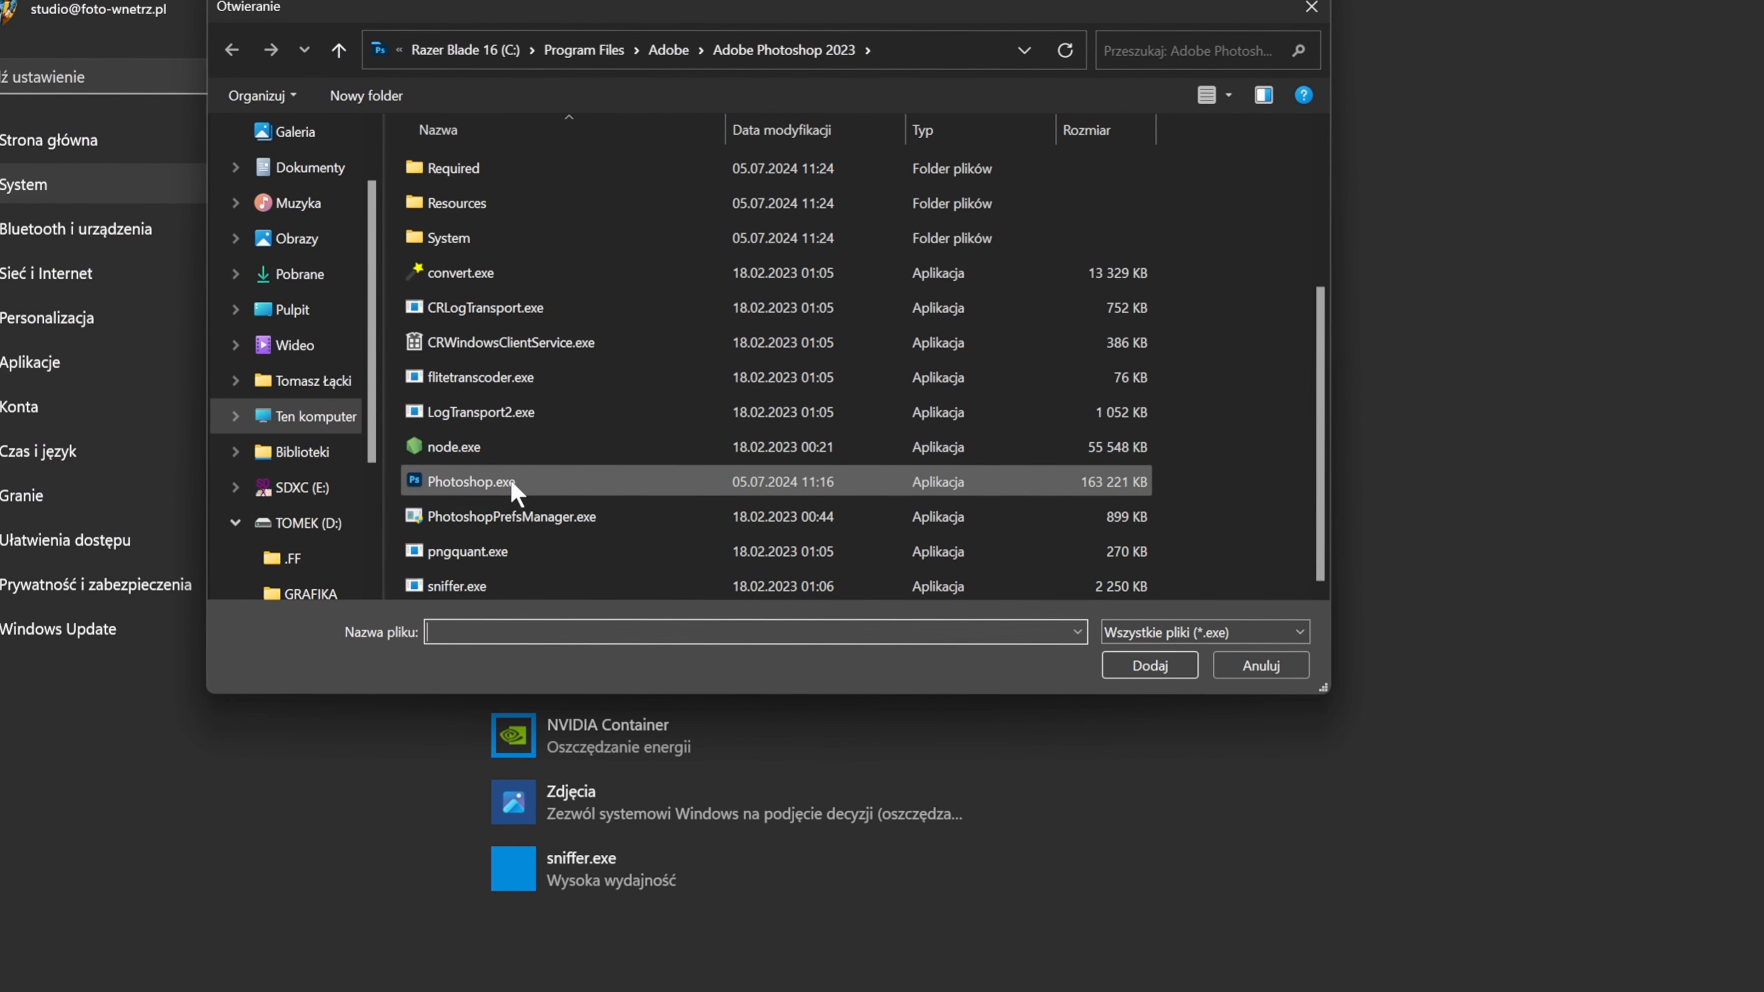
{"action": "left_click", "coordinate": [445, 481]}
{"action": "left_click", "coordinate": [1149, 665]}
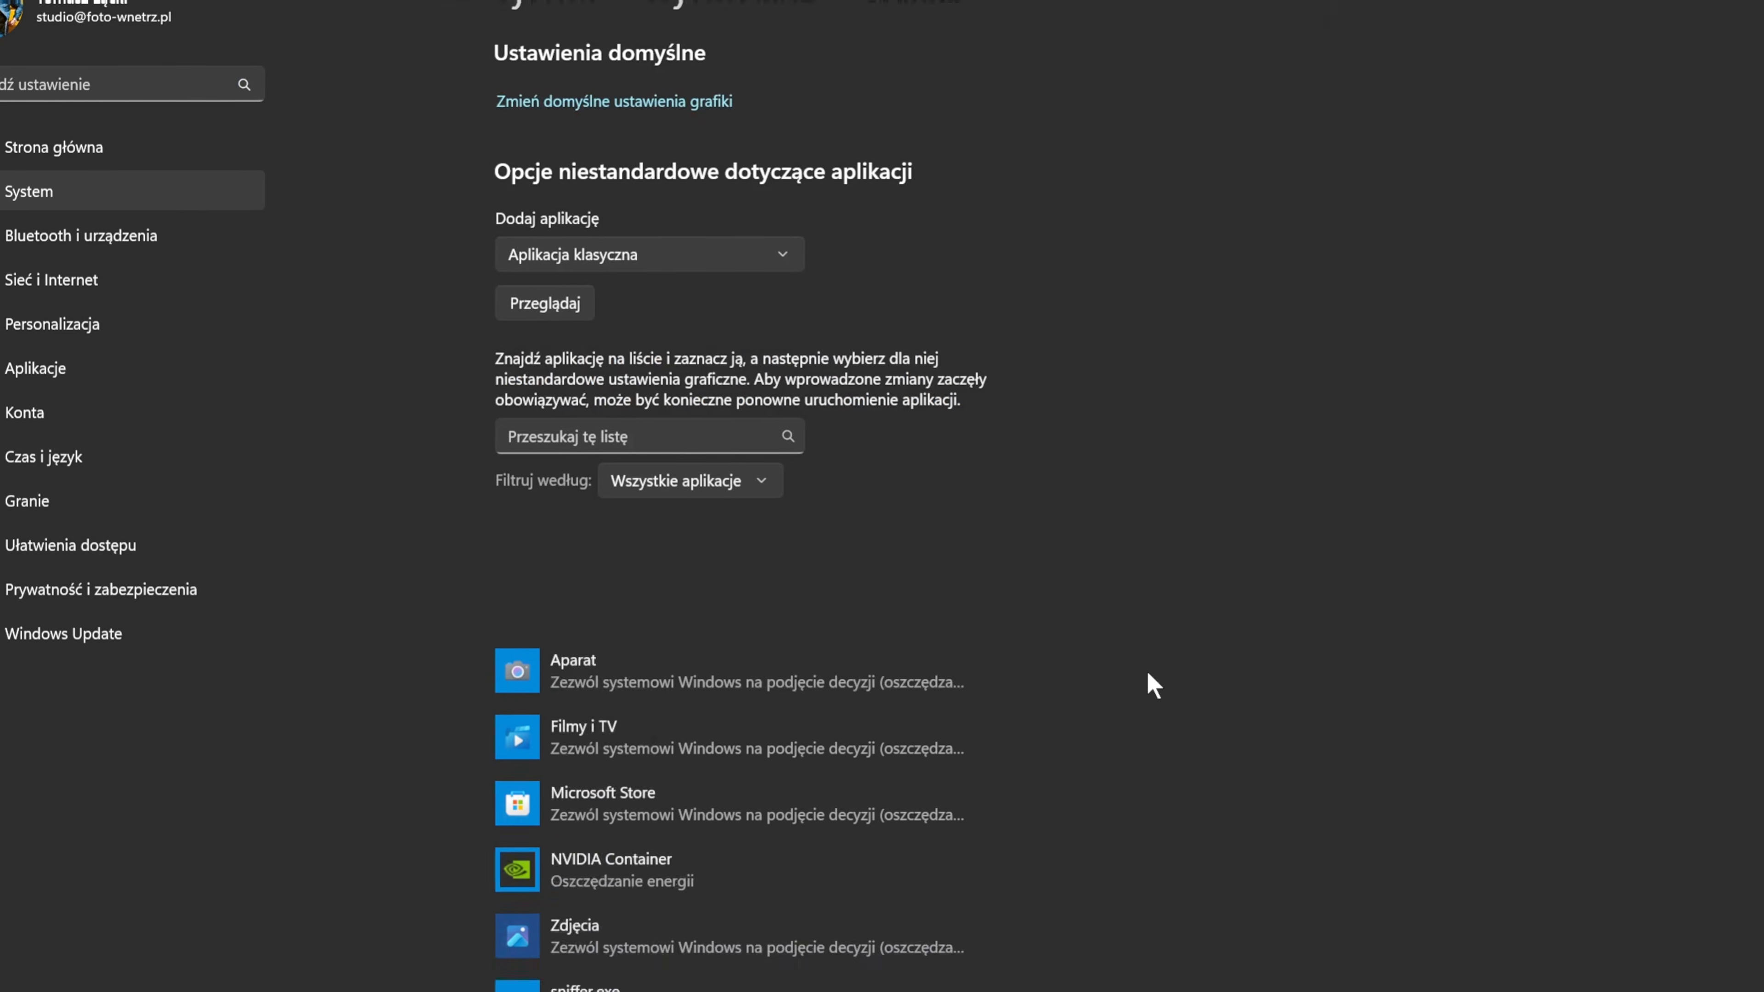
Set the graphics preference of Adobe Photoshop 2023 to high performance (Wysoka wydajność) and save it.
{"action": "left_click", "coordinate": [833, 652]}
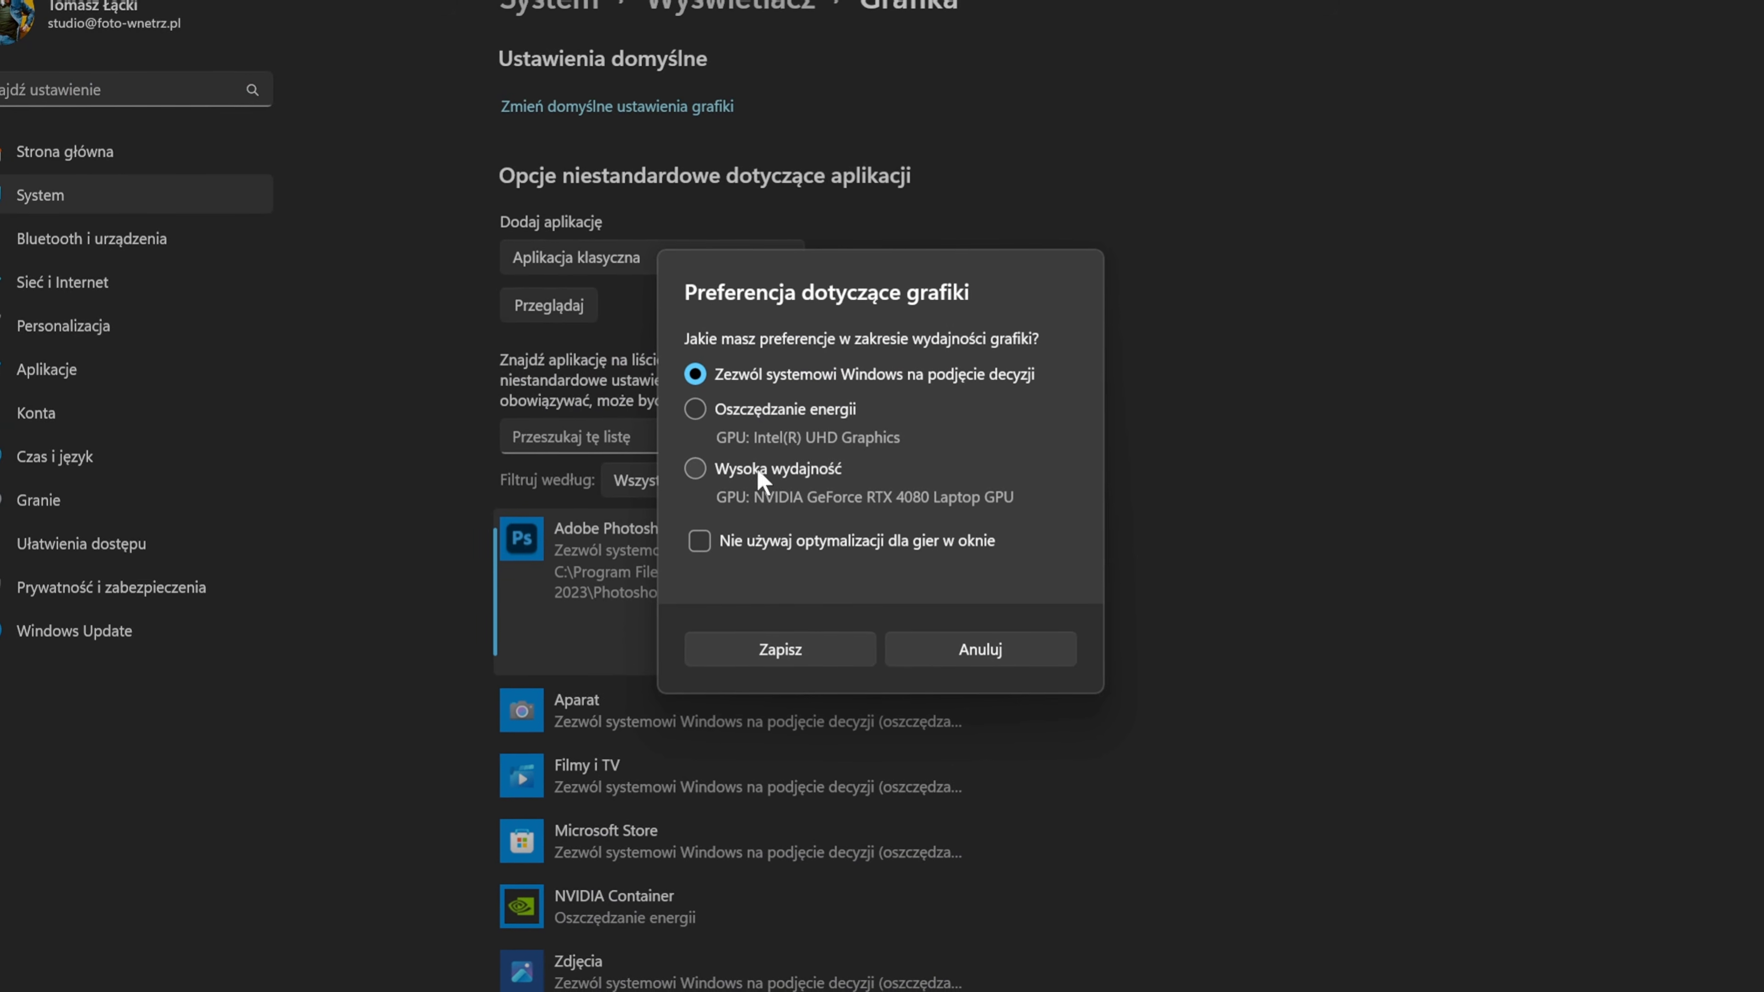
{"action": "left_click", "coordinate": [695, 469]}
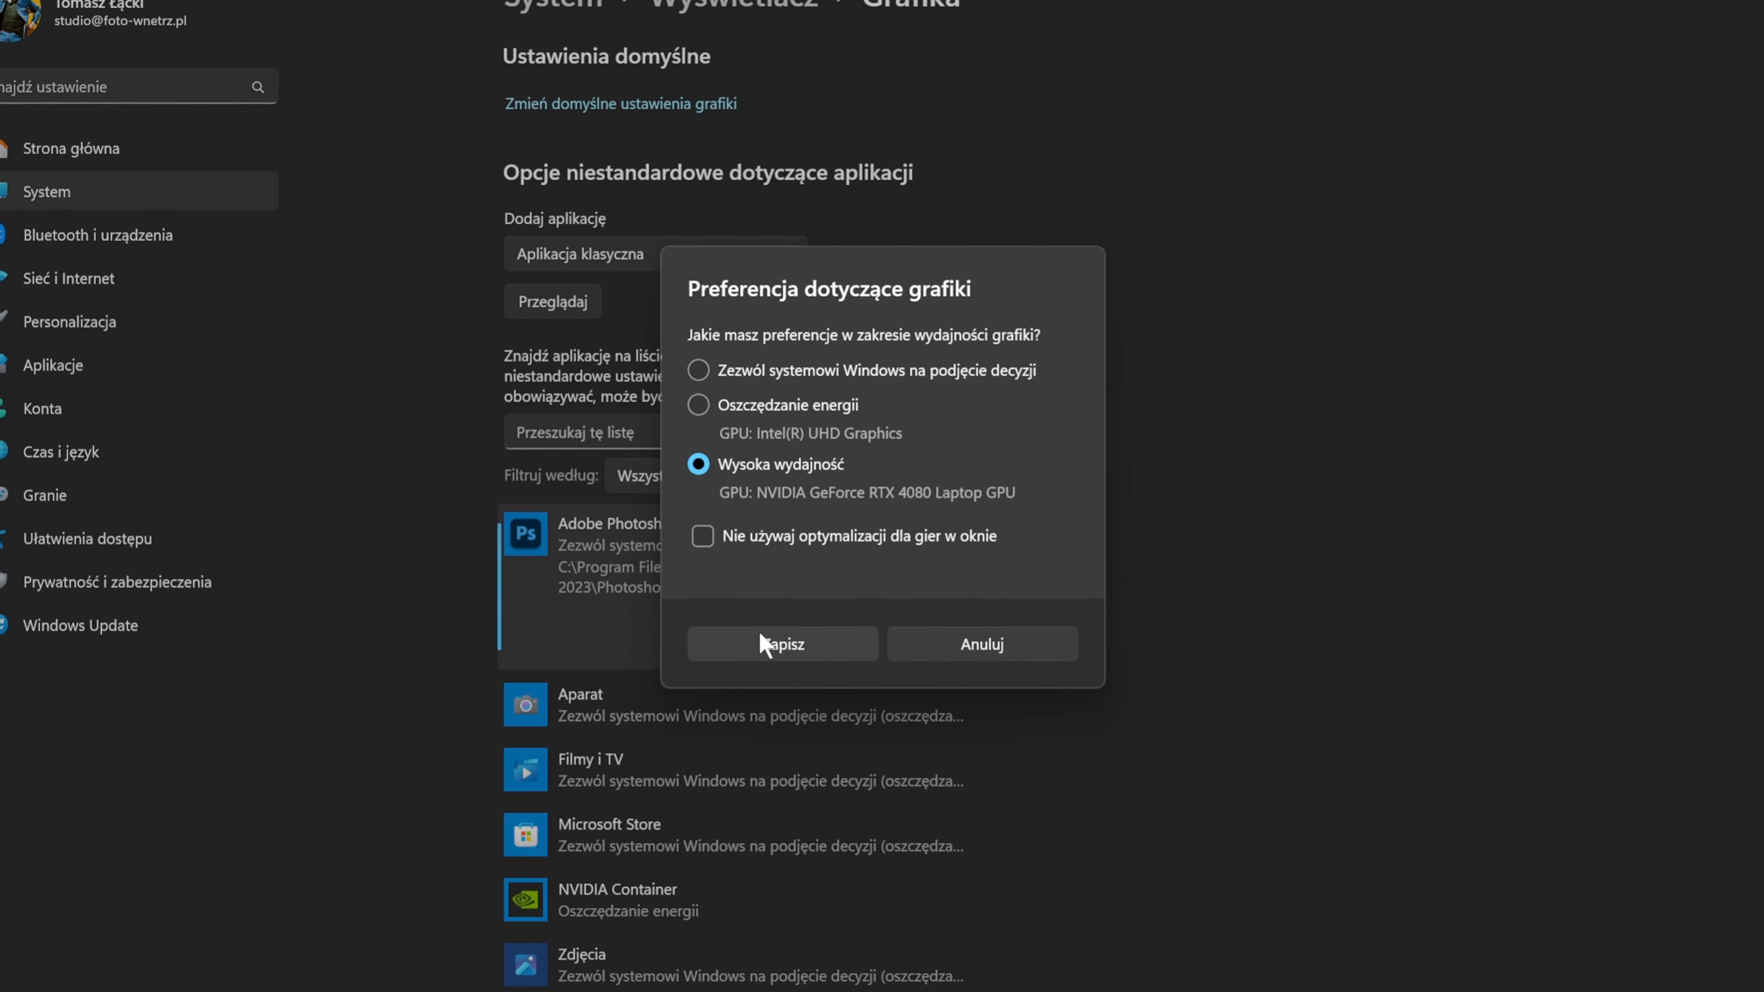
{"action": "left_click", "coordinate": [759, 643]}
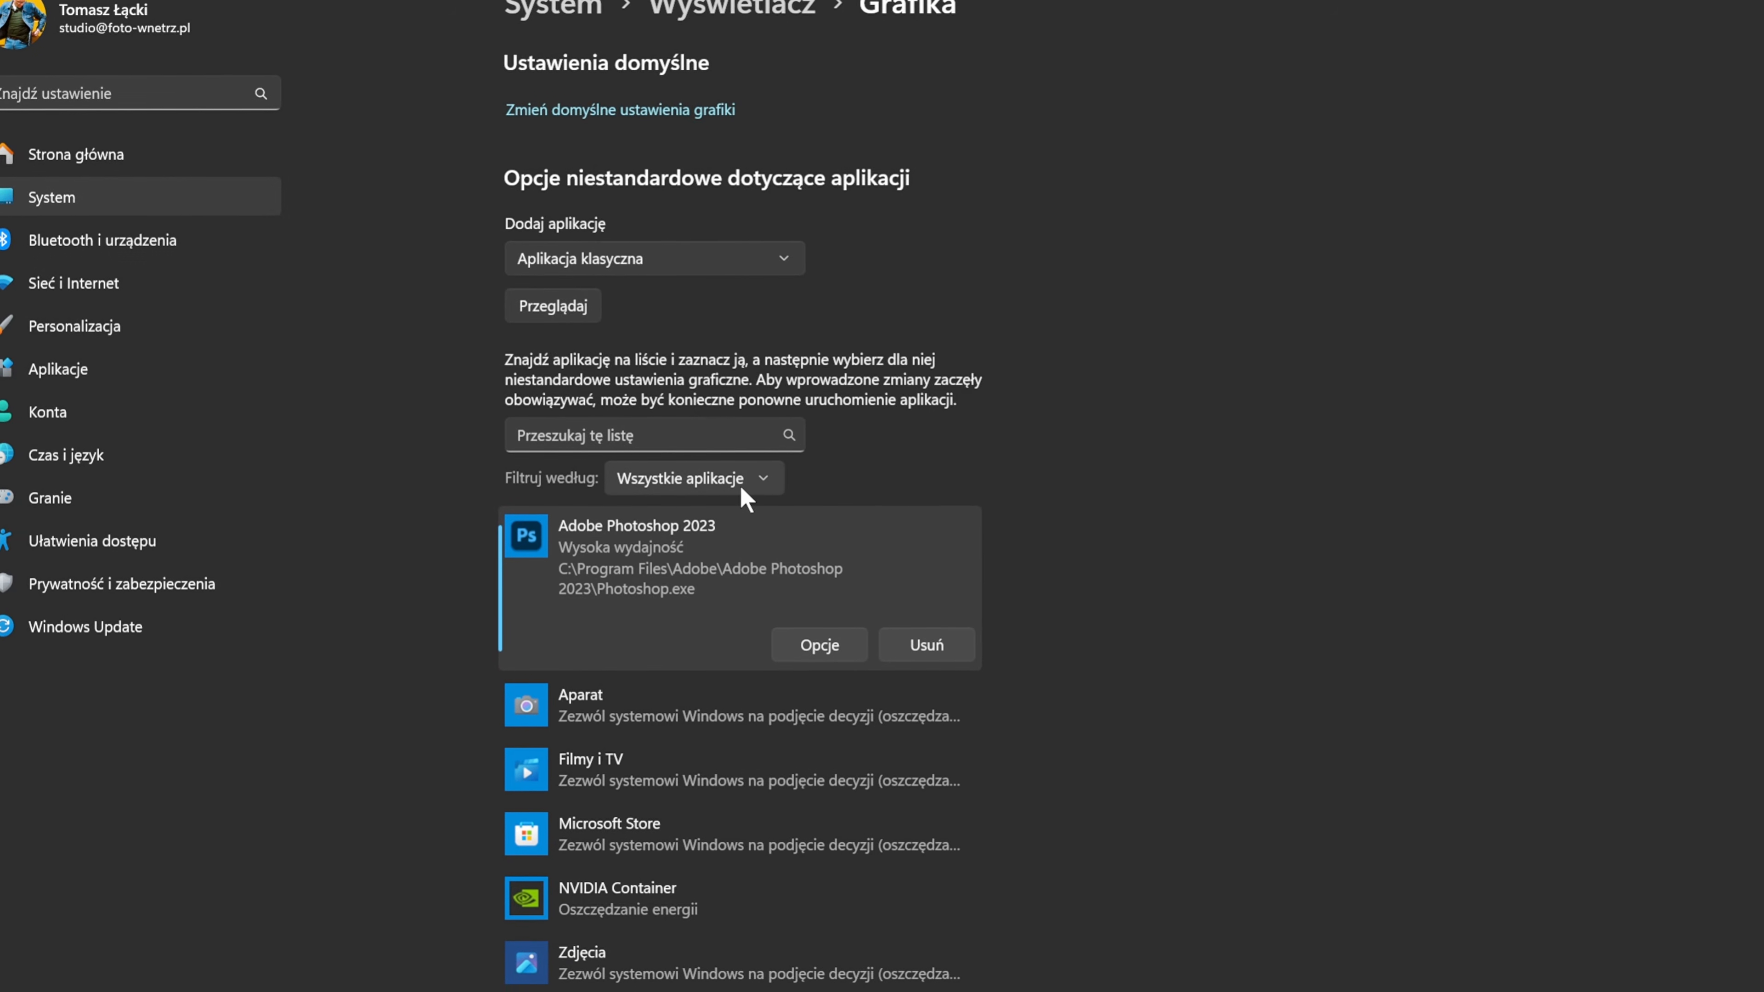
Add sniffer.exe from the Adobe Photoshop 2023 folder and save its graphics preference as high performance (Wysoka wydajność).
{"action": "left_click", "coordinate": [553, 311]}
{"action": "scroll", "coordinate": [559, 320], "scroll_direction": "down", "scroll_amount": 3}
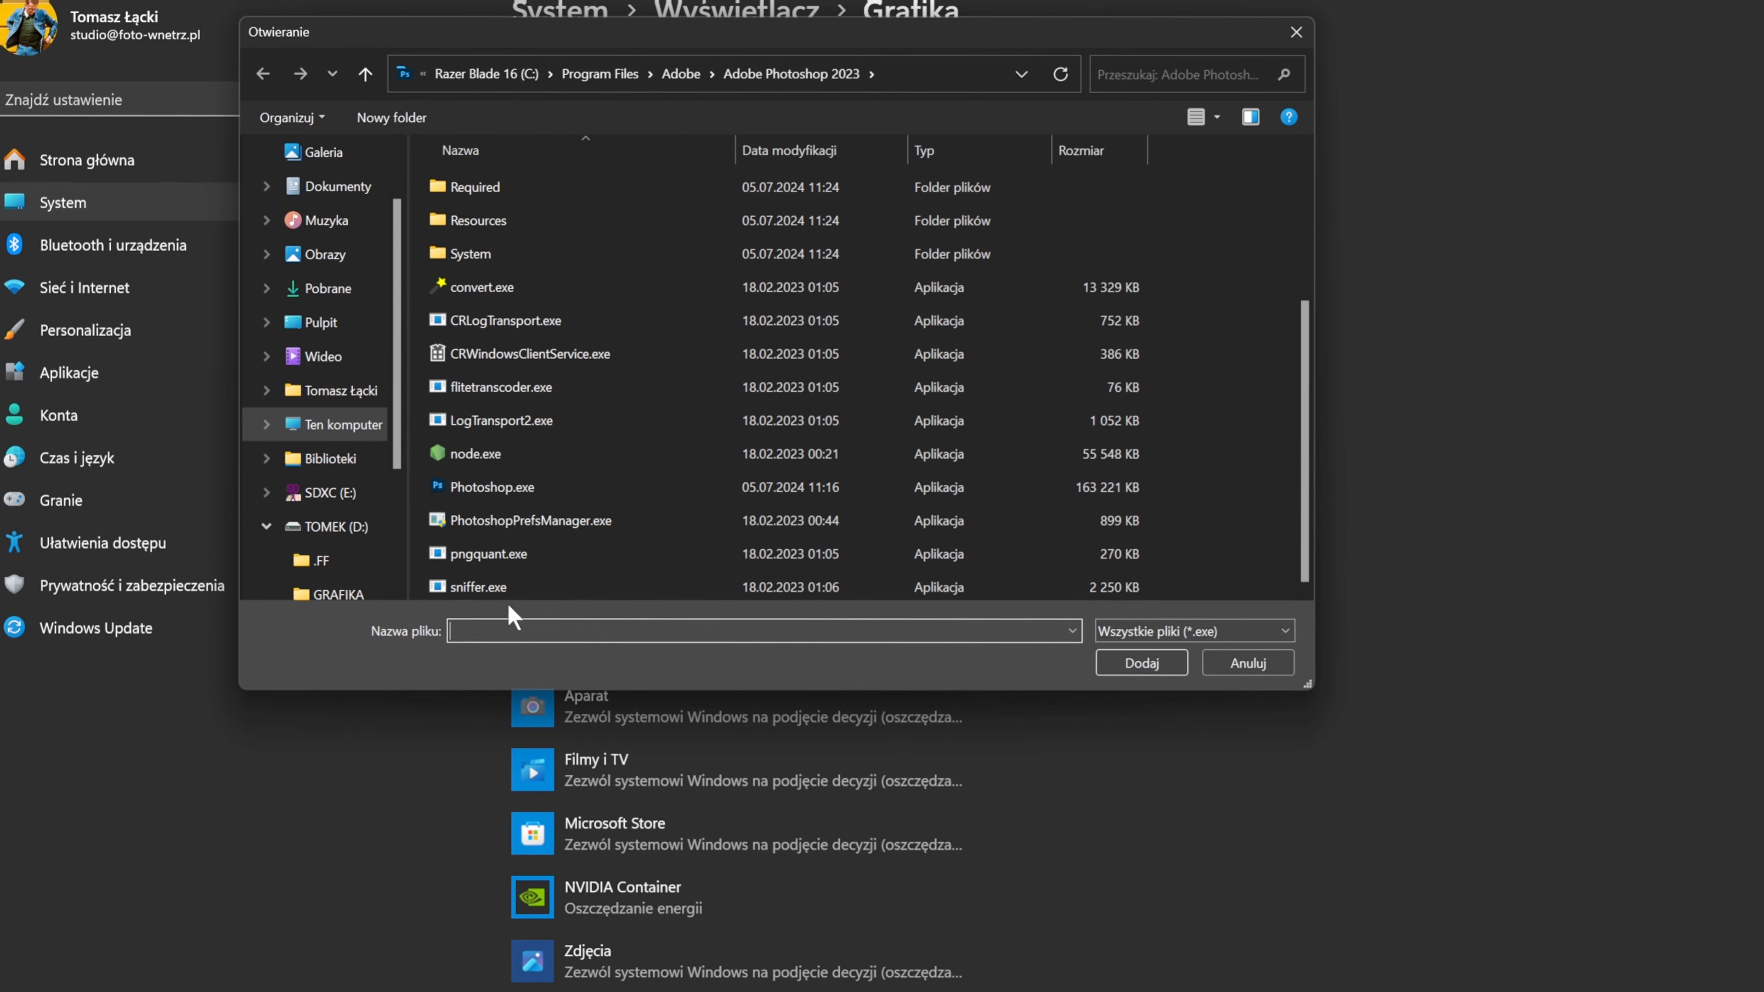
{"action": "left_click", "coordinate": [464, 585]}
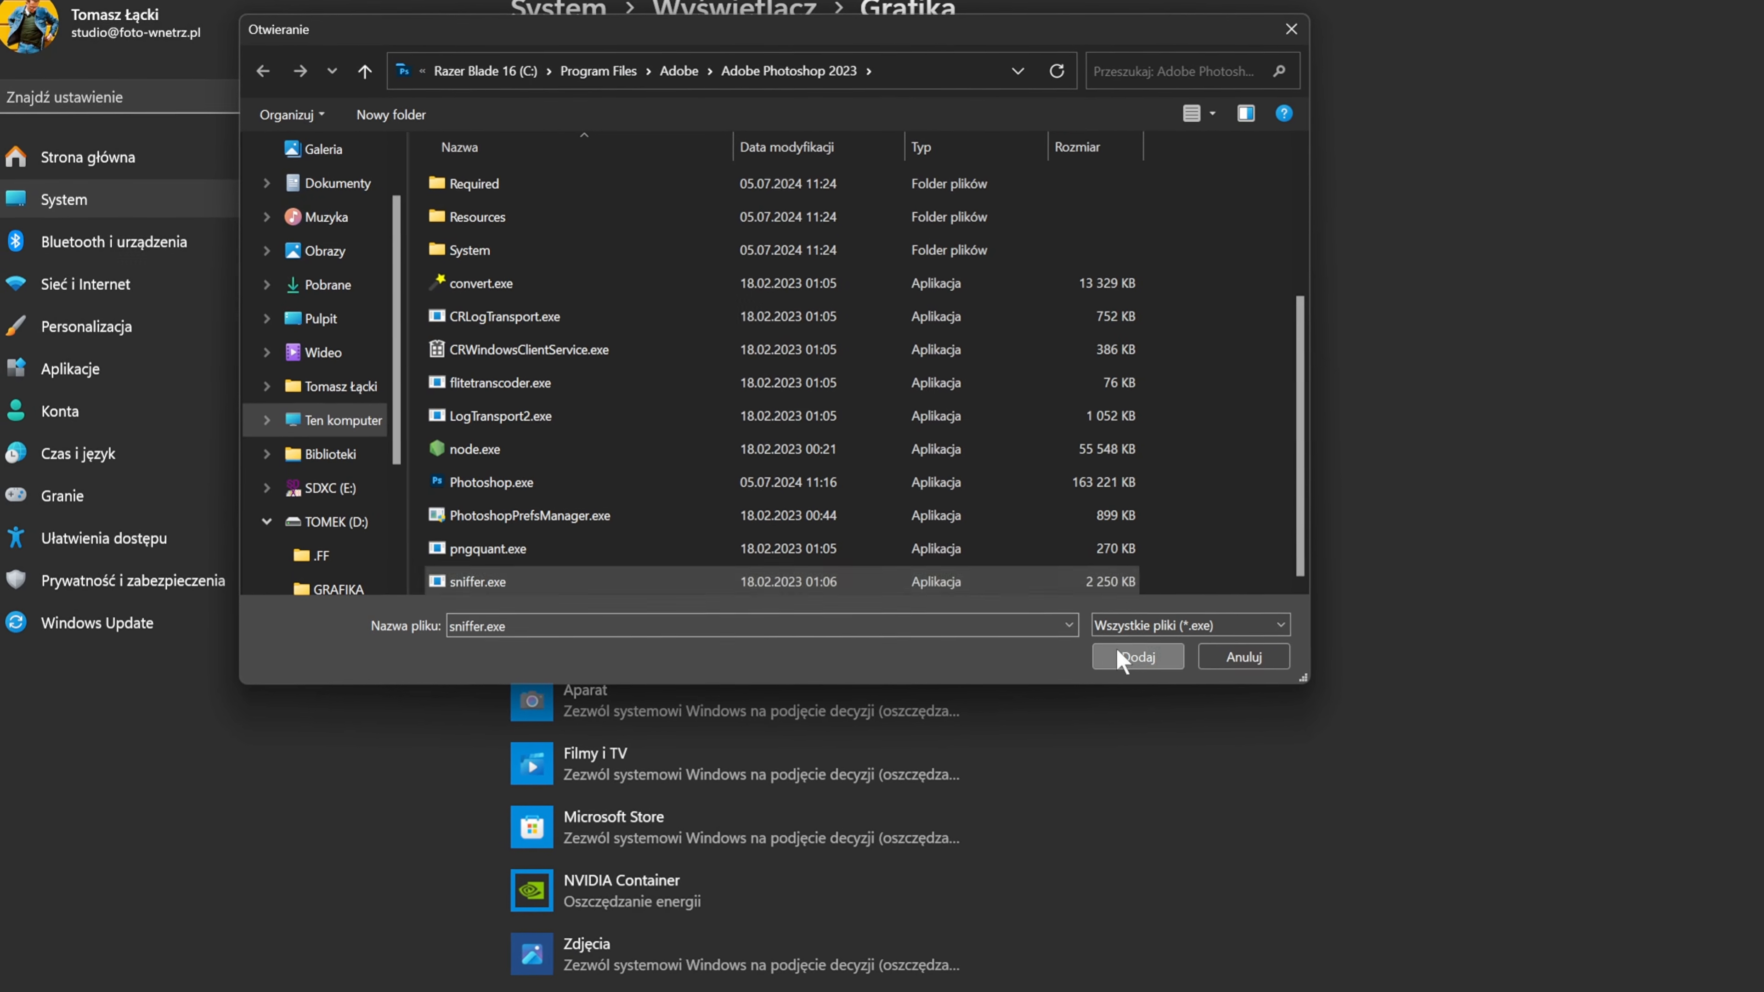
{"action": "left_click", "coordinate": [1140, 659]}
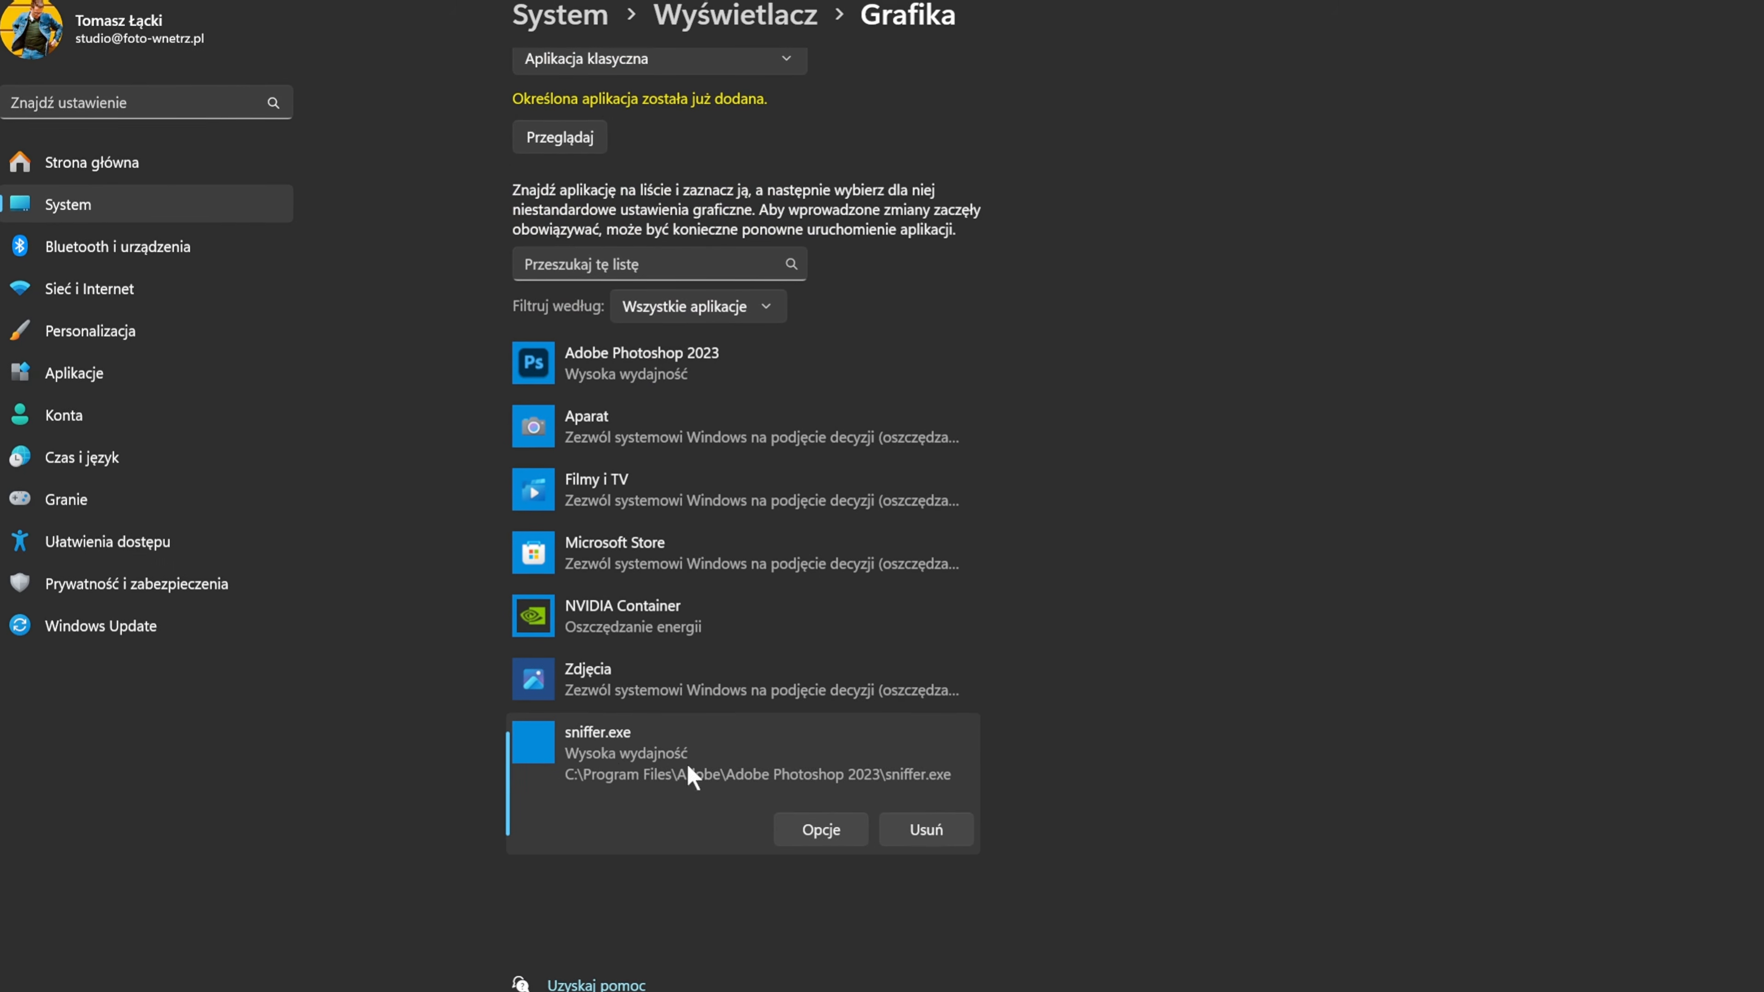
{"action": "left_click", "coordinate": [817, 828]}
{"action": "left_click", "coordinate": [703, 470]}
{"action": "left_click", "coordinate": [787, 638]}
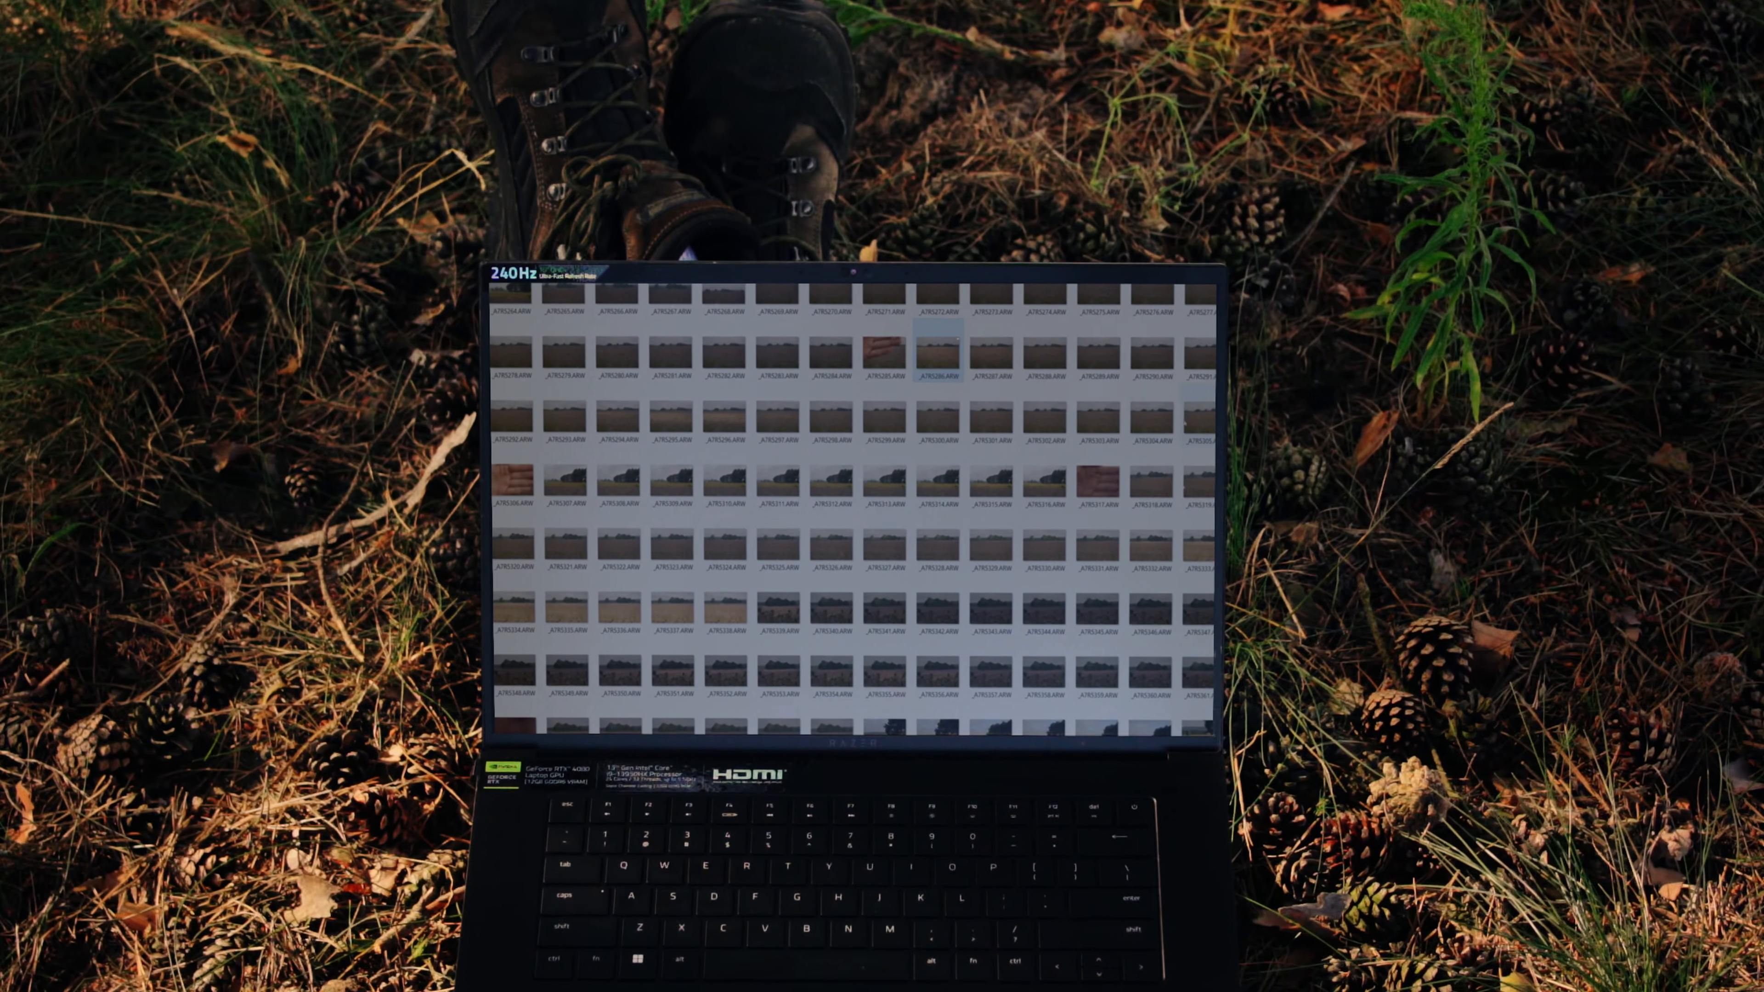
Select the series of flower-field RAW photos in the folder and open them in Photoshop's Camera Raw.
{"action": "left_click", "coordinate": [1185, 423], "text": "shift"}
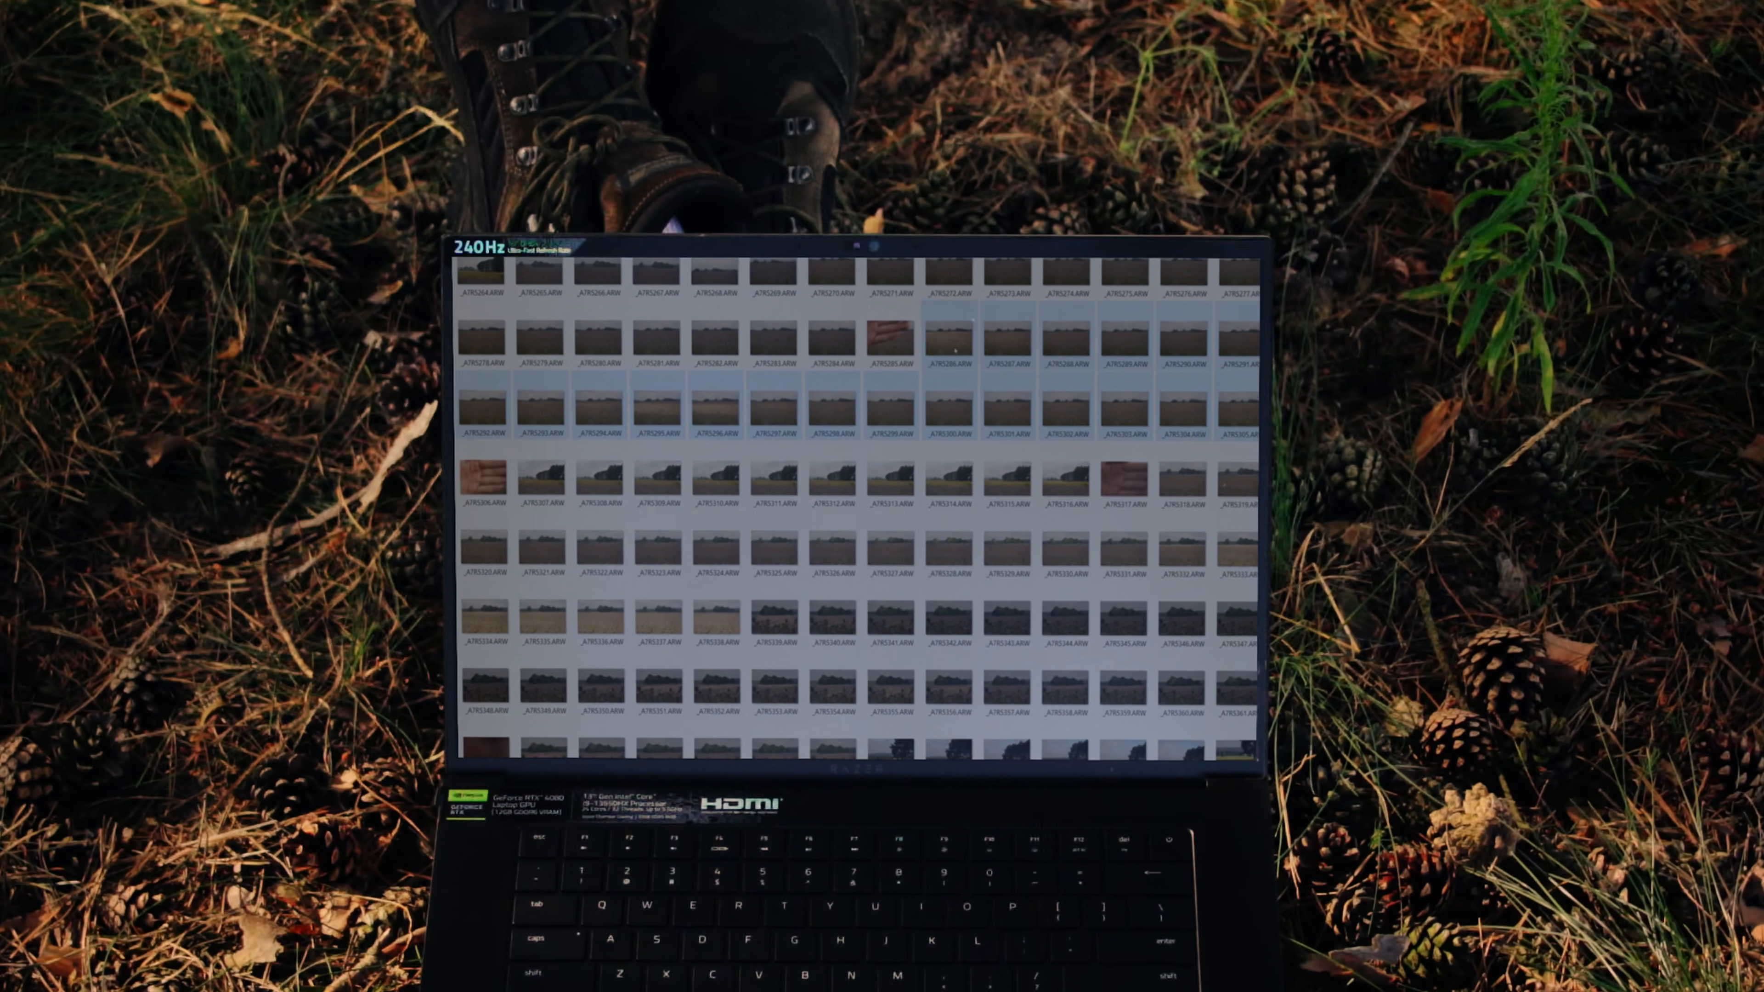
{"action": "left_click_drag", "start_coordinate": [945, 394], "coordinate": [637, 142]}
{"action": "key", "text": "alt+Tab"}
{"action": "left_click_drag", "start_coordinate": [1271, 654], "coordinate": [918, 256]}
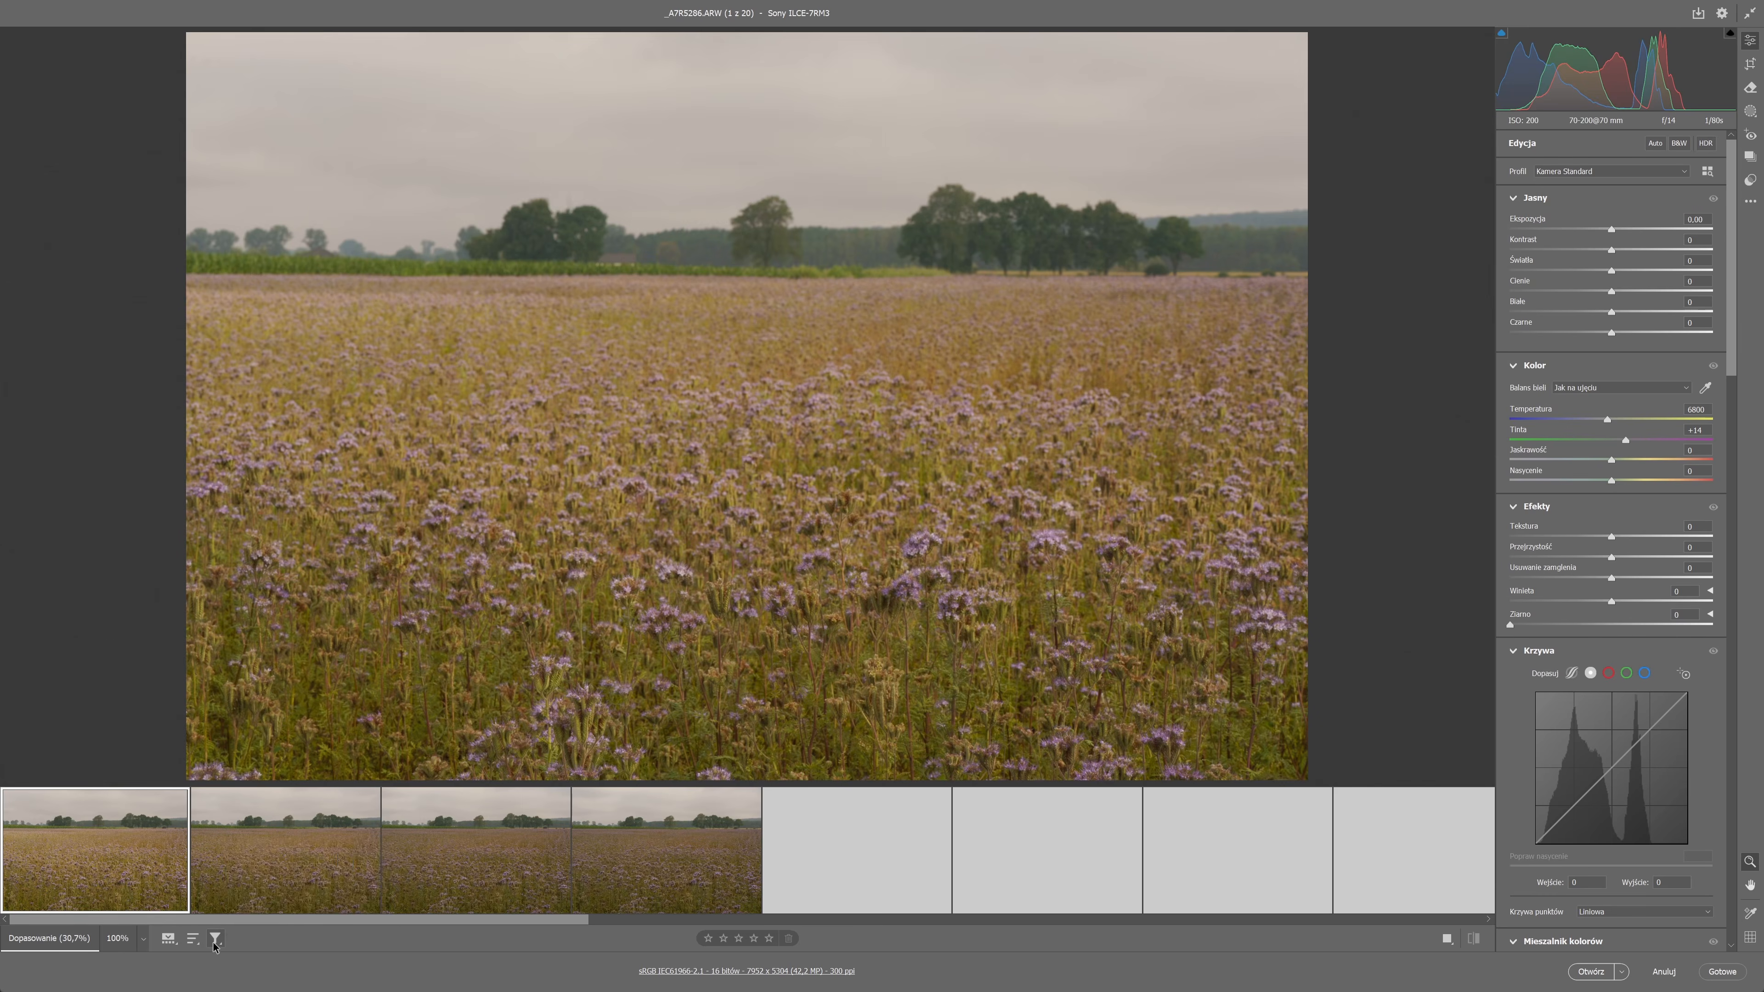
Look through the first flower-field photos in the filmstrip one after another to compare them.
{"action": "left_click", "coordinate": [216, 938]}
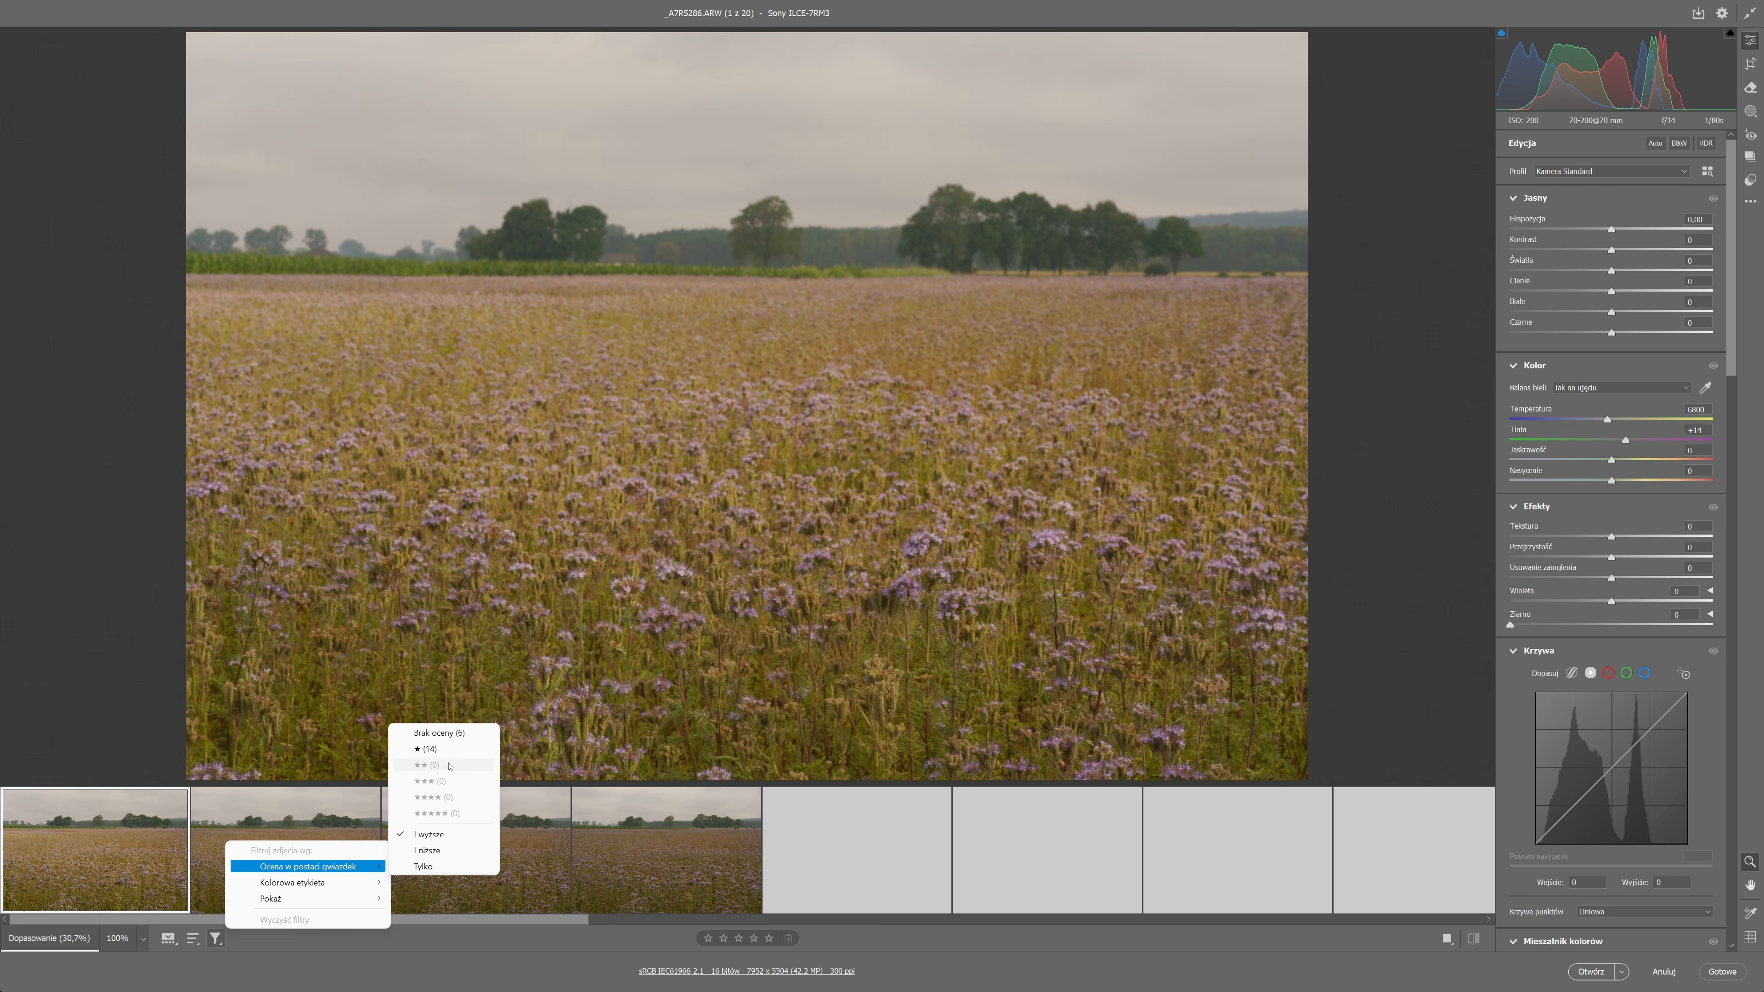
{"action": "left_click", "coordinate": [543, 982]}
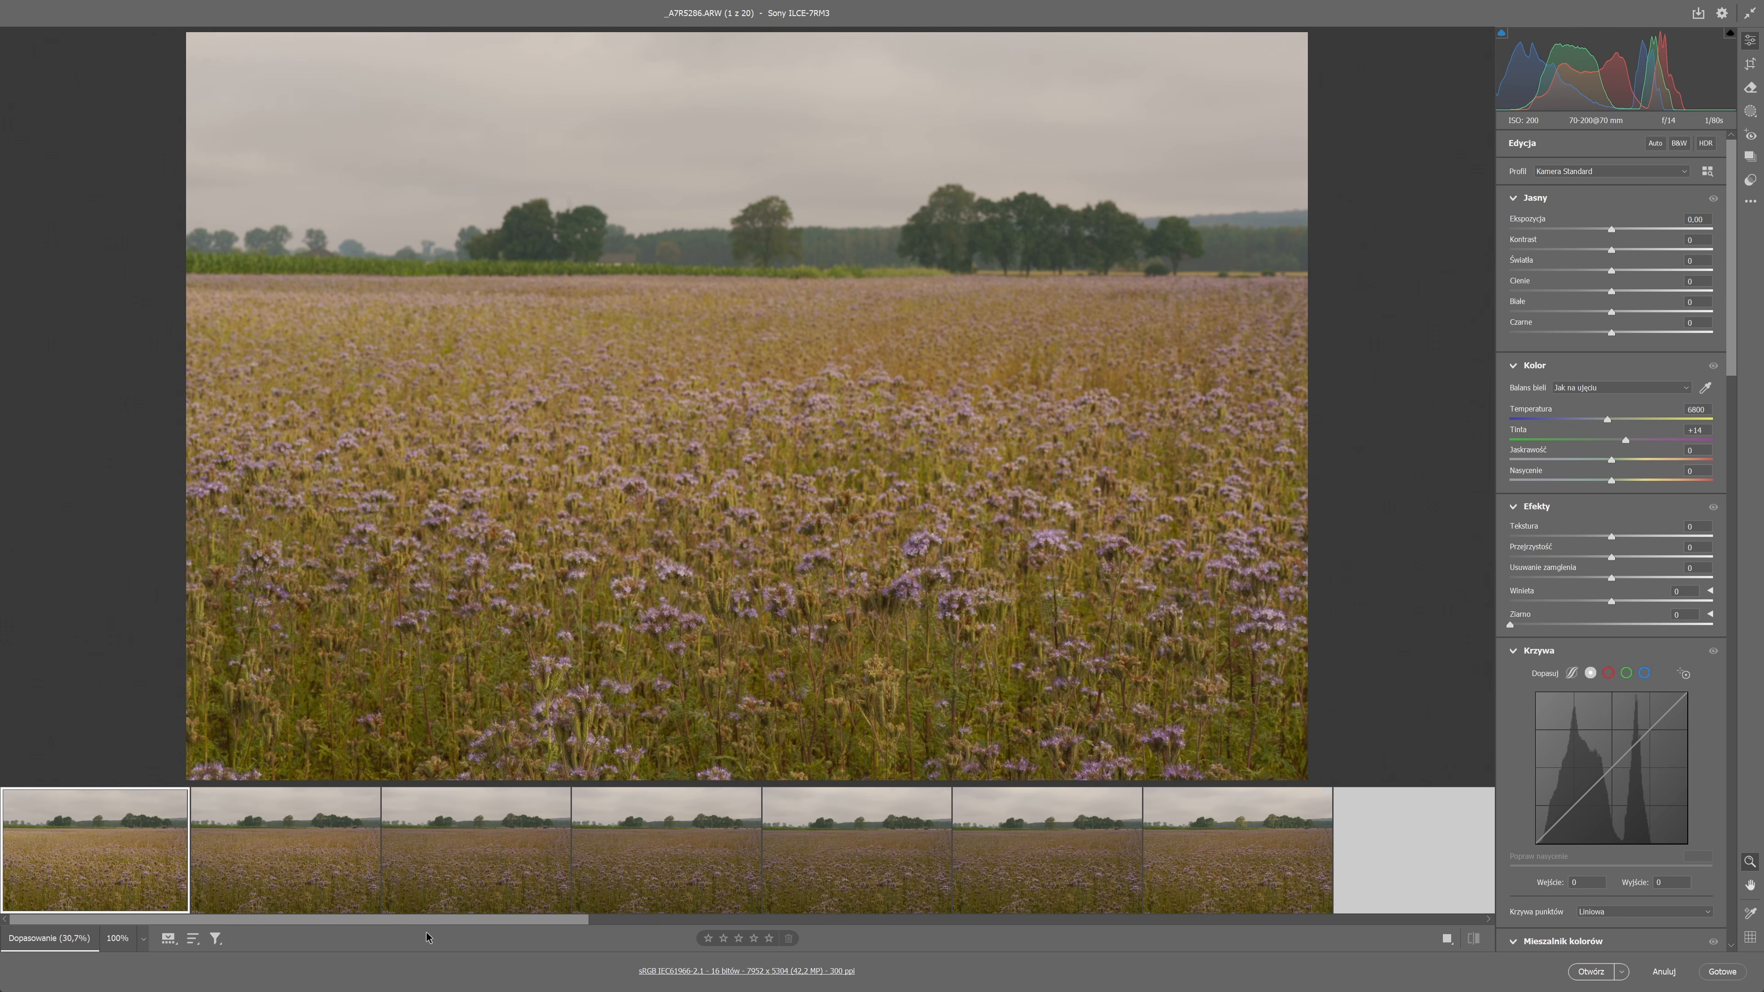
{"action": "left_click", "coordinate": [328, 855]}
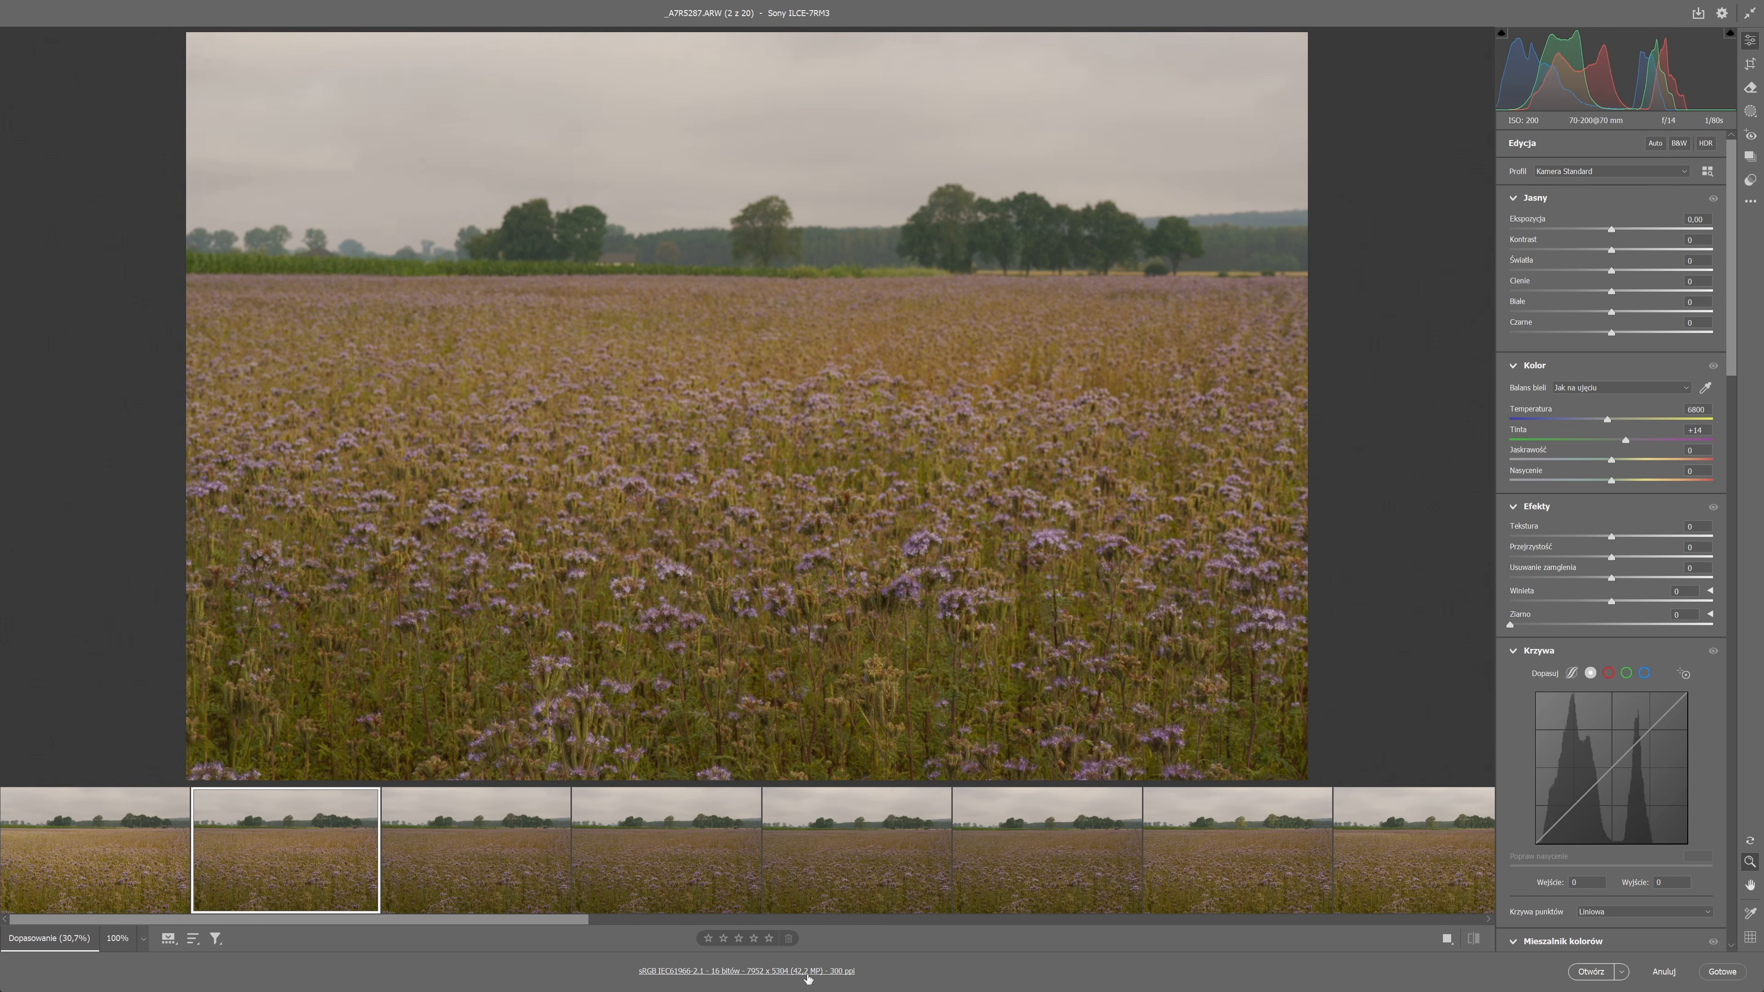
{"action": "left_click", "coordinate": [461, 879]}
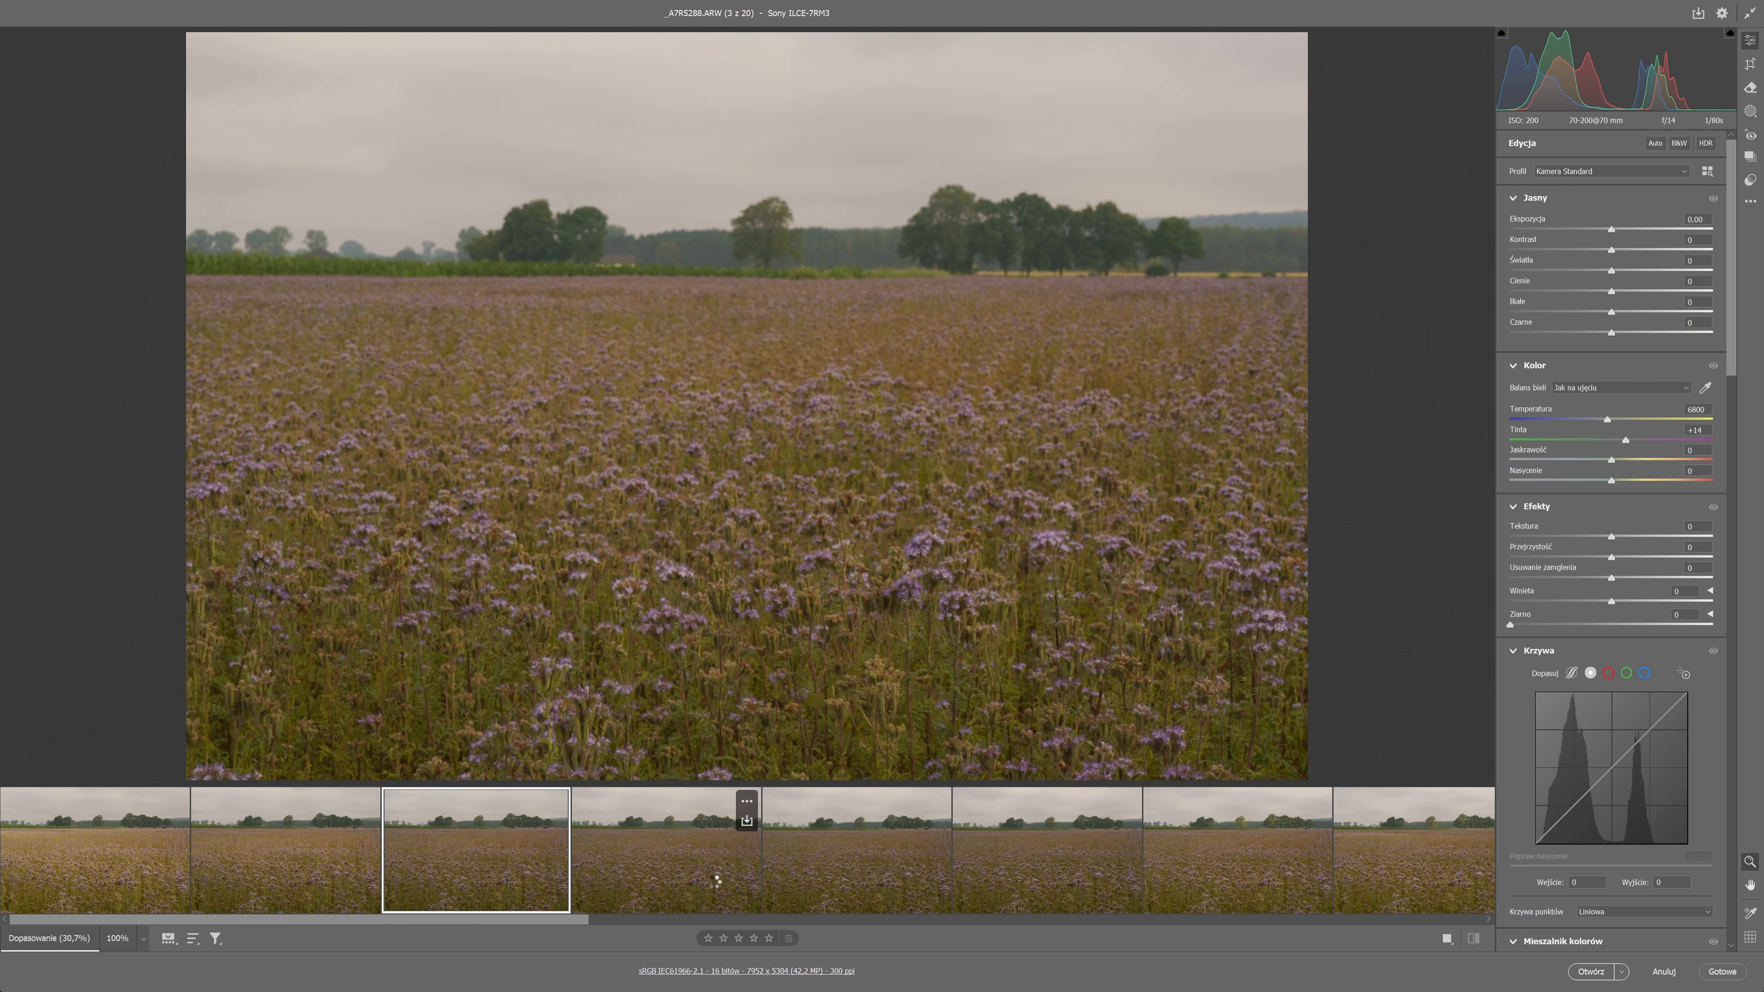
{"action": "left_click", "coordinate": [717, 881]}
{"action": "left_click", "coordinate": [845, 869]}
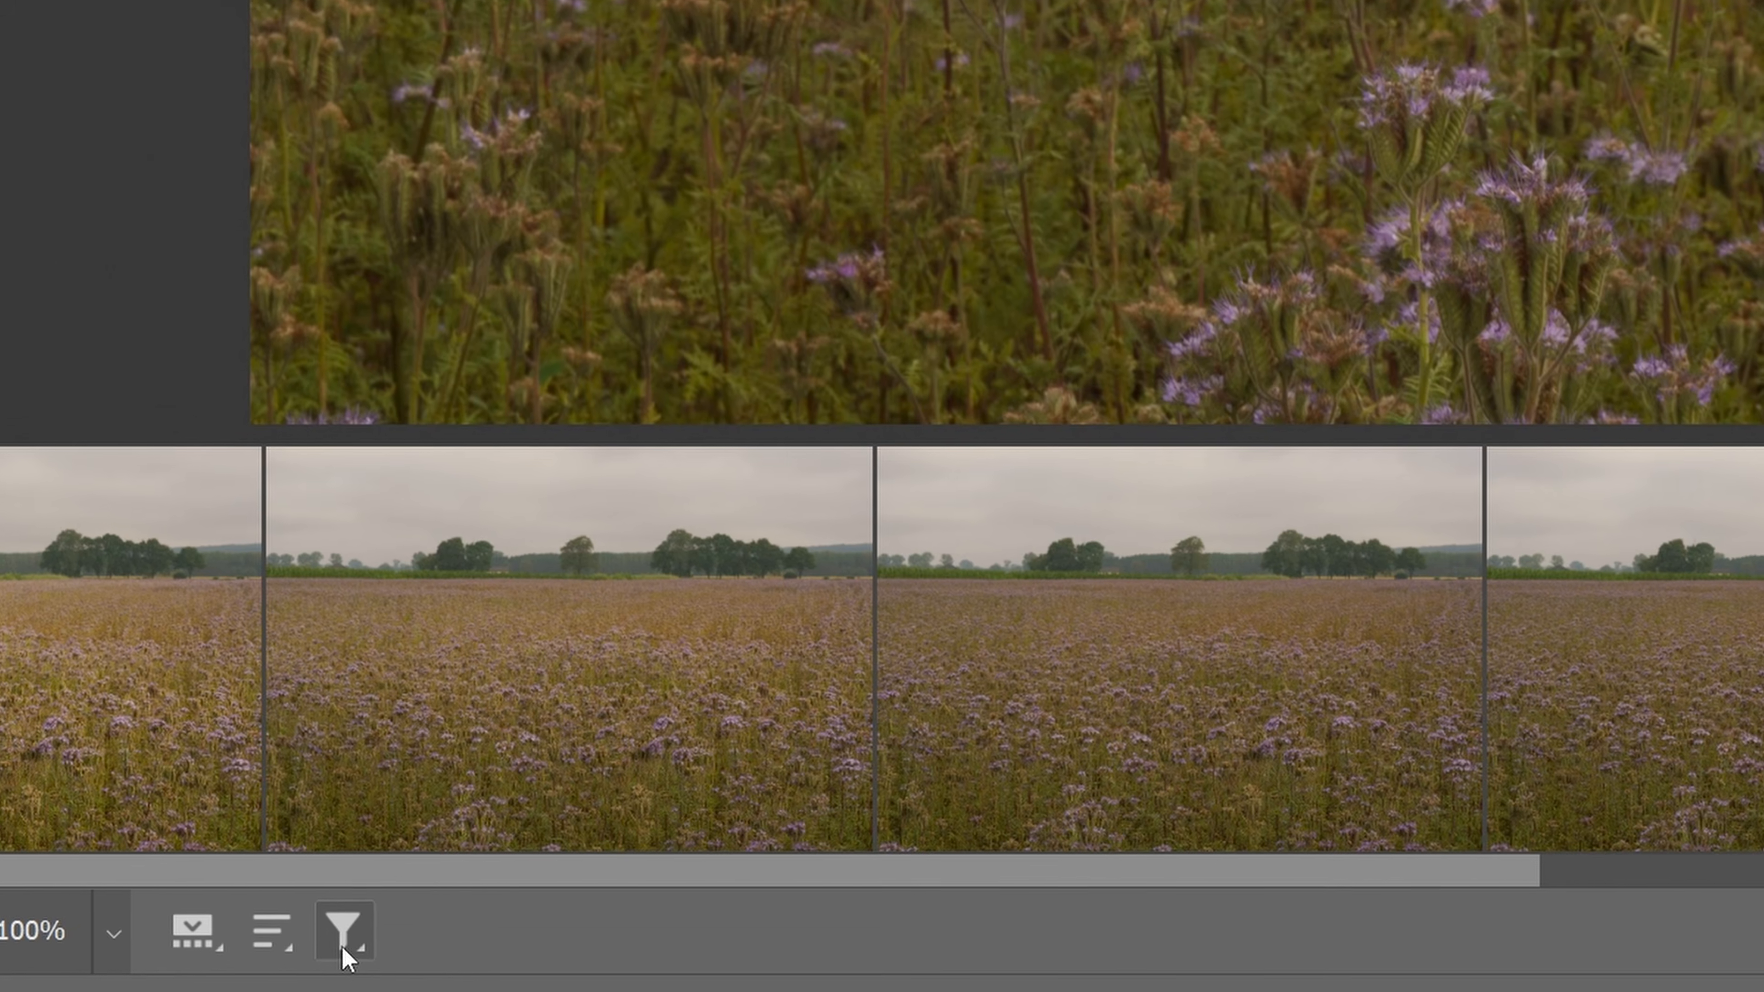
Filter the filmstrip by star rating to show photos with one star and higher.
{"action": "left_click", "coordinate": [216, 938]}
{"action": "mouse_move", "coordinate": [818, 697]}
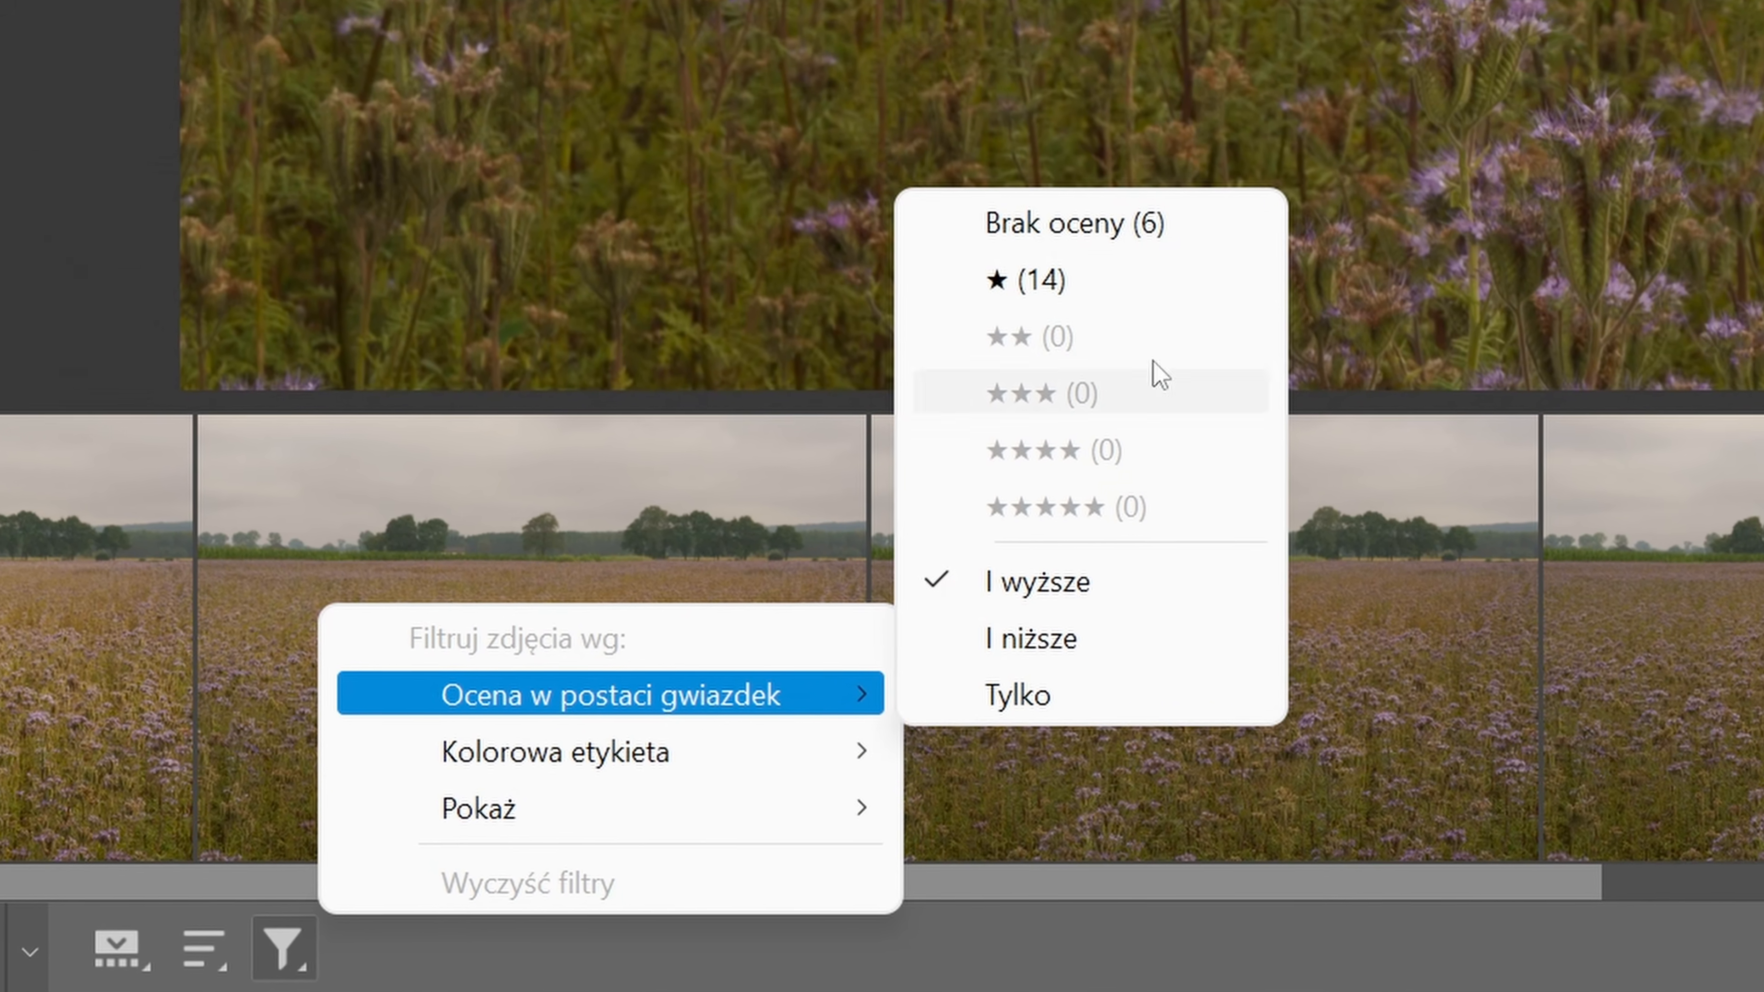
{"action": "left_click", "coordinate": [1068, 271]}
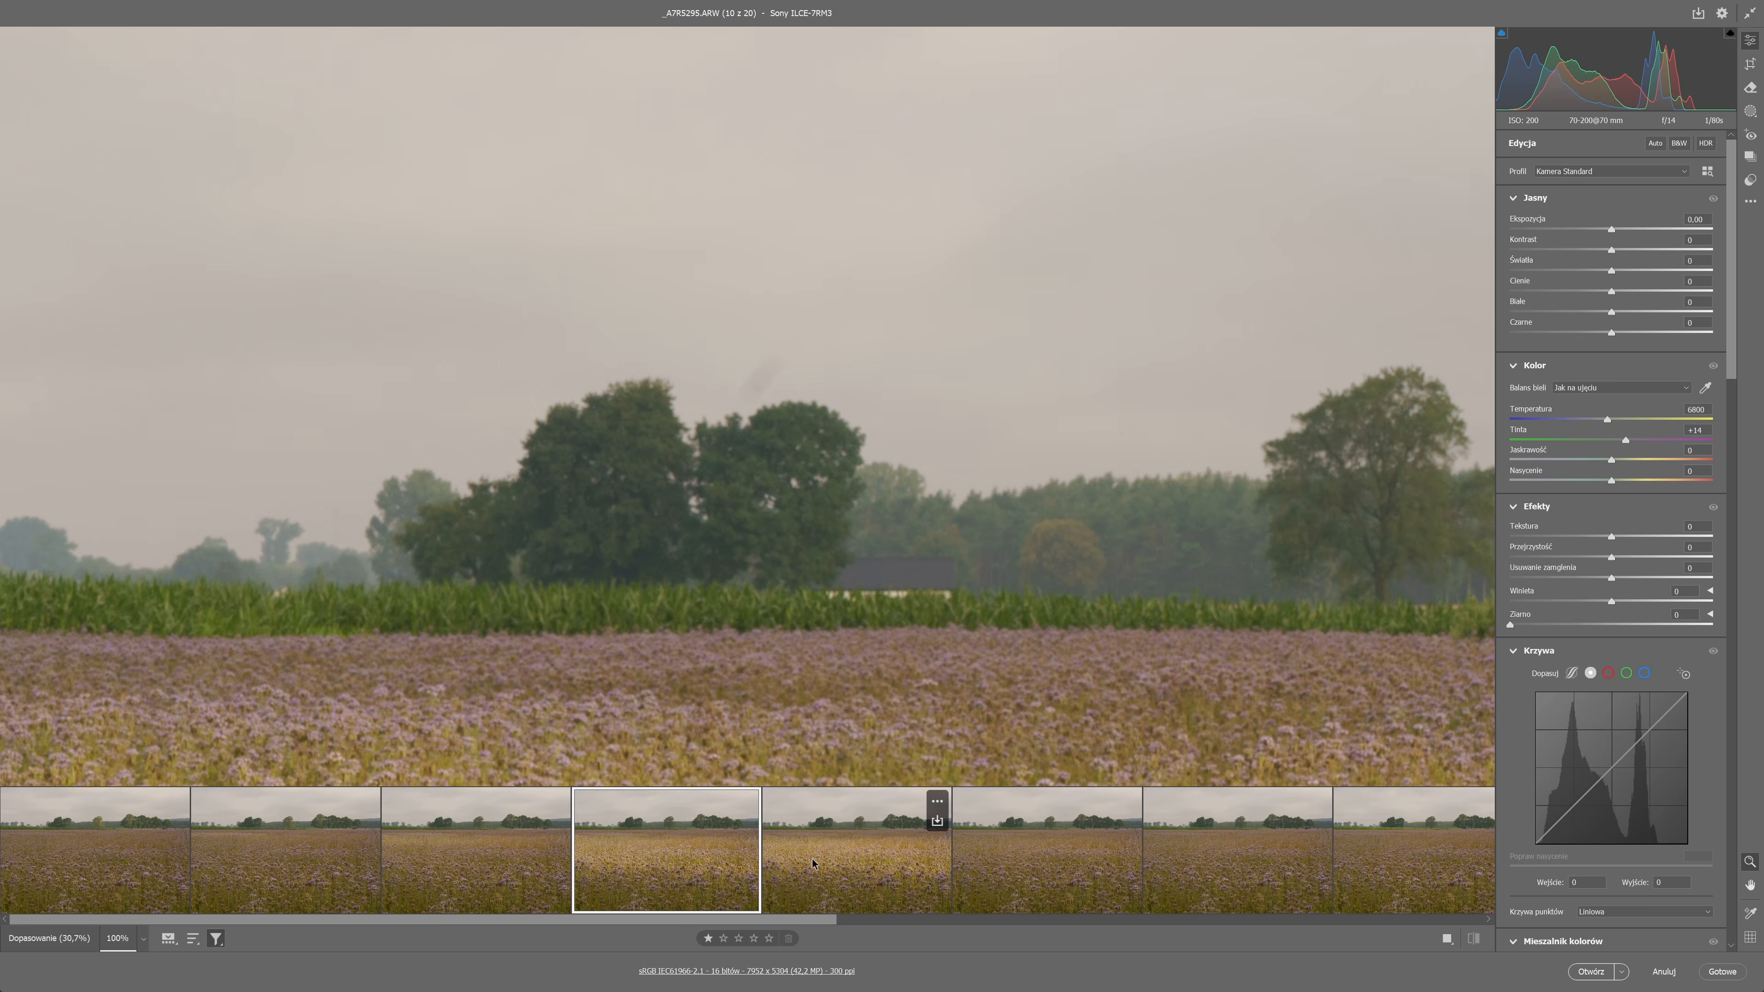
Check the sky in the fifth photo of the filtered filmstrip up close, and return to the first photo.
{"action": "left_click", "coordinate": [845, 857]}
{"action": "left_click", "coordinate": [670, 217]}
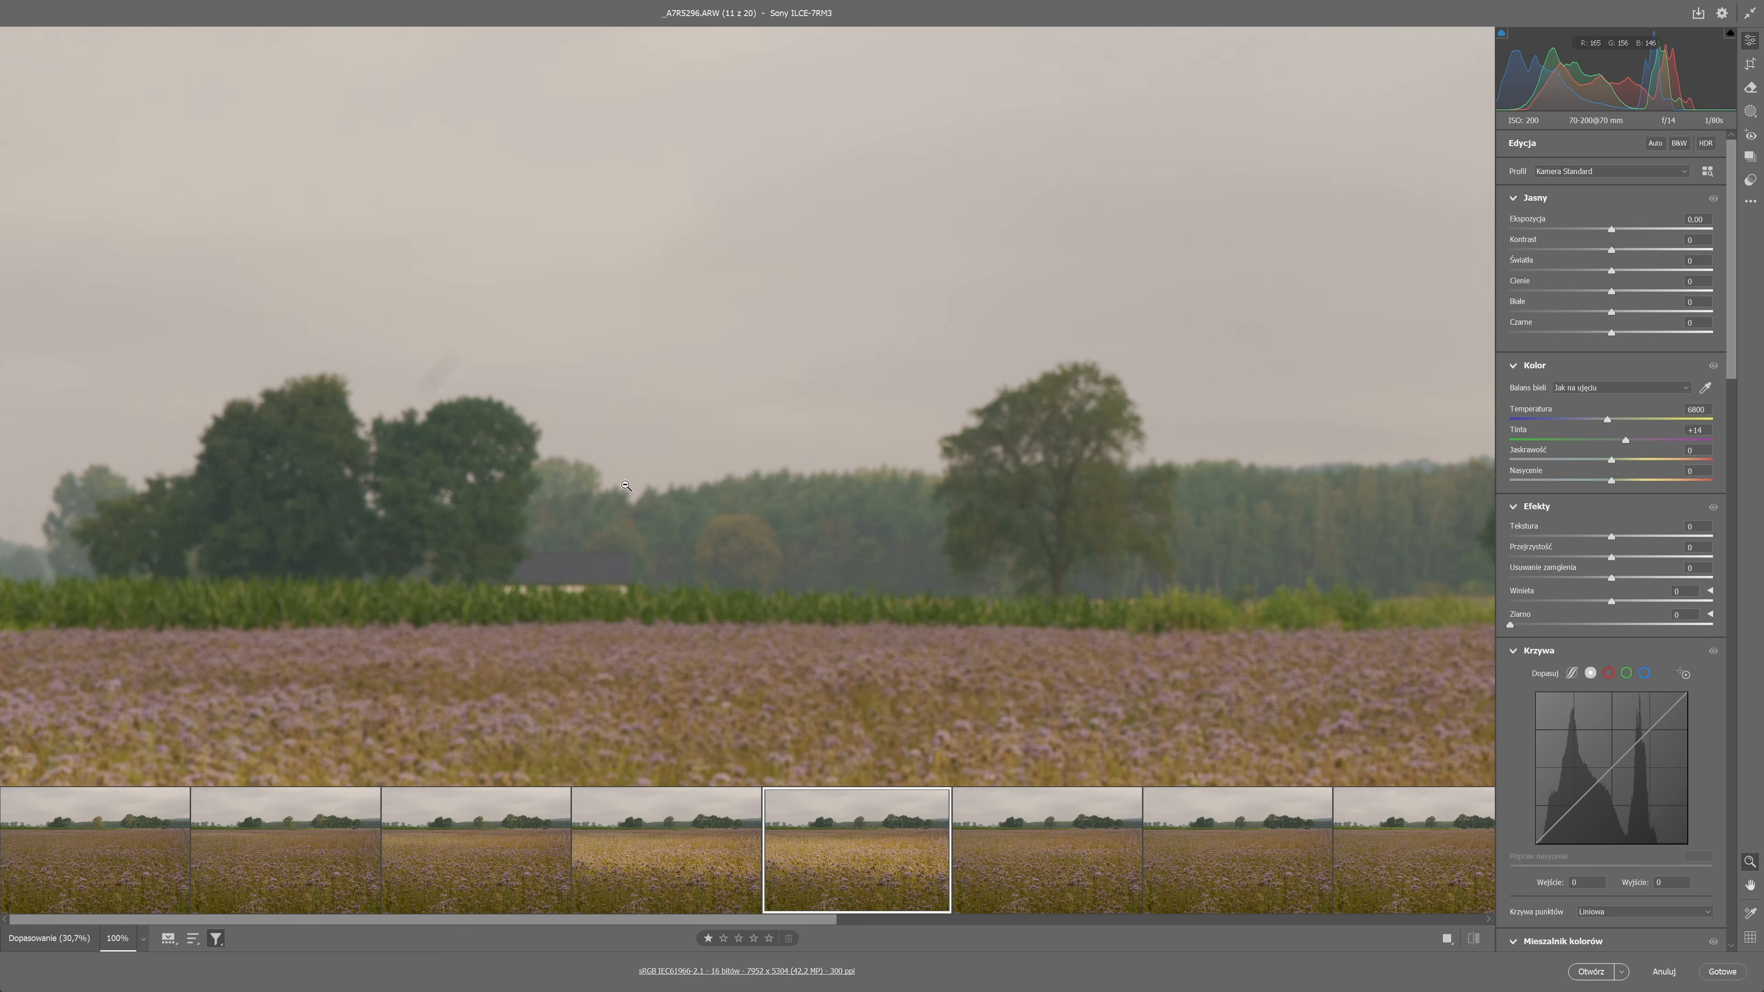
{"action": "scroll", "coordinate": [621, 485], "scroll_direction": "up", "scroll_amount": 2}
{"action": "left_click", "coordinate": [138, 849]}
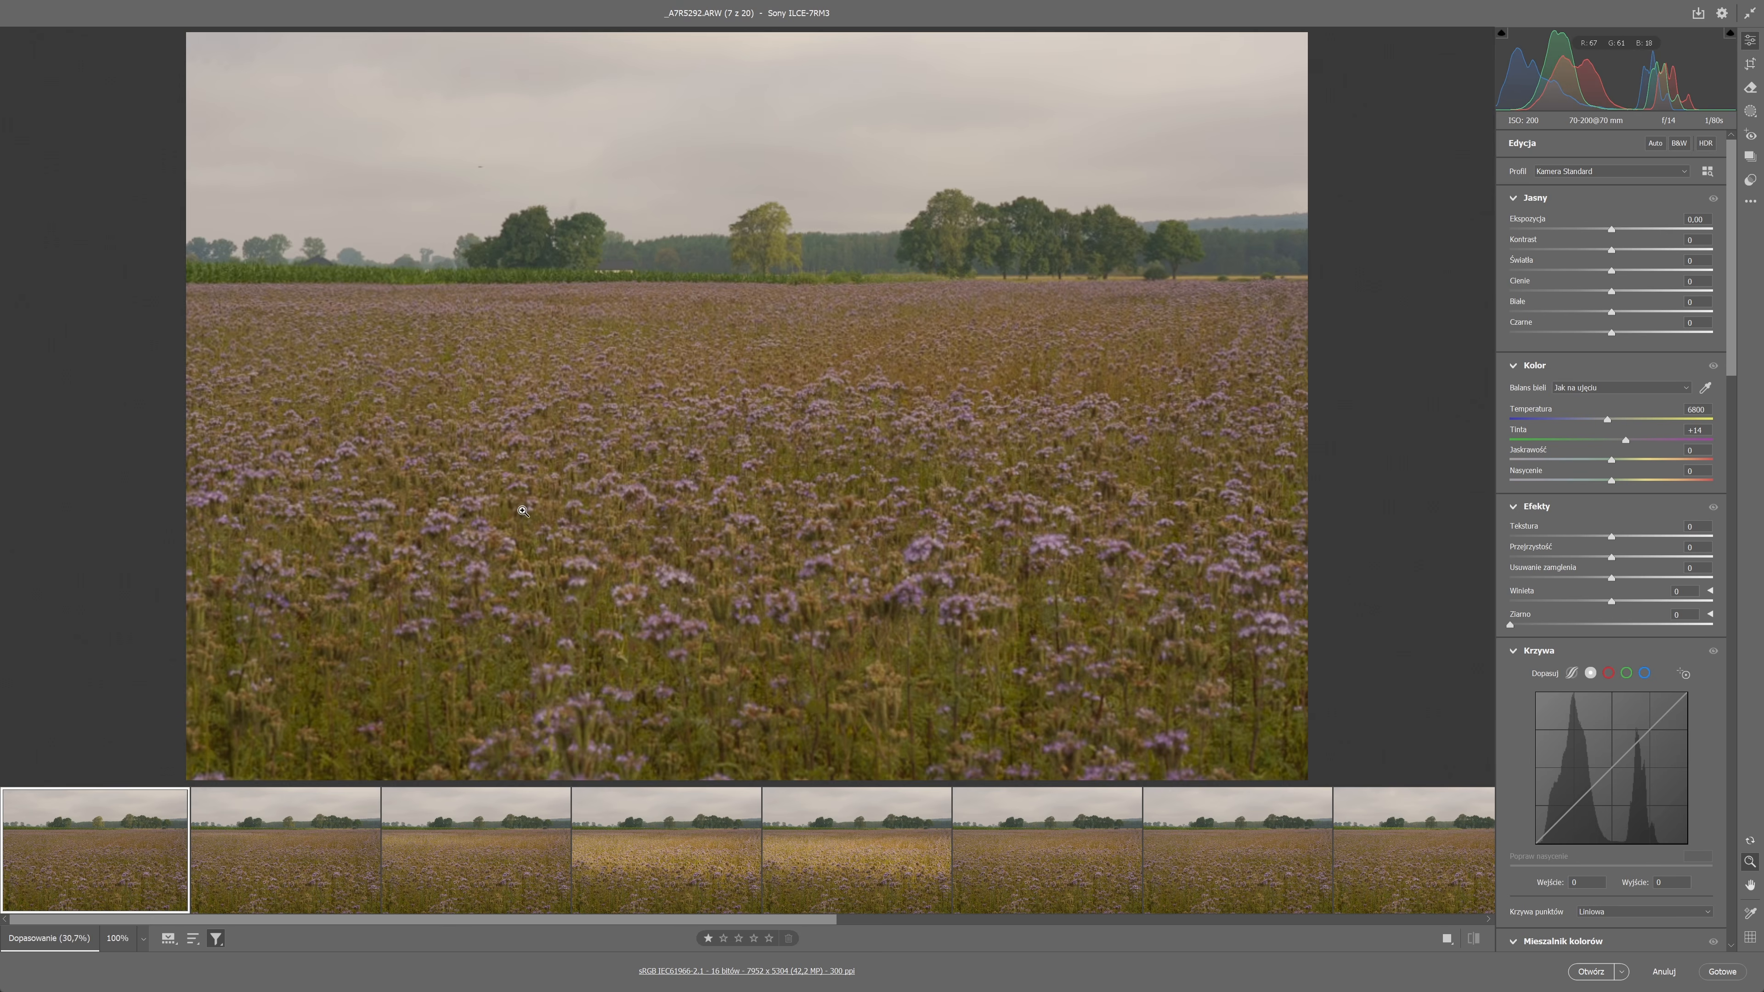
Remove the dust spots in the sky of the first filtered photo with spot visualization on, and return to the edit settings.
{"action": "left_click", "coordinate": [482, 179]}
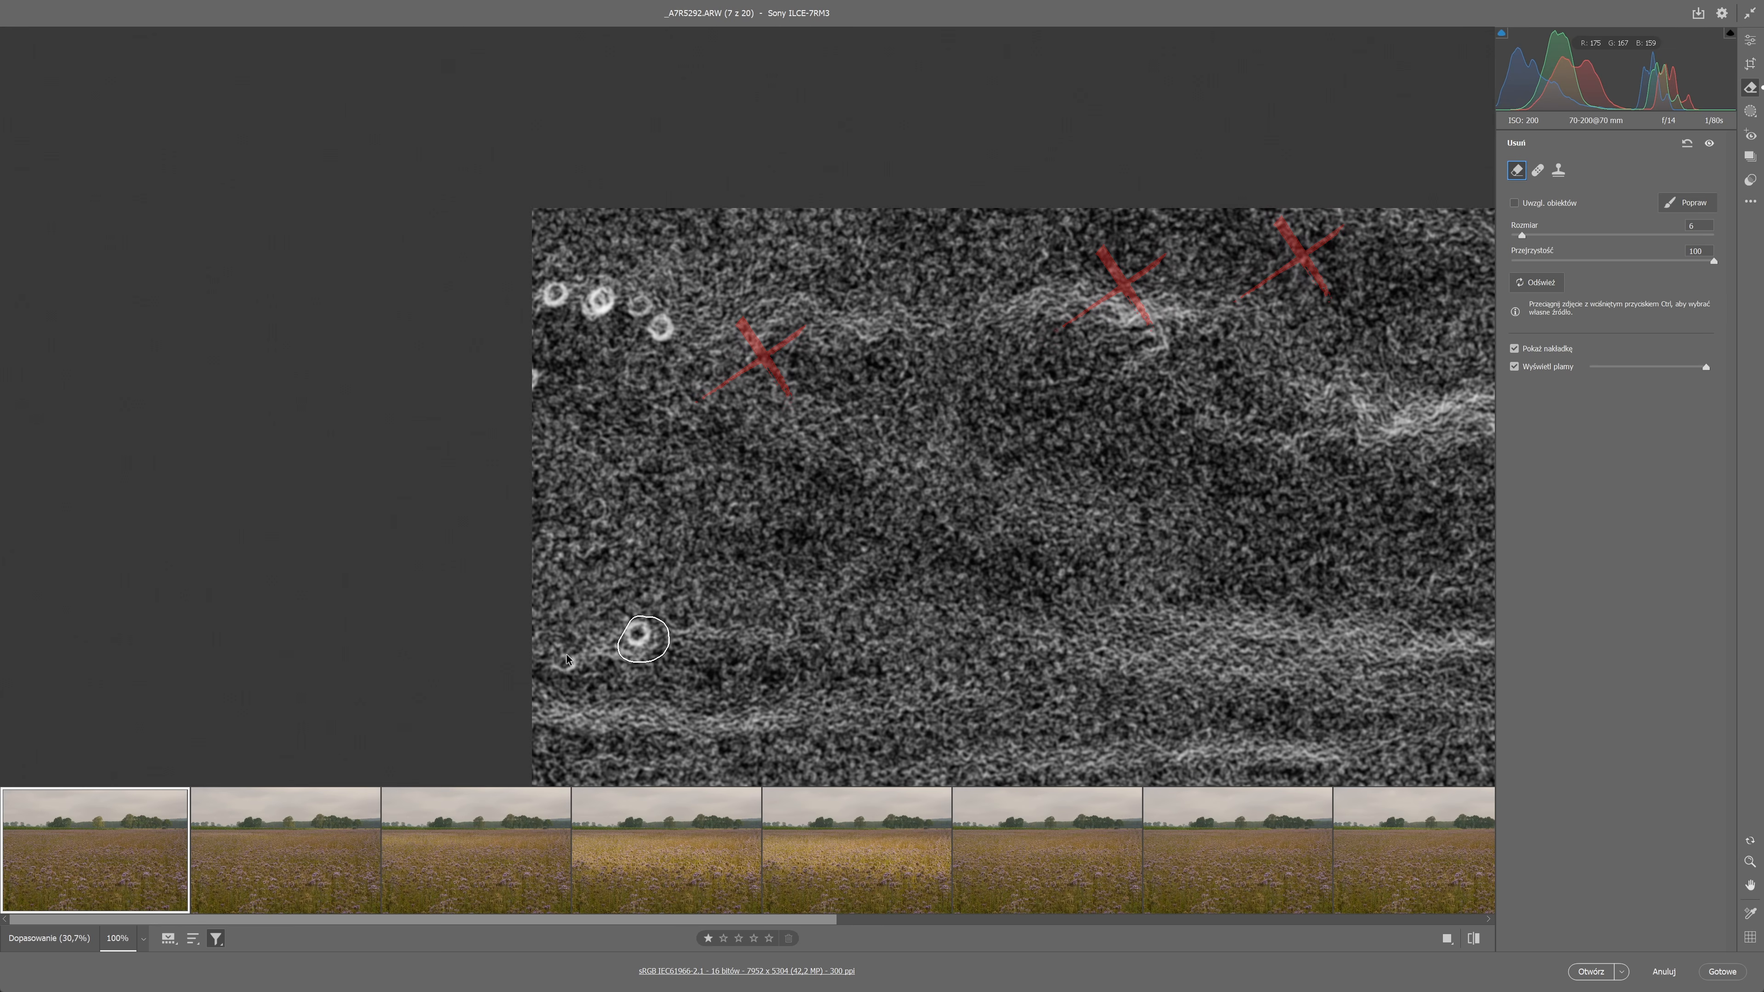
{"action": "left_click", "coordinate": [568, 664]}
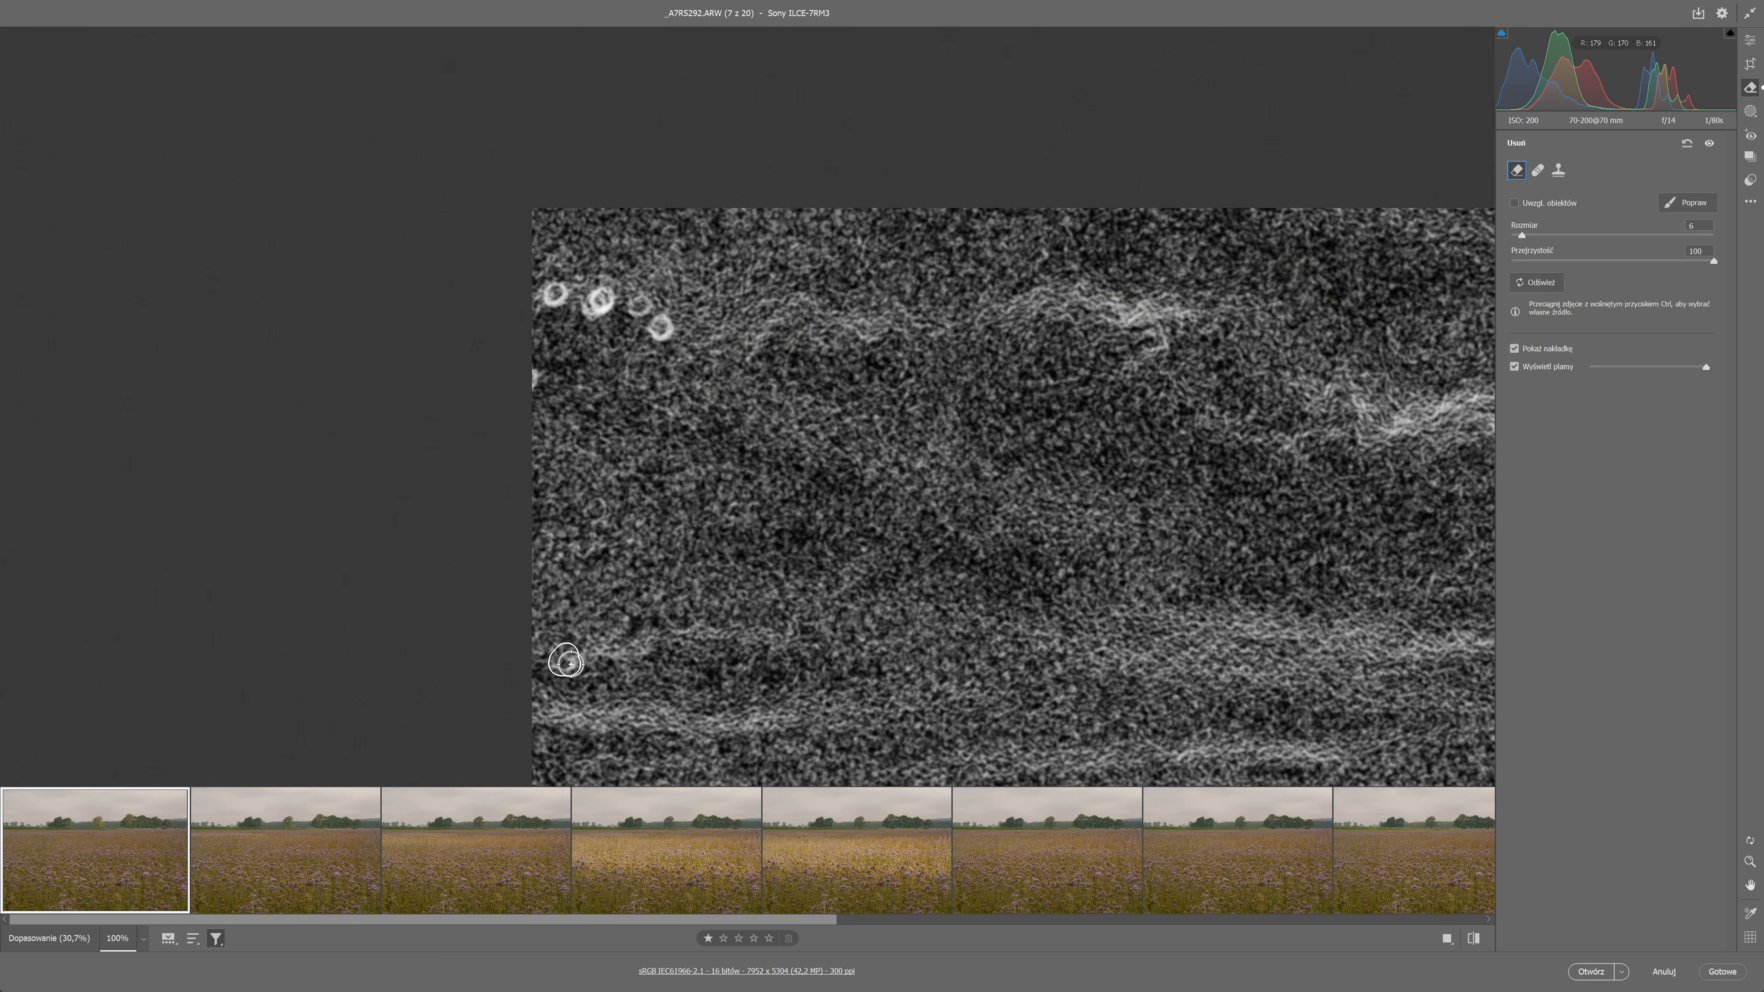
{"action": "left_click", "coordinate": [534, 382]}
{"action": "left_click_drag", "start_coordinate": [553, 293], "coordinate": [662, 325]}
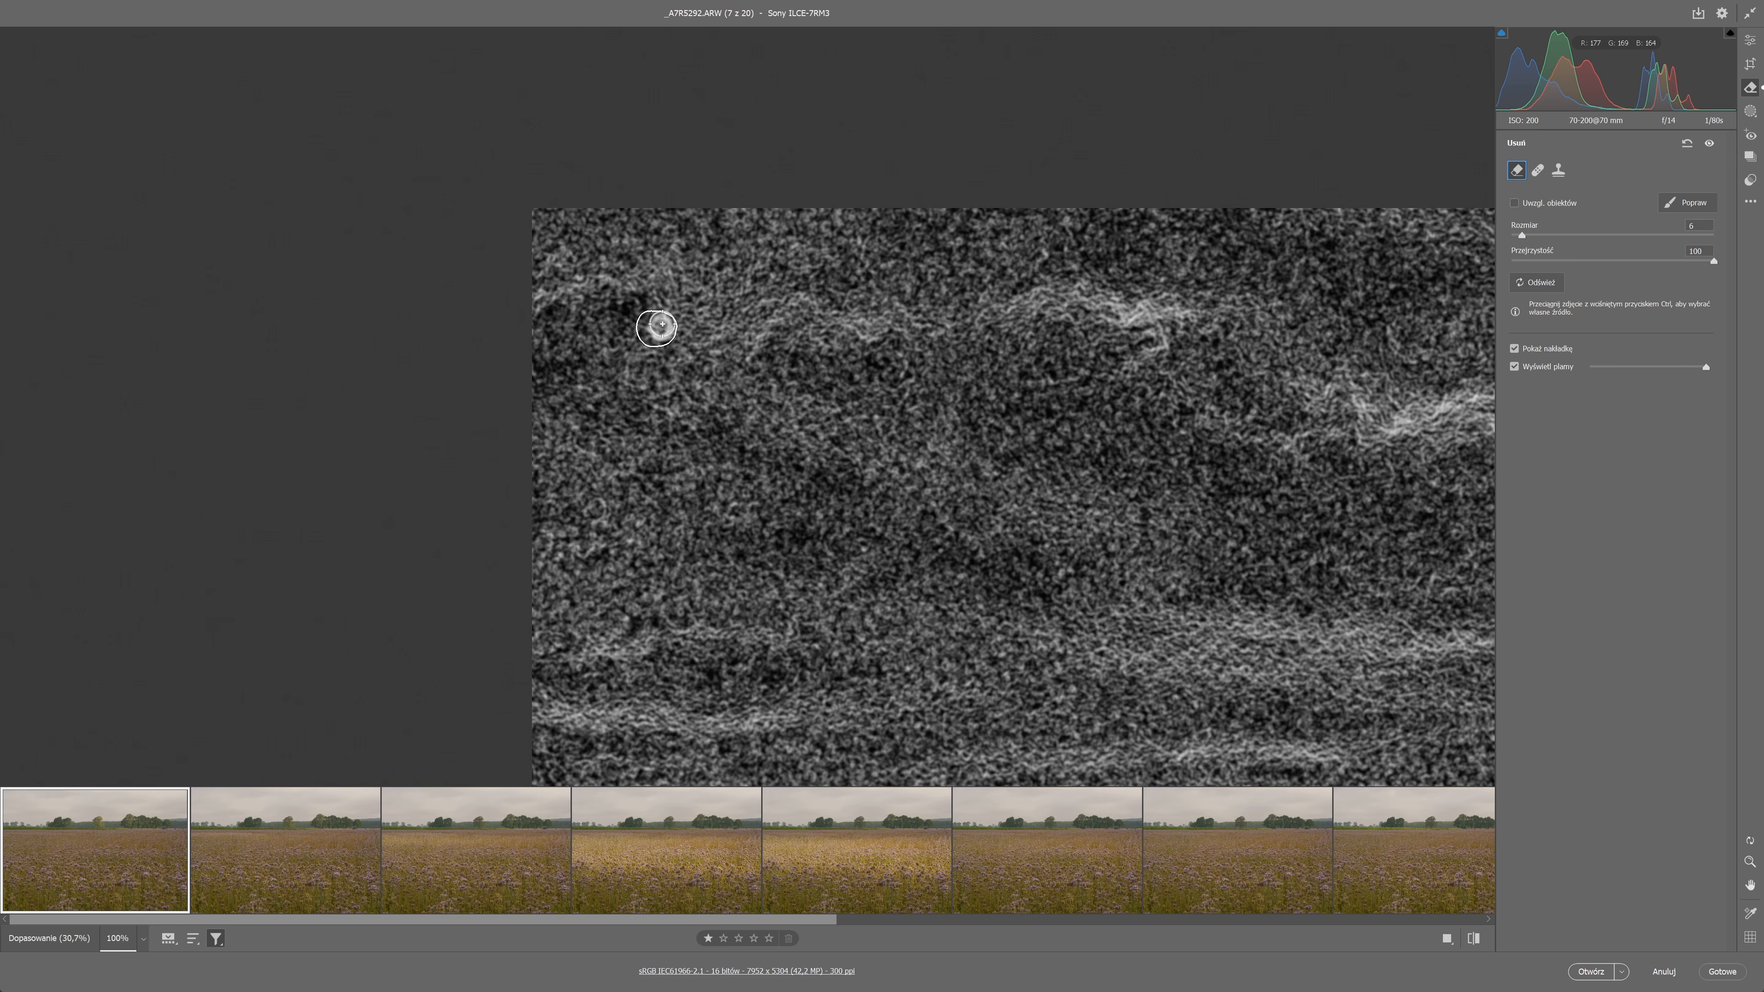
{"action": "scroll", "coordinate": [793, 214], "scroll_direction": "down", "scroll_amount": 4}
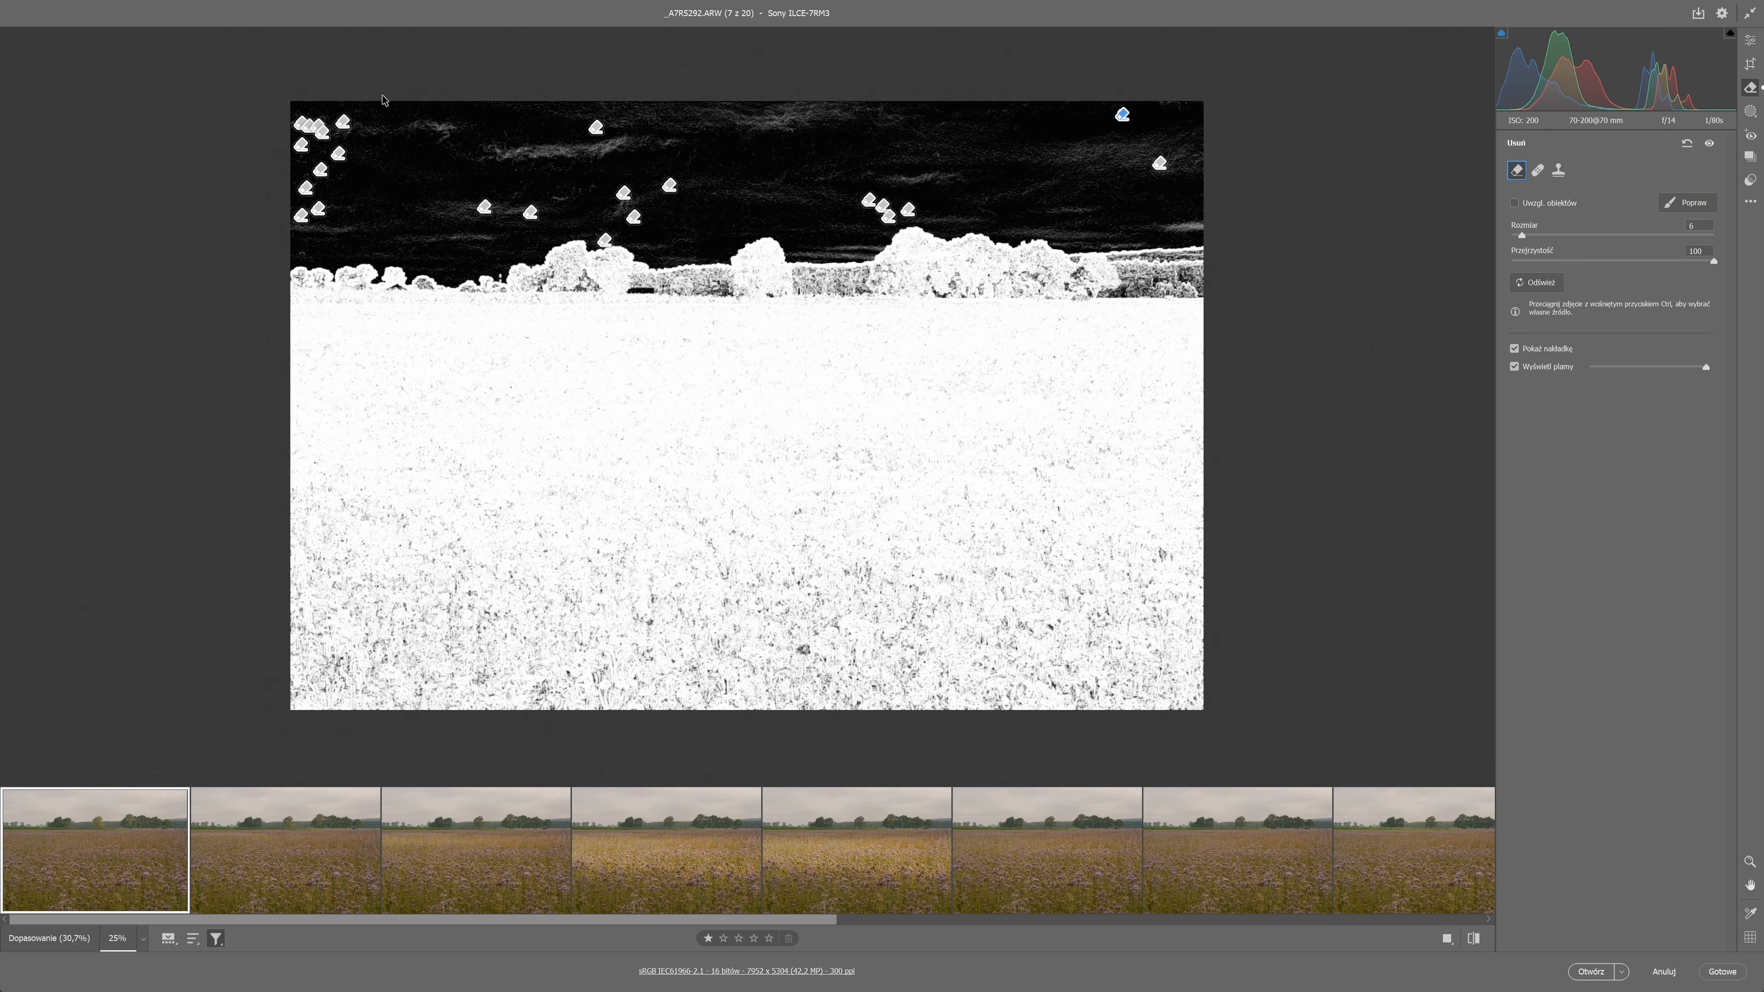
{"action": "left_click", "coordinate": [1751, 44]}
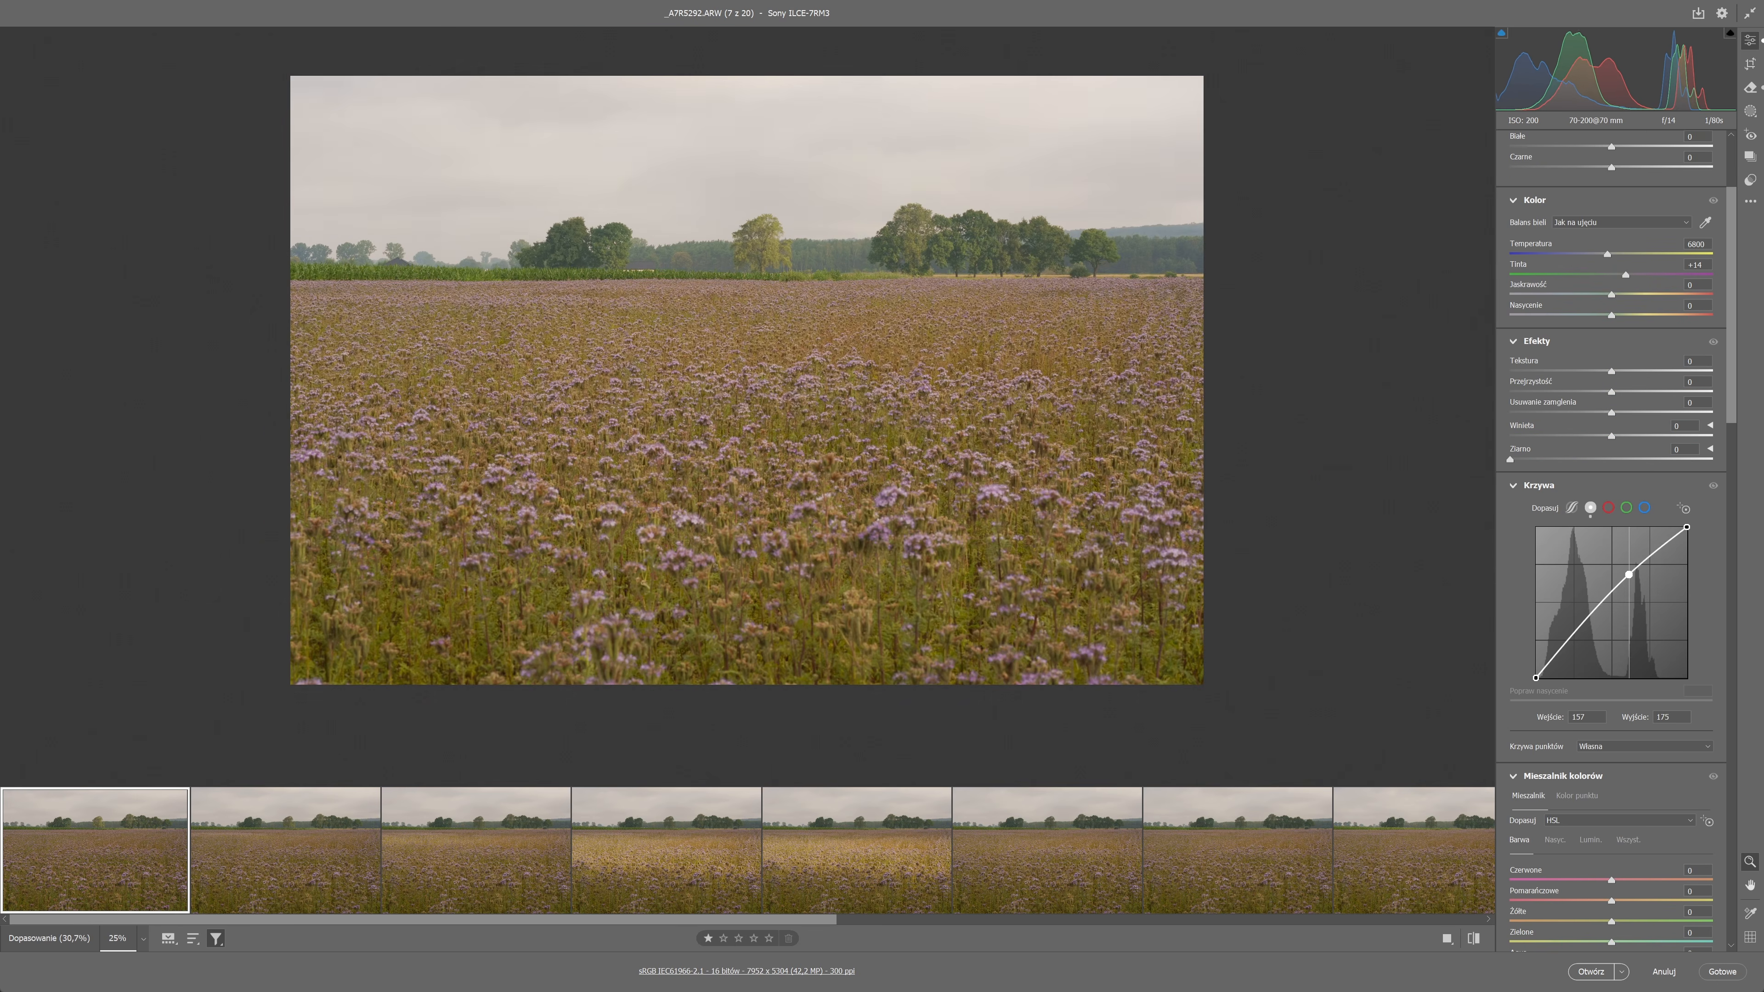
Set the first photo's clarity to +11 and dehaze to +3.
{"action": "left_click_drag", "start_coordinate": [1618, 591], "coordinate": [1560, 652]}
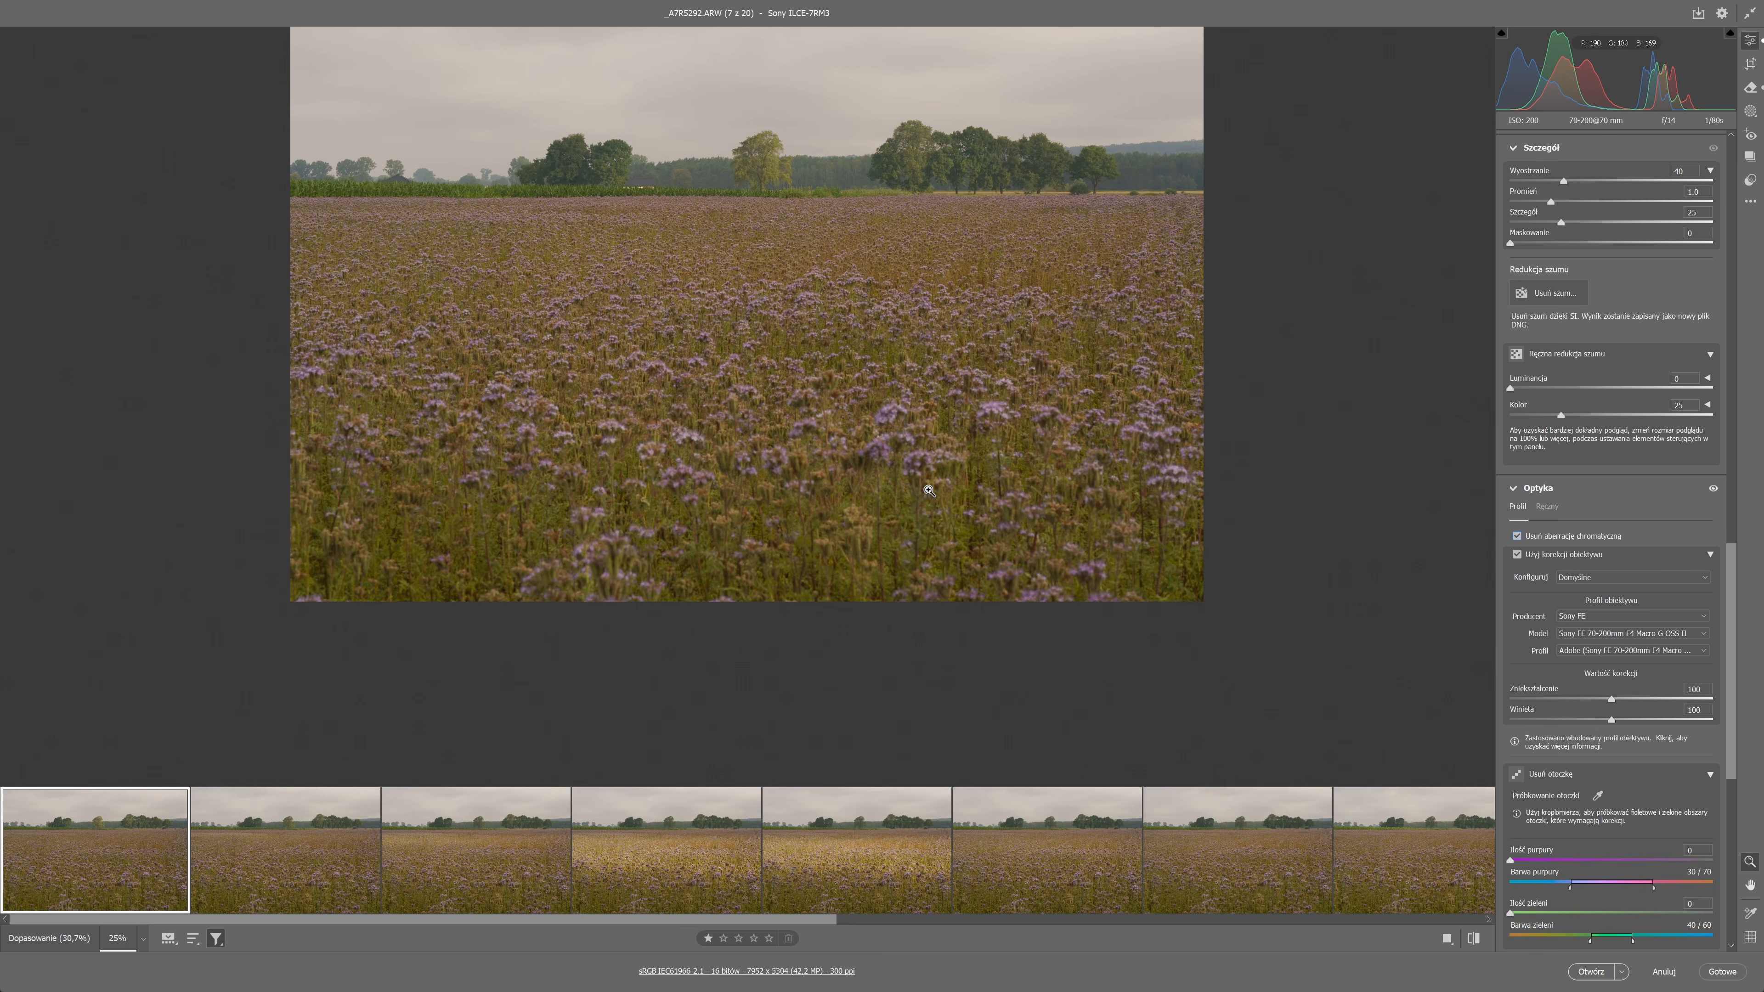
{"action": "scroll", "coordinate": [1615, 351], "scroll_direction": "up", "scroll_amount": 10}
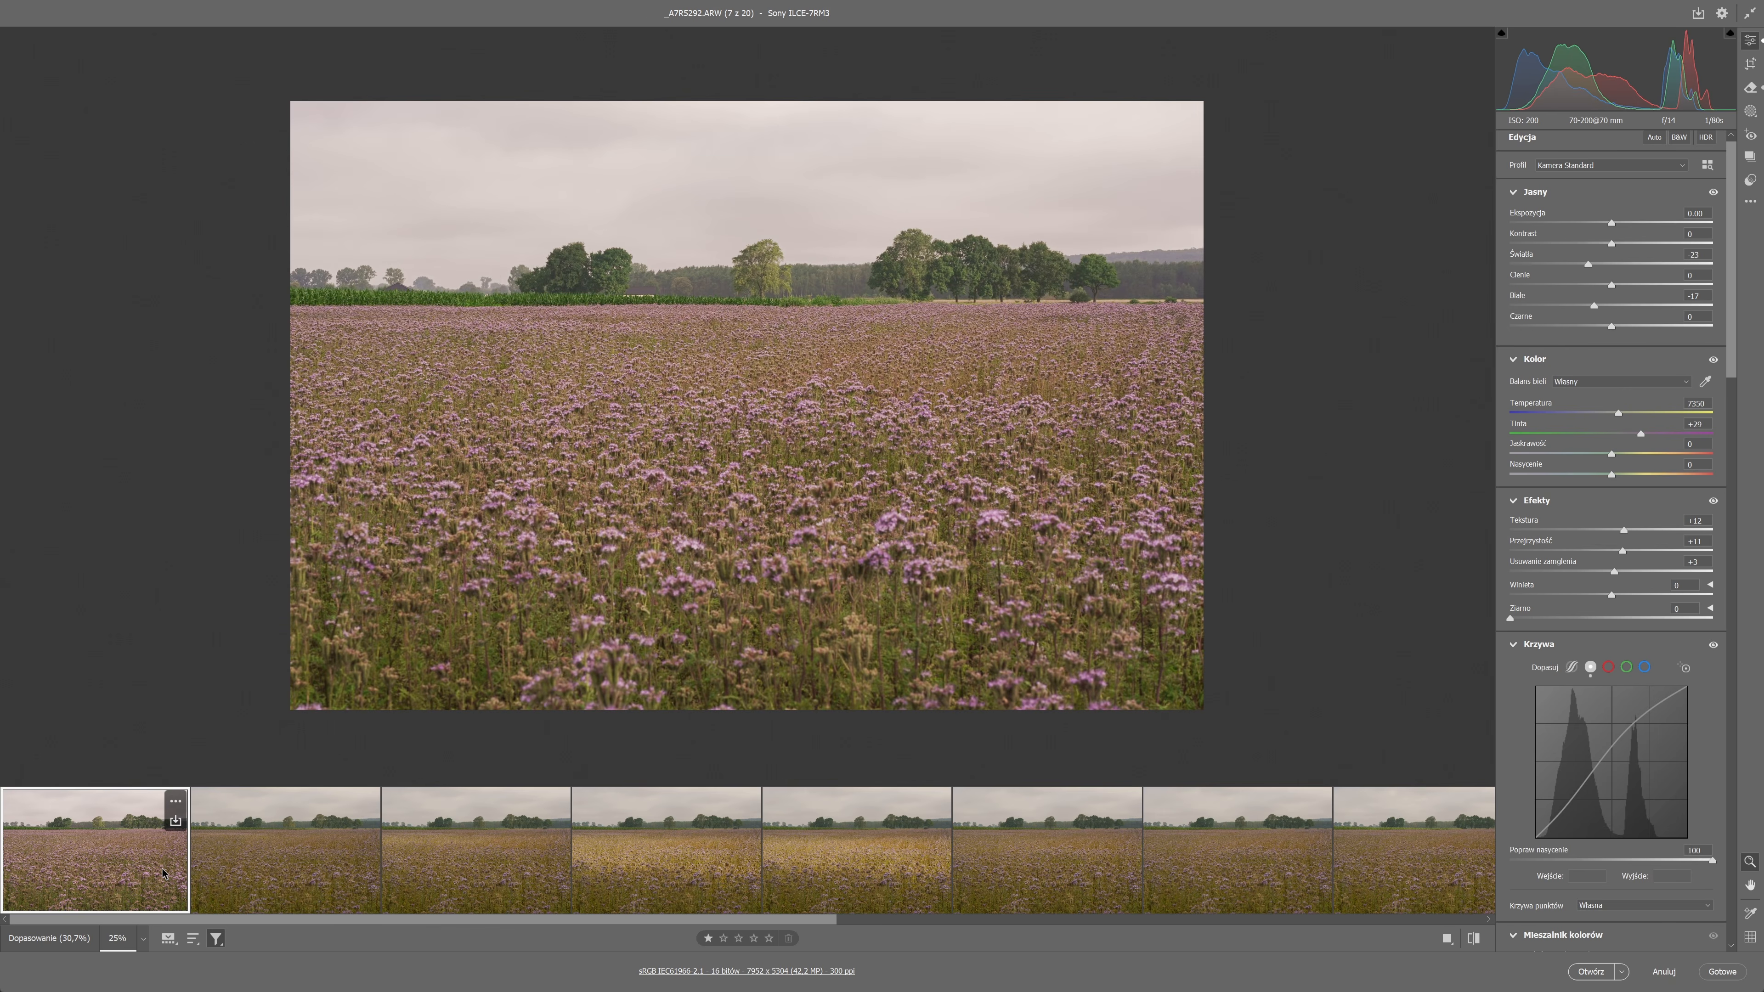
Synchronize the first photo's edit settings to all photos in the filtered filmstrip.
{"action": "key", "text": "ctrl+a"}
{"action": "right_click", "coordinate": [100, 867]}
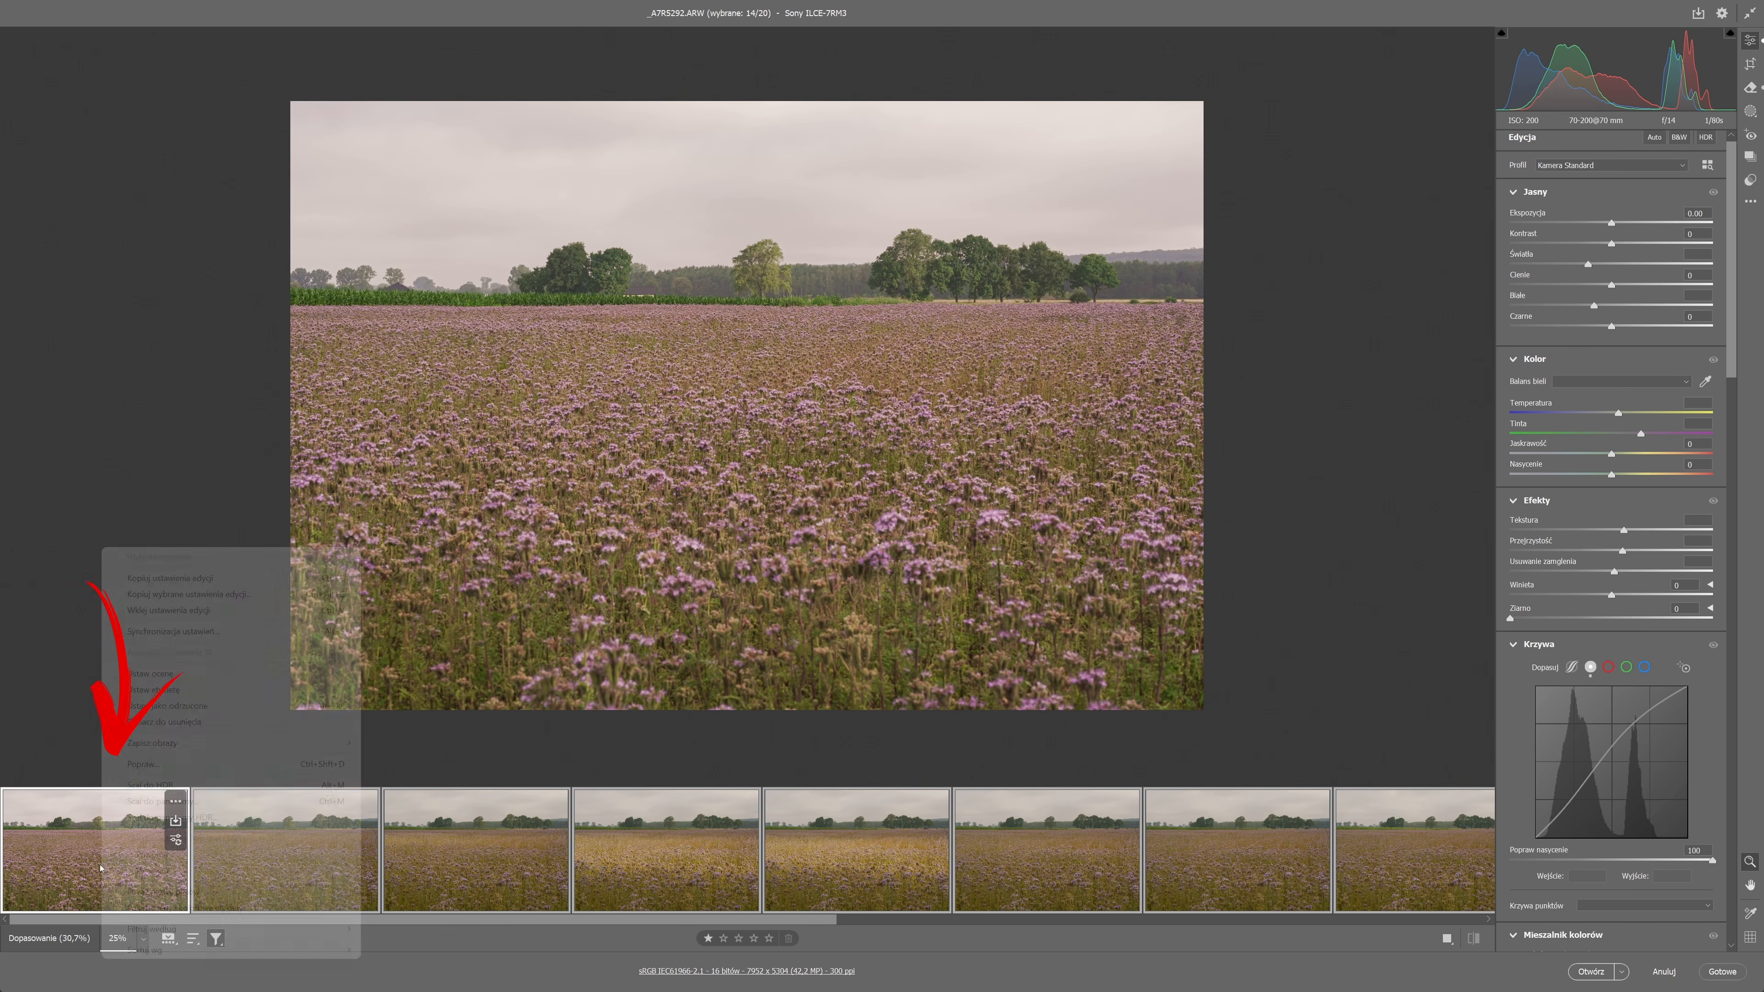
{"action": "left_click", "coordinate": [184, 632]}
{"action": "left_click", "coordinate": [844, 279]}
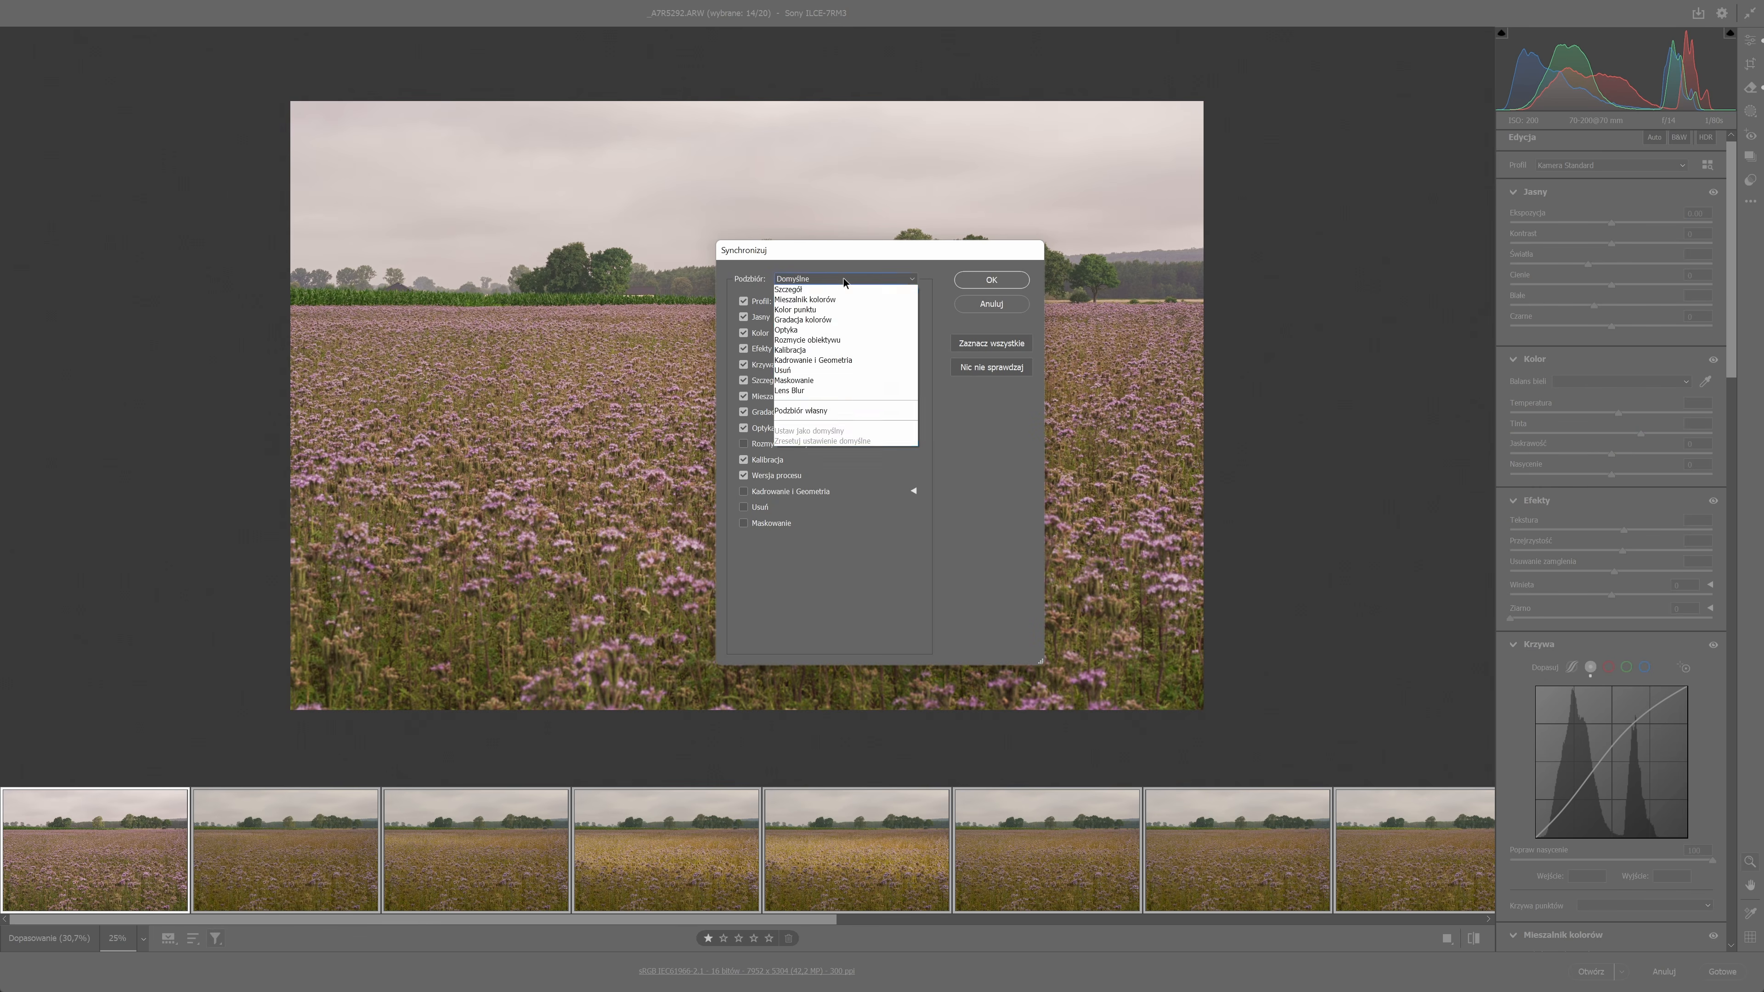
{"action": "left_click", "coordinate": [805, 291]}
{"action": "left_click", "coordinate": [989, 281]}
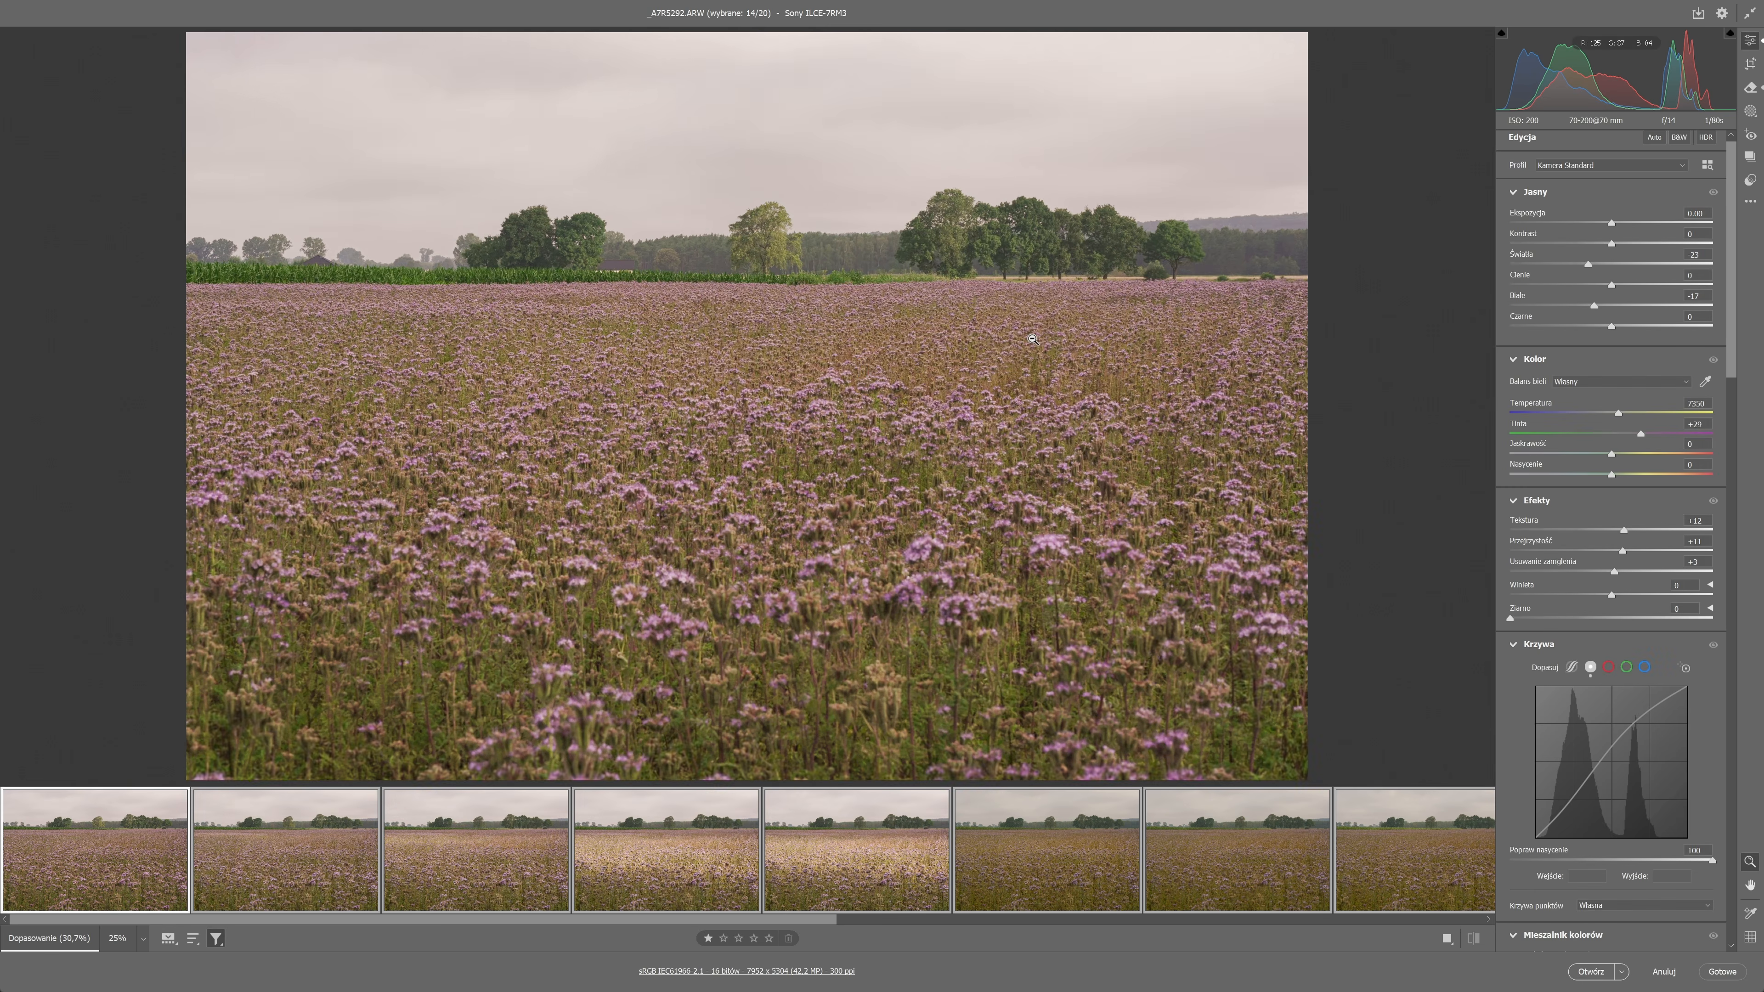
Inspect the flowers, trees and sky of the first photo for noise at 100% zoom.
{"action": "scroll", "coordinate": [1586, 396], "scroll_direction": "down", "scroll_amount": 10}
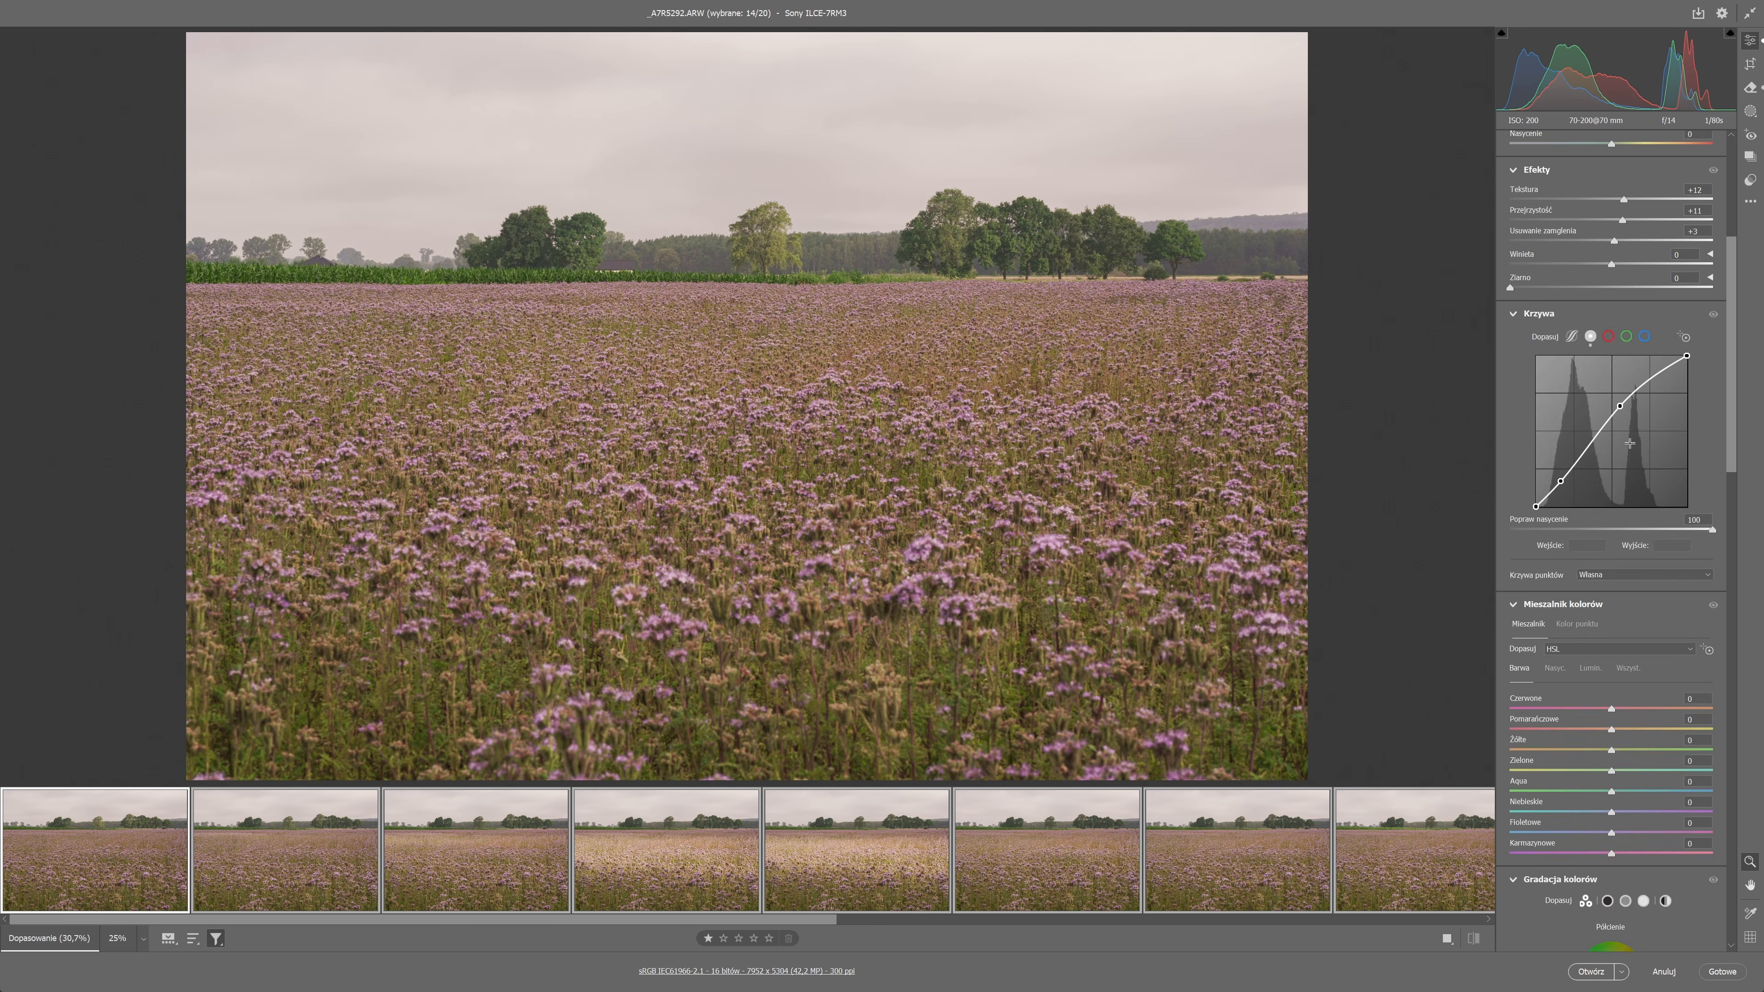
{"action": "scroll", "coordinate": [1558, 534], "scroll_direction": "down", "scroll_amount": 5}
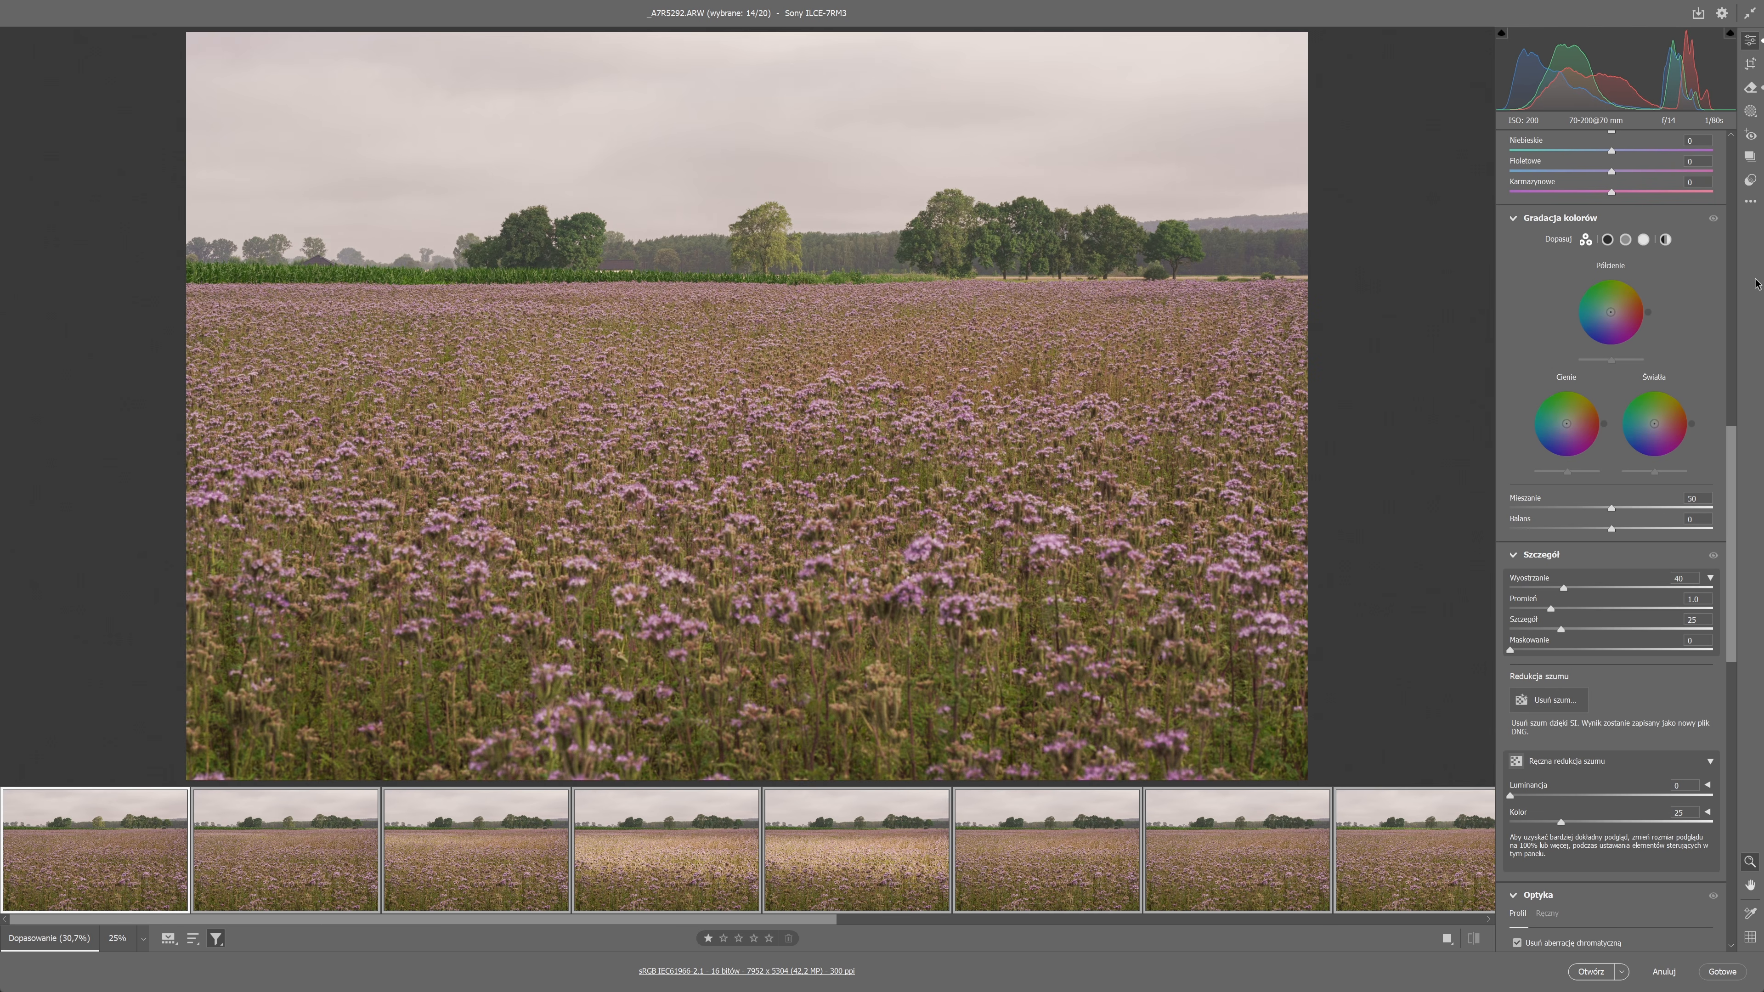
{"action": "left_click", "coordinate": [936, 364]}
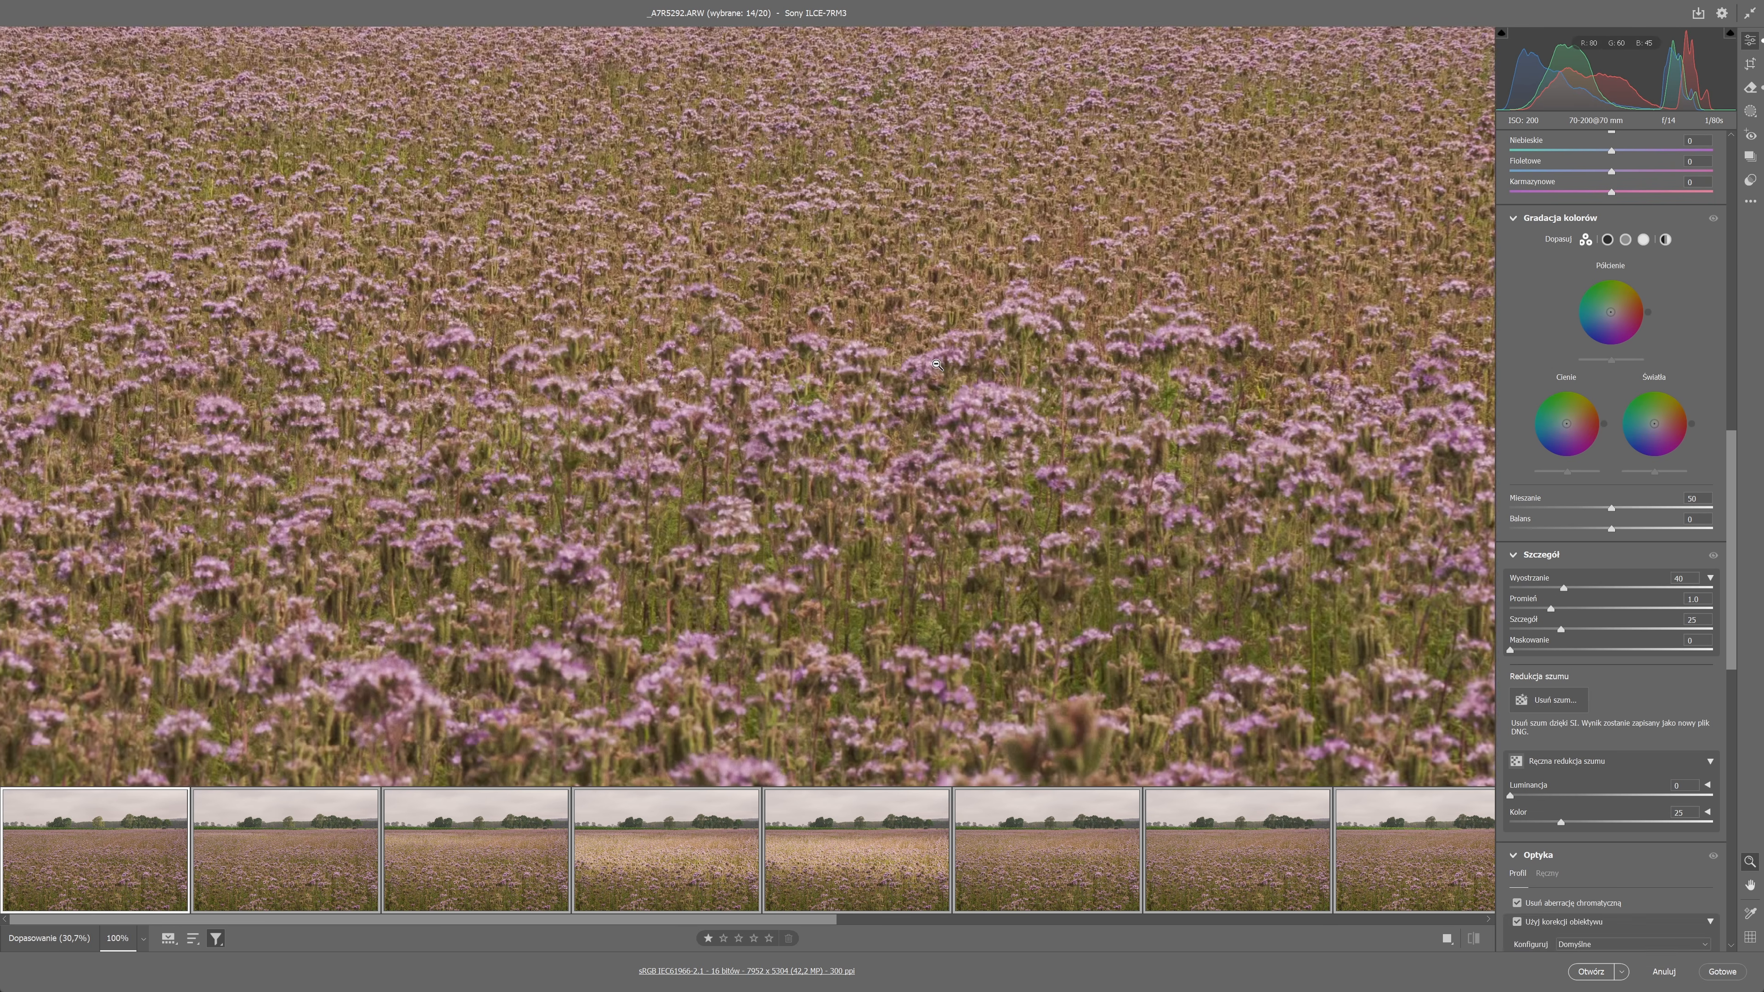
{"action": "key", "text": "space"}
{"action": "left_click_drag", "start_coordinate": [857, 270], "coordinate": [687, 656]}
{"action": "left_click_drag", "start_coordinate": [733, 447], "coordinate": [845, 659]}
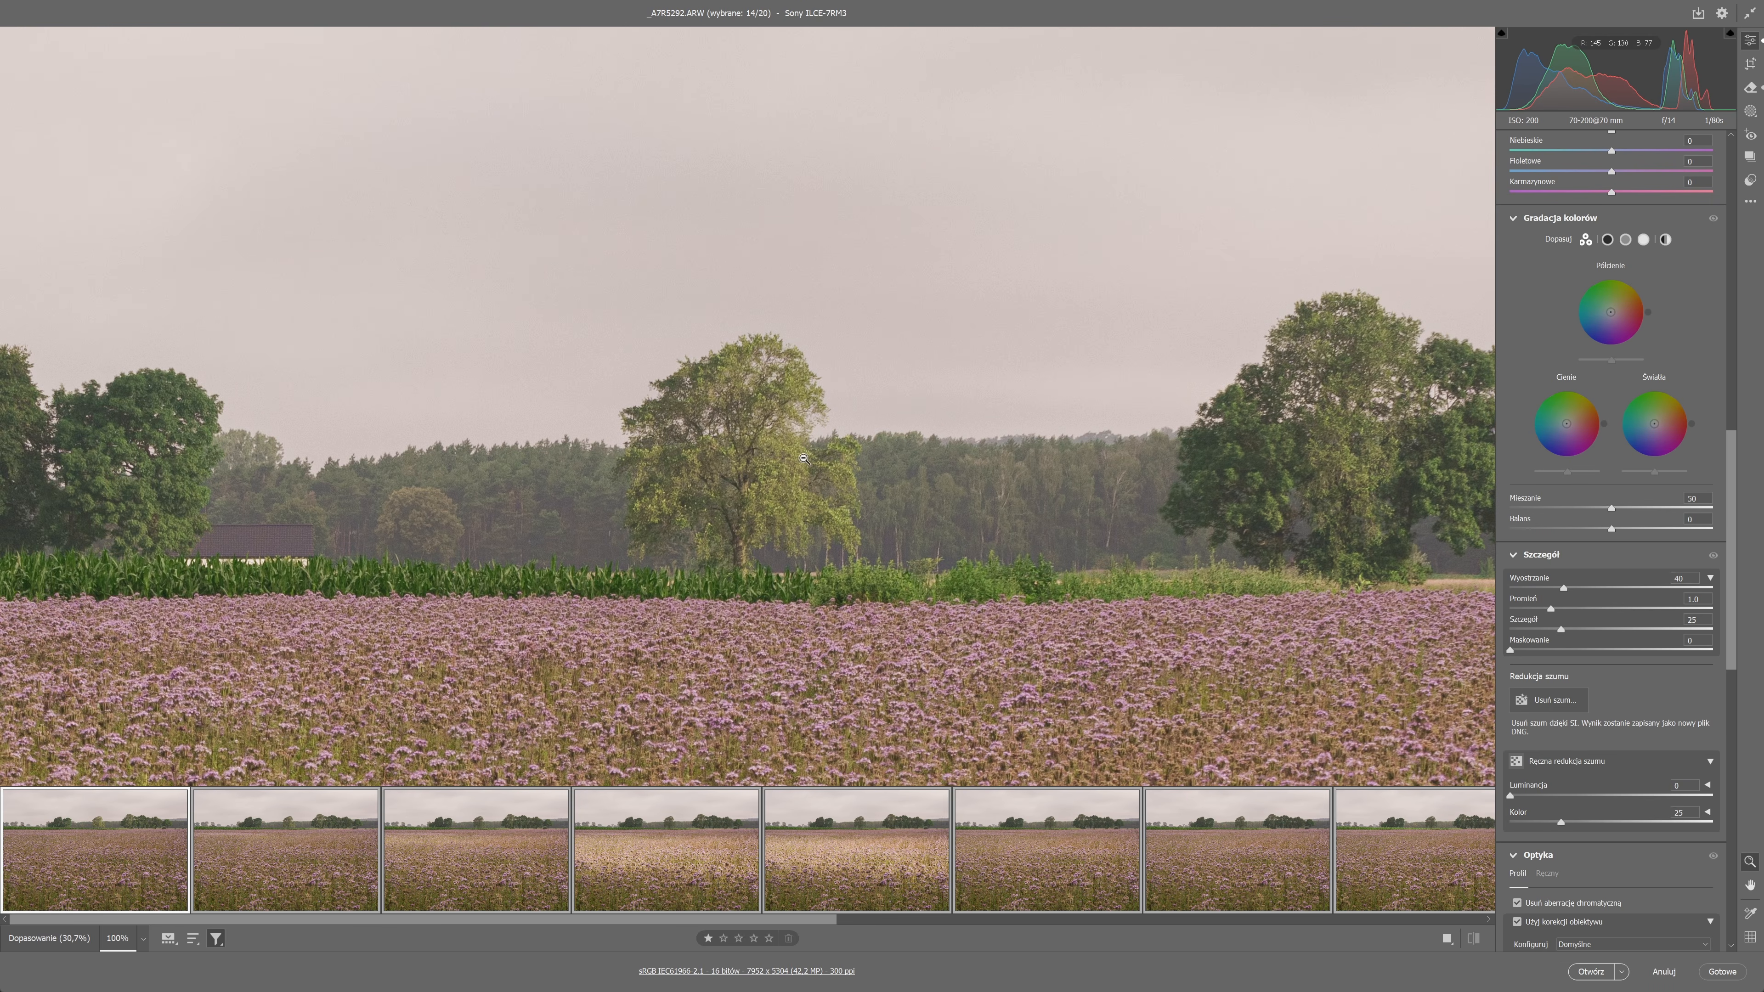
Check the AI Denoise preview on the tree and enhance all selected photos with the noise reduction amount at 43.
{"action": "left_click", "coordinate": [1551, 697]}
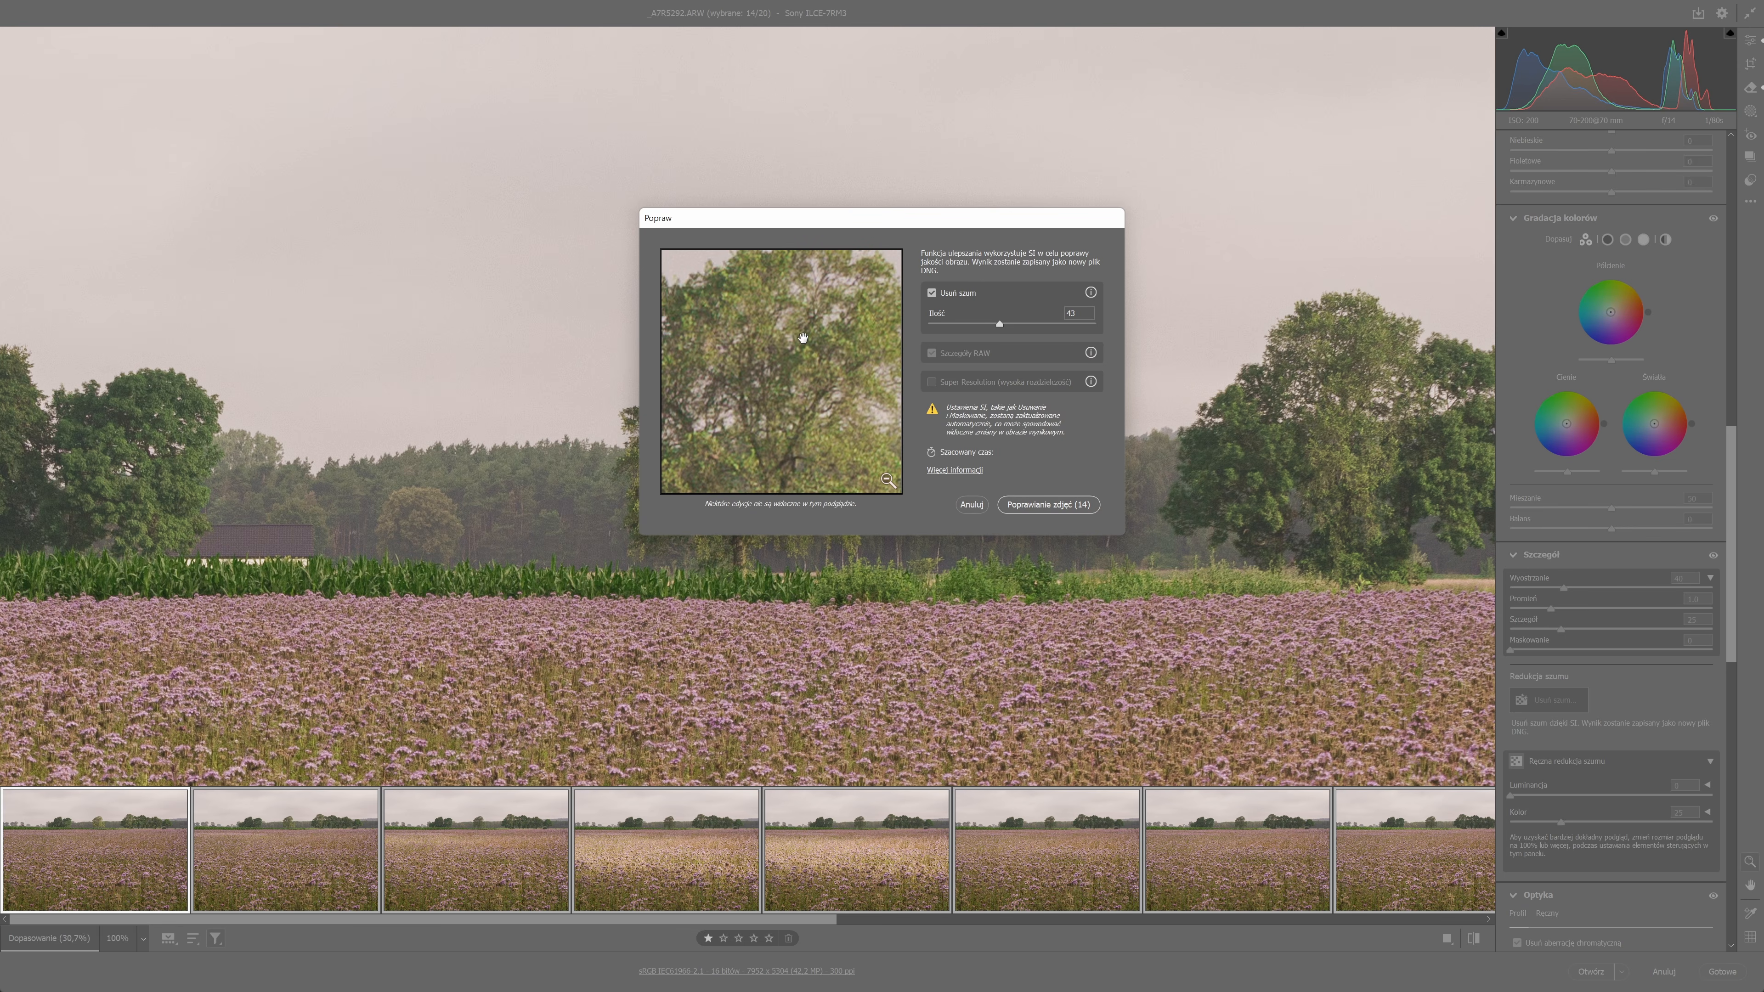
{"action": "left_click_drag", "start_coordinate": [810, 409], "coordinate": [789, 367]}
{"action": "left_click_drag", "start_coordinate": [775, 290], "coordinate": [822, 375]}
{"action": "left_click", "coordinate": [823, 377]}
{"action": "left_click", "coordinate": [822, 377]}
{"action": "left_click", "coordinate": [822, 377]}
{"action": "left_click", "coordinate": [823, 377]}
{"action": "left_click", "coordinate": [1058, 505]}
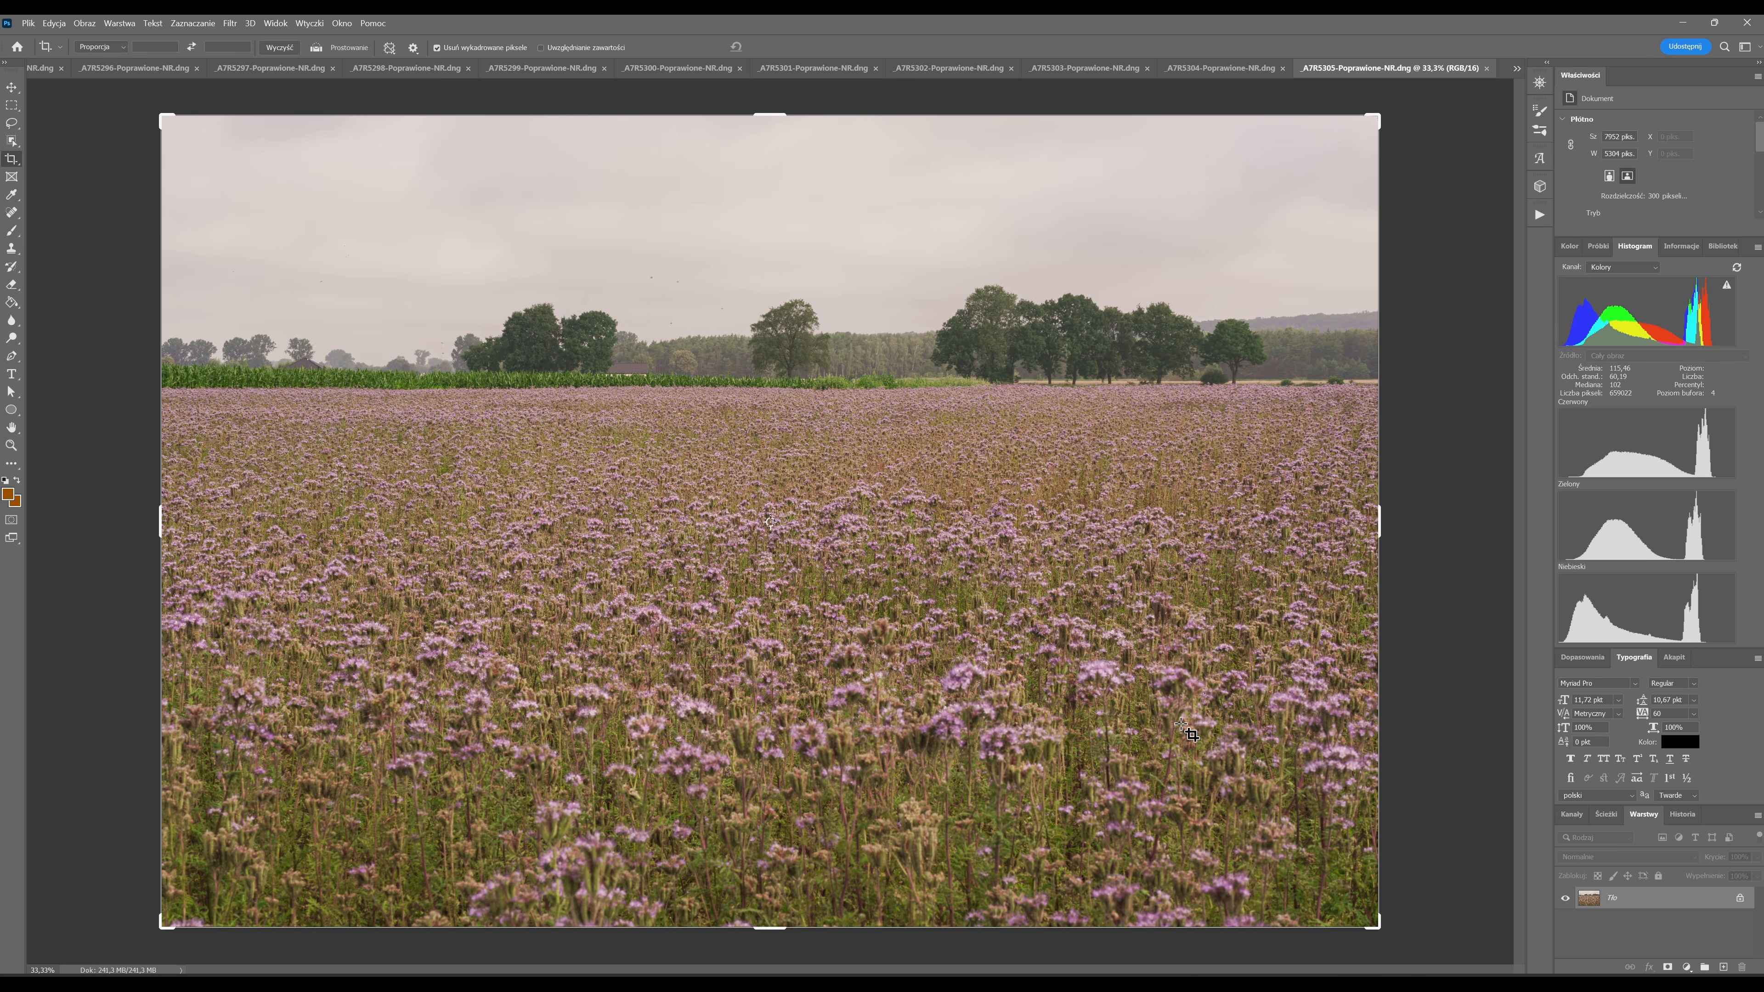
Load all open files into one layer stack with automatic alignment of the source images turned on.
{"action": "left_click", "coordinate": [29, 23]}
{"action": "mouse_move", "coordinate": [149, 368]}
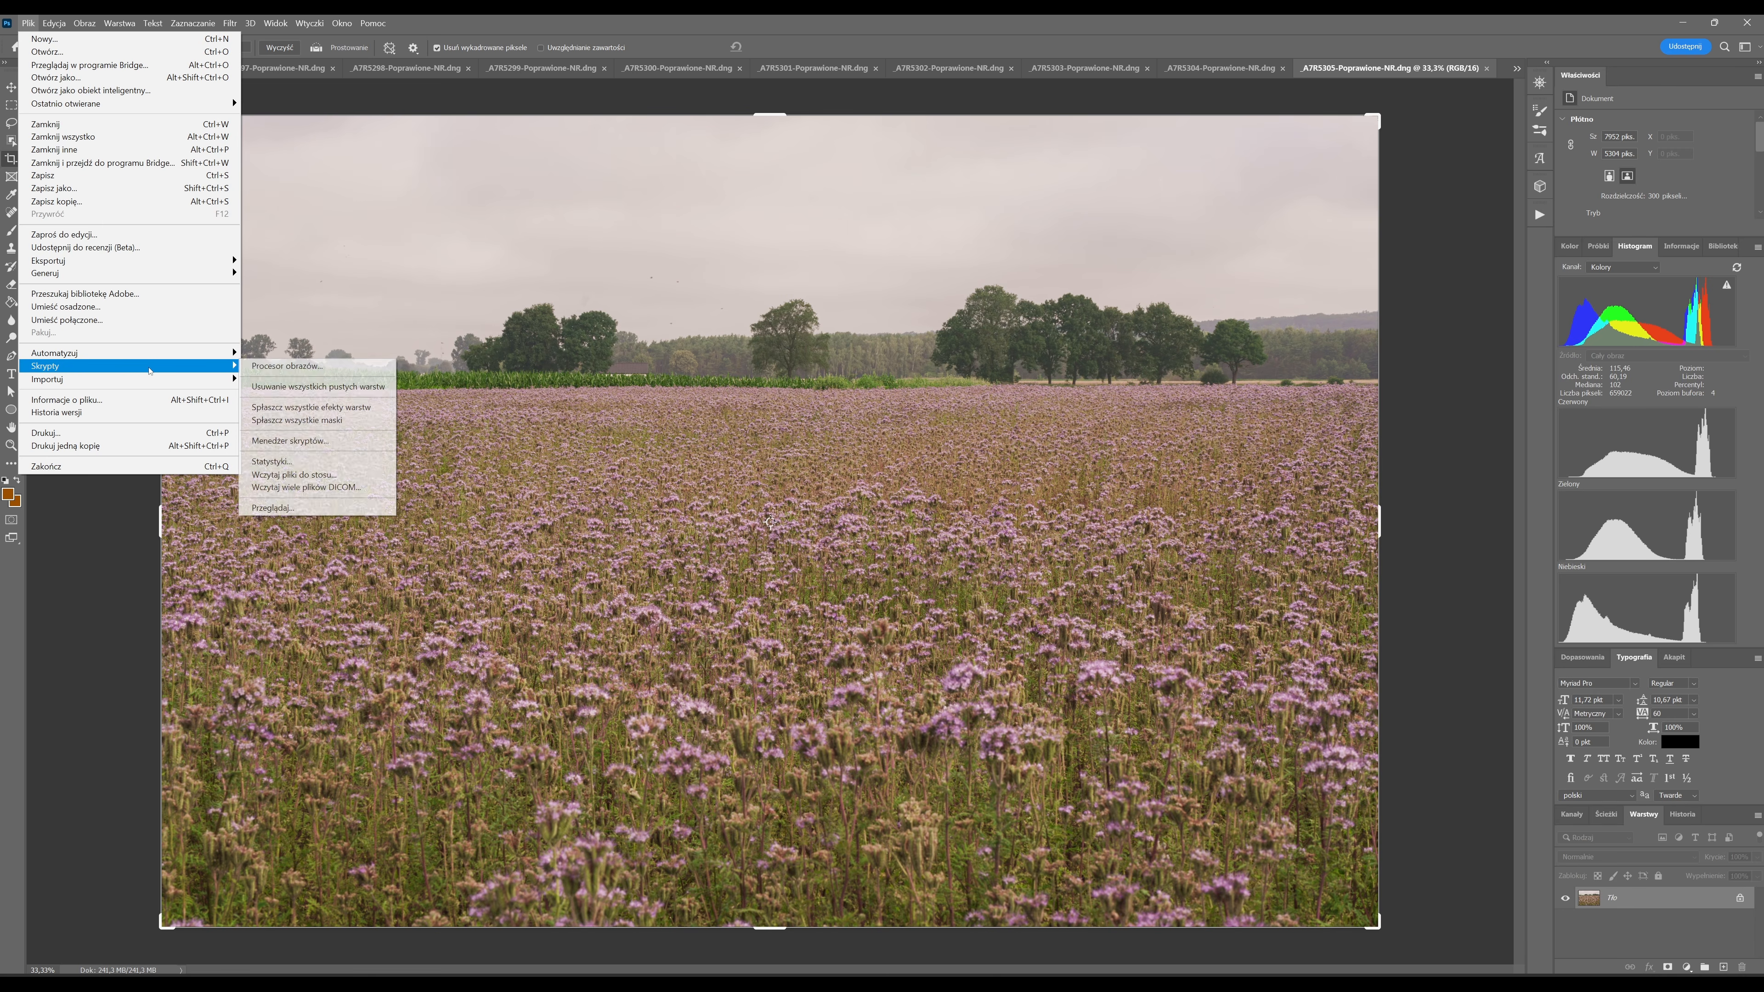
{"action": "left_click", "coordinate": [351, 474]}
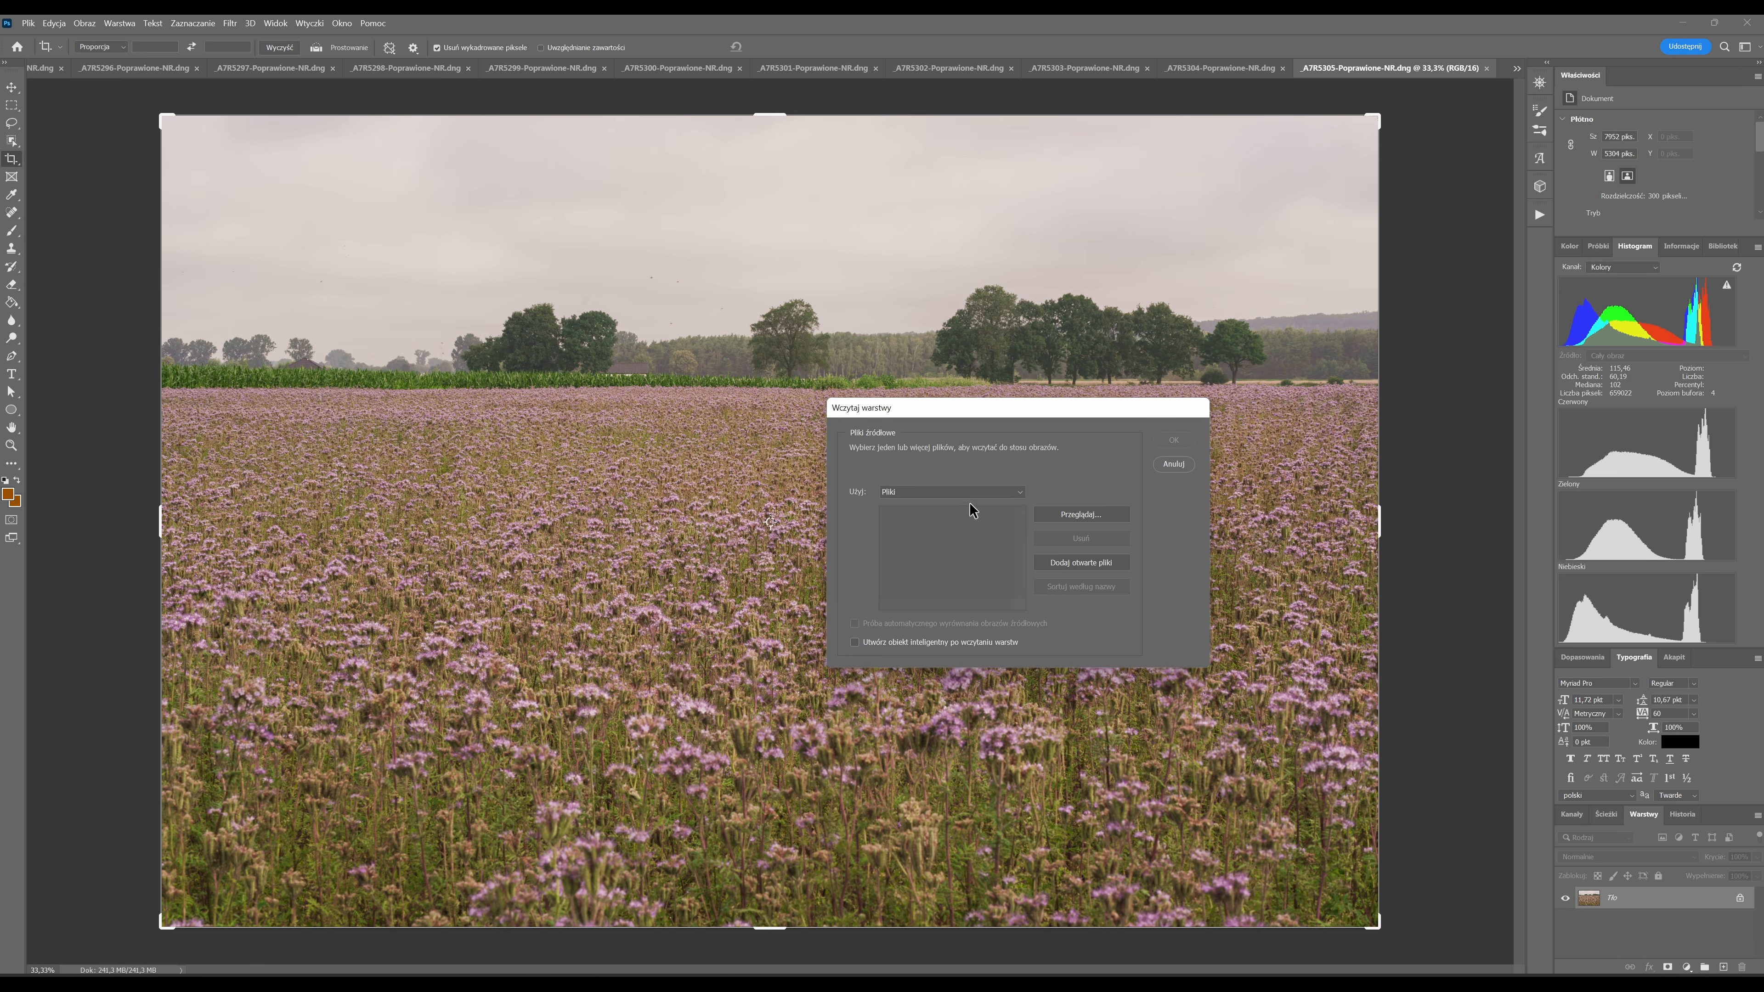
{"action": "left_click", "coordinate": [1104, 568]}
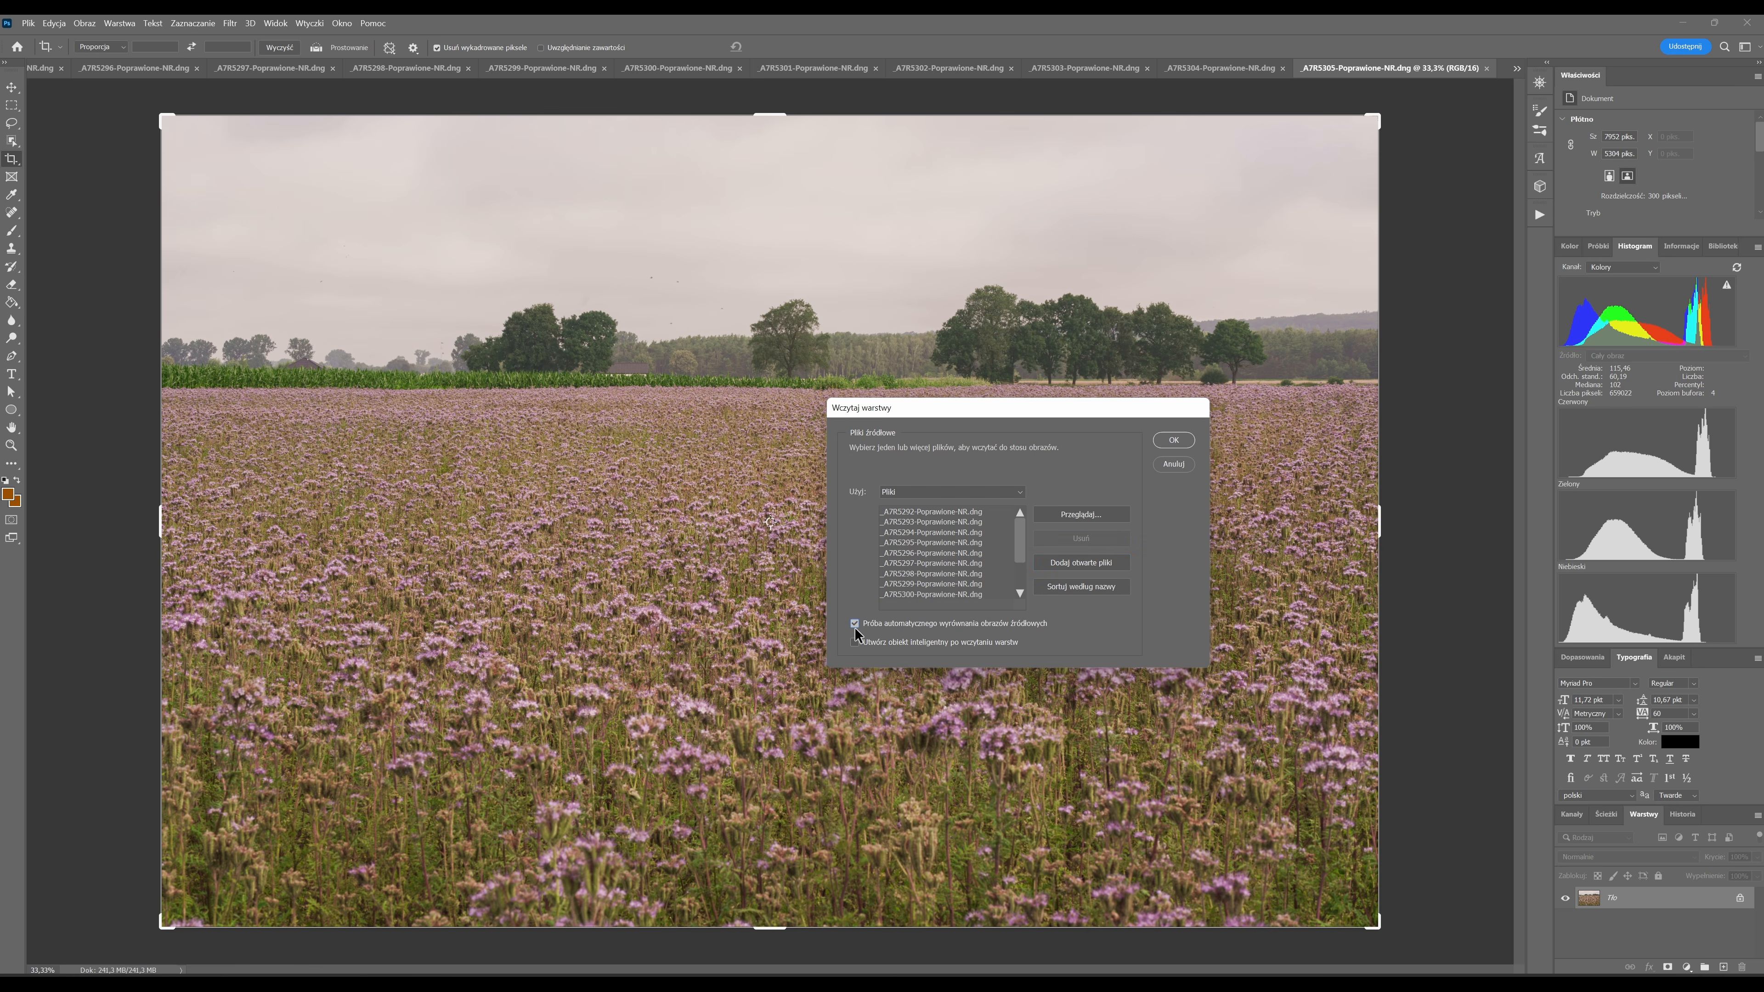
{"action": "left_click", "coordinate": [1173, 442]}
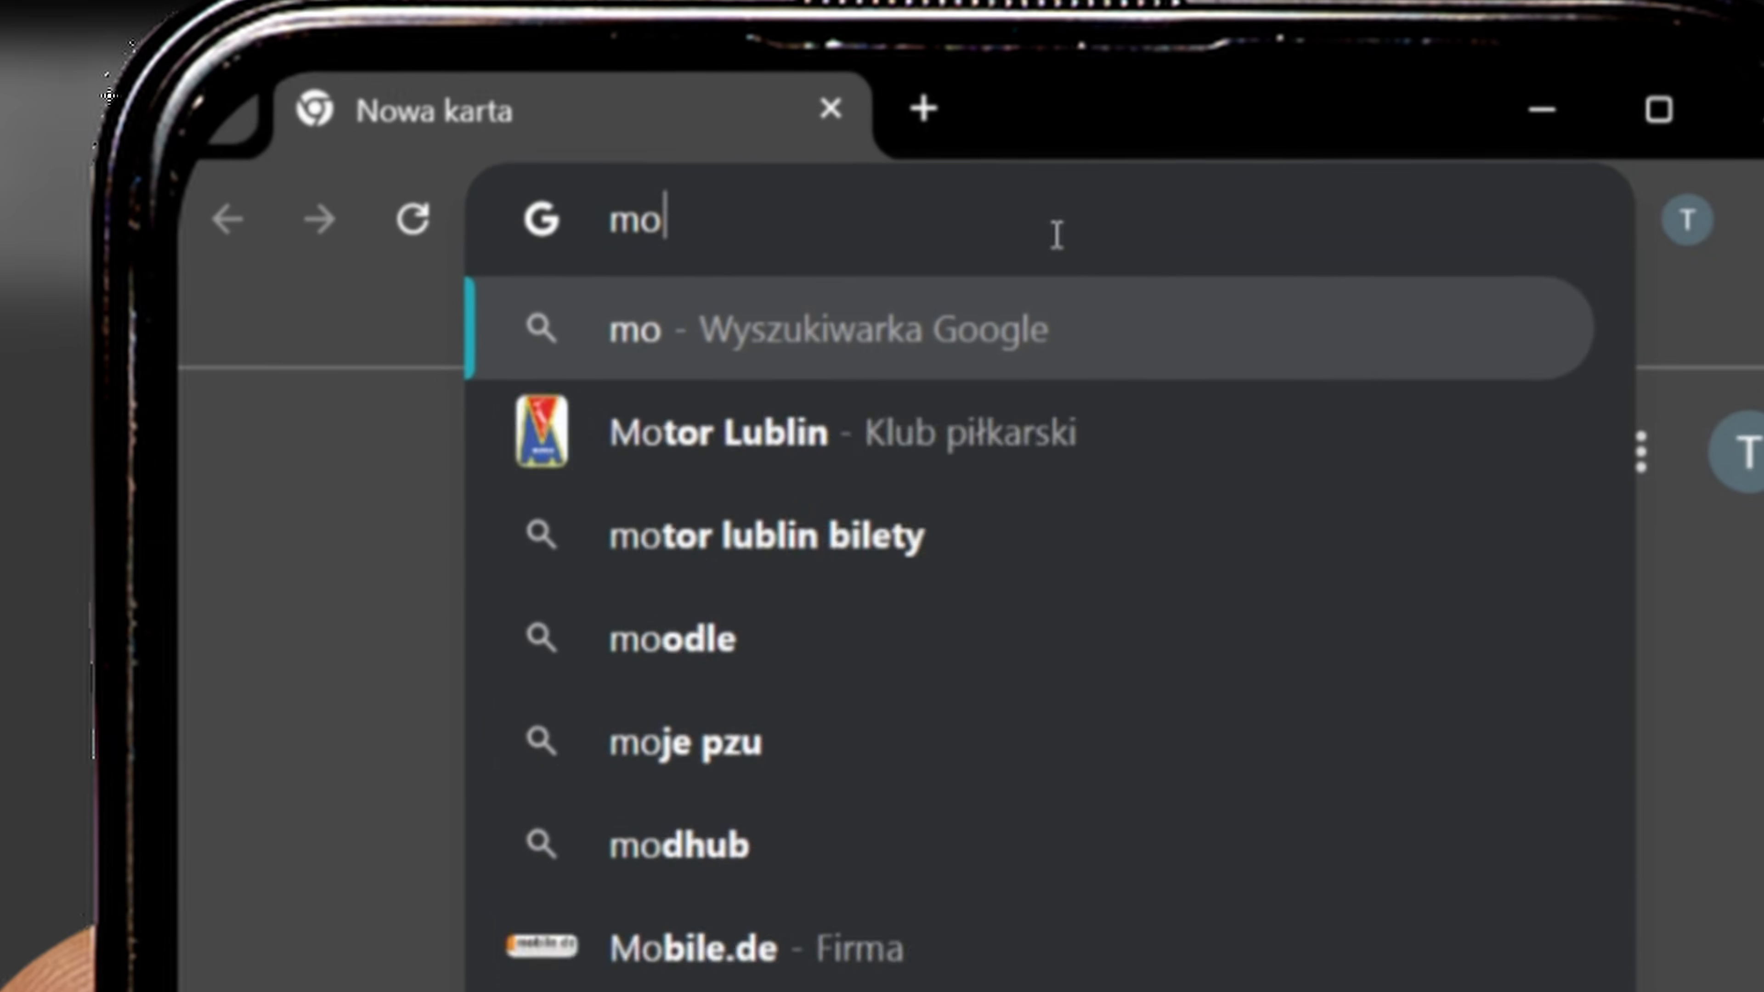
{"action": "type", "text": "rele.net"}
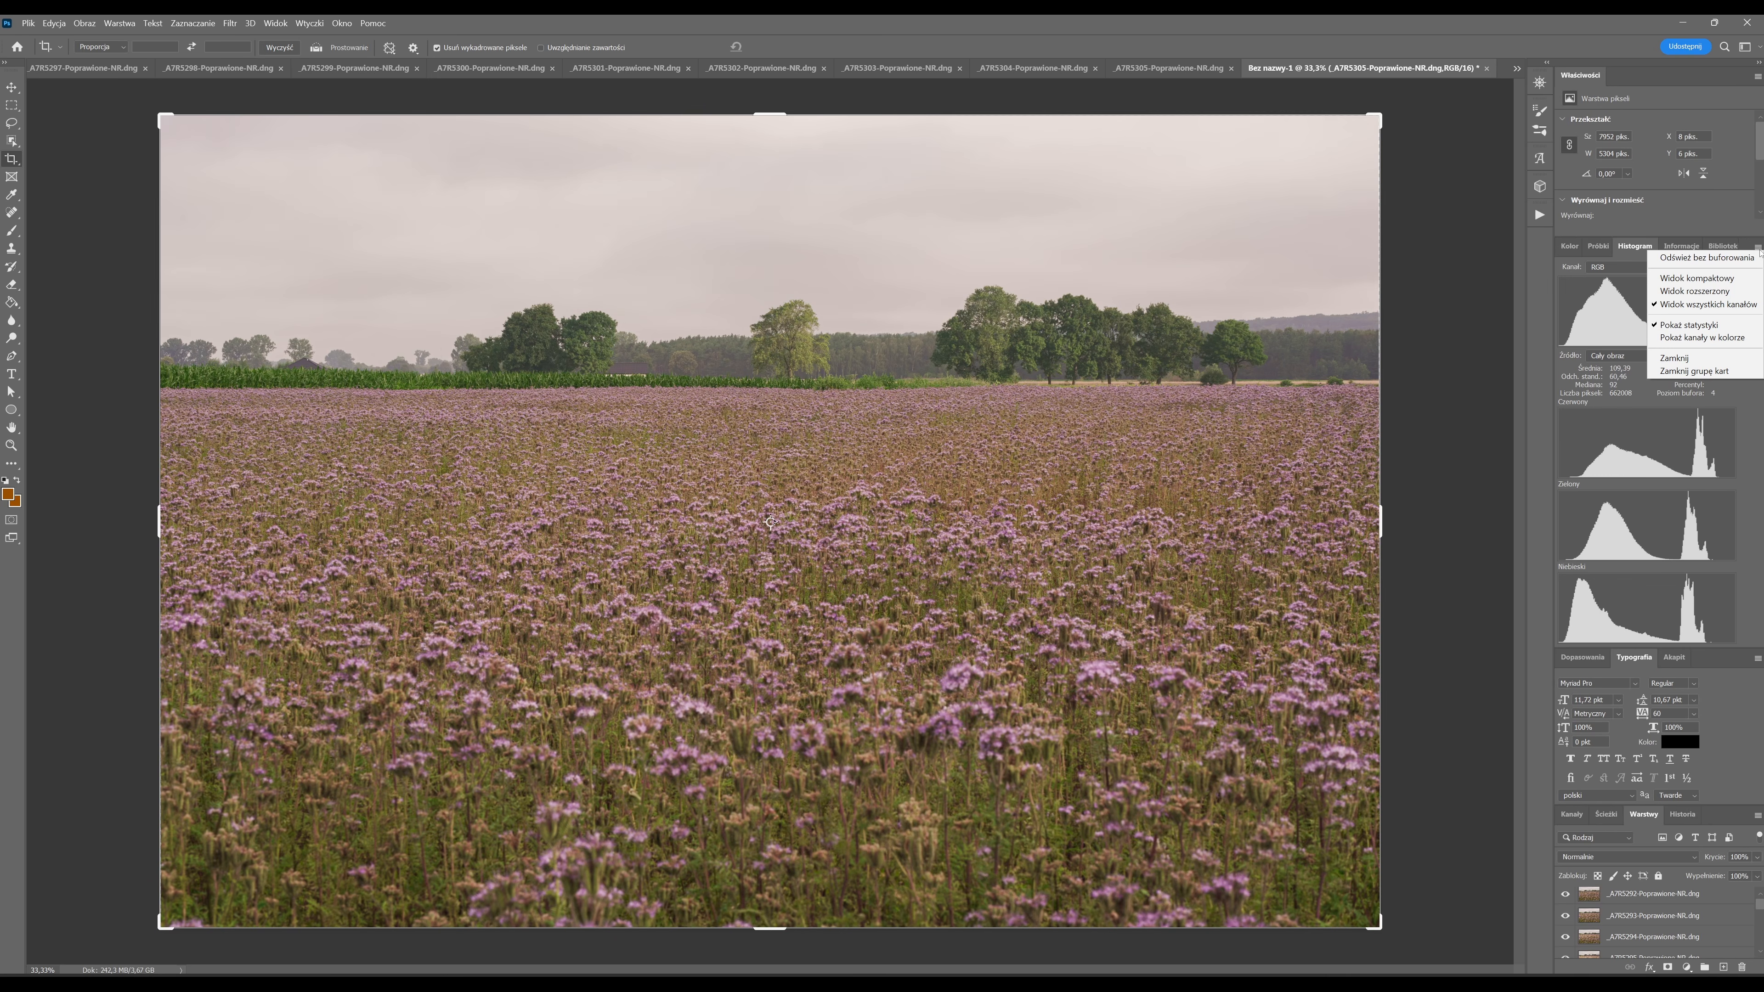
Switch the histogram to compact view, and auto-blend all photo layers as an image stack with seamless tones and colors.
{"action": "left_click", "coordinate": [1717, 279]}
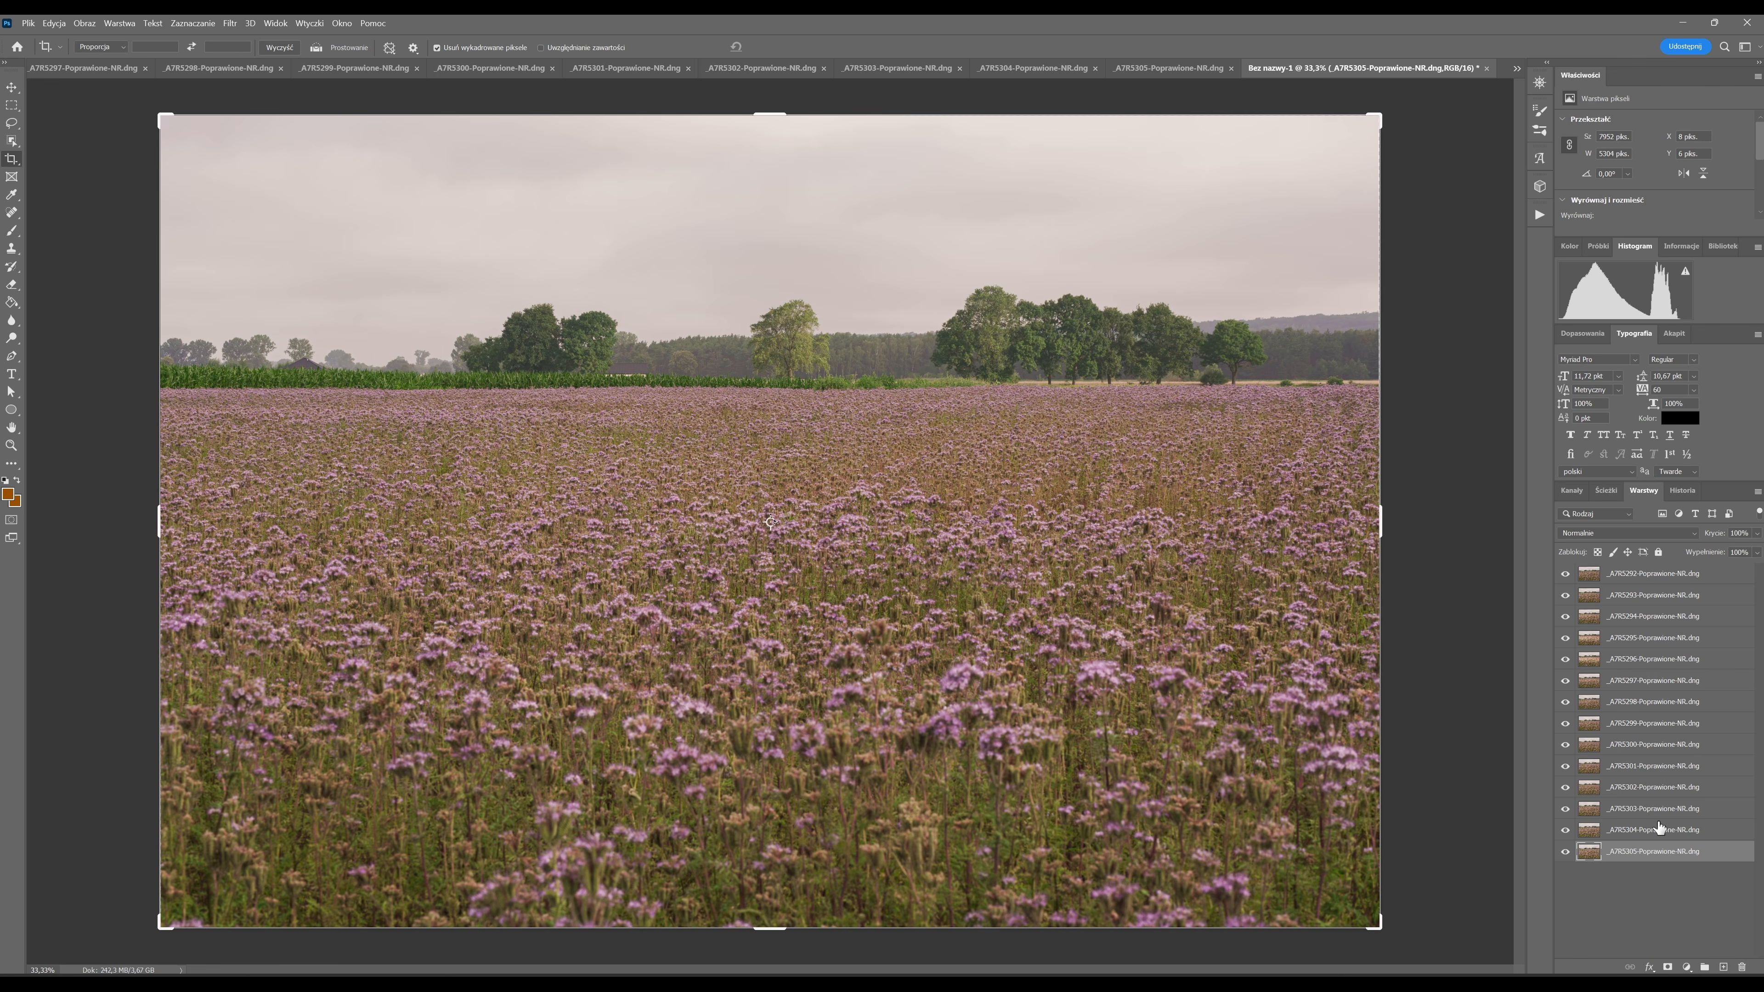
{"action": "left_click", "coordinate": [1644, 859], "text": "ctrl"}
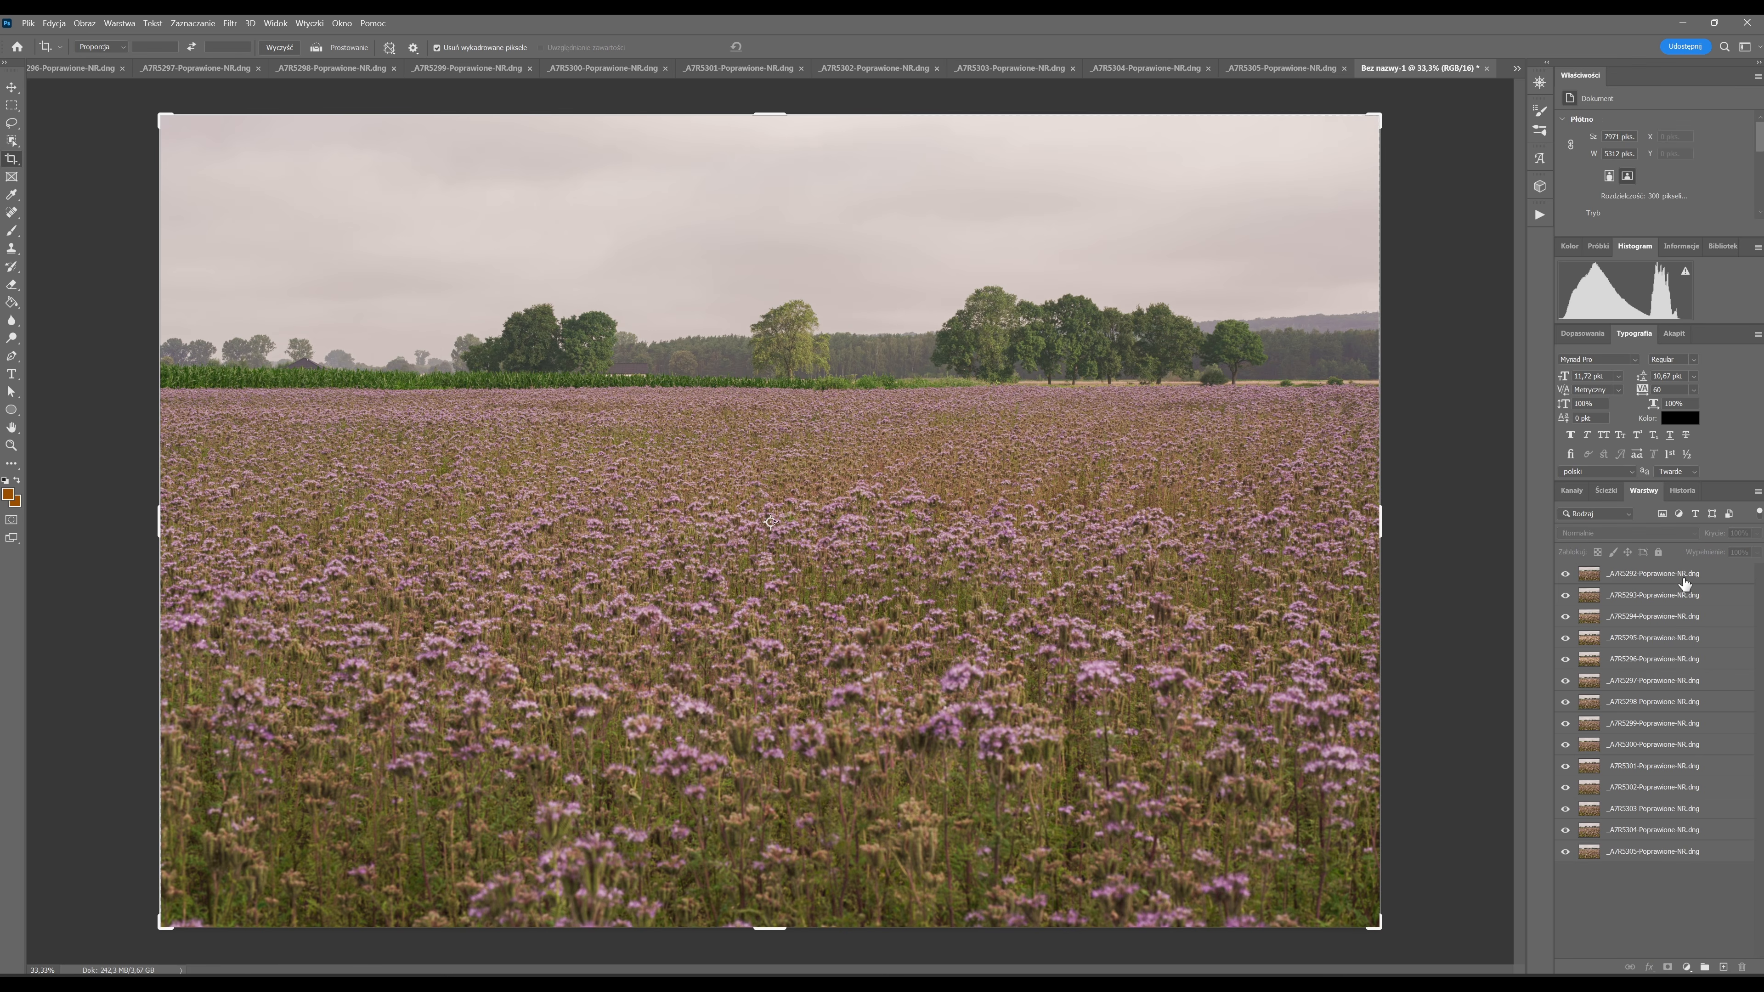
{"action": "left_click", "coordinate": [1653, 859]}
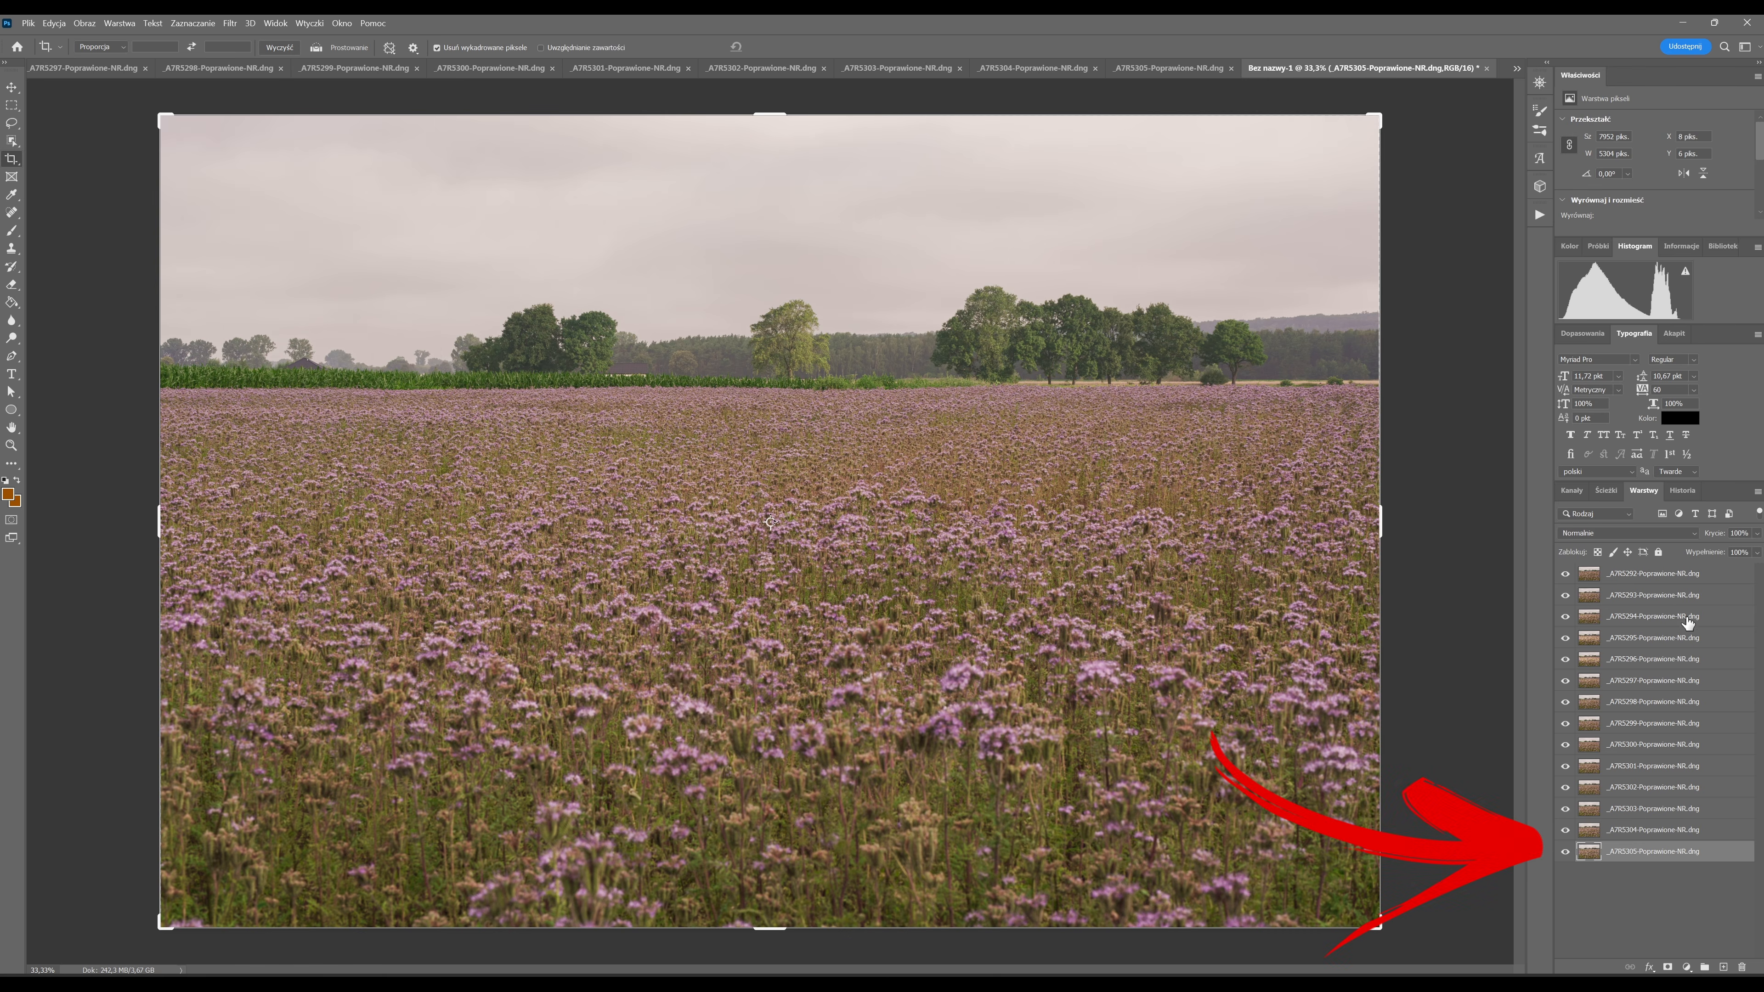
{"action": "left_click", "coordinate": [1688, 579], "text": "shift"}
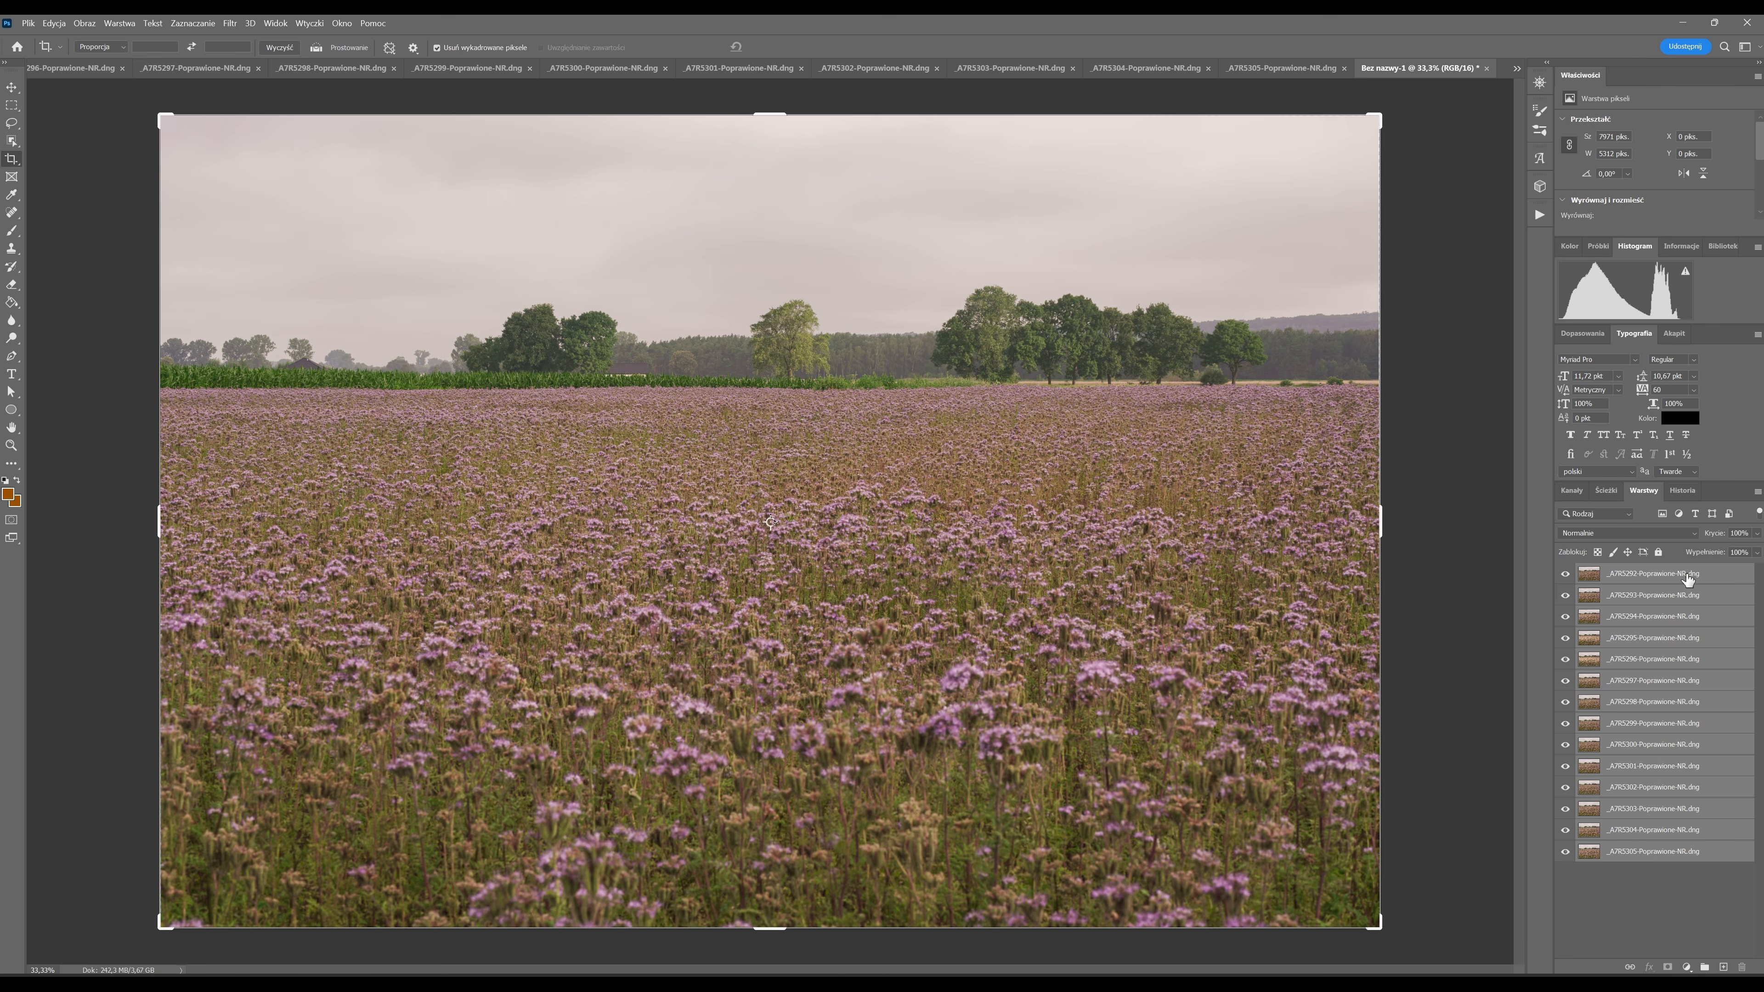
{"action": "left_click", "coordinate": [54, 23]}
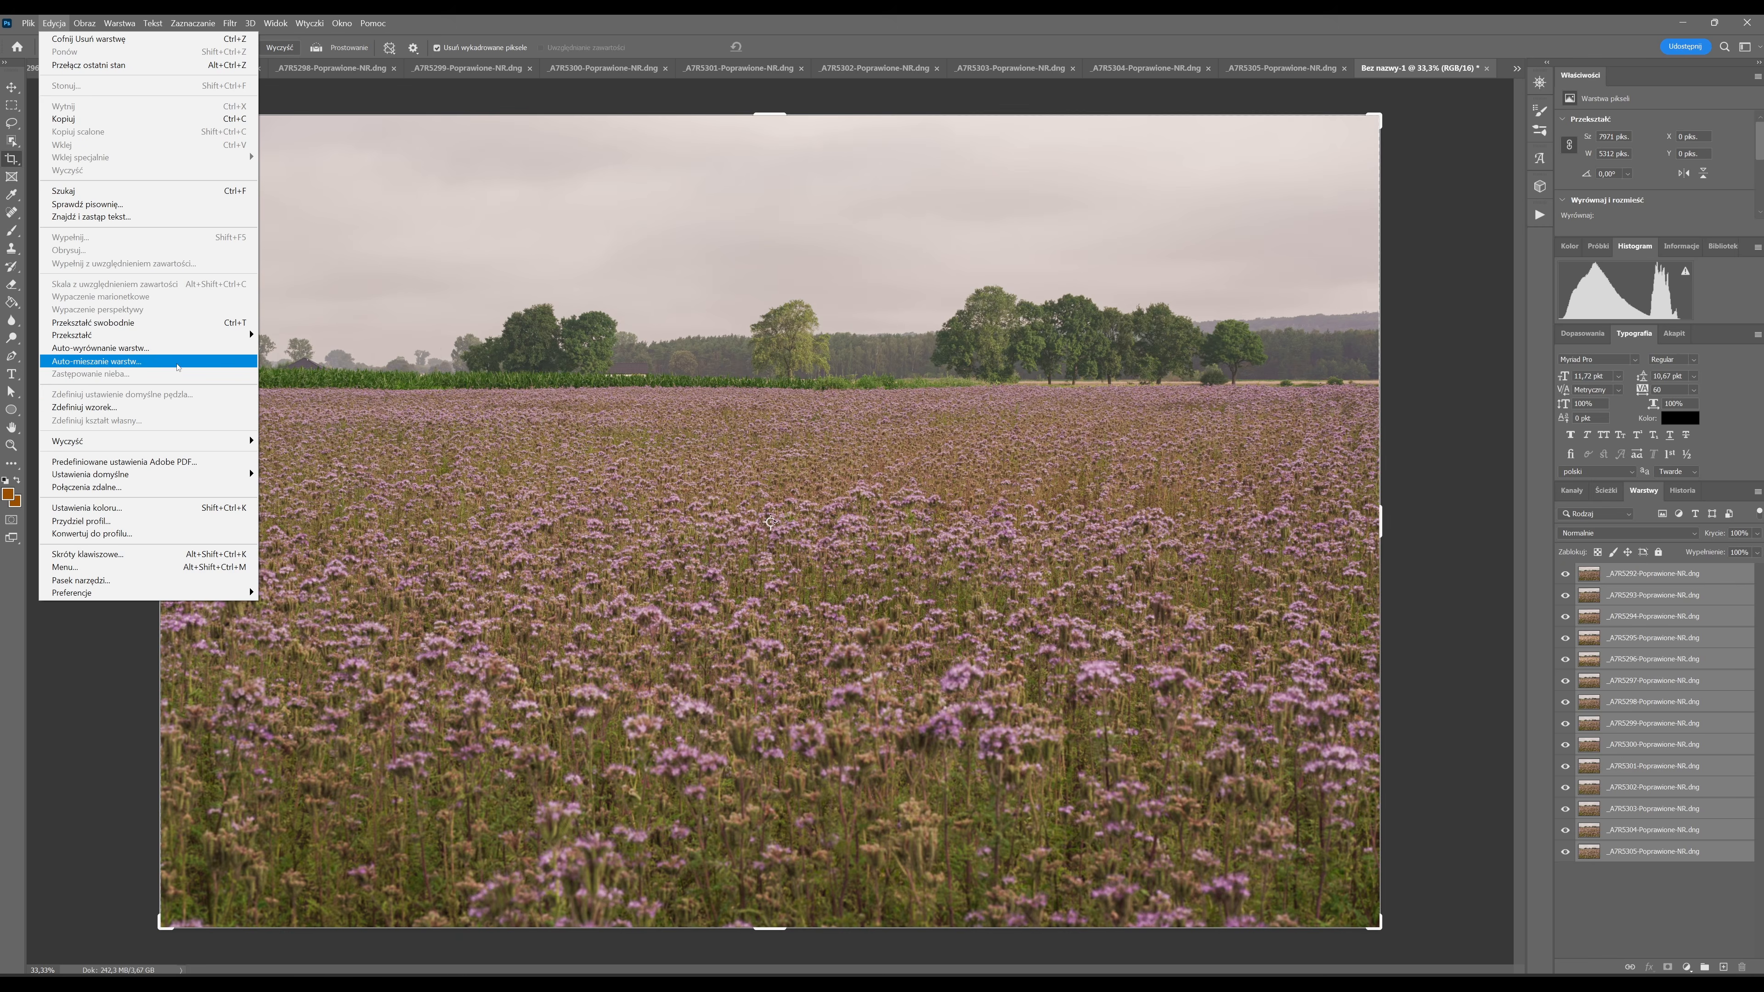
{"action": "left_click", "coordinate": [177, 367]}
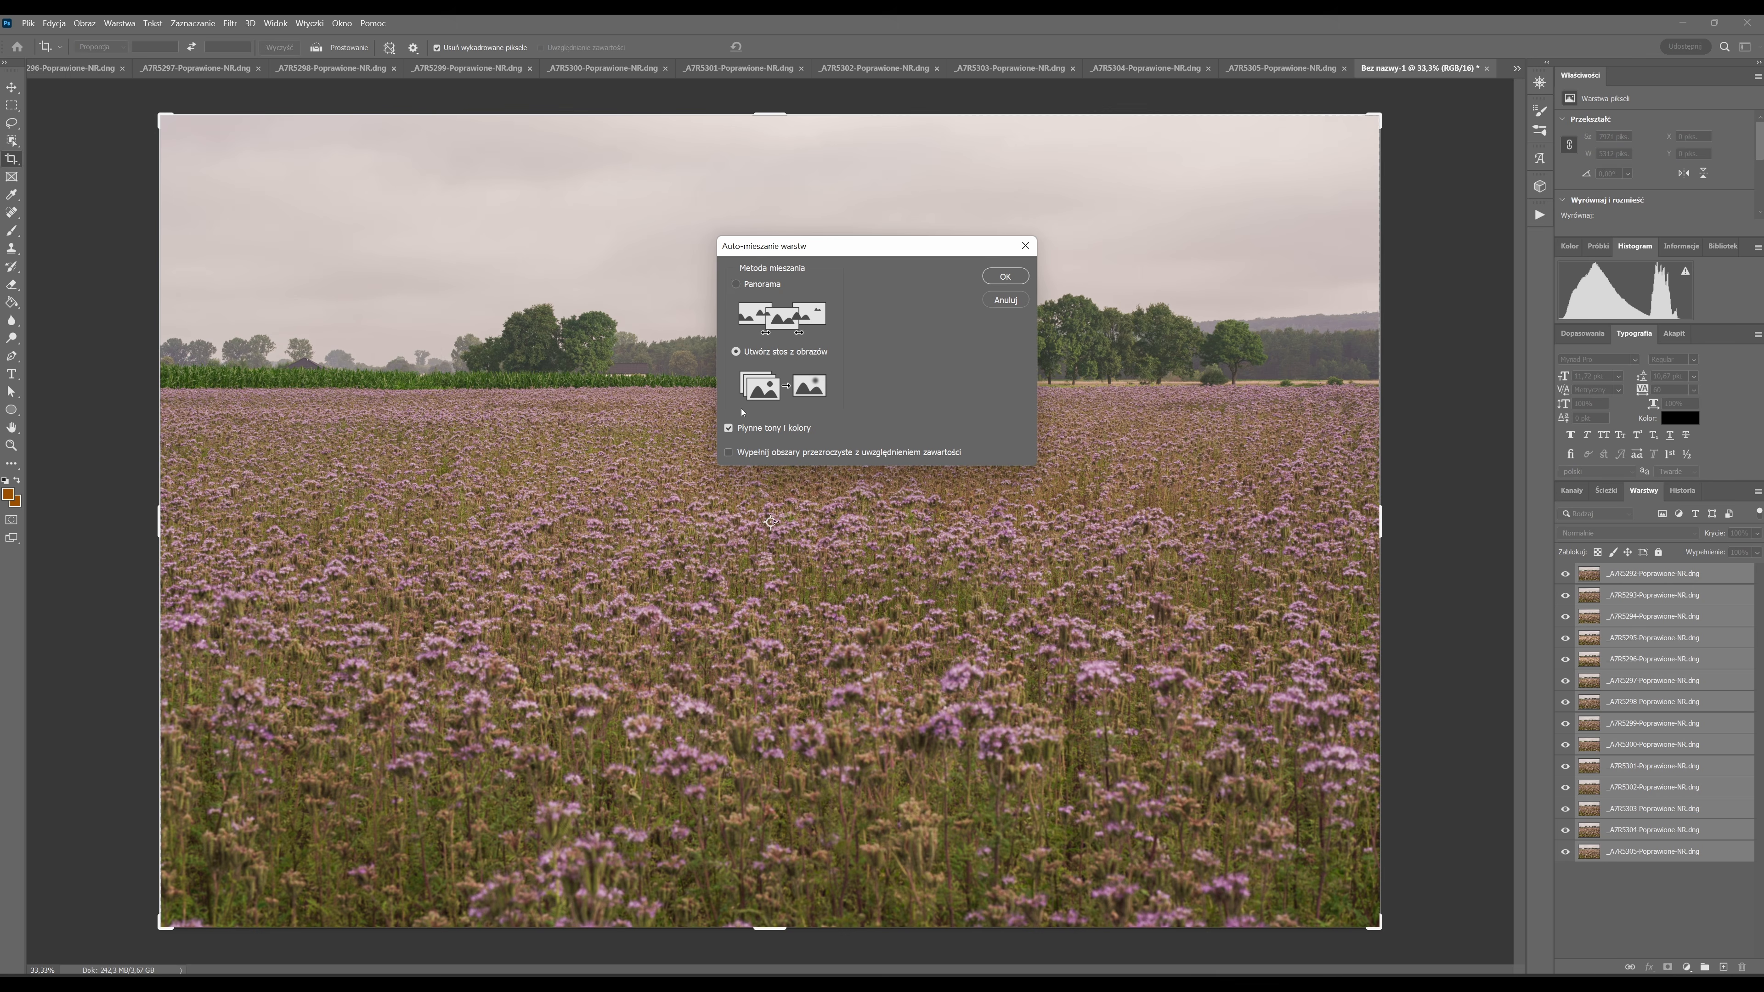
{"action": "left_click", "coordinate": [1008, 277]}
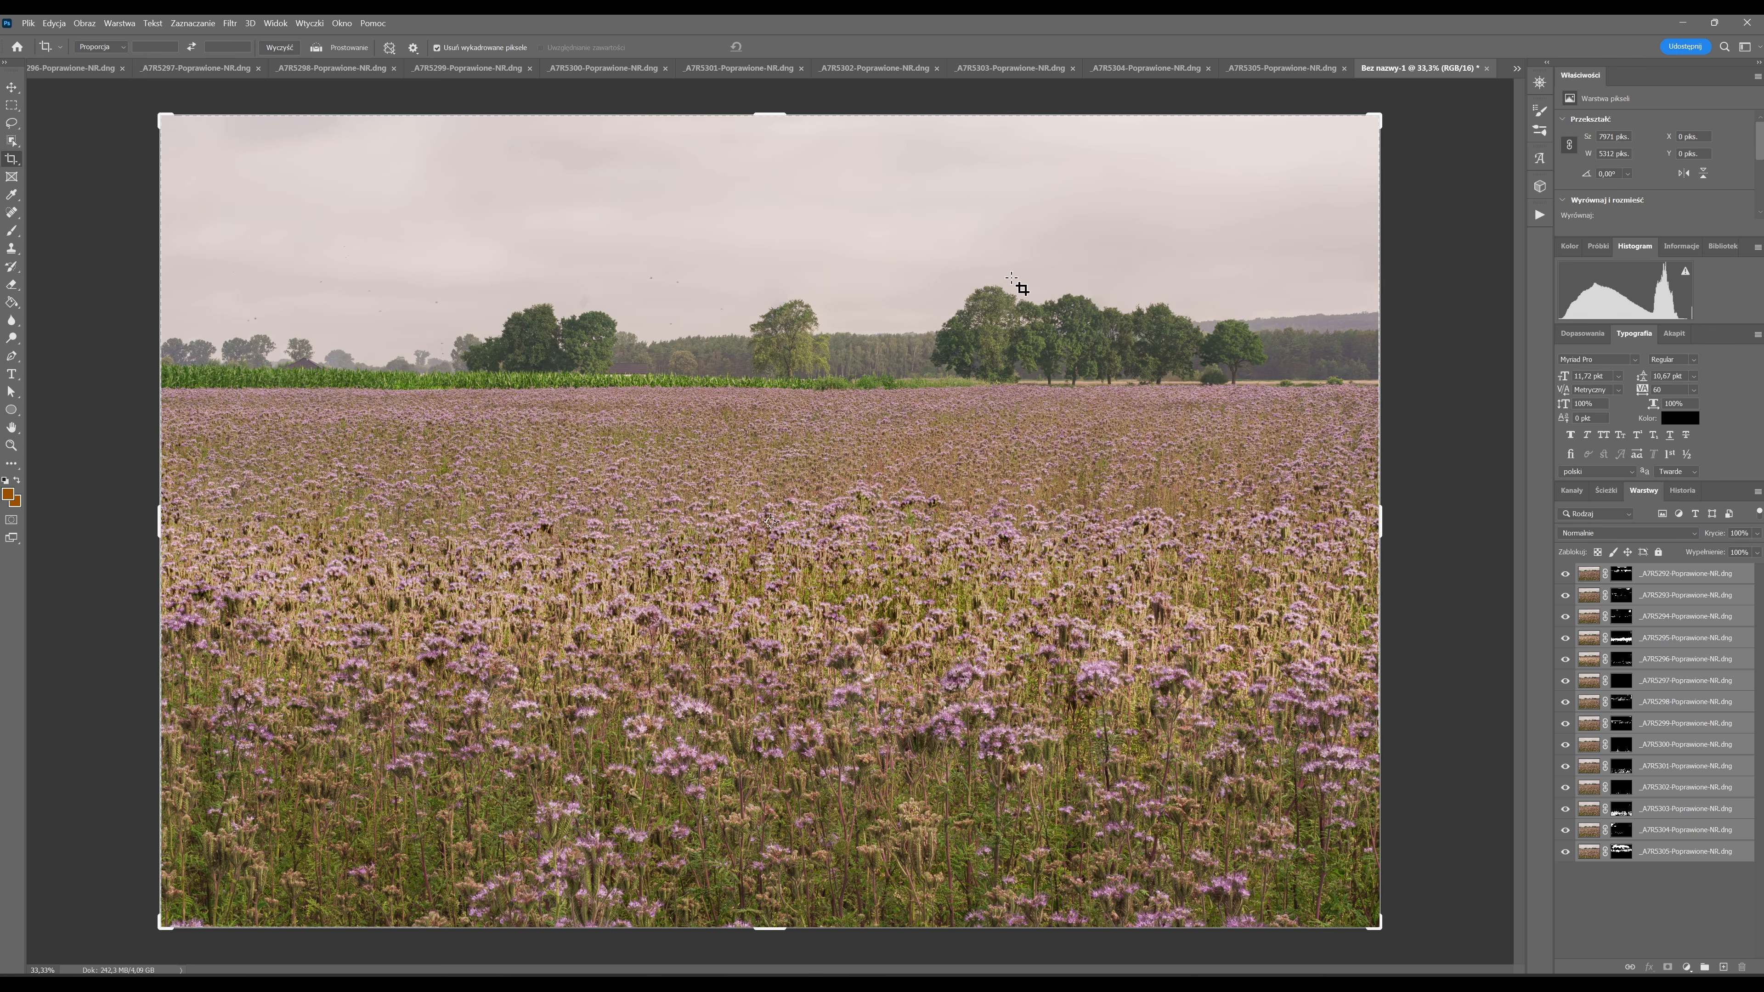
Examine the sharpness and blending of the flowers, trees and sky across the stacked image at 100% zoom.
{"action": "key", "text": "ctrl+1"}
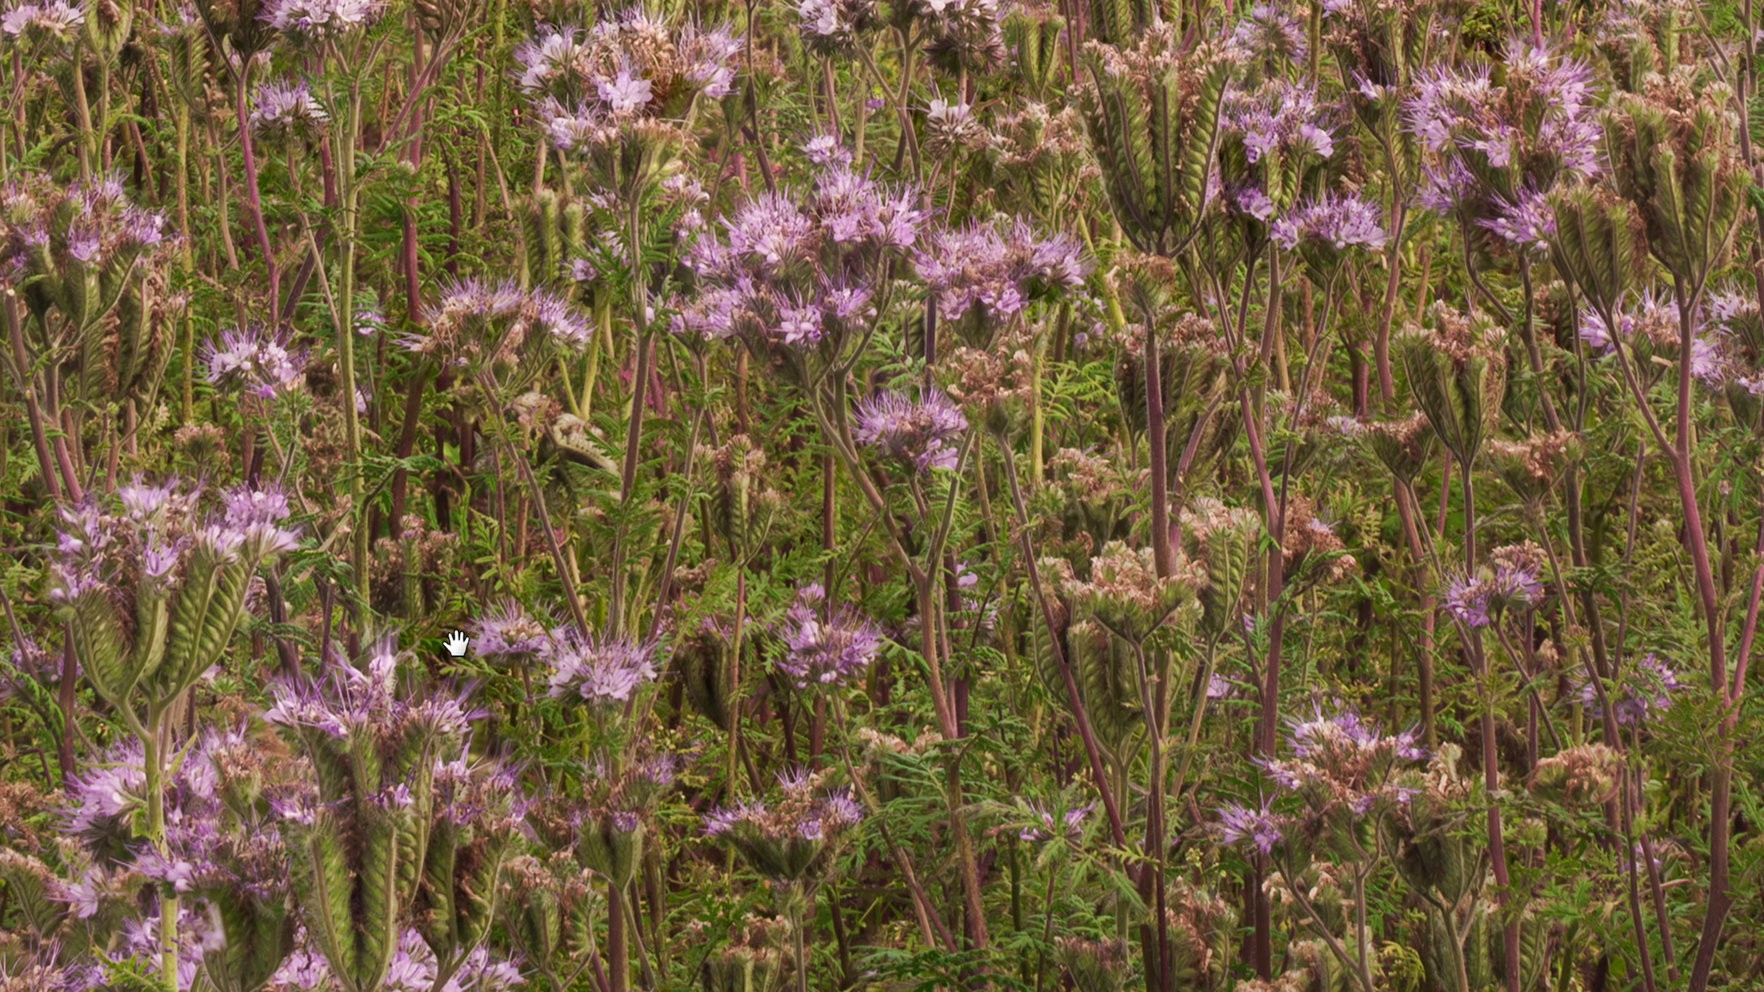
{"action": "left_click_drag", "start_coordinate": [457, 642], "coordinate": [445, 918]}
{"action": "left_click_drag", "start_coordinate": [604, 424], "coordinate": [1006, 764]}
{"action": "left_click_drag", "start_coordinate": [562, 344], "coordinate": [1319, 604]}
{"action": "left_click_drag", "start_coordinate": [431, 344], "coordinate": [819, 409]}
{"action": "left_click_drag", "start_coordinate": [588, 230], "coordinate": [185, 524]}
{"action": "left_click_drag", "start_coordinate": [1227, 809], "coordinate": [719, 361]}
{"action": "left_click_drag", "start_coordinate": [1617, 322], "coordinate": [228, 606]}
{"action": "left_click_drag", "start_coordinate": [1031, 345], "coordinate": [915, 90]}
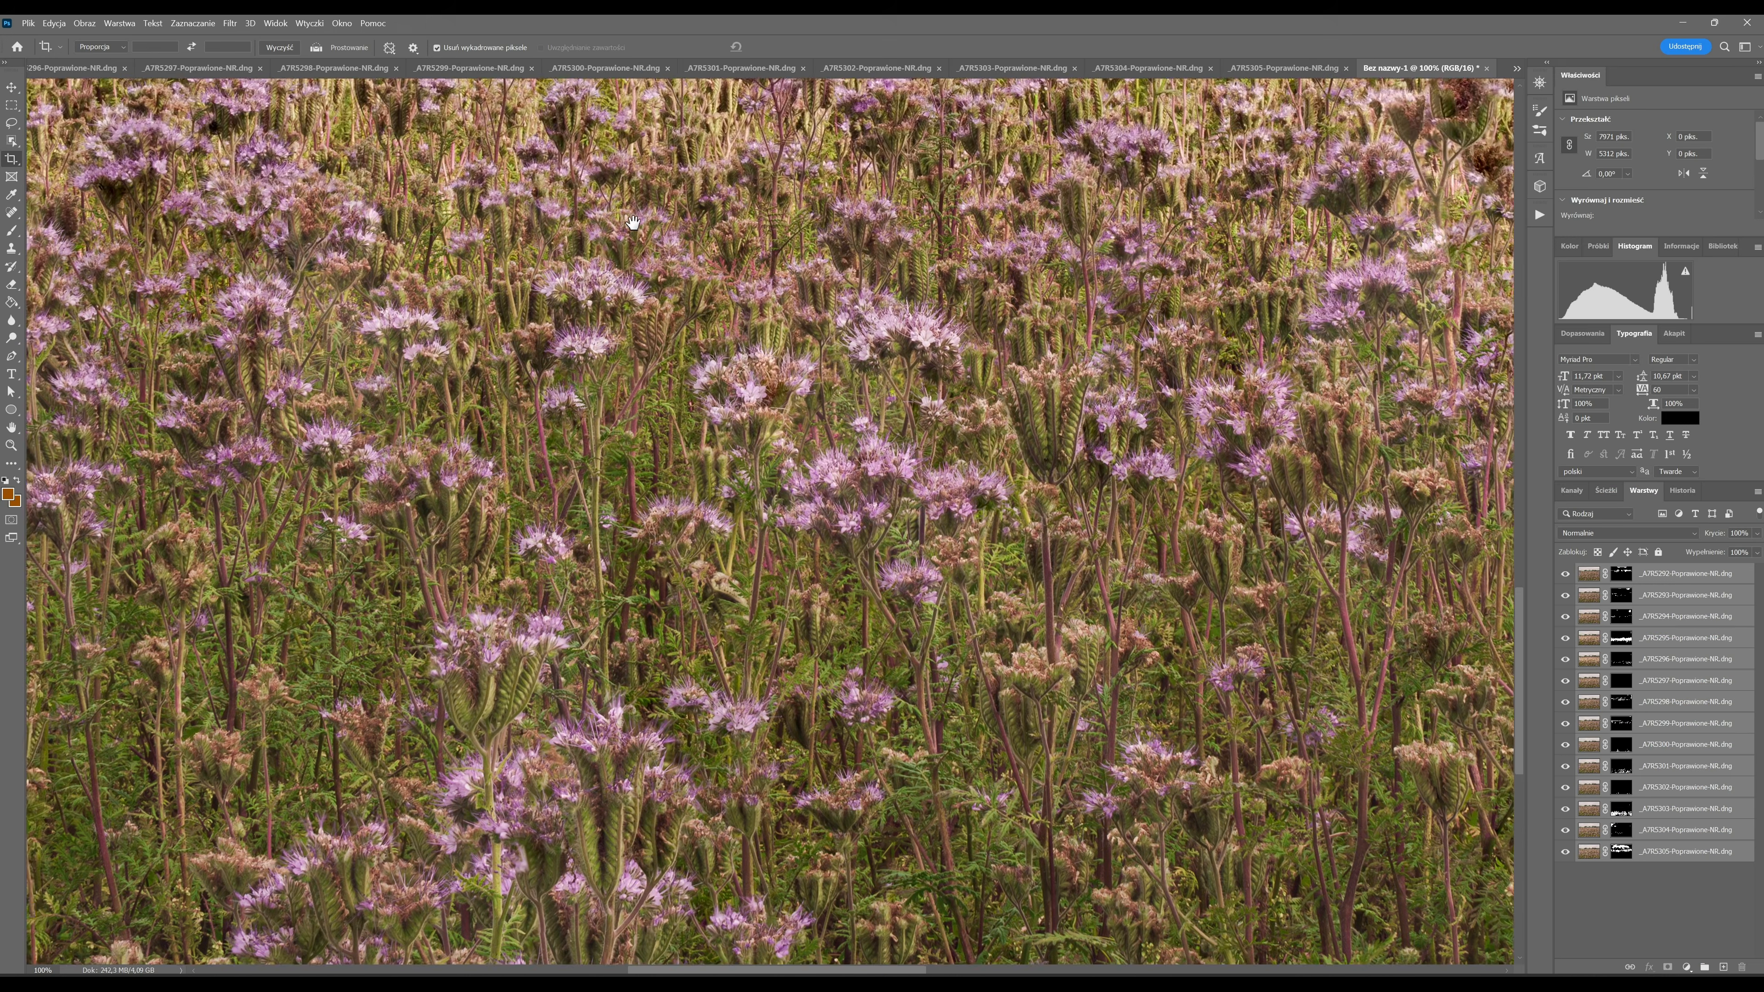
{"action": "mouse_move", "coordinate": [656, 698]}
{"action": "left_mouse_down"}
{"action": "mouse_move", "coordinate": [642, 590]}
{"action": "mouse_move", "coordinate": [720, 457]}
{"action": "mouse_move", "coordinate": [895, 650]}
{"action": "left_mouse_up"}
{"action": "left_click_drag", "start_coordinate": [582, 377], "coordinate": [1037, 555]}
{"action": "mouse_move", "coordinate": [564, 456]}
{"action": "left_mouse_down"}
{"action": "mouse_move", "coordinate": [759, 536]}
{"action": "mouse_move", "coordinate": [1204, 617]}
{"action": "left_mouse_up"}
{"action": "mouse_move", "coordinate": [549, 381]}
{"action": "left_mouse_down"}
{"action": "mouse_move", "coordinate": [376, 572]}
{"action": "mouse_move", "coordinate": [255, 527]}
{"action": "mouse_move", "coordinate": [62, 348]}
{"action": "left_mouse_up"}
{"action": "left_click_drag", "start_coordinate": [570, 480], "coordinate": [112, 480]}
{"action": "left_click_drag", "start_coordinate": [1016, 453], "coordinate": [302, 660]}
{"action": "mouse_move", "coordinate": [917, 453]}
{"action": "left_mouse_down"}
{"action": "mouse_move", "coordinate": [614, 220]}
{"action": "mouse_move", "coordinate": [579, 146]}
{"action": "left_mouse_up"}
{"action": "mouse_move", "coordinate": [607, 156]}
{"action": "left_mouse_down"}
{"action": "mouse_move", "coordinate": [422, 256]}
{"action": "mouse_move", "coordinate": [281, 372]}
{"action": "mouse_move", "coordinate": [835, 272]}
{"action": "left_mouse_up"}
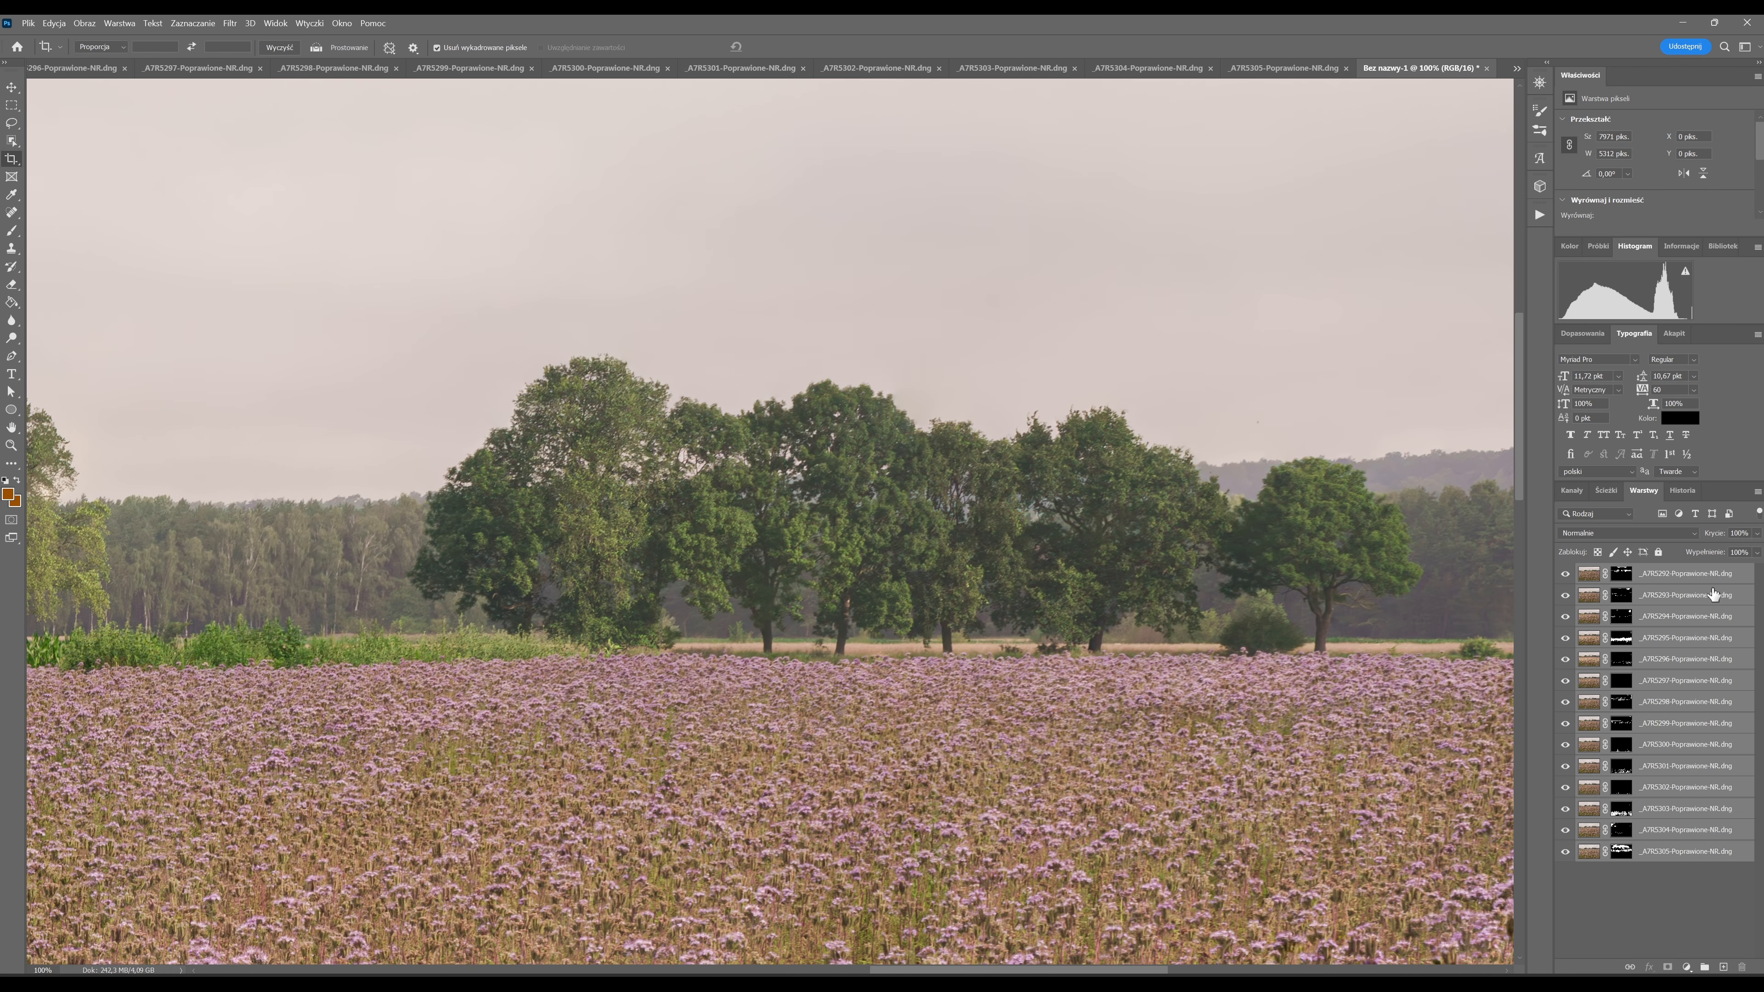
Merge all the blended layers into one and duplicate the merged layer.
{"action": "right_click", "coordinate": [1712, 582]}
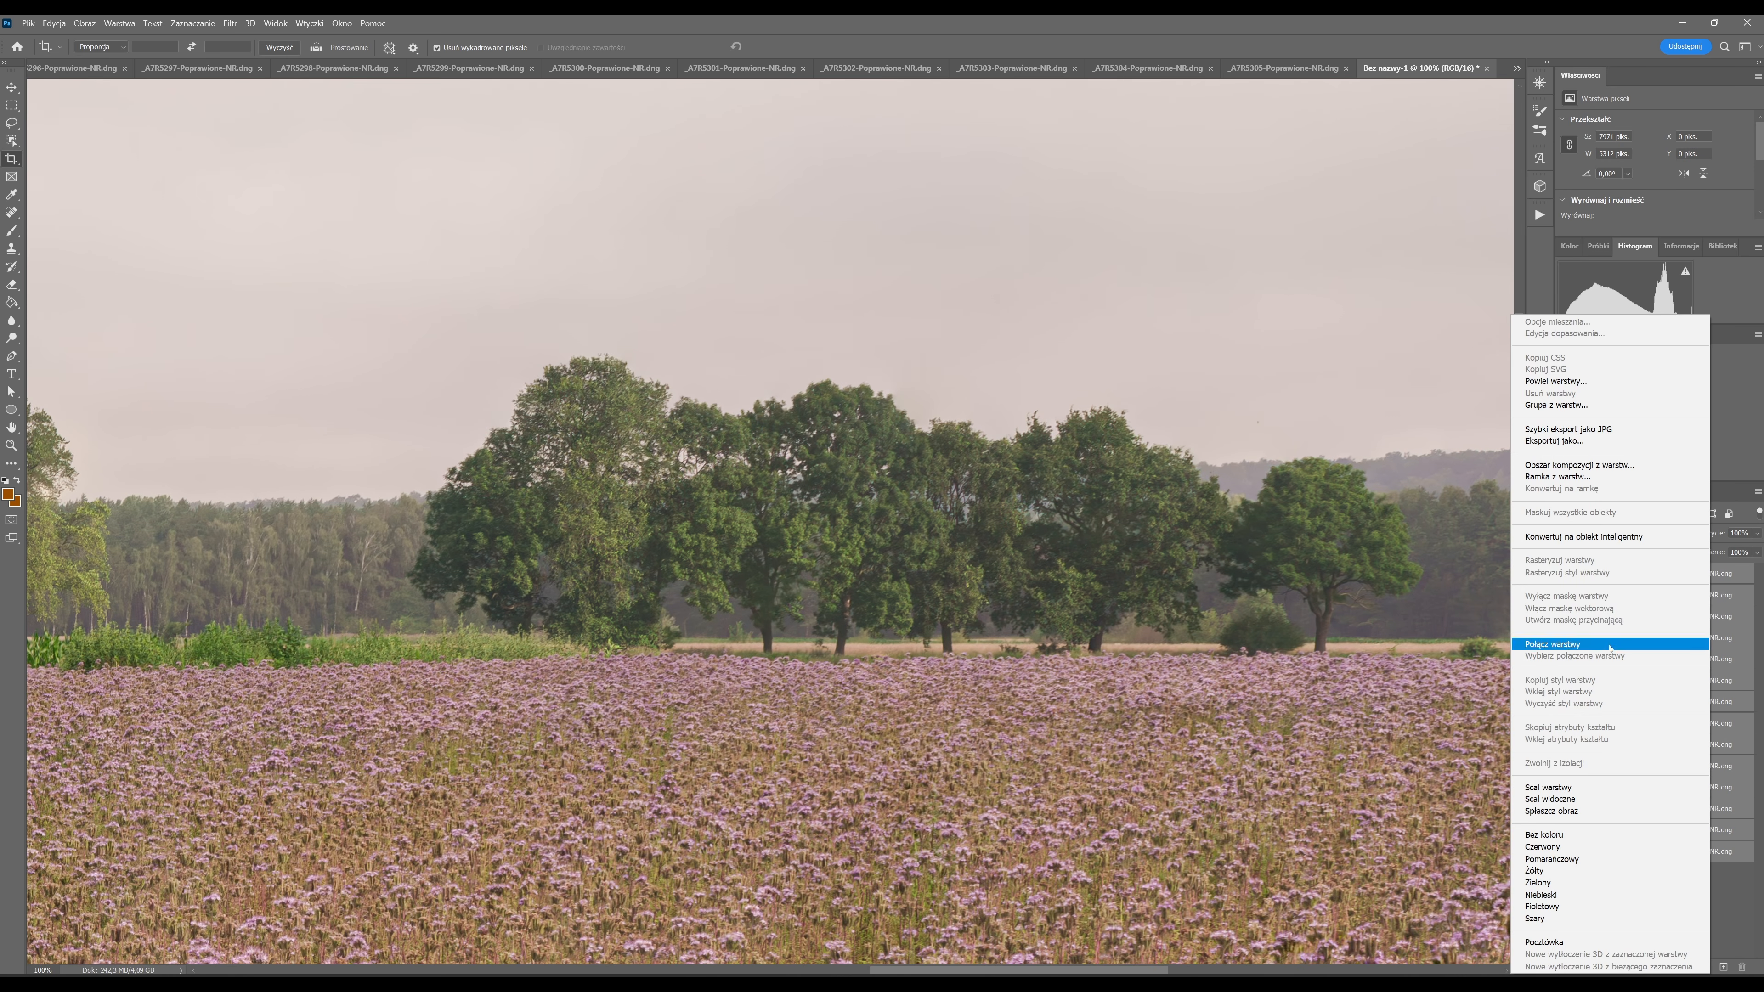
{"action": "left_click", "coordinate": [1569, 787]}
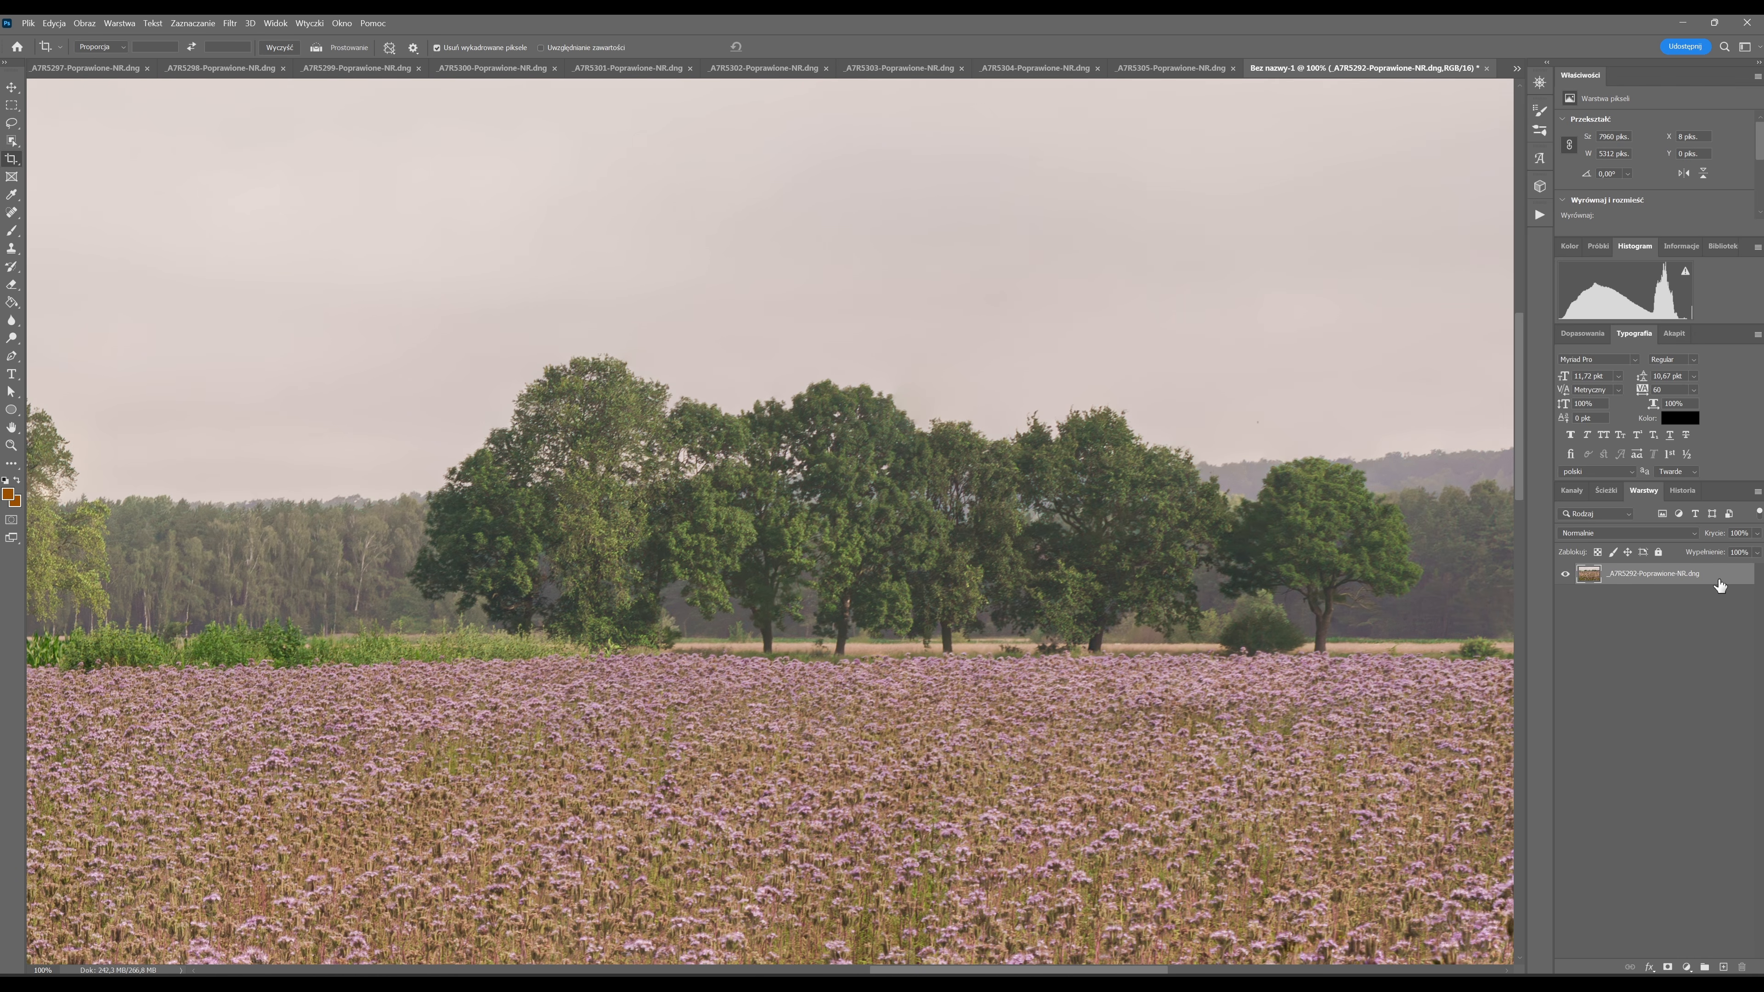
{"action": "key", "text": "ctrl+j"}
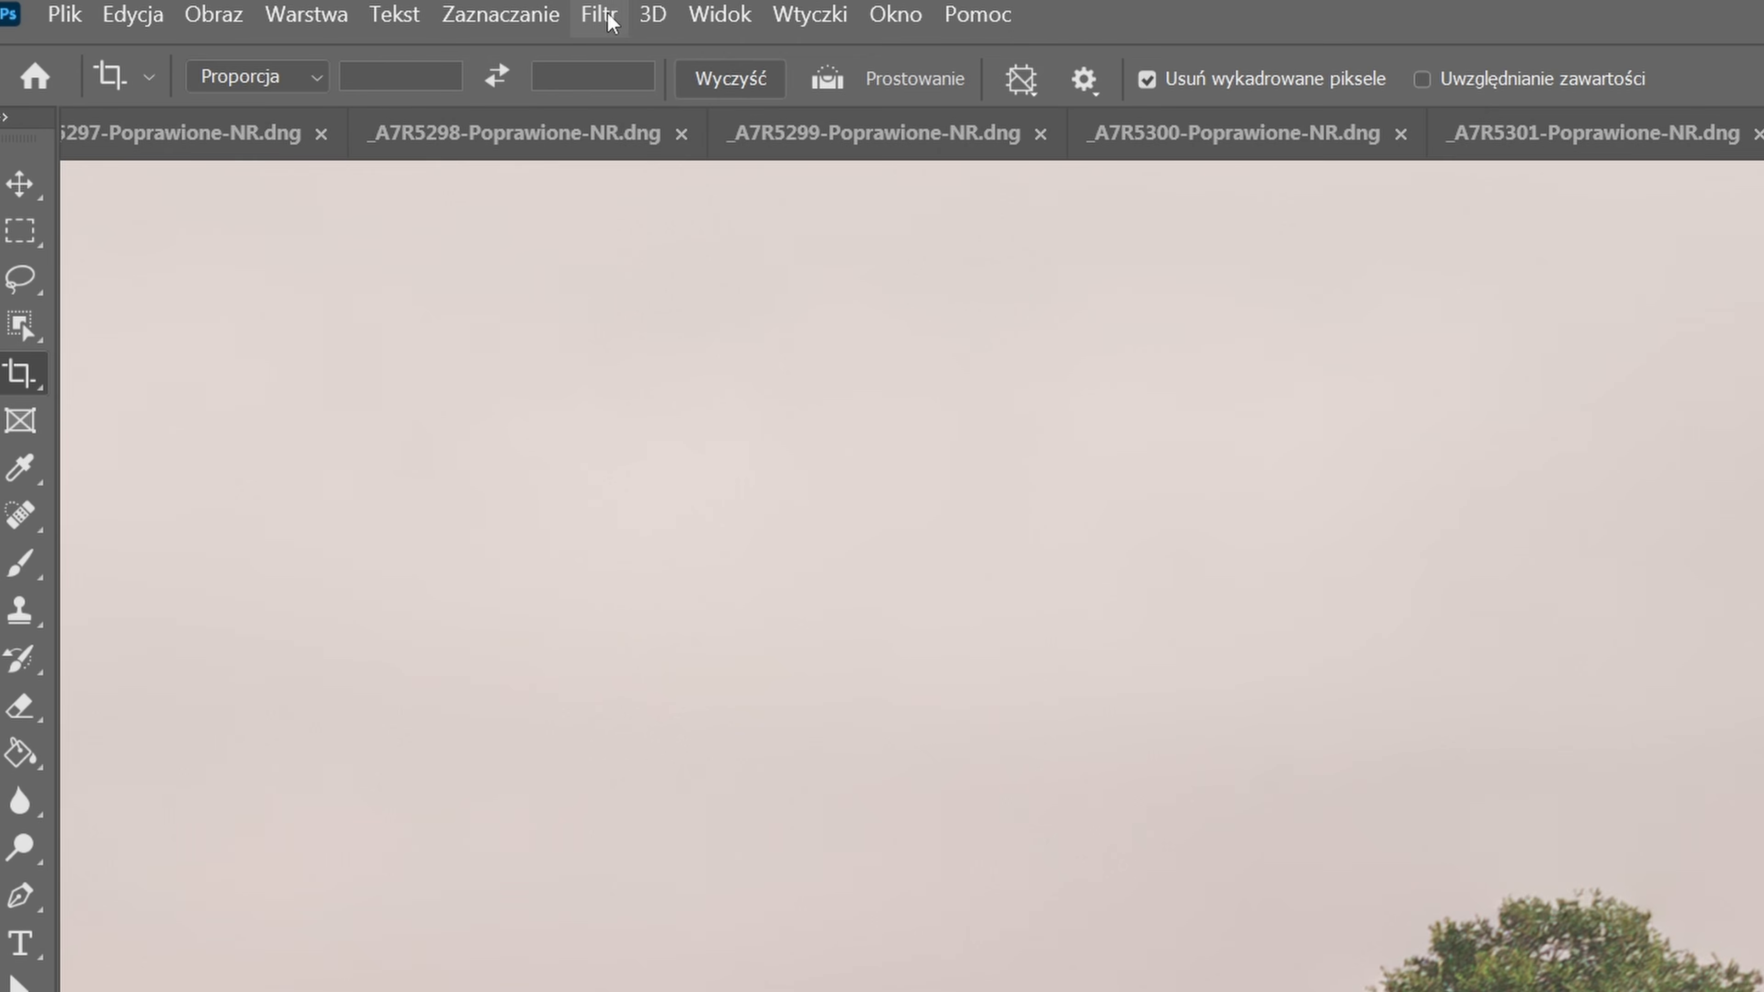
Open the duplicated layer in the Camera Raw filter and turn on spot visualization for the Remove tool.
{"action": "left_click", "coordinate": [229, 23]}
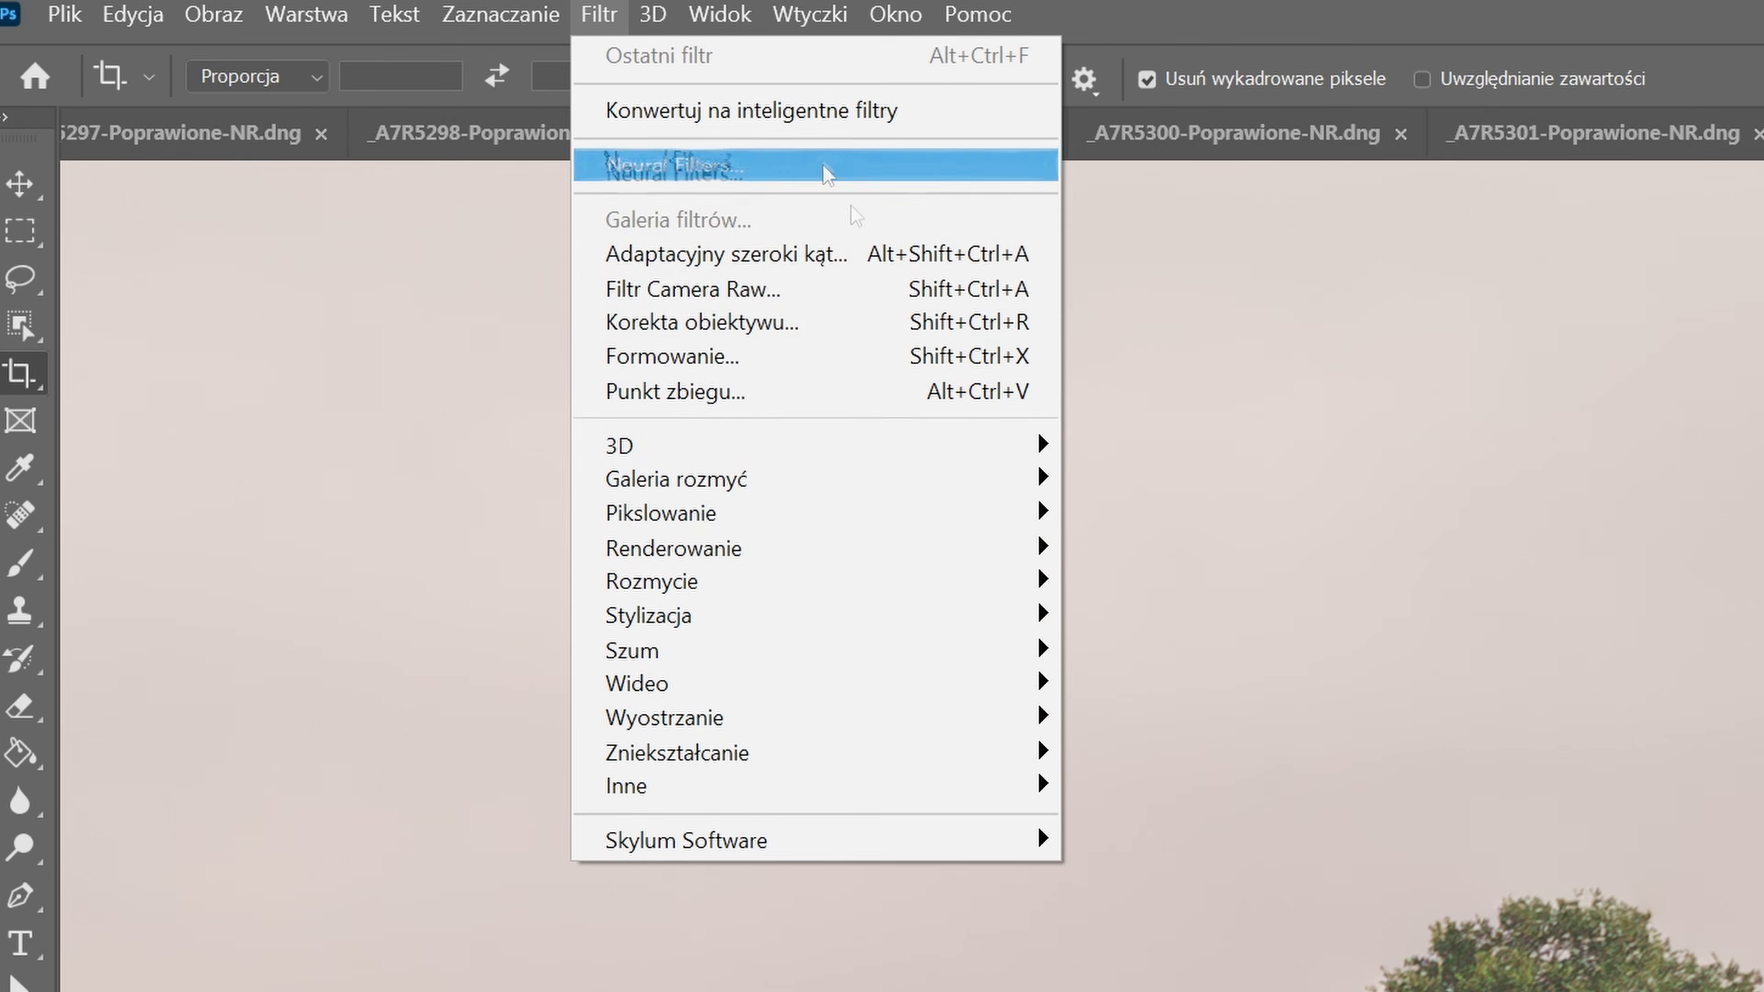
{"action": "left_click", "coordinate": [792, 288]}
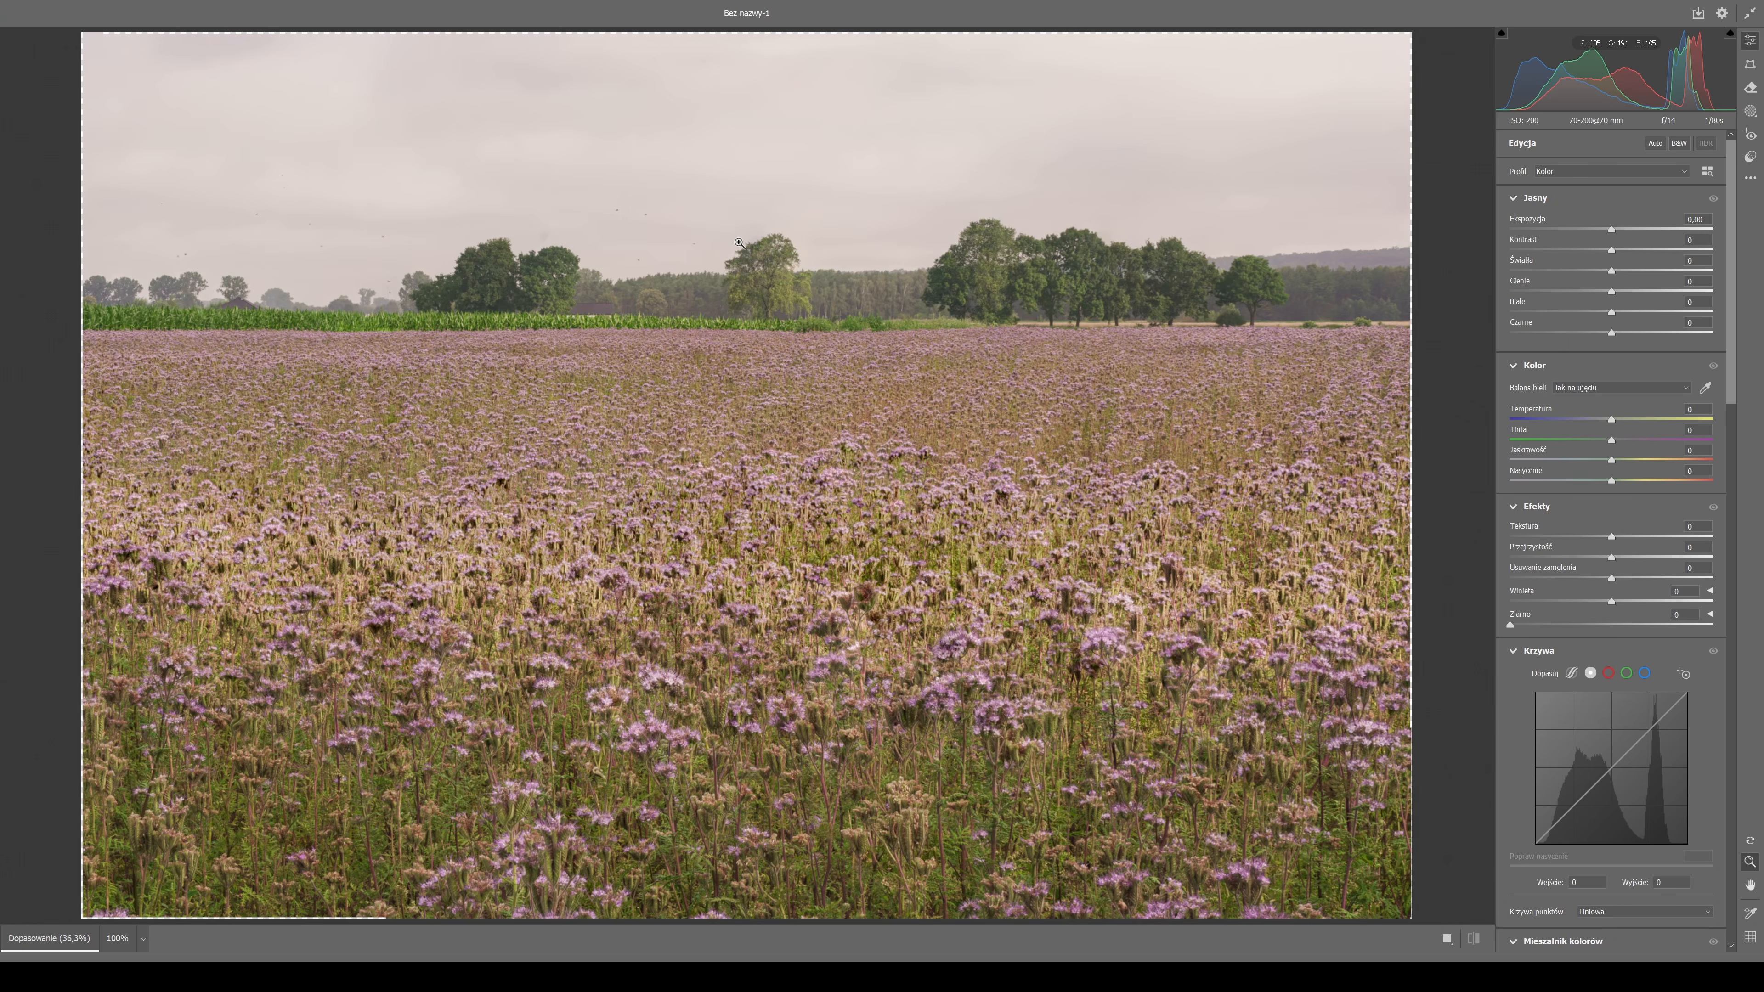
{"action": "left_click", "coordinate": [1750, 88]}
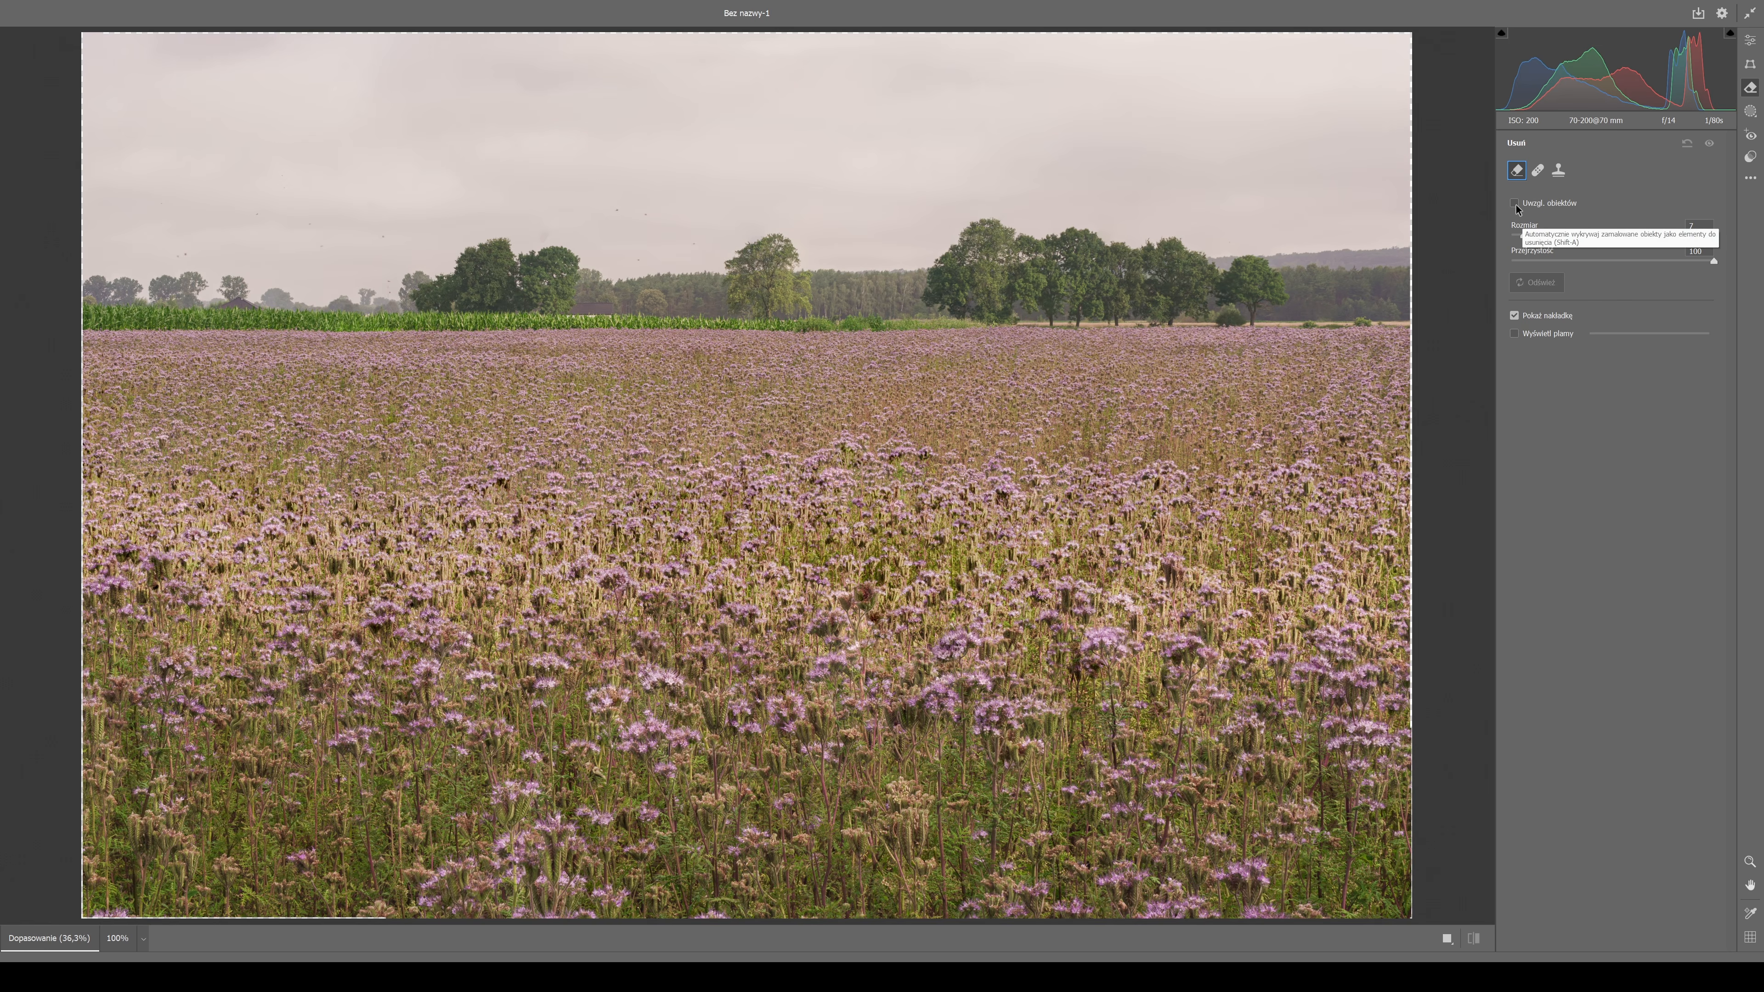
{"action": "left_click", "coordinate": [1514, 333]}
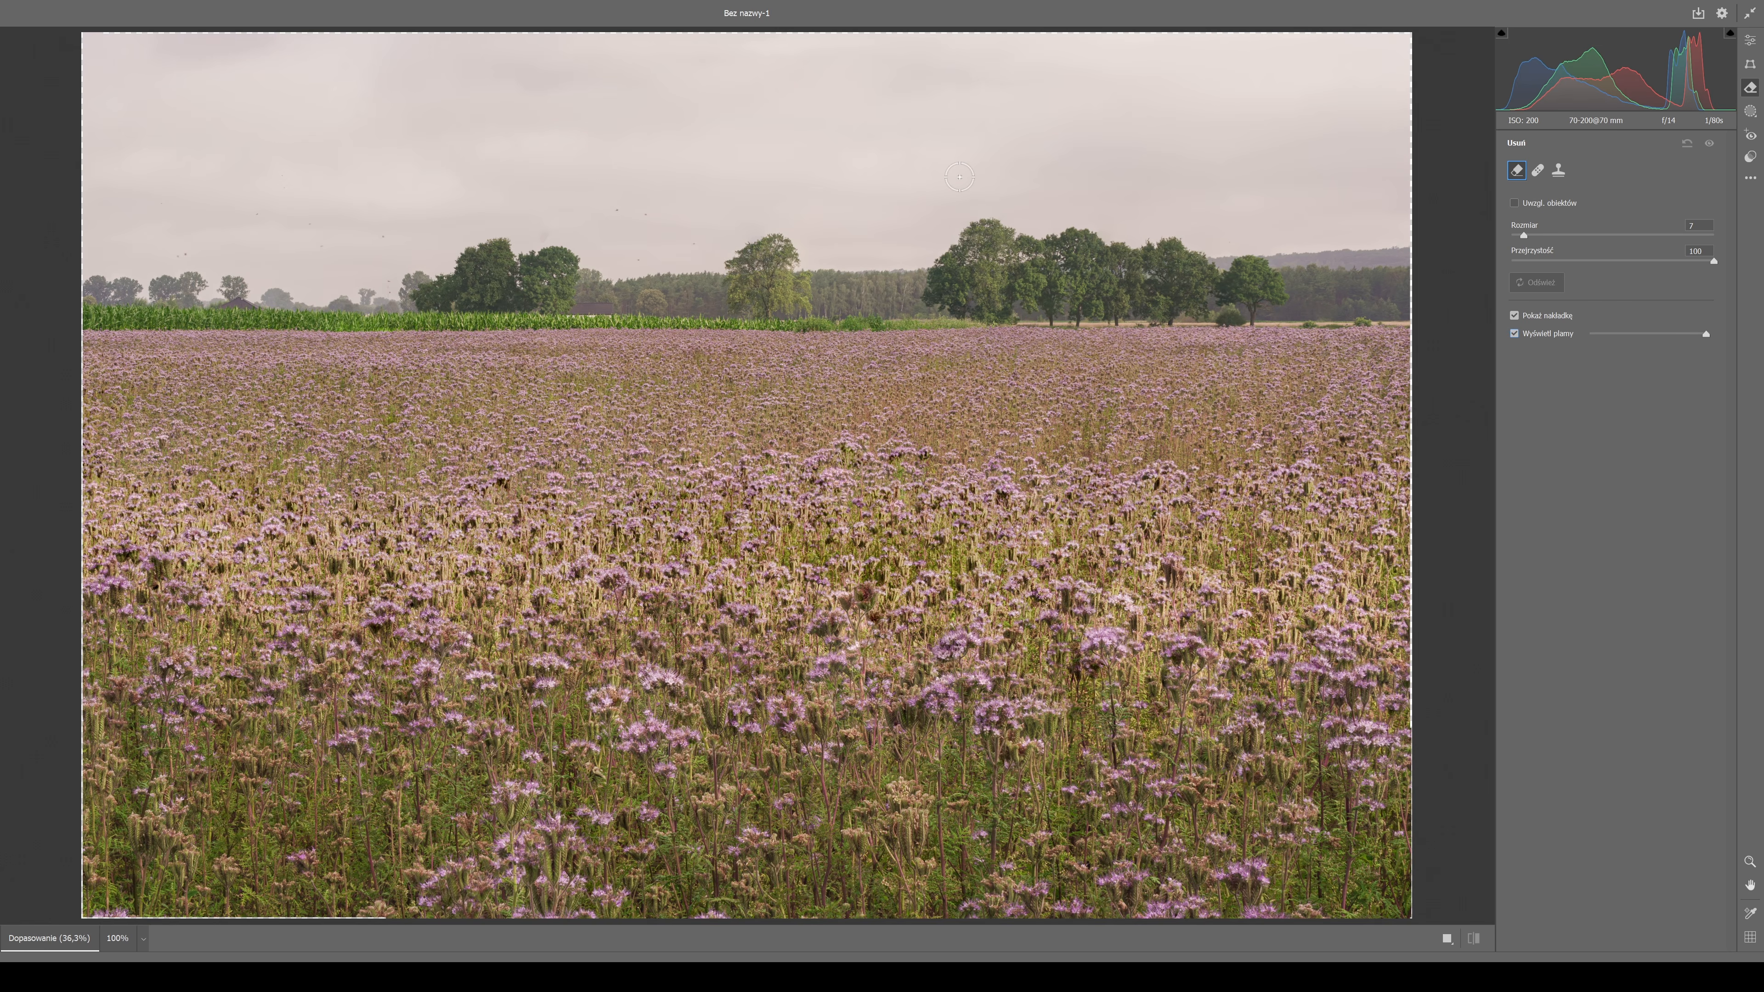
{"action": "scroll", "coordinate": [480, 260], "scroll_direction": "up", "scroll_amount": 4}
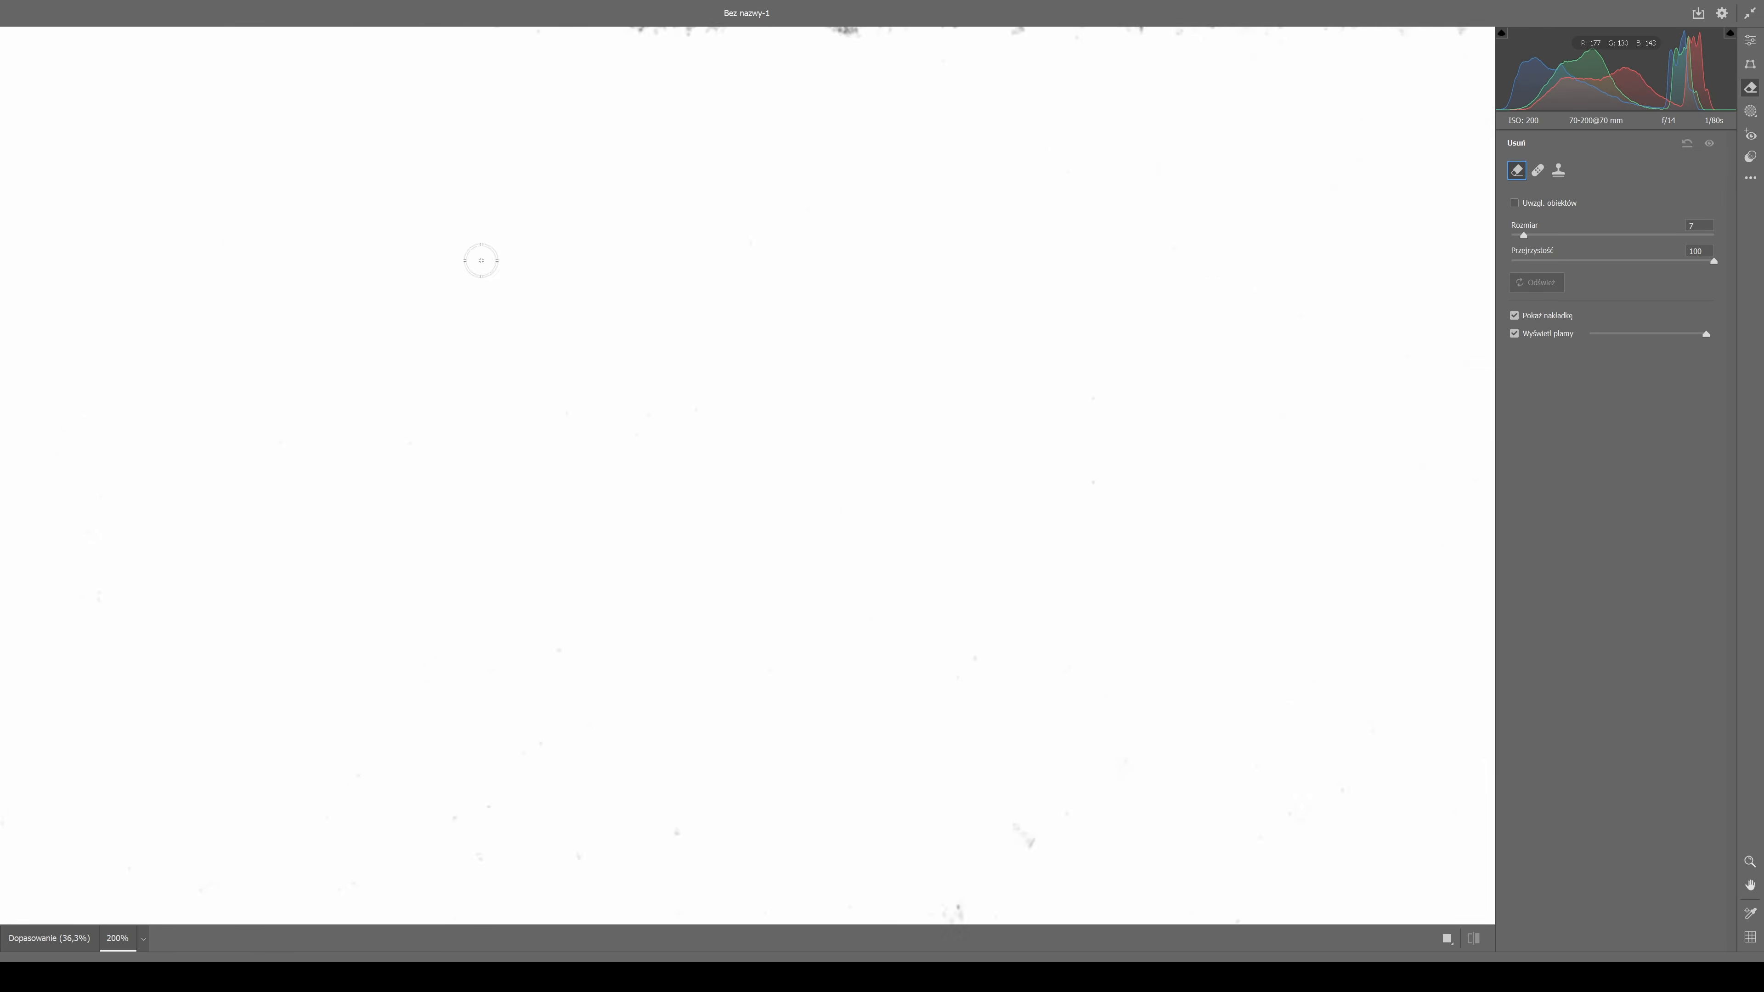
Enlarge the Remove brush and erase the bright specks from the lower sky to the left of the lone tree.
{"action": "key", "text": "]"}
{"action": "key", "text": "]"}
{"action": "key", "text": "]"}
{"action": "key", "text": "]"}
{"action": "key", "text": "]"}
{"action": "left_click_drag", "start_coordinate": [654, 423], "coordinate": [686, 375]}
{"action": "left_click", "coordinate": [1186, 528]}
{"action": "left_click", "coordinate": [1063, 253]}
{"action": "left_click", "coordinate": [1221, 274]}
{"action": "left_click_drag", "start_coordinate": [1196, 300], "coordinate": [392, 193]}
{"action": "left_click", "coordinate": [678, 332]}
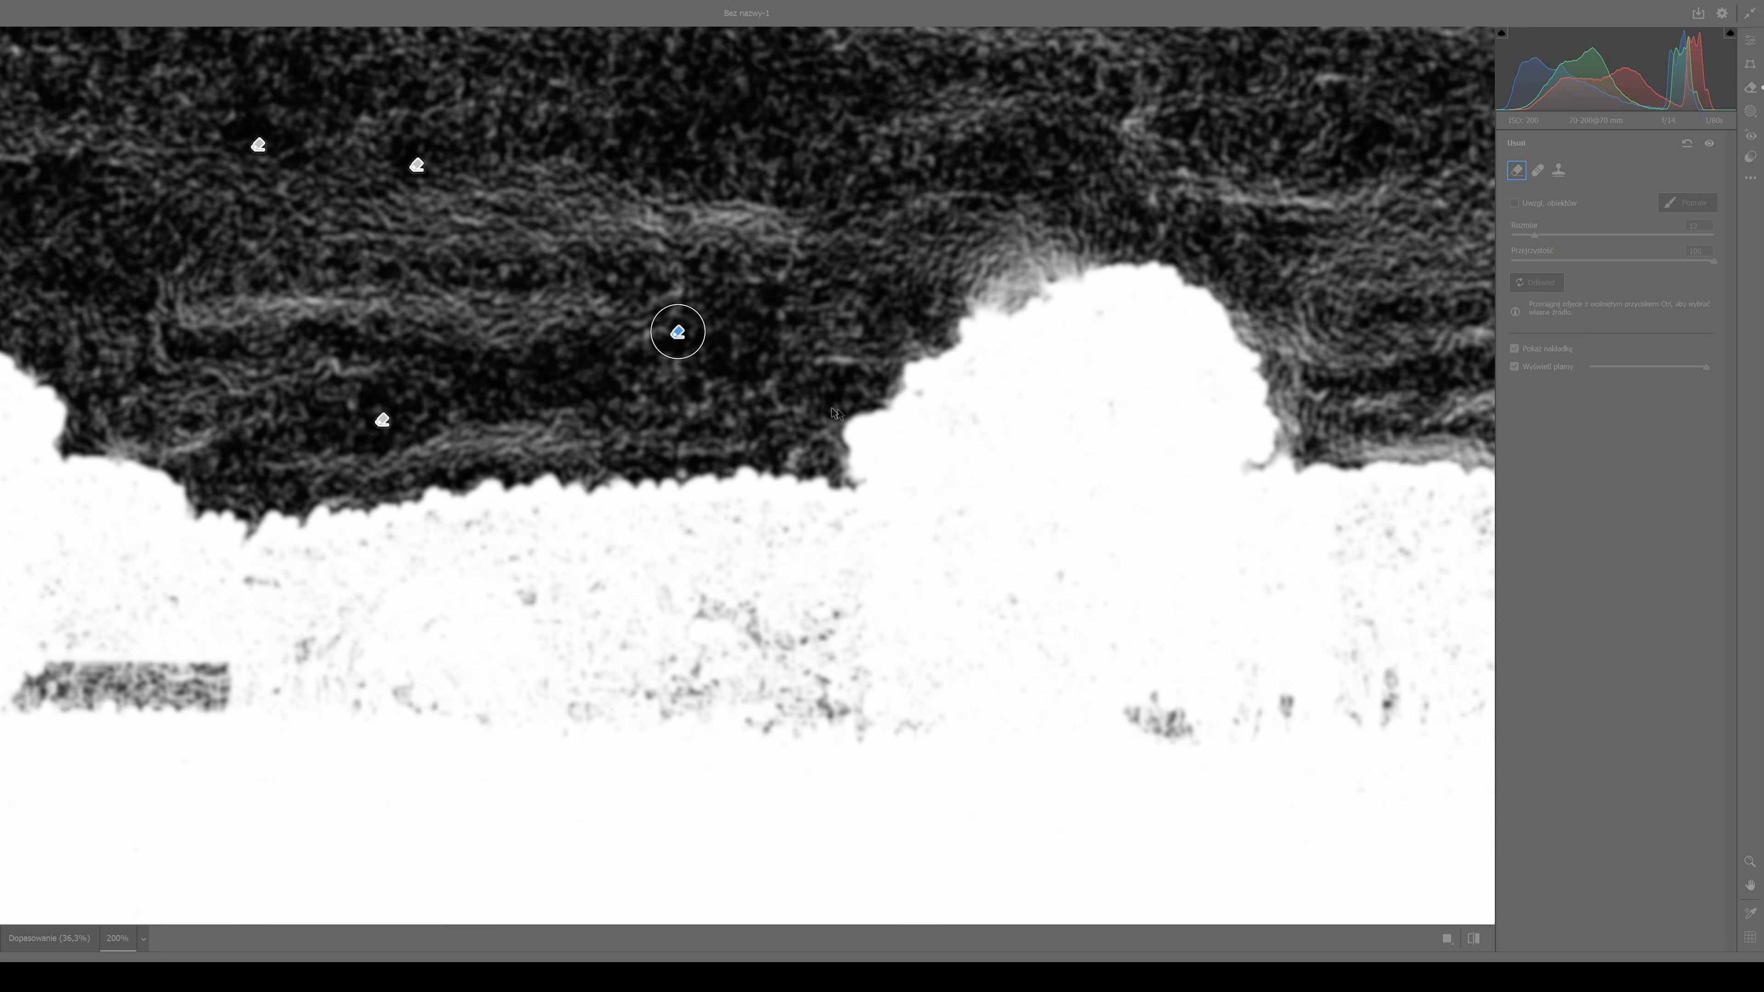
Adjust the Remove brush size and erase the remaining specks scattered high in the sky above the lone tree.
{"action": "key", "text": "ctrl+minus"}
{"action": "left_click_drag", "start_coordinate": [996, 146], "coordinate": [831, 378]}
{"action": "key", "text": "["}
{"action": "key", "text": "["}
{"action": "key", "text": "["}
{"action": "key", "text": "["}
{"action": "left_click", "coordinate": [867, 178]}
{"action": "key", "text": "["}
{"action": "key", "text": "["}
{"action": "key", "text": "["}
{"action": "key", "text": "["}
{"action": "left_click", "coordinate": [832, 211]}
{"action": "left_click", "coordinate": [777, 176]}
{"action": "left_click", "coordinate": [779, 230]}
{"action": "left_click", "coordinate": [782, 298]}
{"action": "left_click", "coordinate": [606, 377]}
{"action": "left_click_drag", "start_coordinate": [1173, 306], "coordinate": [323, 307]}
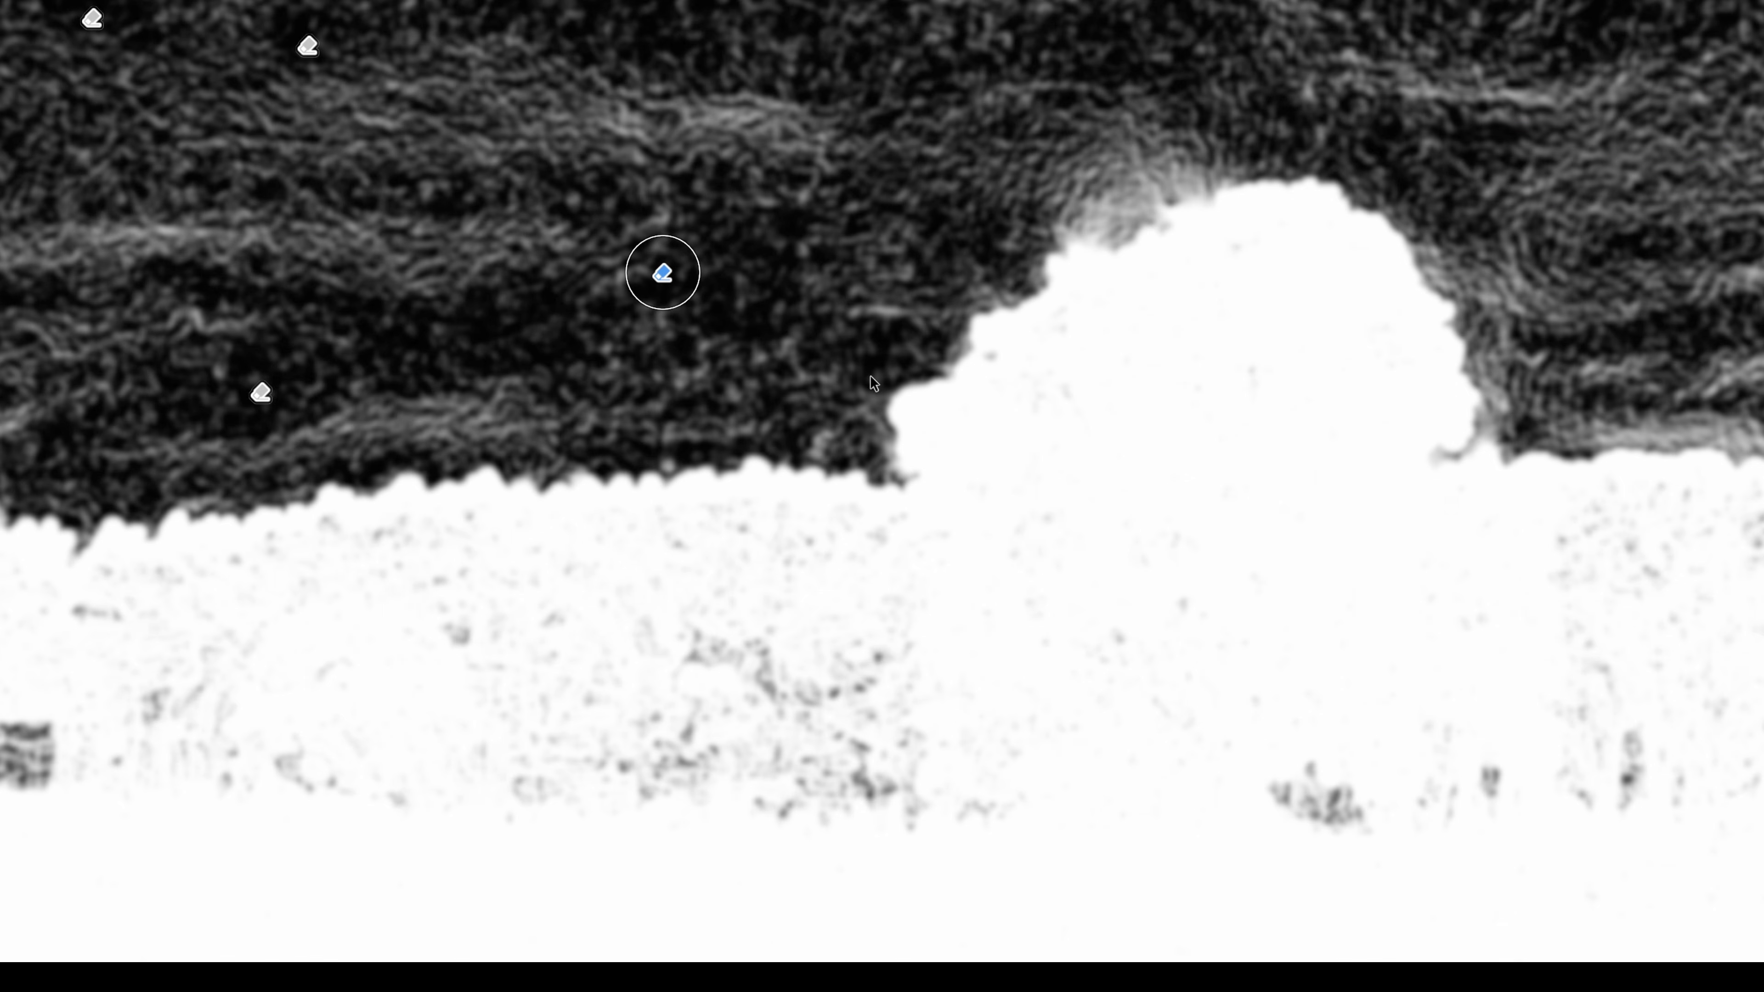
{"action": "key", "text": "ctrl+minus"}
{"action": "mouse_move", "coordinate": [1011, 142]}
{"action": "left_mouse_down"}
{"action": "mouse_move", "coordinate": [854, 331]}
{"action": "mouse_move", "coordinate": [791, 457]}
{"action": "left_mouse_up"}
{"action": "key", "text": "]"}
{"action": "key", "text": "]"}
{"action": "left_click", "coordinate": [910, 64]}
{"action": "left_click", "coordinate": [862, 106]}
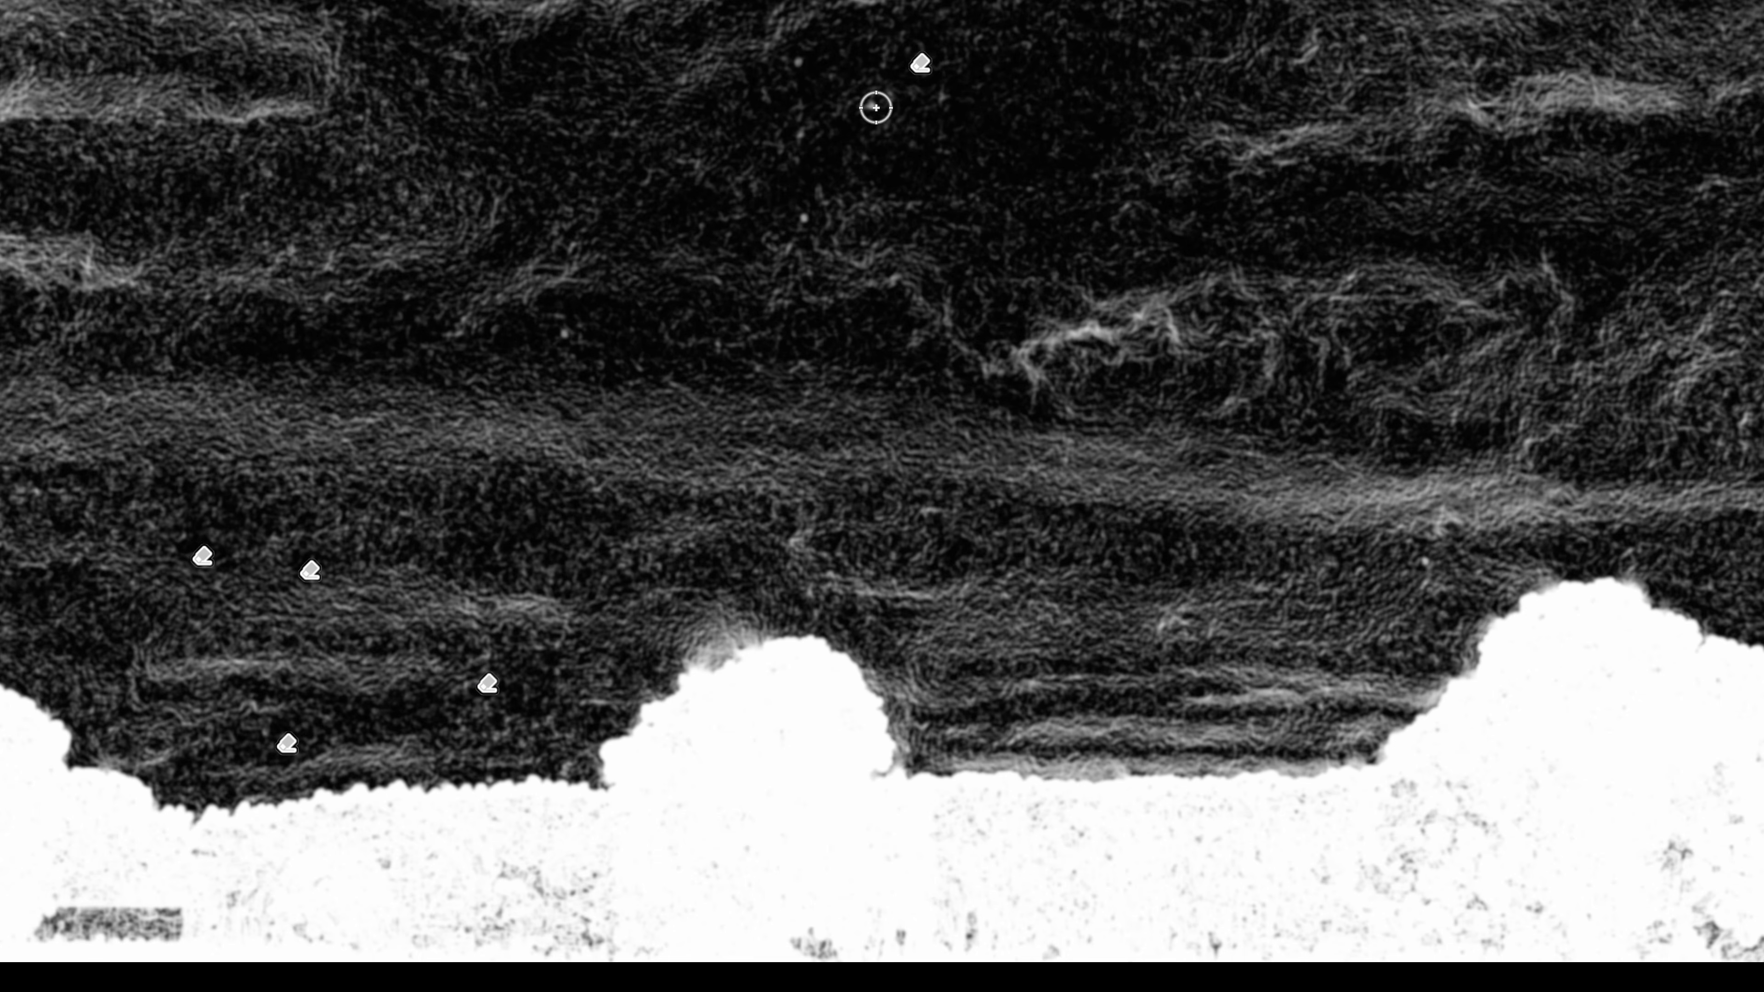
{"action": "left_click", "coordinate": [799, 62]}
{"action": "left_click", "coordinate": [803, 135]}
{"action": "left_click", "coordinate": [803, 222]}
{"action": "left_click", "coordinate": [564, 339]}
Erase the specks from the right part of the sky, and compare the image with spot visualization off and on.
{"action": "left_click_drag", "start_coordinate": [1334, 225], "coordinate": [178, 237]}
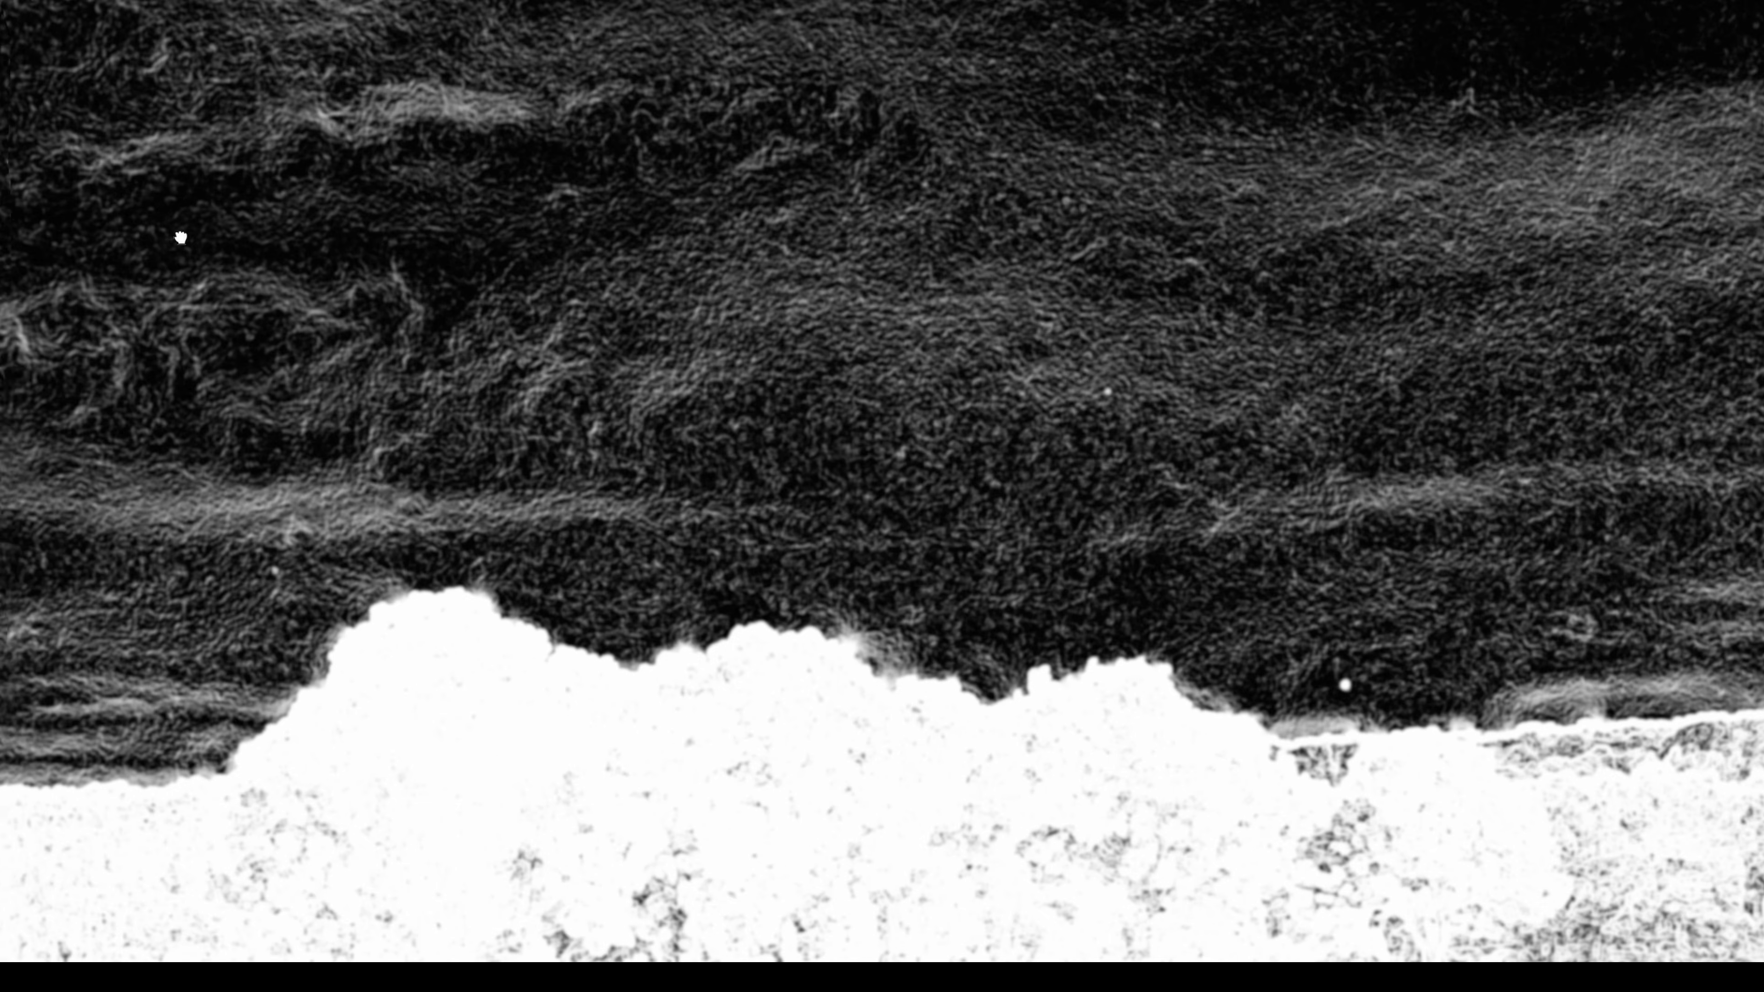
{"action": "left_click", "coordinate": [1339, 685]}
{"action": "left_click_drag", "start_coordinate": [1415, 181], "coordinate": [472, 179]}
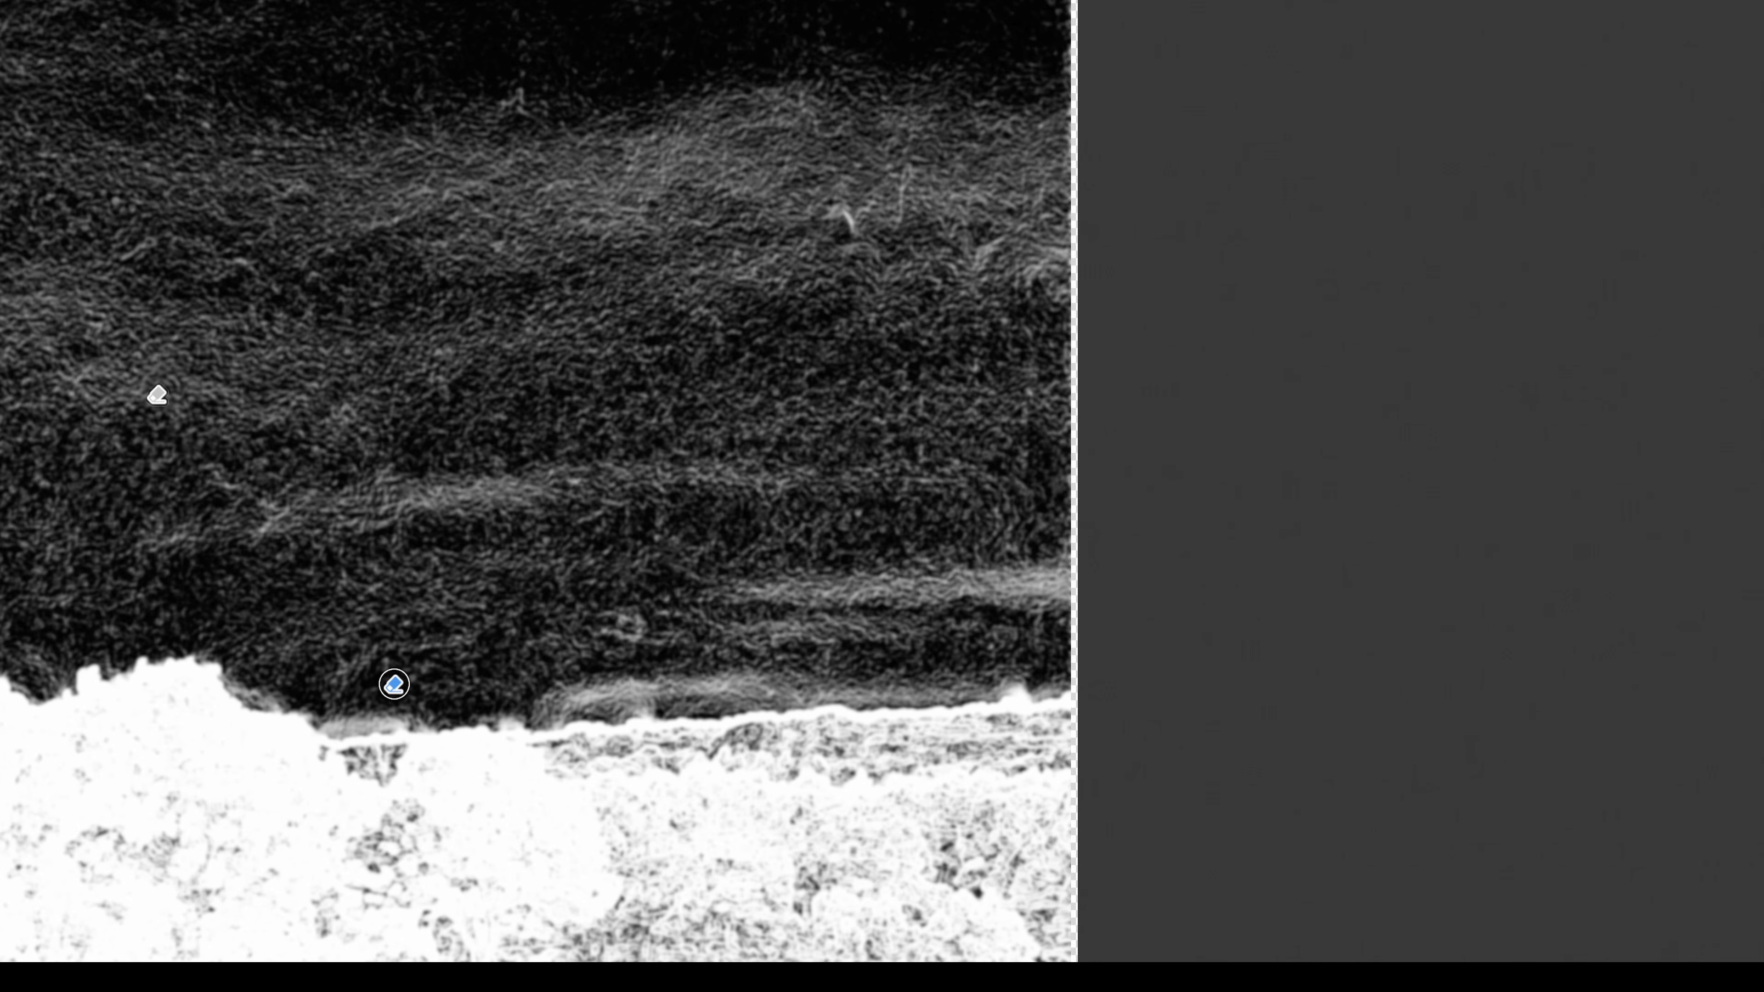
{"action": "key", "text": "a"}
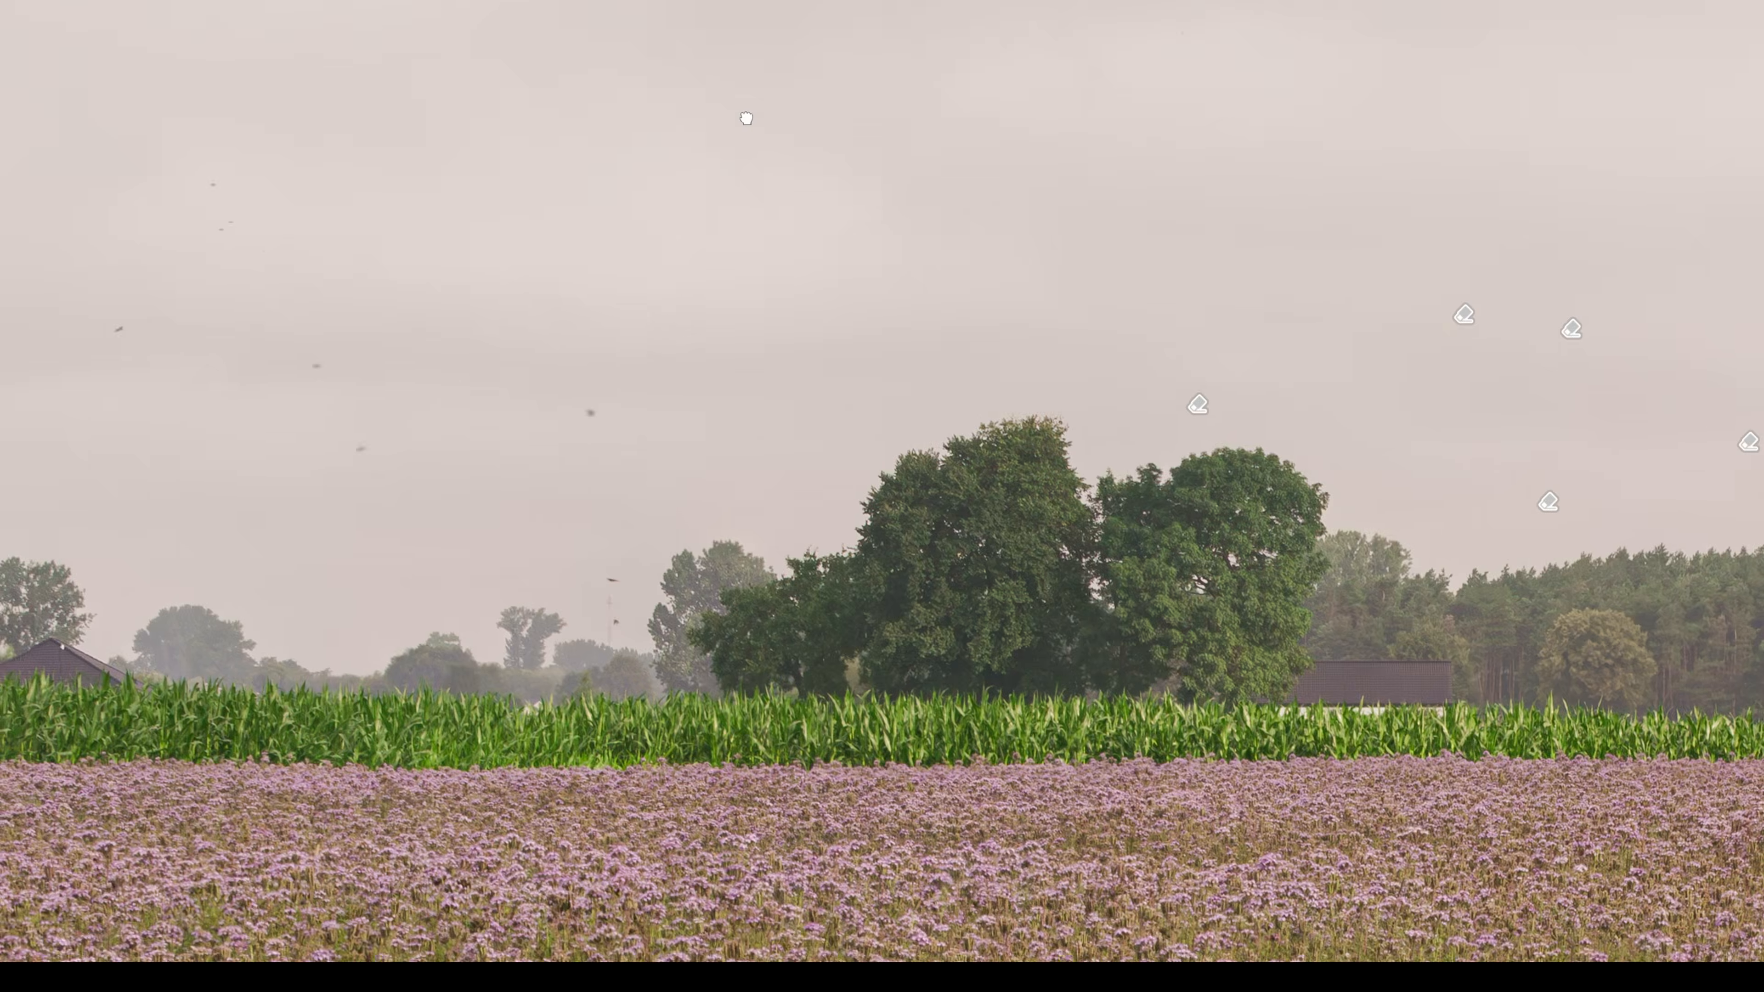
{"action": "key", "text": "a"}
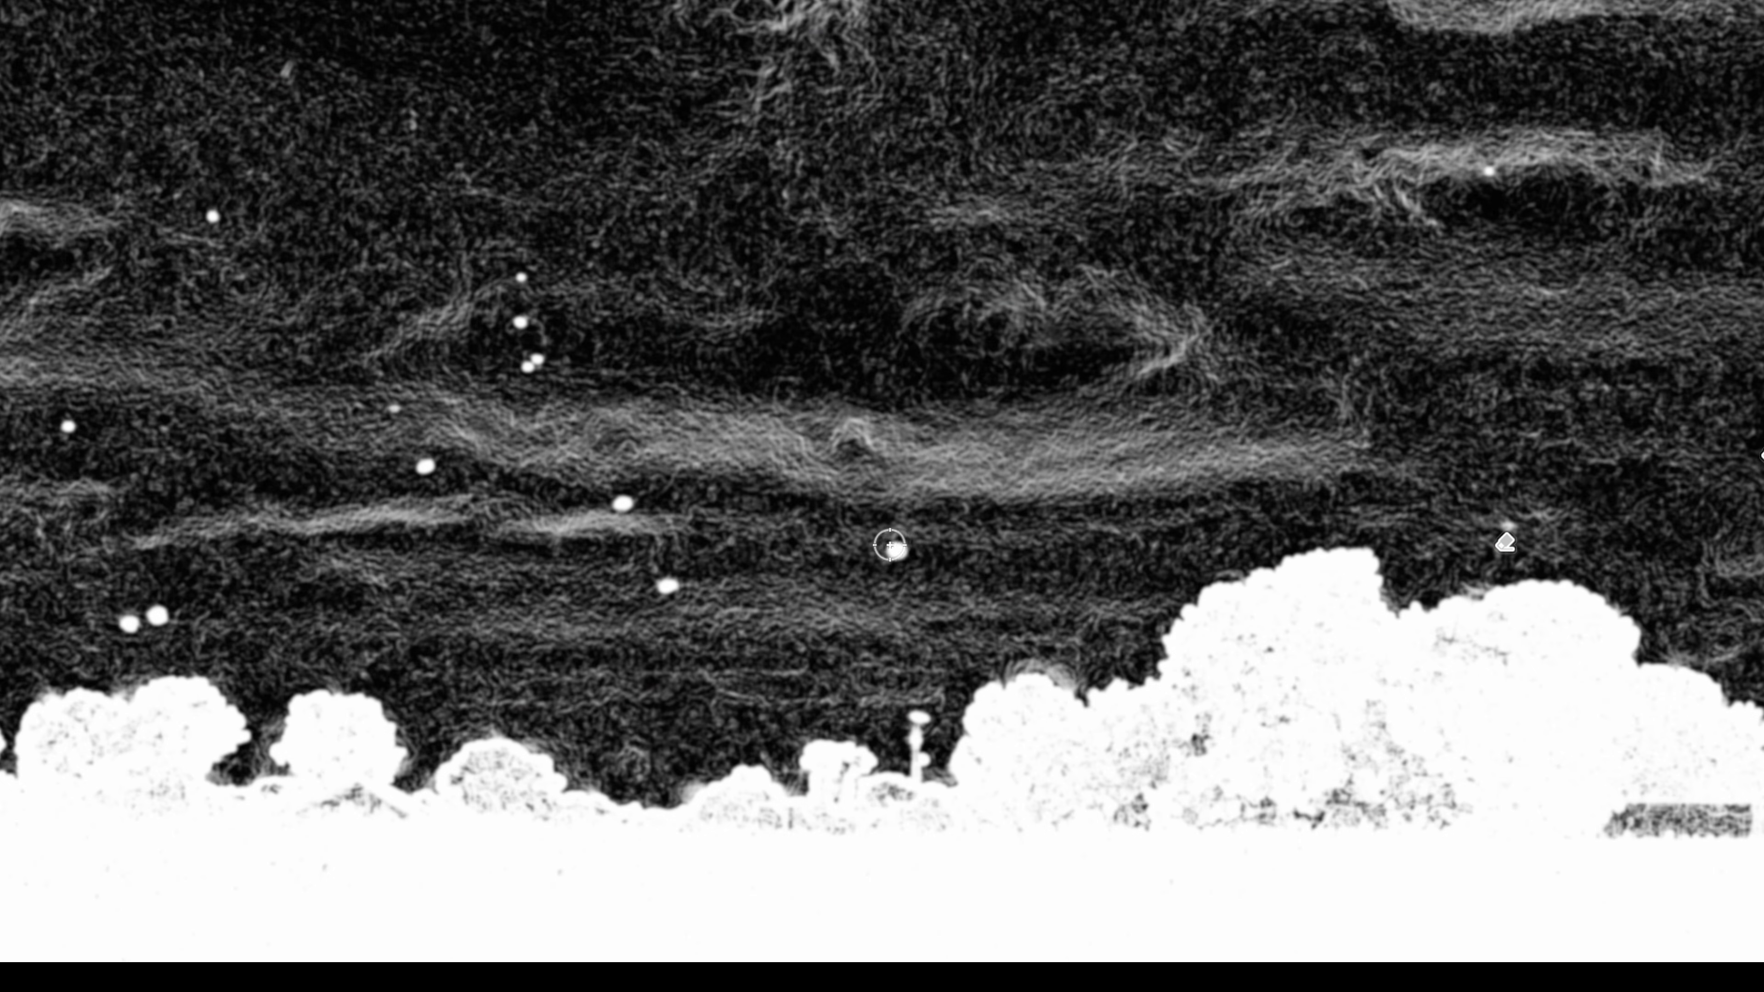
Erase the bright specks scattered across the left part of the sky, above the distant trees.
{"action": "left_click", "coordinate": [667, 587]}
{"action": "left_click", "coordinate": [621, 510]}
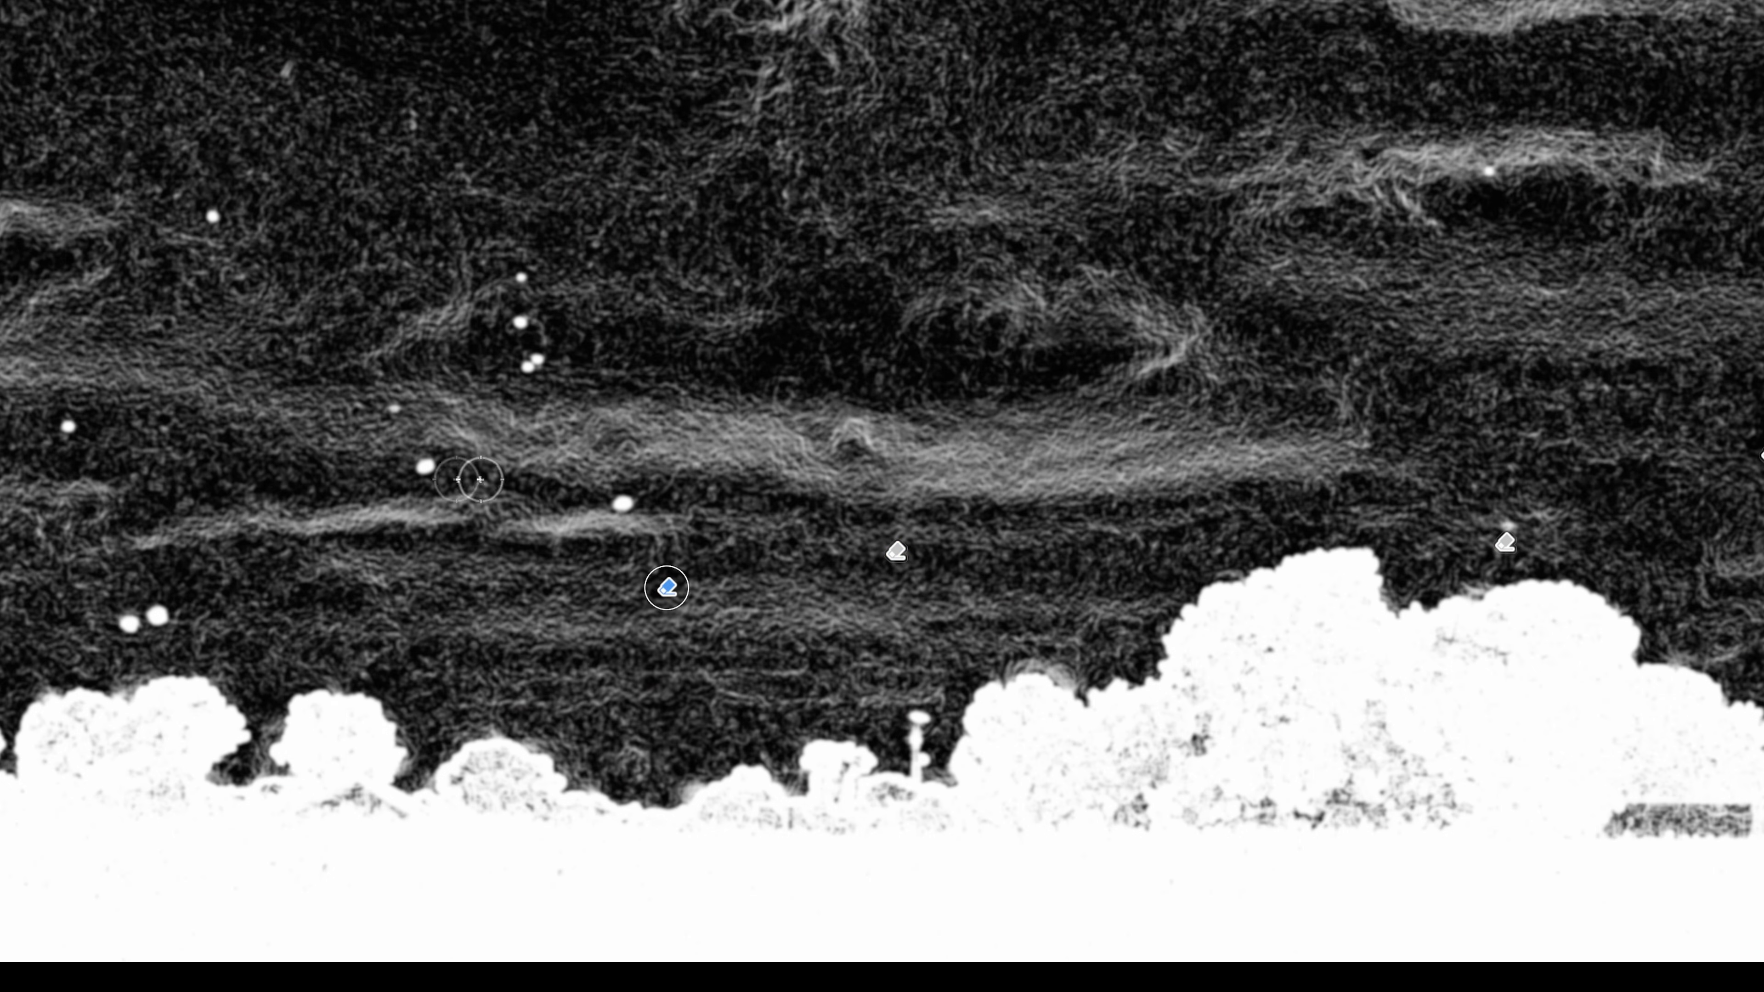
{"action": "left_click", "coordinate": [126, 622]}
{"action": "left_click", "coordinate": [159, 615]}
{"action": "left_click", "coordinate": [67, 427]}
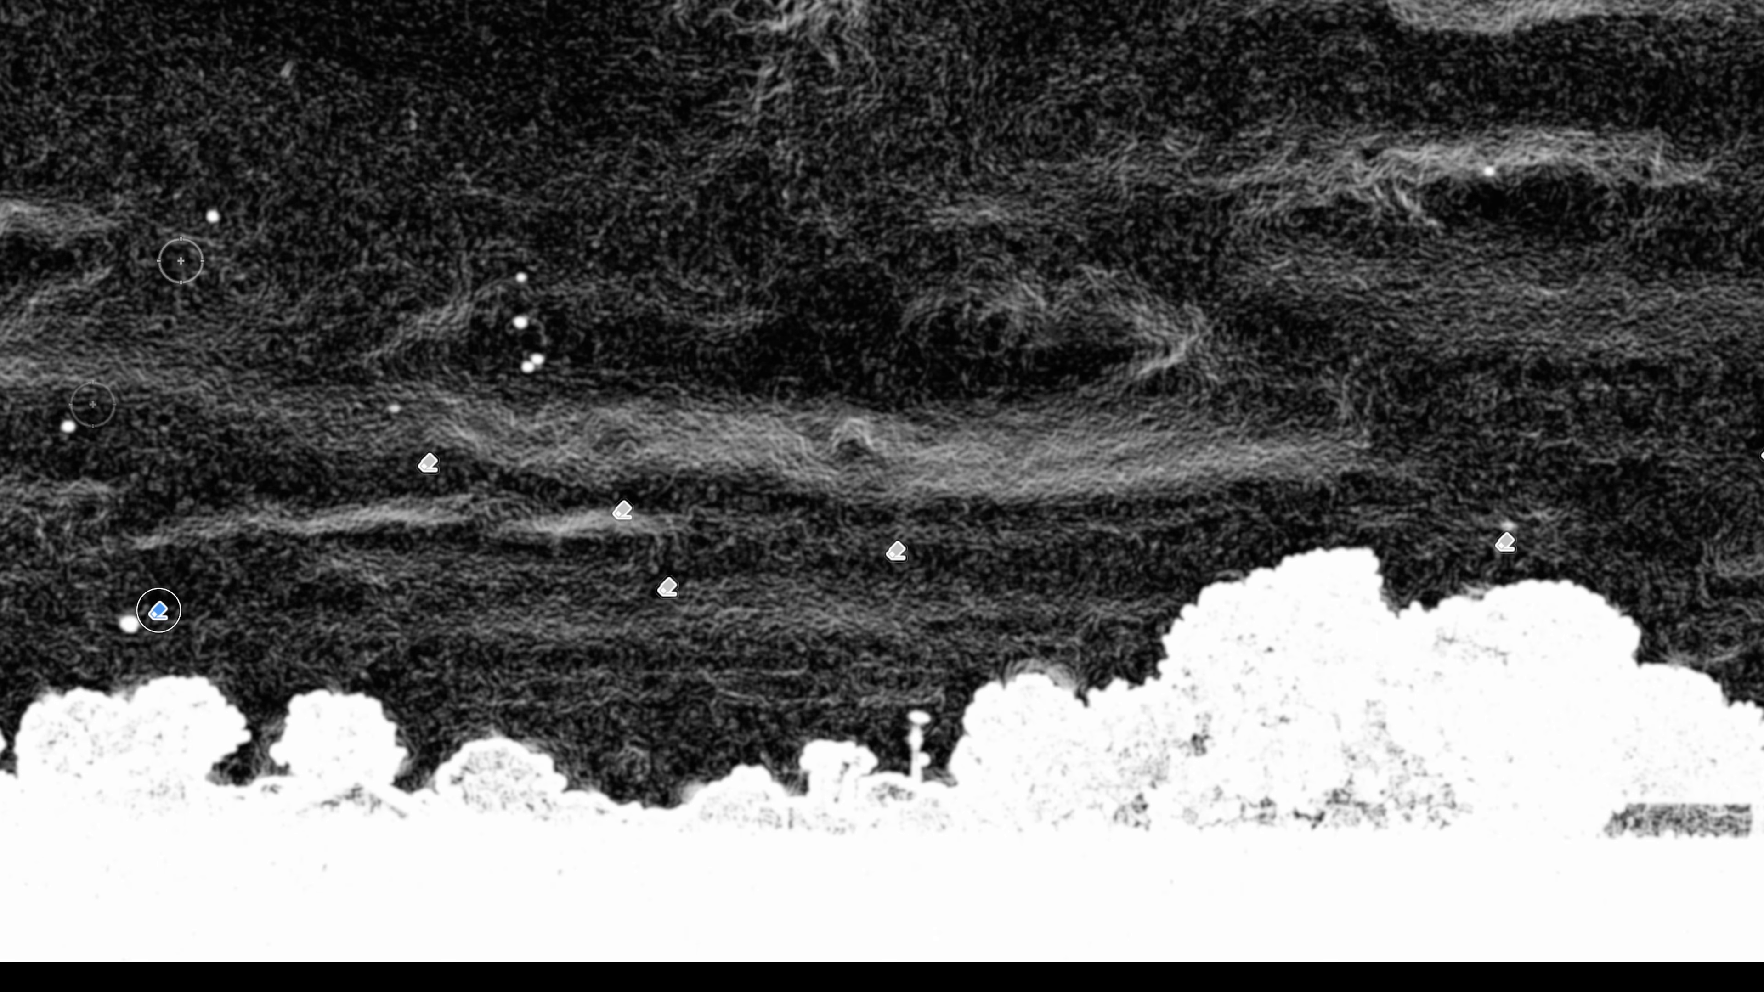
{"action": "left_click", "coordinate": [534, 362]}
{"action": "left_click", "coordinate": [520, 320]}
{"action": "left_click", "coordinate": [521, 276]}
{"action": "left_click", "coordinate": [395, 405]}
{"action": "mouse_move", "coordinate": [140, 307]}
{"action": "left_mouse_down"}
{"action": "mouse_move", "coordinate": [607, 235]}
{"action": "mouse_move", "coordinate": [556, 485]}
{"action": "mouse_move", "coordinate": [532, 414]}
{"action": "left_mouse_up"}
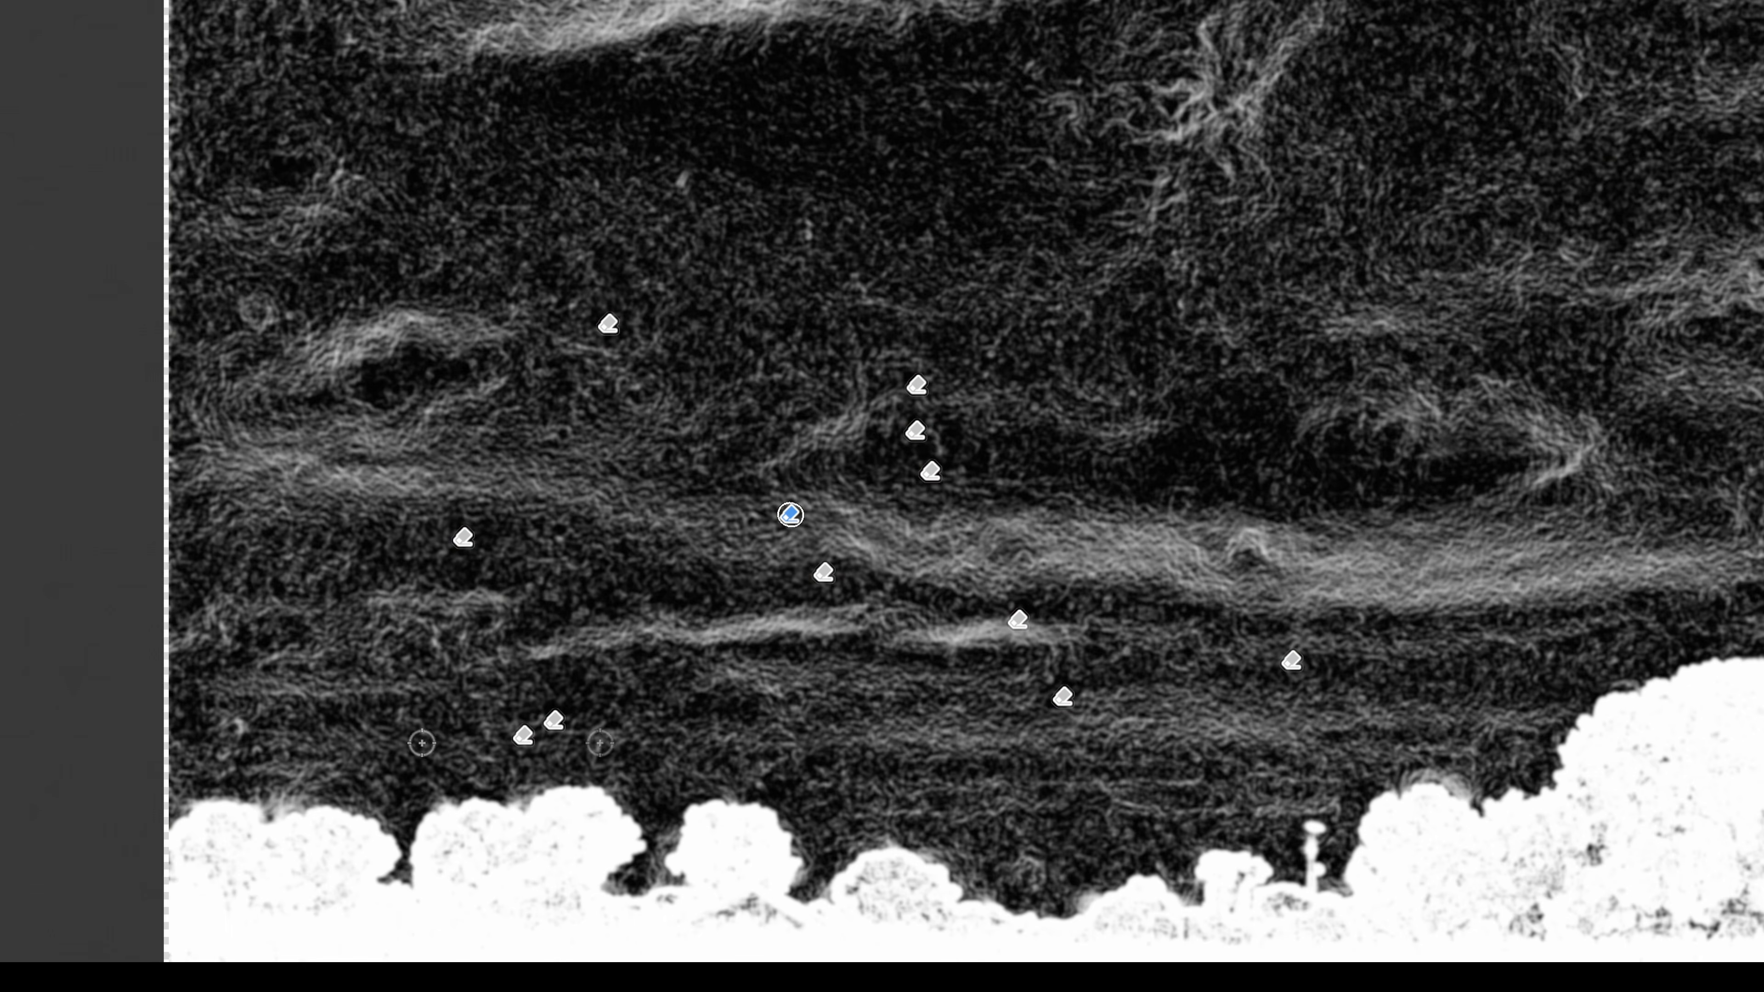
Erase the last specks near the photo's left edge, turn off spot visualization, and remove the small marks beside the distant trees.
{"action": "left_click", "coordinate": [237, 727]}
{"action": "left_click", "coordinate": [221, 764]}
{"action": "key", "text": "a"}
{"action": "left_click_drag", "start_coordinate": [857, 751], "coordinate": [46, 733]}
{"action": "left_click", "coordinate": [501, 810]}
{"action": "left_click", "coordinate": [504, 852]}
{"action": "left_click", "coordinate": [473, 908]}
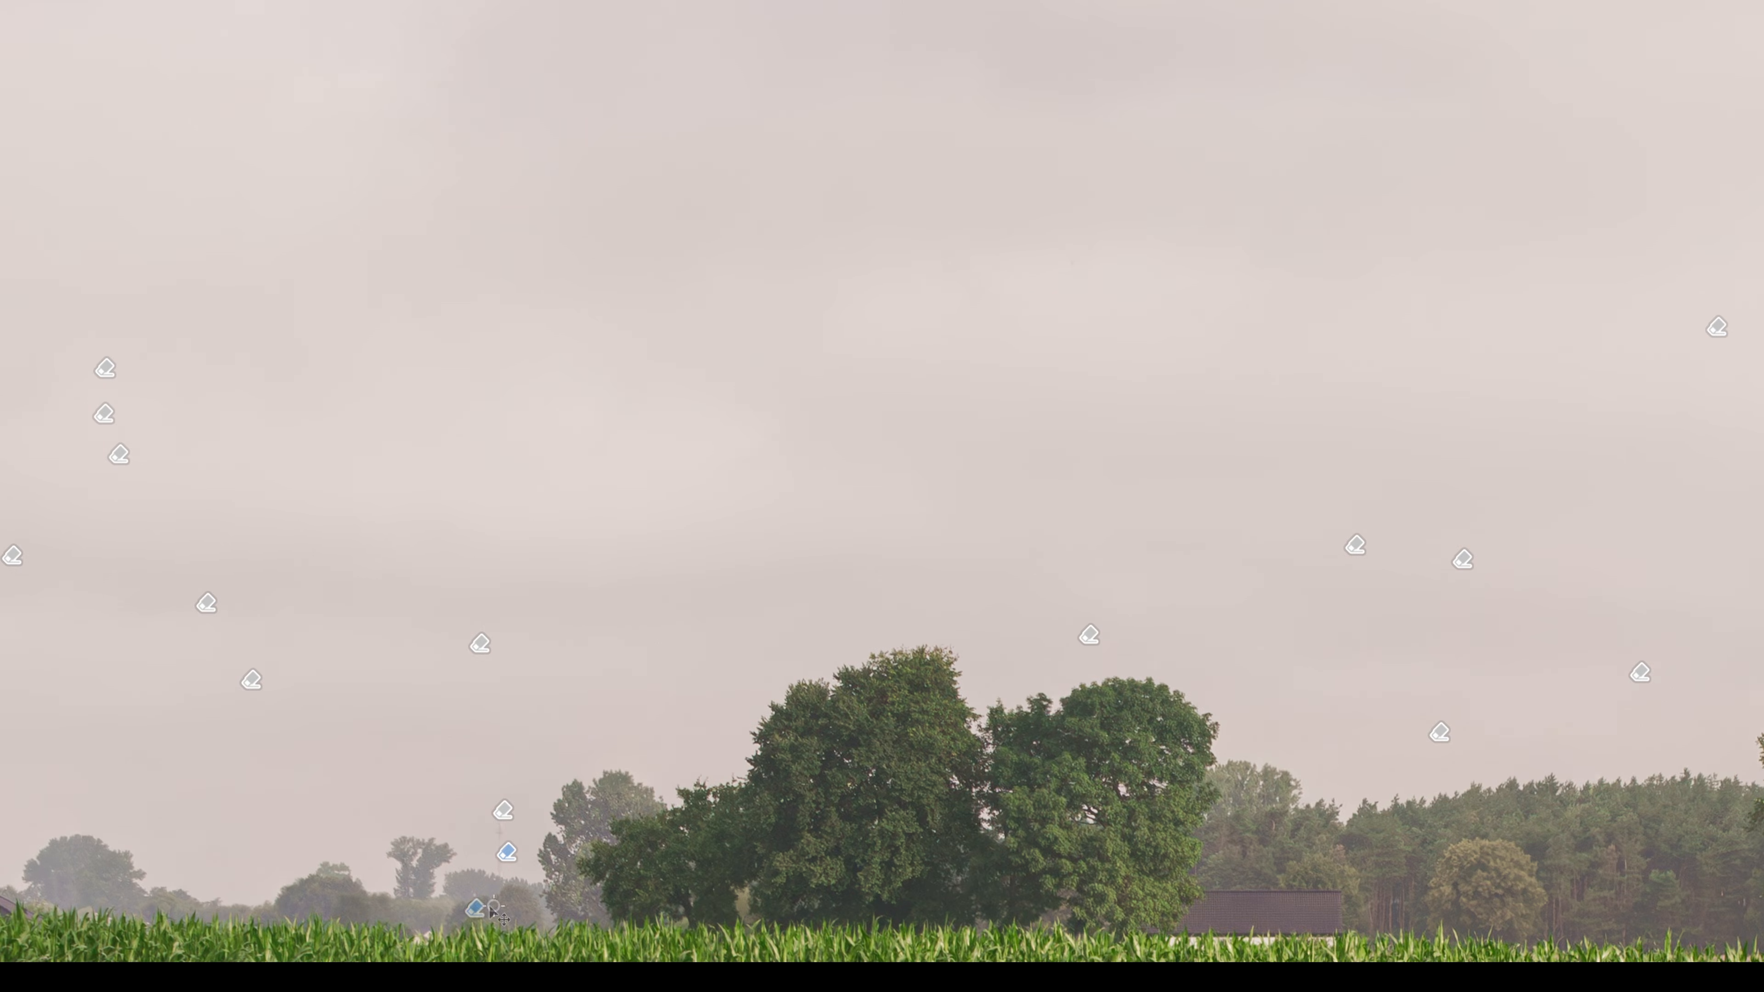
Examine the sky, tree line and flower field for leftover specks, and compare the photo with and without the removals.
{"action": "left_click_drag", "start_coordinate": [163, 642], "coordinate": [861, 346]}
{"action": "left_click_drag", "start_coordinate": [1563, 209], "coordinate": [352, 244]}
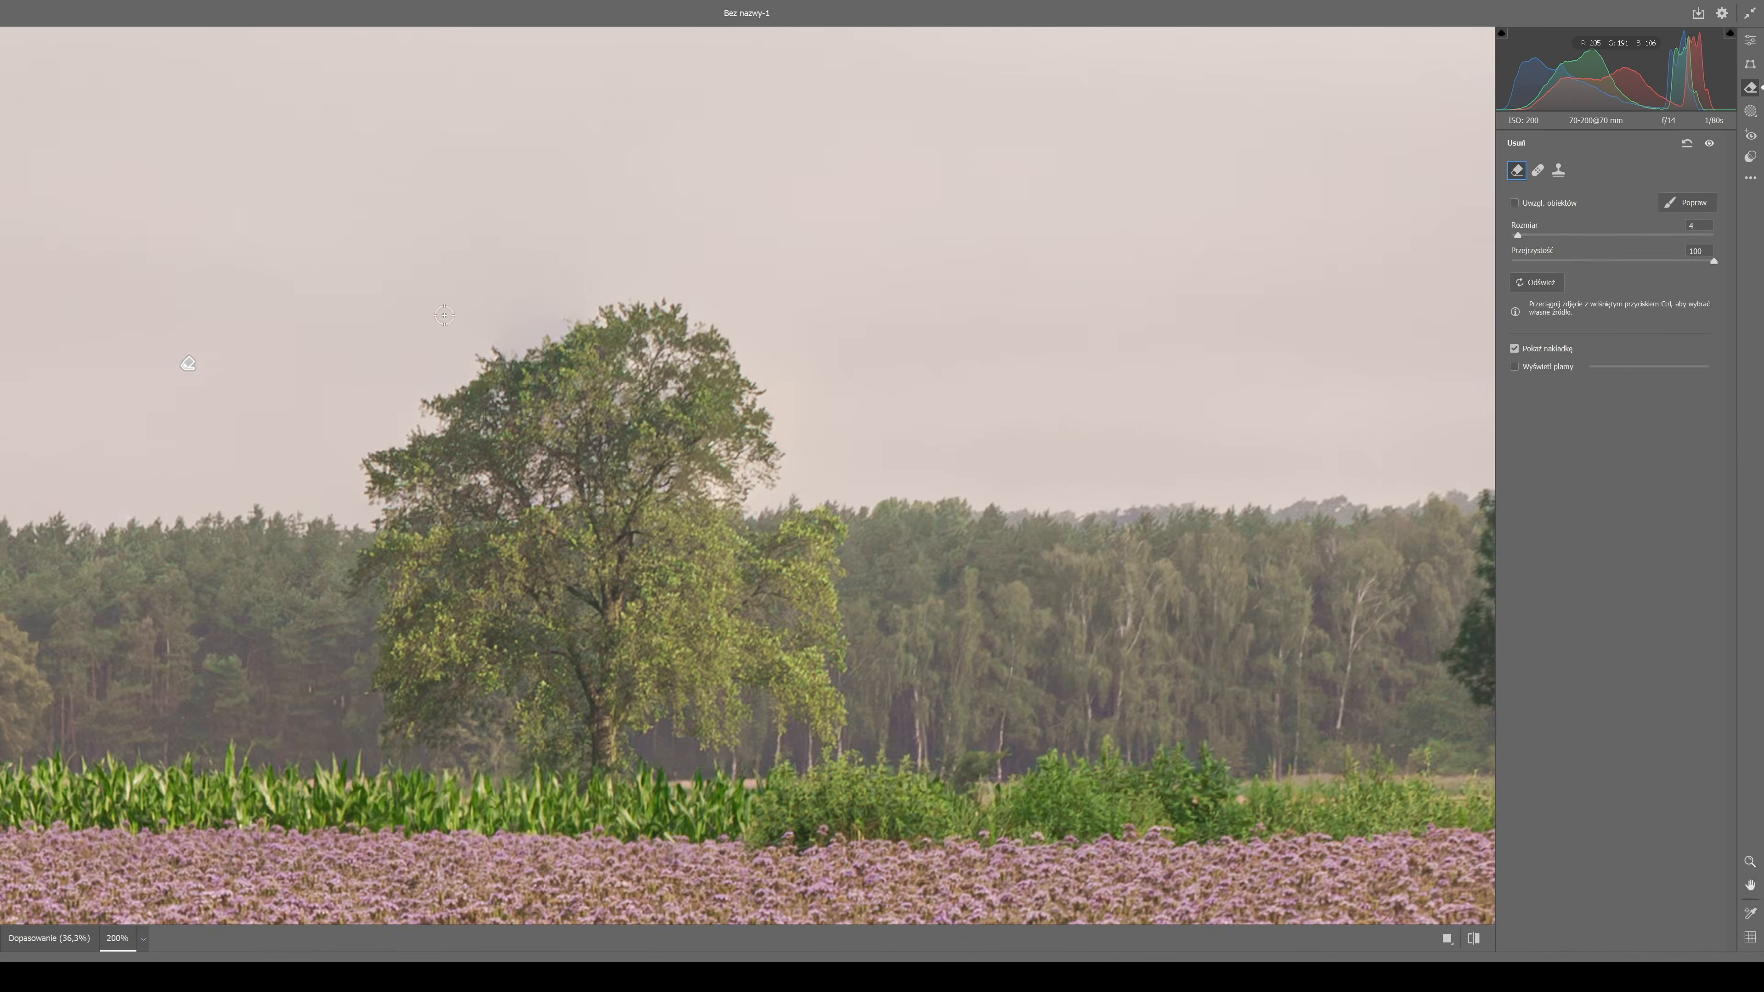
{"action": "left_click_drag", "start_coordinate": [553, 608], "coordinate": [857, 484]}
{"action": "left_click_drag", "start_coordinate": [1185, 458], "coordinate": [567, 431]}
{"action": "left_click_drag", "start_coordinate": [1361, 426], "coordinate": [791, 481]}
{"action": "left_click_drag", "start_coordinate": [1367, 459], "coordinate": [370, 417]}
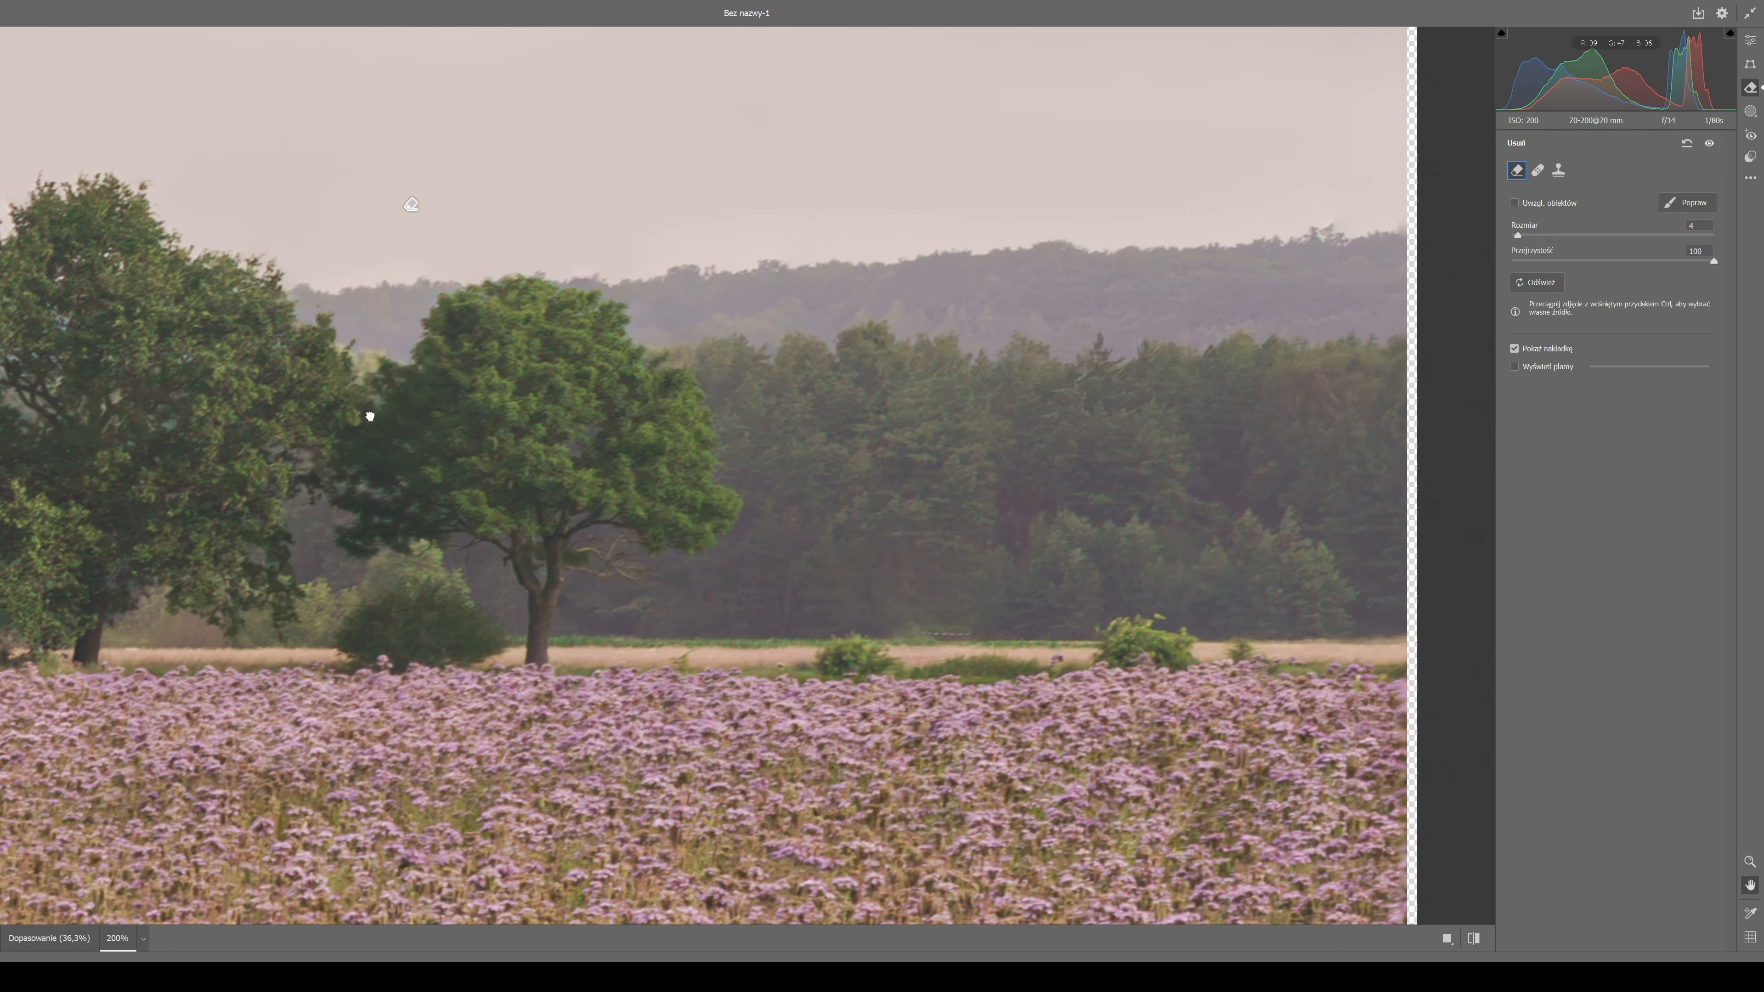
{"action": "left_click_drag", "start_coordinate": [917, 437], "coordinate": [441, 669]}
{"action": "left_click_drag", "start_coordinate": [608, 282], "coordinate": [484, 677]}
{"action": "left_click_drag", "start_coordinate": [590, 765], "coordinate": [905, 834]}
{"action": "left_click_drag", "start_coordinate": [799, 725], "coordinate": [575, 945]}
{"action": "left_click_drag", "start_coordinate": [445, 412], "coordinate": [782, 674]}
{"action": "scroll", "coordinate": [783, 671], "scroll_direction": "down", "scroll_amount": 1}
{"action": "left_click_drag", "start_coordinate": [448, 724], "coordinate": [1493, 643]}
{"action": "left_click_drag", "start_coordinate": [347, 487], "coordinate": [1020, 629]}
{"action": "left_click_drag", "start_coordinate": [172, 542], "coordinate": [703, 271]}
{"action": "left_click_drag", "start_coordinate": [1072, 541], "coordinate": [340, 481]}
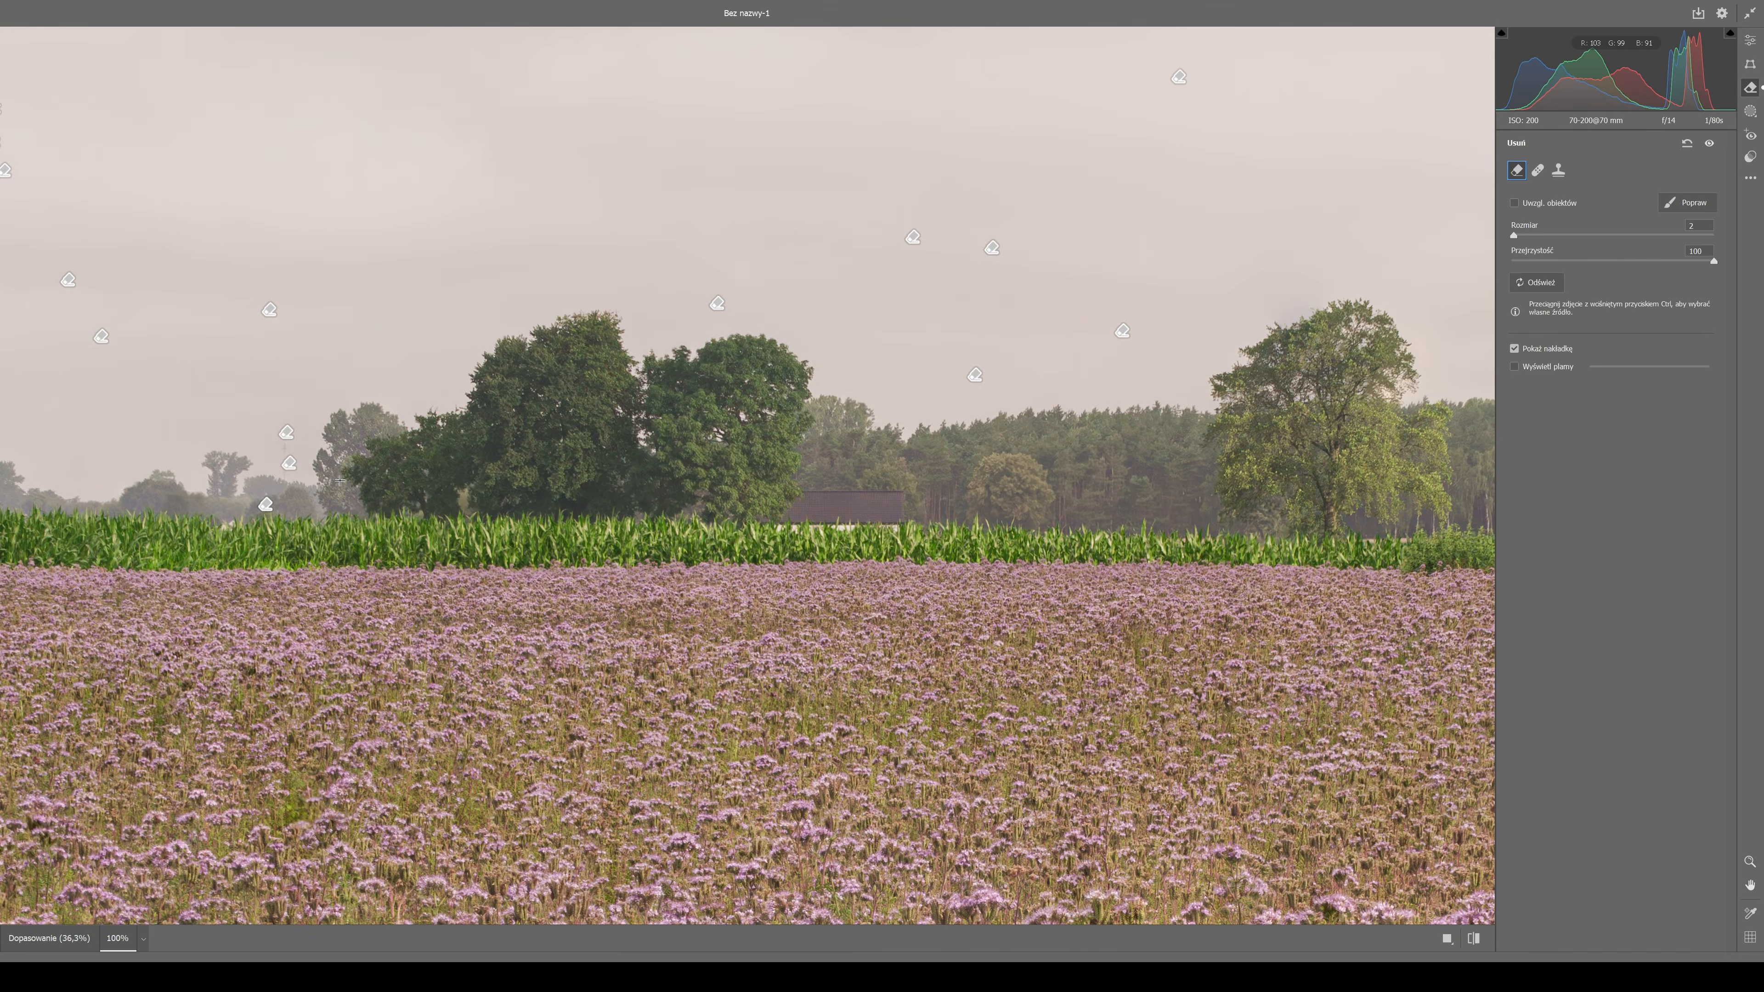
{"action": "scroll", "coordinate": [339, 480], "scroll_direction": "down", "scroll_amount": 3}
{"action": "left_click", "coordinate": [1708, 145]}
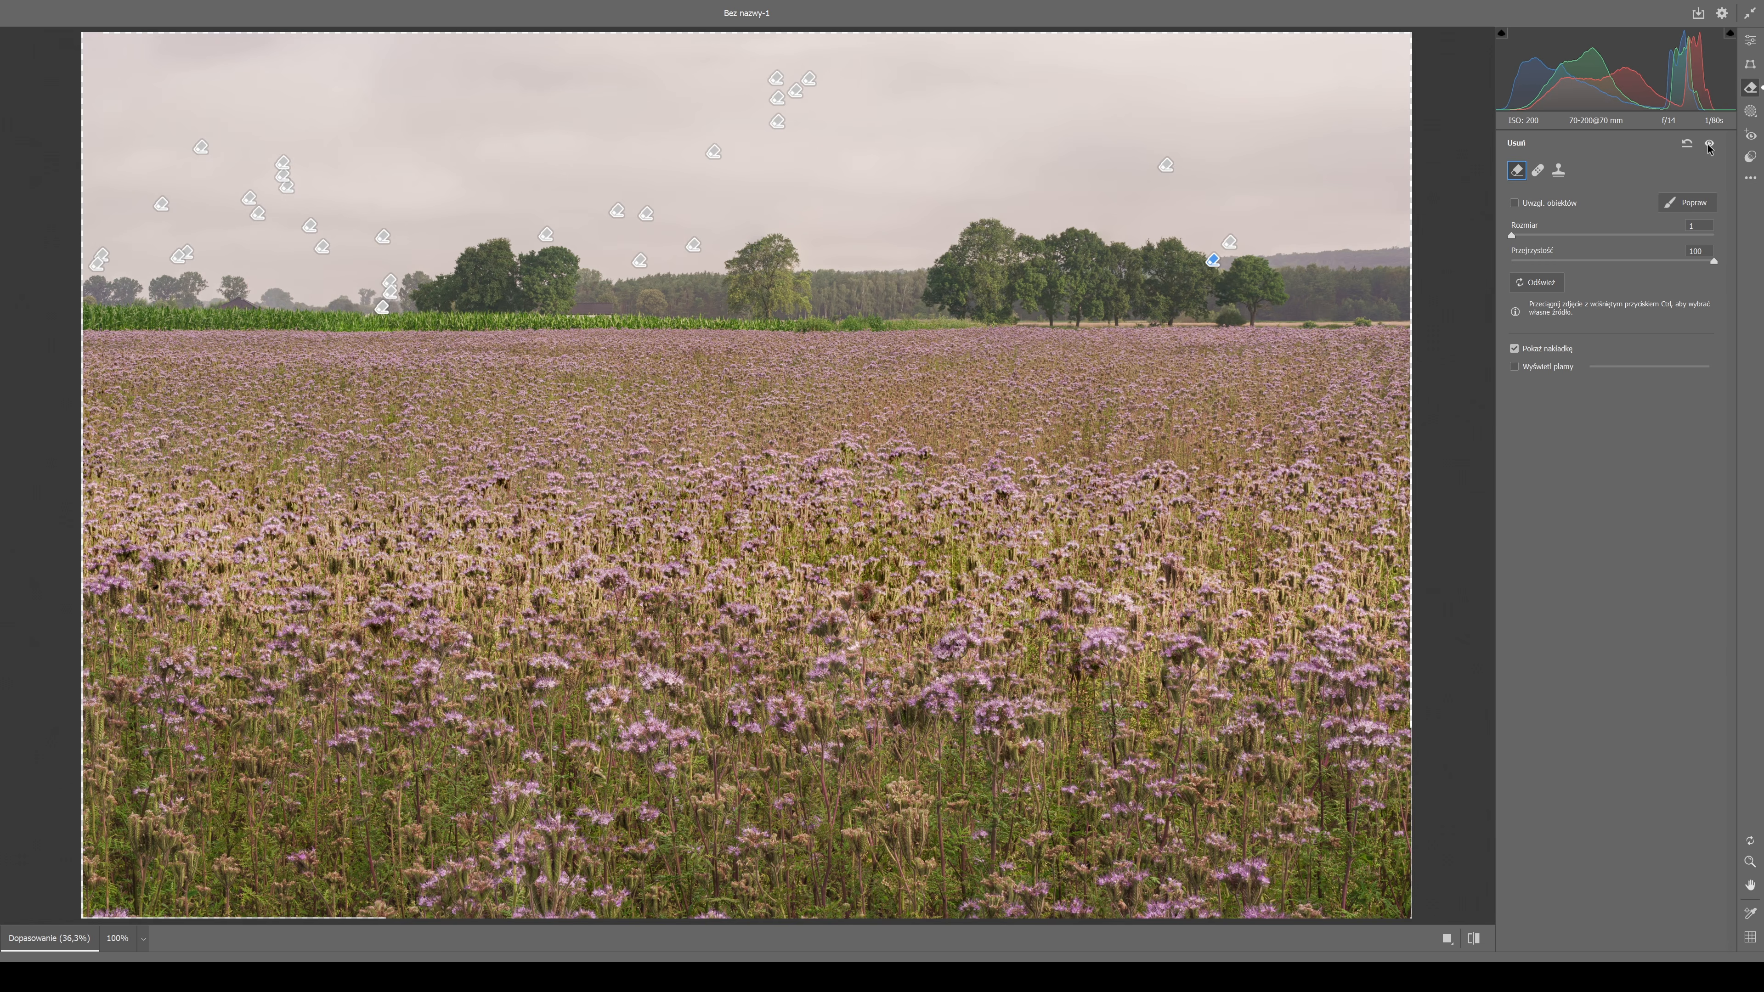
Tint the shadows blue and the midtones yellow with Color Grading.
{"action": "left_click", "coordinate": [1750, 41]}
{"action": "key", "text": "ctrl+plus"}
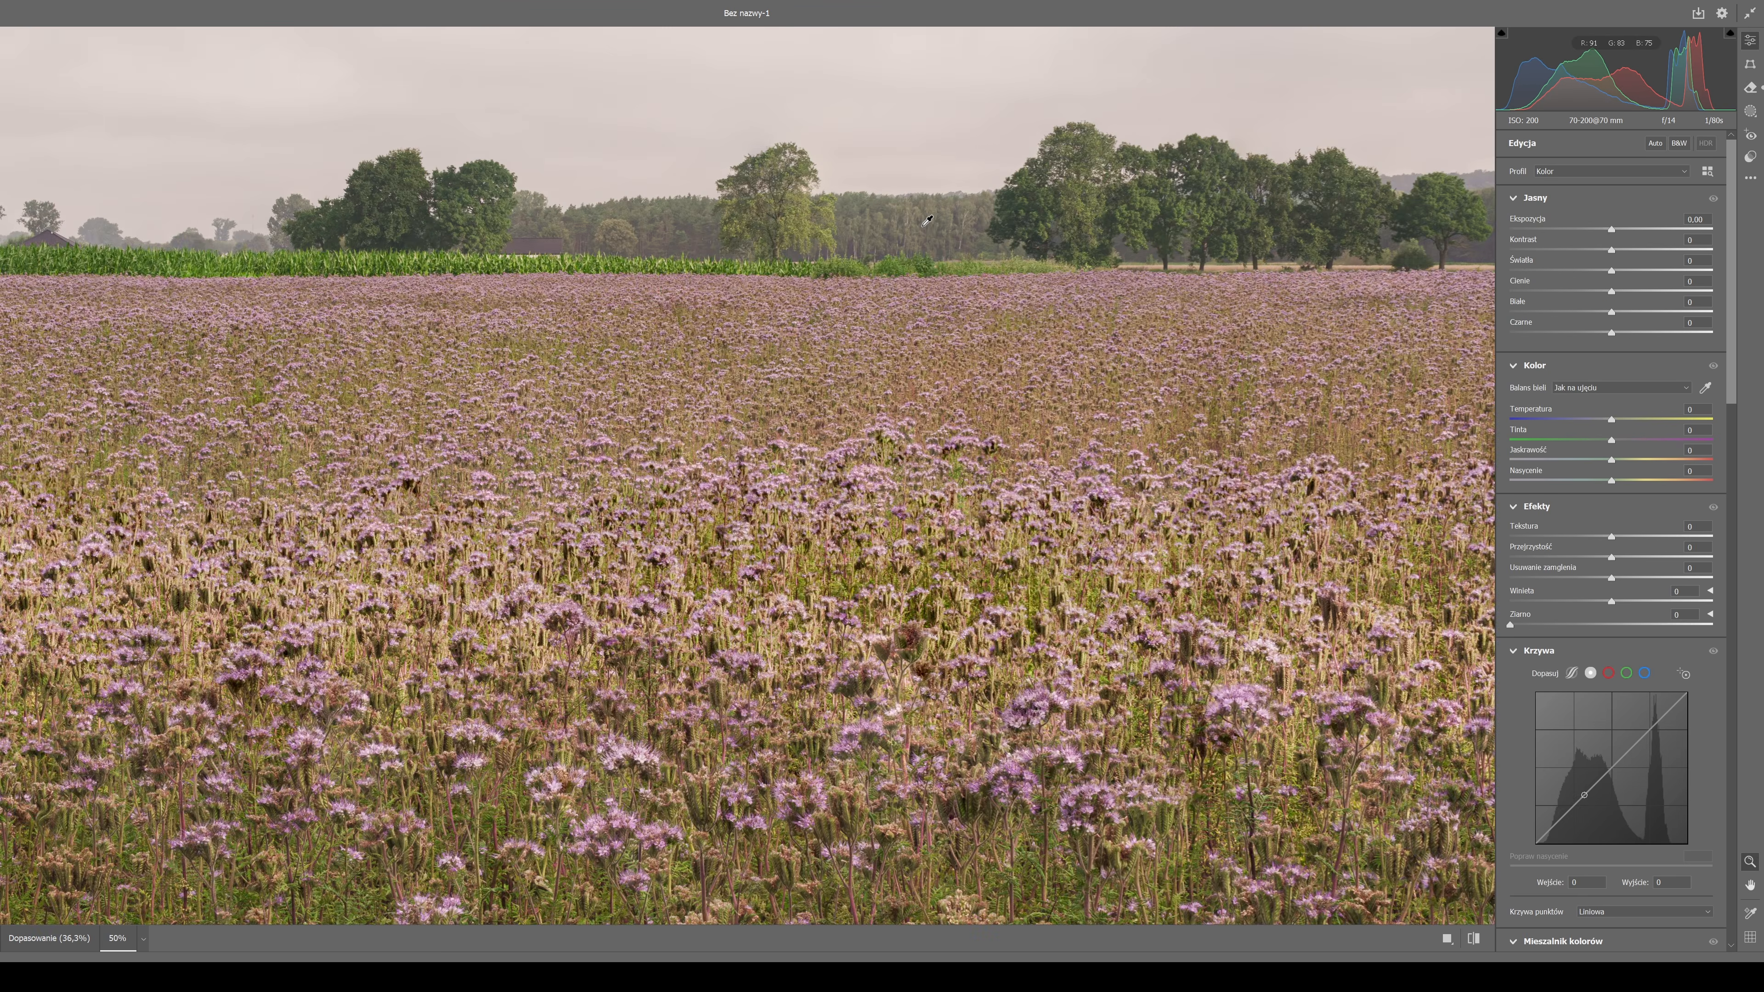
{"action": "key", "text": "ctrl+plus"}
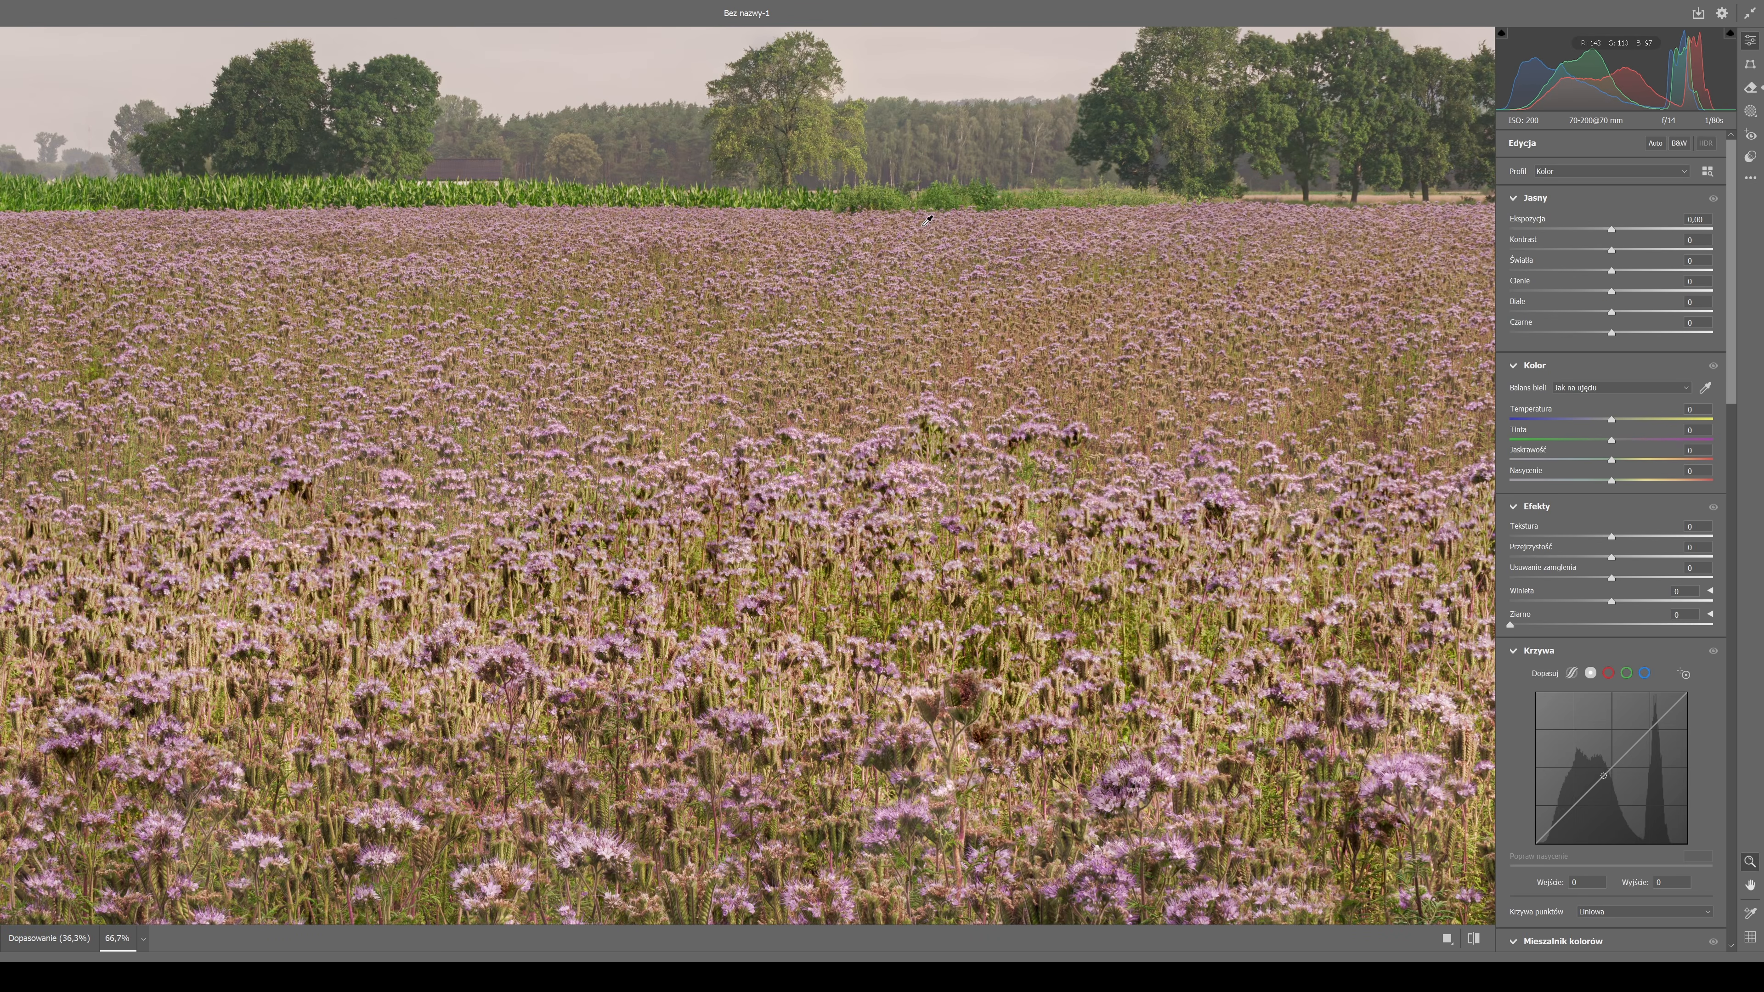
{"action": "key", "text": "ctrl+minus"}
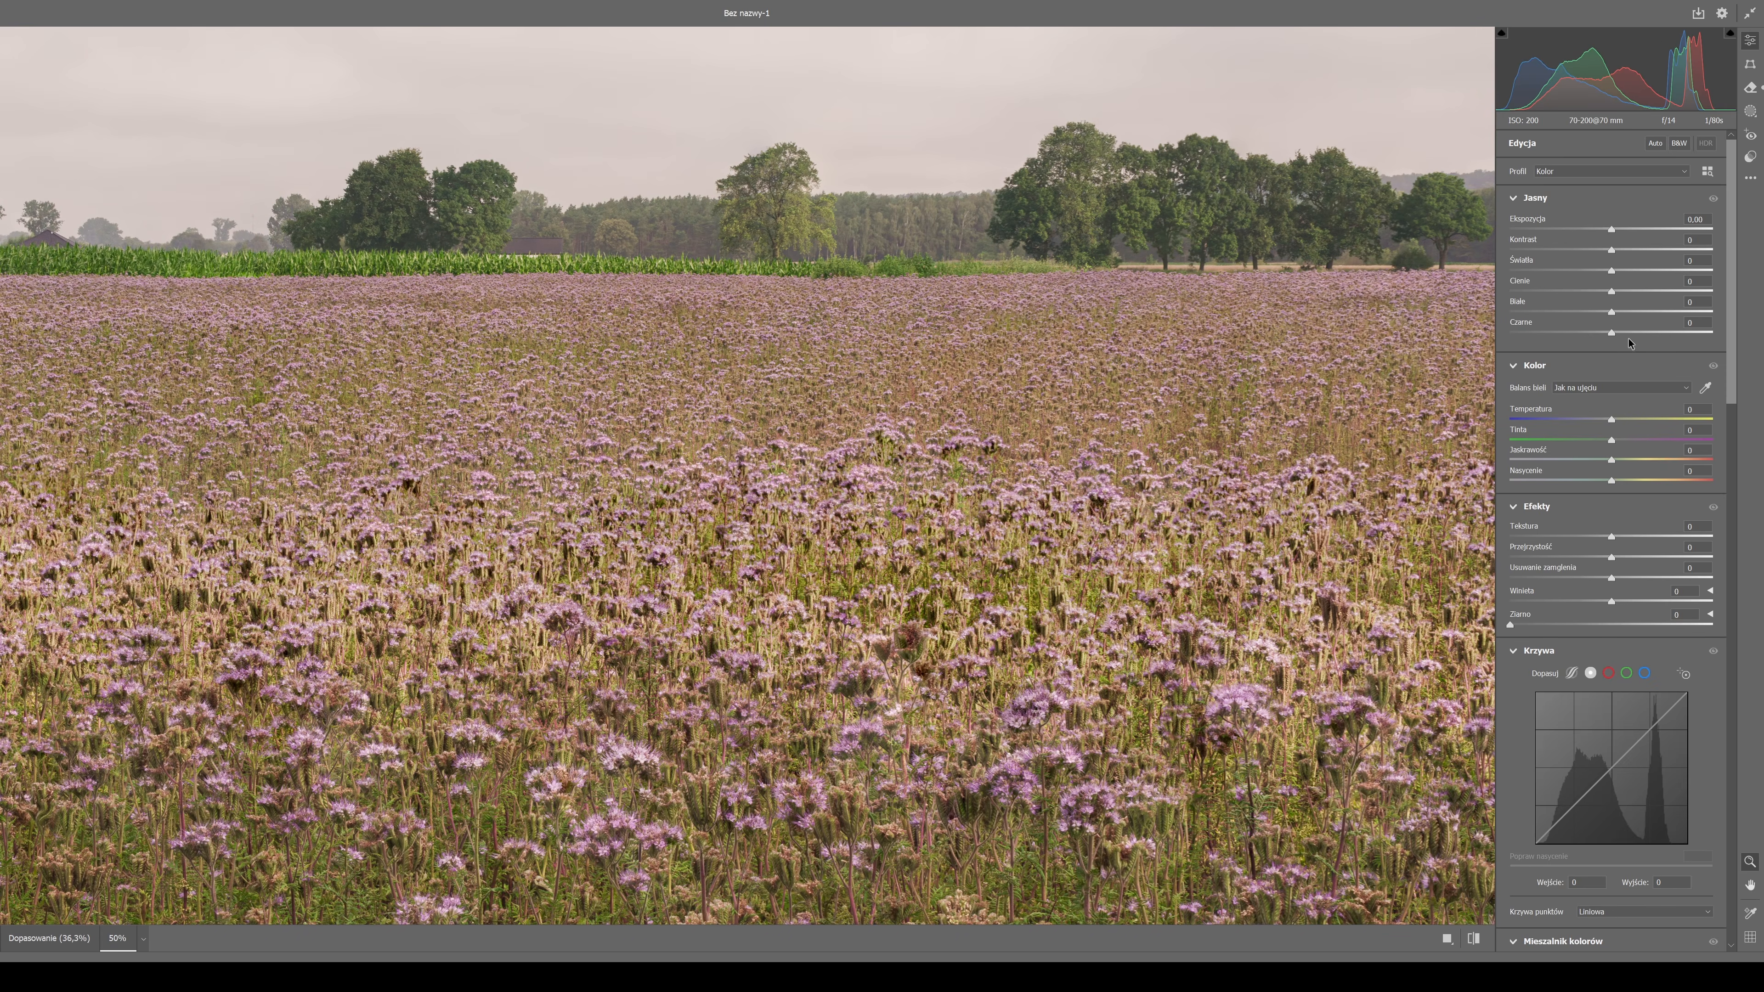
{"action": "left_click_drag", "start_coordinate": [1621, 420], "coordinate": [1612, 423]}
{"action": "scroll", "coordinate": [1601, 523], "scroll_direction": "down", "scroll_amount": 10}
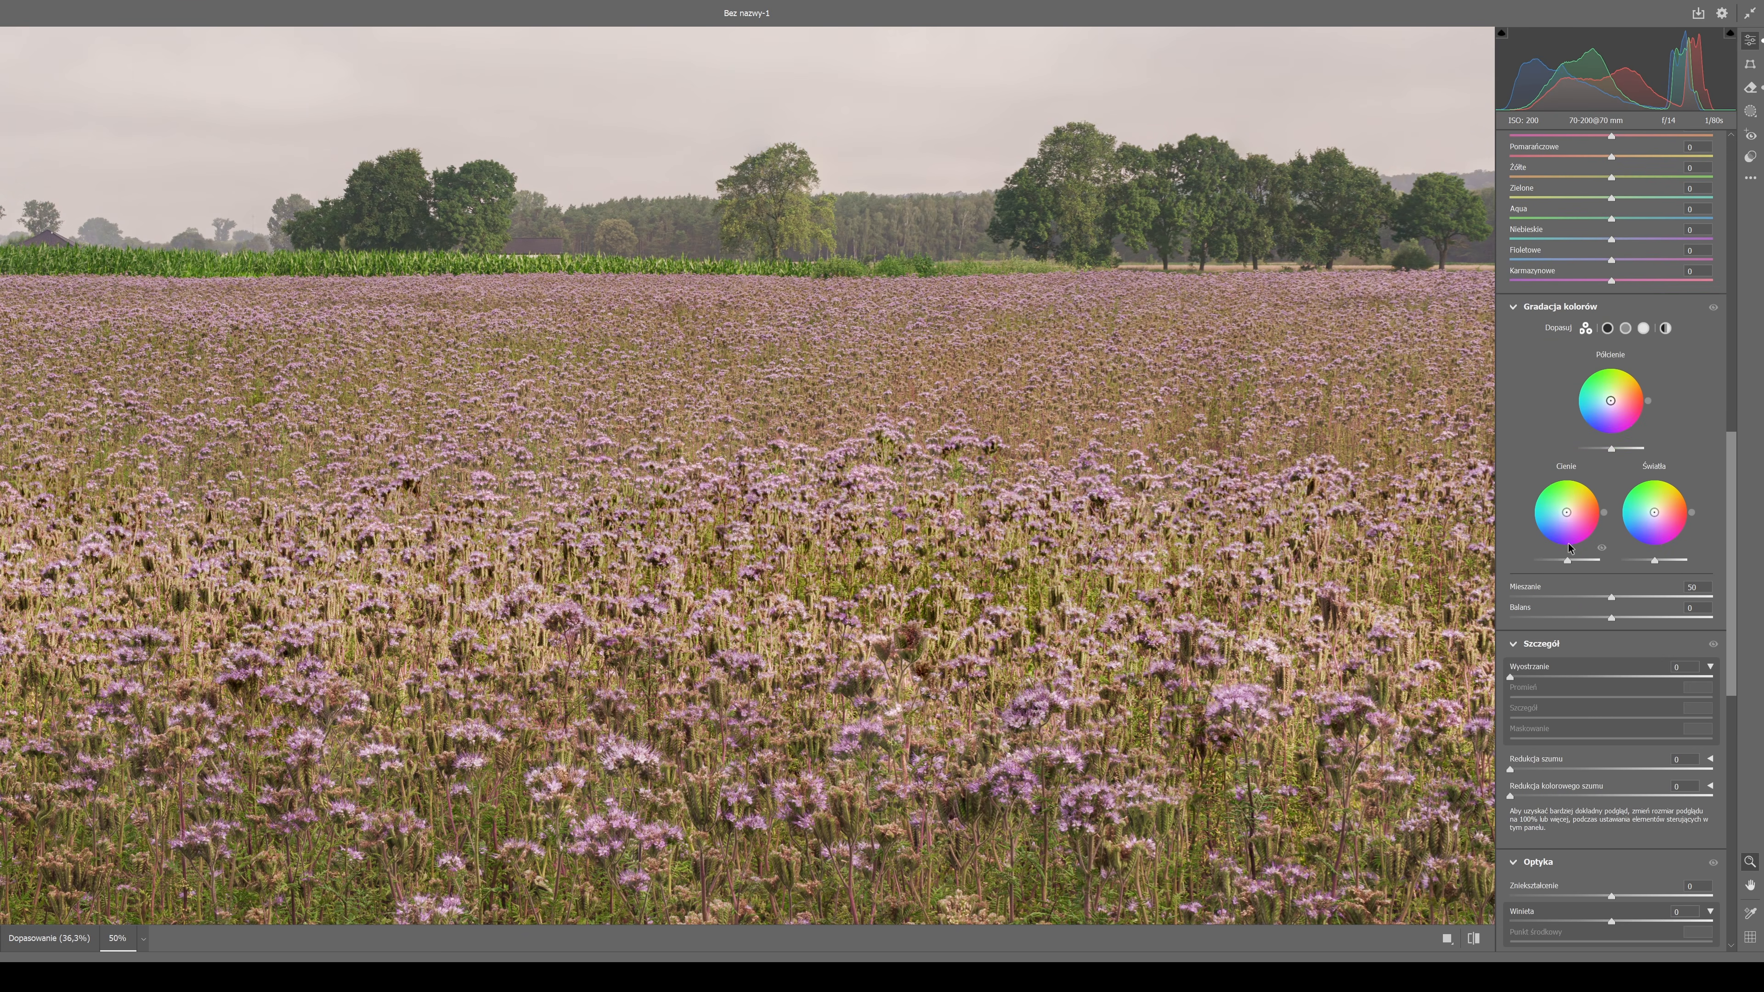
{"action": "left_click_drag", "start_coordinate": [1566, 521], "coordinate": [1561, 515]}
{"action": "left_click_drag", "start_coordinate": [1559, 522], "coordinate": [1562, 524]}
{"action": "left_click_drag", "start_coordinate": [1616, 414], "coordinate": [1637, 374]}
Tint the highlights cool blue with Color Grading and fine-tune their hue.
{"action": "left_click_drag", "start_coordinate": [1654, 513], "coordinate": [1642, 516]}
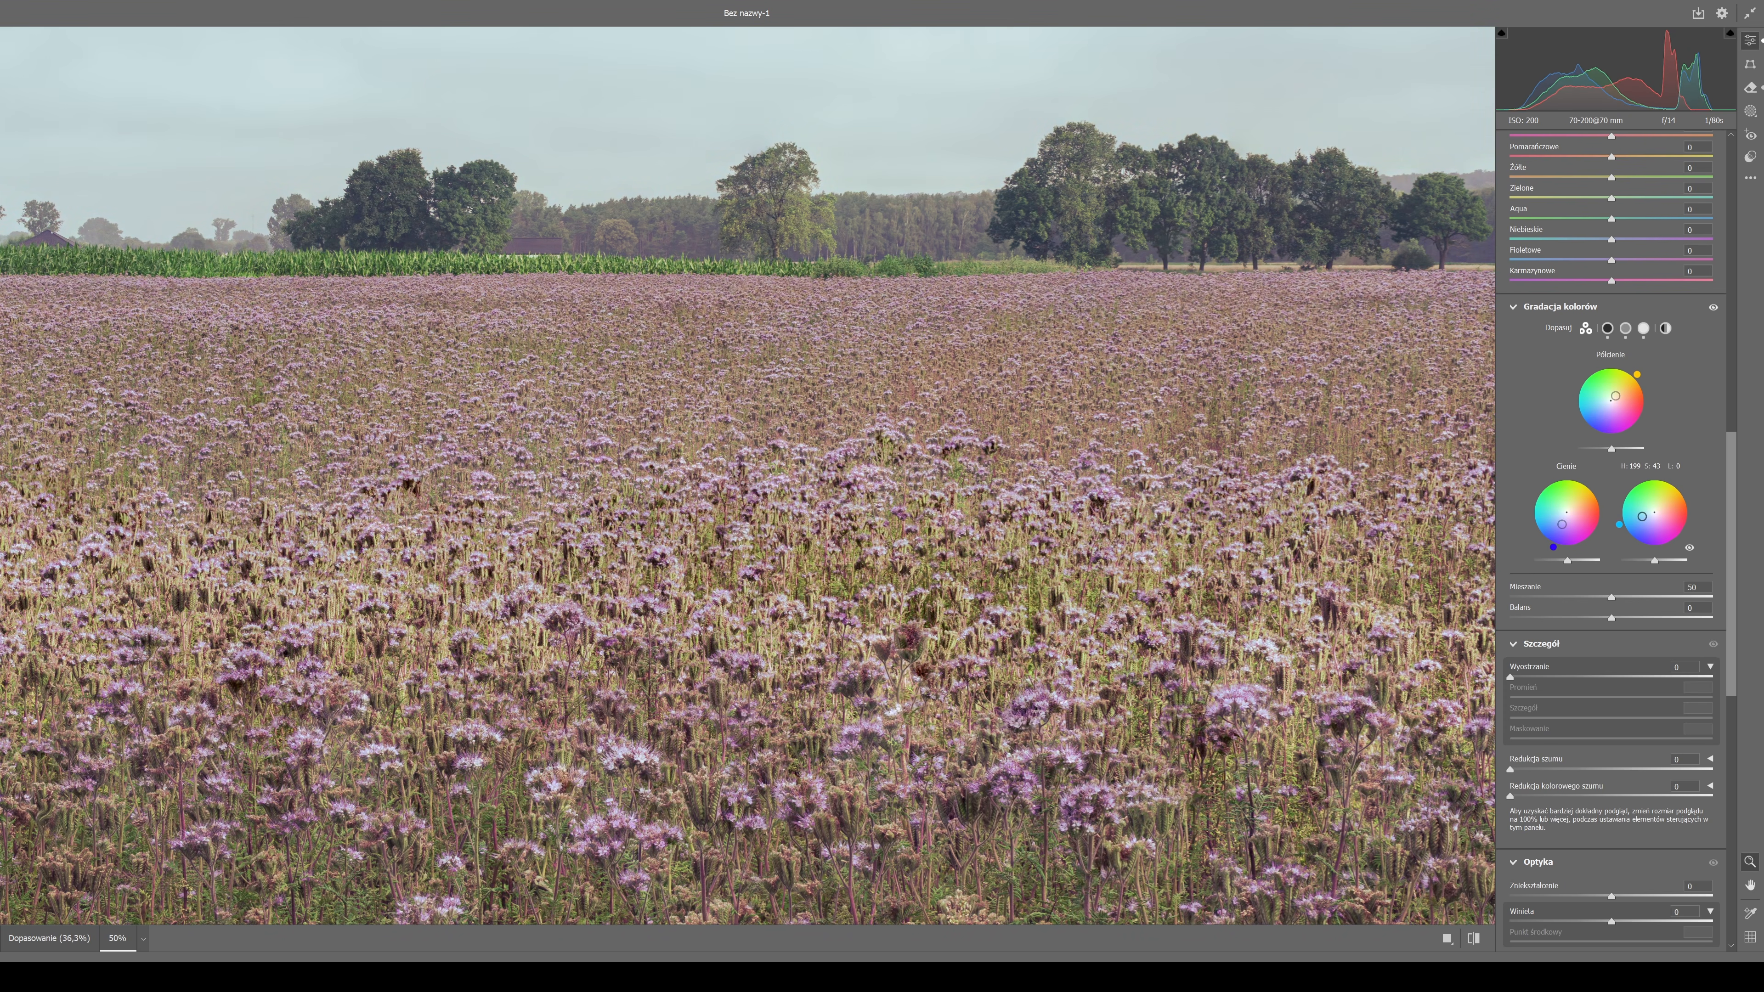
{"action": "left_click", "coordinate": [1617, 529]}
{"action": "key", "text": "ctrl+z"}
{"action": "left_click_drag", "start_coordinate": [1621, 526], "coordinate": [1625, 531]}
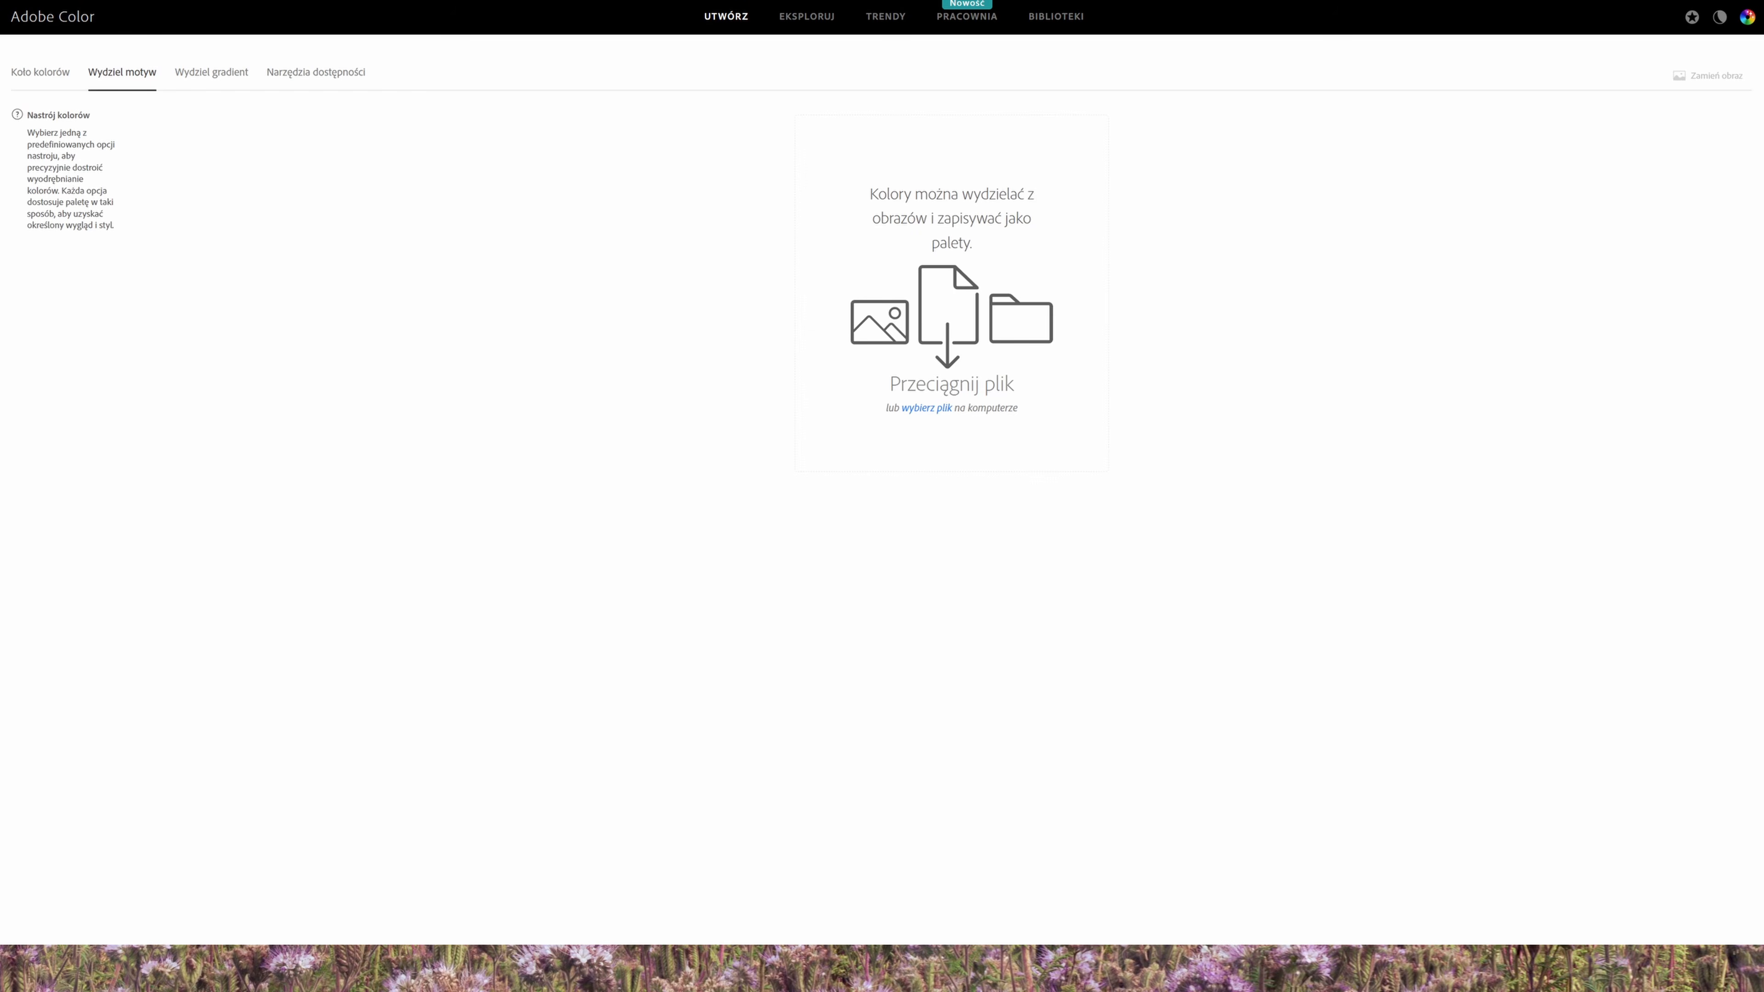
Load the graded photo into Adobe Color to extract its theme, and view the extracted colors on the color wheel.
{"action": "left_click_drag", "start_coordinate": [149, 531], "coordinate": [958, 464]}
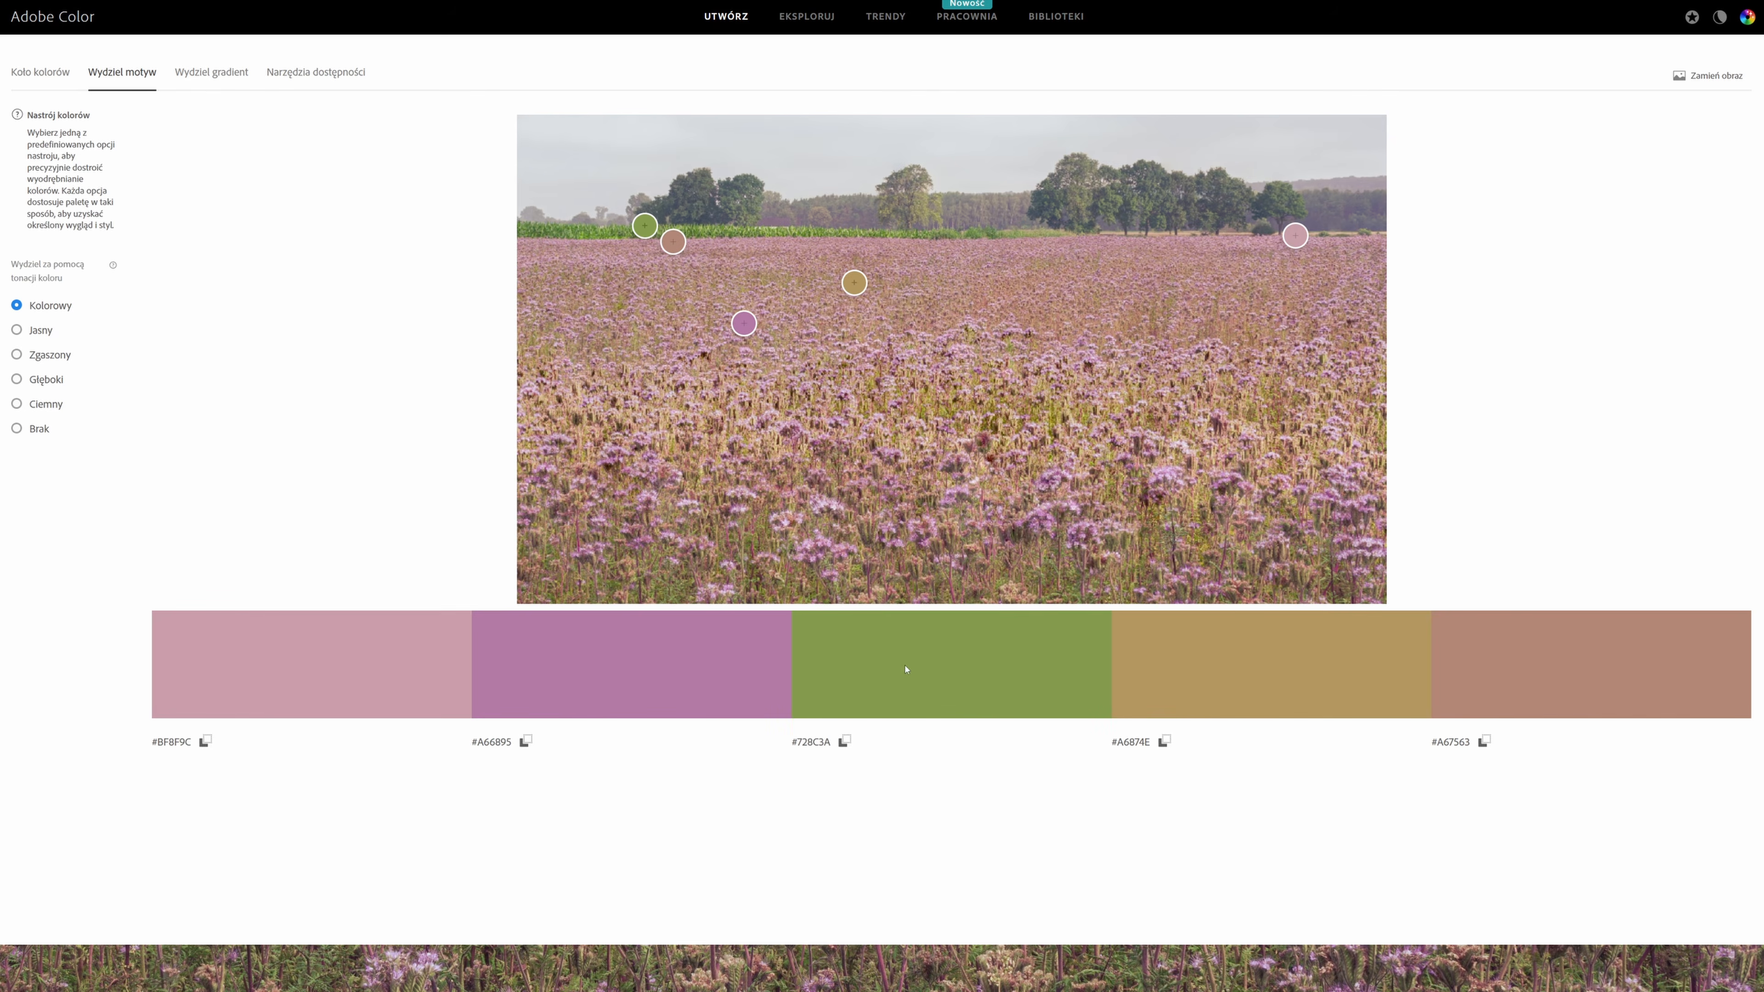
{"action": "left_click", "coordinate": [35, 75]}
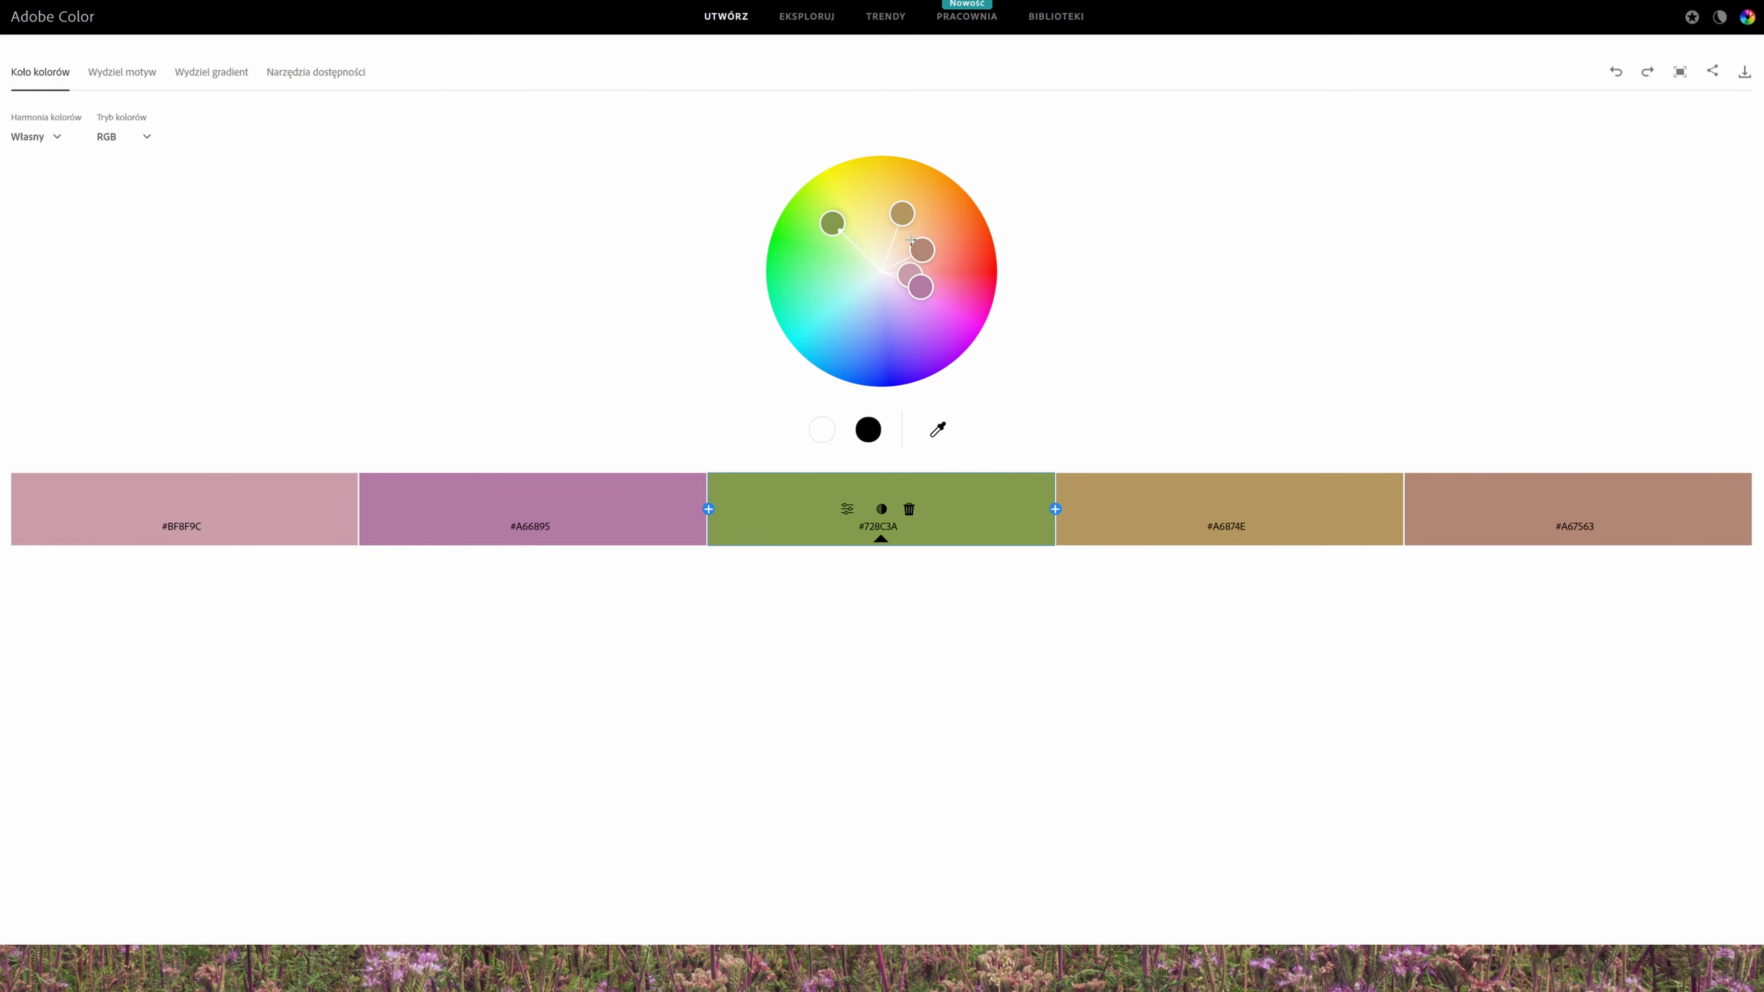
{"action": "left_click", "coordinate": [127, 74]}
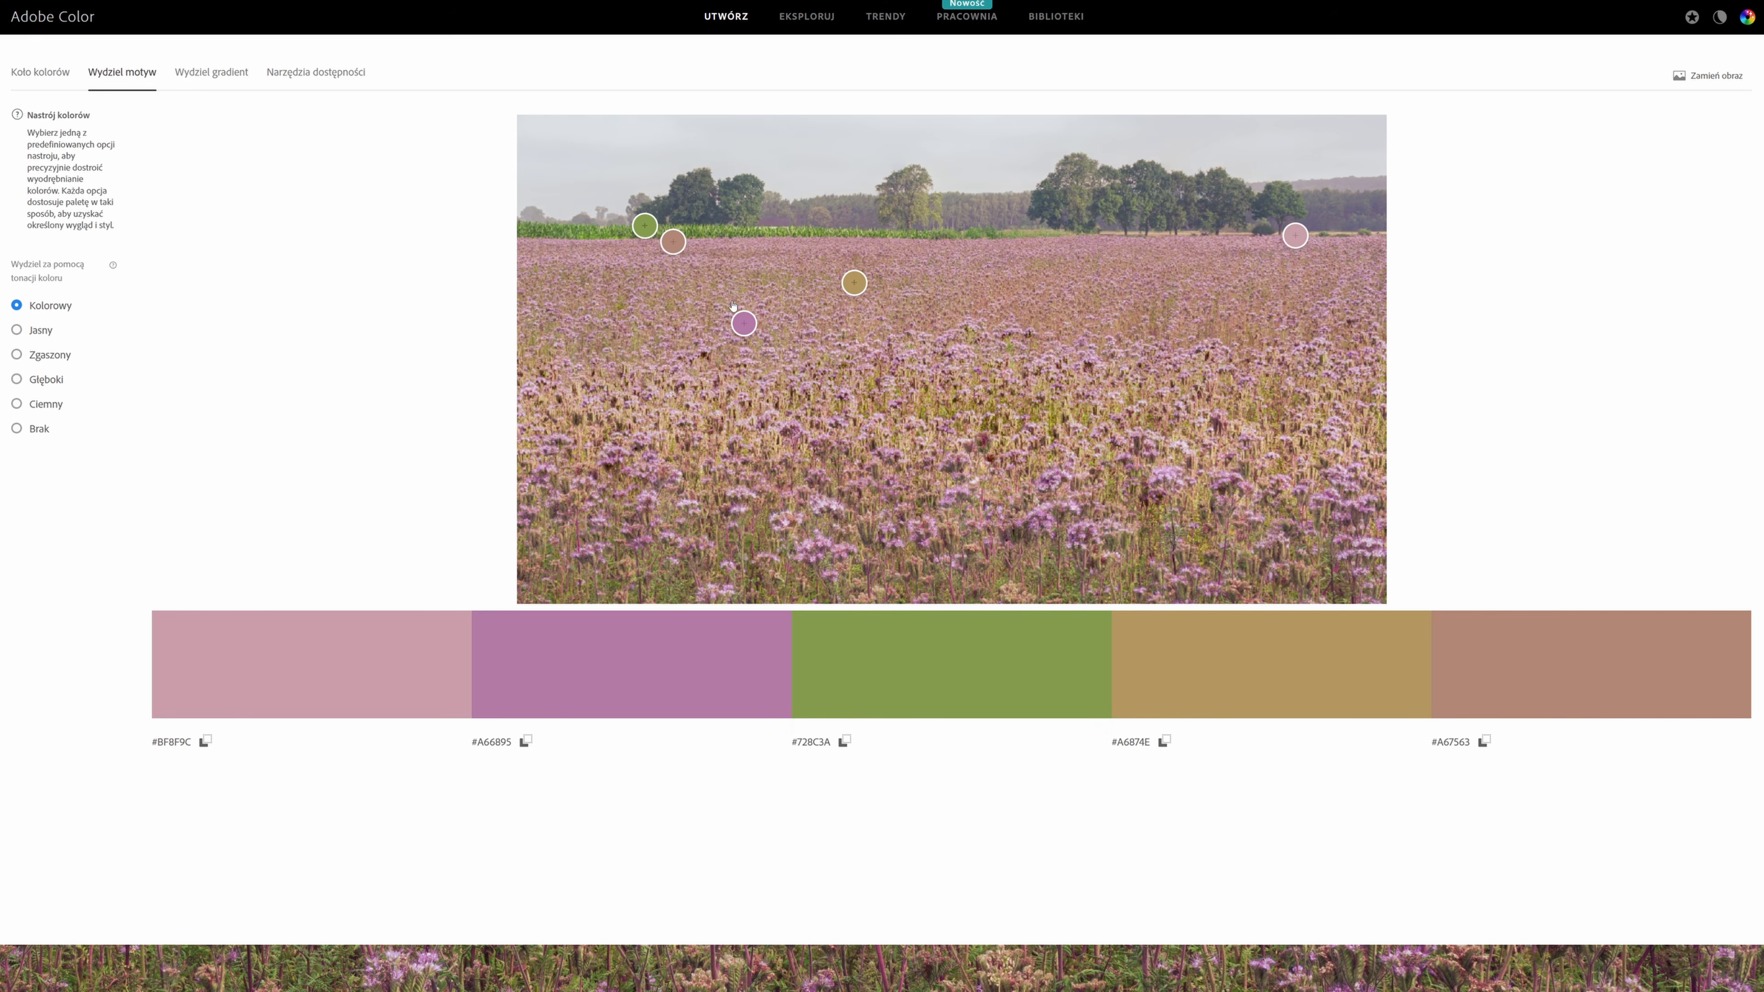
Move the brown color sample of the extracted theme onto the sky, check the palette on the color wheel, and reposition the samples.
{"action": "left_click_drag", "start_coordinate": [672, 240], "coordinate": [827, 149]}
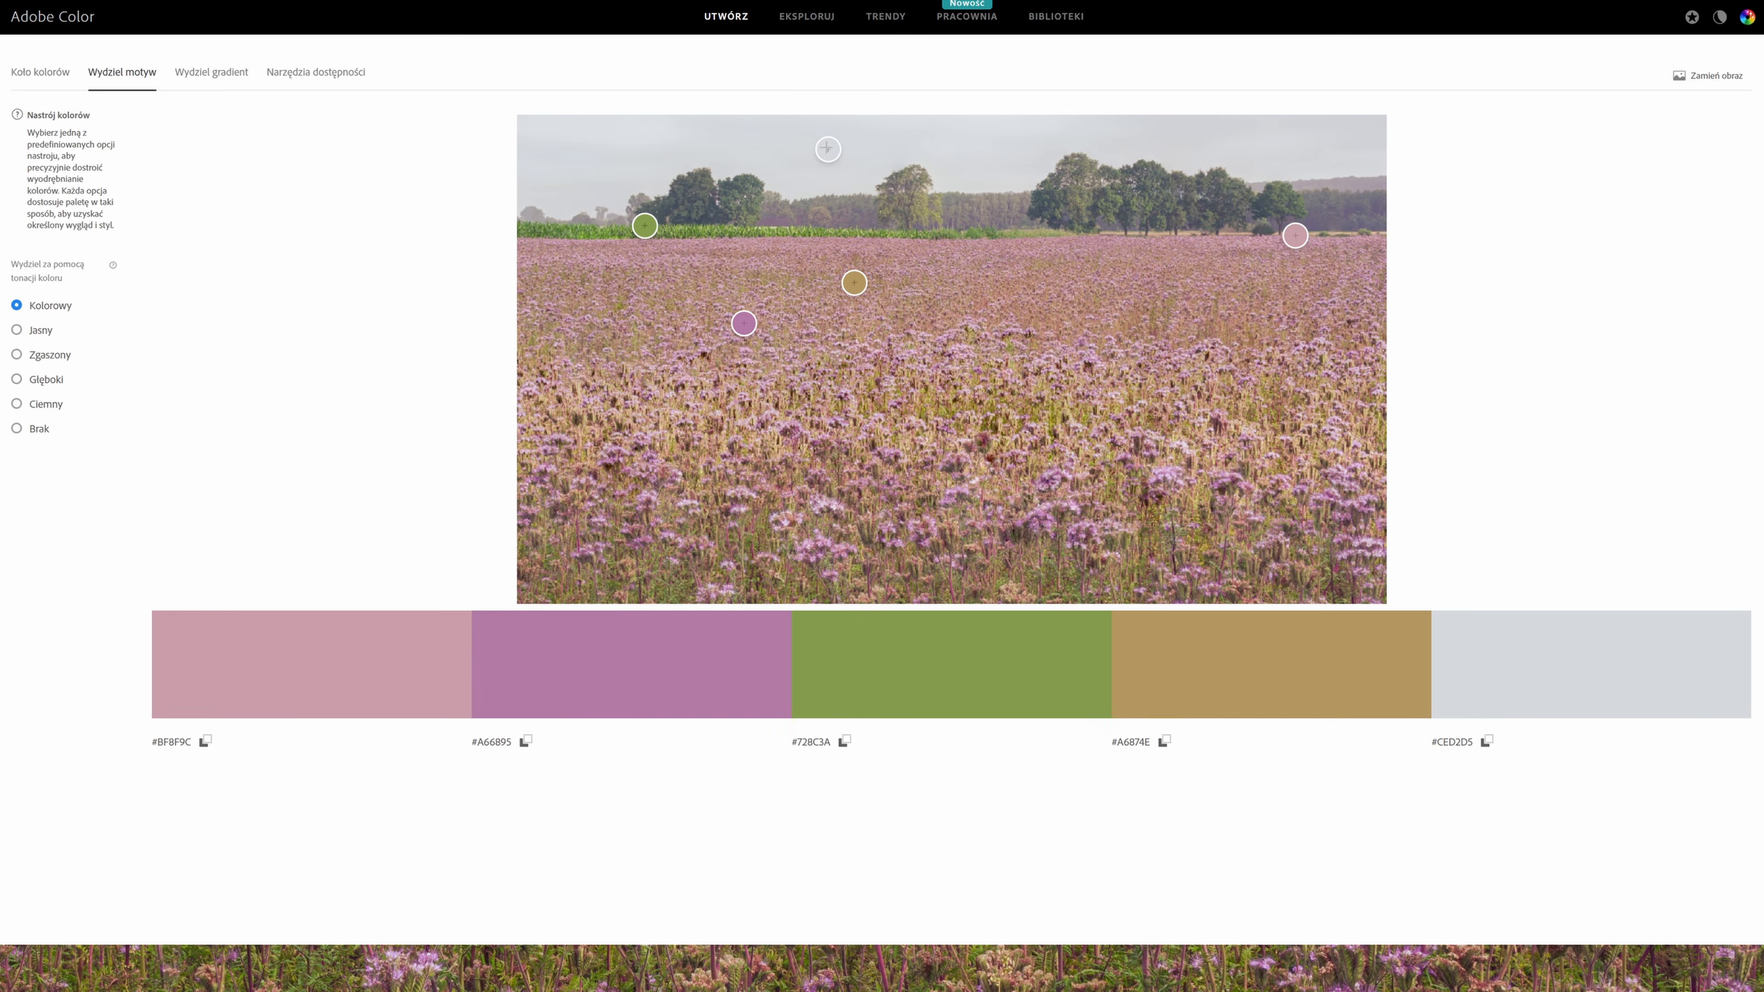
{"action": "left_click", "coordinate": [74, 82]}
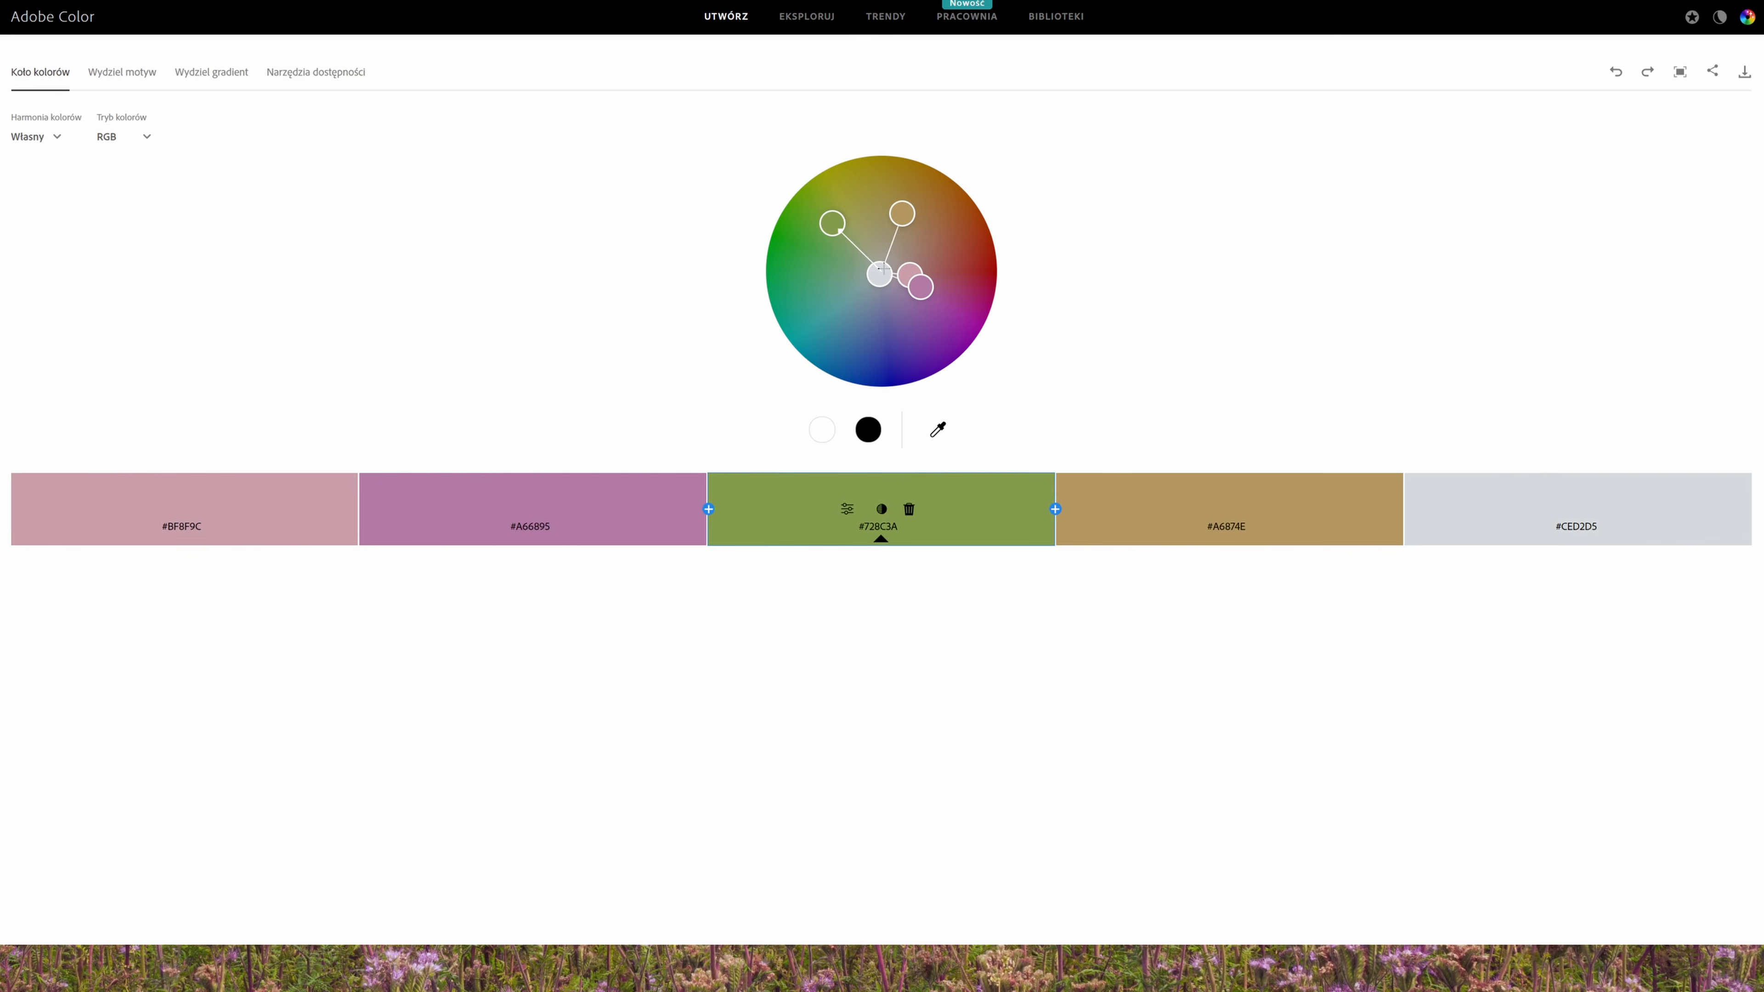
{"action": "left_click", "coordinate": [126, 73]}
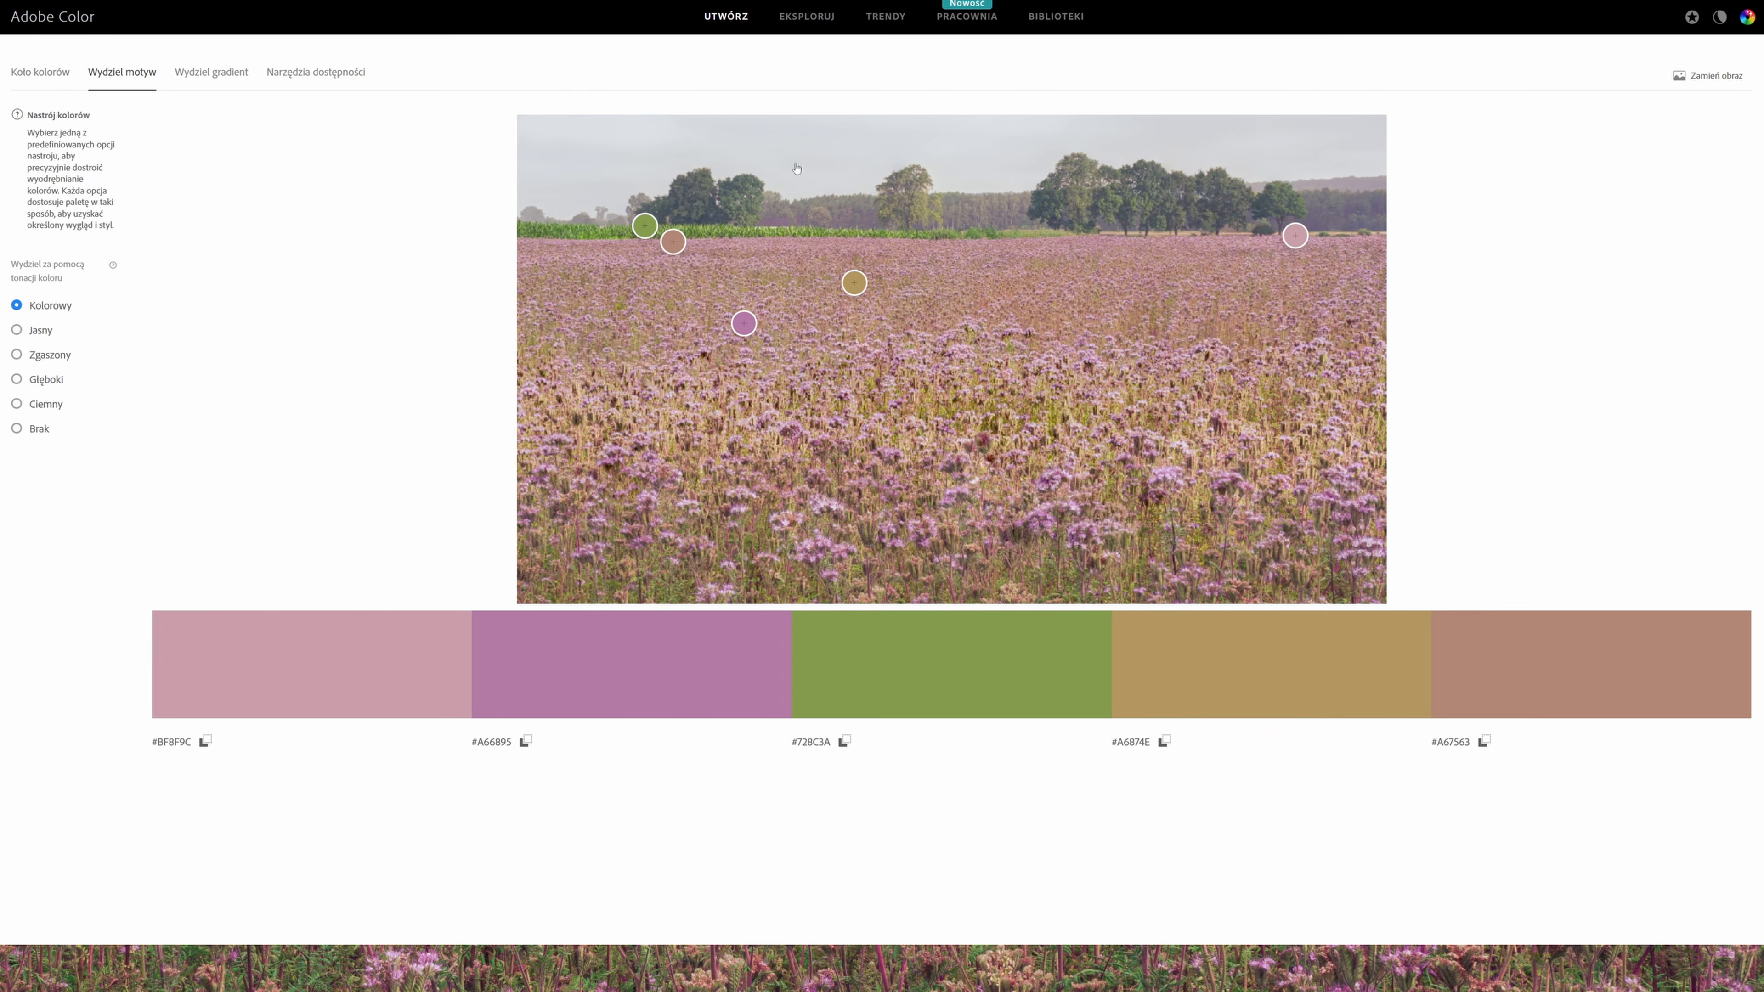
{"action": "left_click_drag", "start_coordinate": [672, 240], "coordinate": [588, 188]}
{"action": "left_click_drag", "start_coordinate": [855, 282], "coordinate": [850, 252]}
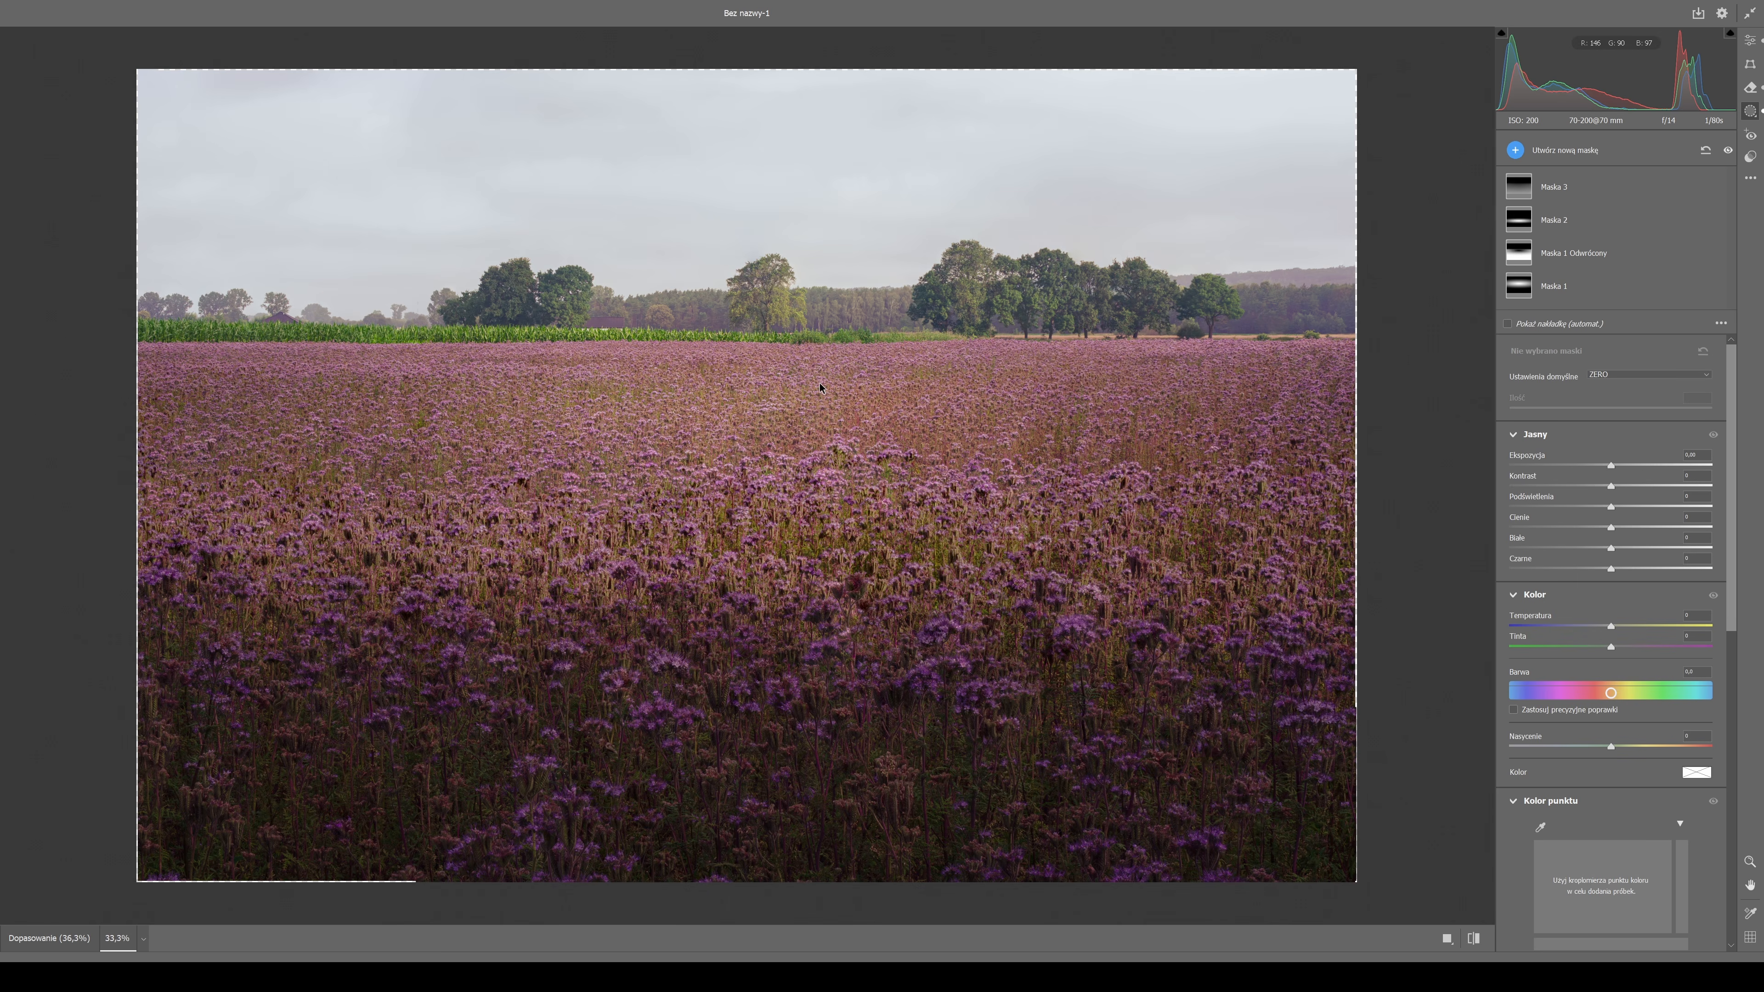
Switch back to Camera Raw and create a new mask that selects the sky.
{"action": "scroll", "coordinate": [819, 382], "scroll_direction": "up", "scroll_amount": 1}
{"action": "key", "text": "ctrl+minus"}
{"action": "key", "text": "ctrl+plus"}
{"action": "key", "text": "ctrl+minus"}
{"action": "key", "text": "ctrl+plus"}
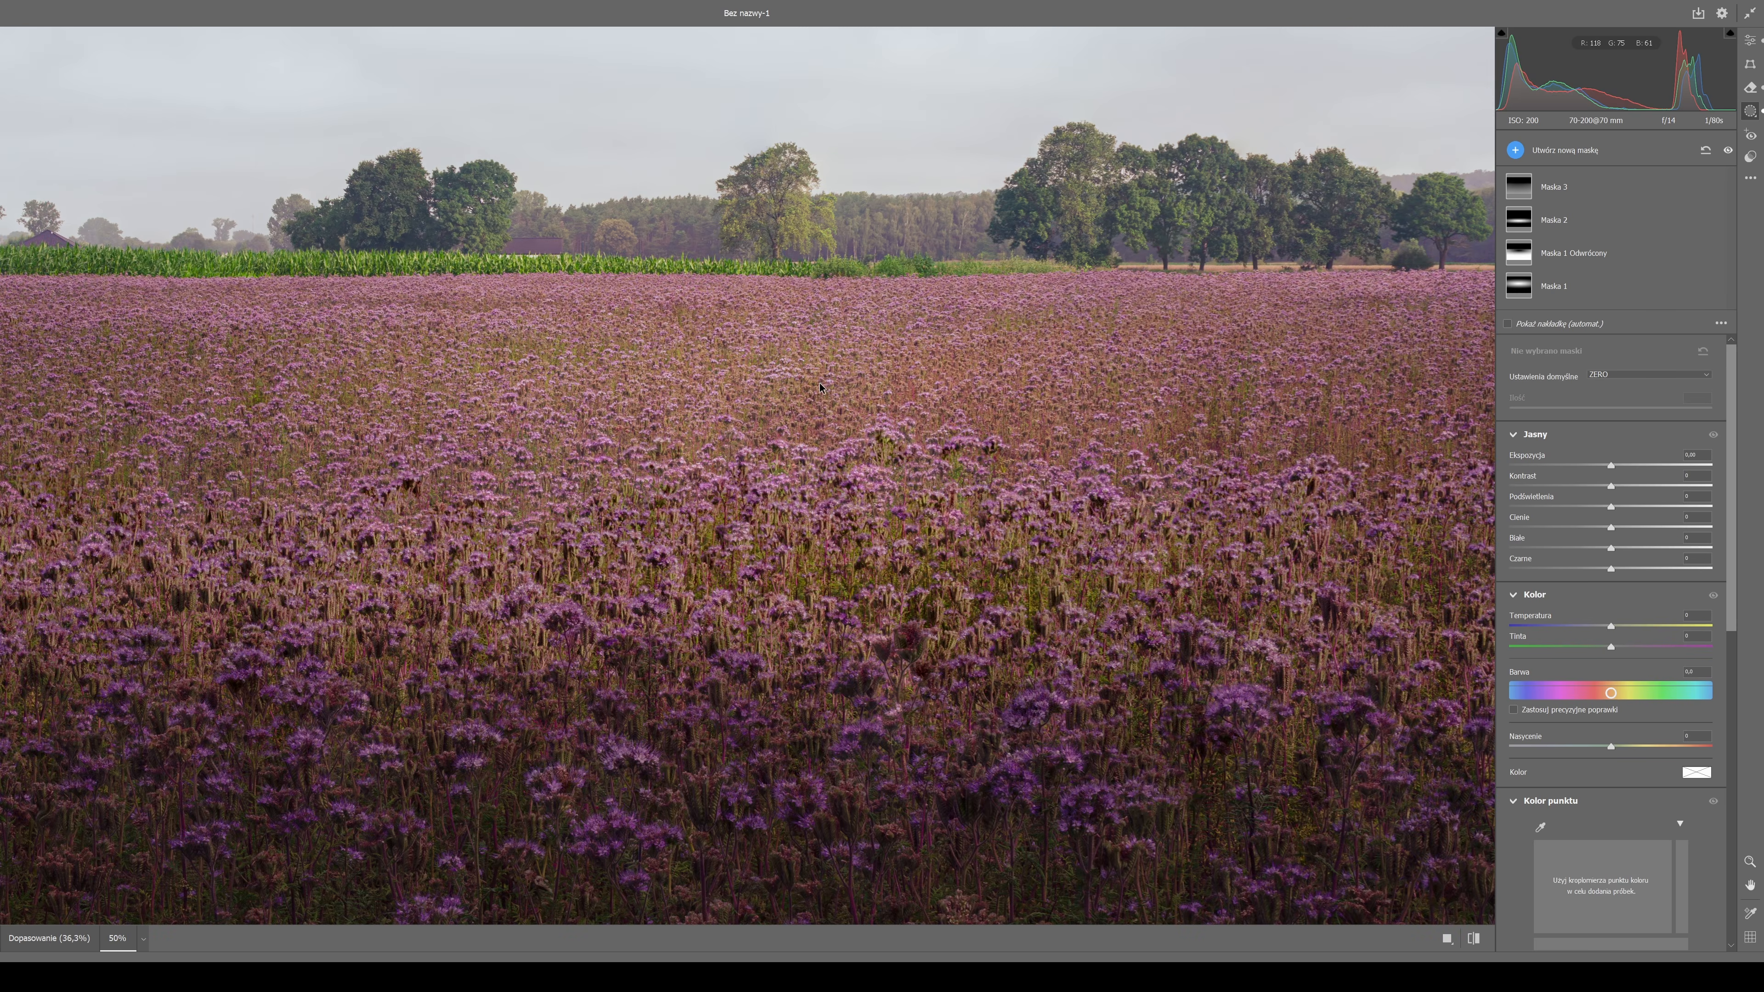
{"action": "left_click_drag", "start_coordinate": [819, 383], "coordinate": [684, 575]}
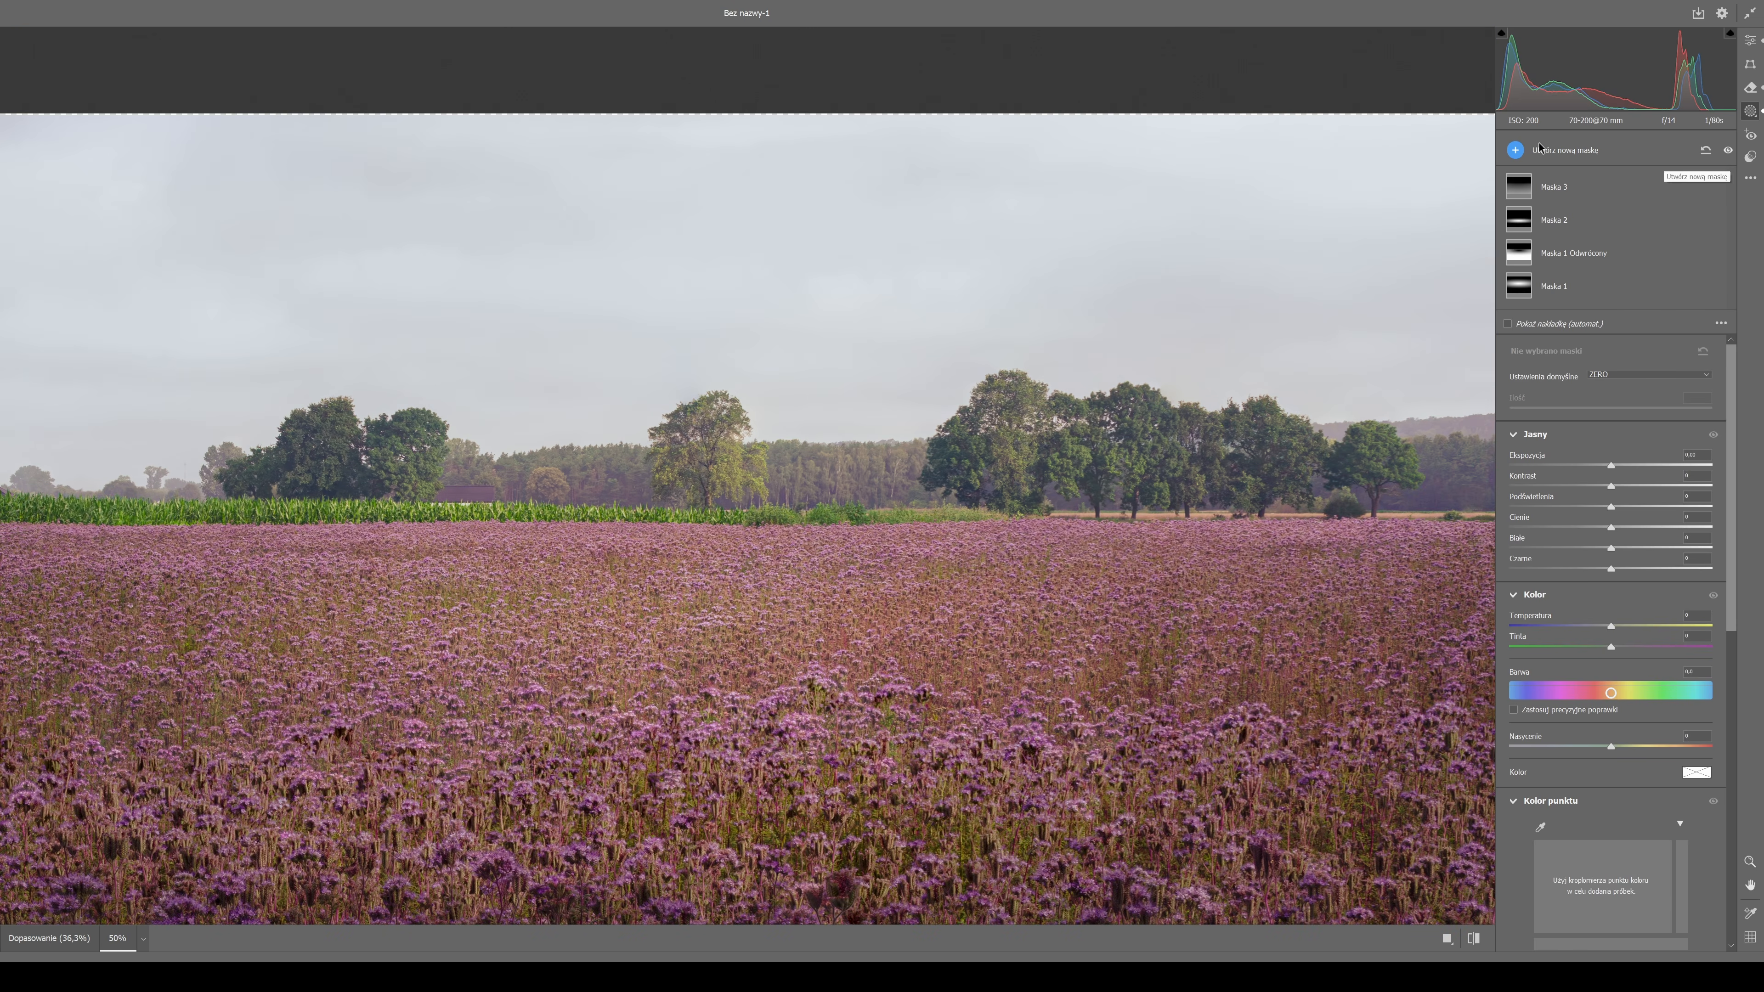
{"action": "left_click", "coordinate": [1528, 151]}
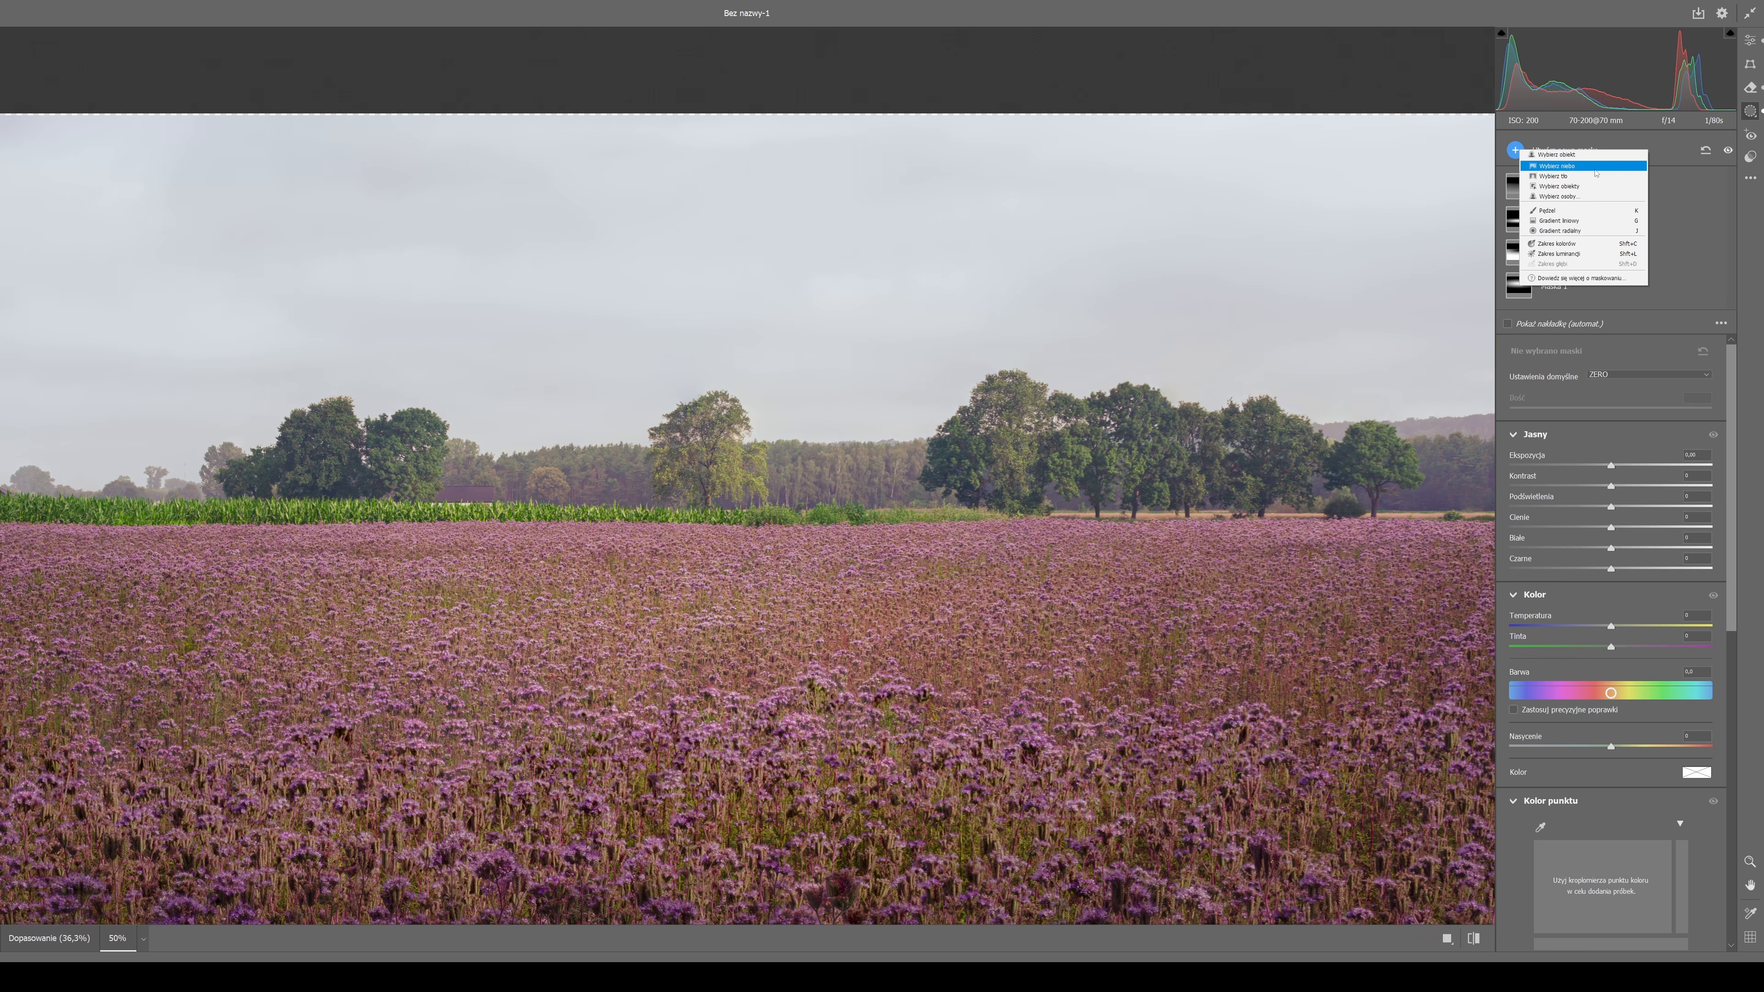
{"action": "left_click", "coordinate": [1555, 166]}
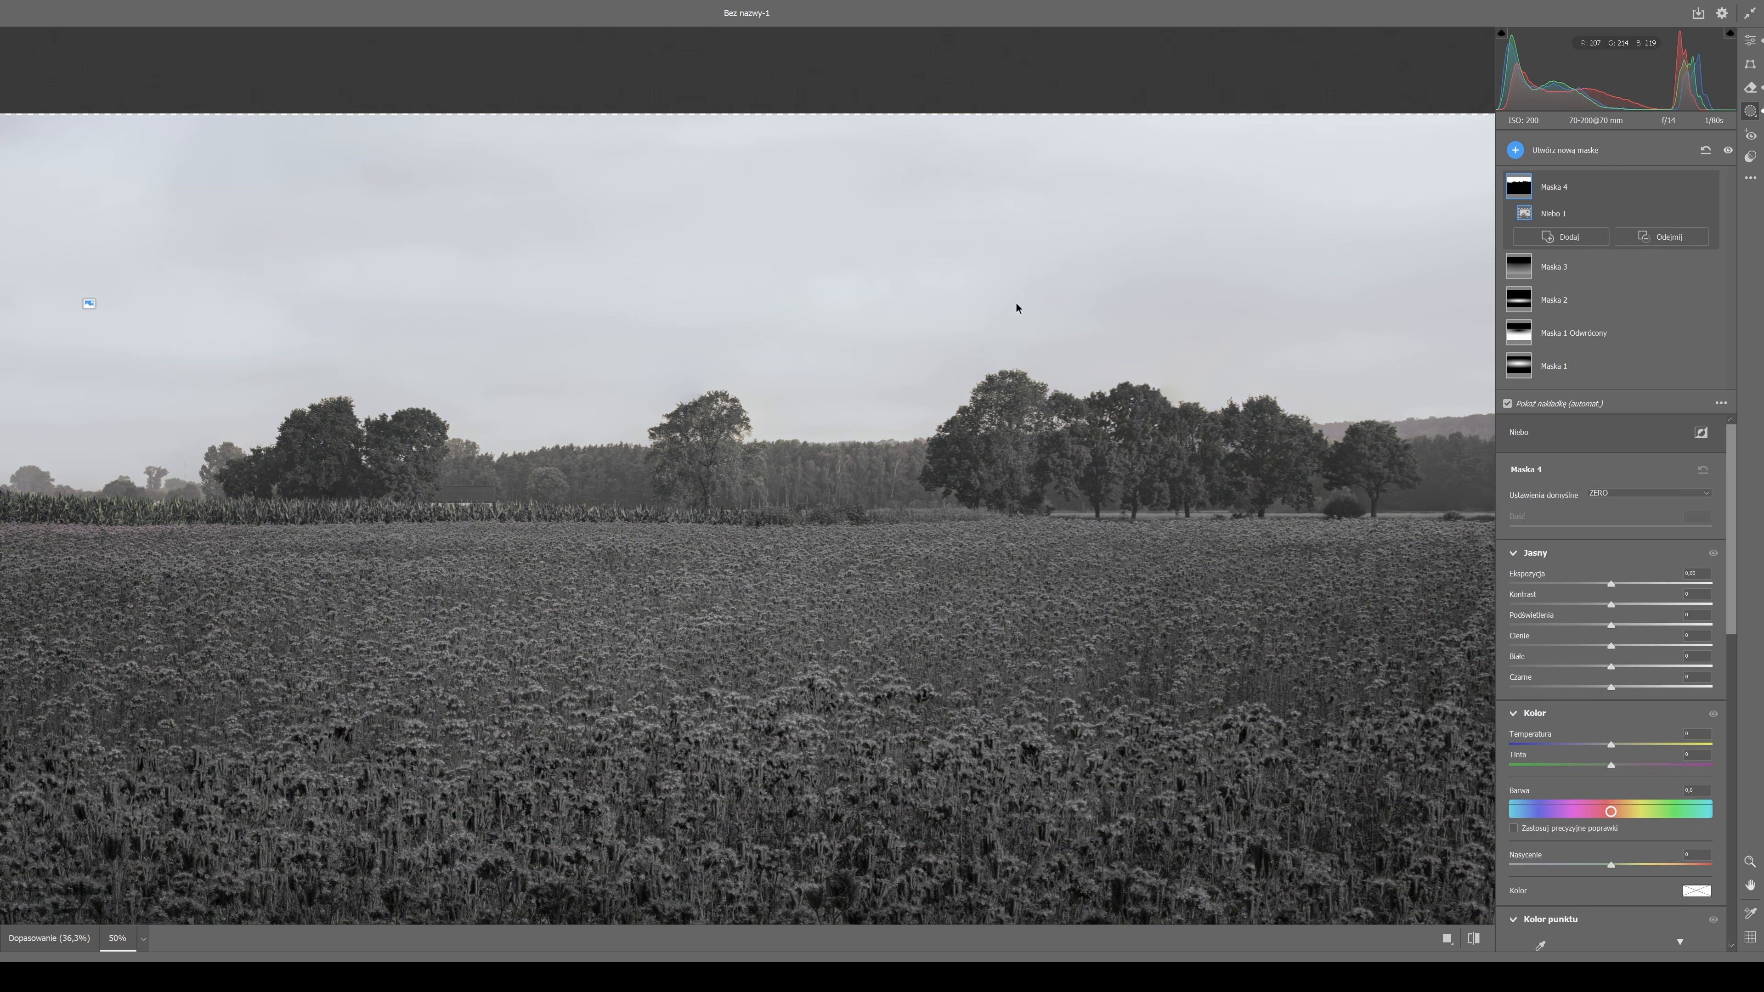
Cool the masked sky with a lower temperature and slightly higher tint, and raise its exposure slightly.
{"action": "left_click_drag", "start_coordinate": [1610, 584], "coordinate": [1593, 584]}
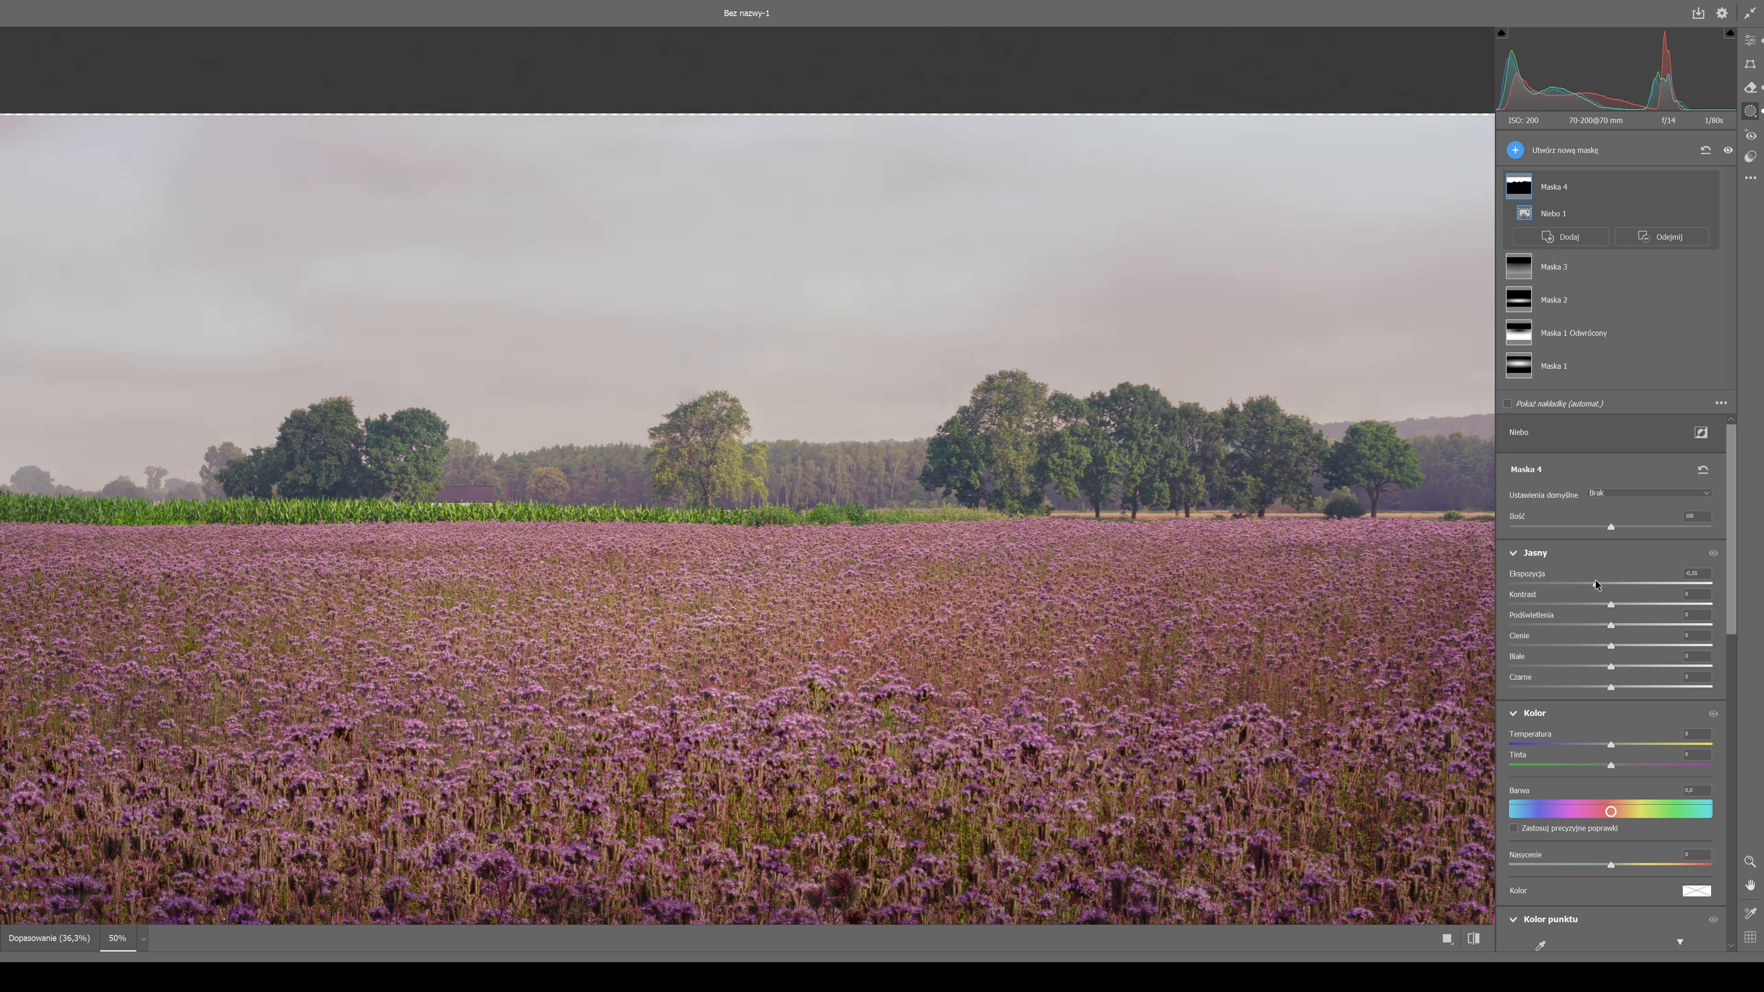
{"action": "key", "text": "ctrl+minus"}
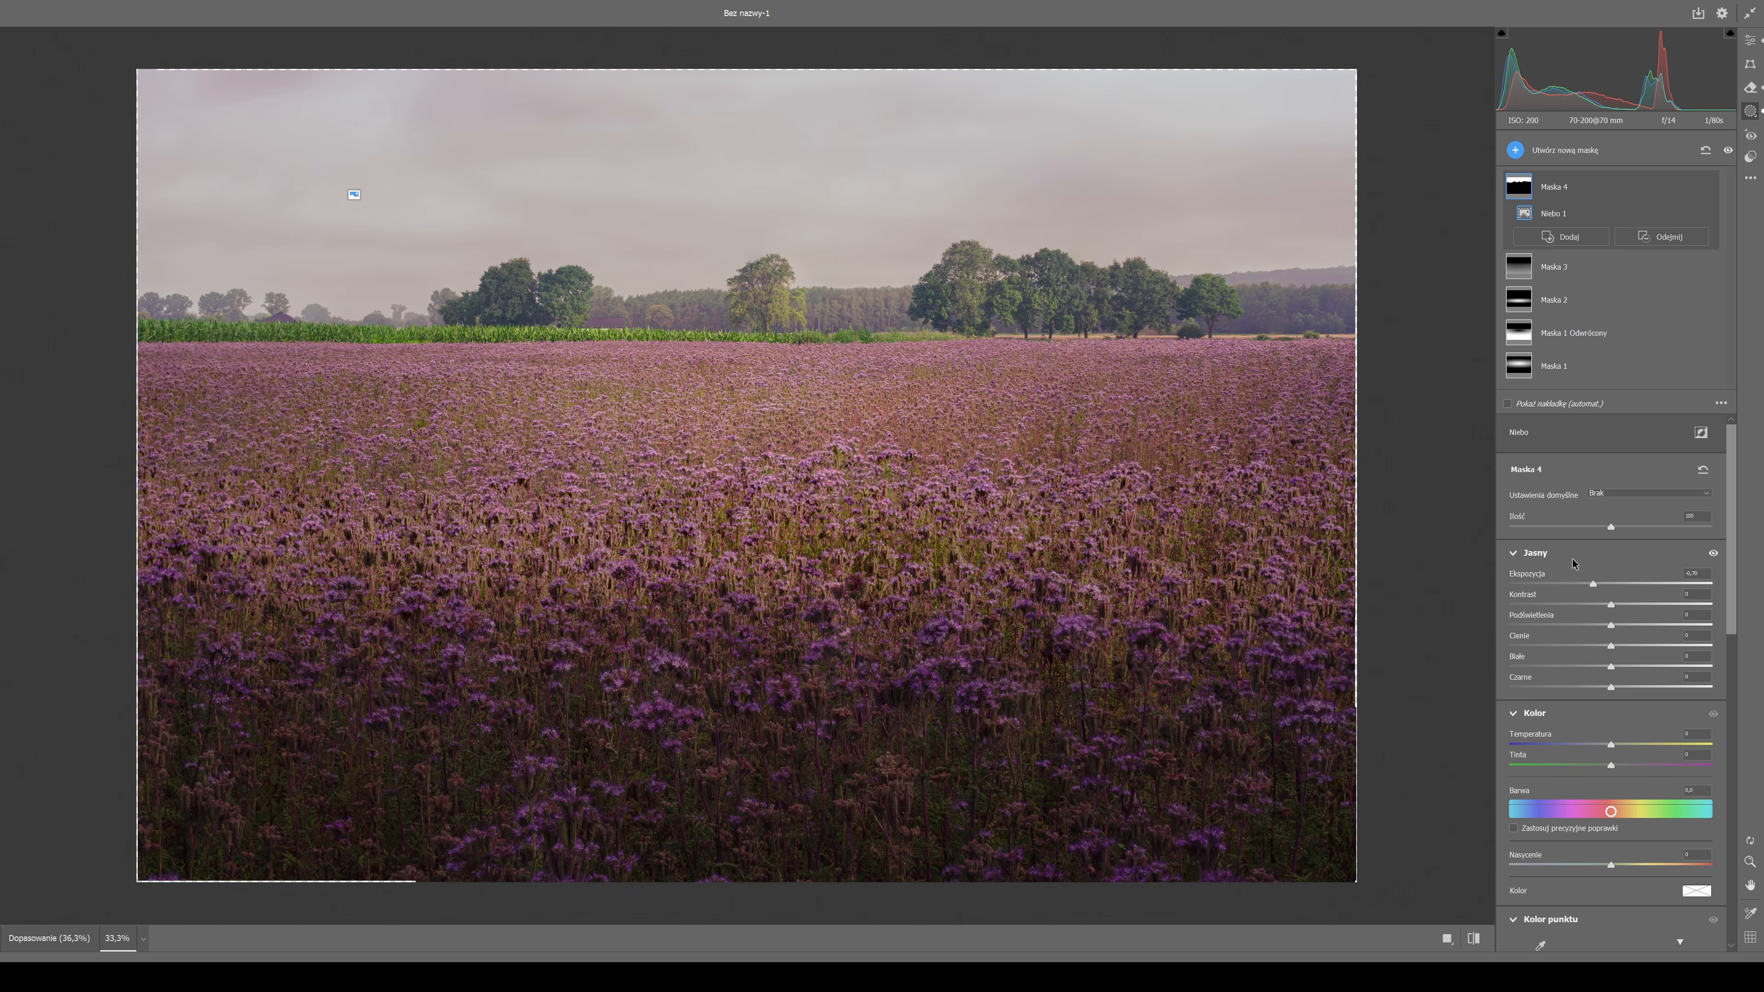
{"action": "left_click_drag", "start_coordinate": [1610, 764], "coordinate": [1605, 767]}
{"action": "double_click", "coordinate": [1605, 765]}
{"action": "mouse_move", "coordinate": [1611, 745]}
{"action": "left_mouse_down"}
{"action": "mouse_move", "coordinate": [1585, 746]}
{"action": "mouse_move", "coordinate": [1612, 763]}
{"action": "left_mouse_up"}
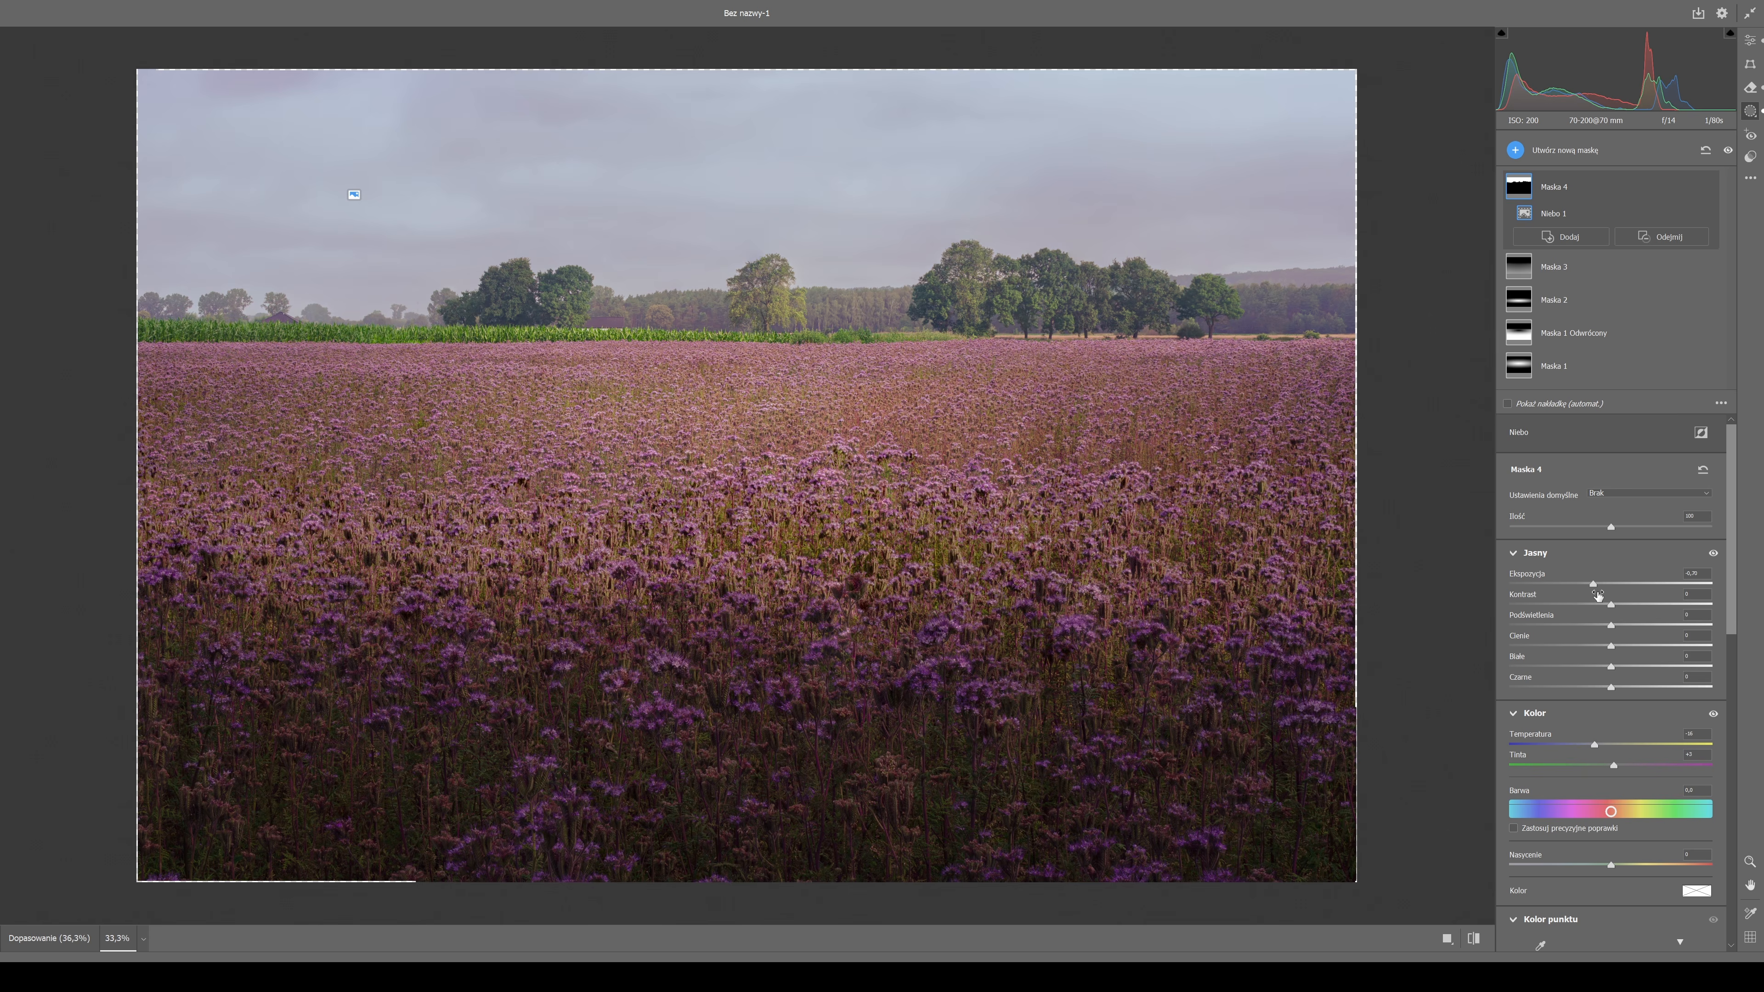
{"action": "left_click_drag", "start_coordinate": [1593, 584], "coordinate": [1619, 587]}
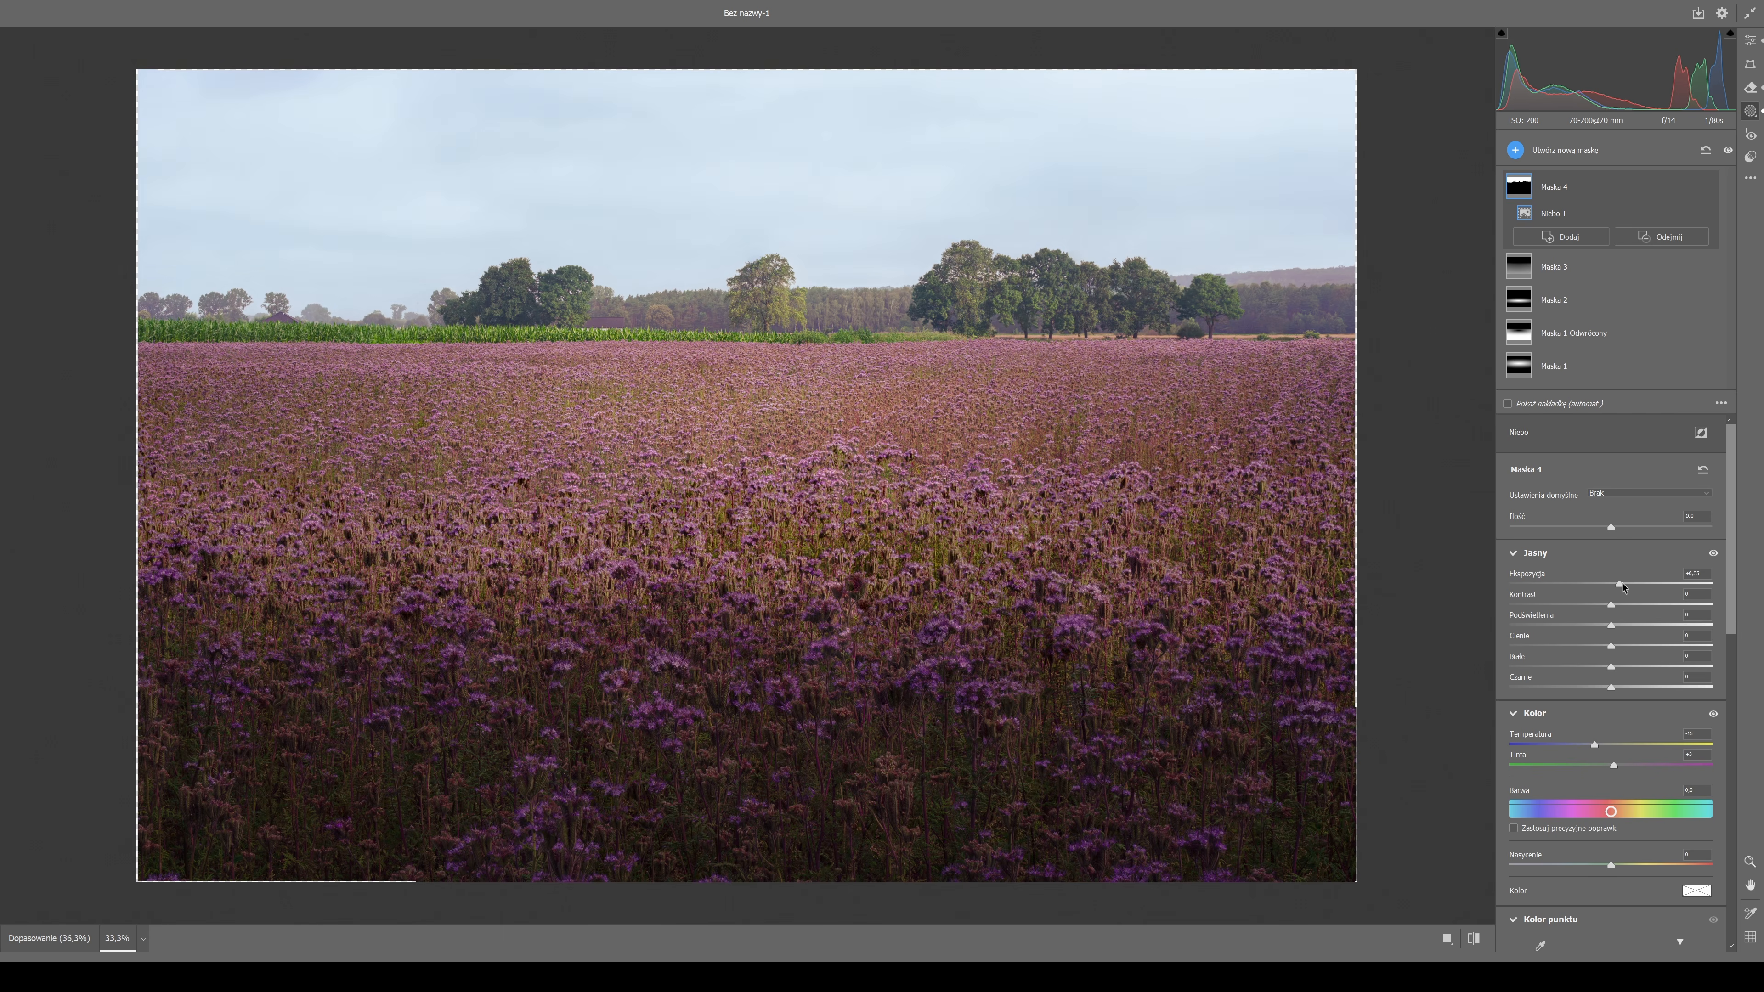
Strongly raise the sky mask's clarity and darken the sky's midtones and highlights by bending its point curve downward.
{"action": "scroll", "coordinate": [1614, 695], "scroll_direction": "down", "scroll_amount": 6}
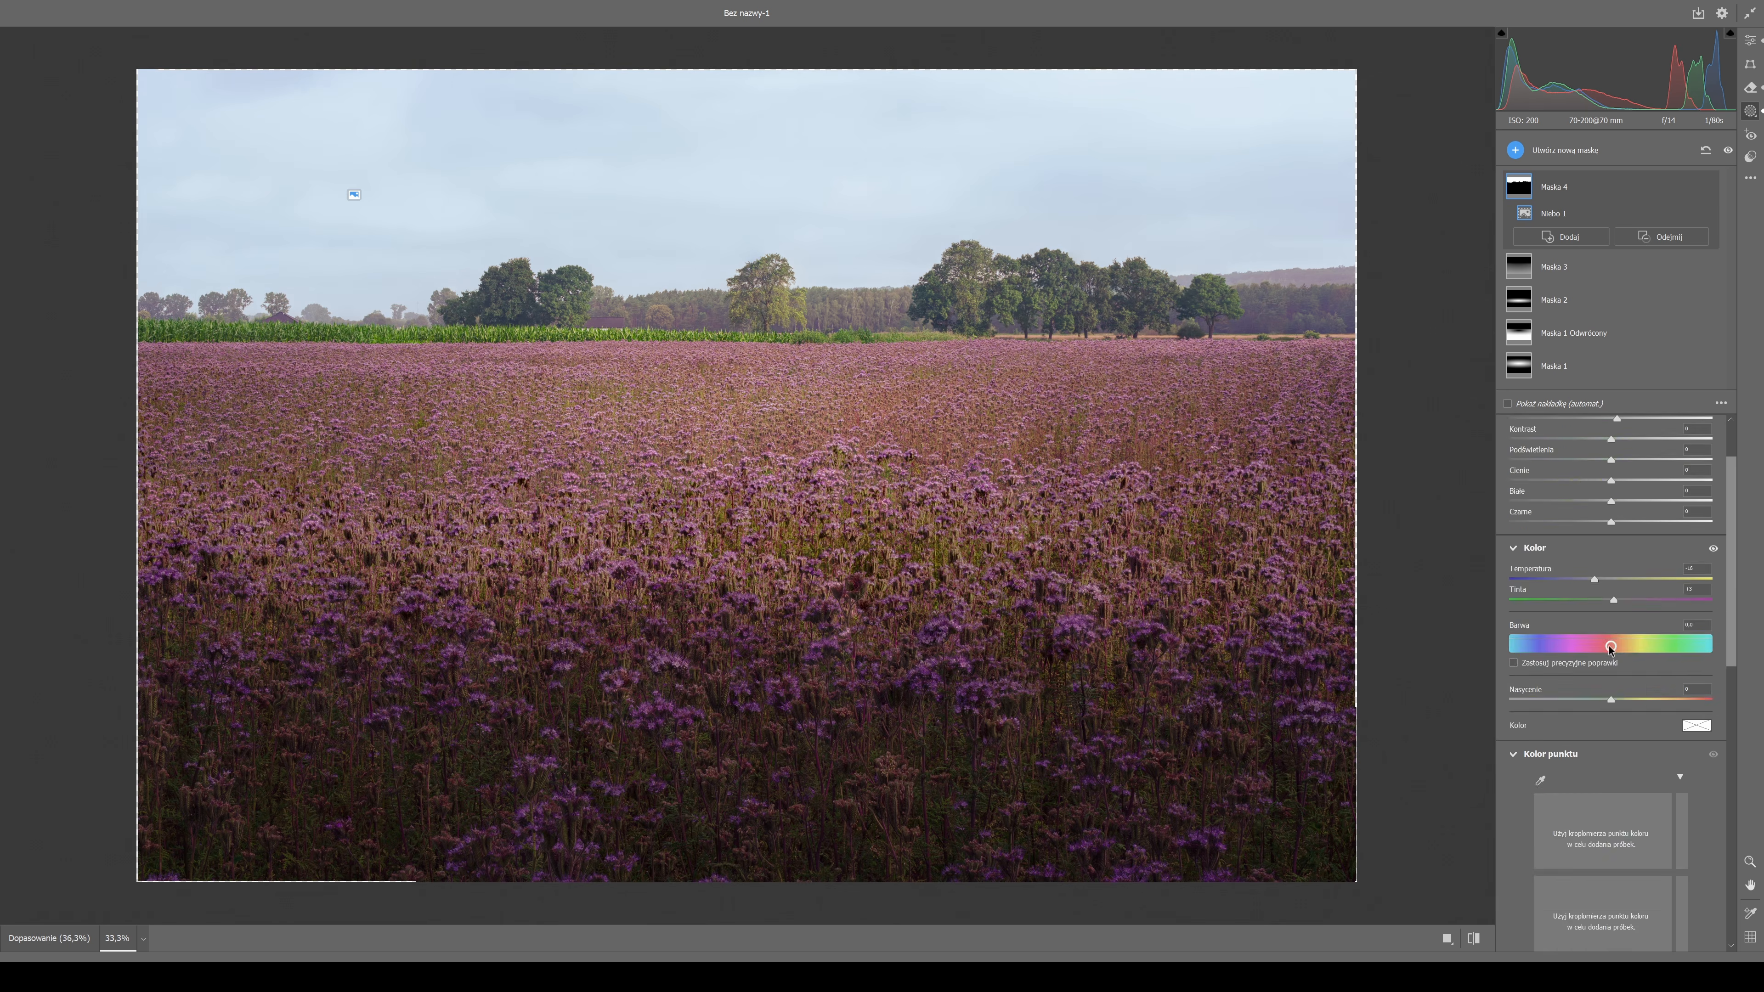
{"action": "left_click_drag", "start_coordinate": [1620, 745], "coordinate": [1644, 671]}
{"action": "scroll", "coordinate": [1585, 743], "scroll_direction": "down", "scroll_amount": 3}
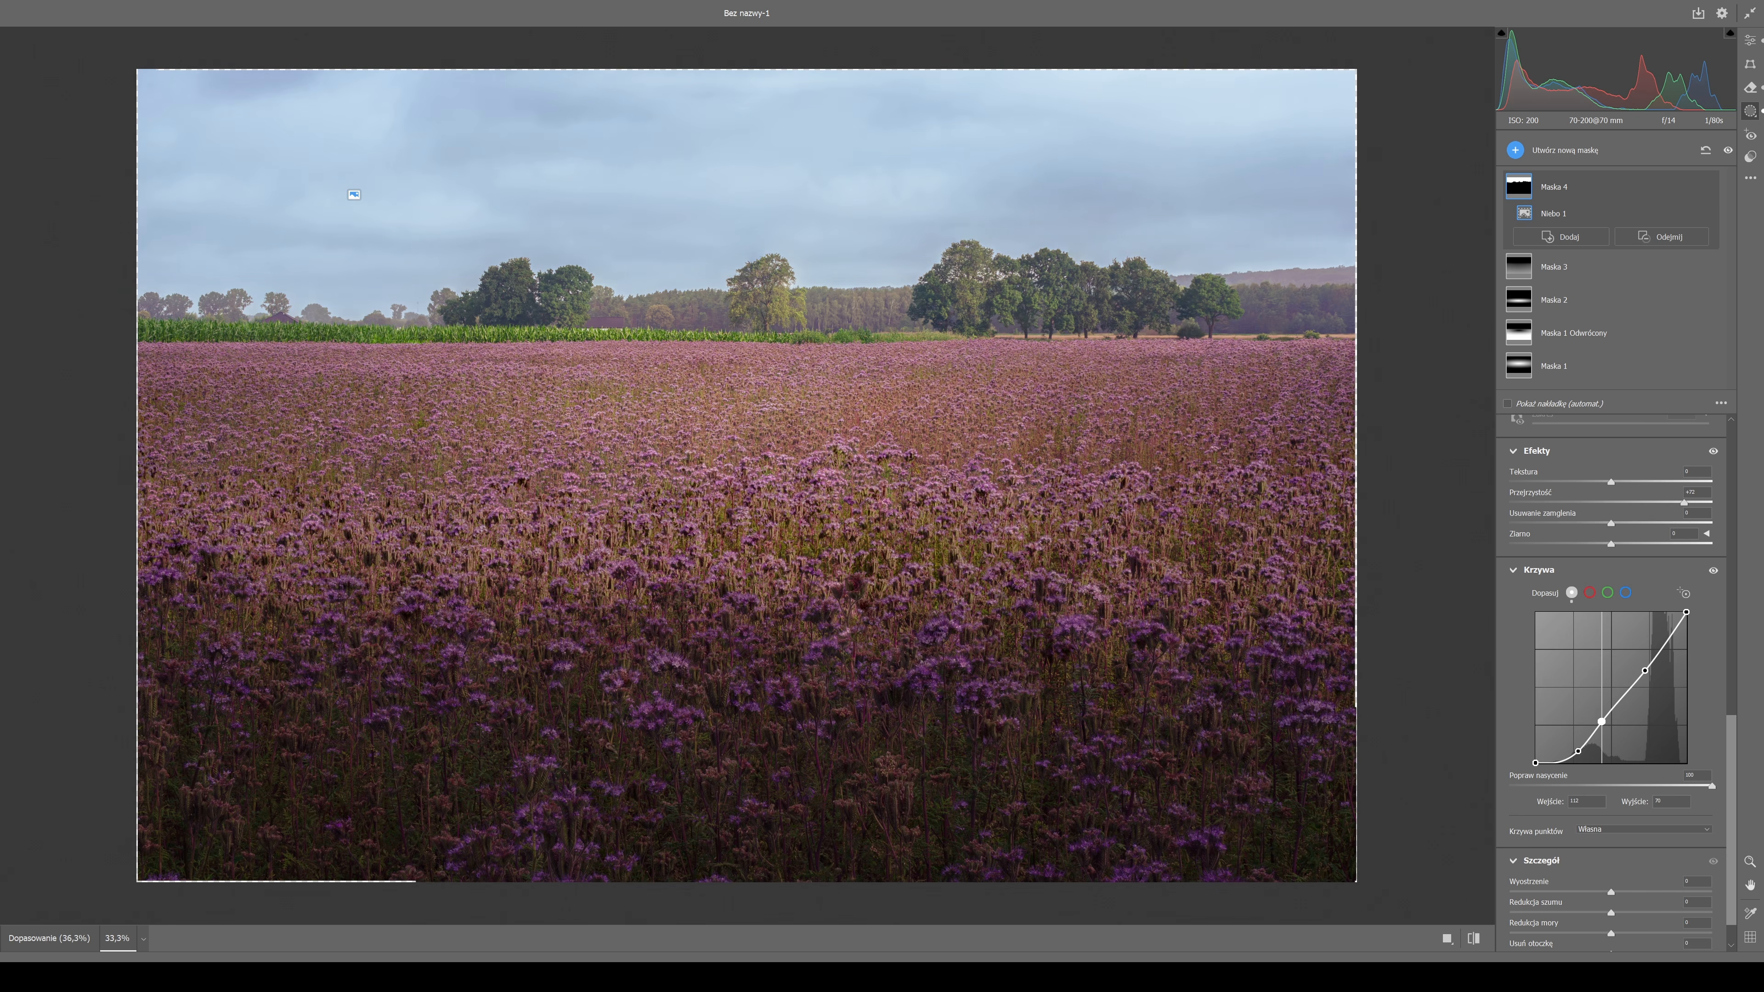
{"action": "left_click_drag", "start_coordinate": [1601, 721], "coordinate": [1653, 664]}
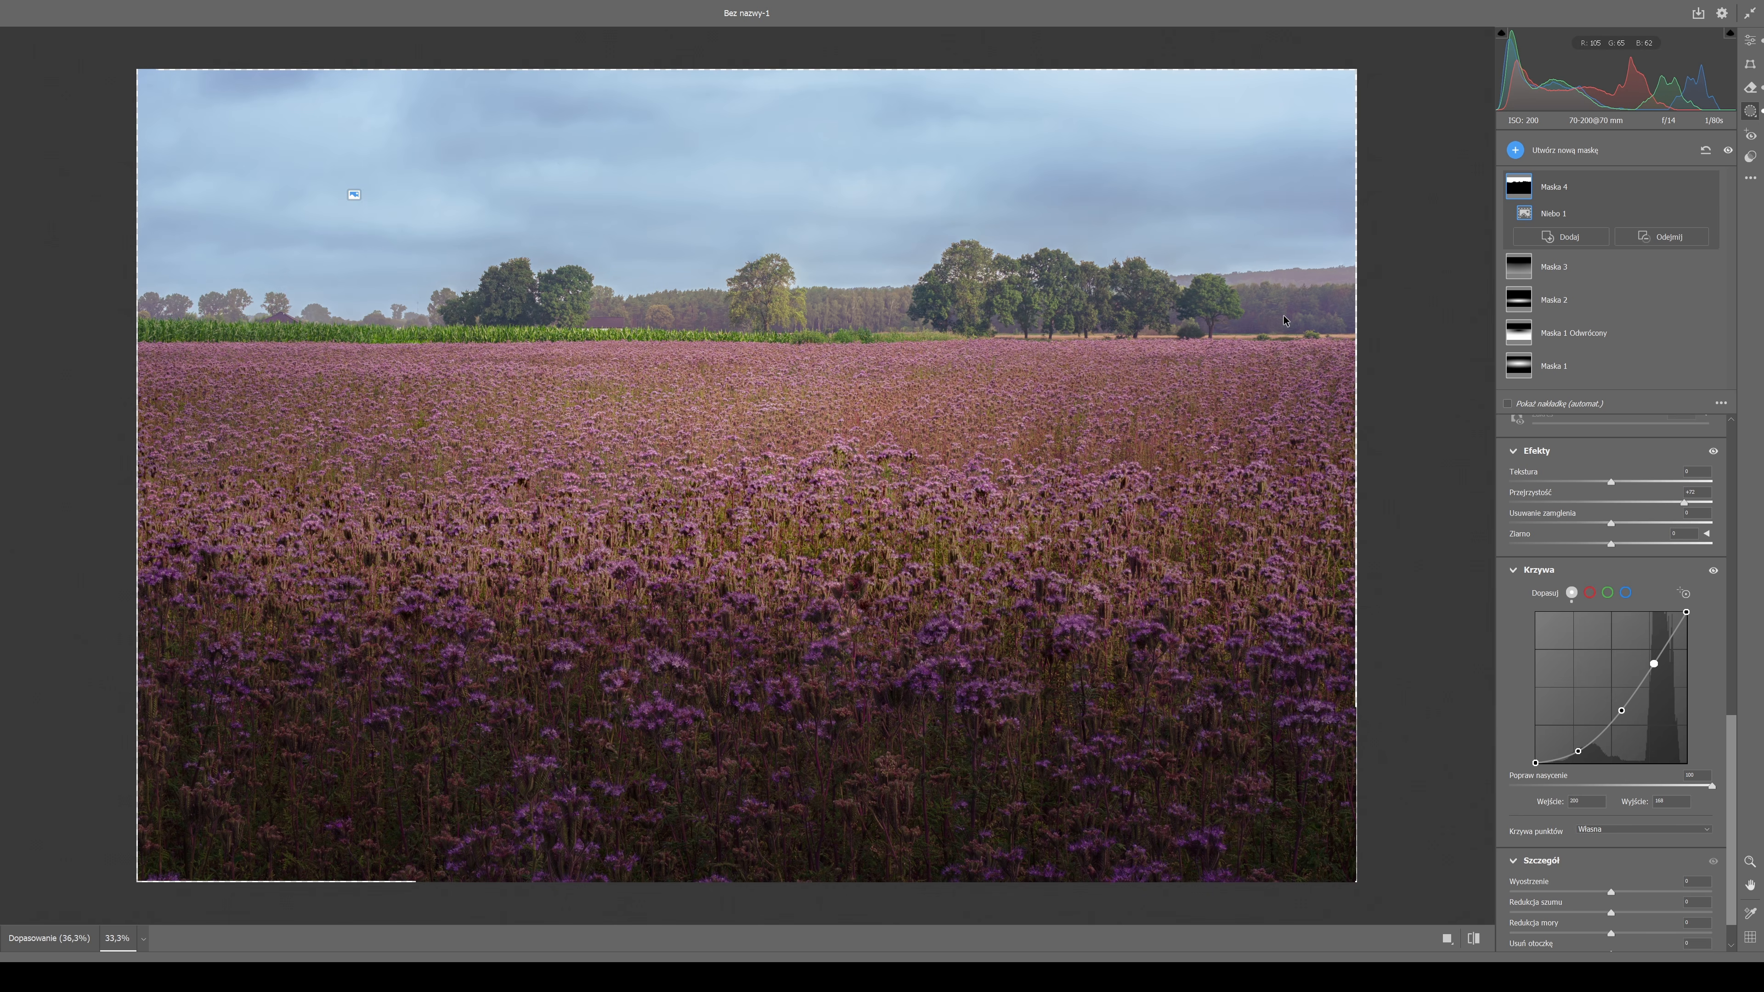
Subtract a linear gradient from the sky mask, fading upward from the flower field below the horizon to beyond the photo's upper edge.
{"action": "left_click", "coordinate": [1666, 236]}
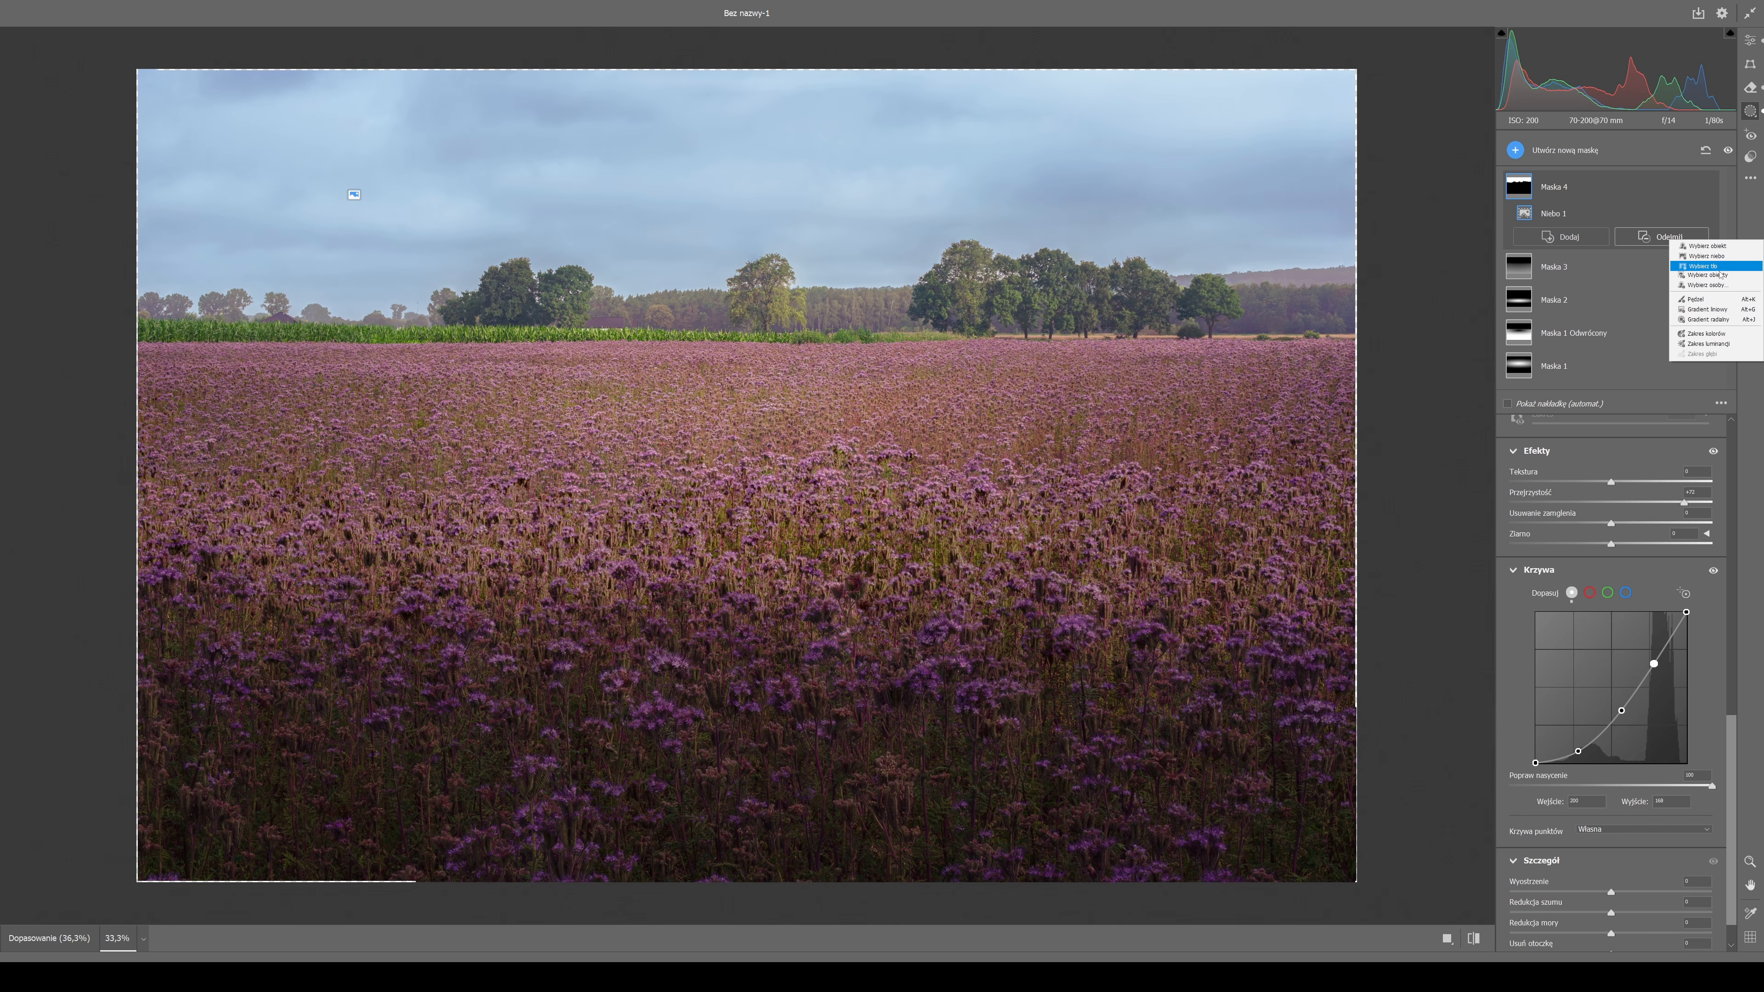
{"action": "left_click", "coordinate": [1707, 309]}
{"action": "left_click_drag", "start_coordinate": [820, 301], "coordinate": [823, 225]}
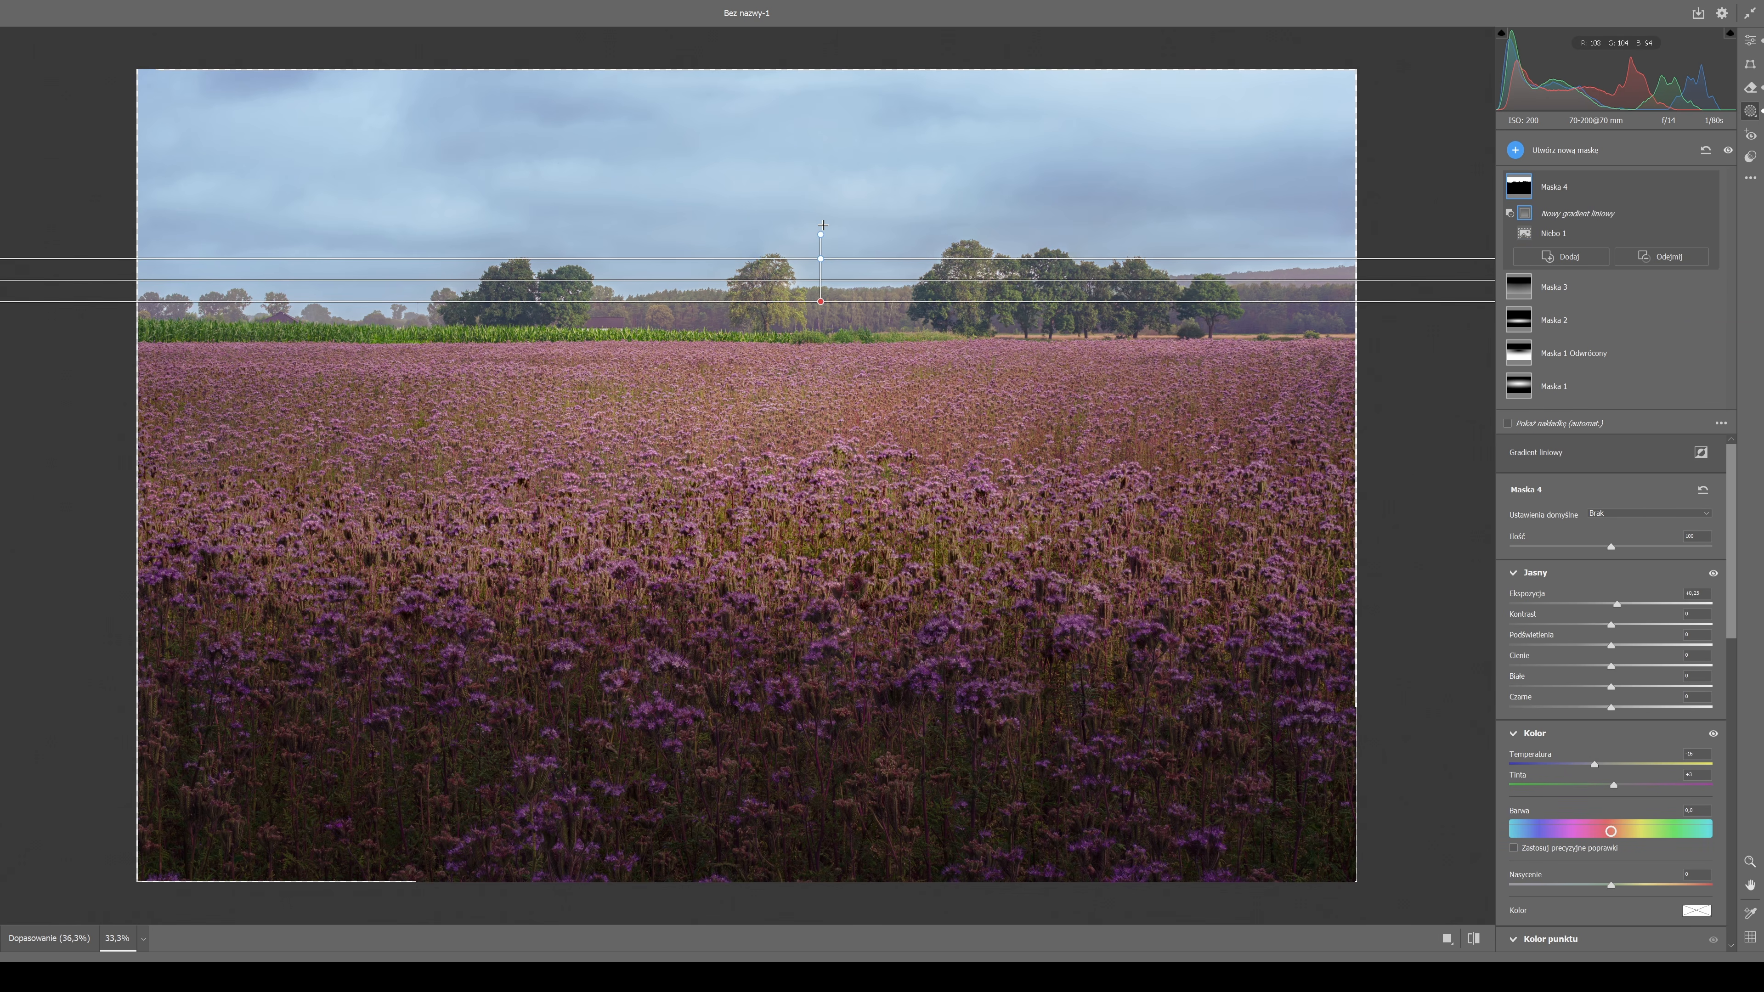
{"action": "left_click_drag", "start_coordinate": [823, 225], "coordinate": [818, 80]}
{"action": "left_click_drag", "start_coordinate": [819, 301], "coordinate": [826, 386]}
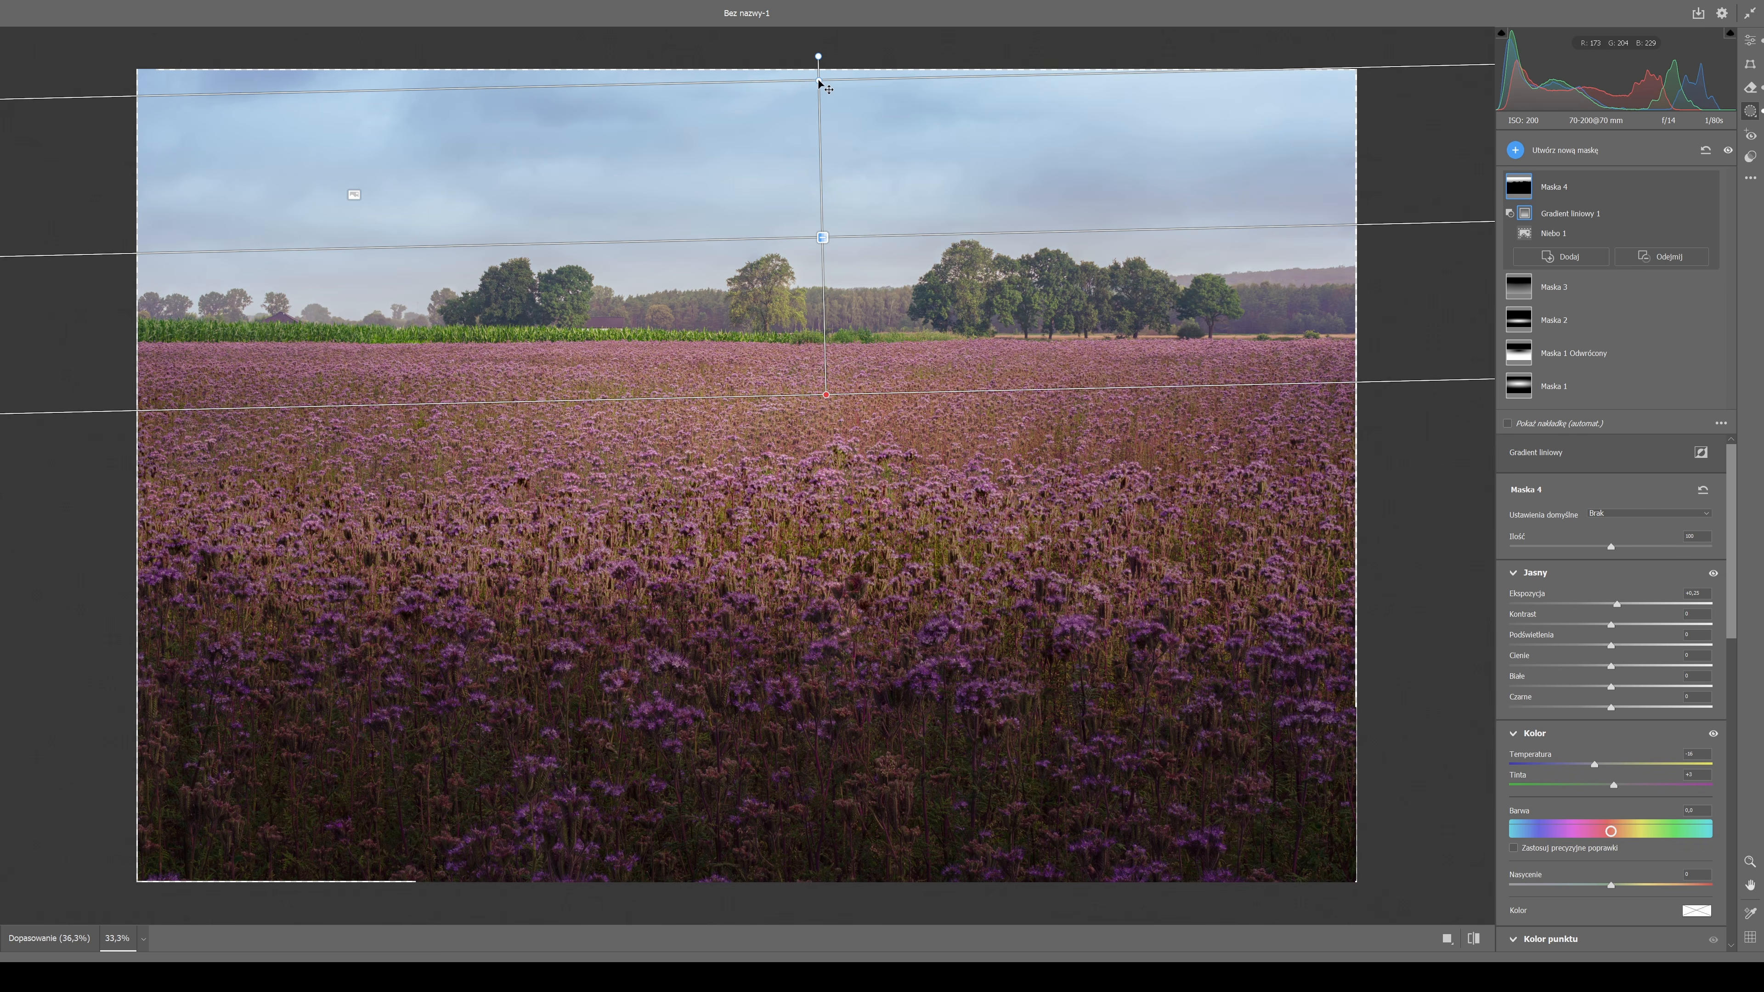
{"action": "left_click_drag", "start_coordinate": [818, 81], "coordinate": [828, 437]}
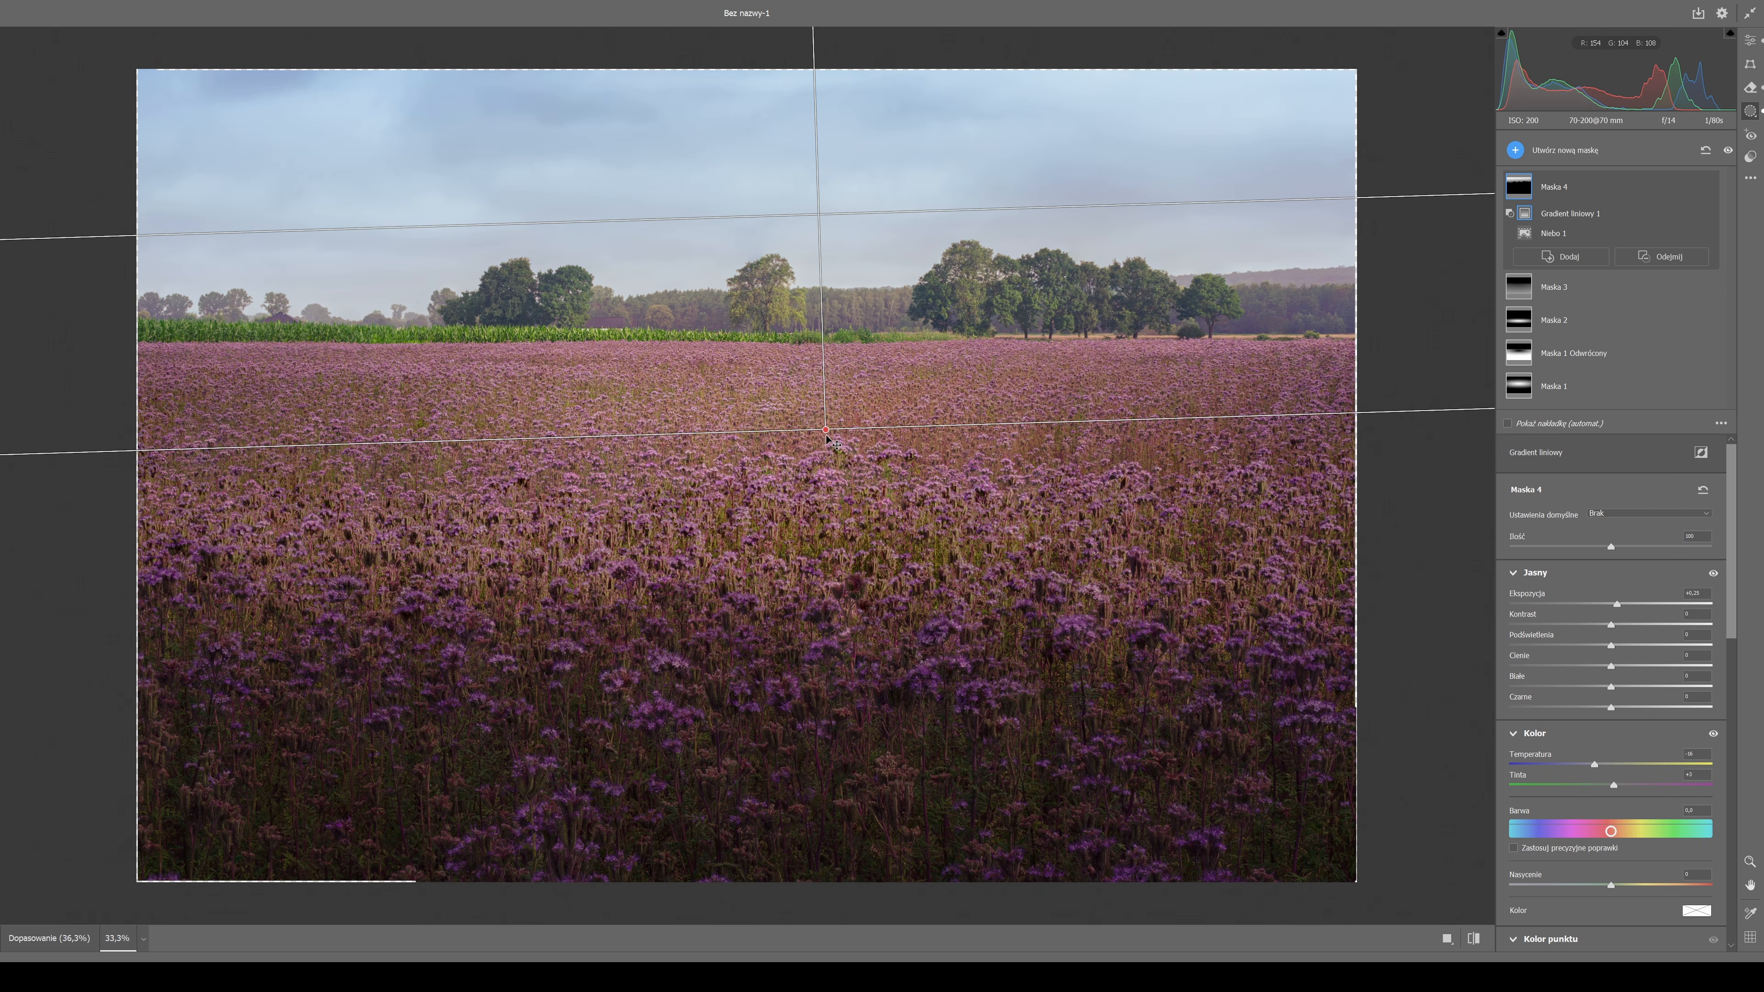
{"action": "left_click_drag", "start_coordinate": [826, 436], "coordinate": [825, 436]}
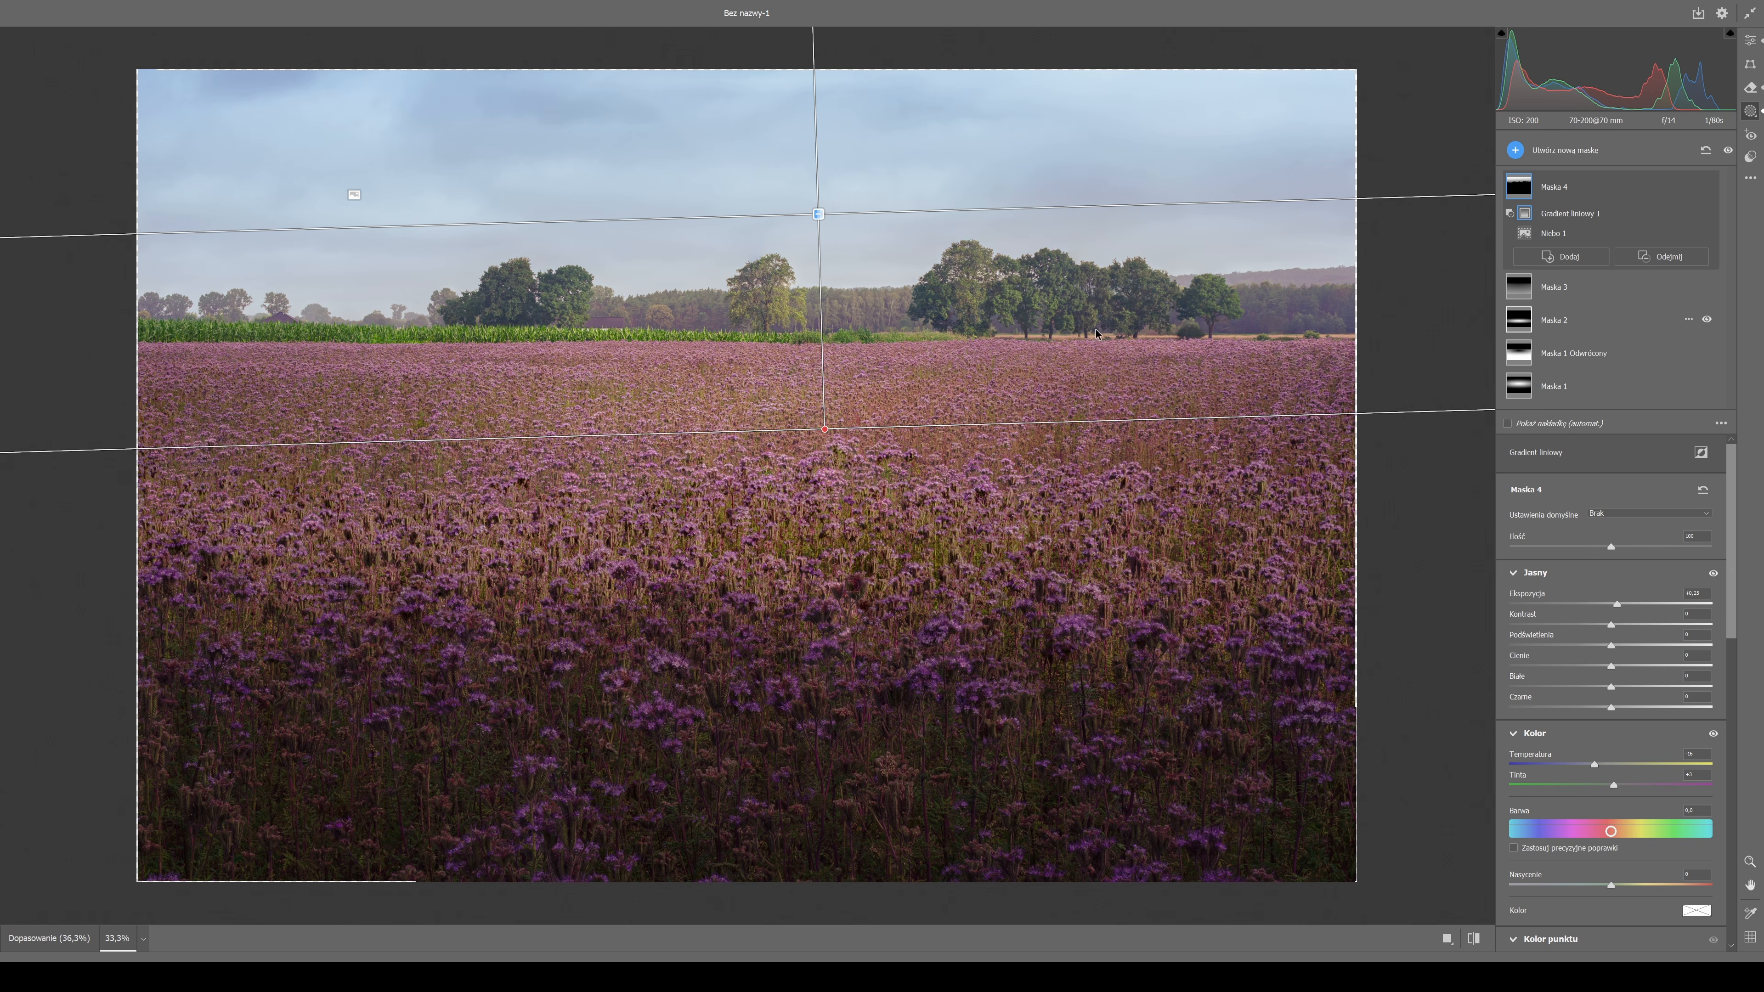
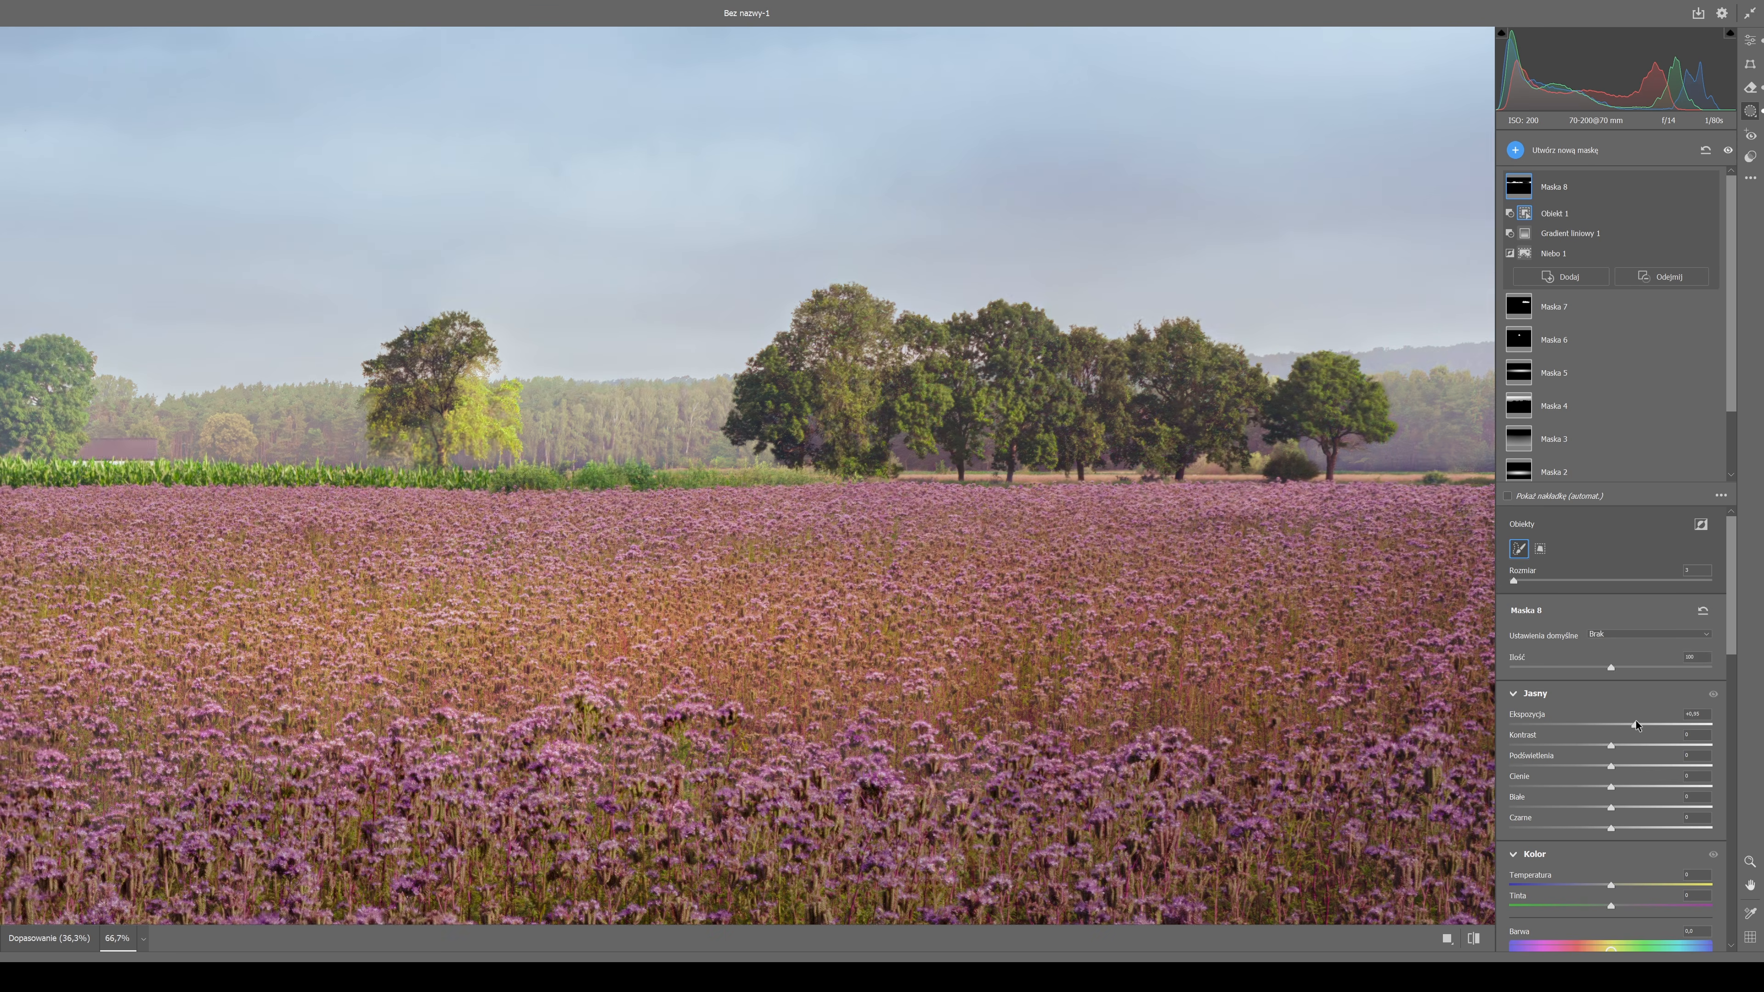
Subtract the tree group and the lone tree's sunlit side from the active mask using object selections.
{"action": "scroll", "coordinate": [1620, 707], "scroll_direction": "down", "scroll_amount": 10}
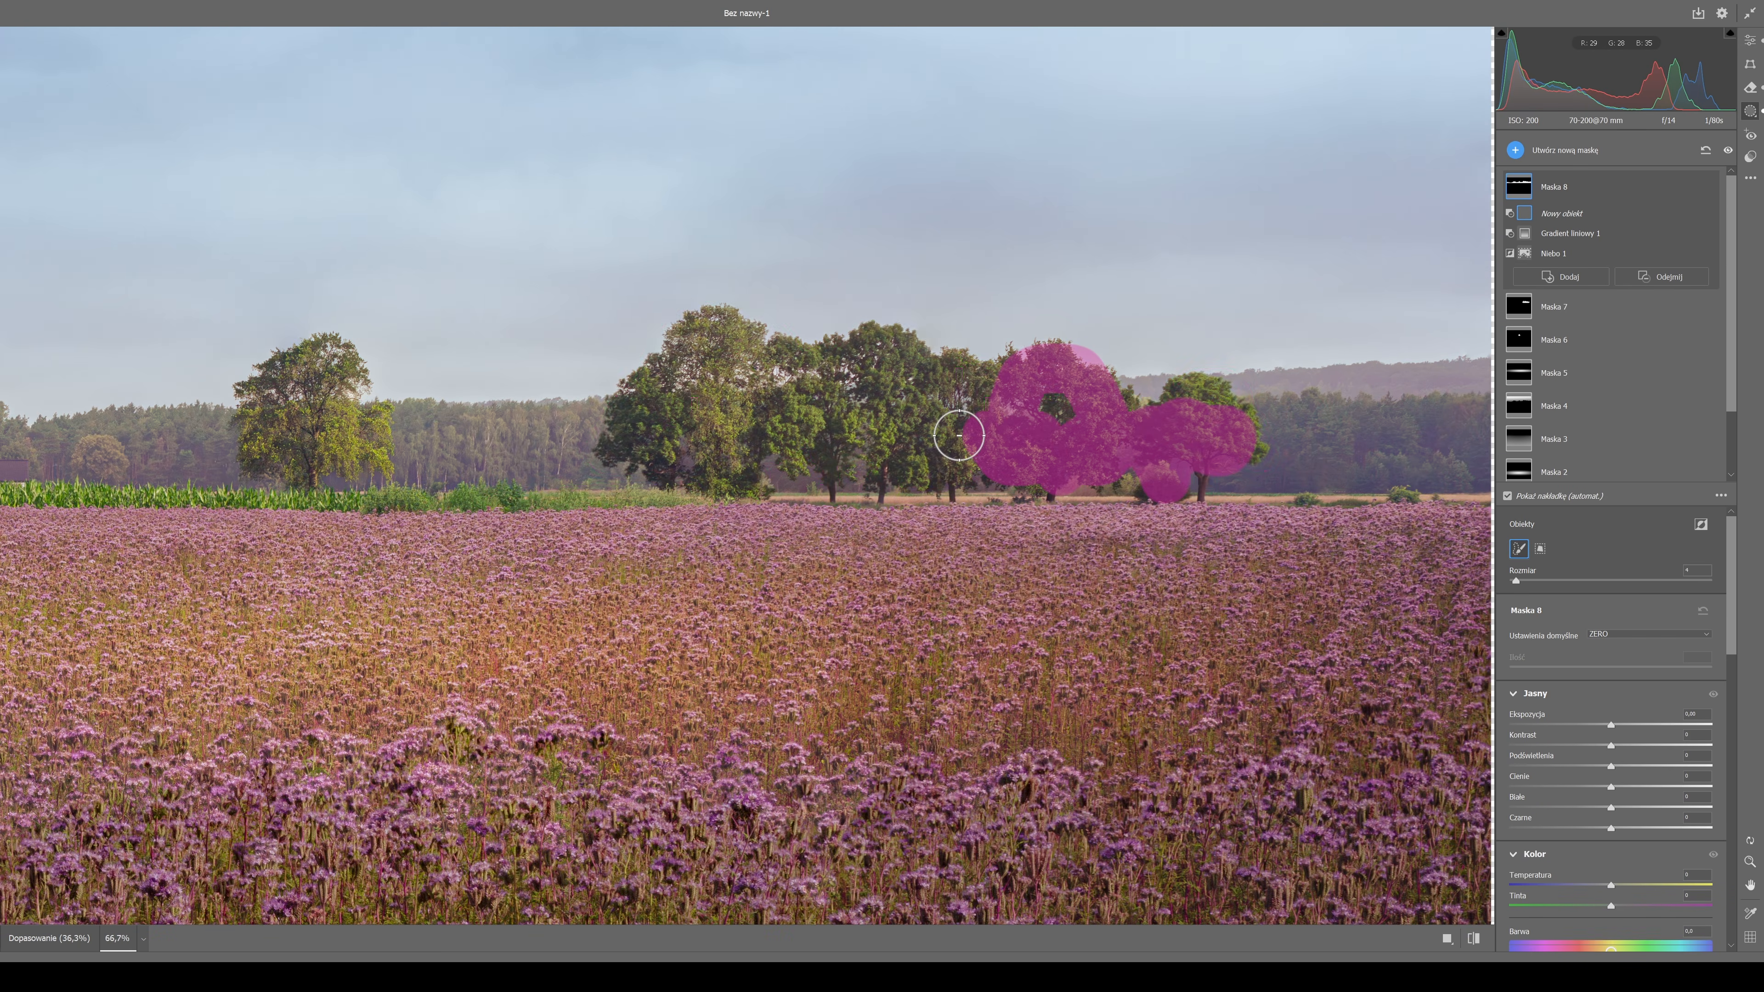
{"action": "left_click_drag", "start_coordinate": [959, 436], "coordinate": [504, 502]}
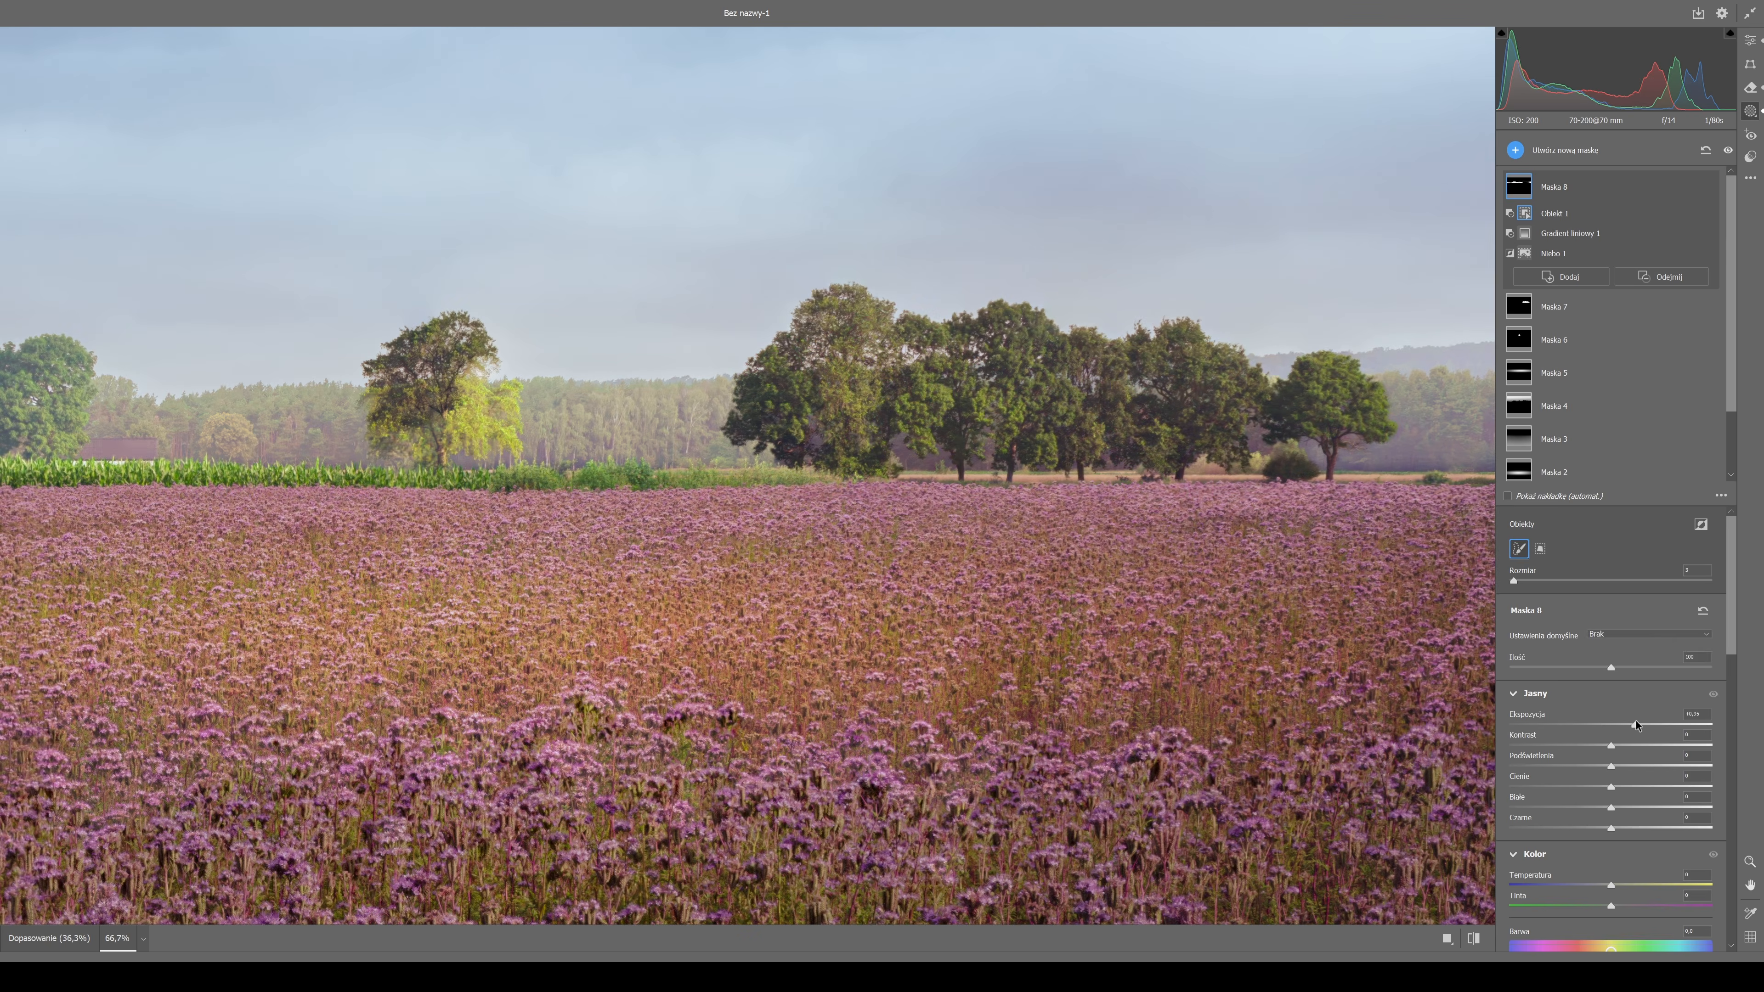
{"action": "scroll", "coordinate": [1619, 709], "scroll_direction": "down", "scroll_amount": 5}
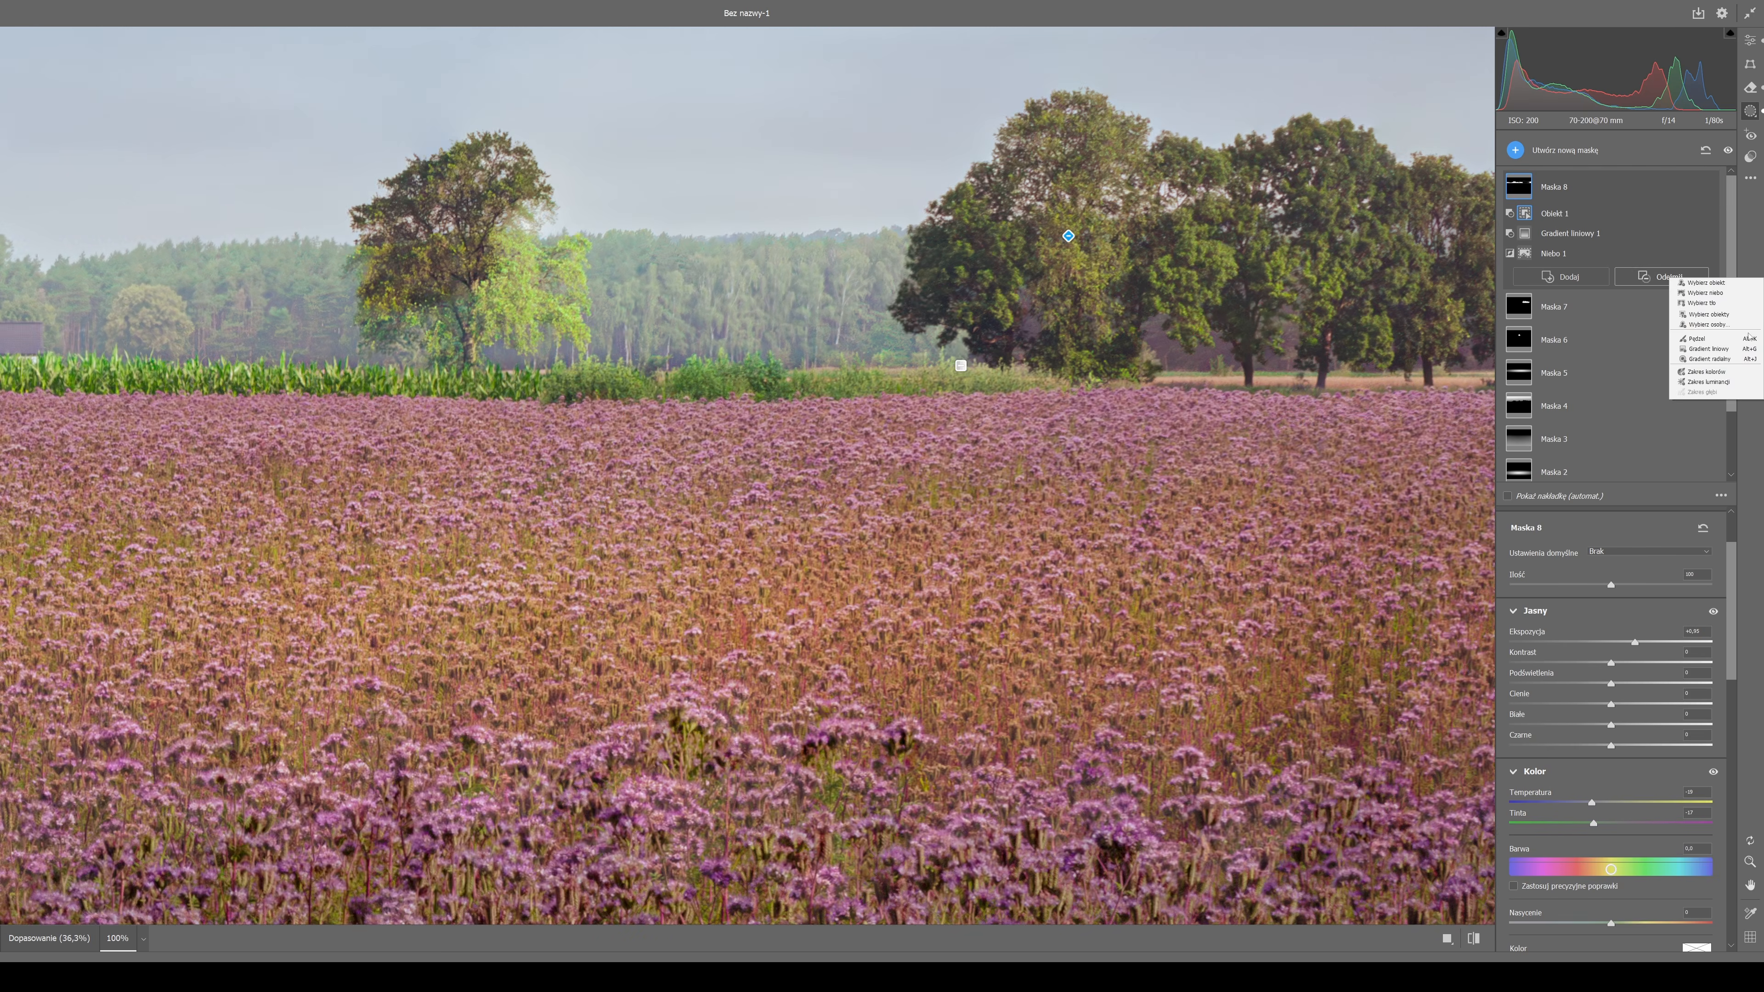
{"action": "left_click", "coordinate": [1701, 288]}
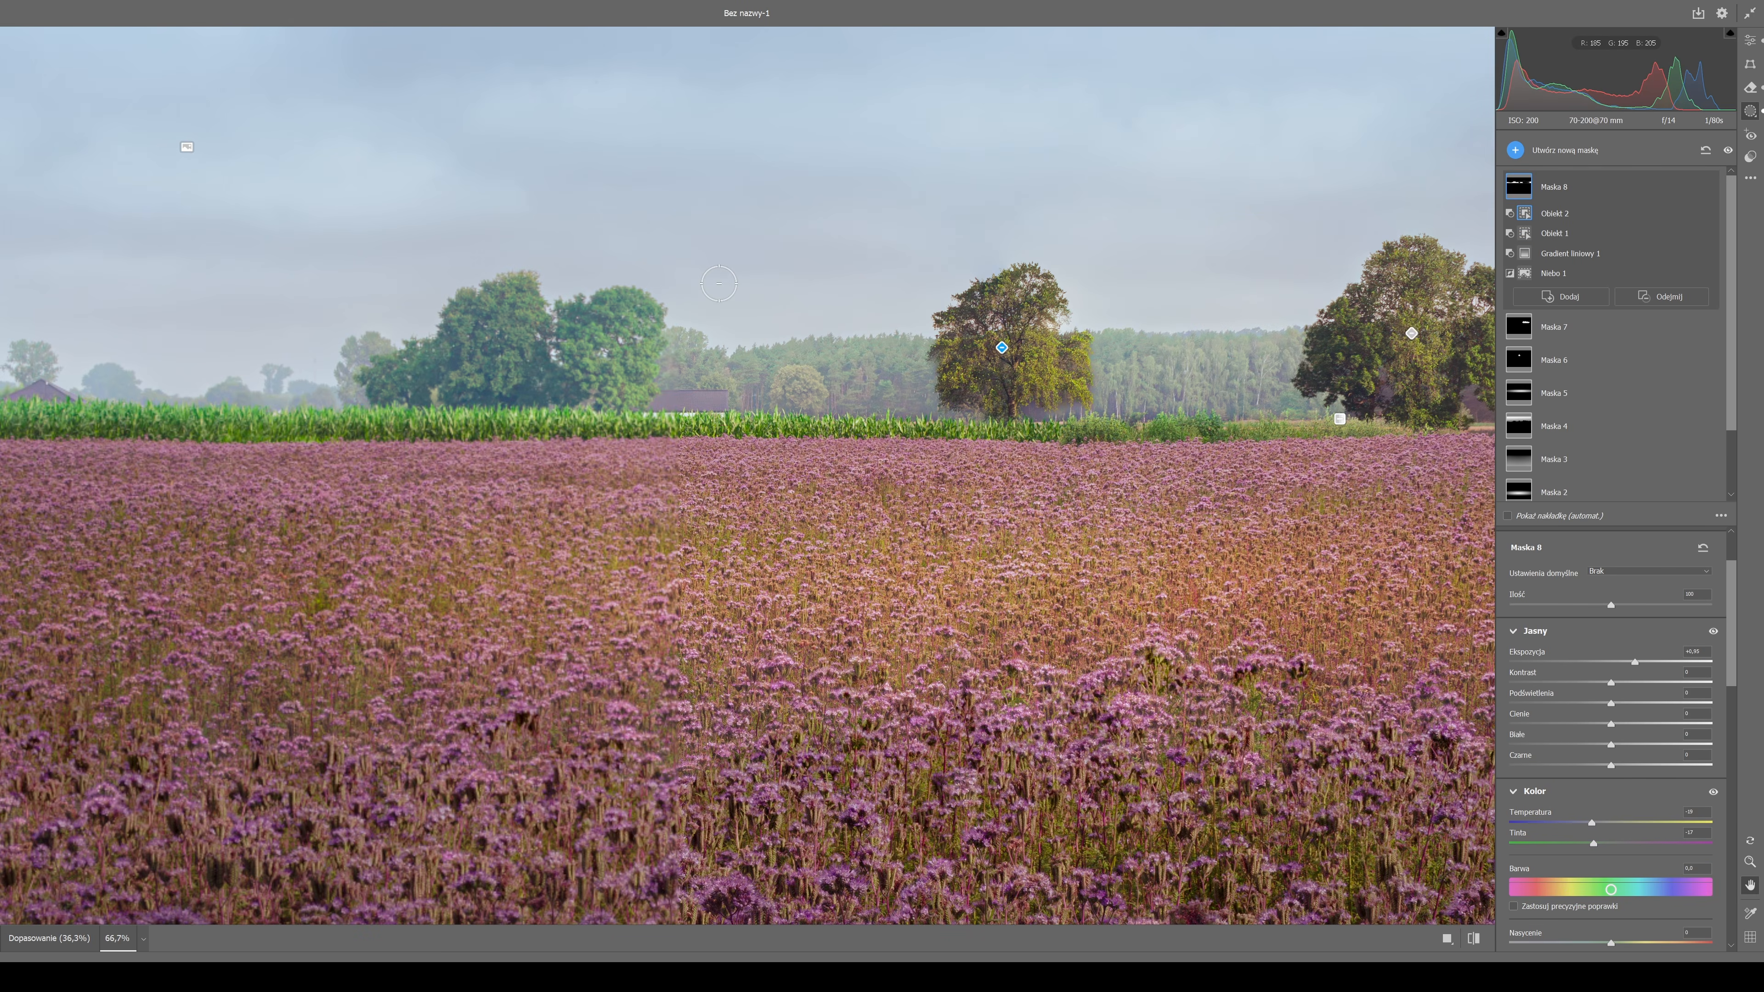
{"action": "key", "text": "k"}
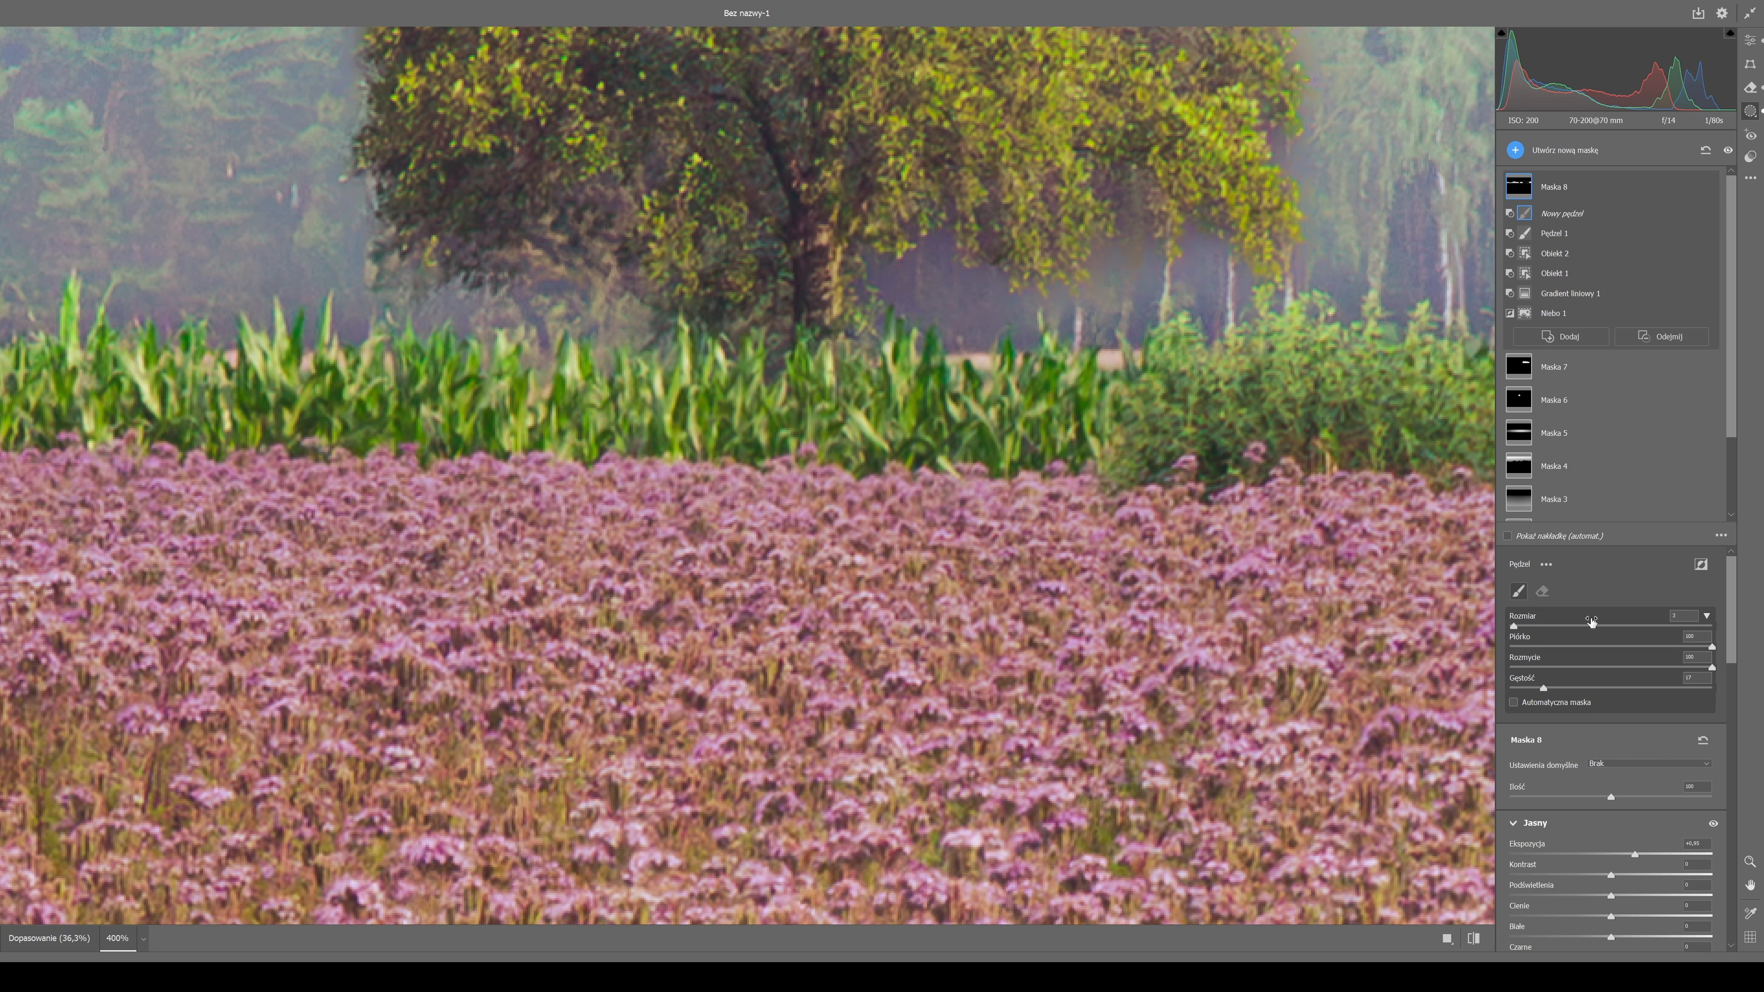
Raise the mask brush density, add a brush component, and paint the hazy forest around the lone tree's trunk and crown edges.
{"action": "left_click_drag", "start_coordinate": [1543, 688], "coordinate": [1602, 688]}
{"action": "left_click", "coordinate": [1560, 337]}
{"action": "left_click", "coordinate": [1590, 433]}
{"action": "left_click_drag", "start_coordinate": [945, 238], "coordinate": [1312, 188]}
{"action": "left_click_drag", "start_coordinate": [586, 308], "coordinate": [623, 304]}
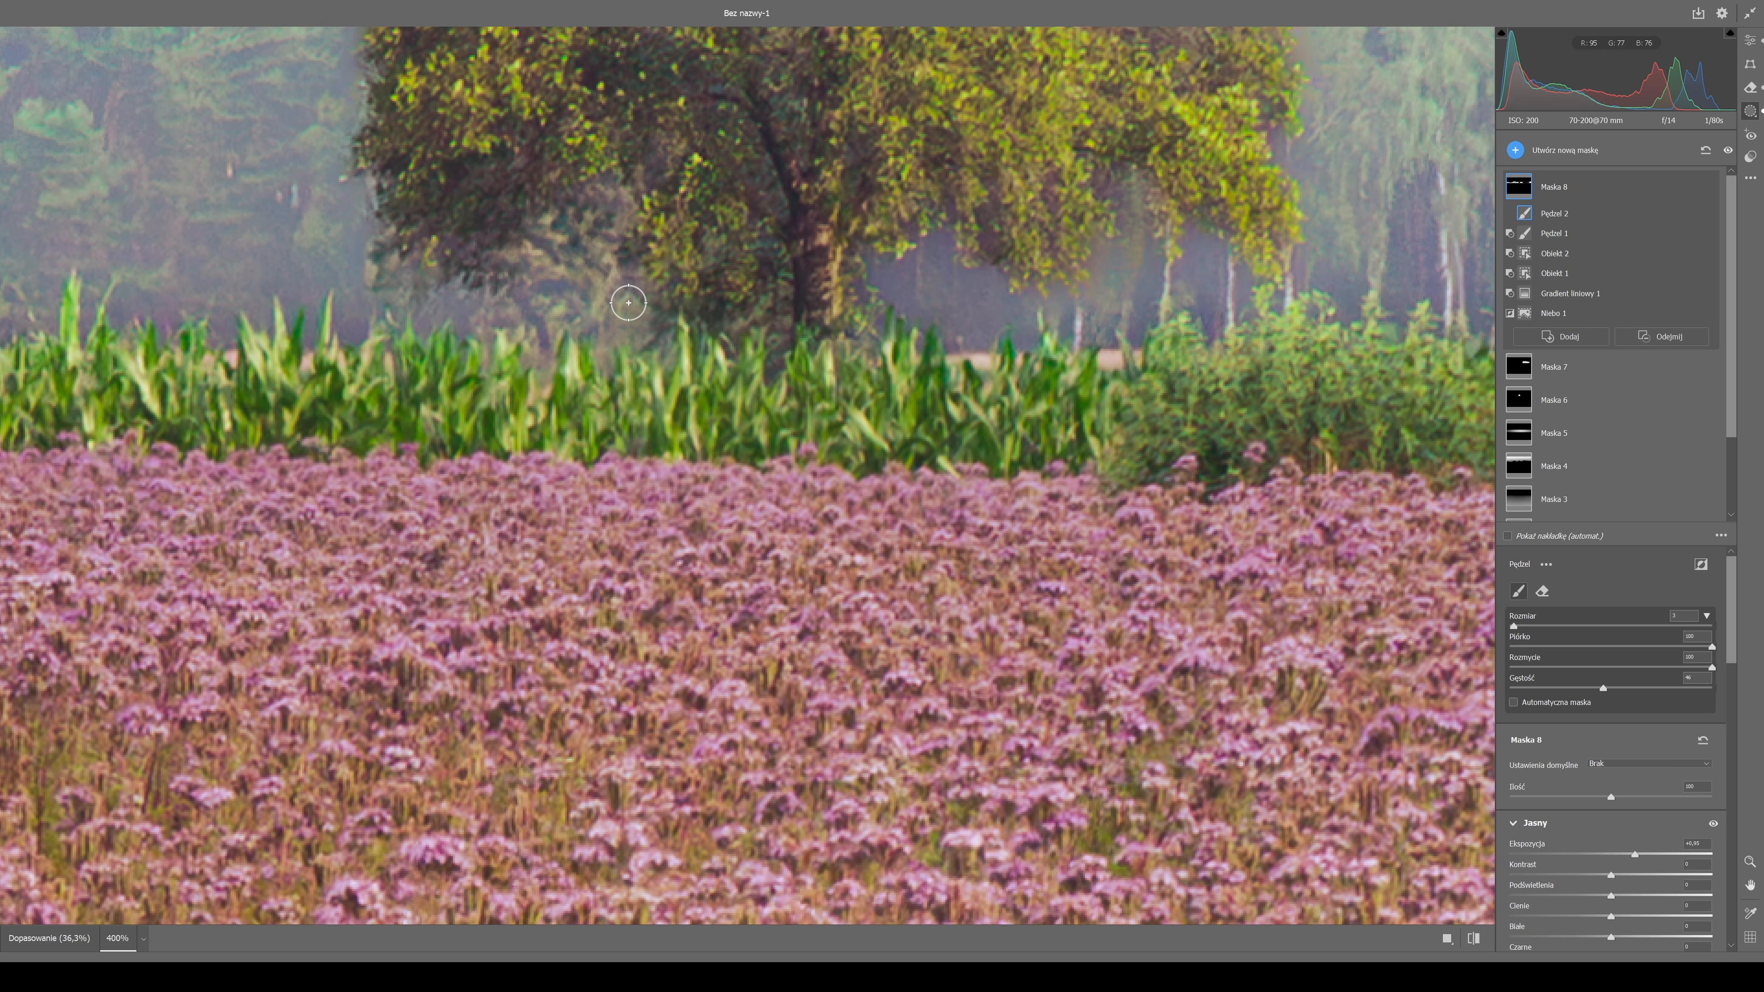
{"action": "left_click_drag", "start_coordinate": [430, 282], "coordinate": [360, 190]}
{"action": "left_click_drag", "start_coordinate": [763, 311], "coordinate": [792, 105]}
{"action": "key", "text": "space"}
{"action": "left_click_drag", "start_coordinate": [1016, 159], "coordinate": [965, 727]}
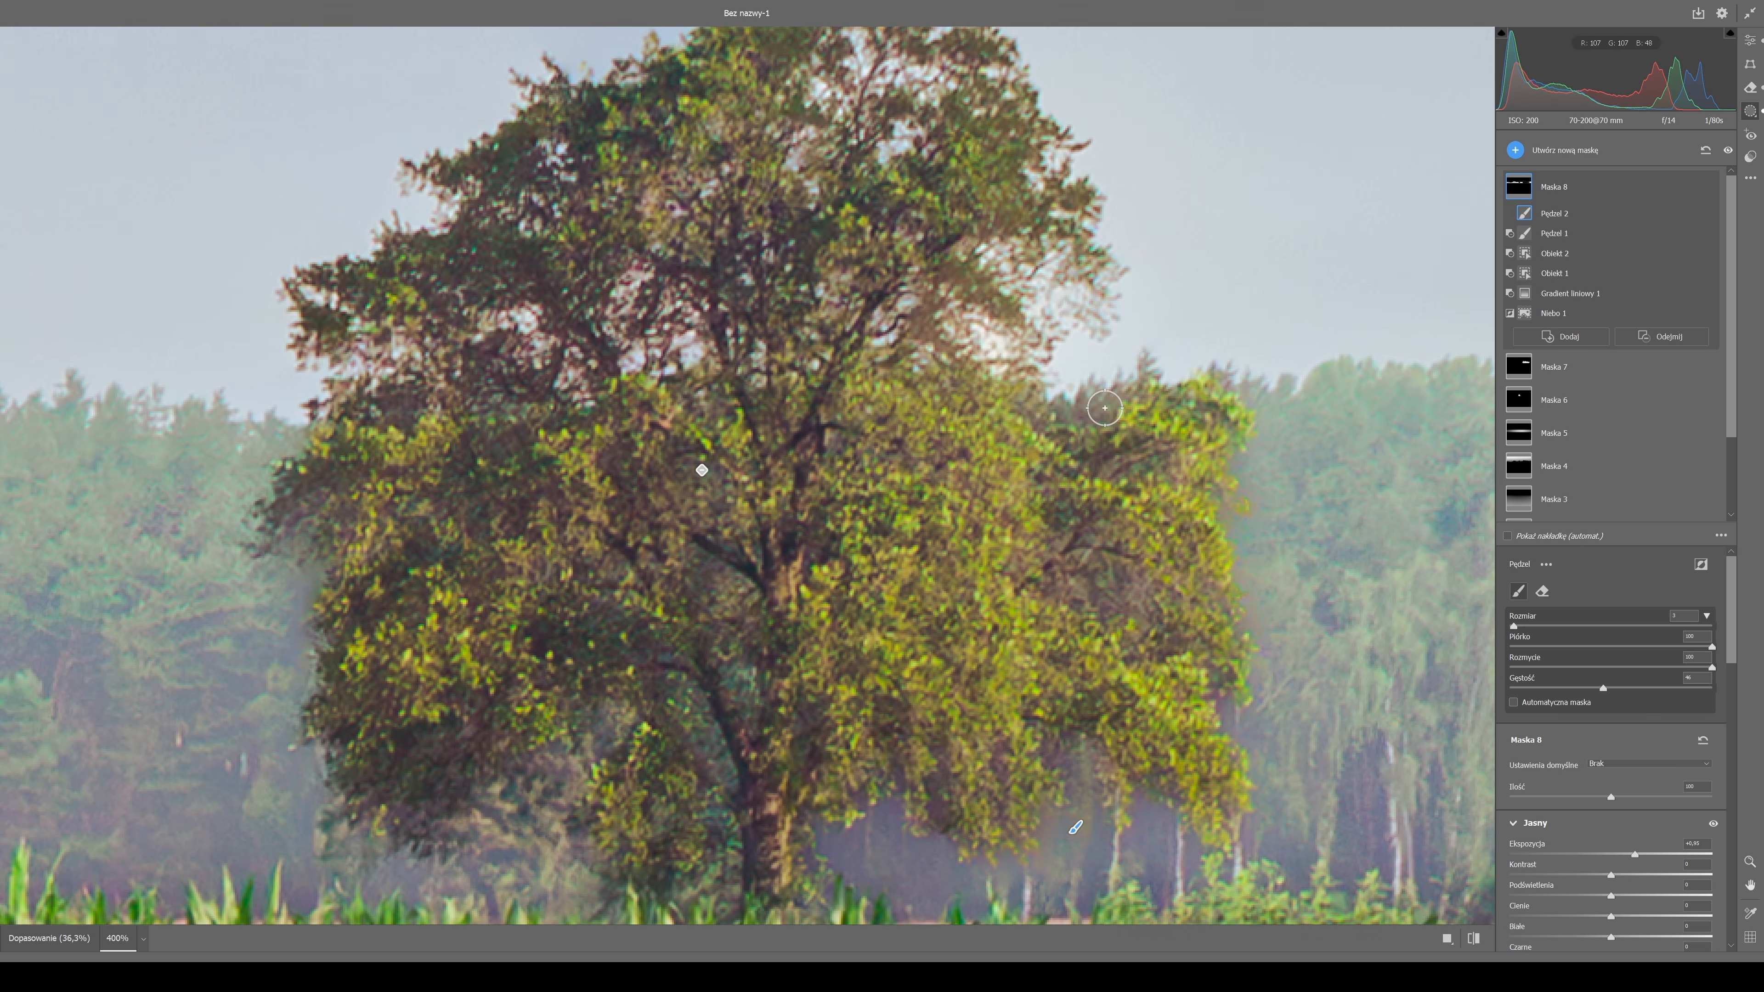
{"action": "left_click_drag", "start_coordinate": [533, 560], "coordinate": [985, 384]}
{"action": "left_click_drag", "start_coordinate": [729, 412], "coordinate": [789, 316]}
{"action": "left_click_drag", "start_coordinate": [994, 454], "coordinate": [1070, 397]}
Extend the brushed mask into the background gaps between the first trees of the large tree group.
{"action": "key", "text": "space"}
{"action": "left_click_drag", "start_coordinate": [1382, 625], "coordinate": [591, 604]}
{"action": "left_click_drag", "start_coordinate": [1423, 556], "coordinate": [63, 573]}
{"action": "left_click_drag", "start_coordinate": [776, 504], "coordinate": [760, 379]}
{"action": "left_click_drag", "start_coordinate": [760, 606], "coordinate": [729, 618]}
{"action": "left_click_drag", "start_coordinate": [615, 613], "coordinate": [604, 518]}
{"action": "left_click_drag", "start_coordinate": [484, 367], "coordinate": [545, 378]}
{"action": "left_click_drag", "start_coordinate": [404, 428], "coordinate": [479, 424]}
Continue brushing the background gaps along the rest of the tree group, and undo the last stroke.
{"action": "key", "text": "space"}
{"action": "left_click_drag", "start_coordinate": [1311, 494], "coordinate": [491, 484]}
{"action": "mouse_move", "coordinate": [451, 479]}
{"action": "left_mouse_down"}
{"action": "mouse_move", "coordinate": [508, 535]}
{"action": "mouse_move", "coordinate": [697, 623]}
{"action": "mouse_move", "coordinate": [471, 656]}
{"action": "left_mouse_up"}
{"action": "mouse_move", "coordinate": [872, 661]}
{"action": "left_mouse_down"}
{"action": "mouse_move", "coordinate": [920, 609]}
{"action": "mouse_move", "coordinate": [1055, 354]}
{"action": "left_mouse_up"}
{"action": "left_click_drag", "start_coordinate": [1197, 663], "coordinate": [335, 665]}
{"action": "mouse_move", "coordinate": [448, 660]}
{"action": "left_mouse_down"}
{"action": "mouse_move", "coordinate": [689, 666]}
{"action": "mouse_move", "coordinate": [831, 559]}
{"action": "mouse_move", "coordinate": [1069, 664]}
{"action": "left_mouse_up"}
{"action": "mouse_move", "coordinate": [1326, 548]}
{"action": "left_mouse_down"}
{"action": "mouse_move", "coordinate": [480, 453]}
{"action": "mouse_move", "coordinate": [780, 551]}
{"action": "mouse_move", "coordinate": [984, 461]}
{"action": "mouse_move", "coordinate": [1258, 465]}
{"action": "mouse_move", "coordinate": [1087, 426]}
{"action": "mouse_move", "coordinate": [318, 631]}
{"action": "left_mouse_up"}
{"action": "mouse_move", "coordinate": [298, 222]}
{"action": "left_mouse_down"}
{"action": "mouse_move", "coordinate": [222, 149]}
{"action": "mouse_move", "coordinate": [241, 118]}
{"action": "mouse_move", "coordinate": [330, 156]}
{"action": "left_mouse_up"}
{"action": "key", "text": "ctrl+z"}
Enlarge the mask brush and paint the forest beside the last tree of the group, toward the photo's right edge.
{"action": "key", "text": "bracketright"}
{"action": "key", "text": "bracketright"}
{"action": "key", "text": "bracketright"}
{"action": "mouse_move", "coordinate": [799, 216]}
{"action": "left_mouse_down"}
{"action": "mouse_move", "coordinate": [996, 461]}
{"action": "mouse_move", "coordinate": [651, 725]}
{"action": "mouse_move", "coordinate": [1241, 705]}
{"action": "left_mouse_up"}
{"action": "key", "text": "ctrl+minus"}
{"action": "key", "text": "ctrl+minus"}
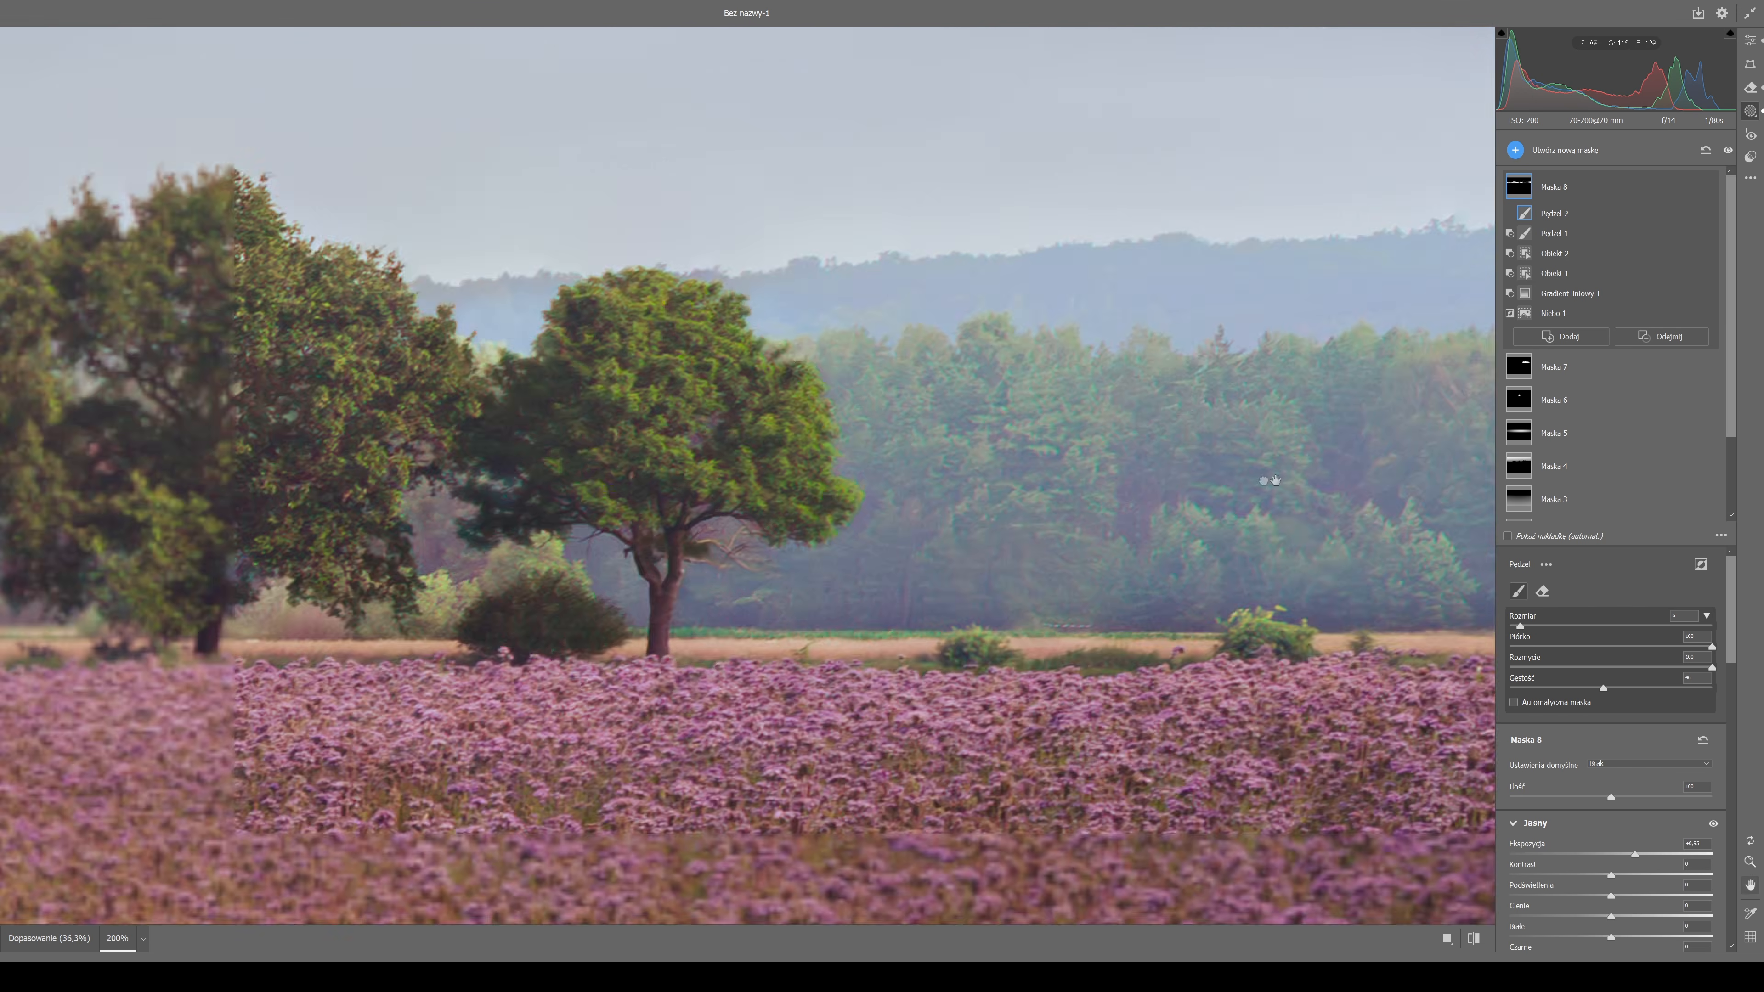
{"action": "left_click_drag", "start_coordinate": [1275, 480], "coordinate": [868, 480]}
{"action": "key", "text": "bracketleft"}
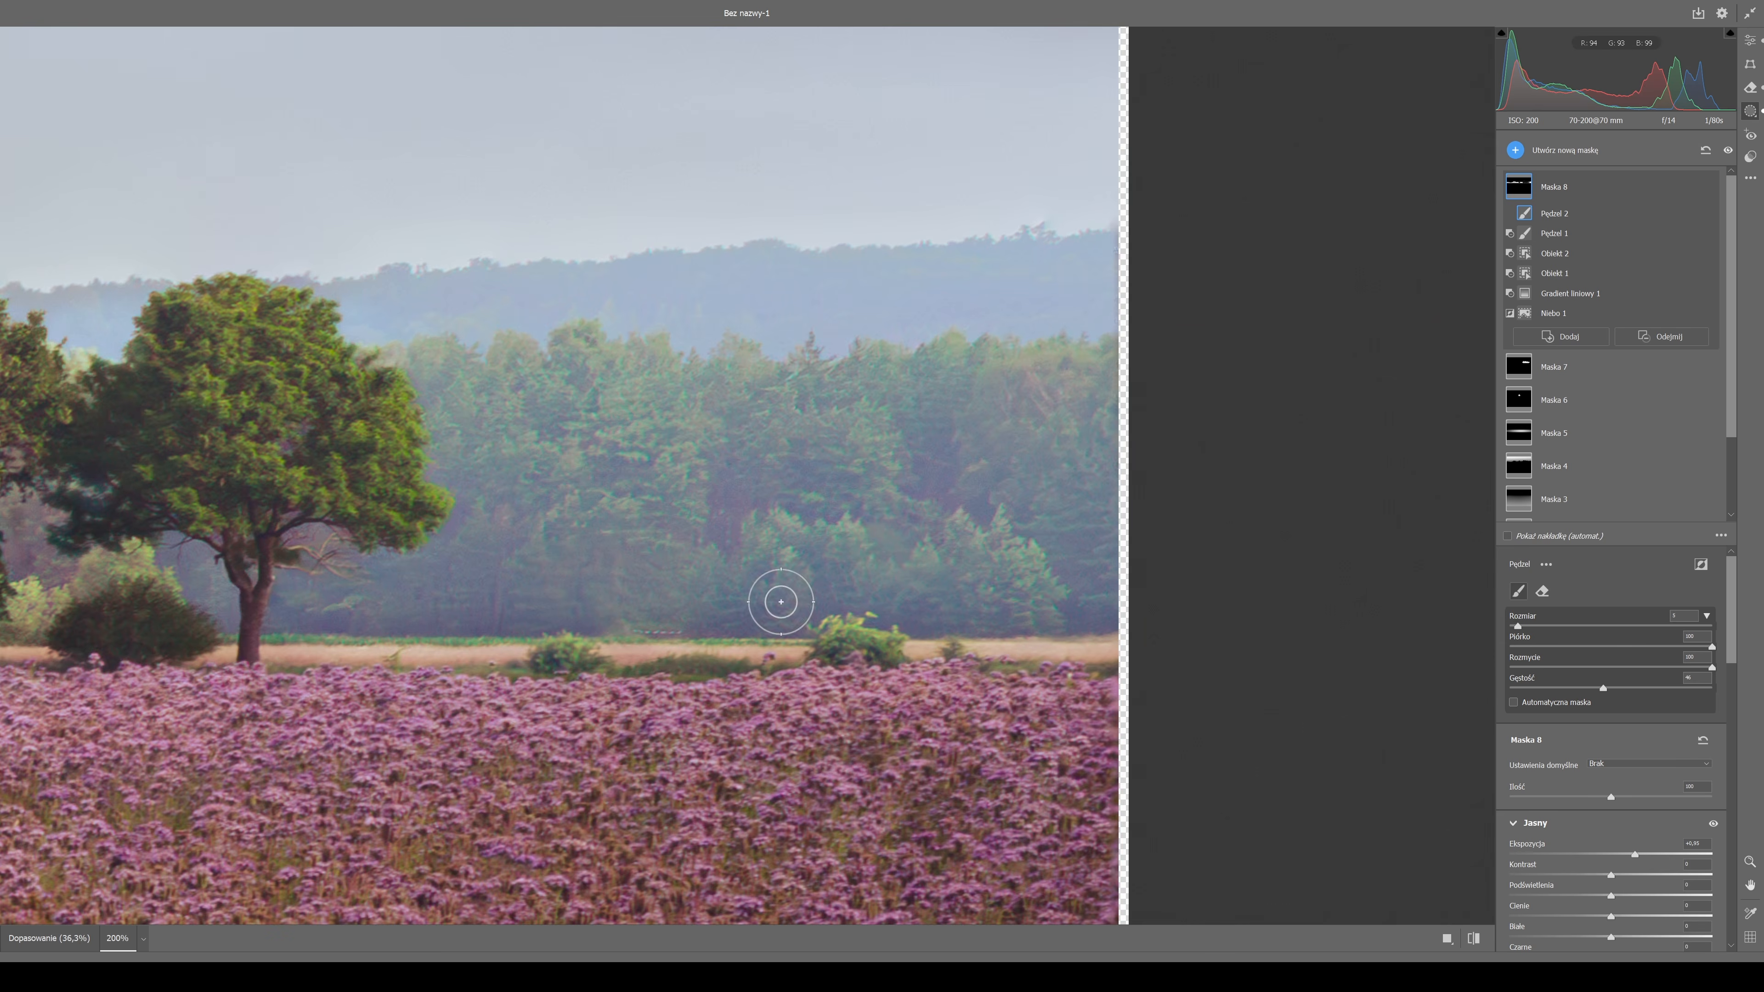
{"action": "key", "text": "ctrl+minus"}
{"action": "key", "text": "ctrl+minus"}
{"action": "key", "text": "ctrl+minus"}
{"action": "key", "text": "ctrl+minus"}
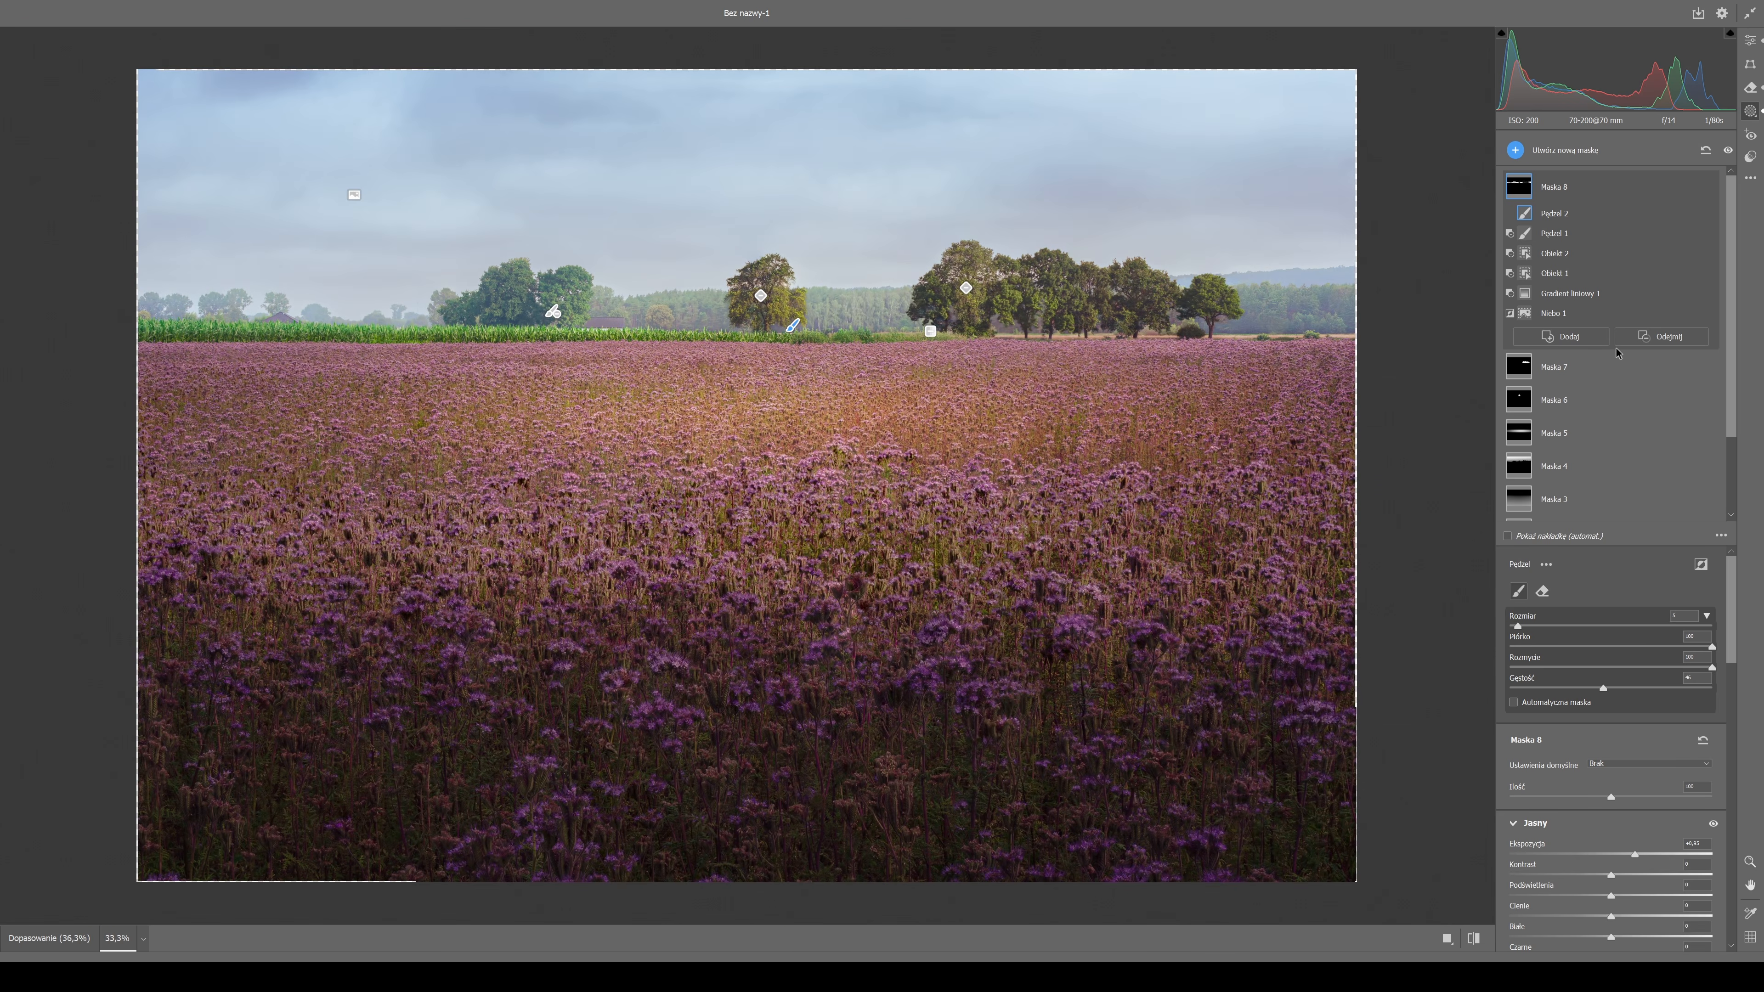
Create a large radial gradient mask centred near the horizon below the lone tree, invert it, and lower its exposure.
{"action": "left_click", "coordinate": [1515, 151]}
{"action": "left_click", "coordinate": [1554, 243]}
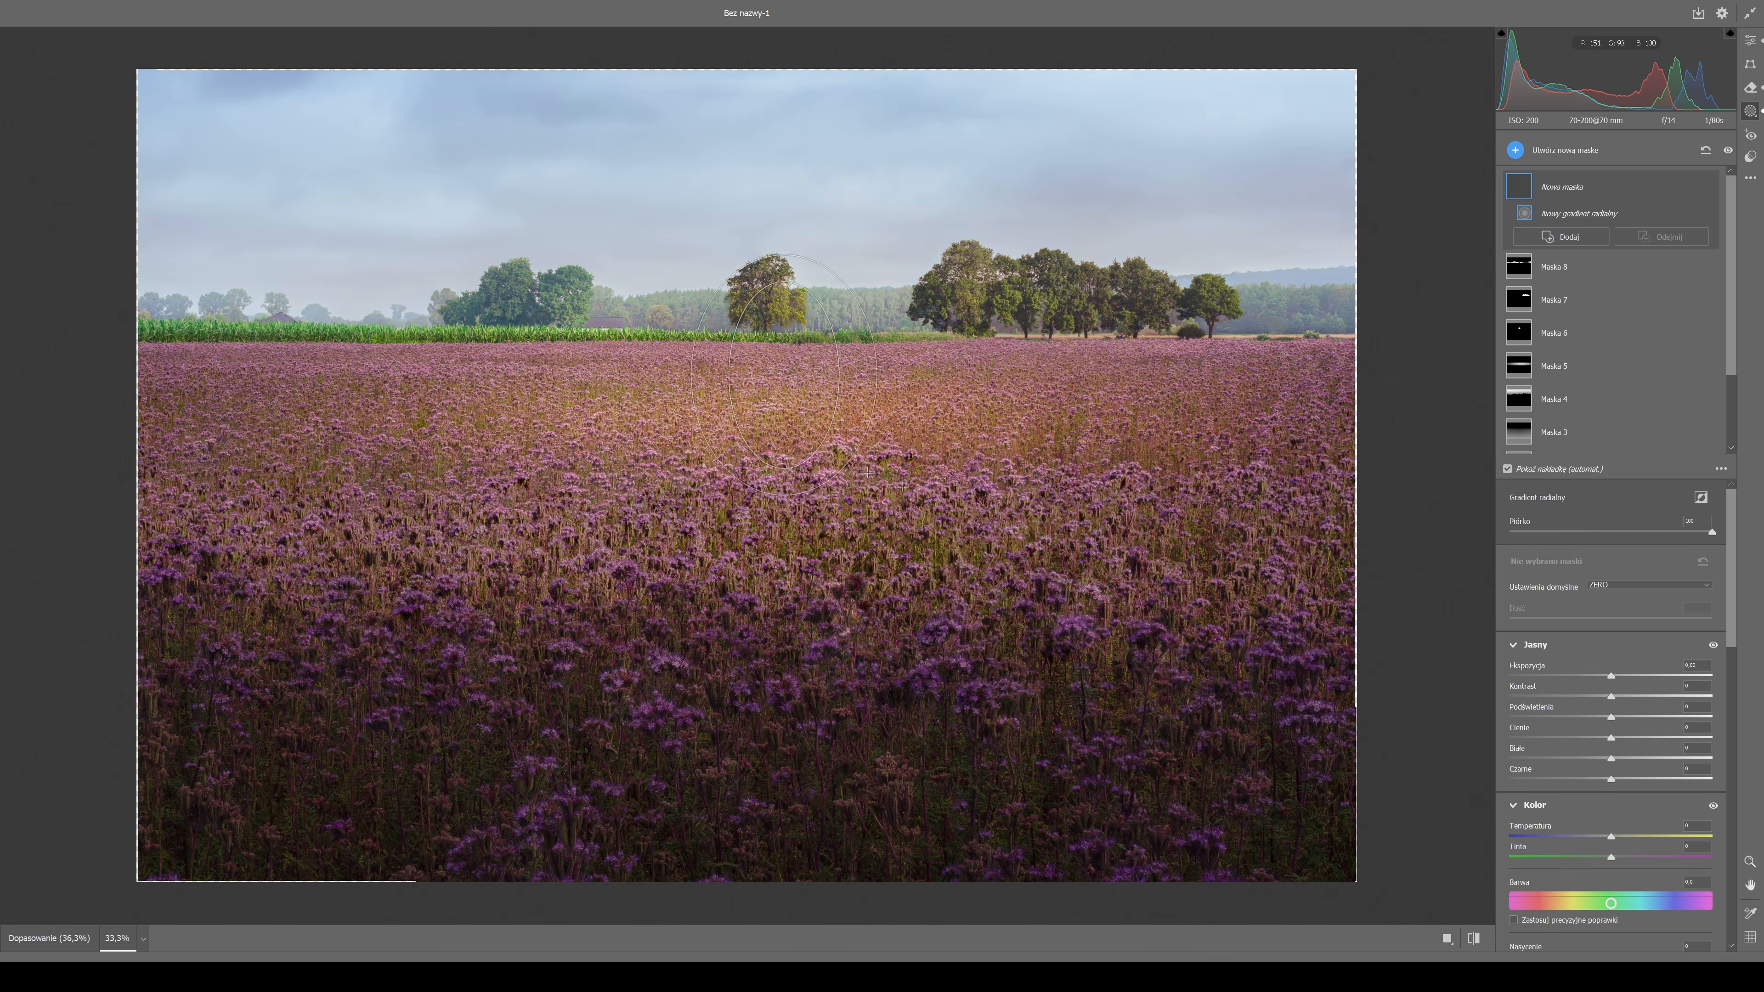
{"action": "left_click_drag", "start_coordinate": [790, 347], "coordinate": [1435, 692]}
{"action": "left_click", "coordinate": [1698, 498]}
{"action": "left_click_drag", "start_coordinate": [1610, 676], "coordinate": [1591, 676]}
Subtract a linear gradient from the radial mask, spanning from the horizon down into the lower flower field, and return to the global edits.
{"action": "left_click", "coordinate": [1667, 239]}
{"action": "mouse_move", "coordinate": [789, 348]}
{"action": "left_mouse_down"}
{"action": "mouse_move", "coordinate": [808, 337]}
{"action": "mouse_move", "coordinate": [785, 724]}
{"action": "left_mouse_up"}
{"action": "left_click", "coordinate": [1694, 317]}
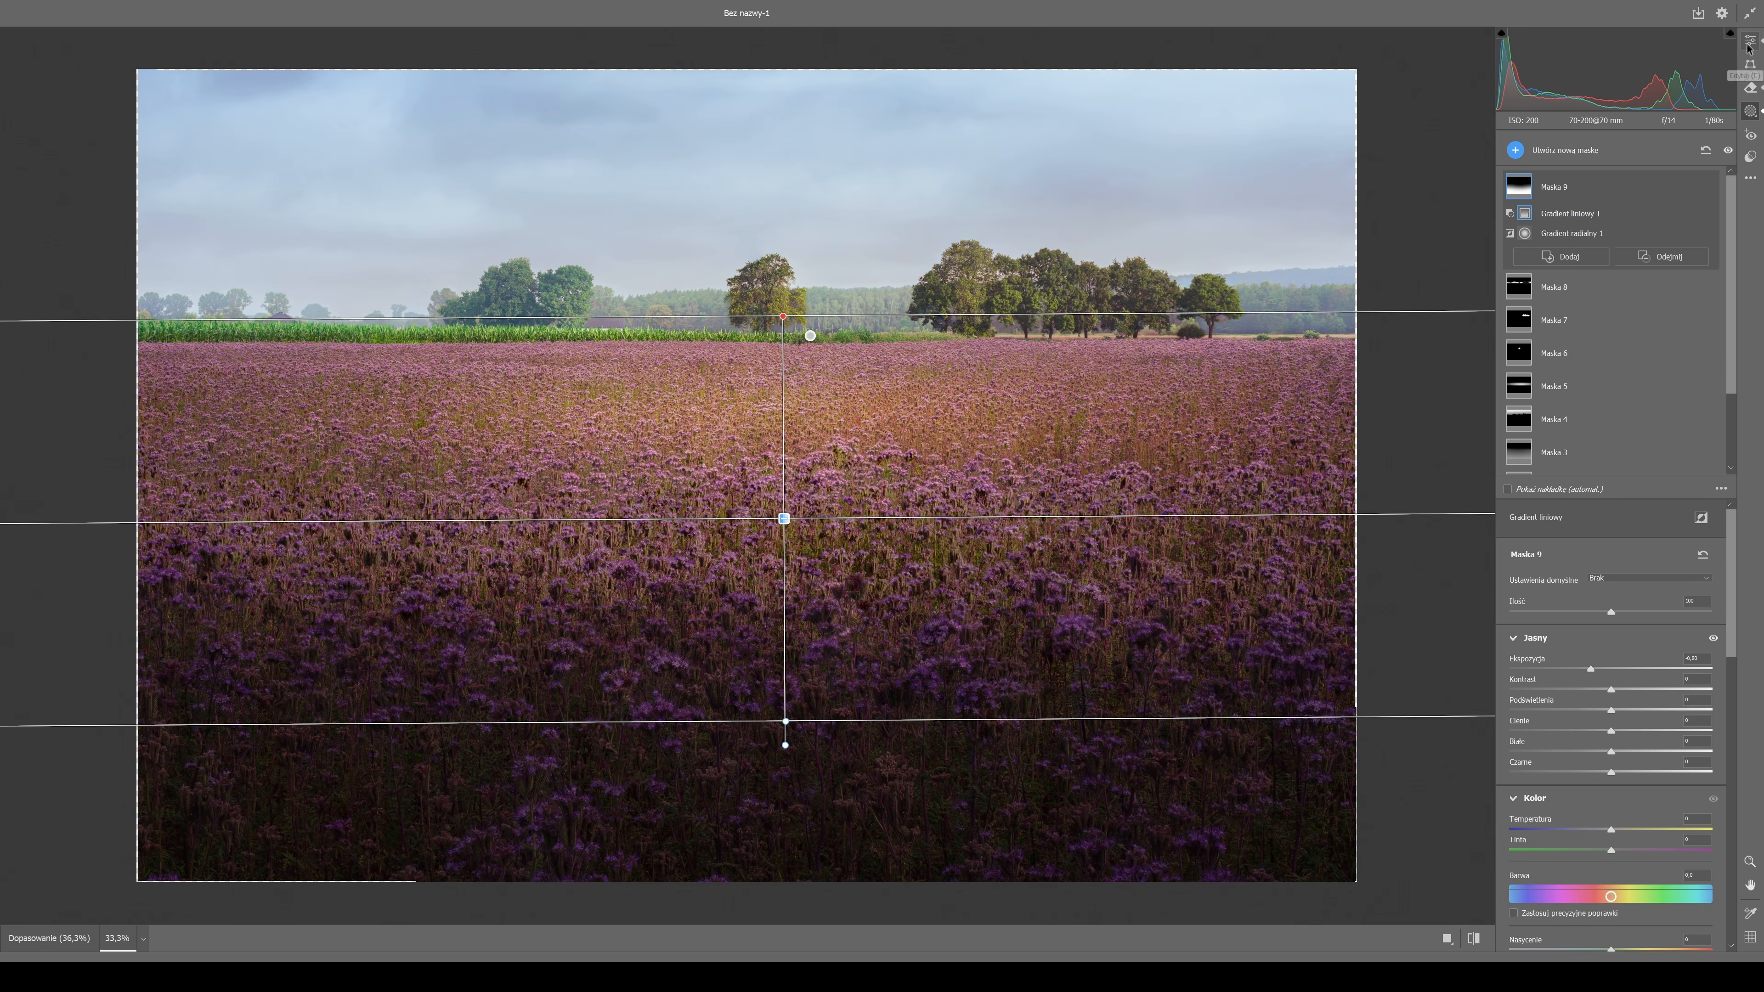
{"action": "left_click", "coordinate": [1749, 41]}
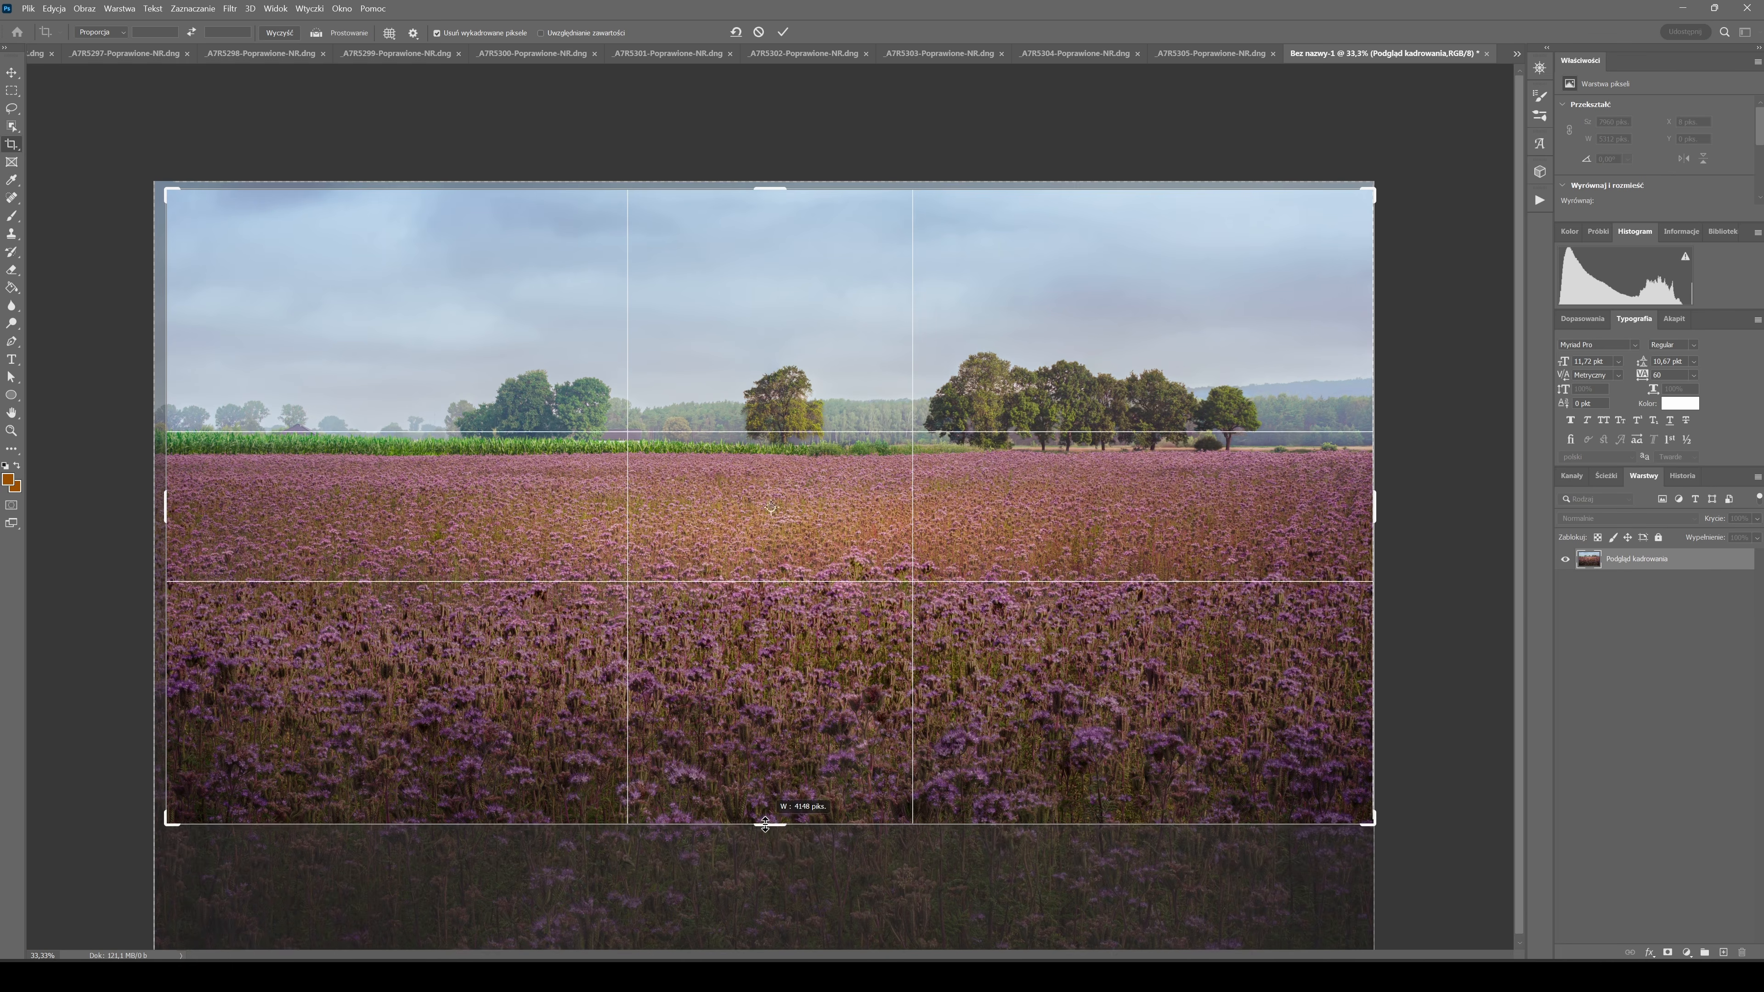
Crop the image to about 7845 × 4371 px by adjusting its bottom and side edges.
{"action": "left_click_drag", "start_coordinate": [771, 823], "coordinate": [773, 839]}
{"action": "left_click_drag", "start_coordinate": [1373, 503], "coordinate": [1367, 503]}
{"action": "left_click_drag", "start_coordinate": [171, 500], "coordinate": [168, 500]}
{"action": "mouse_move", "coordinate": [786, 841]}
{"action": "left_mouse_down"}
{"action": "mouse_move", "coordinate": [786, 859]}
{"action": "mouse_move", "coordinate": [791, 842]}
{"action": "left_mouse_up"}
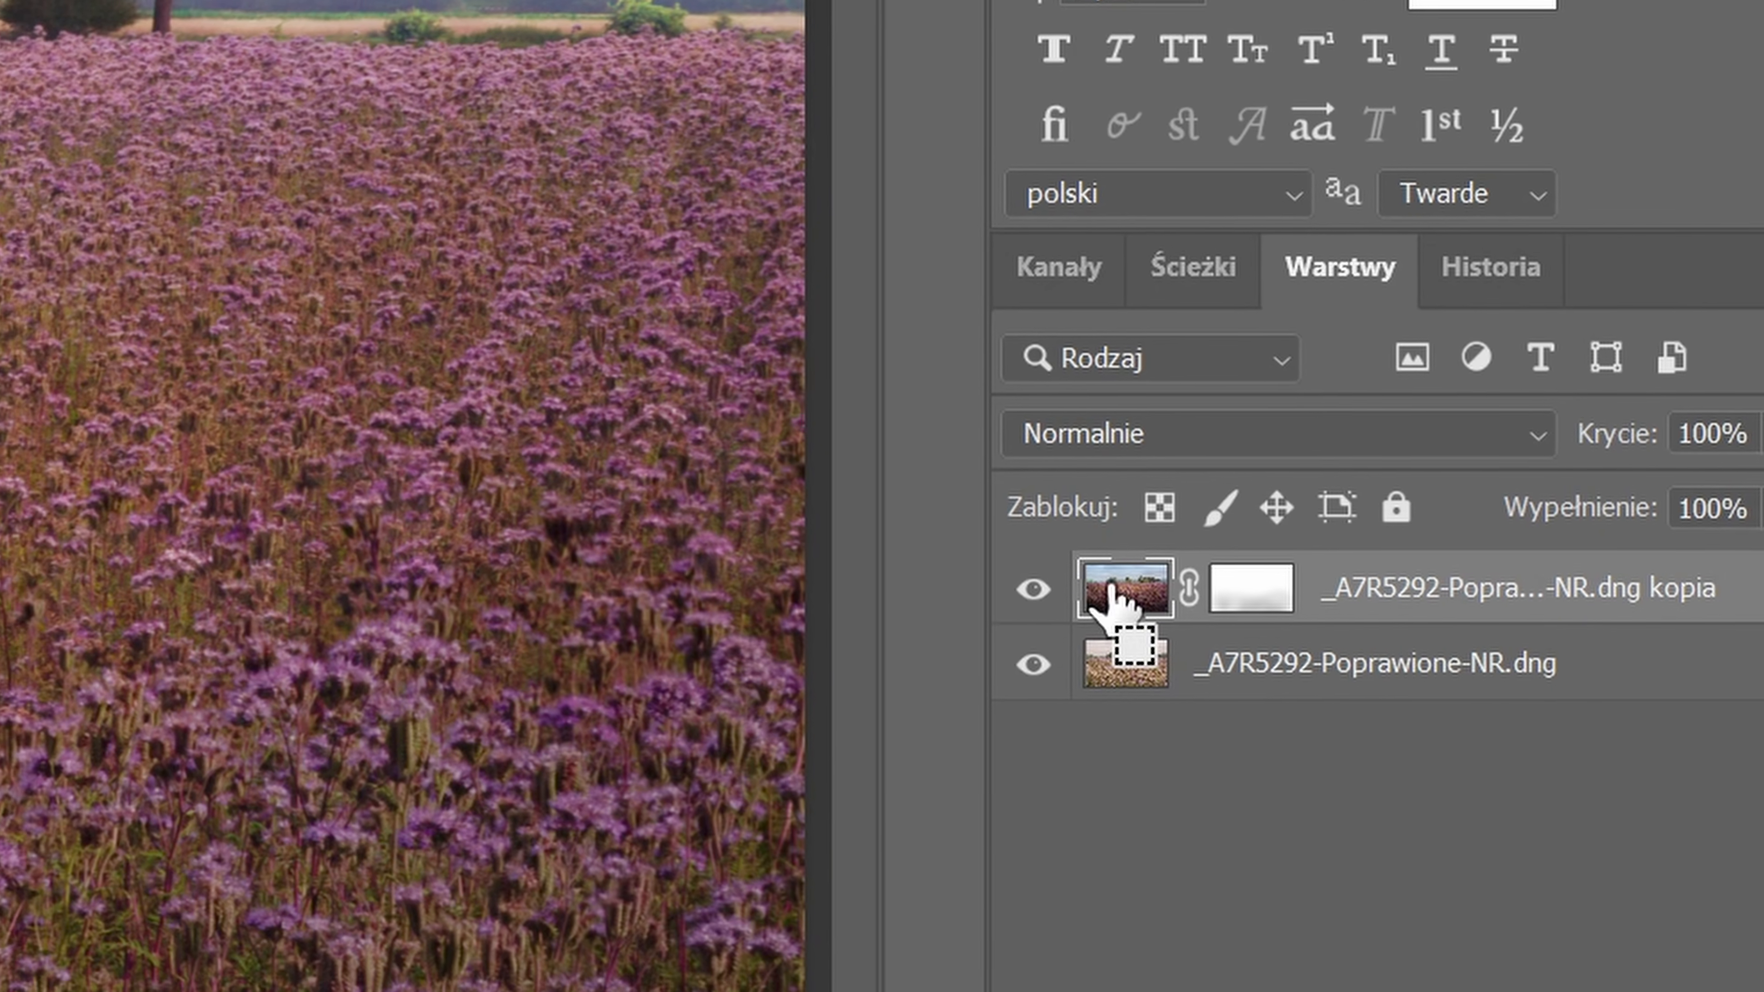
Stamp the visible layers onto a new layer and apply Unsharp Mask with amount 20% and radius 20 pixels.
{"action": "key", "text": "ctrl+alt+shift+e"}
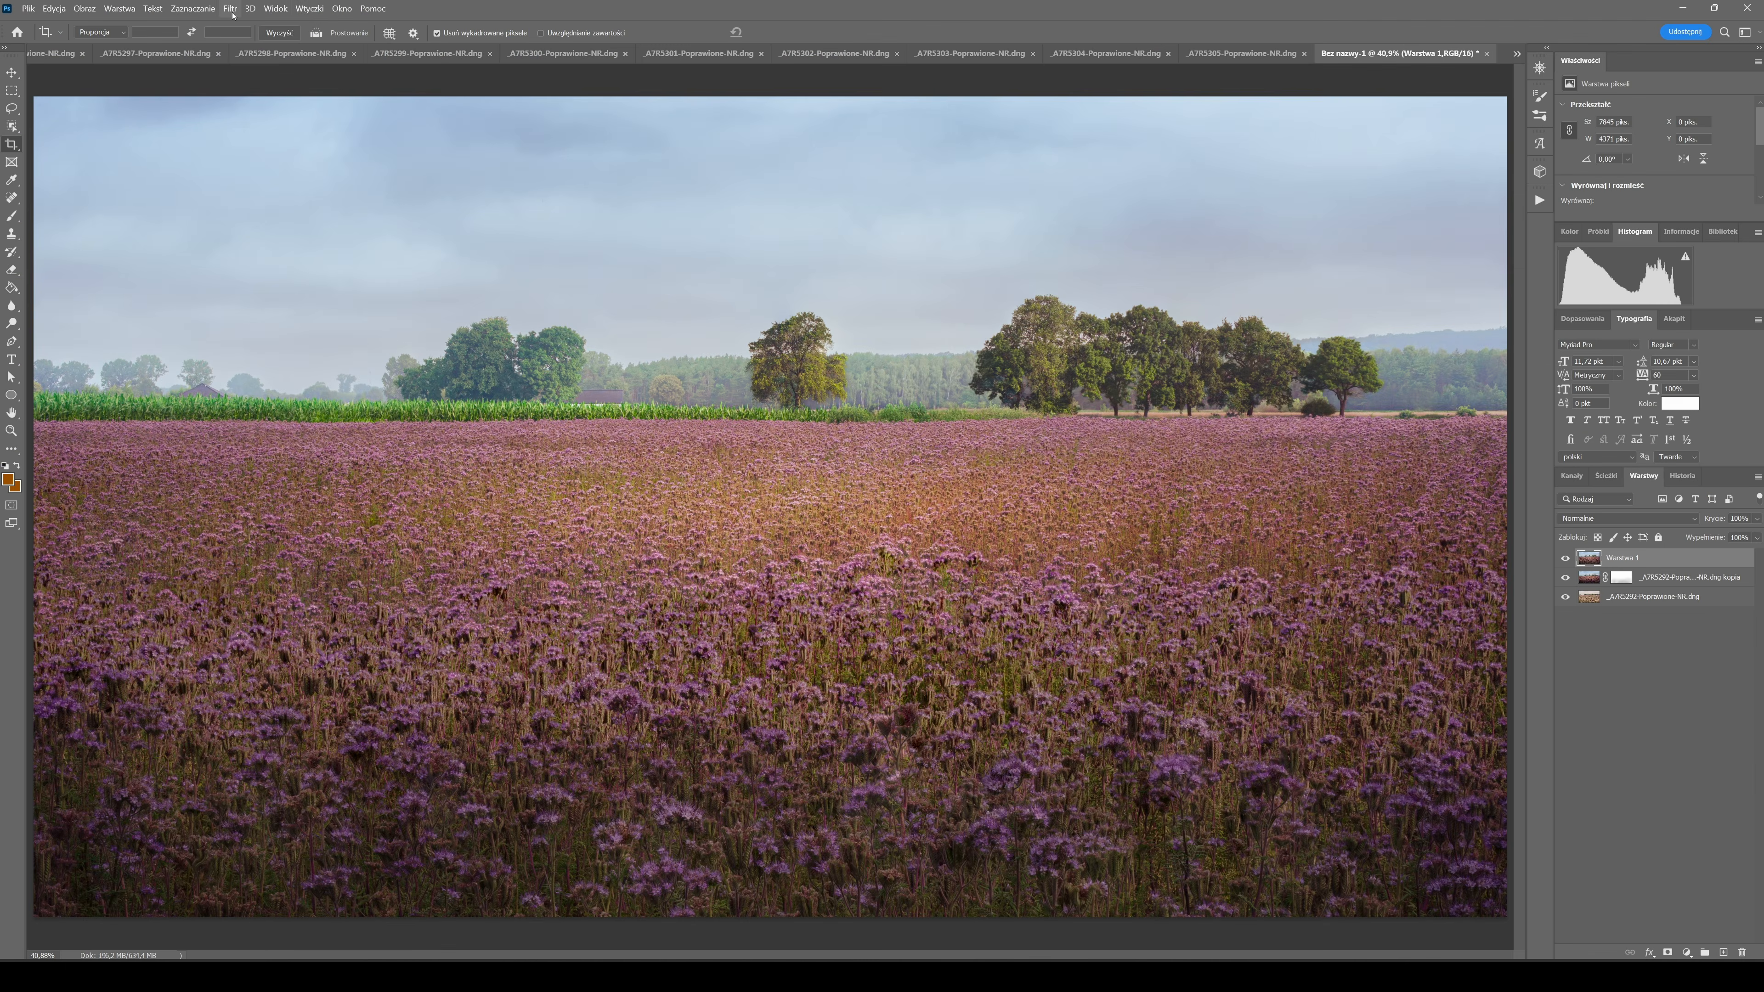
{"action": "left_click", "coordinate": [231, 9]}
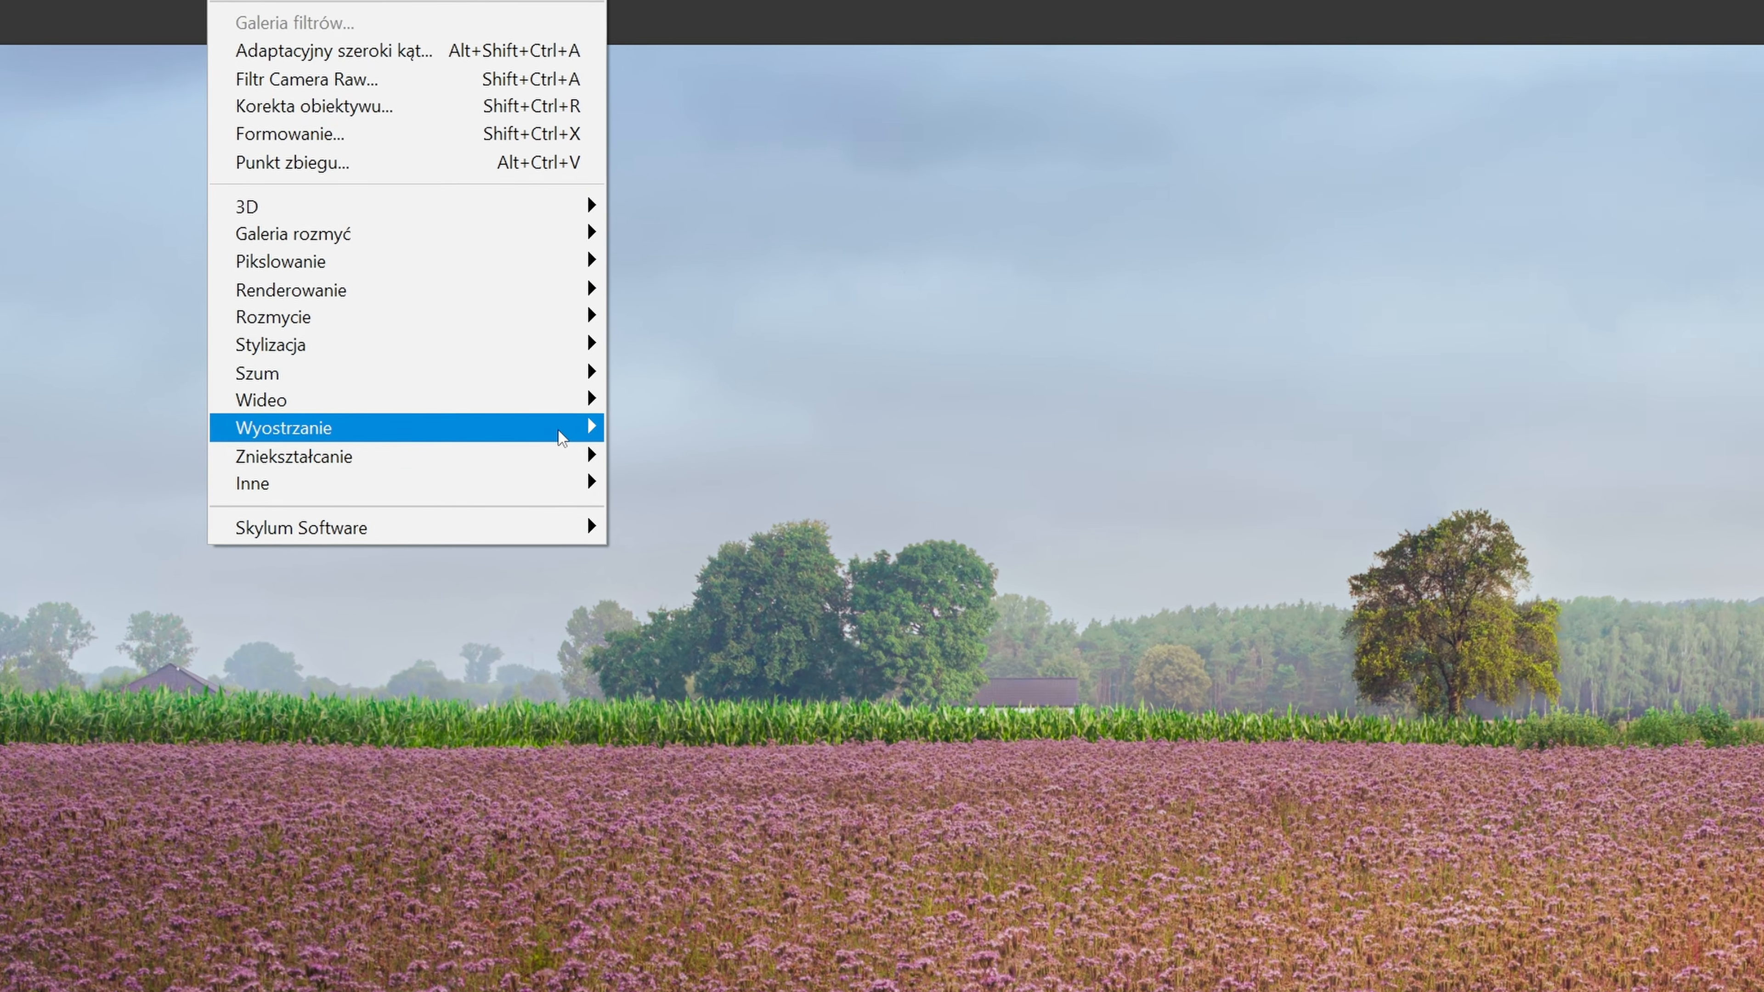
{"action": "mouse_move", "coordinate": [430, 428]}
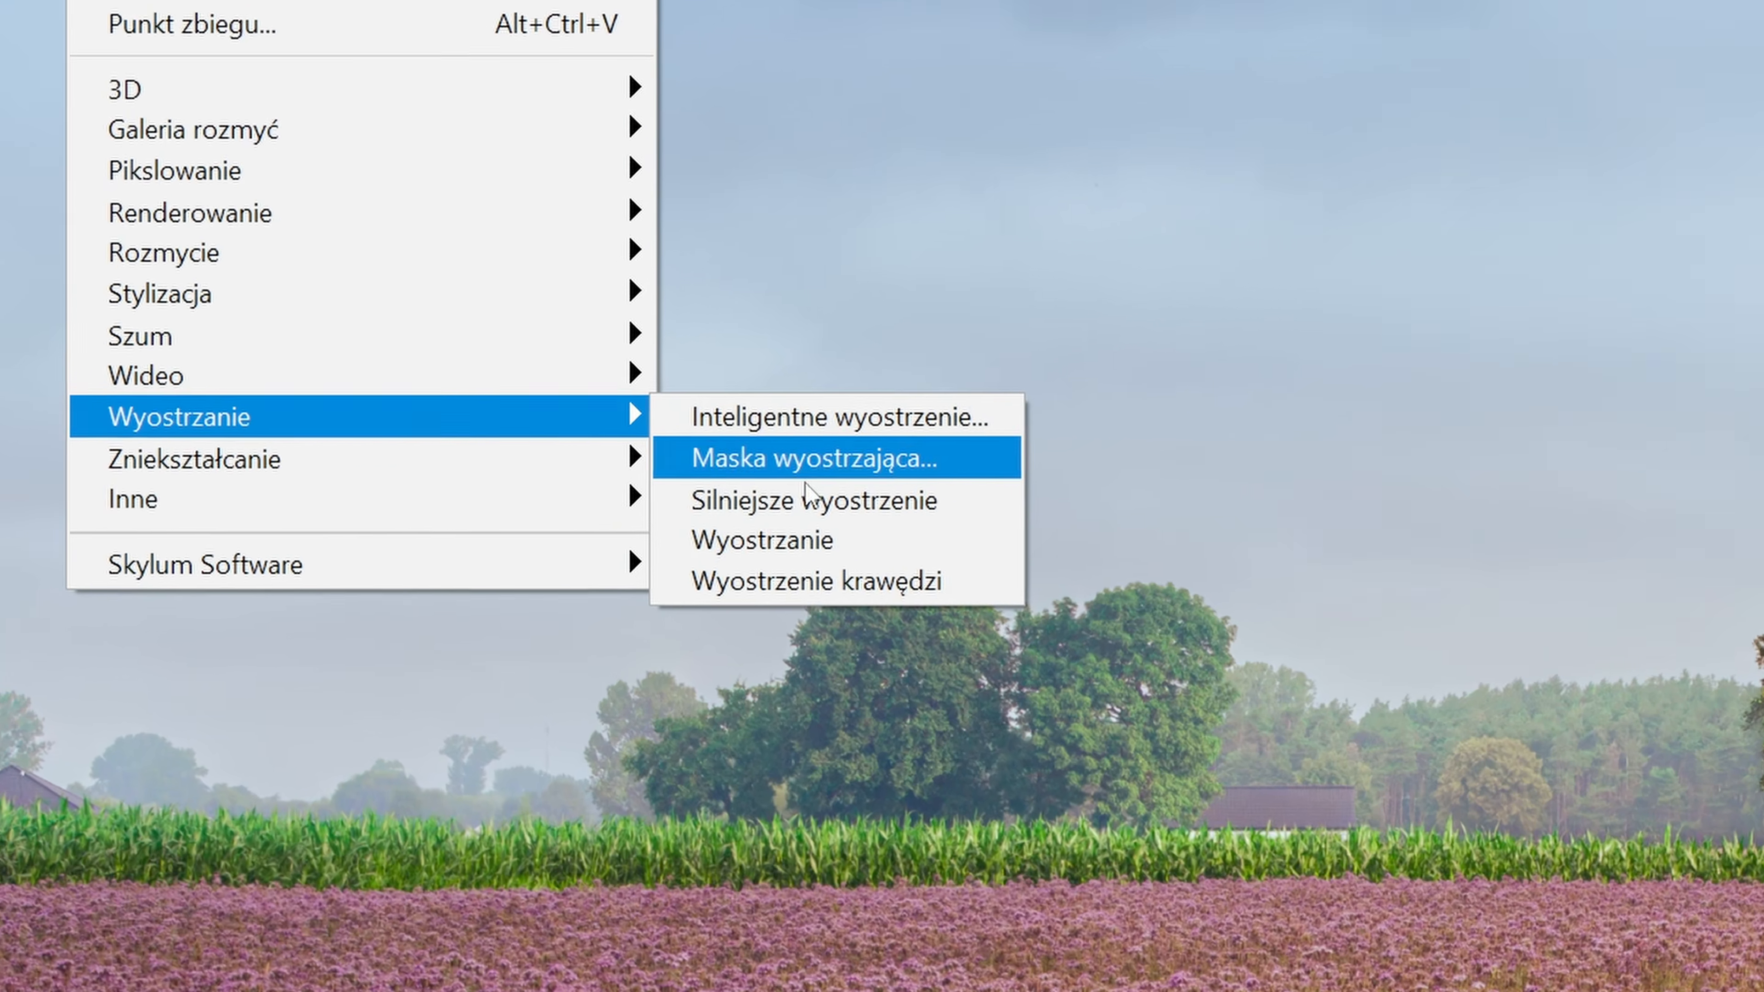
{"action": "left_click", "coordinate": [701, 457]}
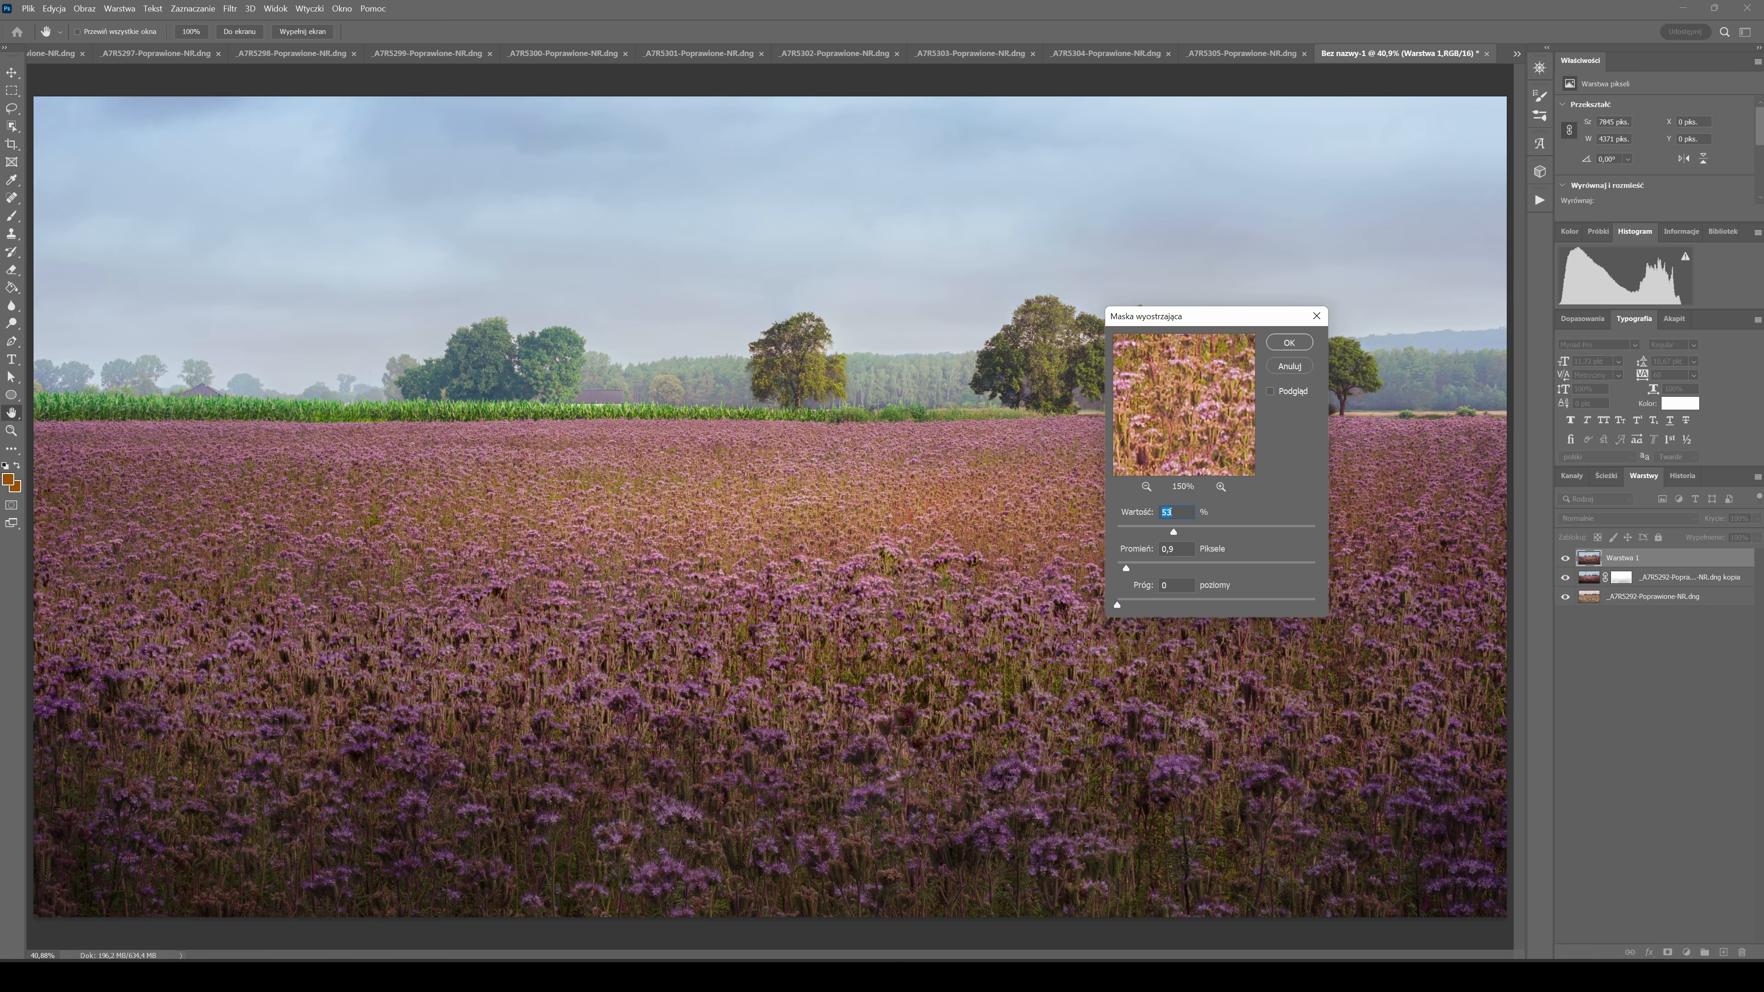
{"action": "type", "text": "20"}
{"action": "key", "text": "Tab"}
{"action": "type", "text": "20"}
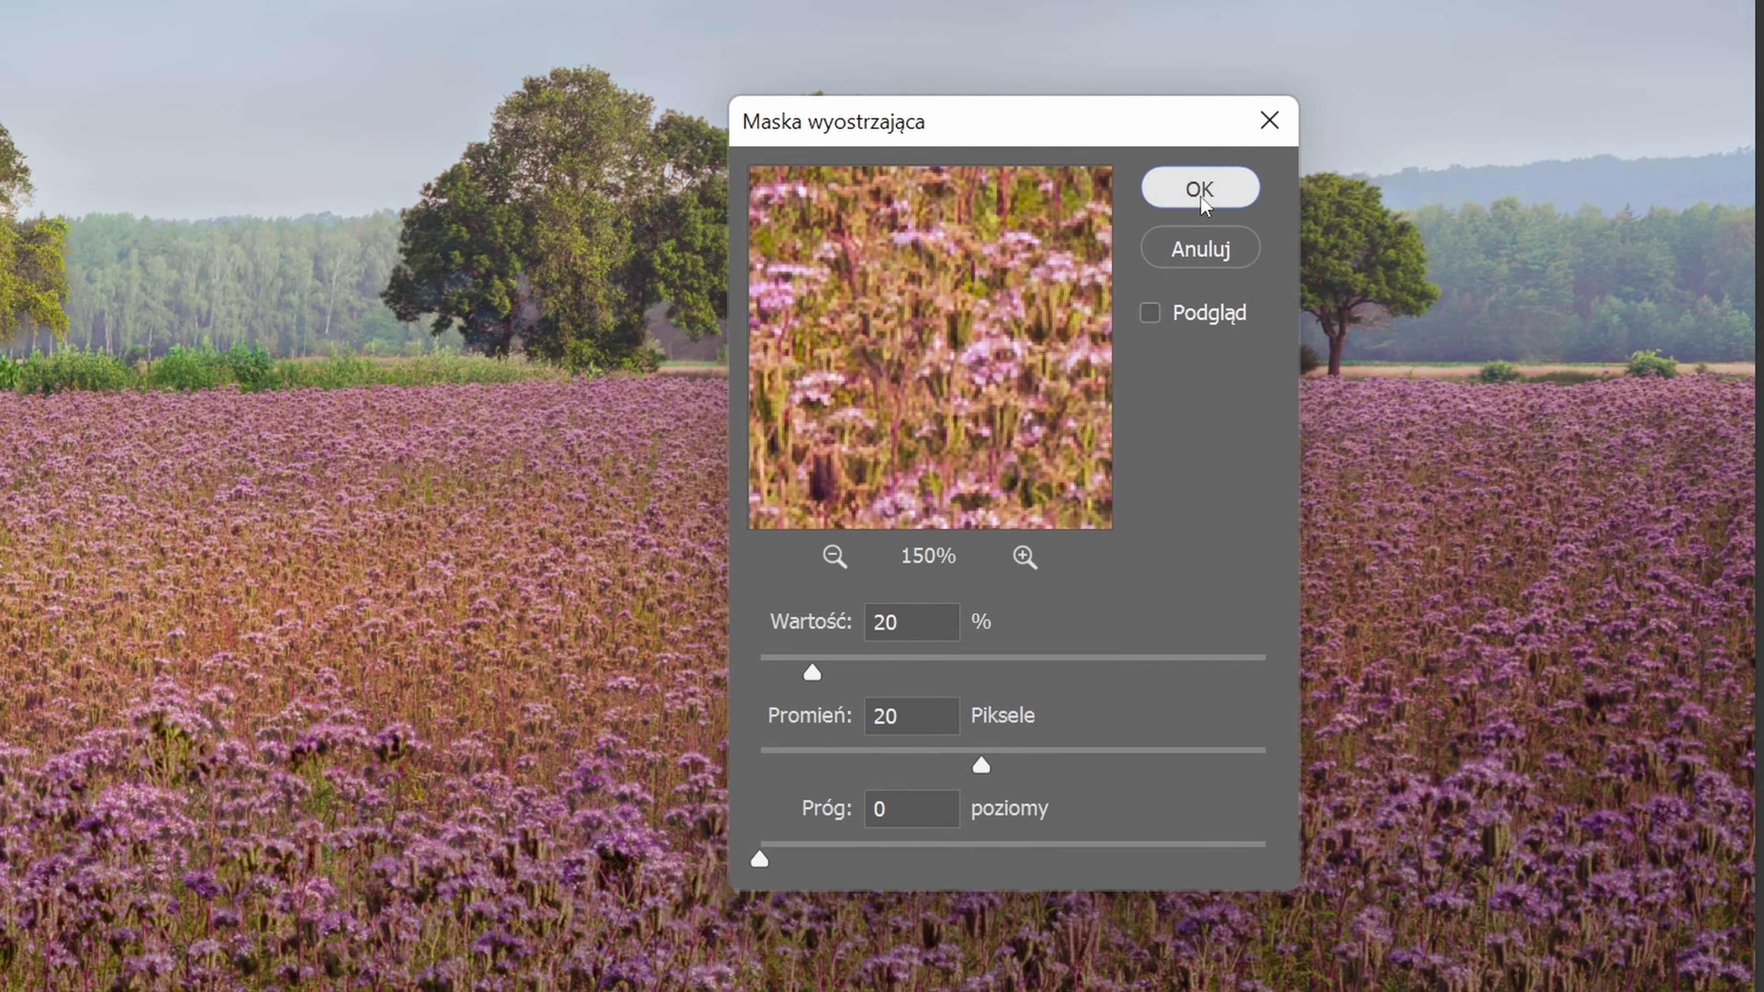
{"action": "left_click", "coordinate": [1207, 187]}
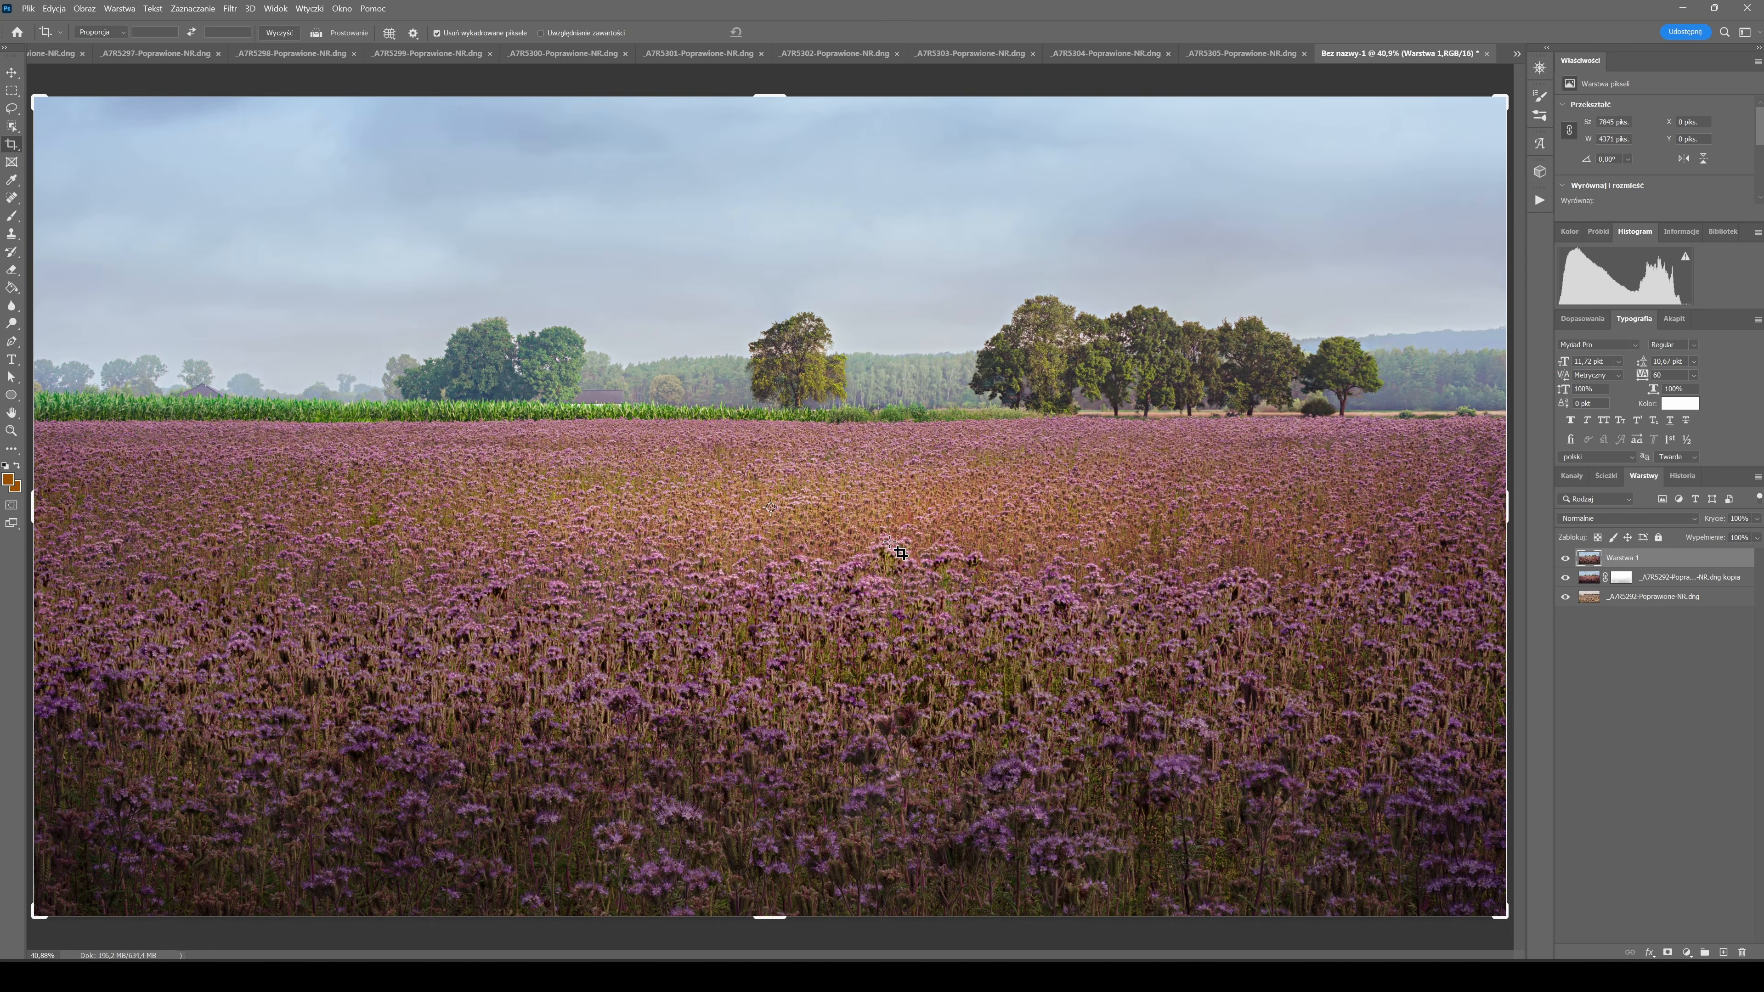
Add an inverted black mask to the sharpened layer and paint over the trees in white at reduced opacity to reveal the sharpening.
{"action": "key", "text": "ctrl+1"}
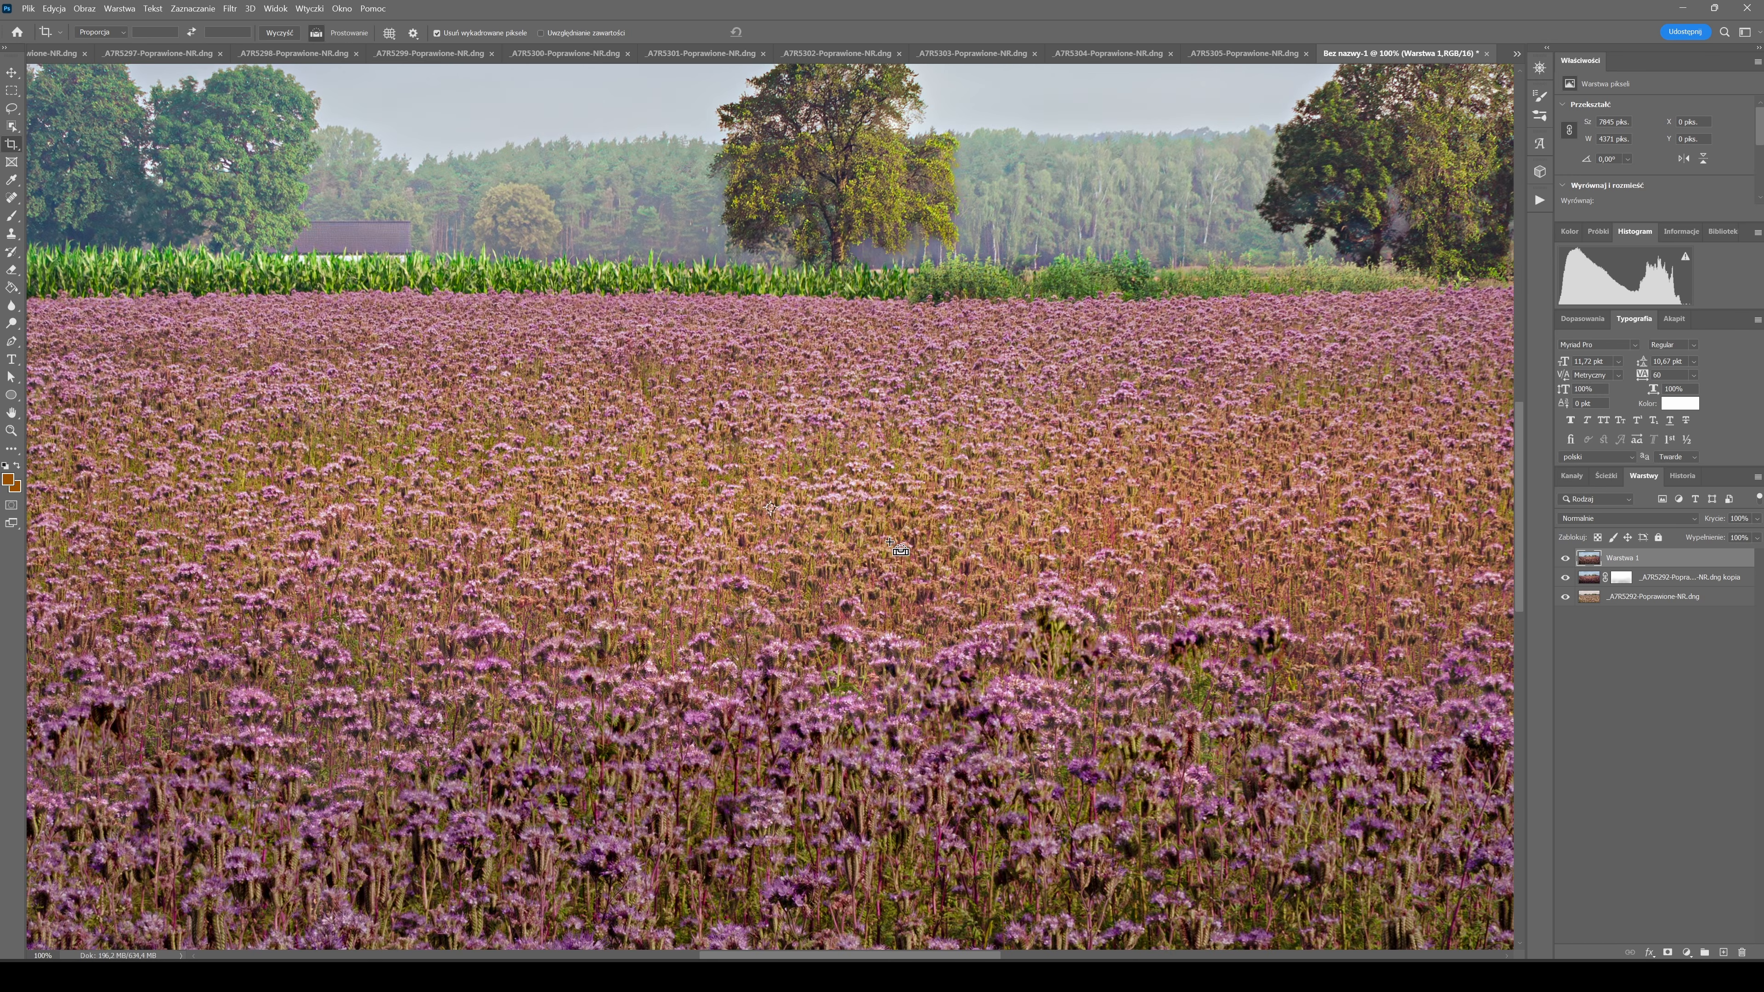
{"action": "key", "text": "ctrl+minus"}
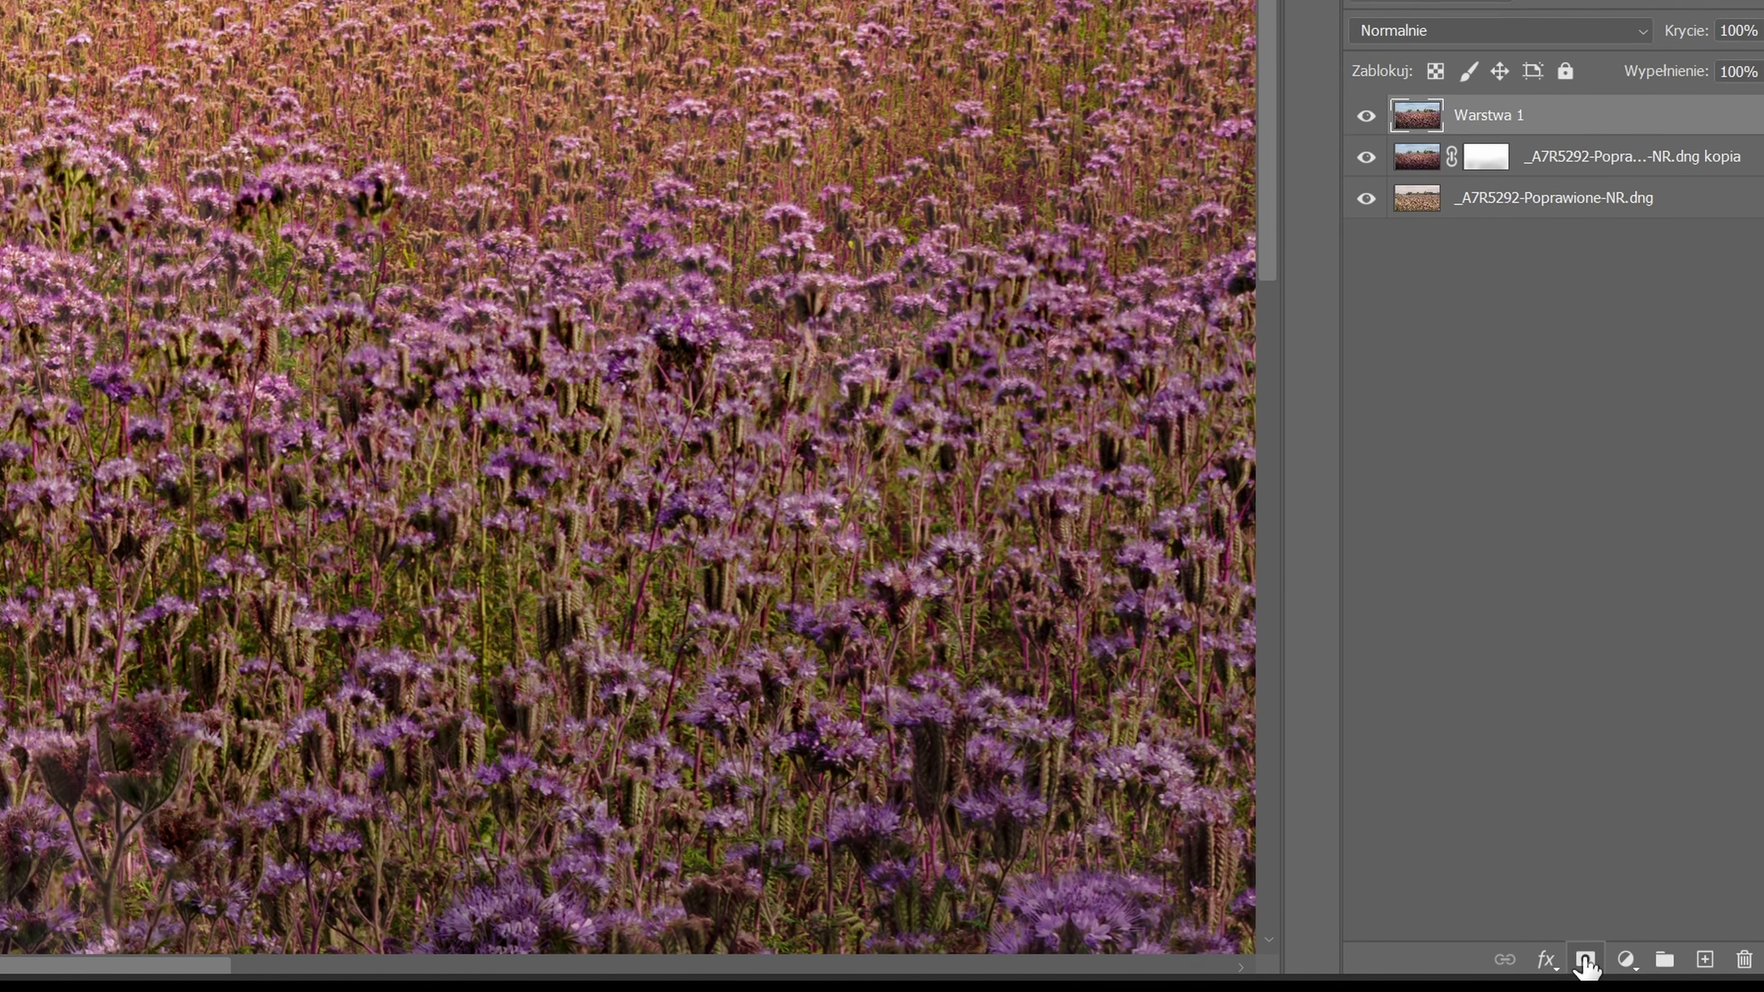
{"action": "left_click", "coordinate": [1667, 952]}
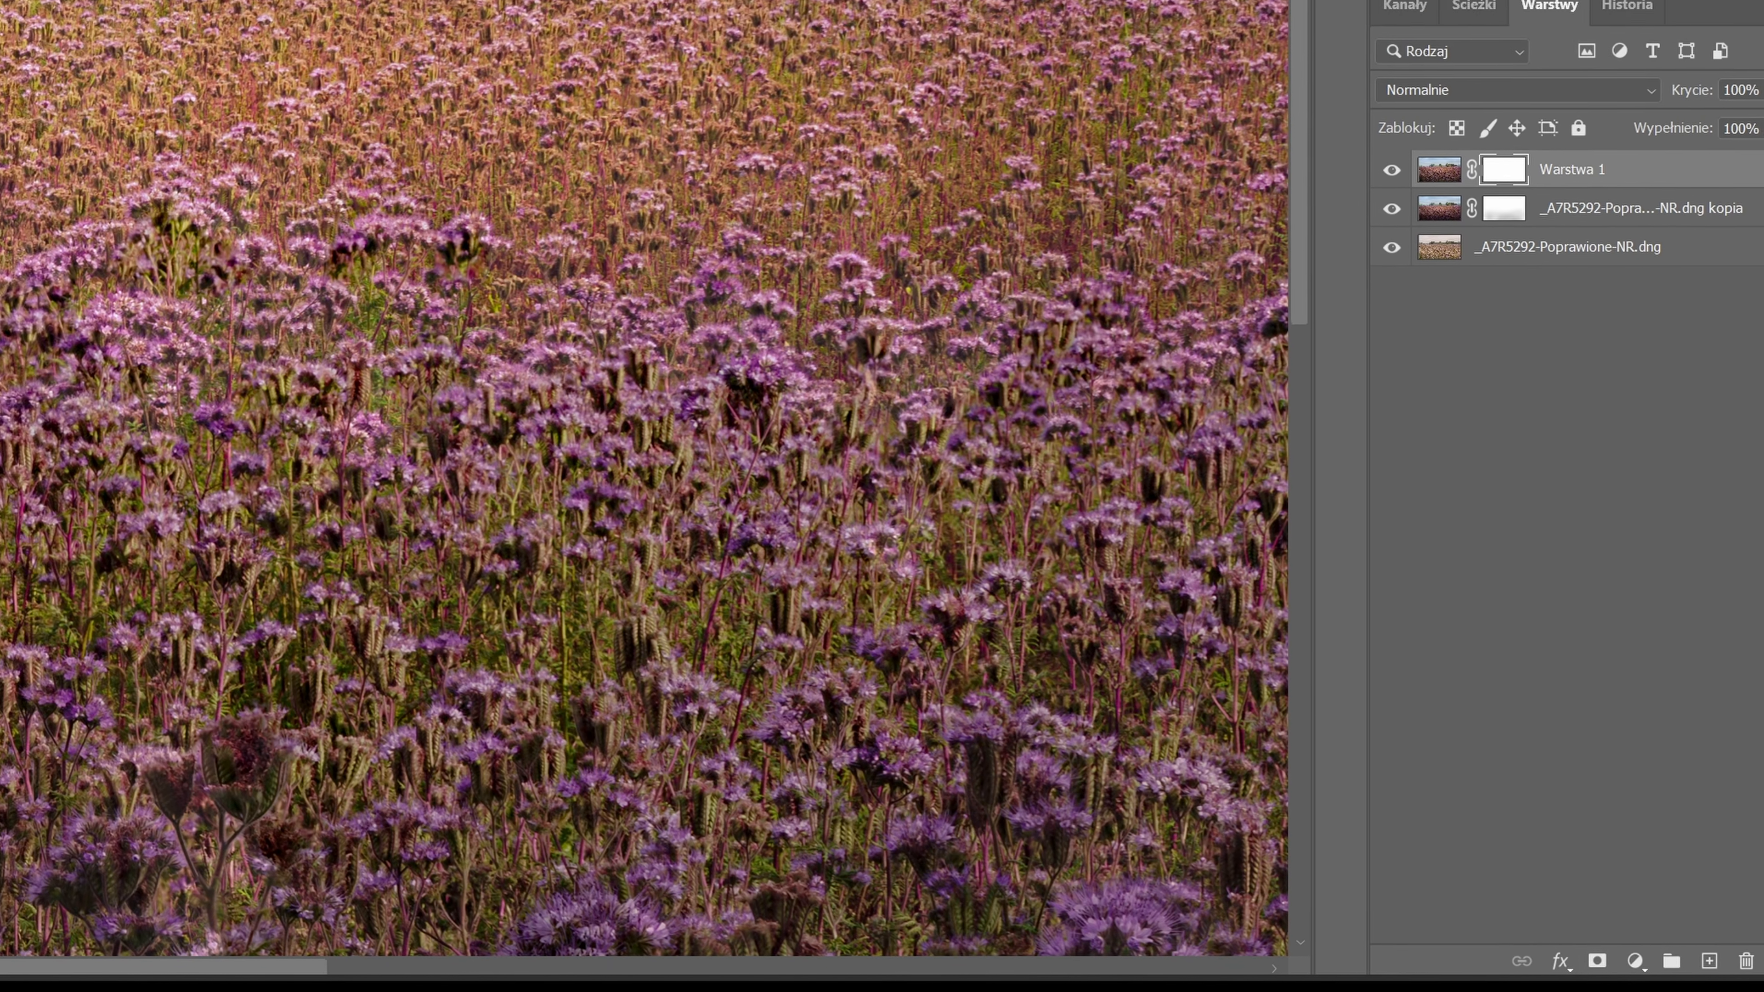
{"action": "key", "text": "ctrl+i"}
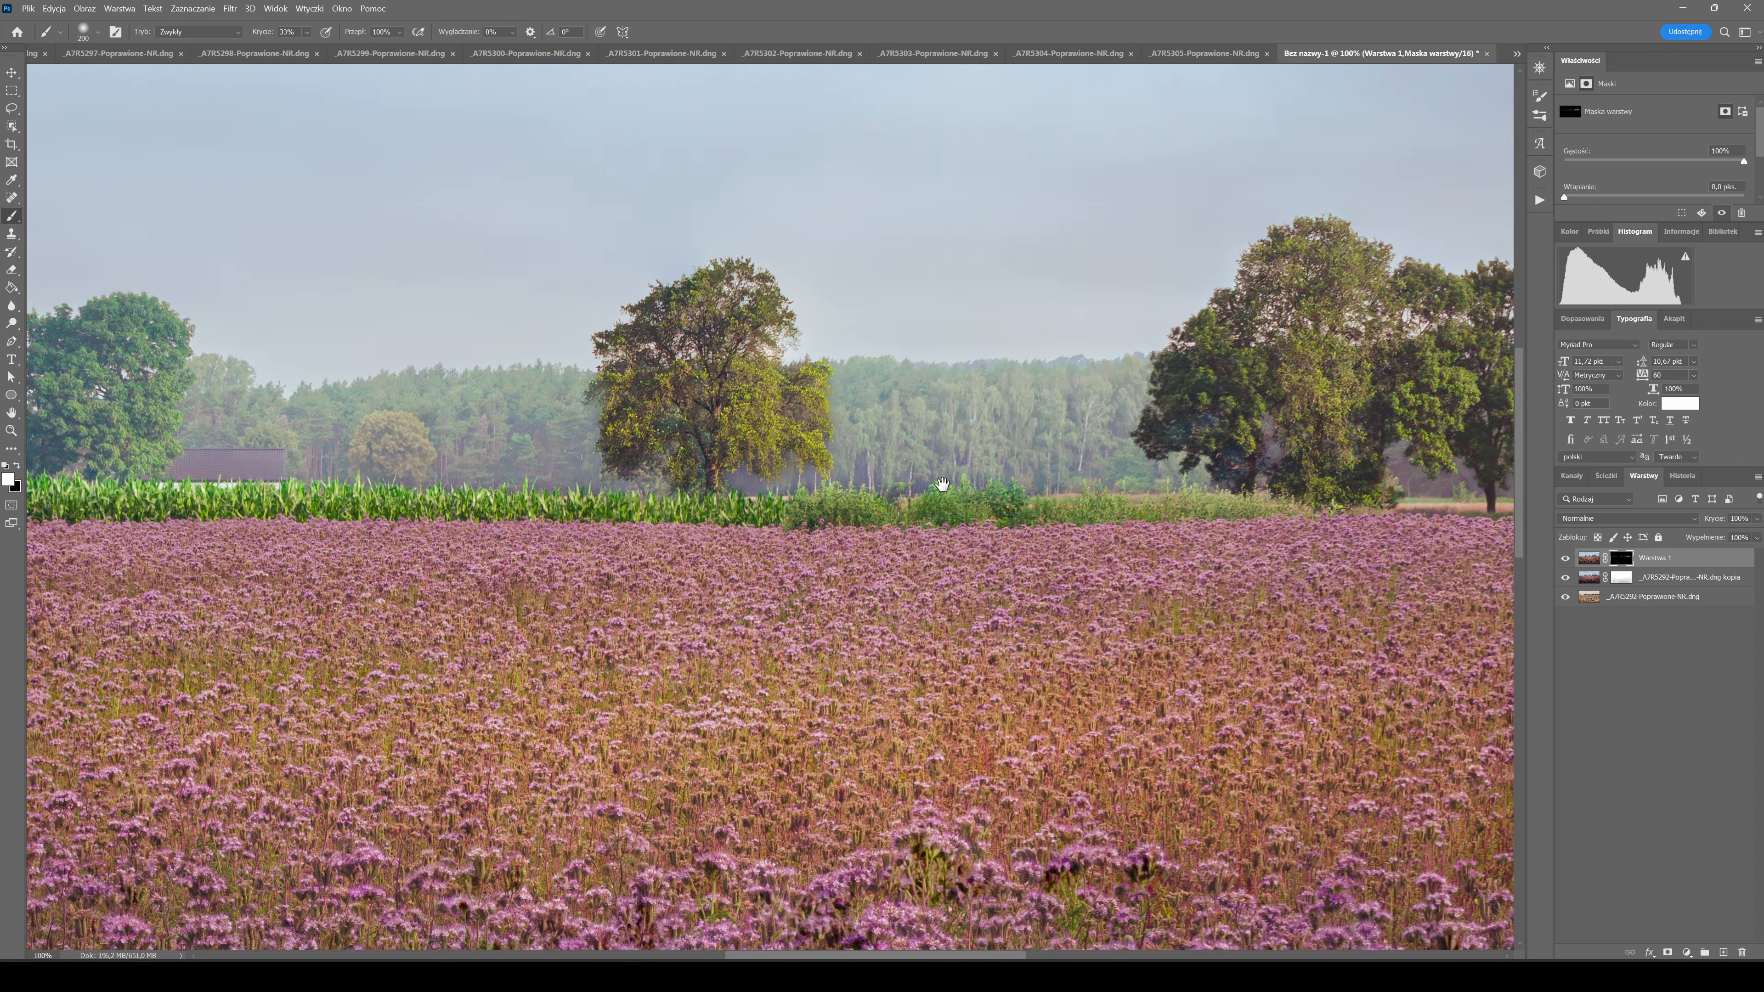
{"action": "left_click_drag", "start_coordinate": [942, 485], "coordinate": [668, 470]}
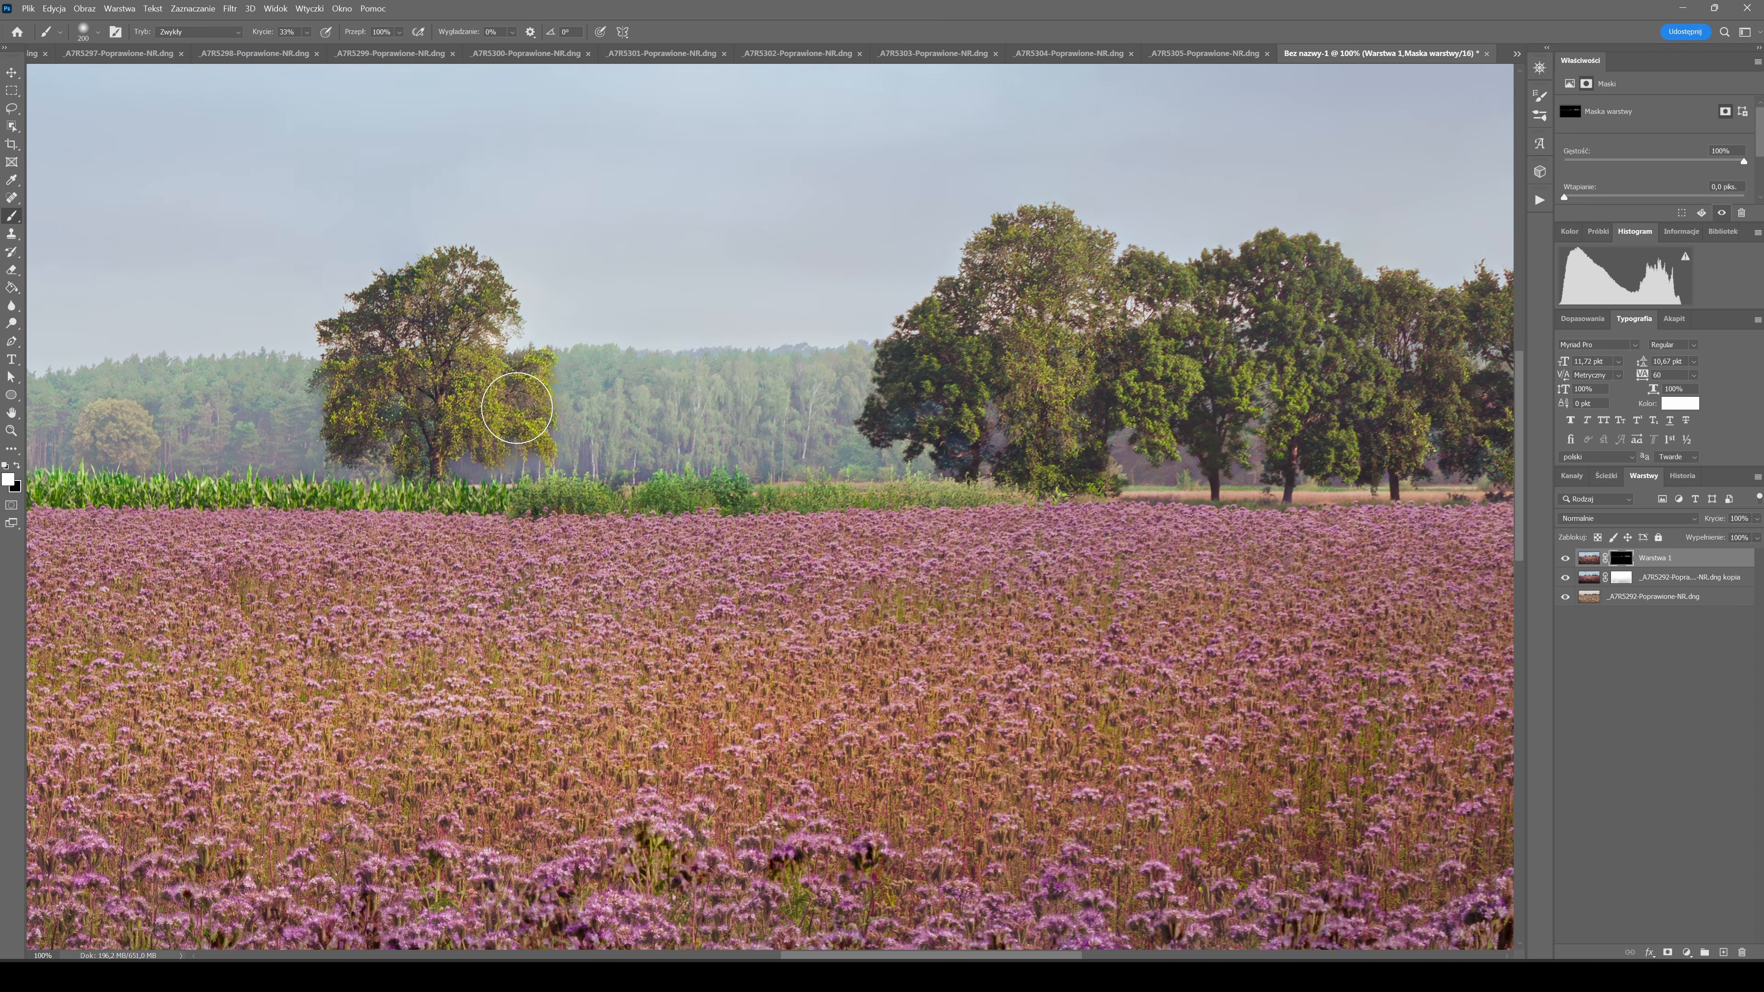
{"action": "left_click_drag", "start_coordinate": [402, 505], "coordinate": [809, 487]}
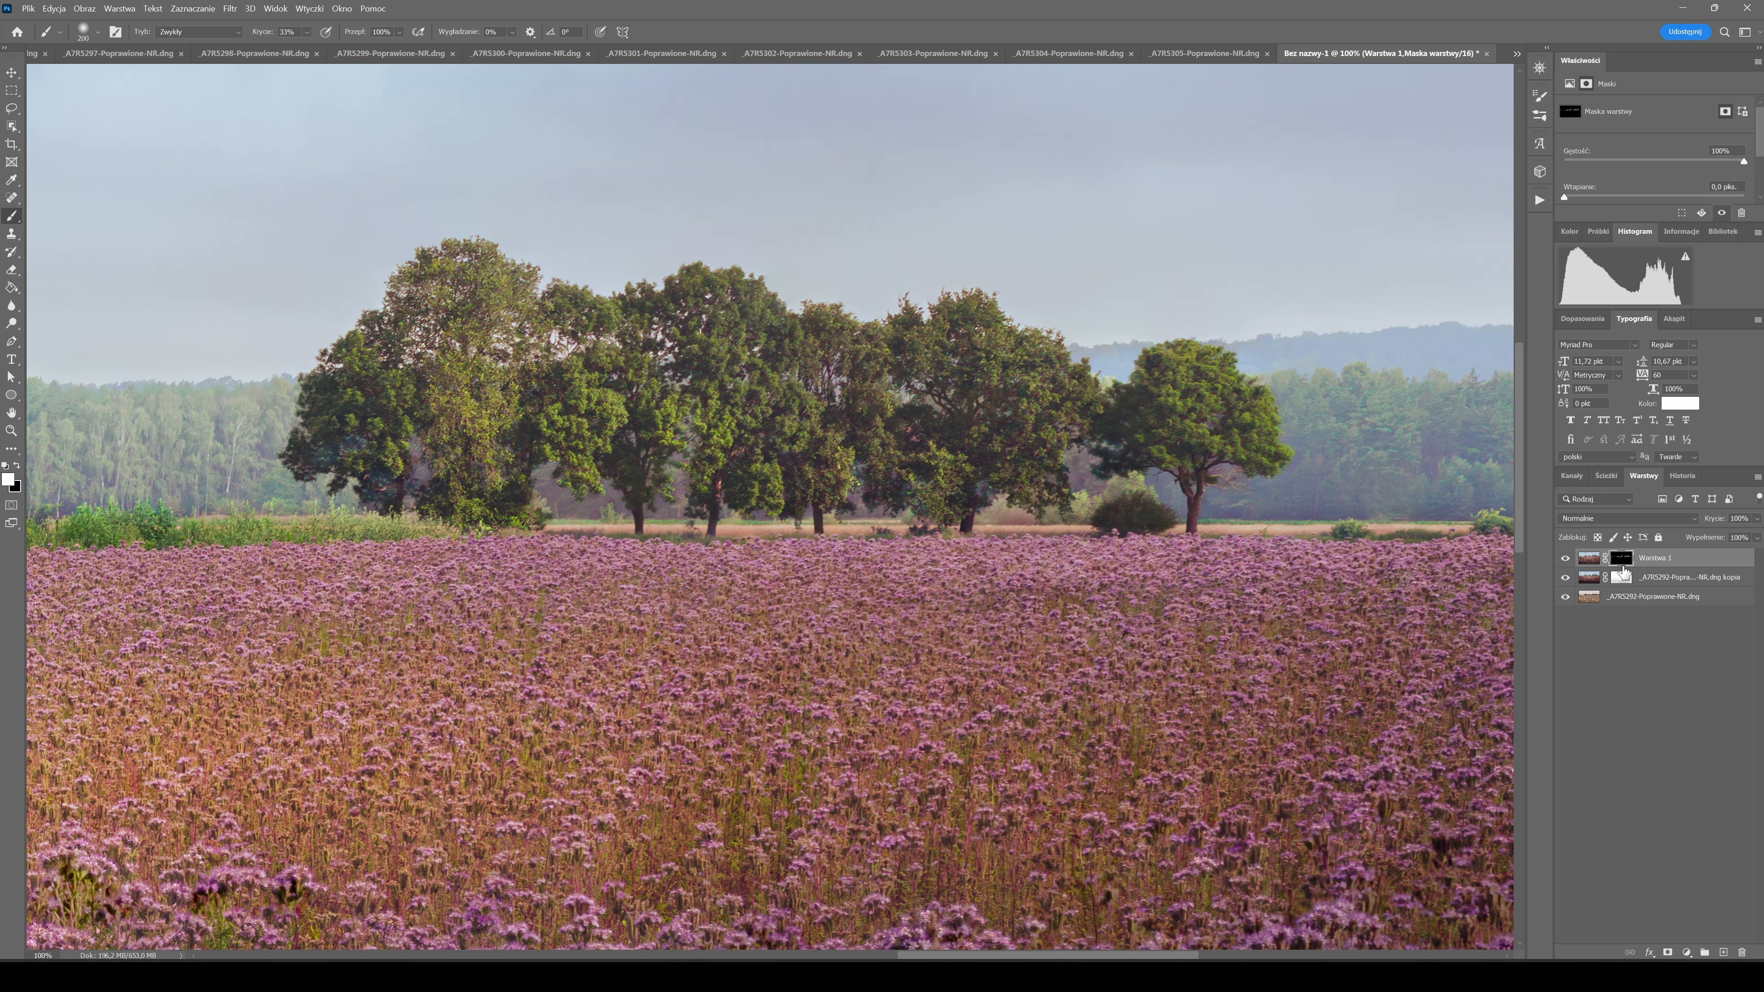
Stamp the visible layers onto another new layer and apply Unsharp Mask with amount 10% and radius 10 pixels.
{"action": "key", "text": "ctrl+alt+shift+e"}
{"action": "left_click", "coordinate": [226, 10]}
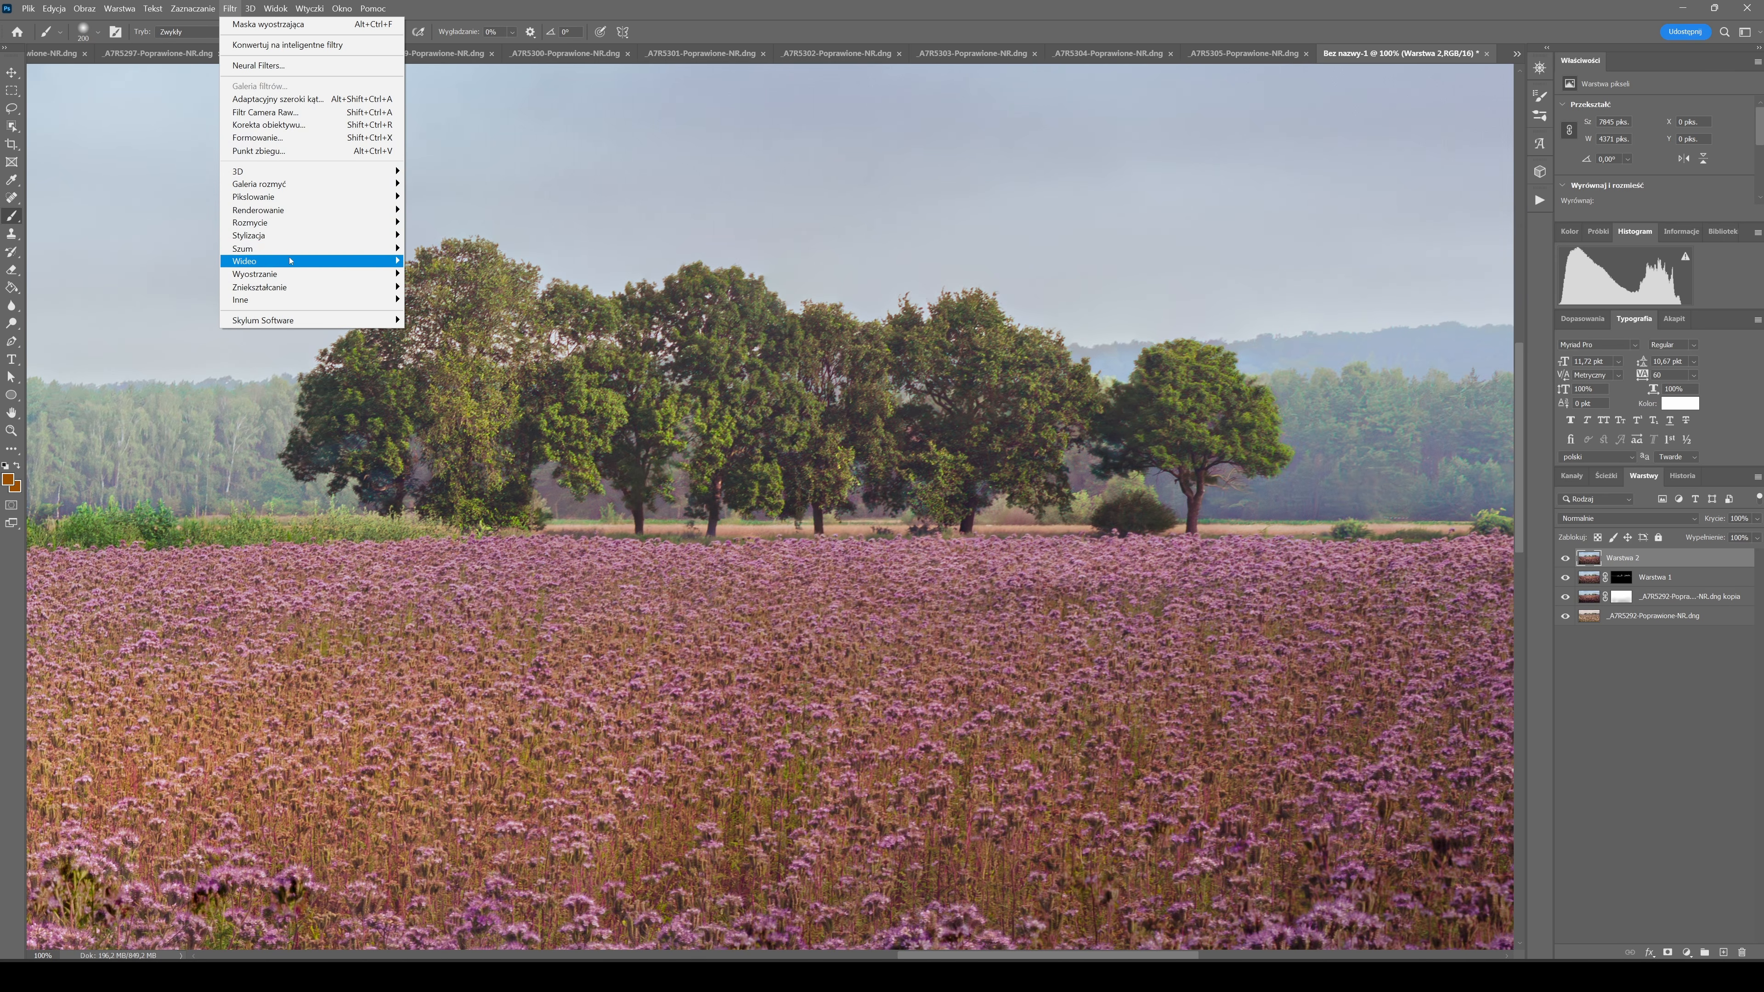
{"action": "mouse_move", "coordinate": [289, 272]}
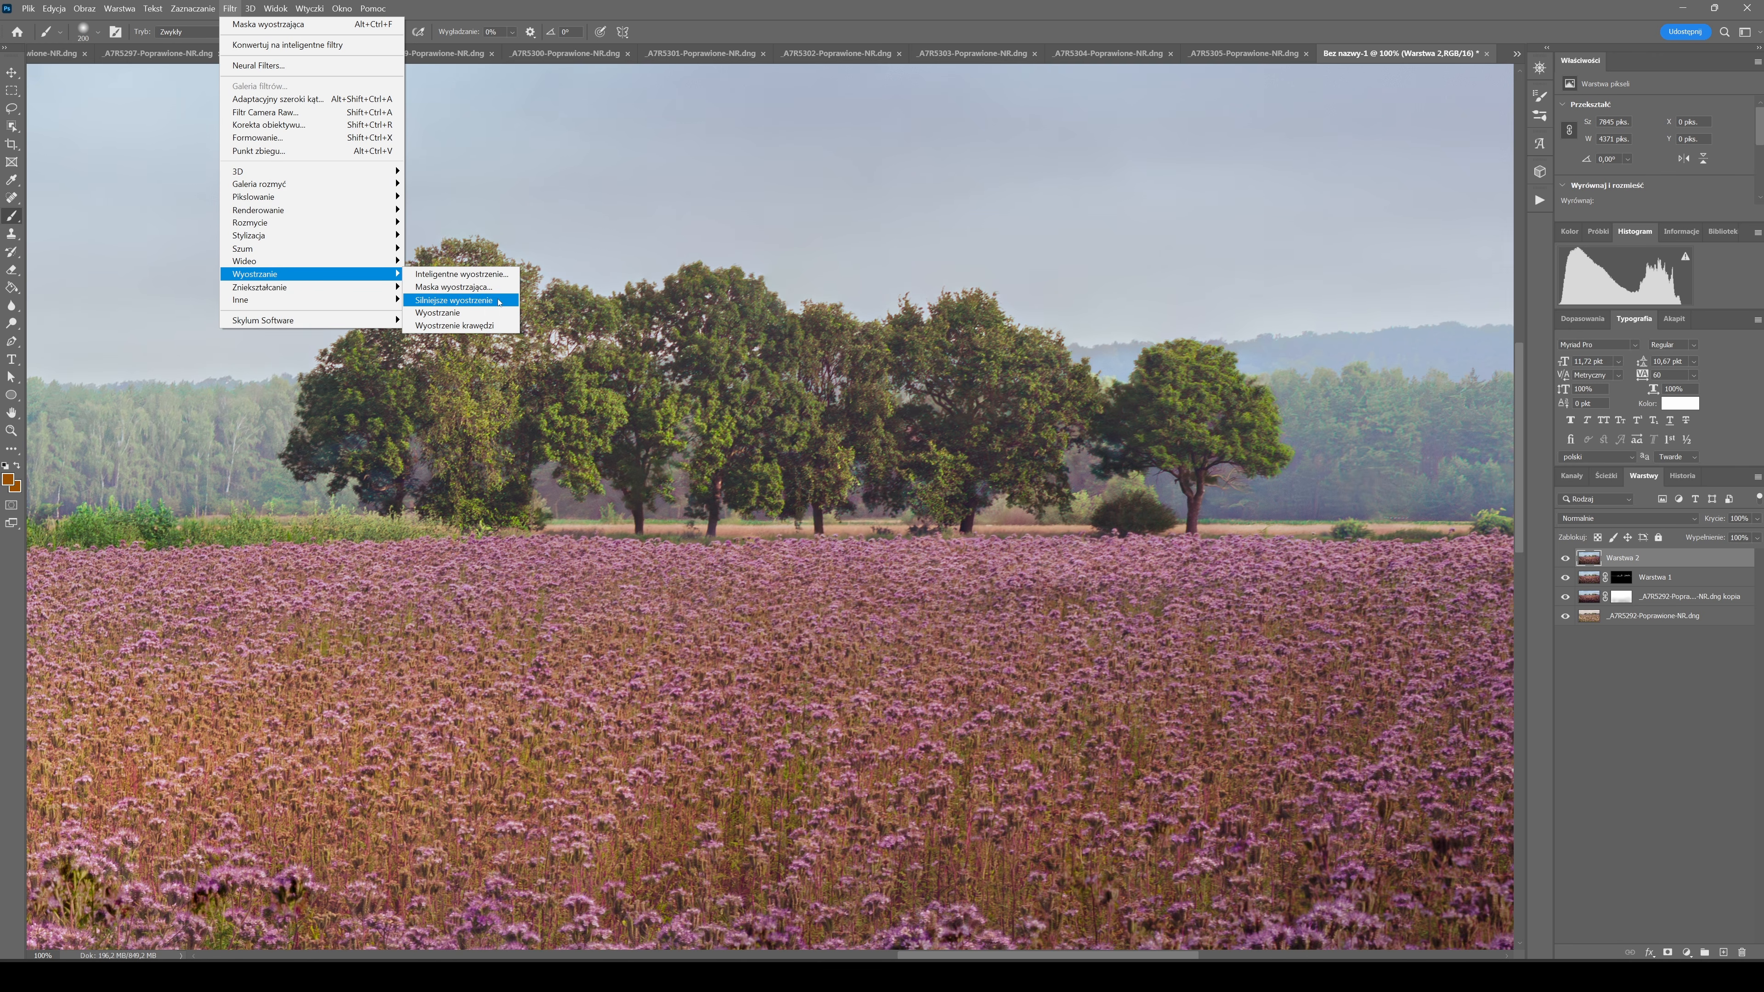
{"action": "left_click", "coordinate": [486, 287]}
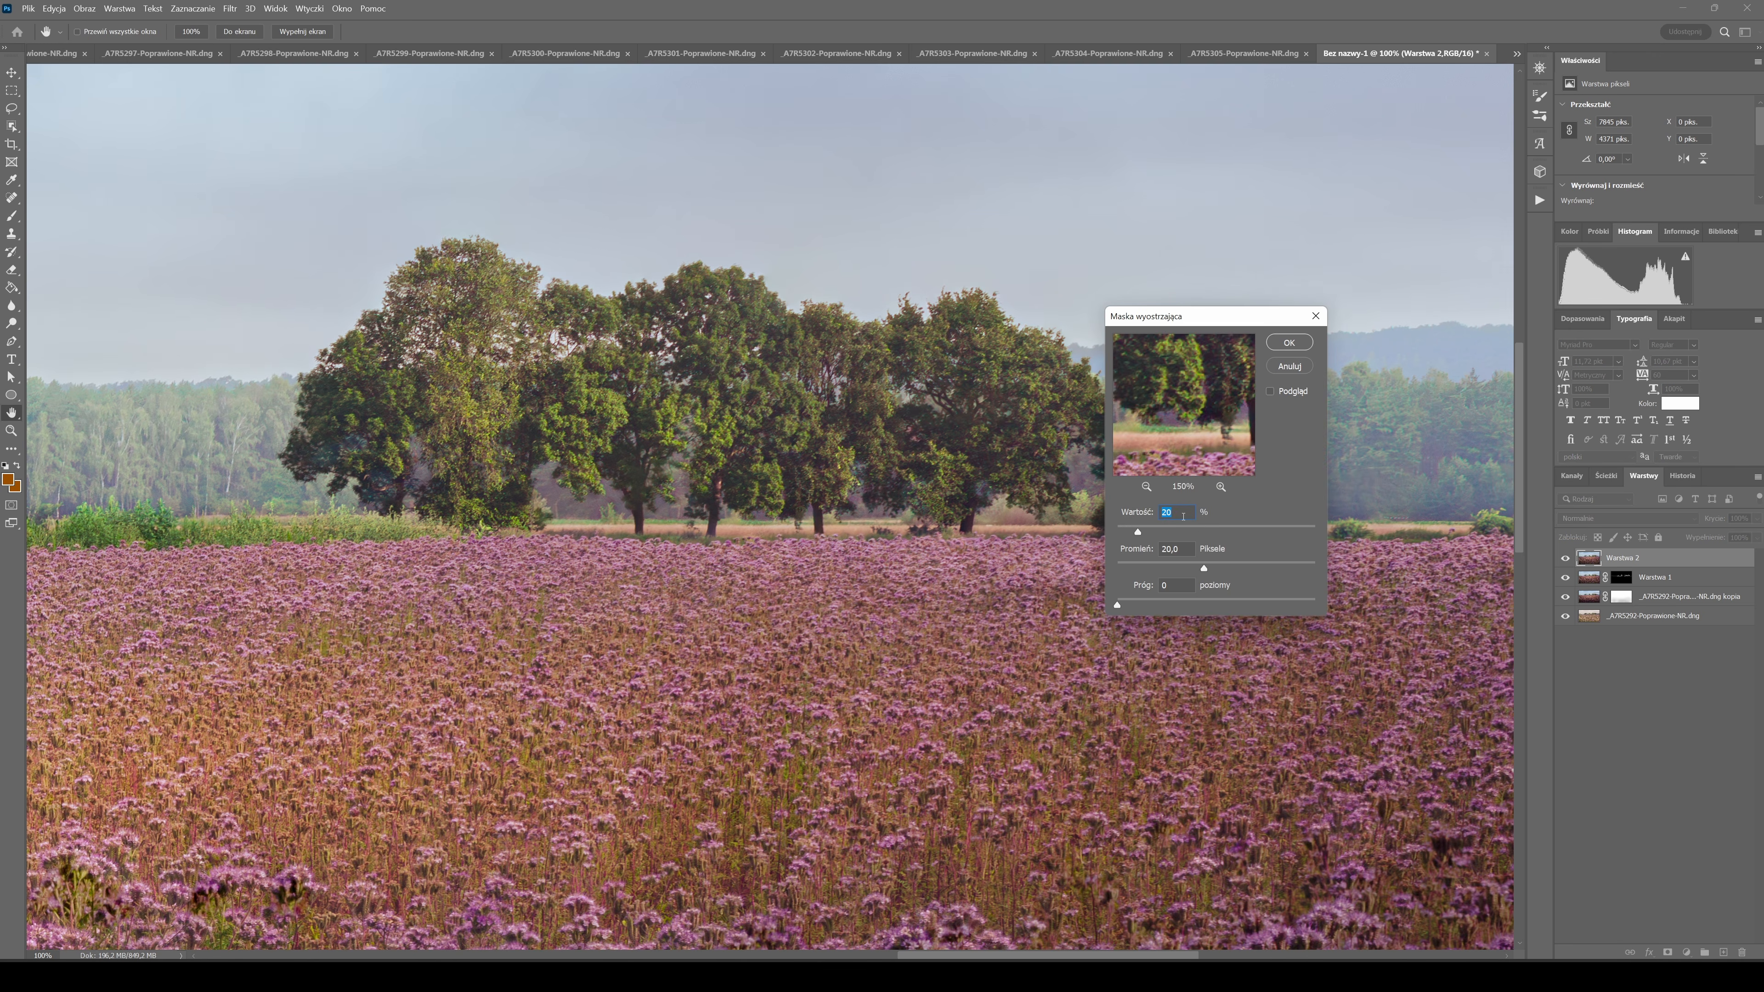
{"action": "left_click_drag", "start_coordinate": [1189, 546], "coordinate": [1053, 549]}
{"action": "type", "text": "10"}
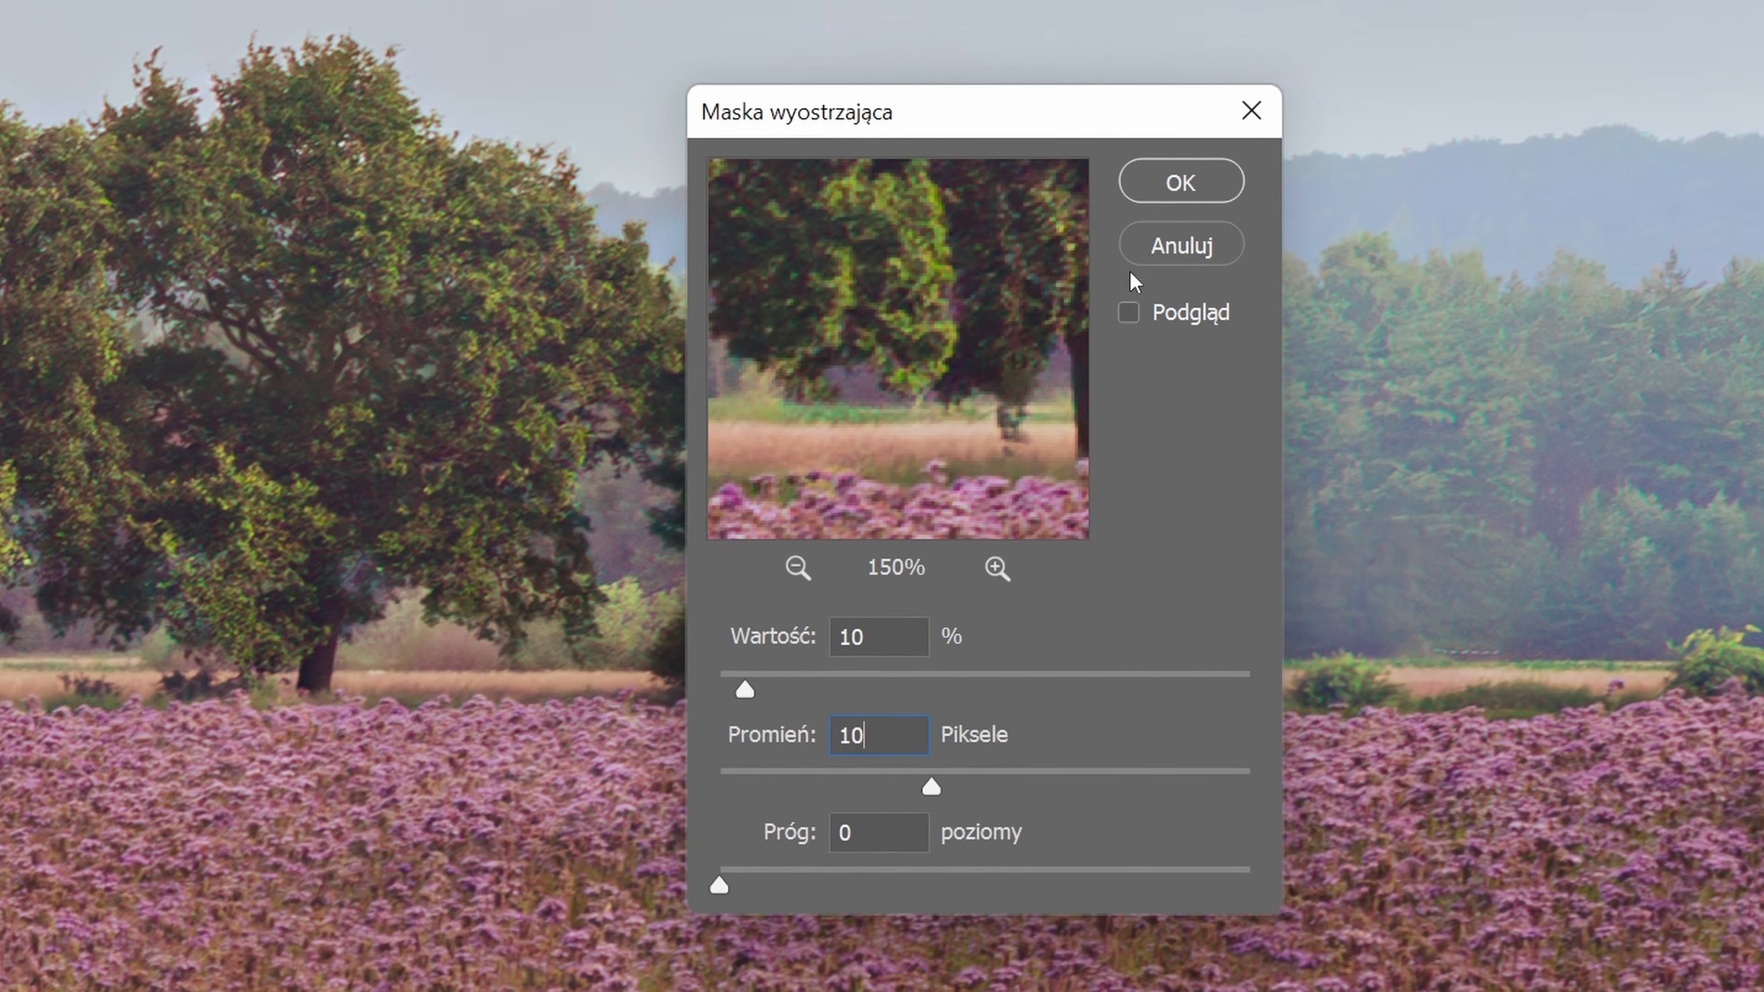
{"action": "left_click", "coordinate": [932, 380]}
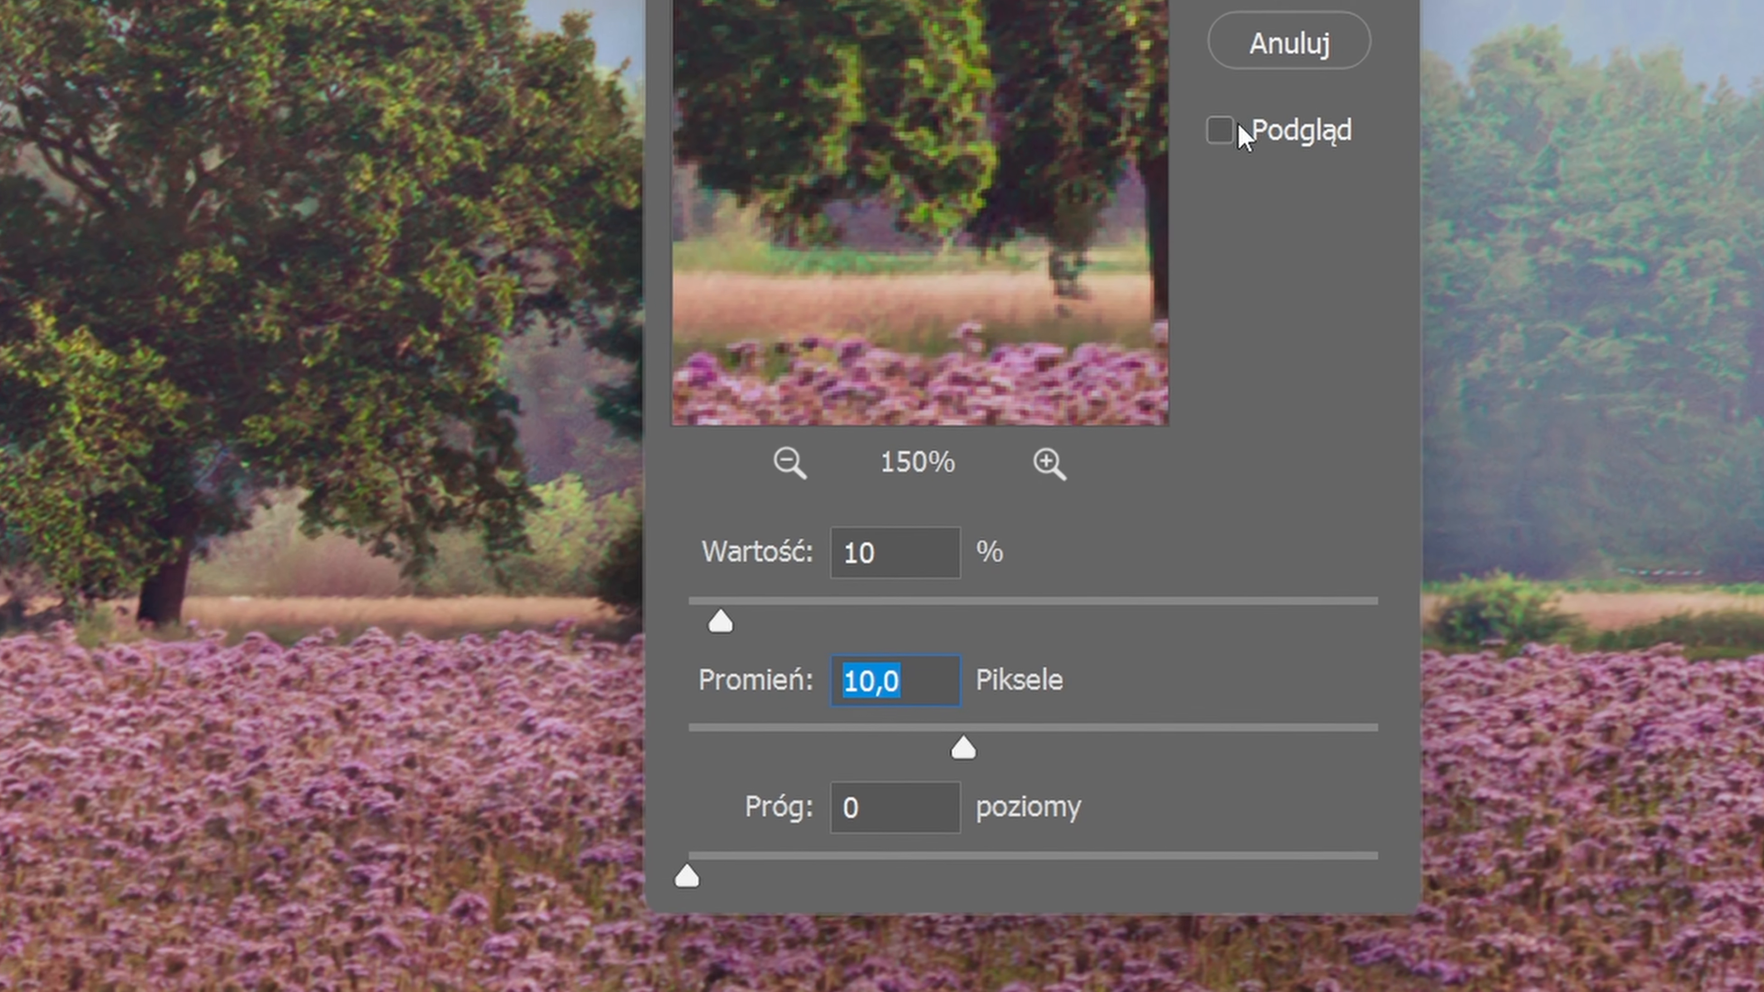
{"action": "left_click", "coordinate": [1239, 132]}
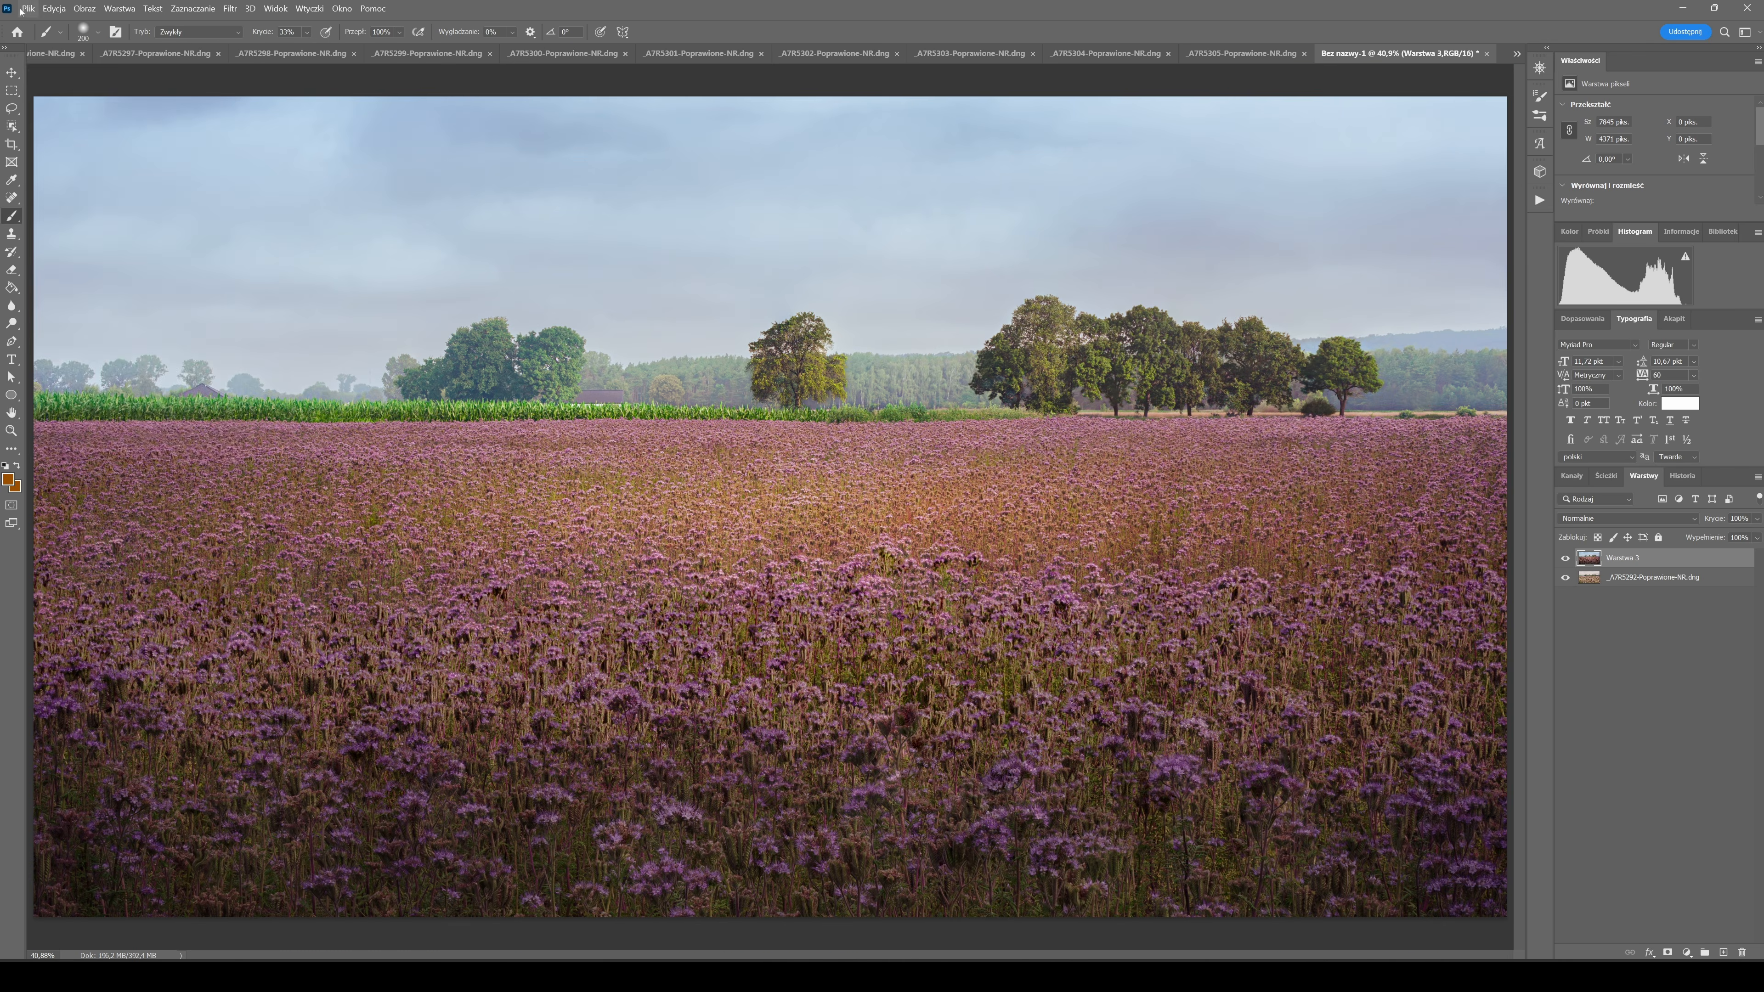
Open the Export As settings for the finished flower-field image, remove the 0.14x IG size and add another export size.
{"action": "left_click", "coordinate": [26, 9]}
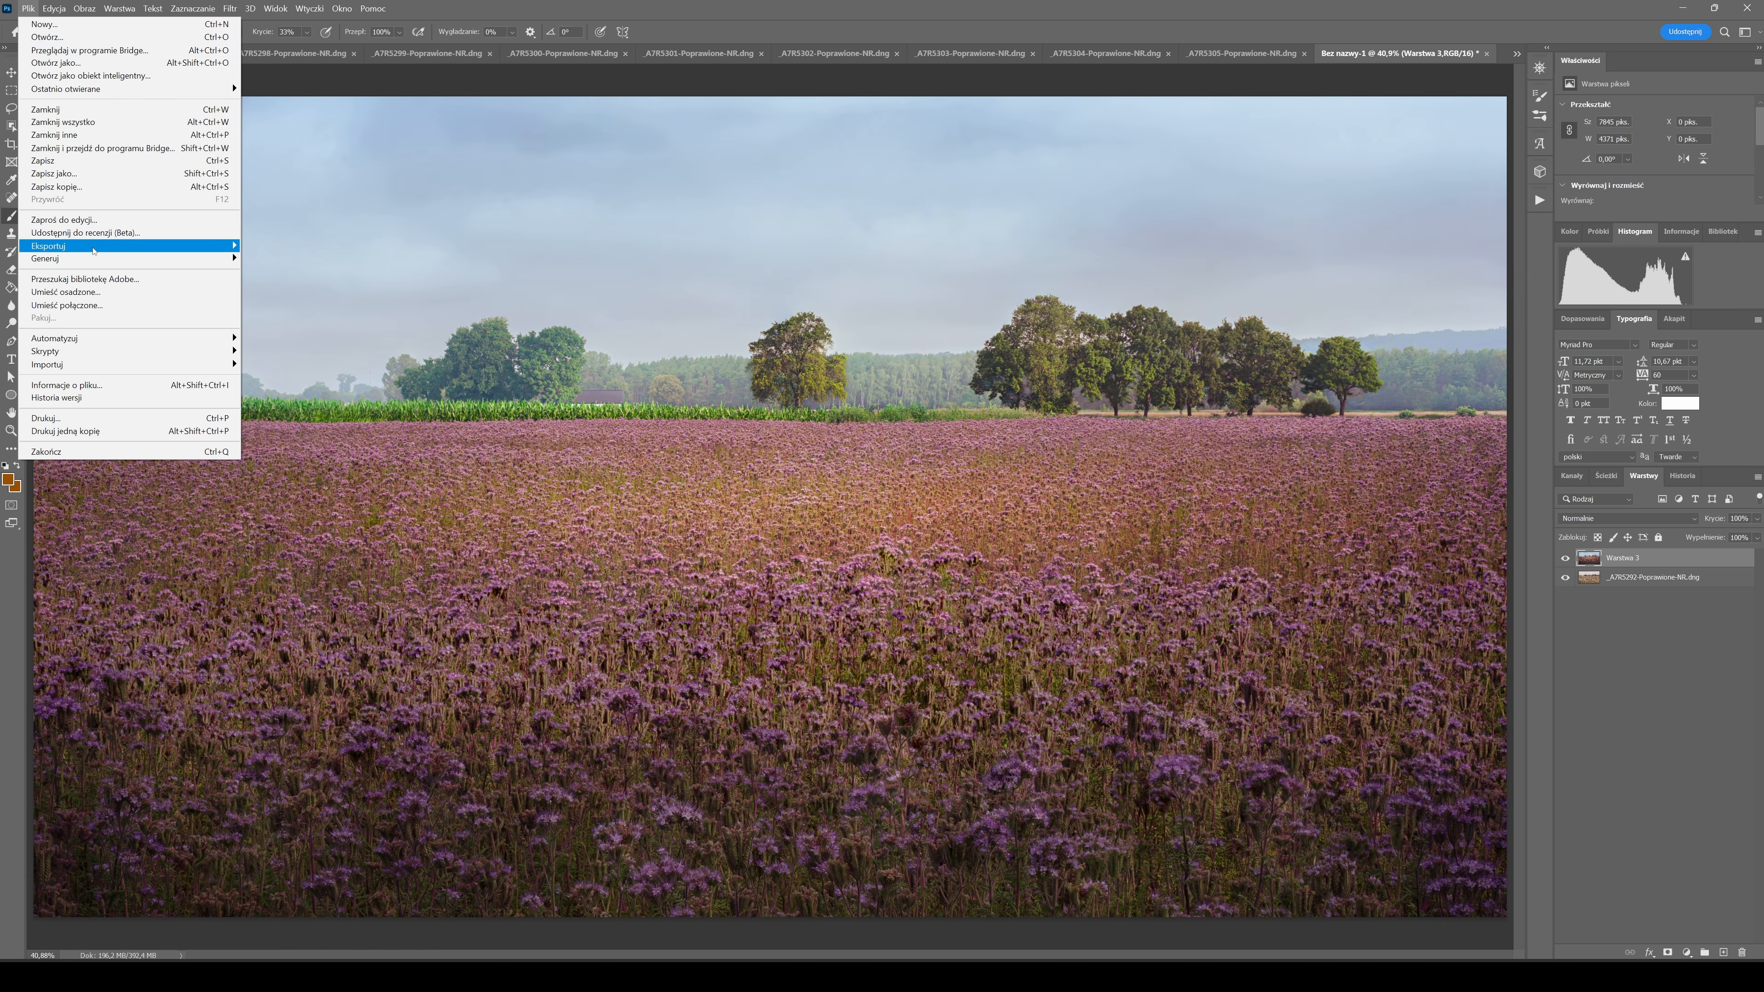
{"action": "mouse_move", "coordinate": [94, 250]}
{"action": "left_click", "coordinate": [304, 252]}
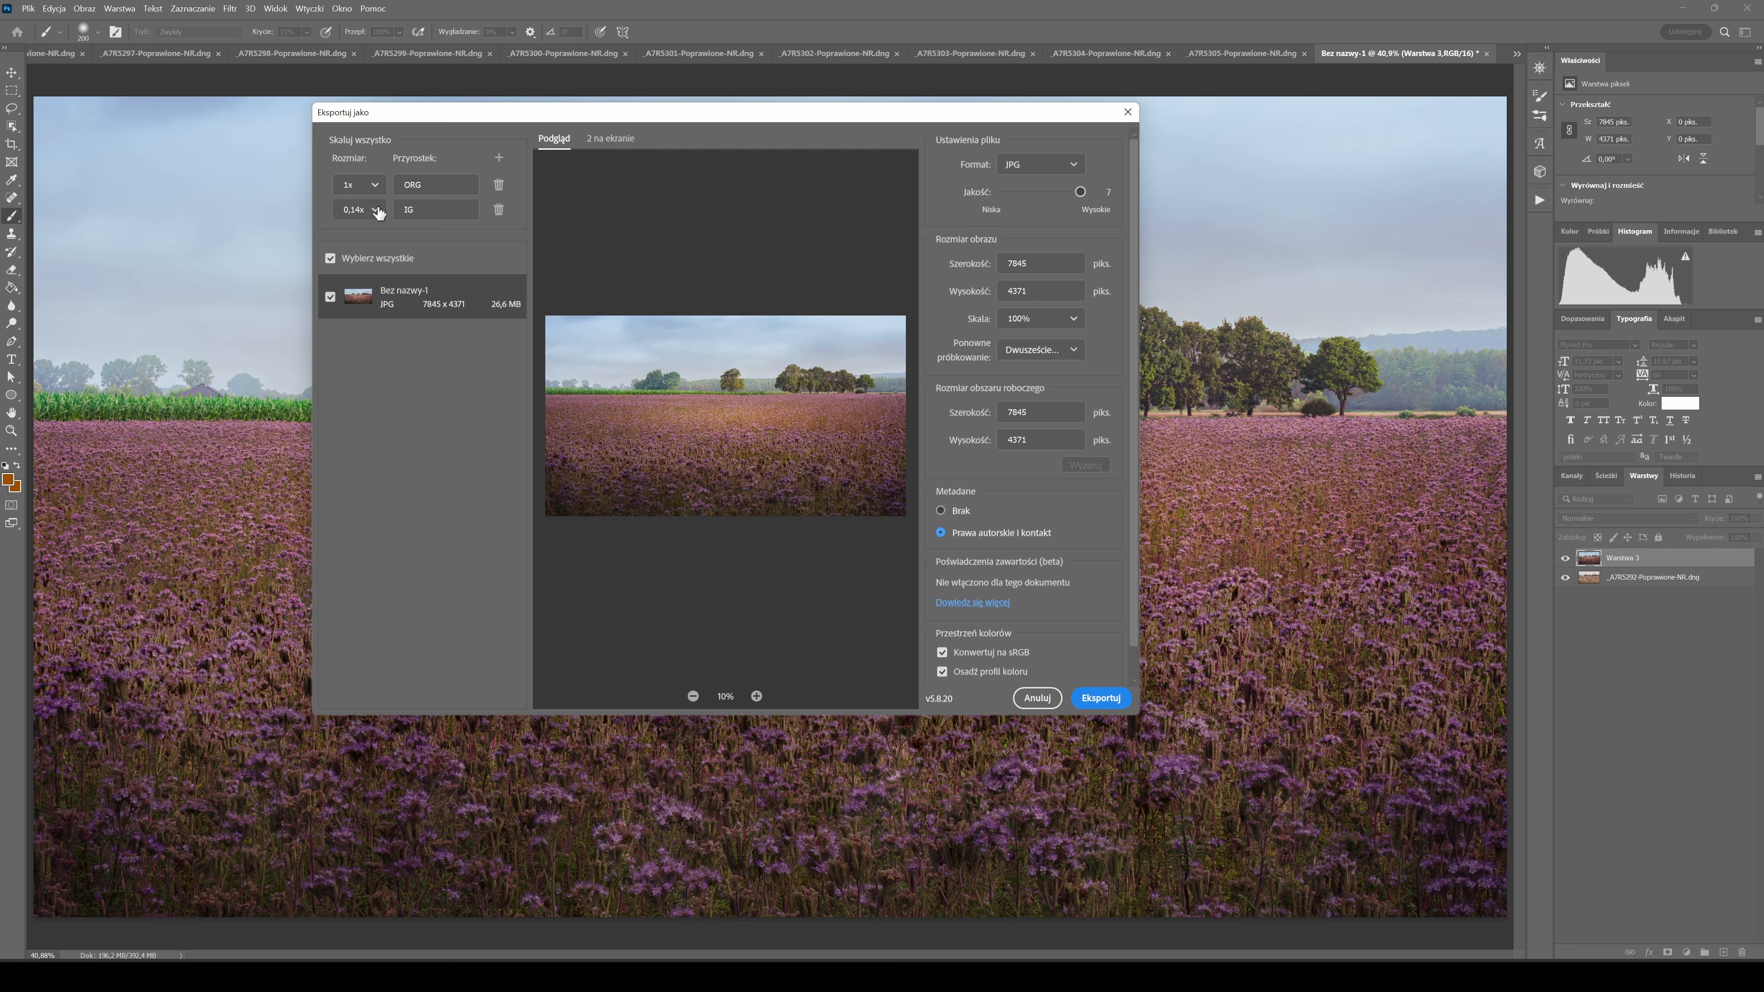
{"action": "left_click", "coordinate": [499, 209]}
{"action": "left_click", "coordinate": [498, 157]}
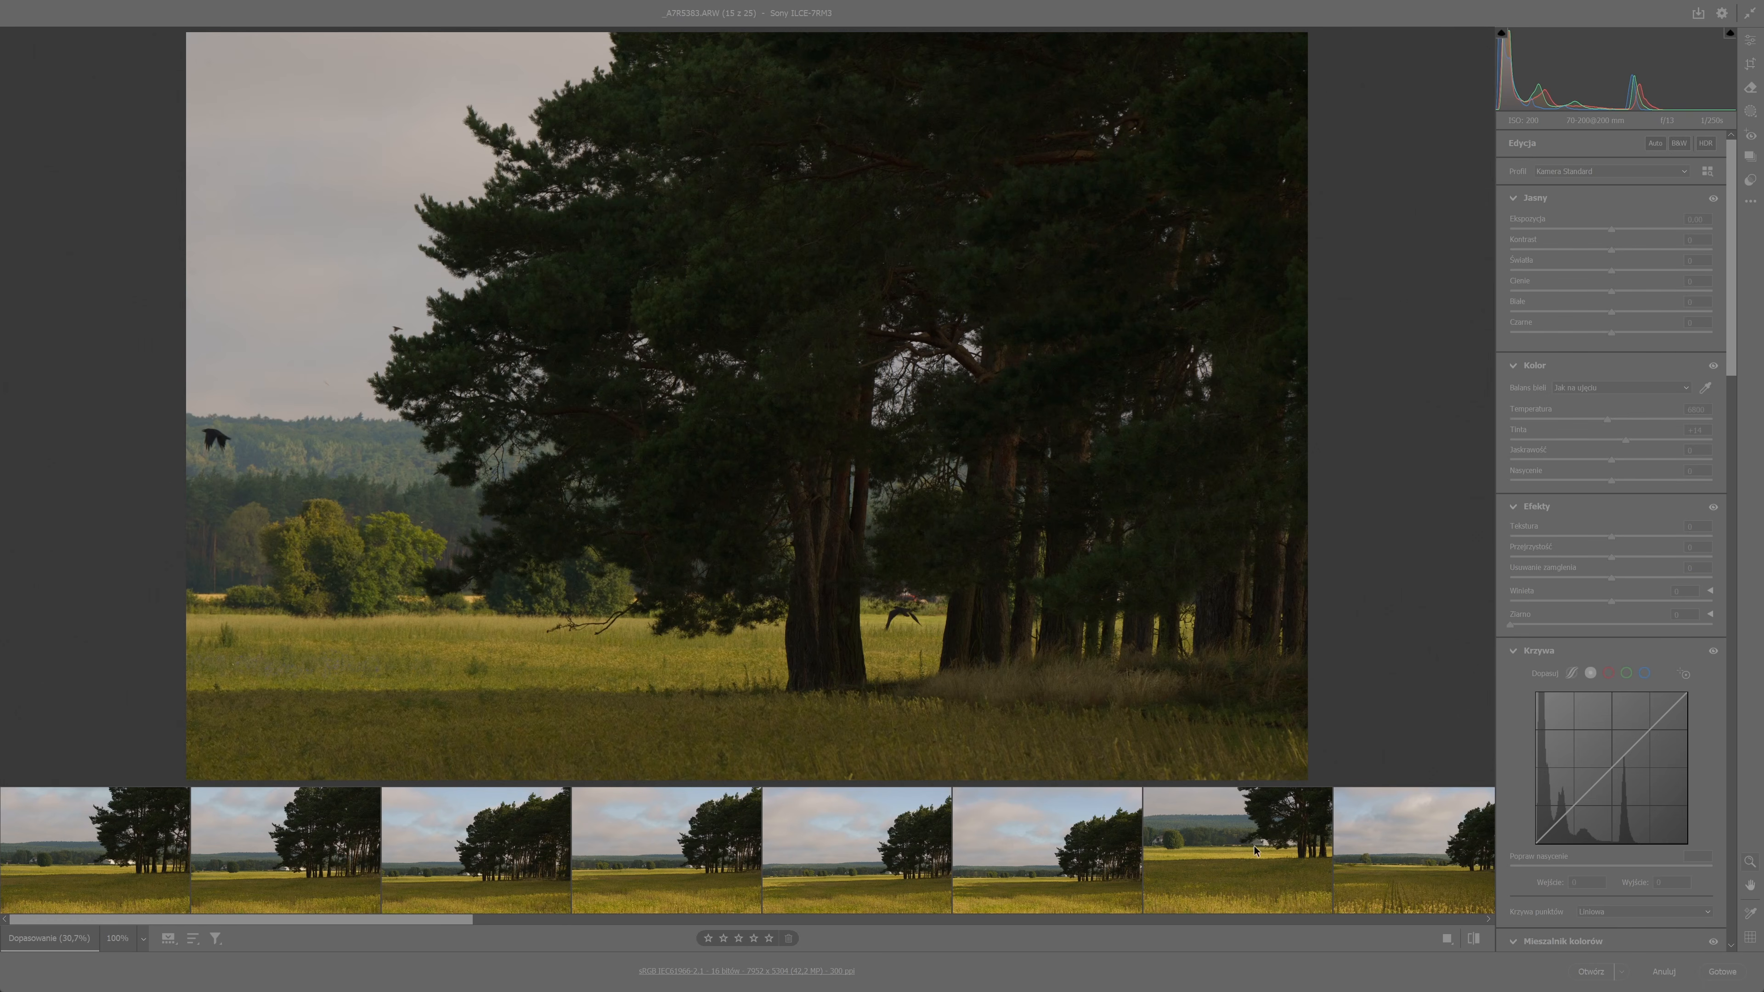
Review the series of RAW tree photos one by one from the first to the fifteenth.
{"action": "left_click", "coordinate": [184, 840]}
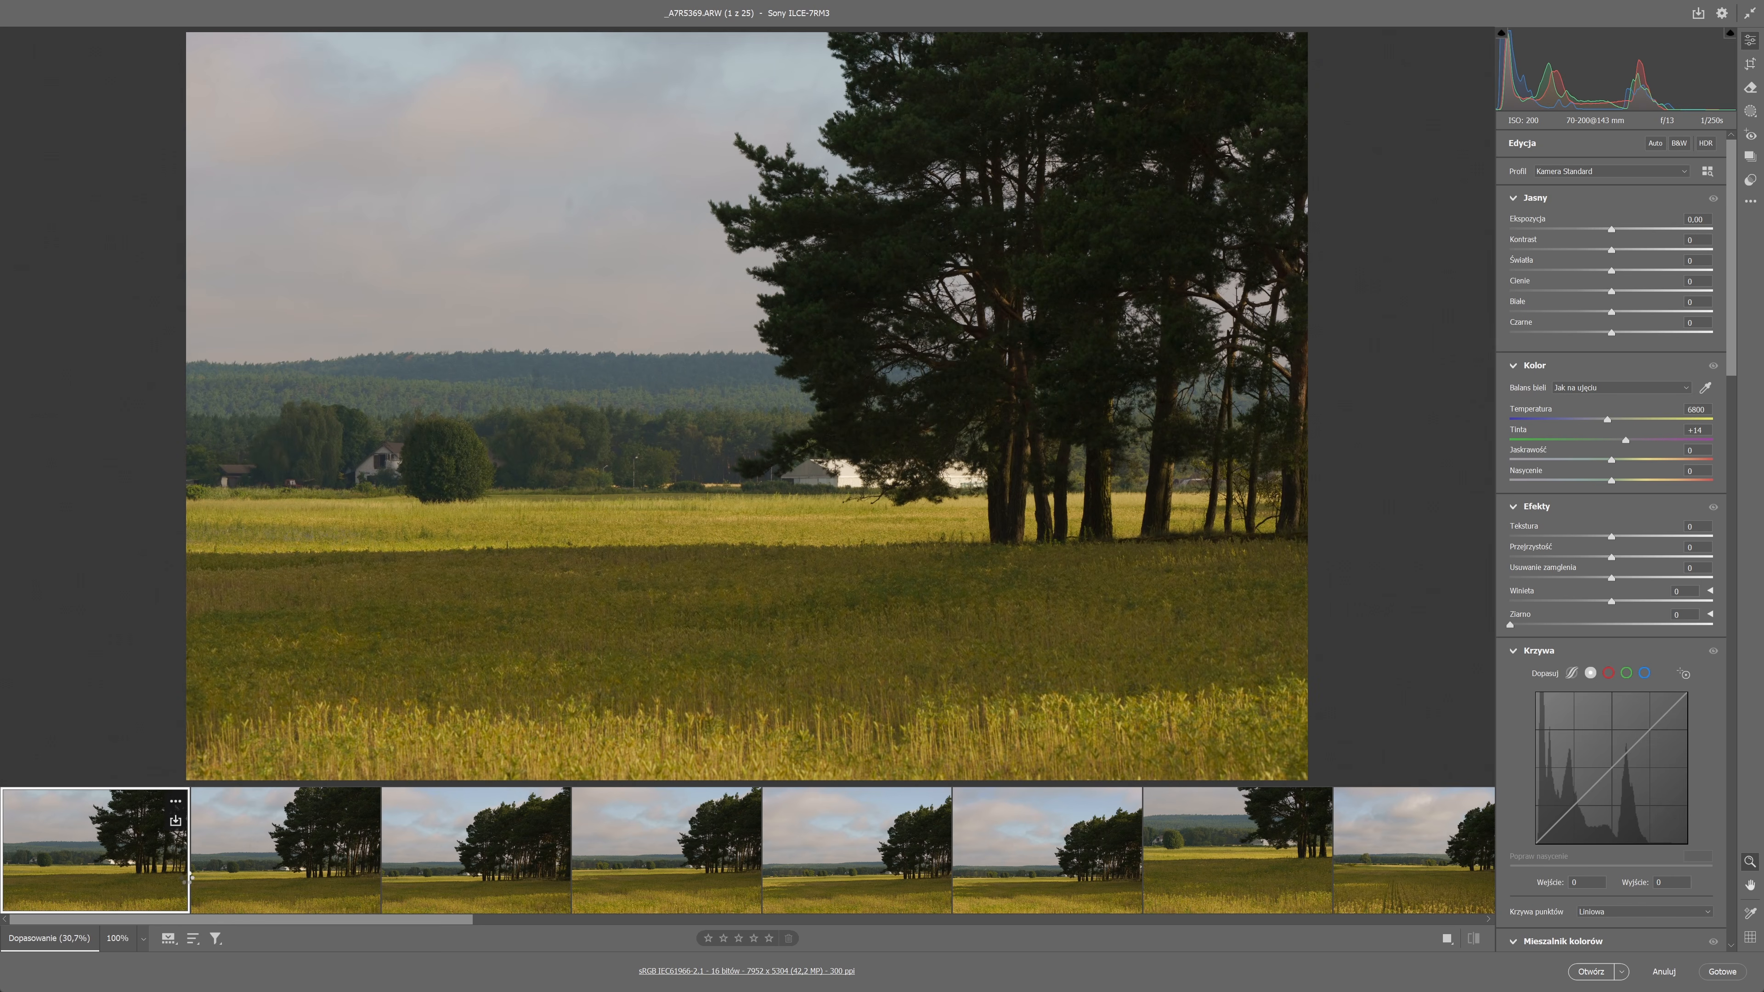
{"action": "left_click", "coordinate": [194, 877]}
{"action": "key", "text": "Right"}
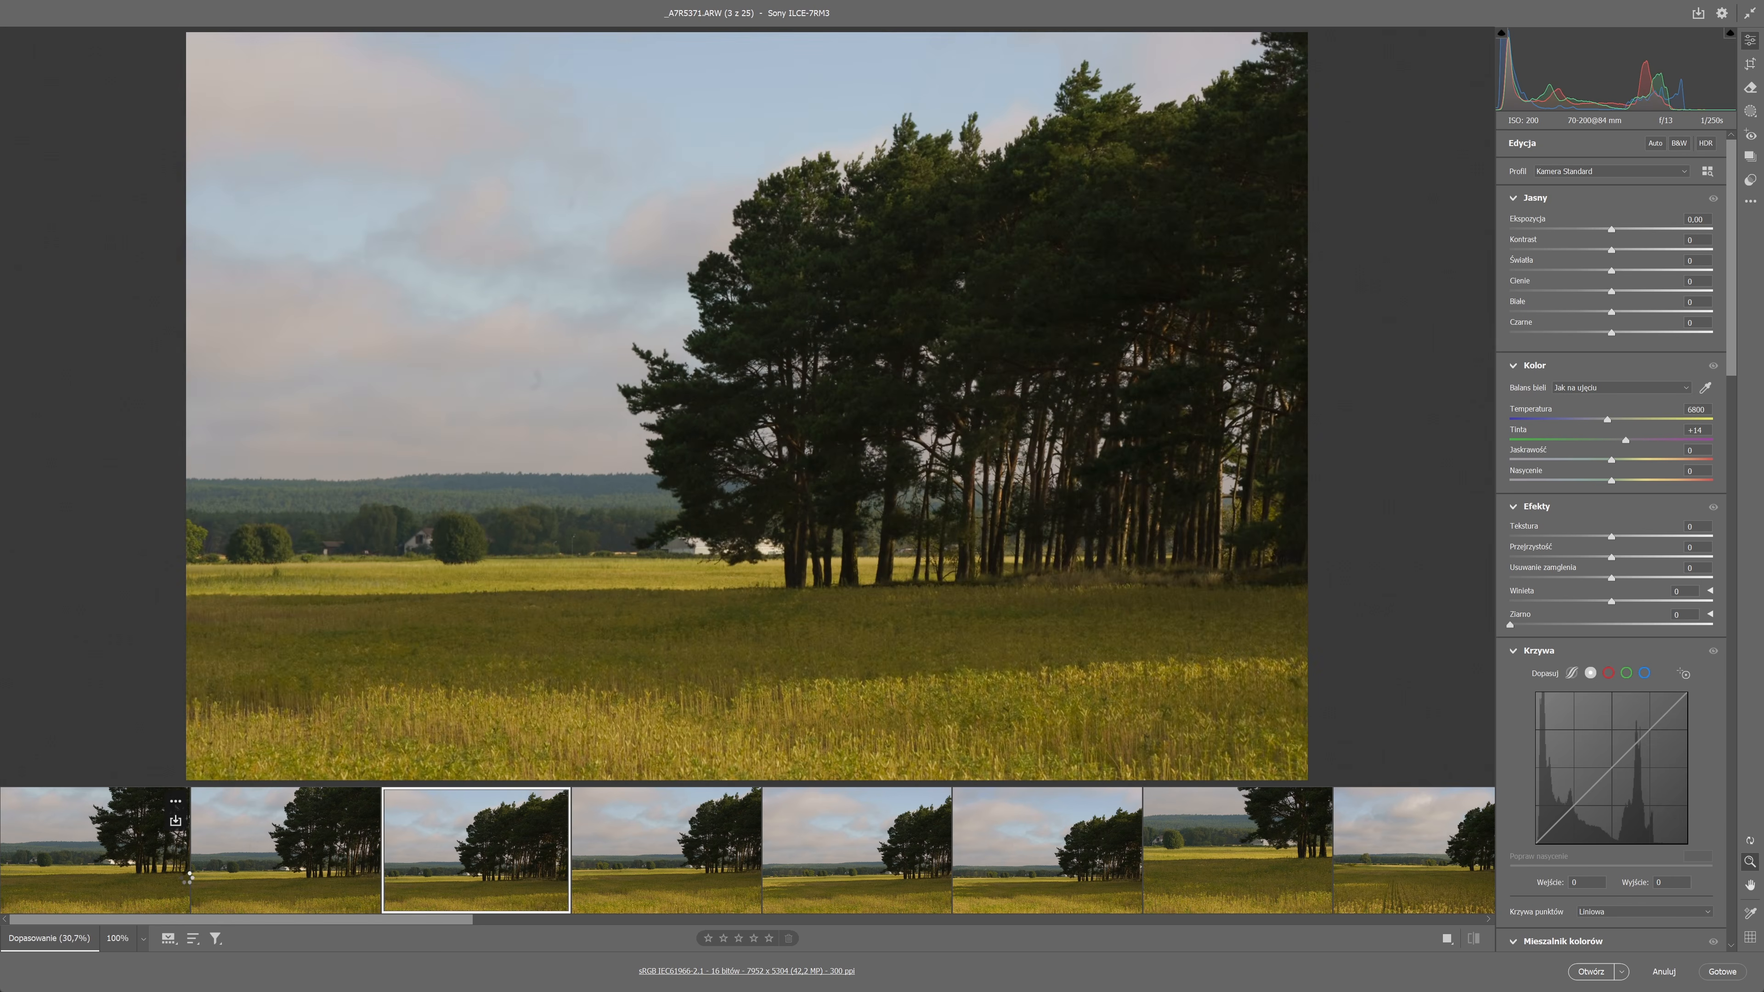
{"action": "key", "text": "Right"}
{"action": "key", "text": "Right"}
{"action": "key", "text": "Right"}
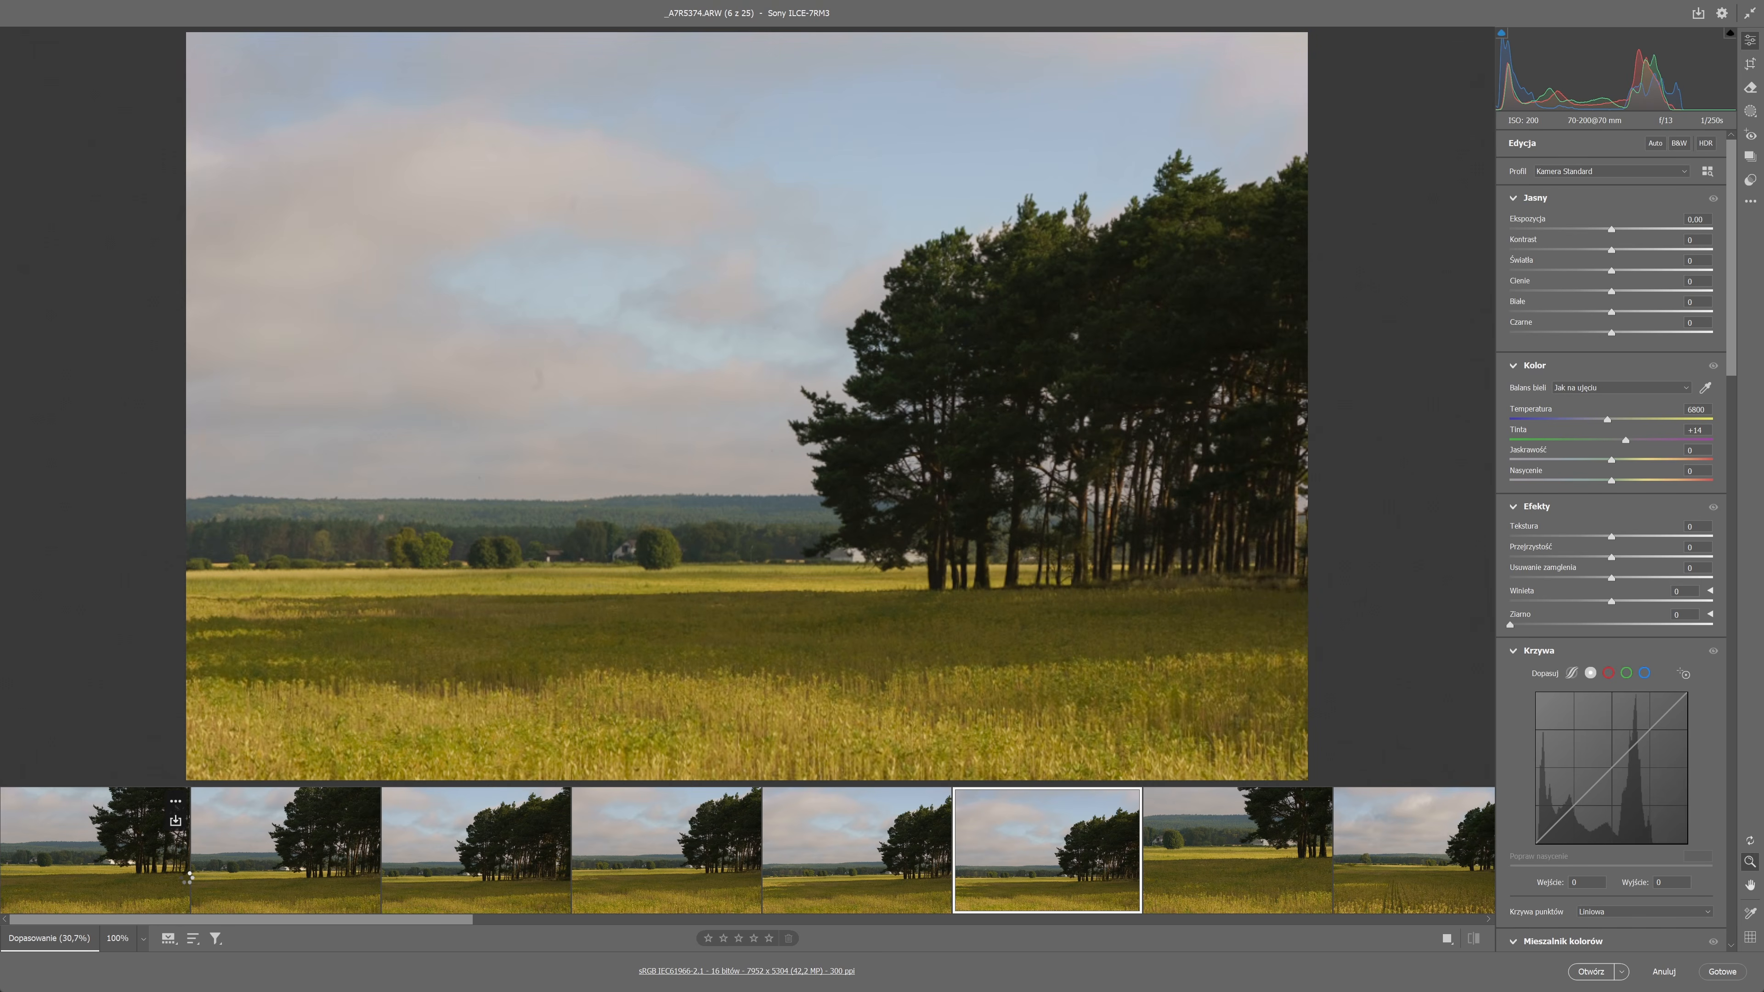
{"action": "key", "text": "Right"}
{"action": "key", "text": "Right"}
{"action": "key", "text": "Right"}
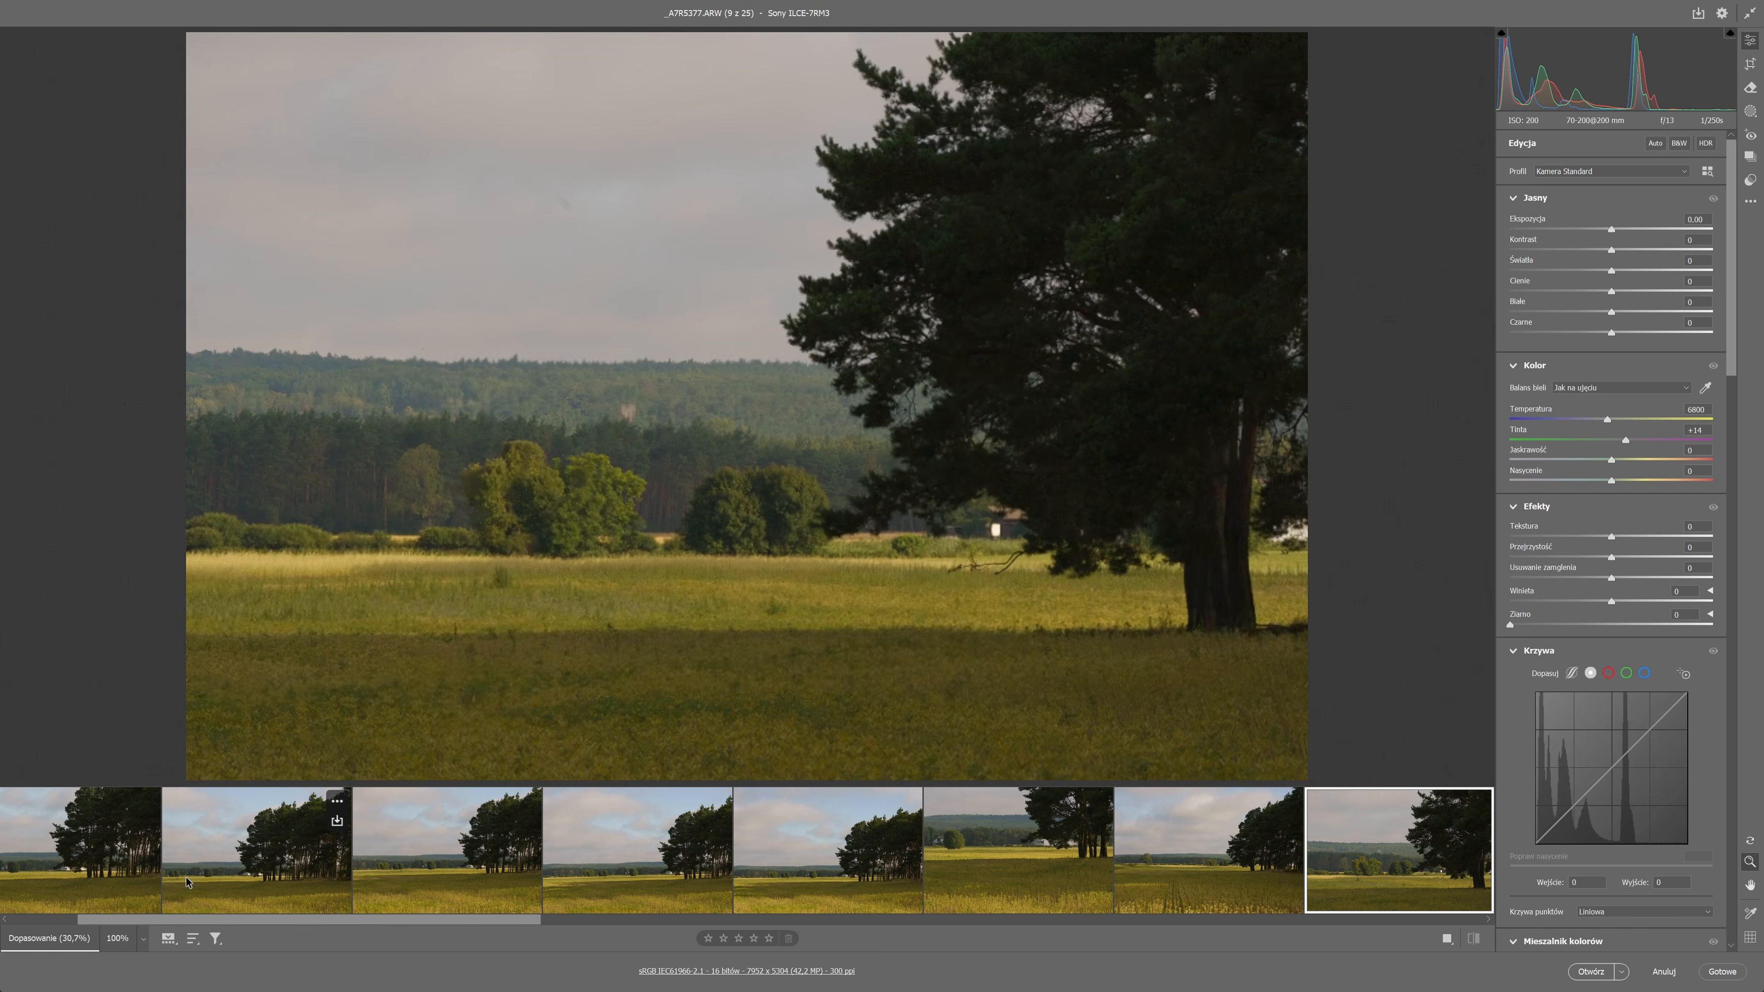
{"action": "key", "text": "Right"}
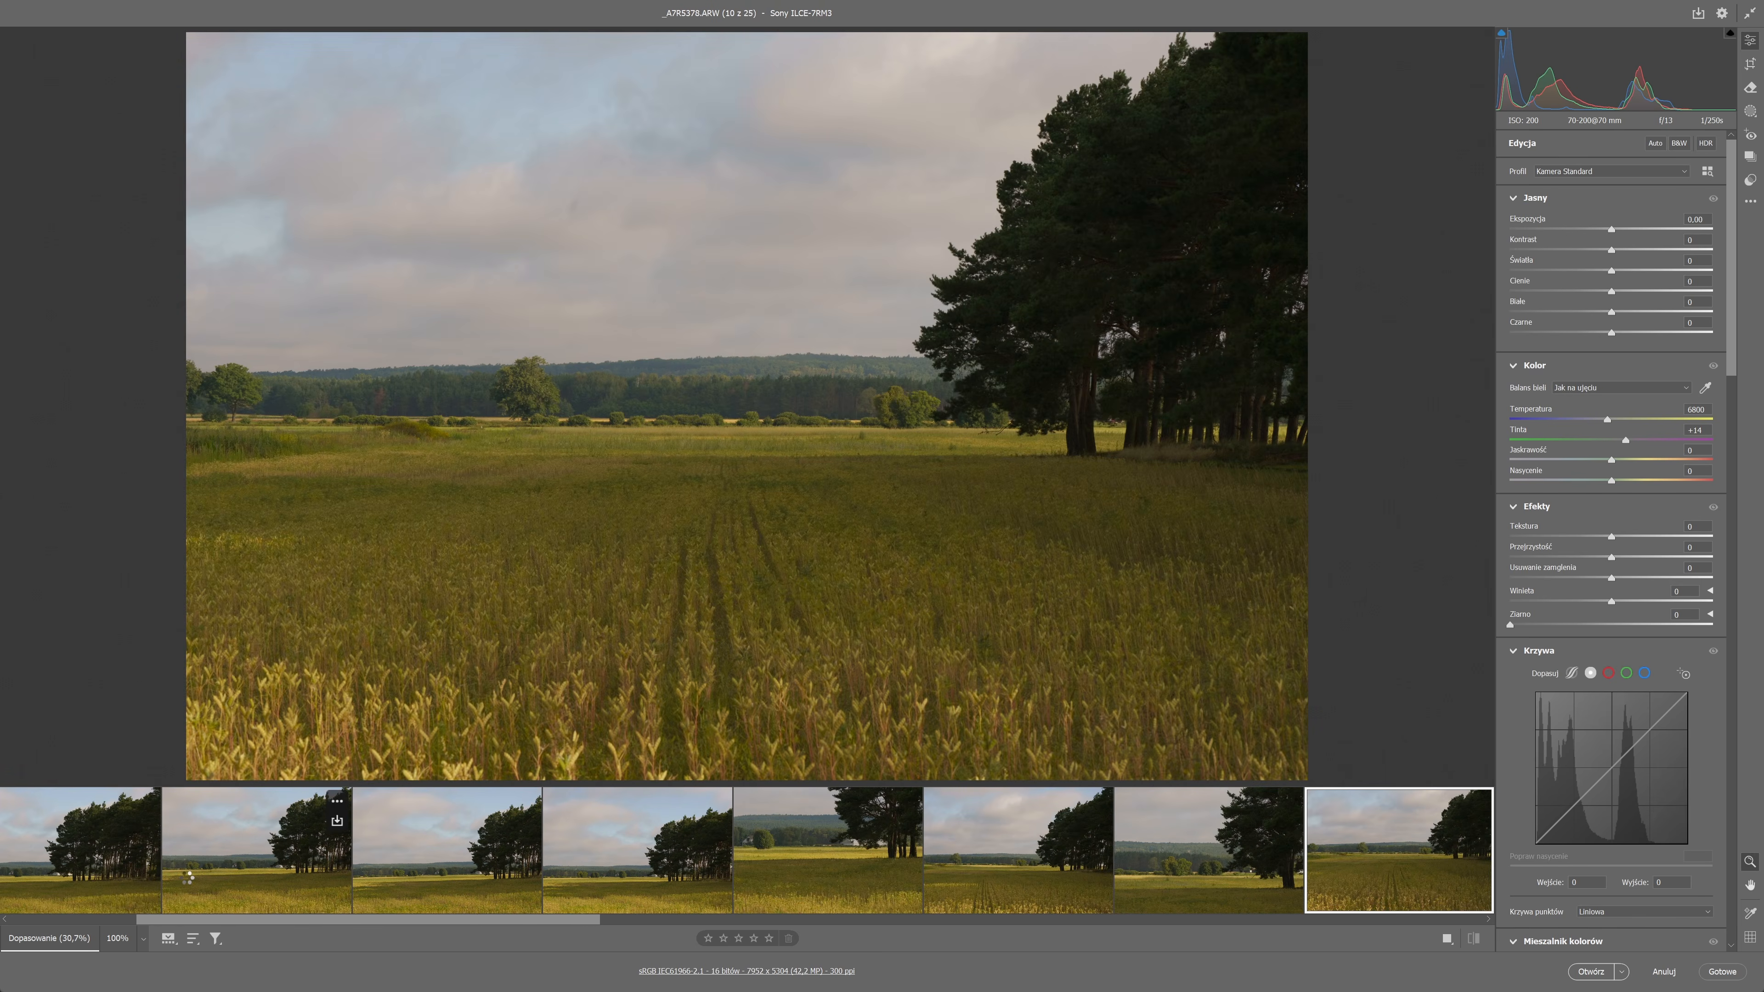
{"action": "key", "text": "Right"}
{"action": "key", "text": "Right"}
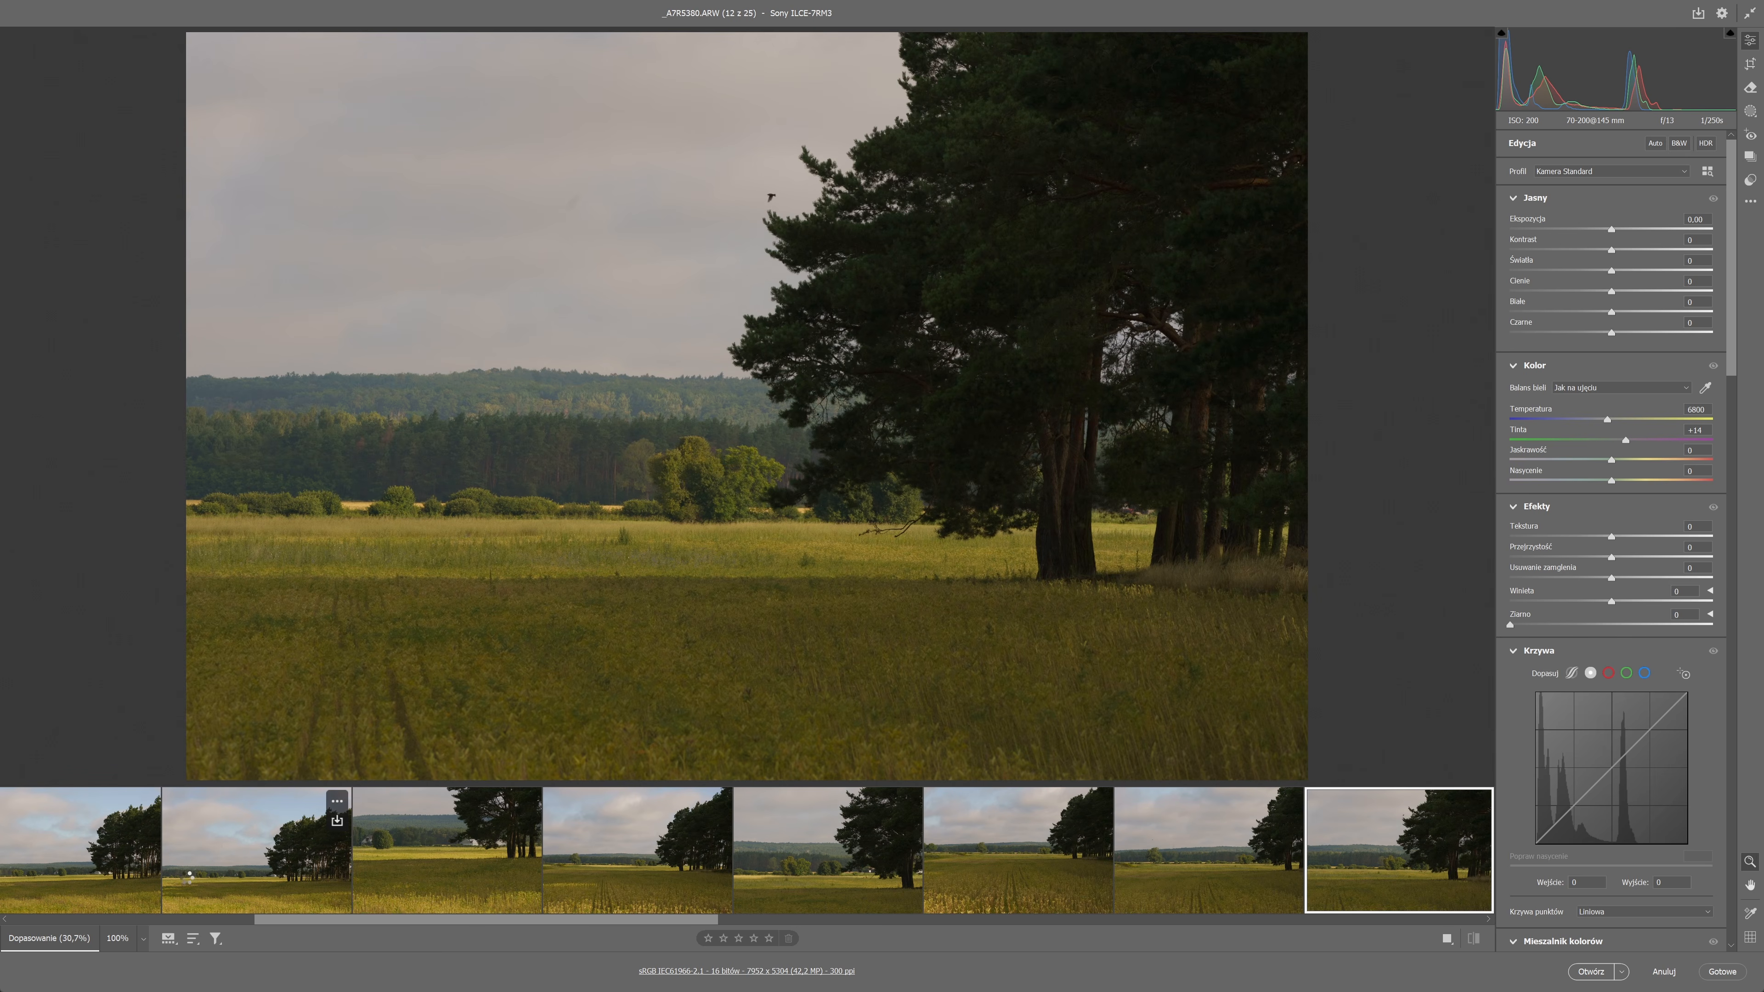
{"action": "key", "text": "Right"}
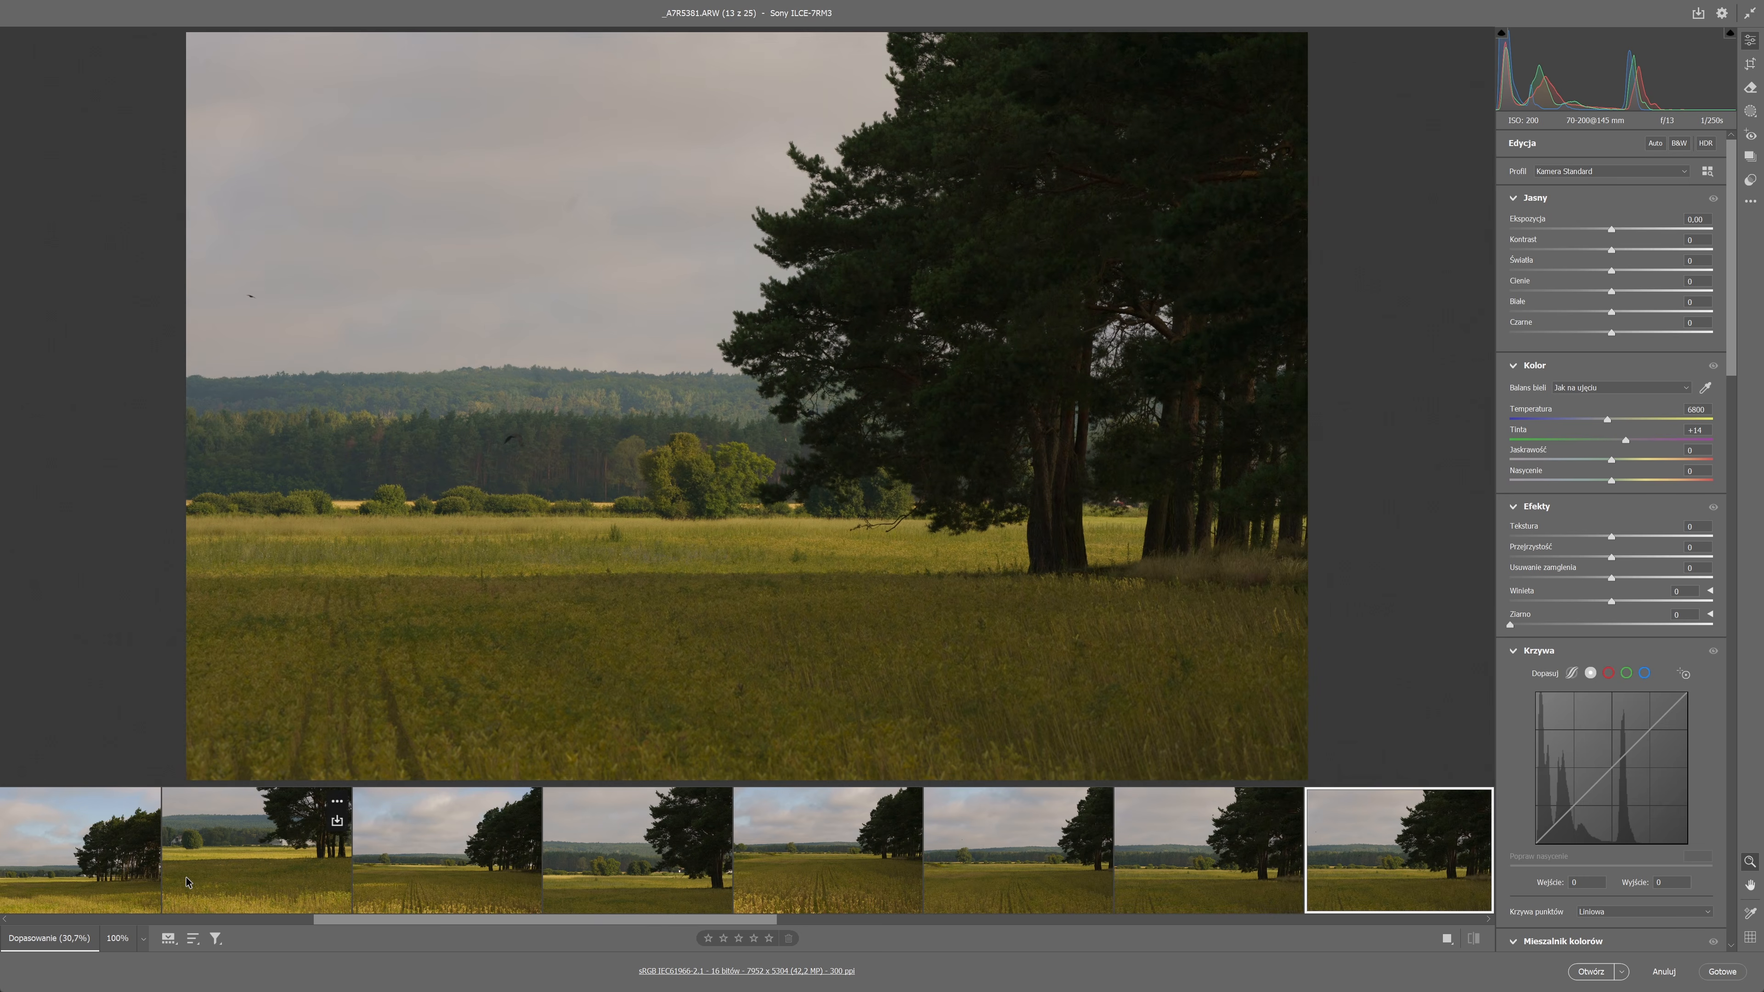
{"action": "key", "text": "Right"}
{"action": "key", "text": "Right"}
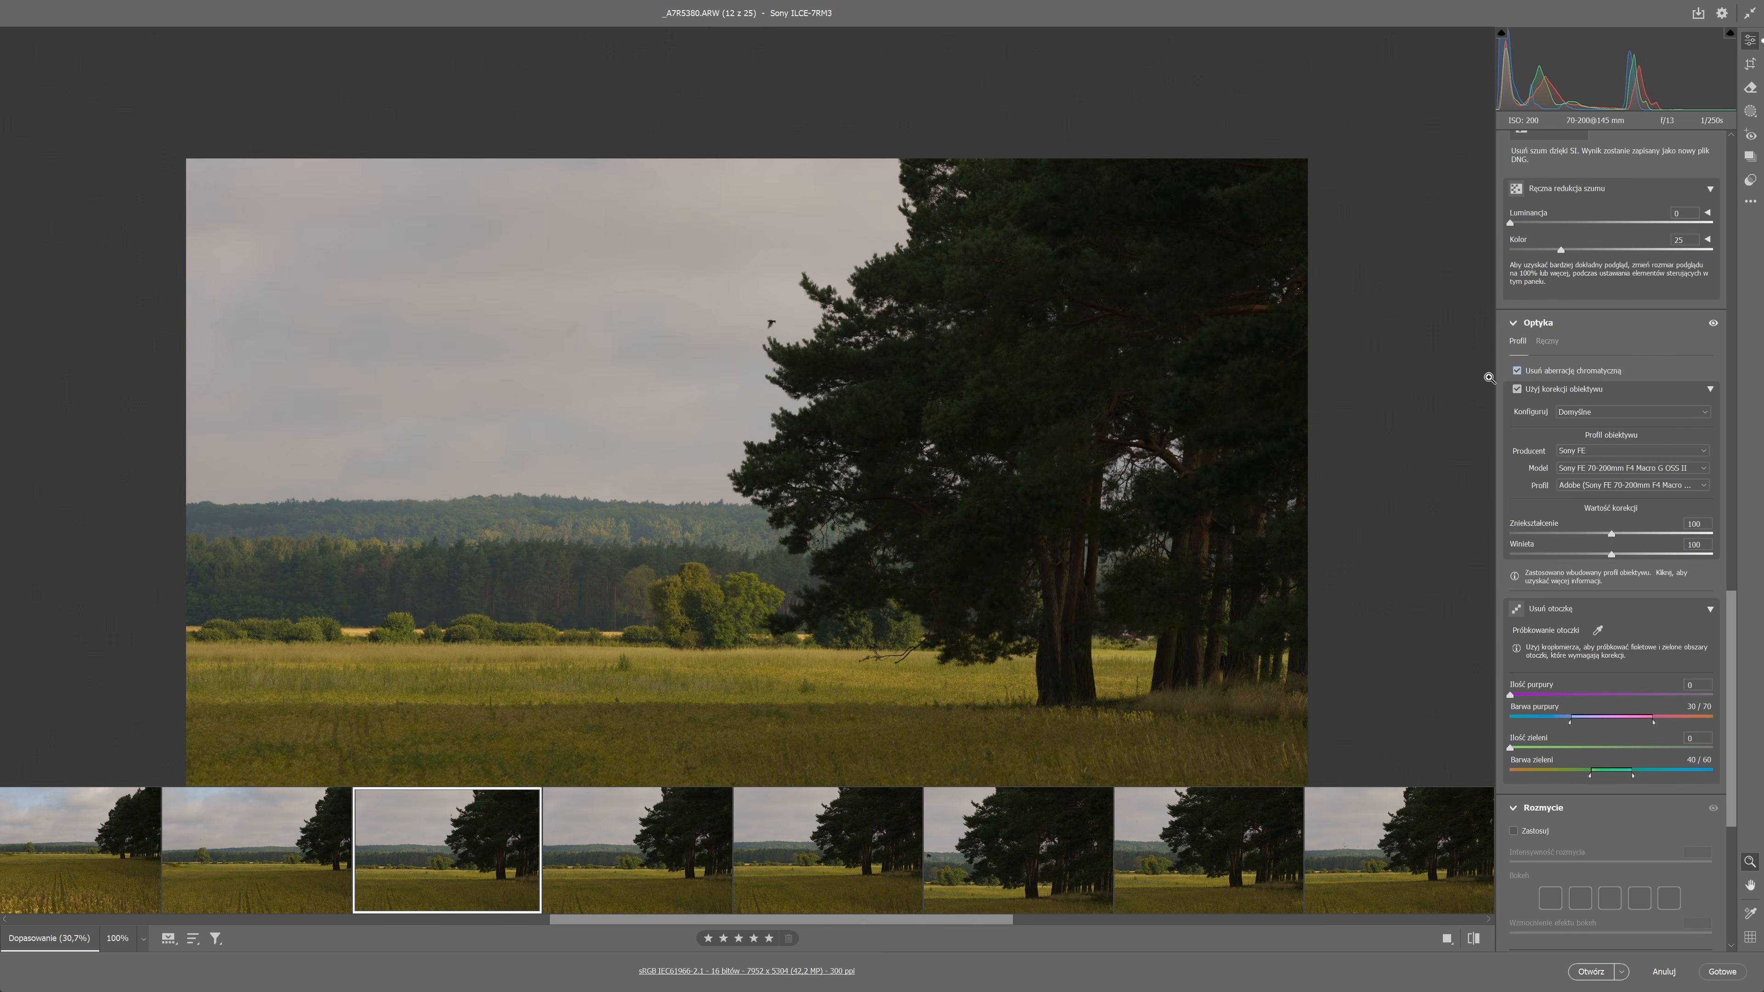
Brighten _A7R5380.ARW with the point curve by raising its midpoint to input 105, output 163.
{"action": "scroll", "coordinate": [1611, 417], "scroll_direction": "up", "scroll_amount": 15}
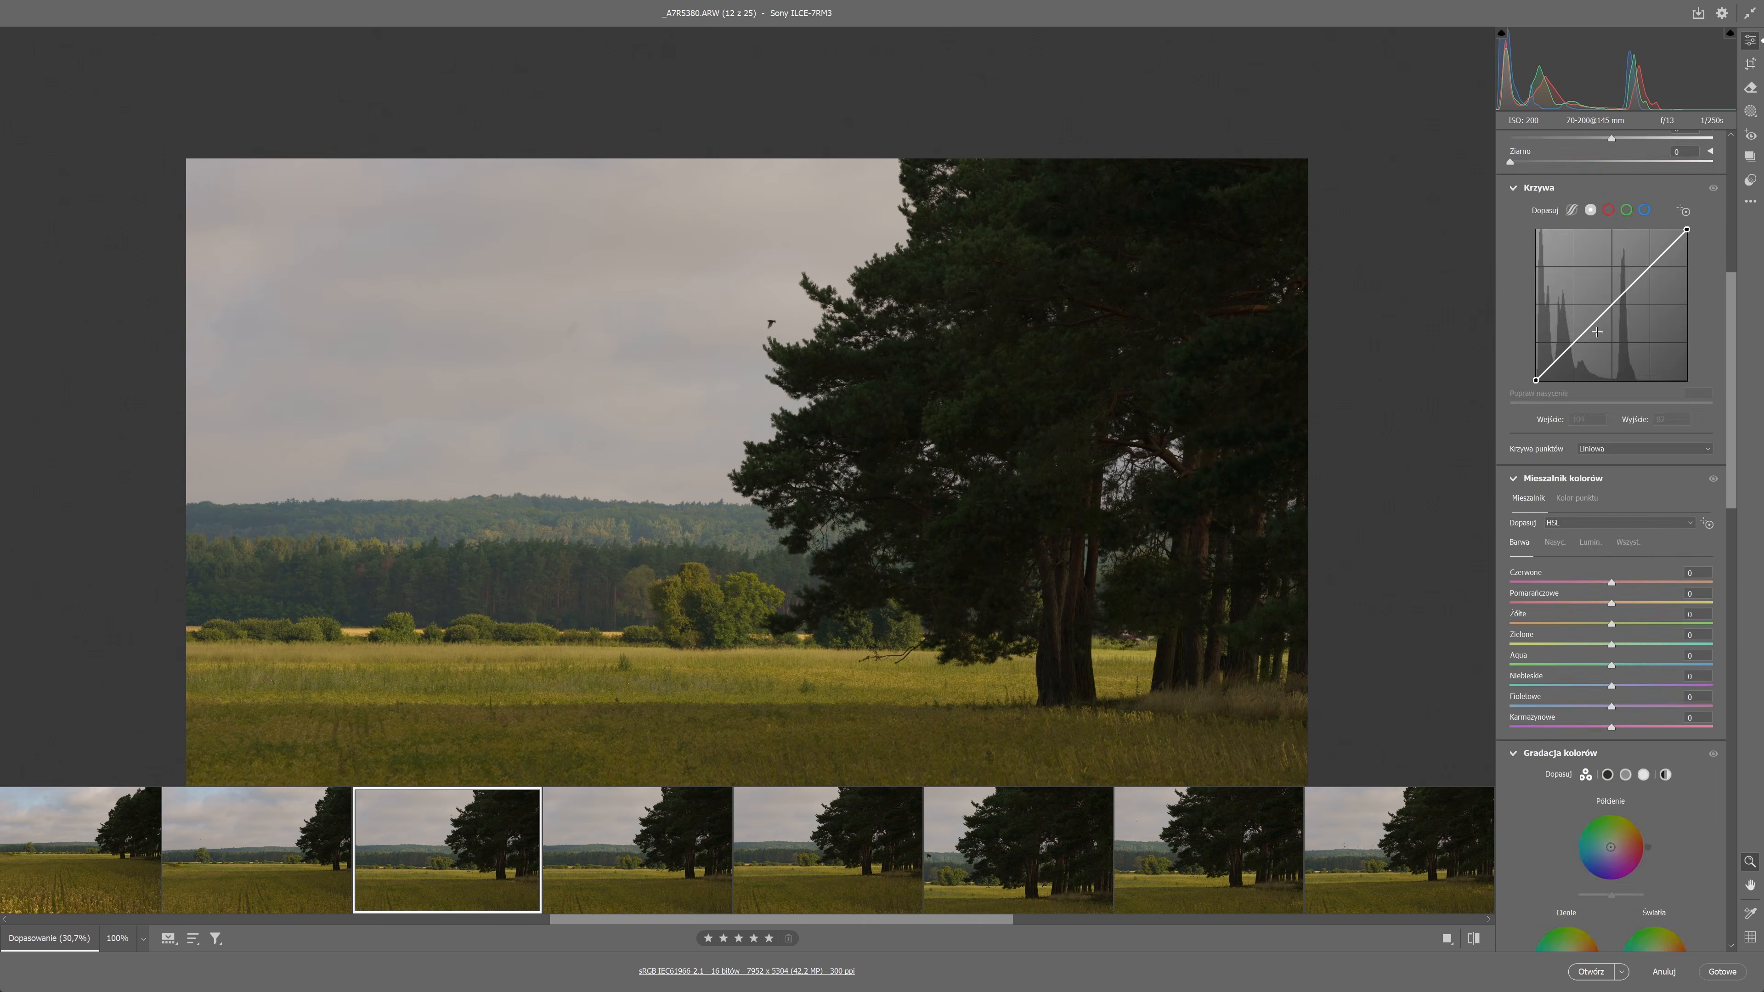
{"action": "mouse_move", "coordinate": [1653, 560]}
{"action": "left_mouse_down"}
{"action": "mouse_move", "coordinate": [1599, 602]}
{"action": "mouse_move", "coordinate": [1686, 563]}
{"action": "left_mouse_up"}
{"action": "left_click_drag", "start_coordinate": [1599, 601], "coordinate": [1597, 614]}
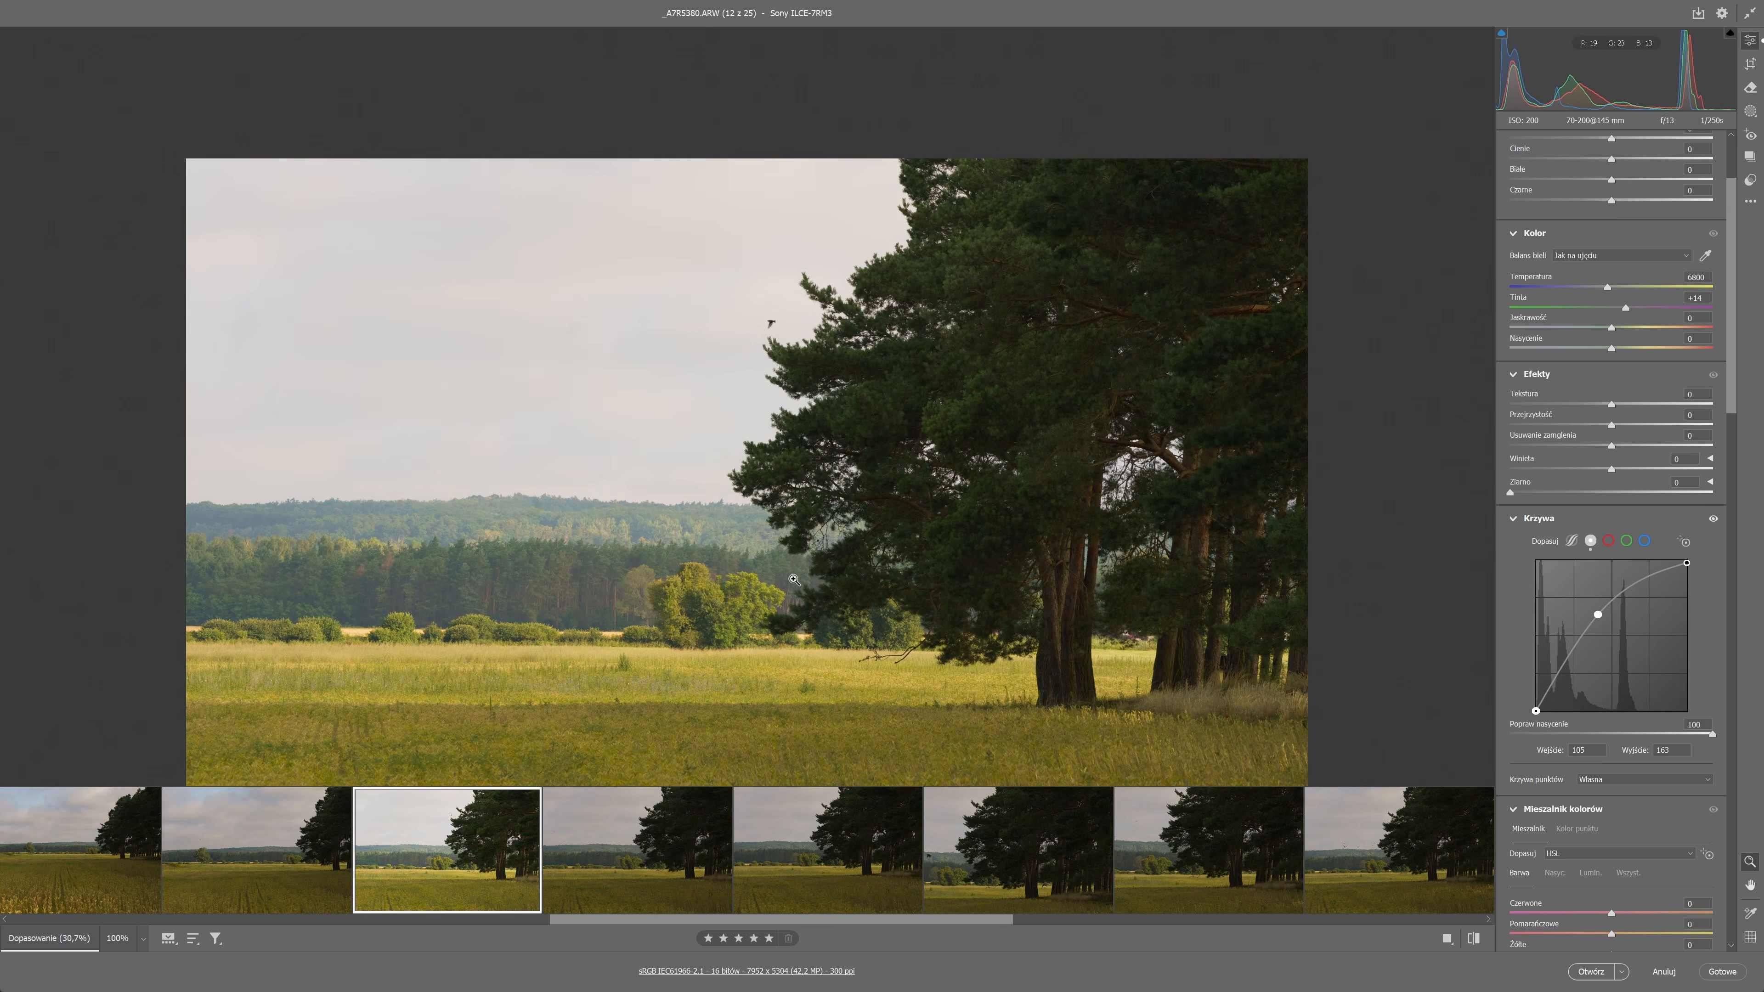
Set the temperature to 7050 and calibrate red to hue -25, saturation +60, green to hue +30, saturation -73, and blue to hue -15, saturation +11.
{"action": "left_click", "coordinate": [771, 590]}
{"action": "scroll", "coordinate": [771, 555], "scroll_direction": "up", "scroll_amount": 10}
{"action": "left_click", "coordinate": [977, 394]}
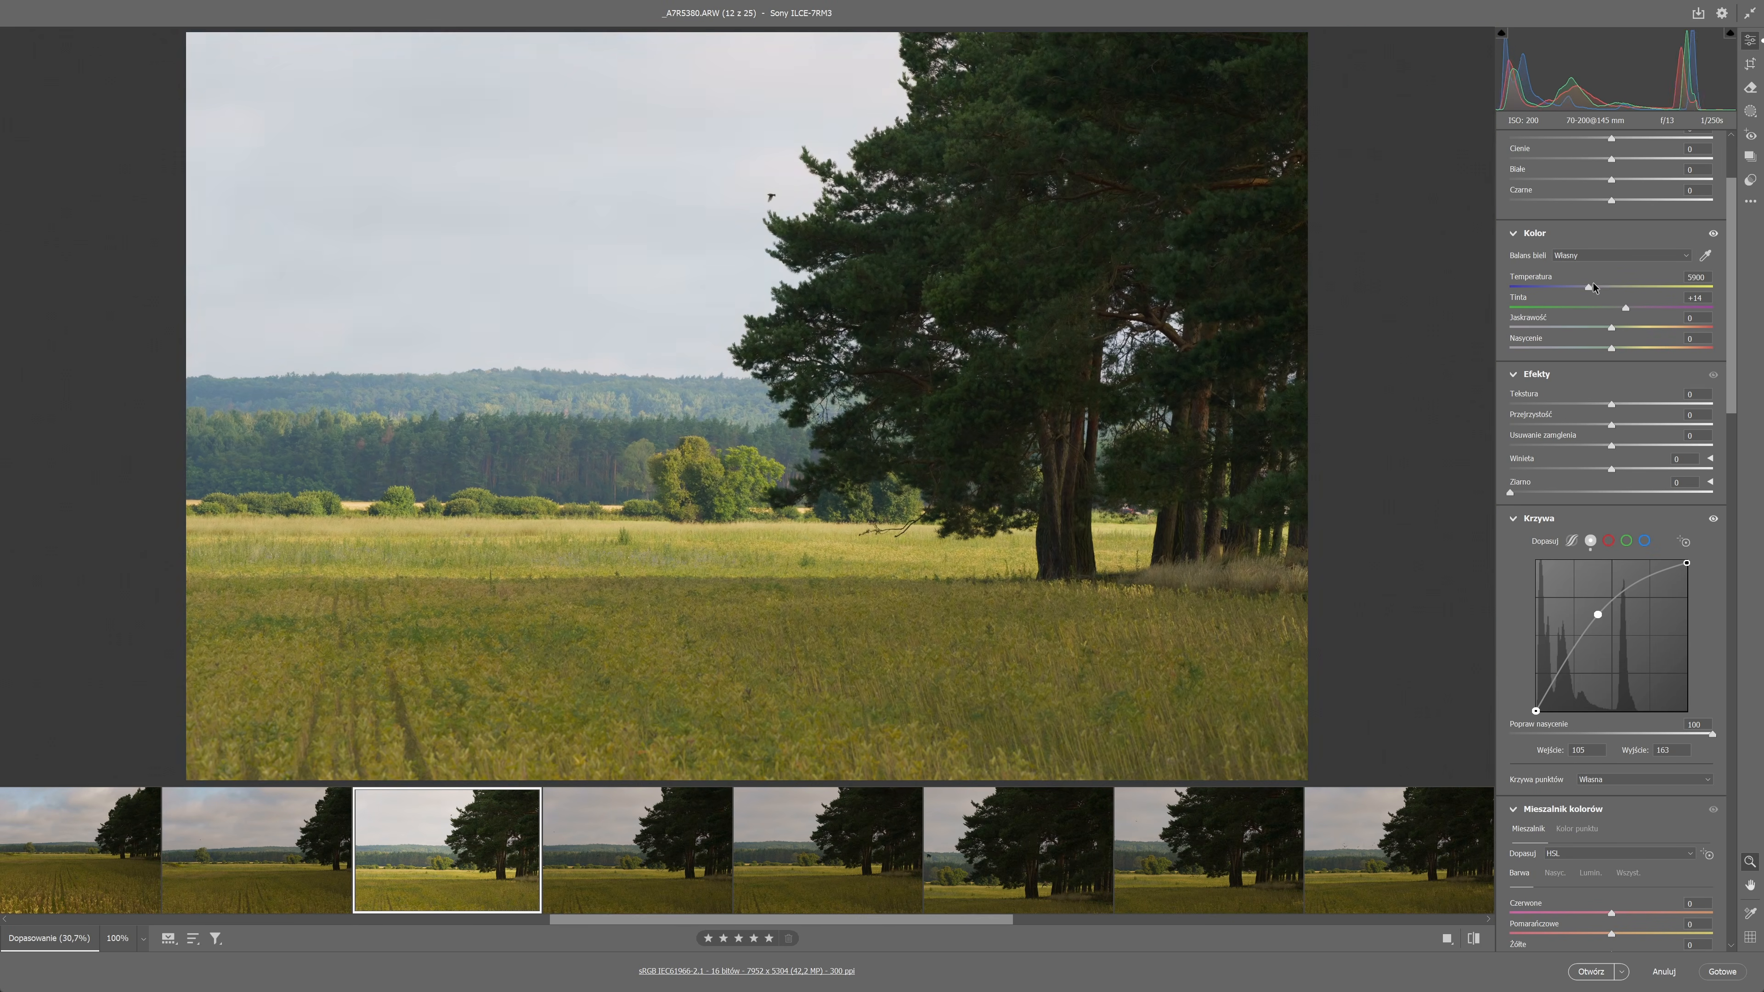
{"action": "left_click_drag", "start_coordinate": [1607, 287], "coordinate": [1617, 286]}
{"action": "scroll", "coordinate": [1615, 798], "scroll_direction": "down", "scroll_amount": 15}
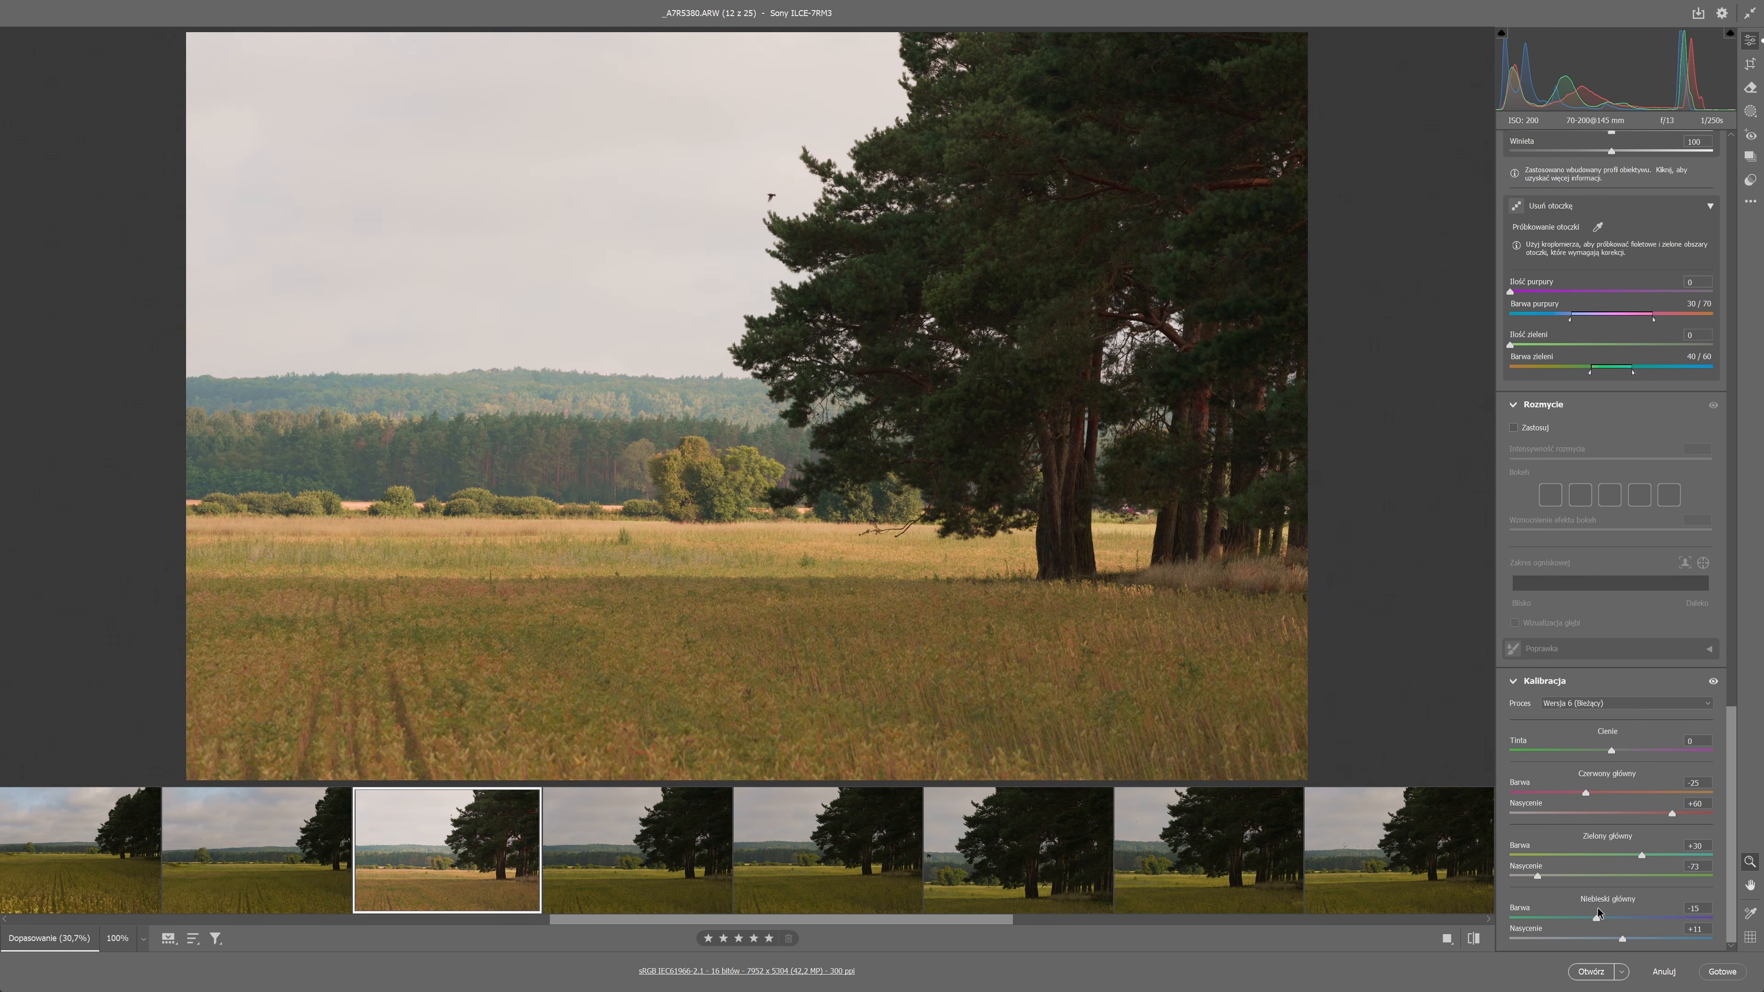
Color-grade the shadows to yellow at hue 49, saturation 6 and the highlights to blue, comparing the grading on and off.
{"action": "scroll", "coordinate": [1677, 393], "scroll_direction": "up", "scroll_amount": 15}
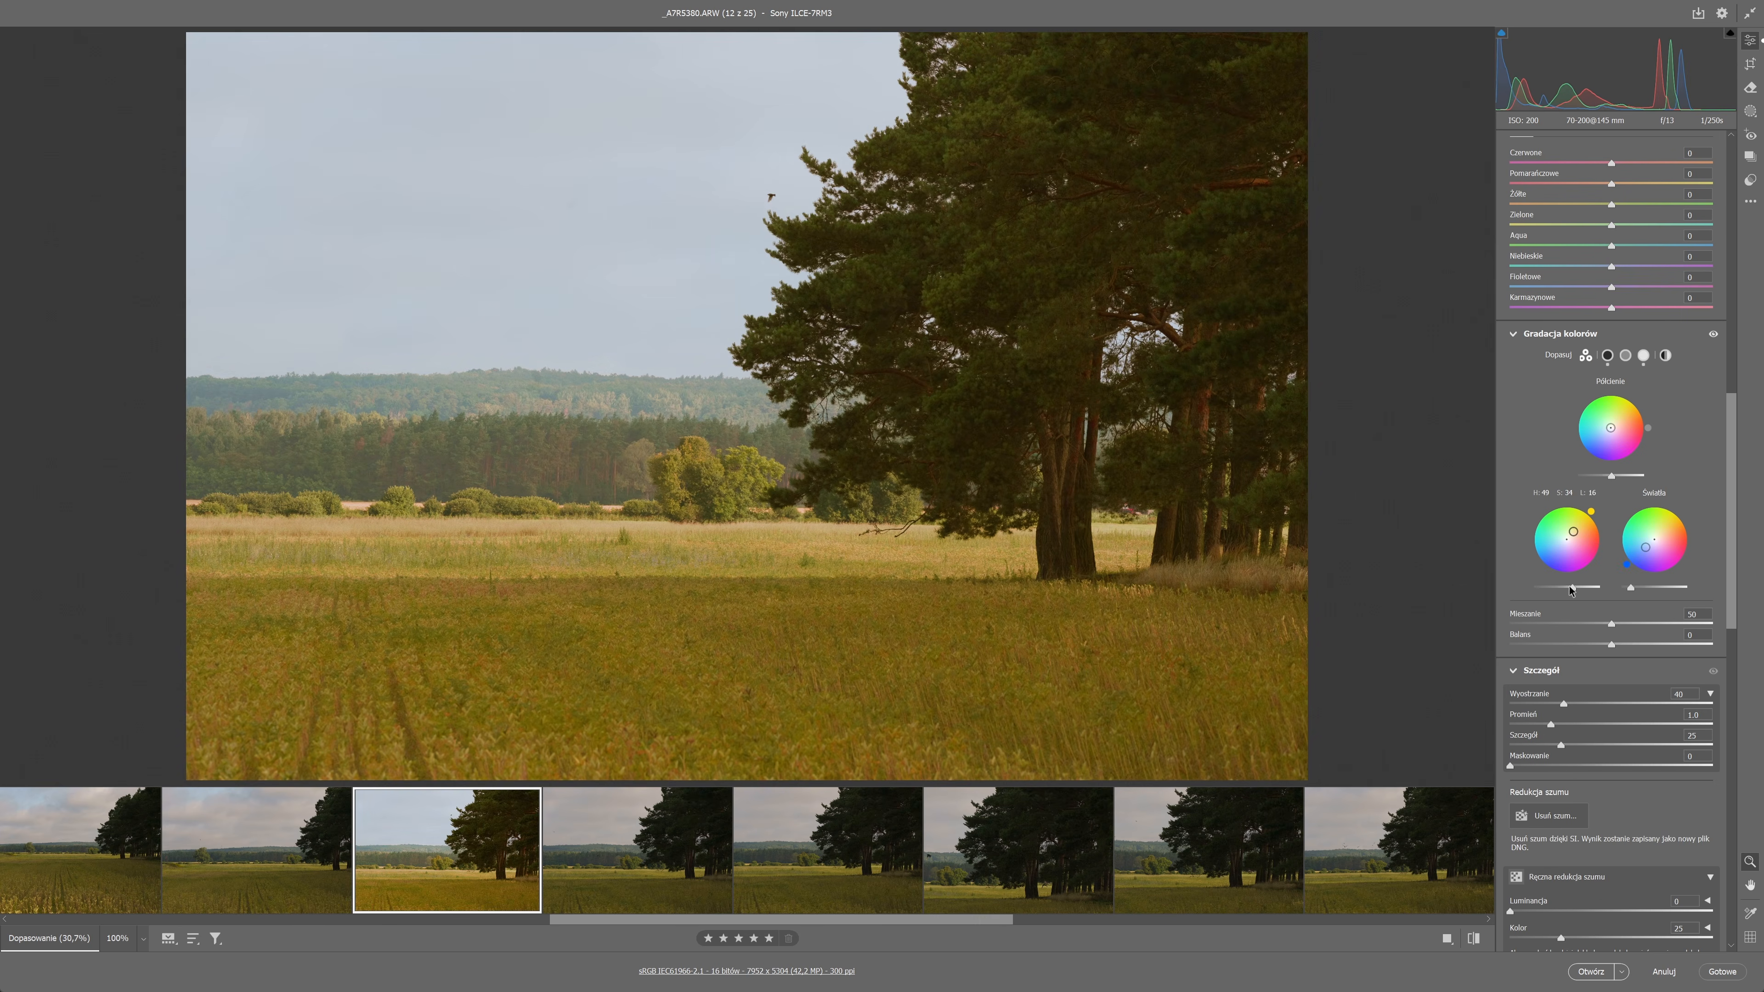
{"action": "left_click_drag", "start_coordinate": [1571, 589], "coordinate": [1566, 539]}
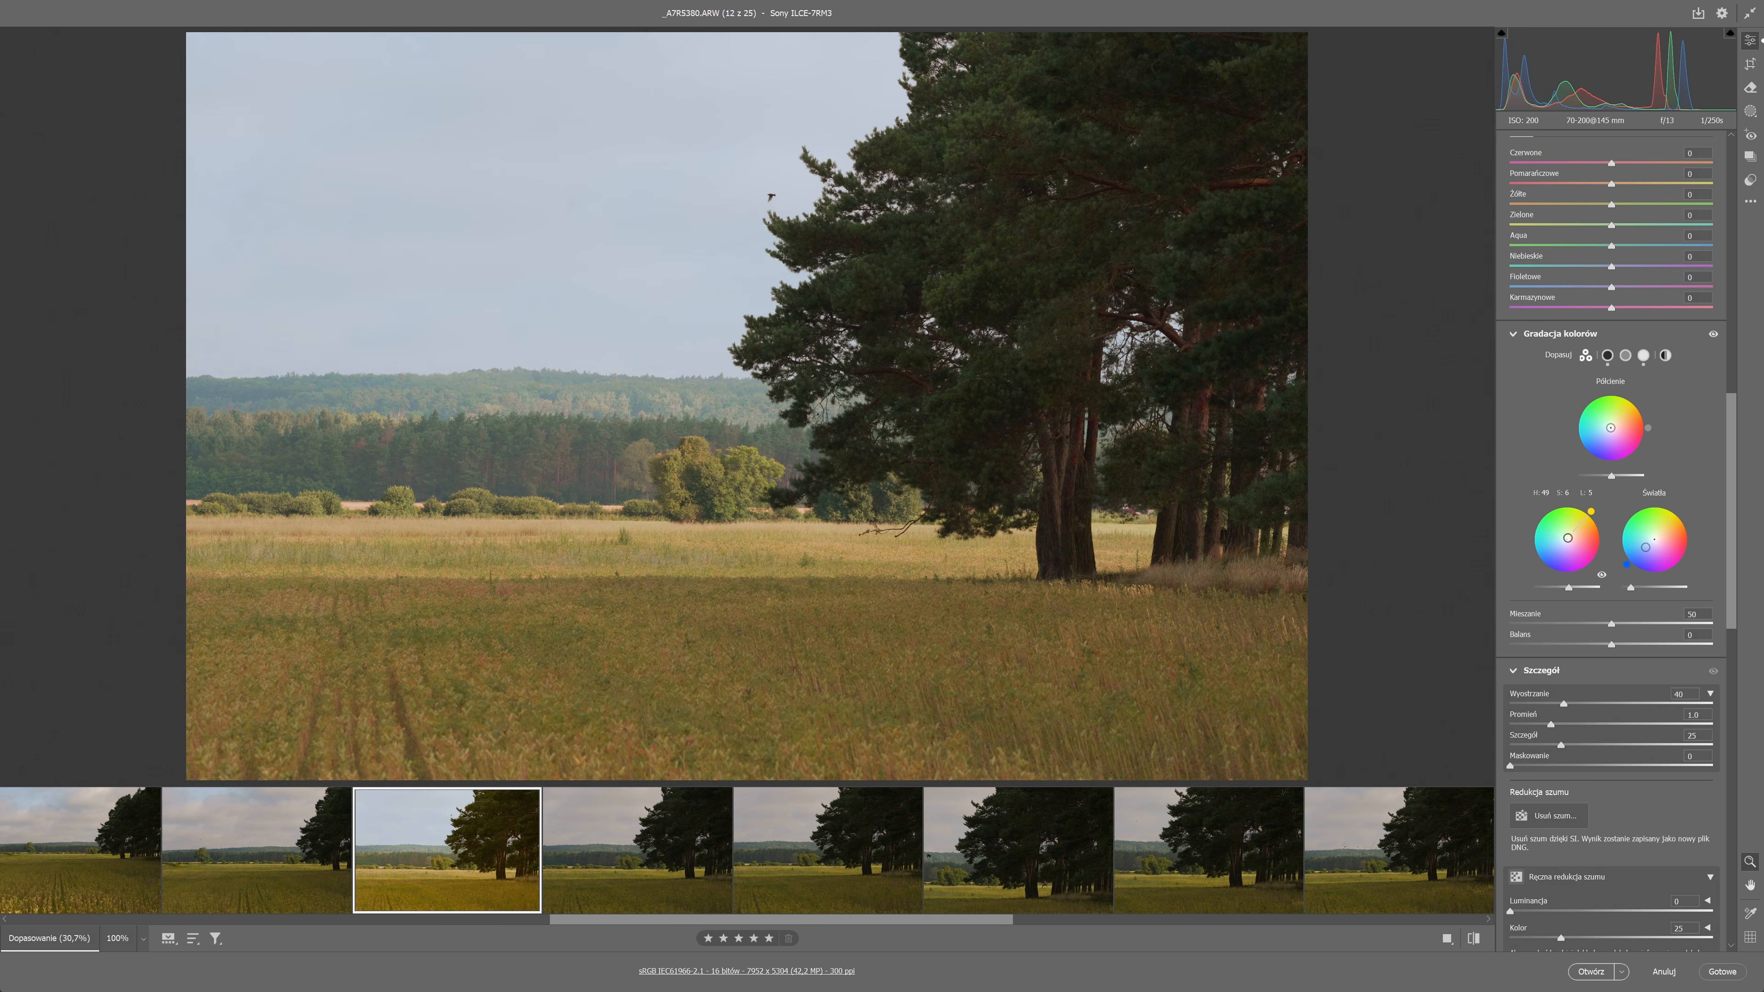
{"action": "left_click", "coordinate": [1713, 334]}
{"action": "left_click", "coordinate": [1713, 335]}
{"action": "left_click", "coordinate": [1713, 334]}
{"action": "left_click", "coordinate": [1713, 334]}
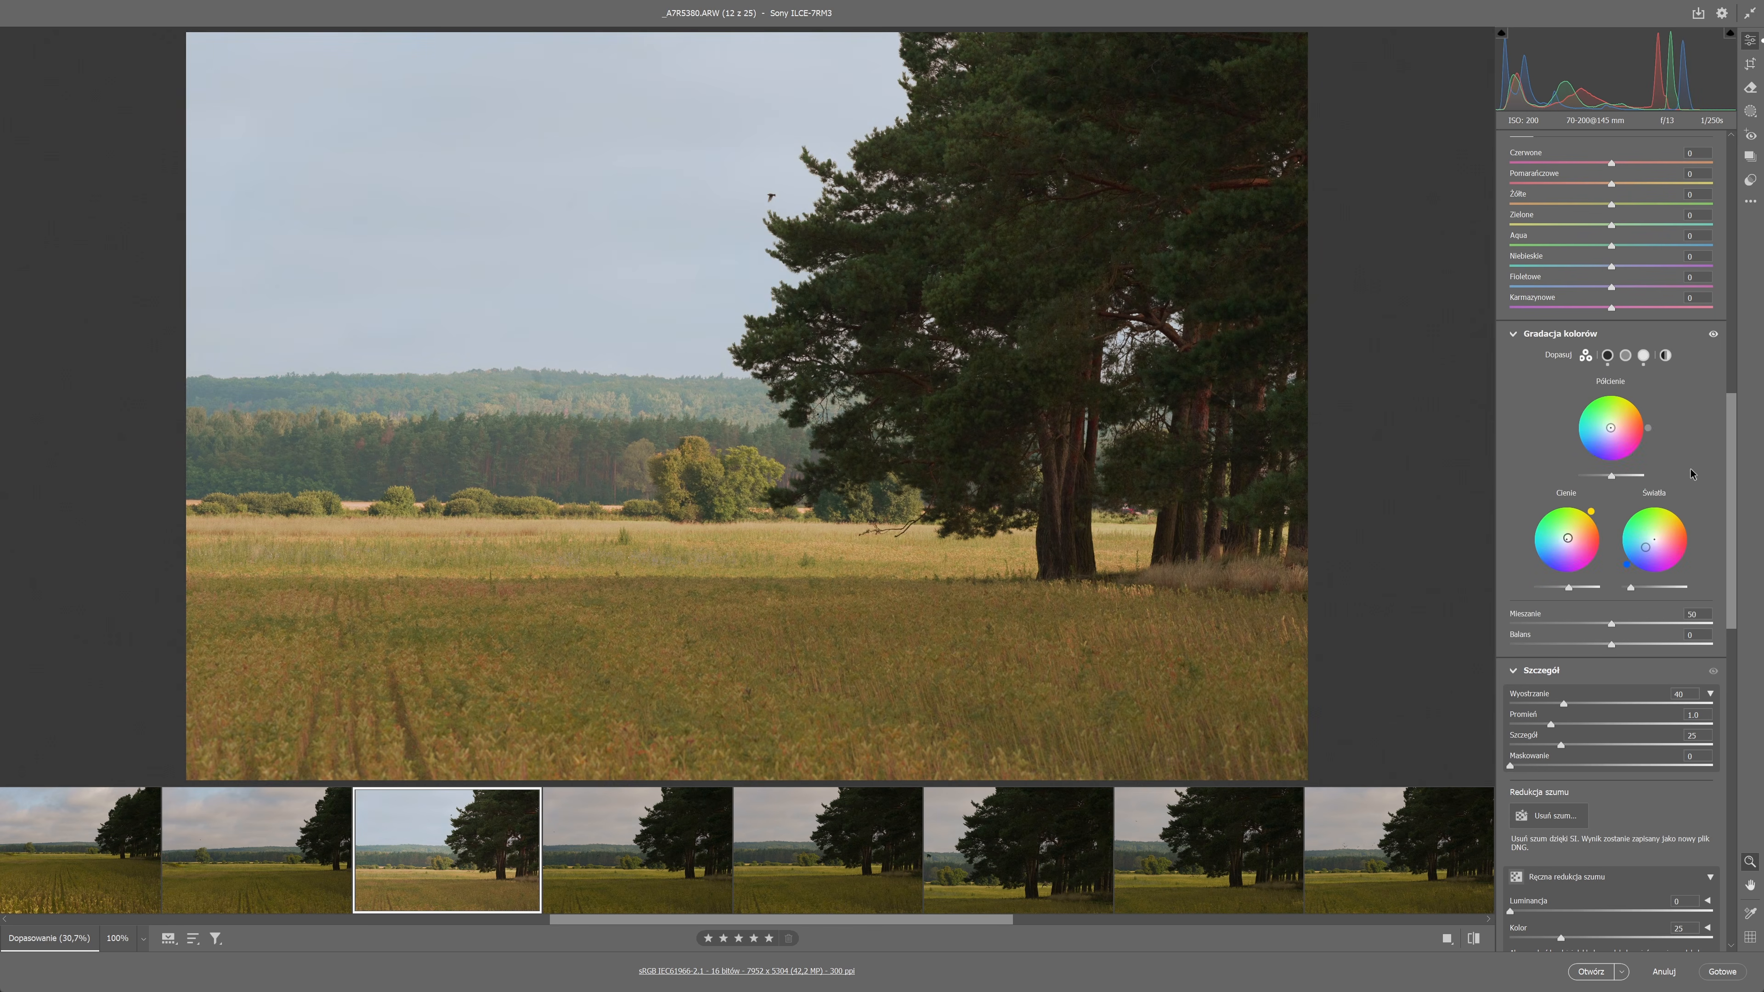
Grade the midtones to hue 45, saturation 32, luminance -22, deepen the highlights' blue, darken the shadows, and set blending 45 and balance +46.
{"action": "left_click_drag", "start_coordinate": [1612, 477], "coordinate": [1605, 478]}
{"action": "left_click_drag", "start_coordinate": [1619, 418], "coordinate": [1616, 421]}
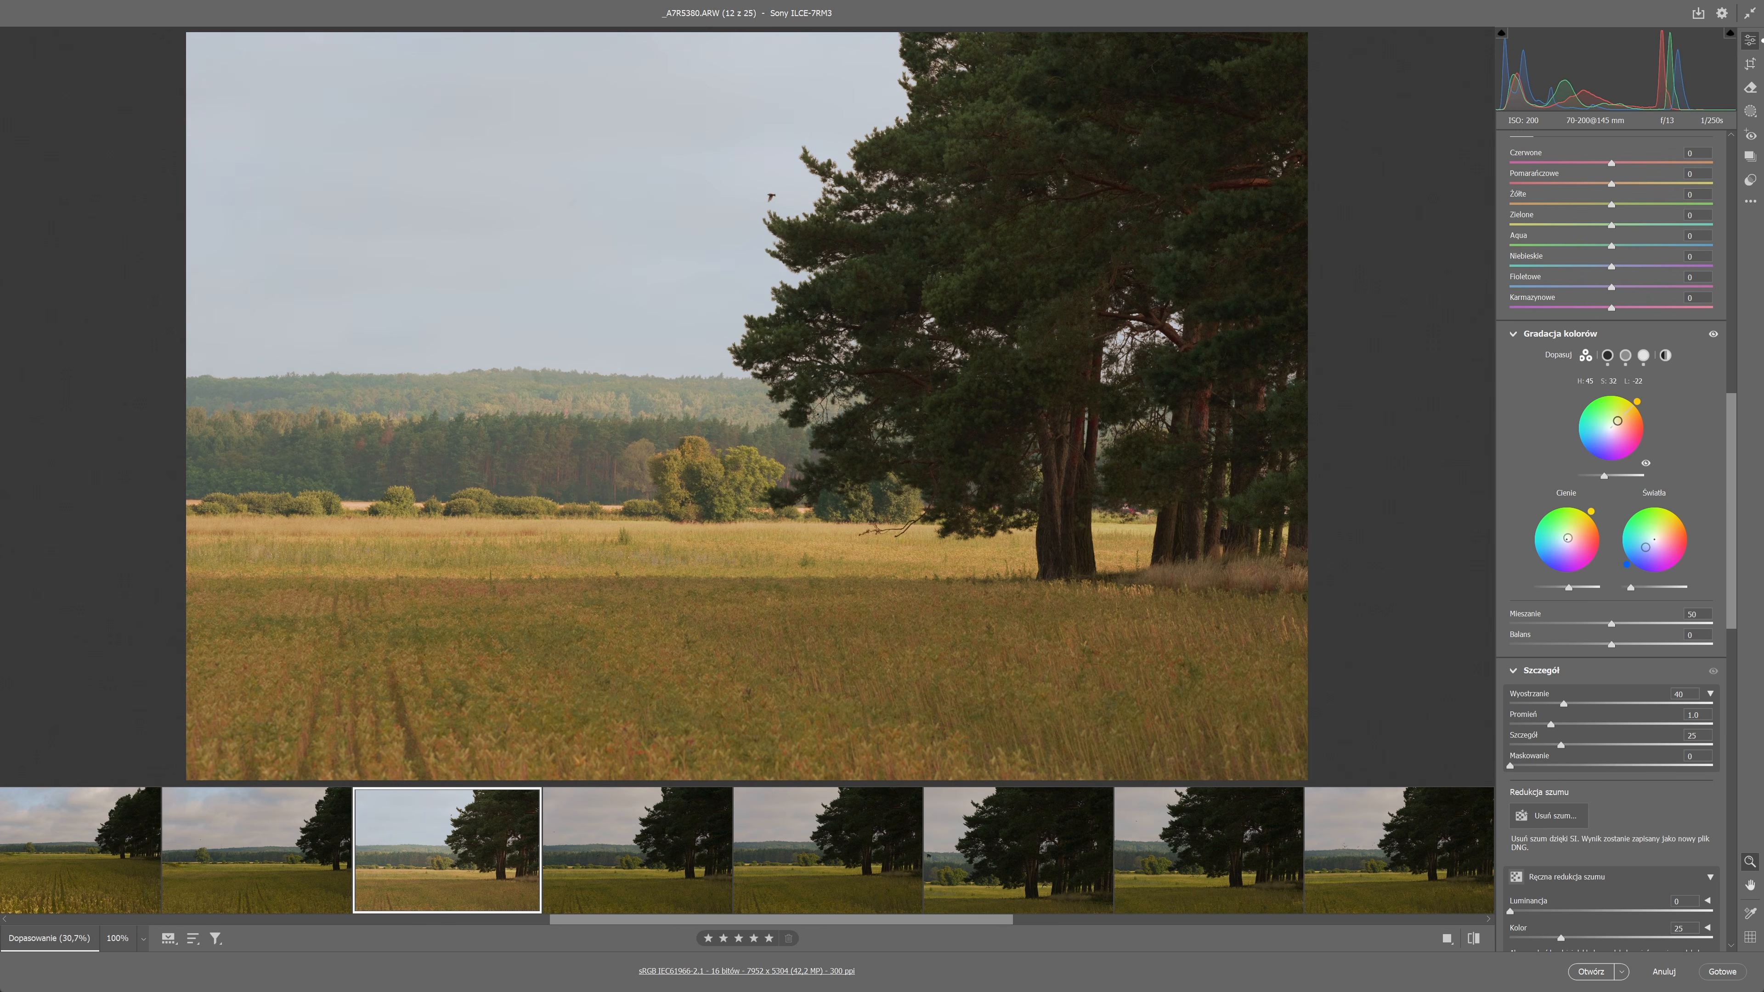
{"action": "left_click_drag", "start_coordinate": [1645, 546], "coordinate": [1639, 554]}
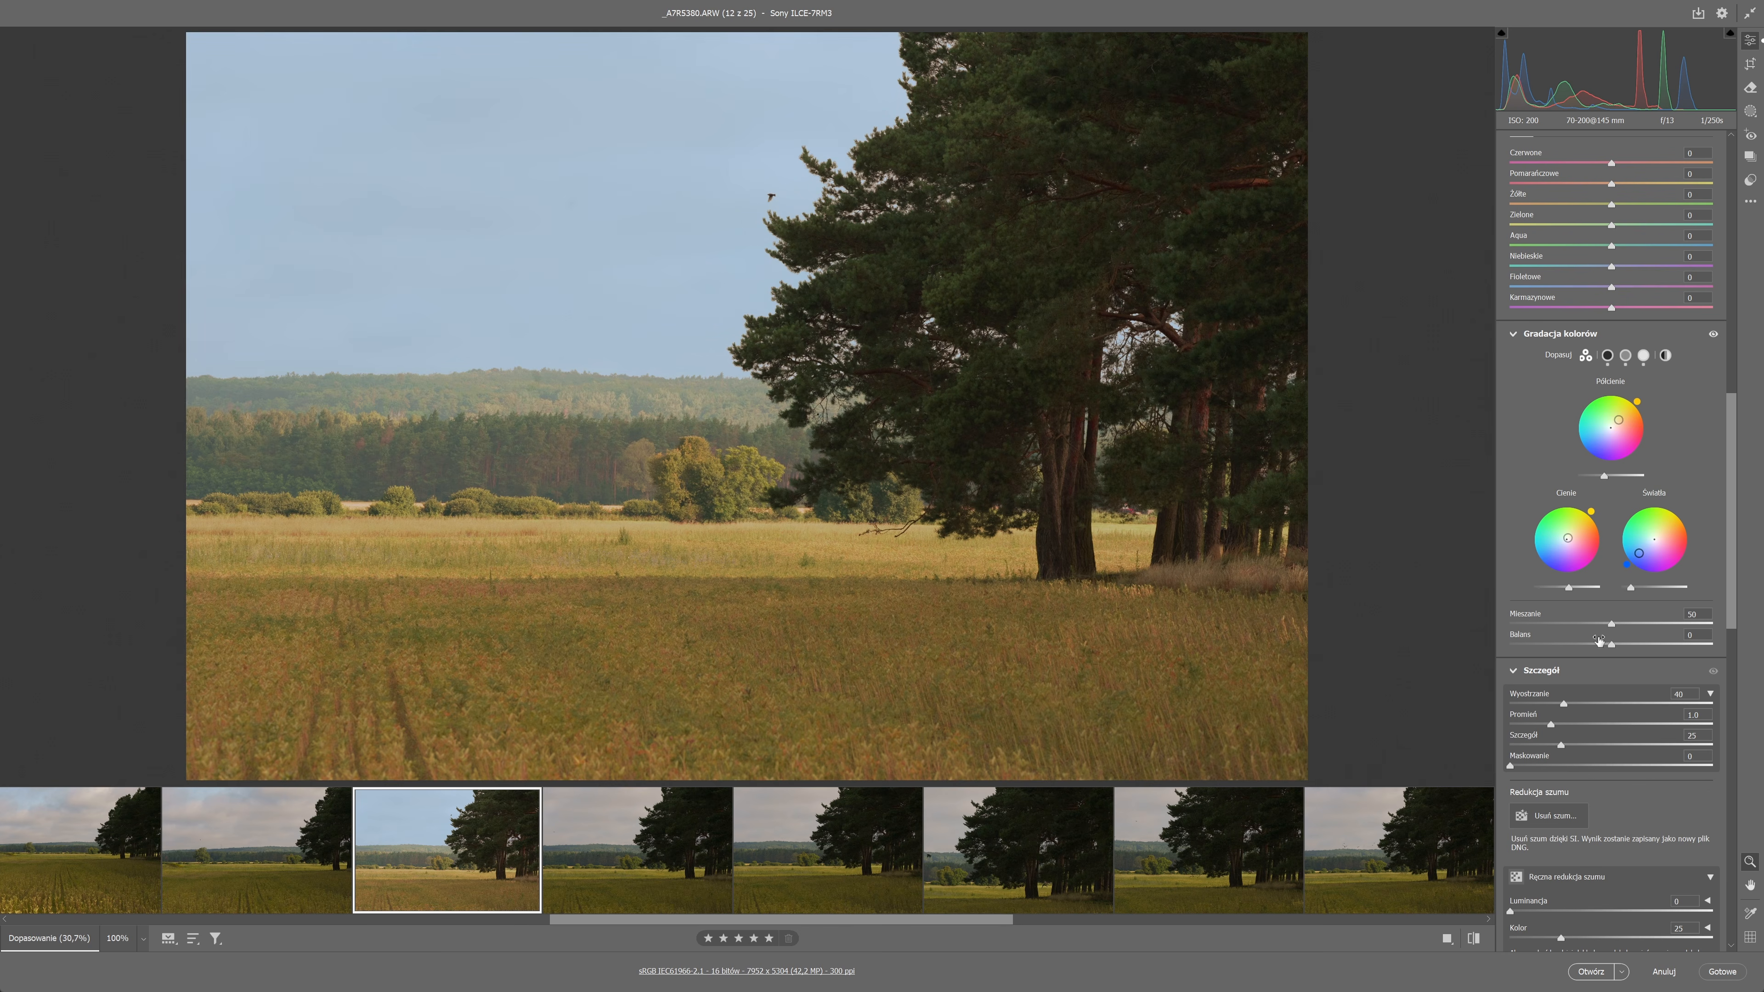
{"action": "left_click_drag", "start_coordinate": [1609, 629], "coordinate": [1653, 645]}
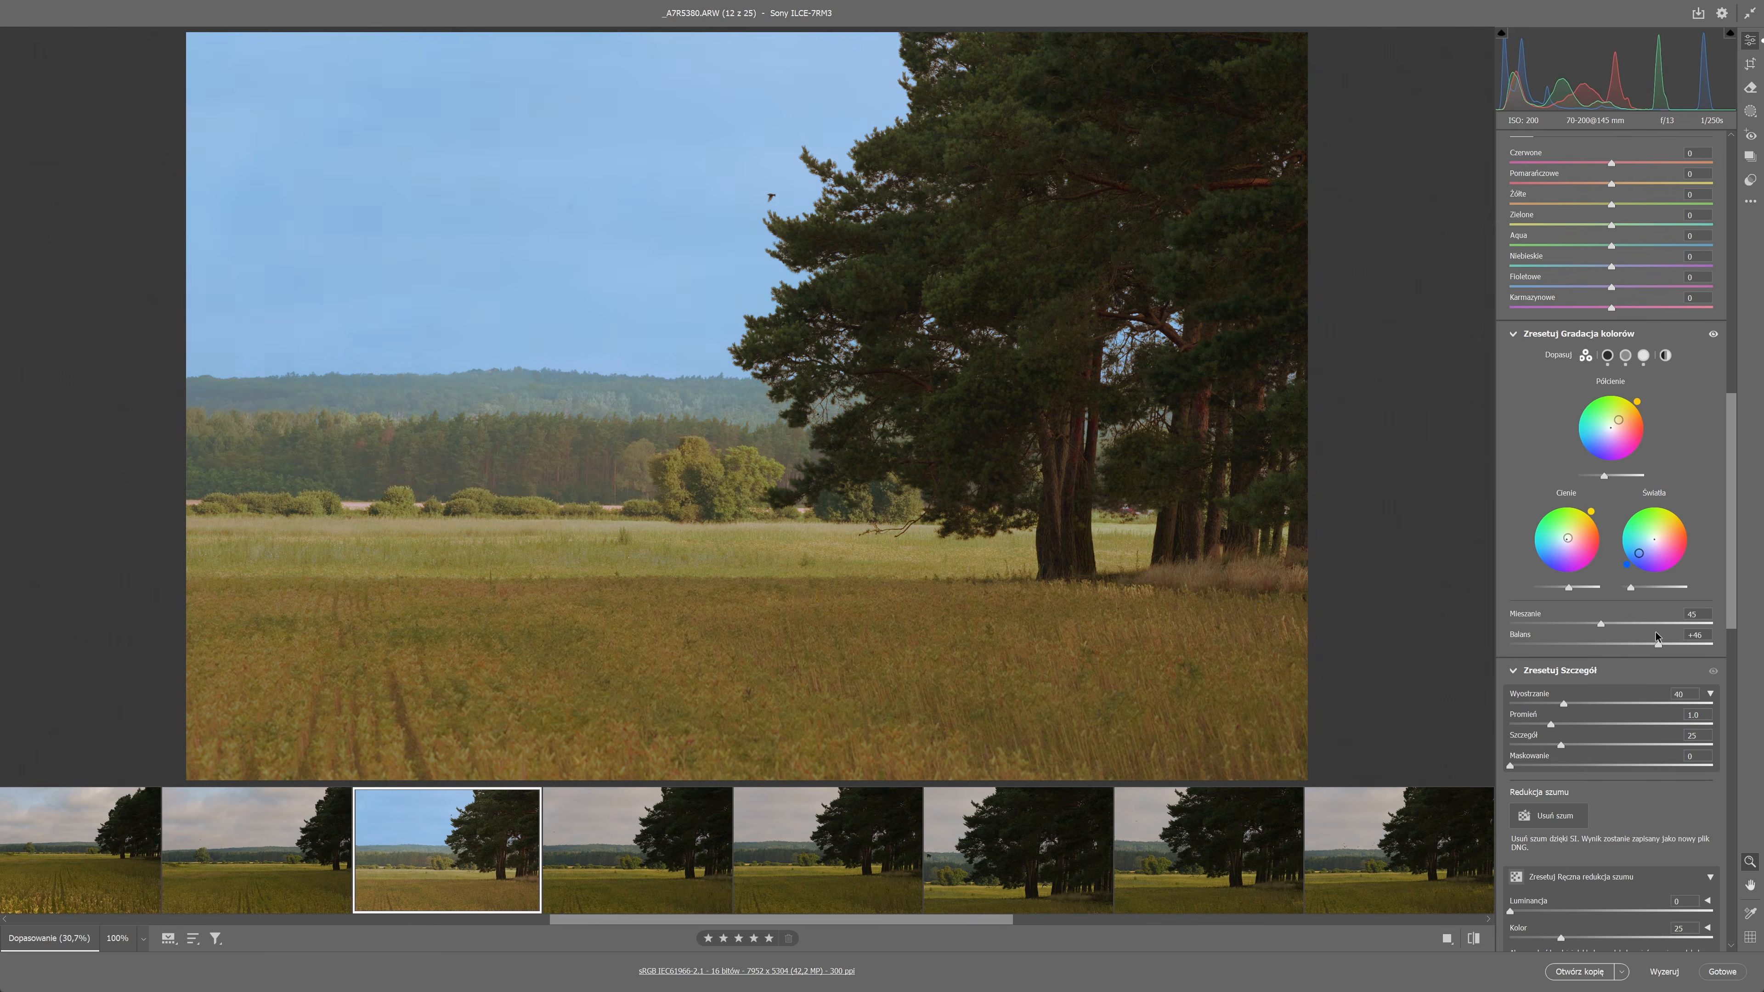
{"action": "left_click_drag", "start_coordinate": [1569, 588], "coordinate": [1563, 588]}
Set highlights to -42, shadows to +100, whites to +29 and blacks to -30.
{"action": "scroll", "coordinate": [1642, 364], "scroll_direction": "up", "scroll_amount": 10}
{"action": "left_click_drag", "start_coordinate": [1614, 292], "coordinate": [1557, 267]}
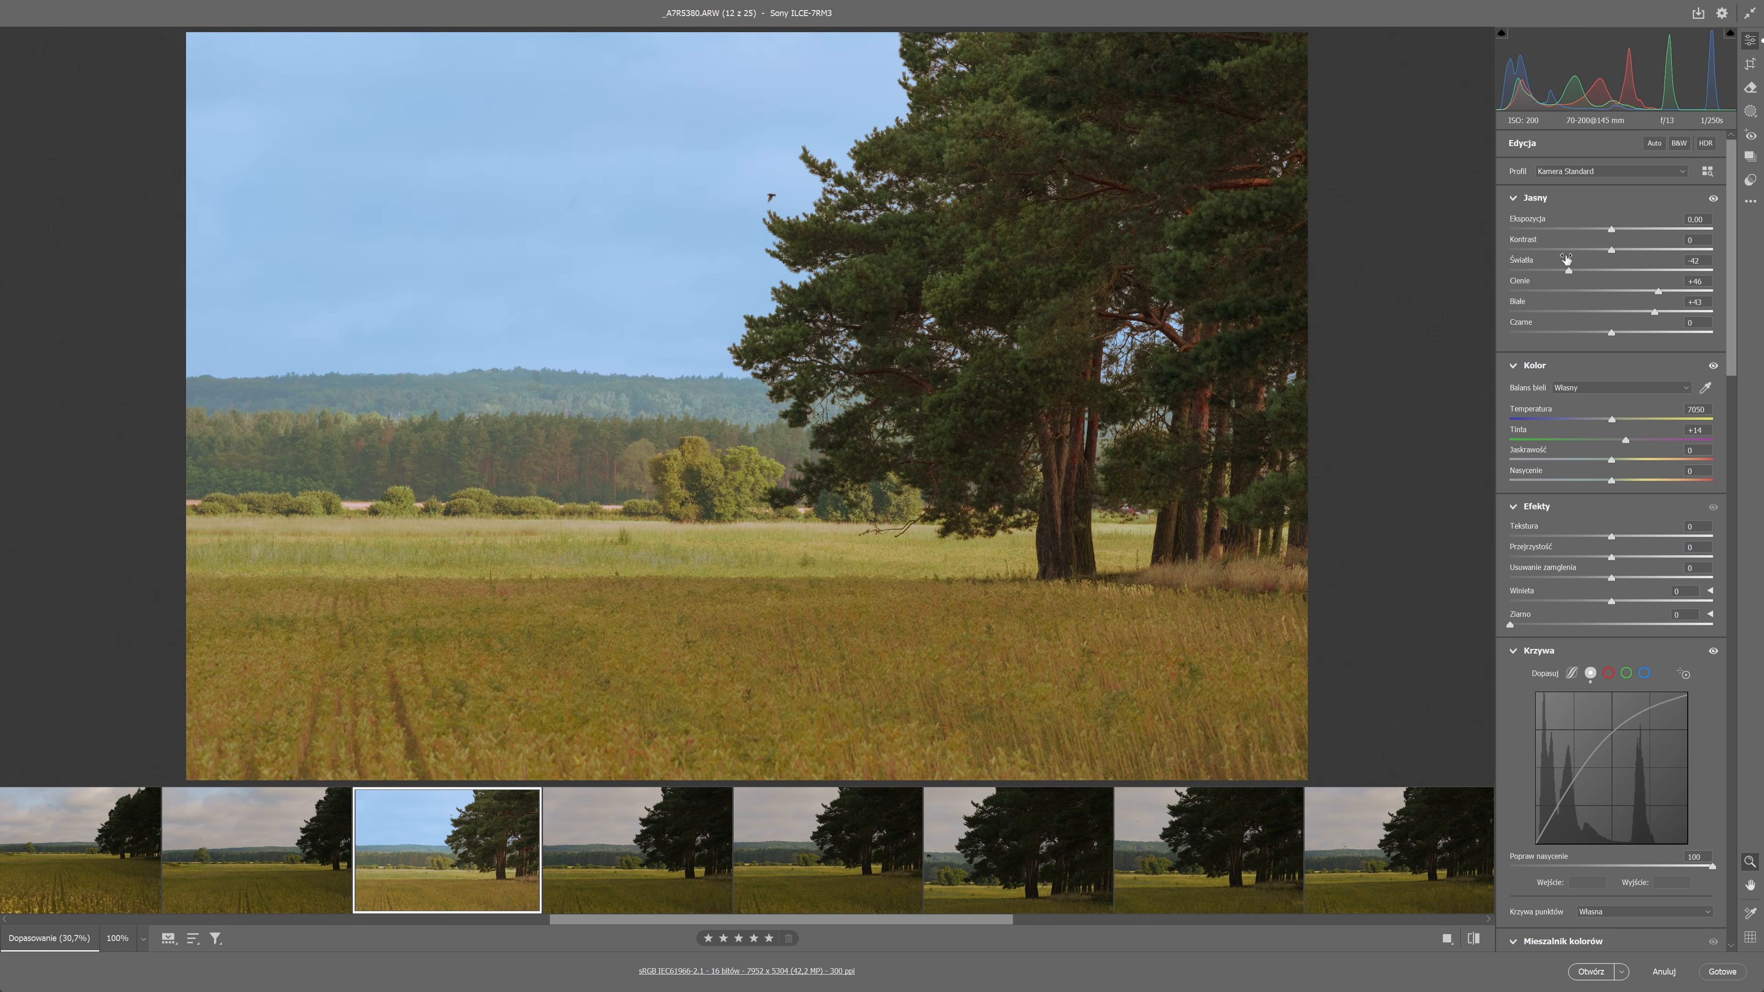
{"action": "left_click_drag", "start_coordinate": [1654, 312], "coordinate": [1701, 293]}
{"action": "left_click_drag", "start_coordinate": [1611, 333], "coordinate": [1581, 332]}
{"action": "left_click", "coordinate": [672, 193]}
{"action": "left_click", "coordinate": [1121, 408]}
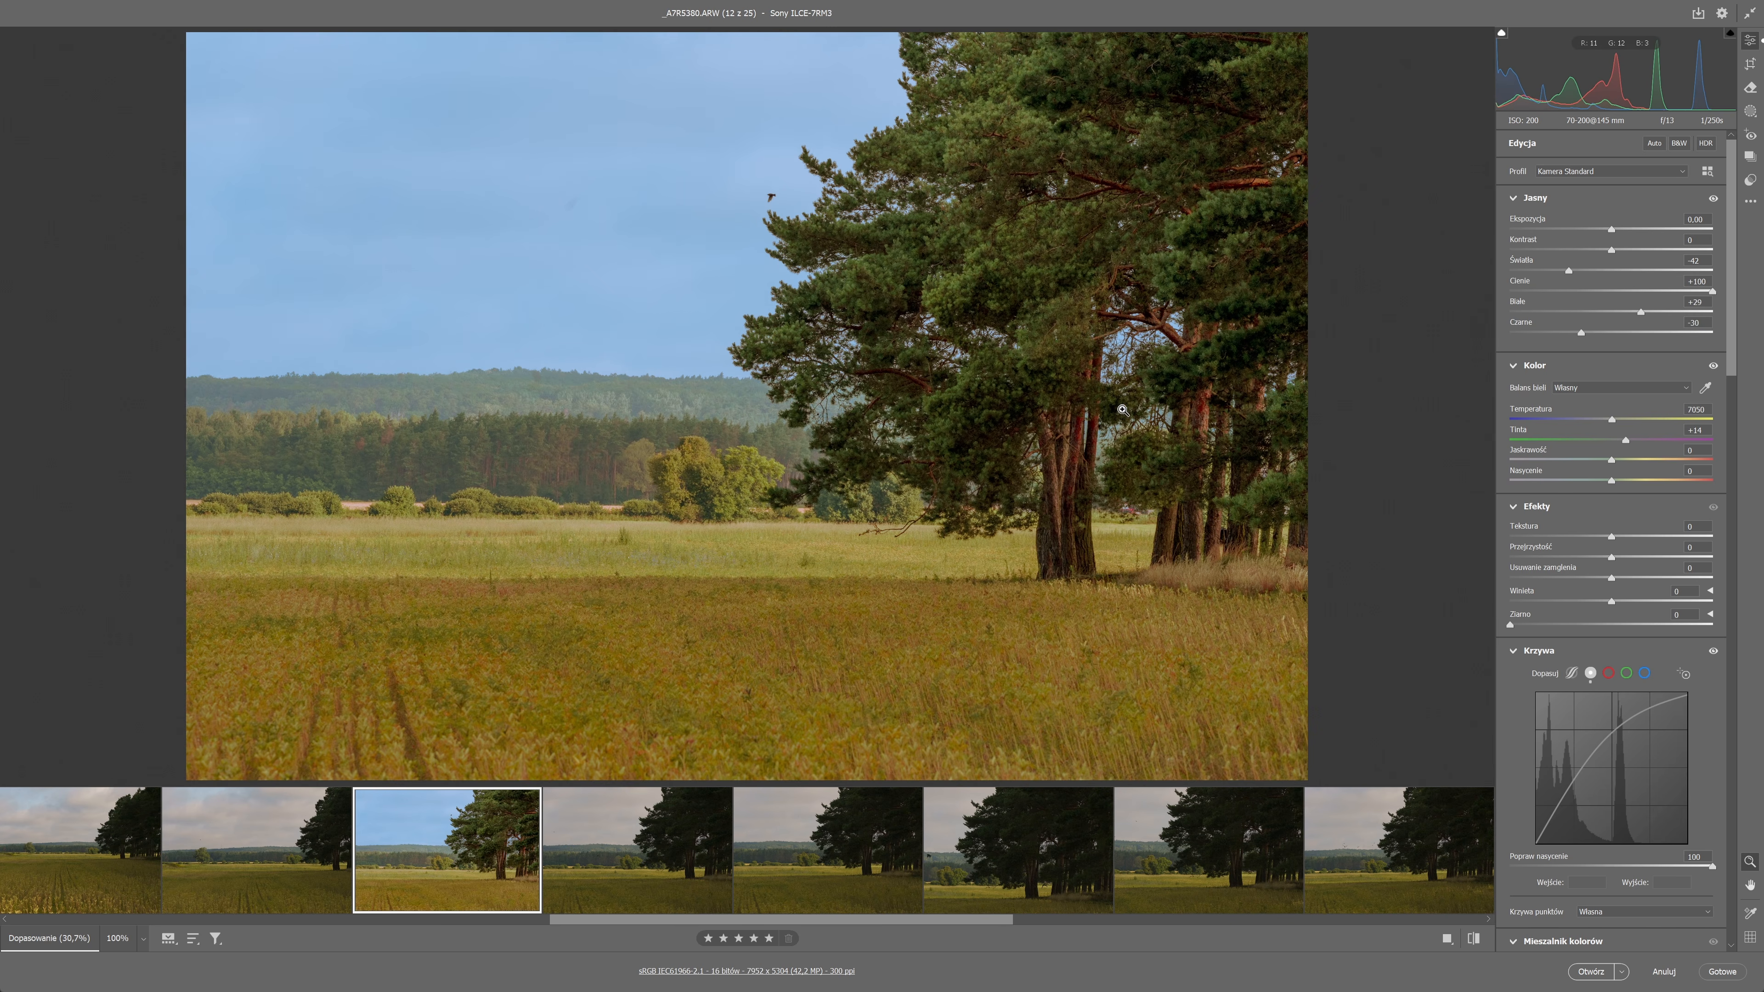
Set texture to +3, clarity to +5 and dehaze to -13, checking the tree's detail at 100%.
{"action": "left_click_drag", "start_coordinate": [1611, 558], "coordinate": [1608, 558]}
{"action": "left_click", "coordinate": [860, 306]}
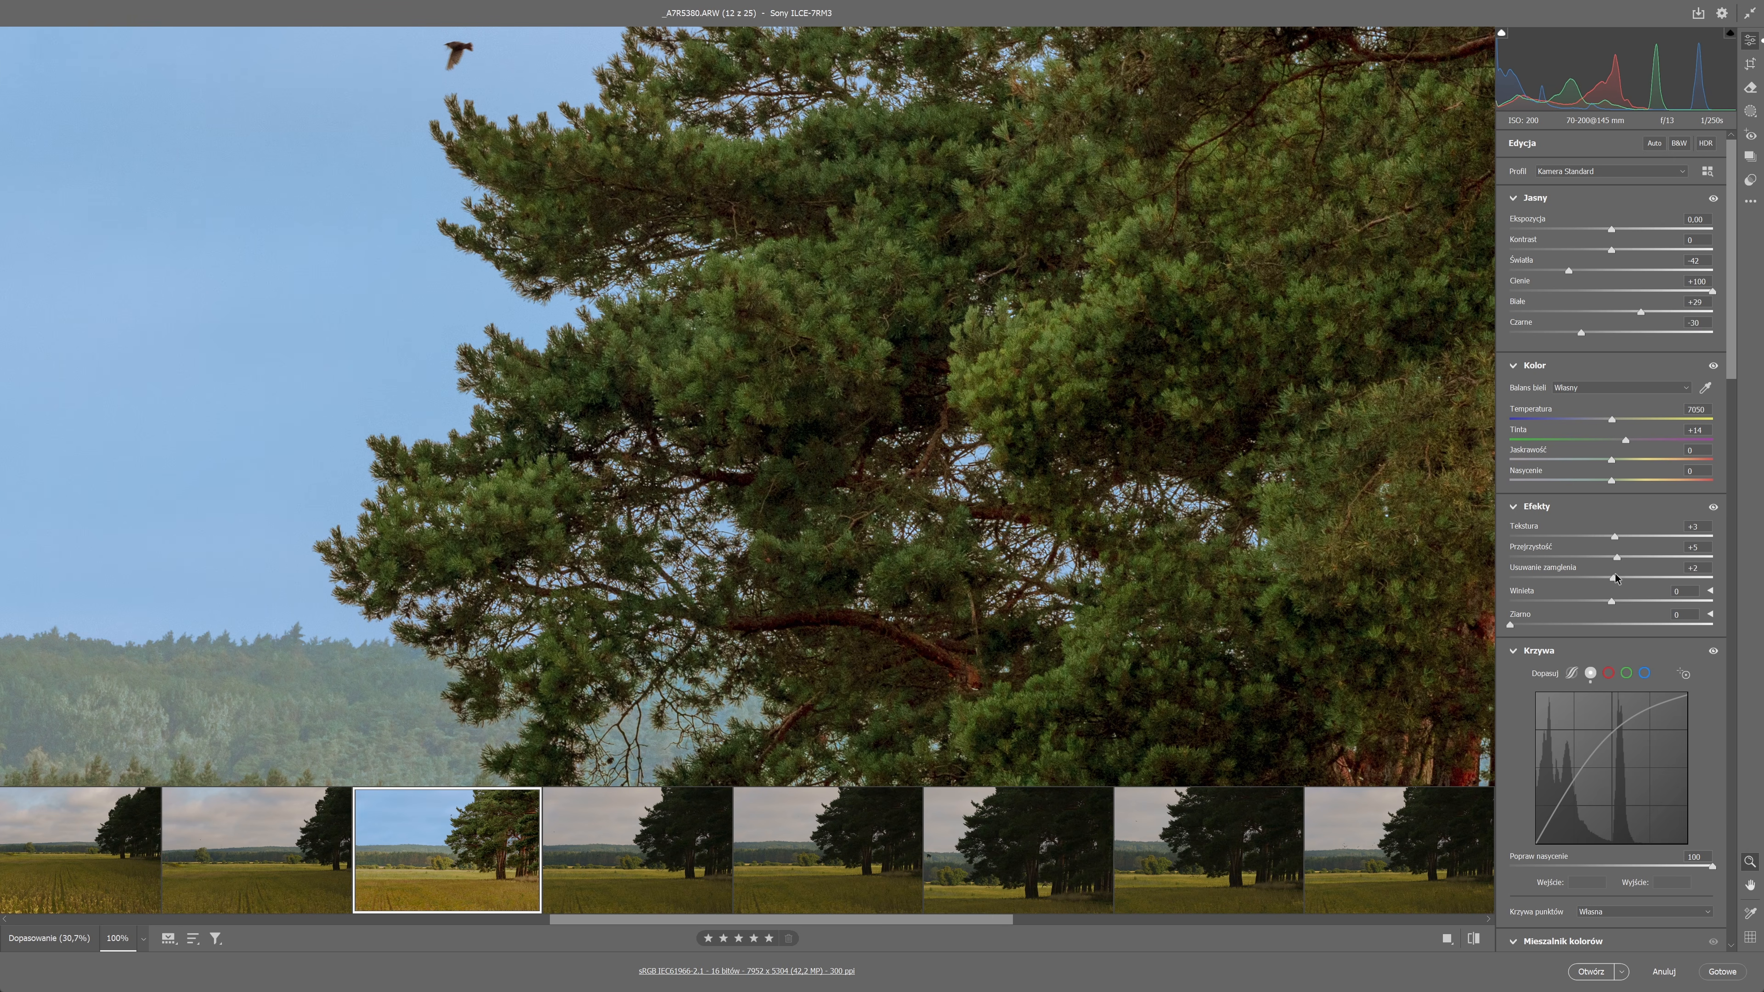
{"action": "left_click_drag", "start_coordinate": [1615, 577], "coordinate": [1599, 576]}
{"action": "left_click", "coordinate": [1132, 420]}
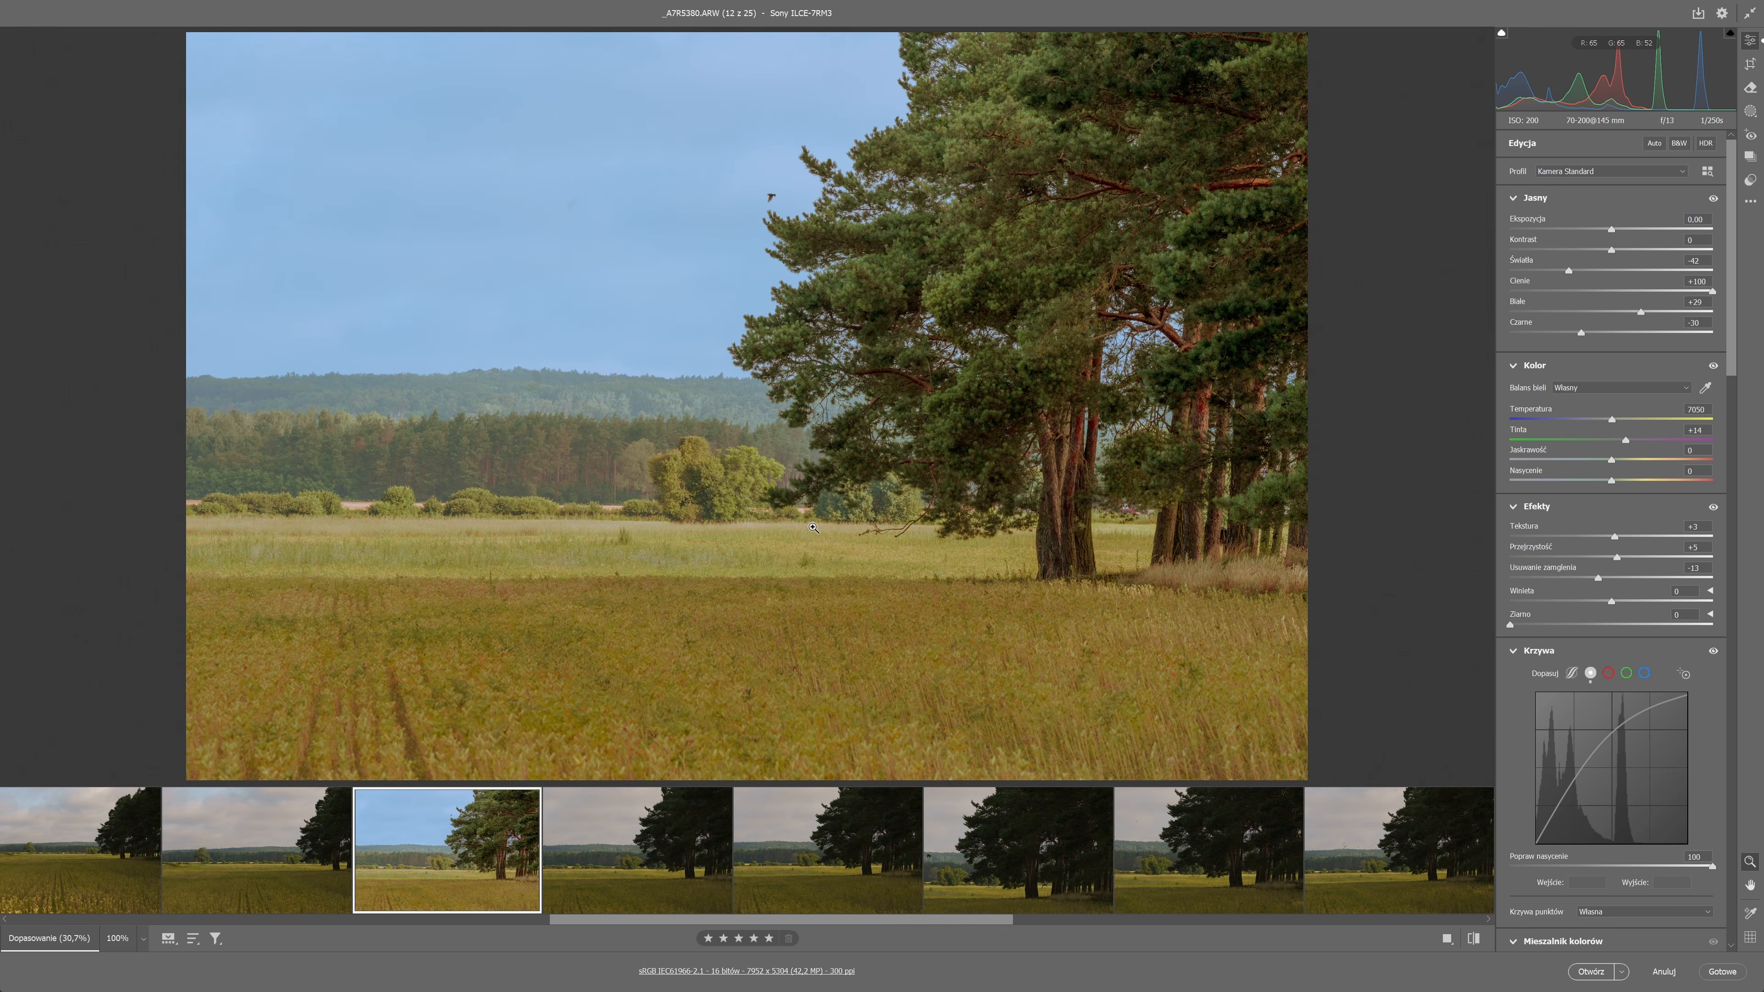
Select all 25 photos and synchronize every edit setting from _A7R5380.ARW to them.
{"action": "key", "text": "ctrl+a"}
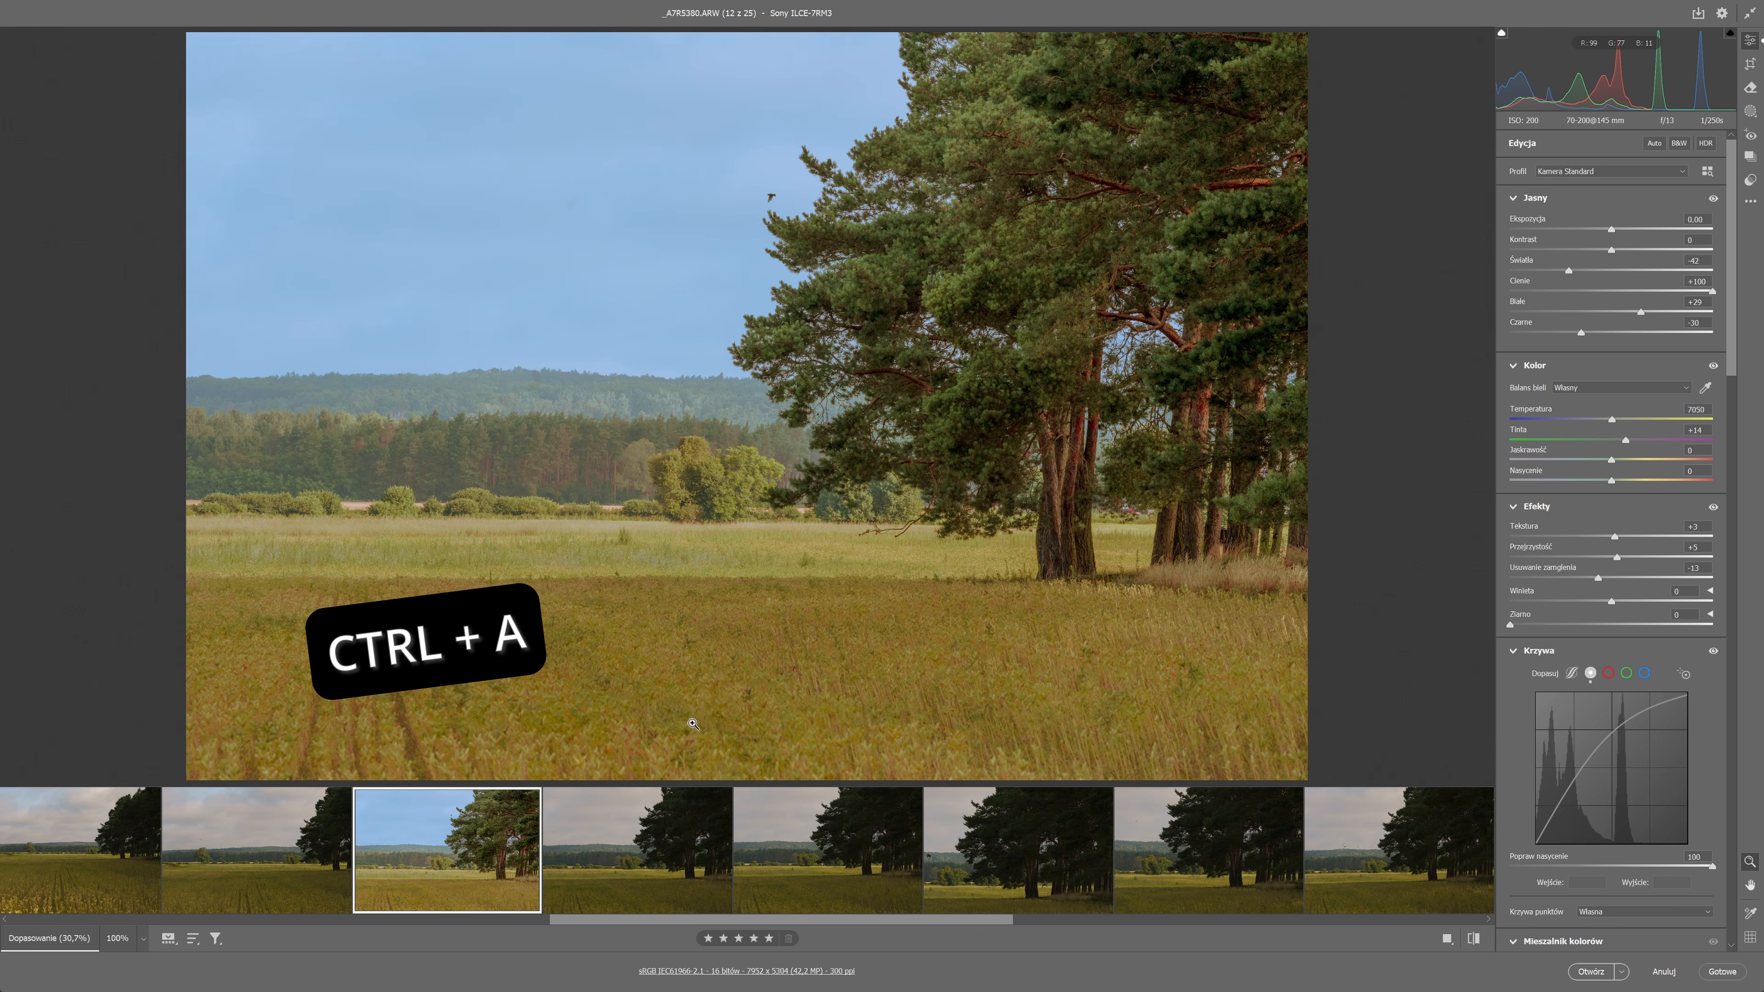
{"action": "key", "text": "ctrl+a"}
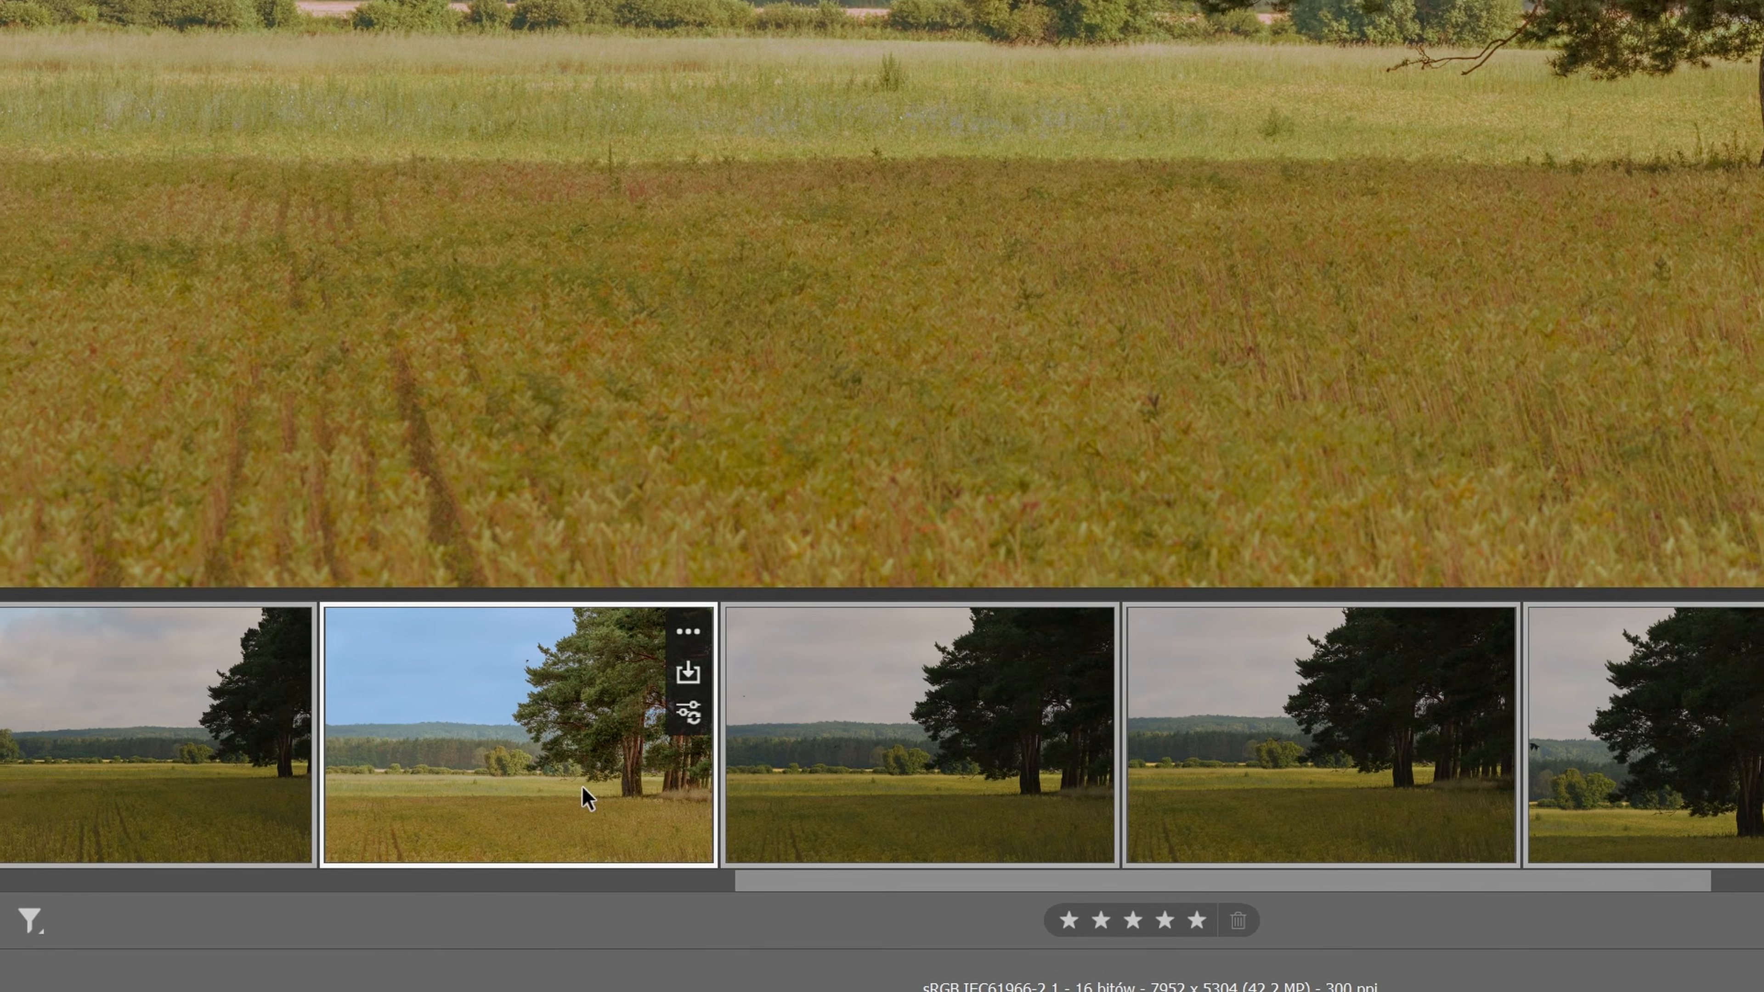
{"action": "right_click", "coordinate": [583, 788]}
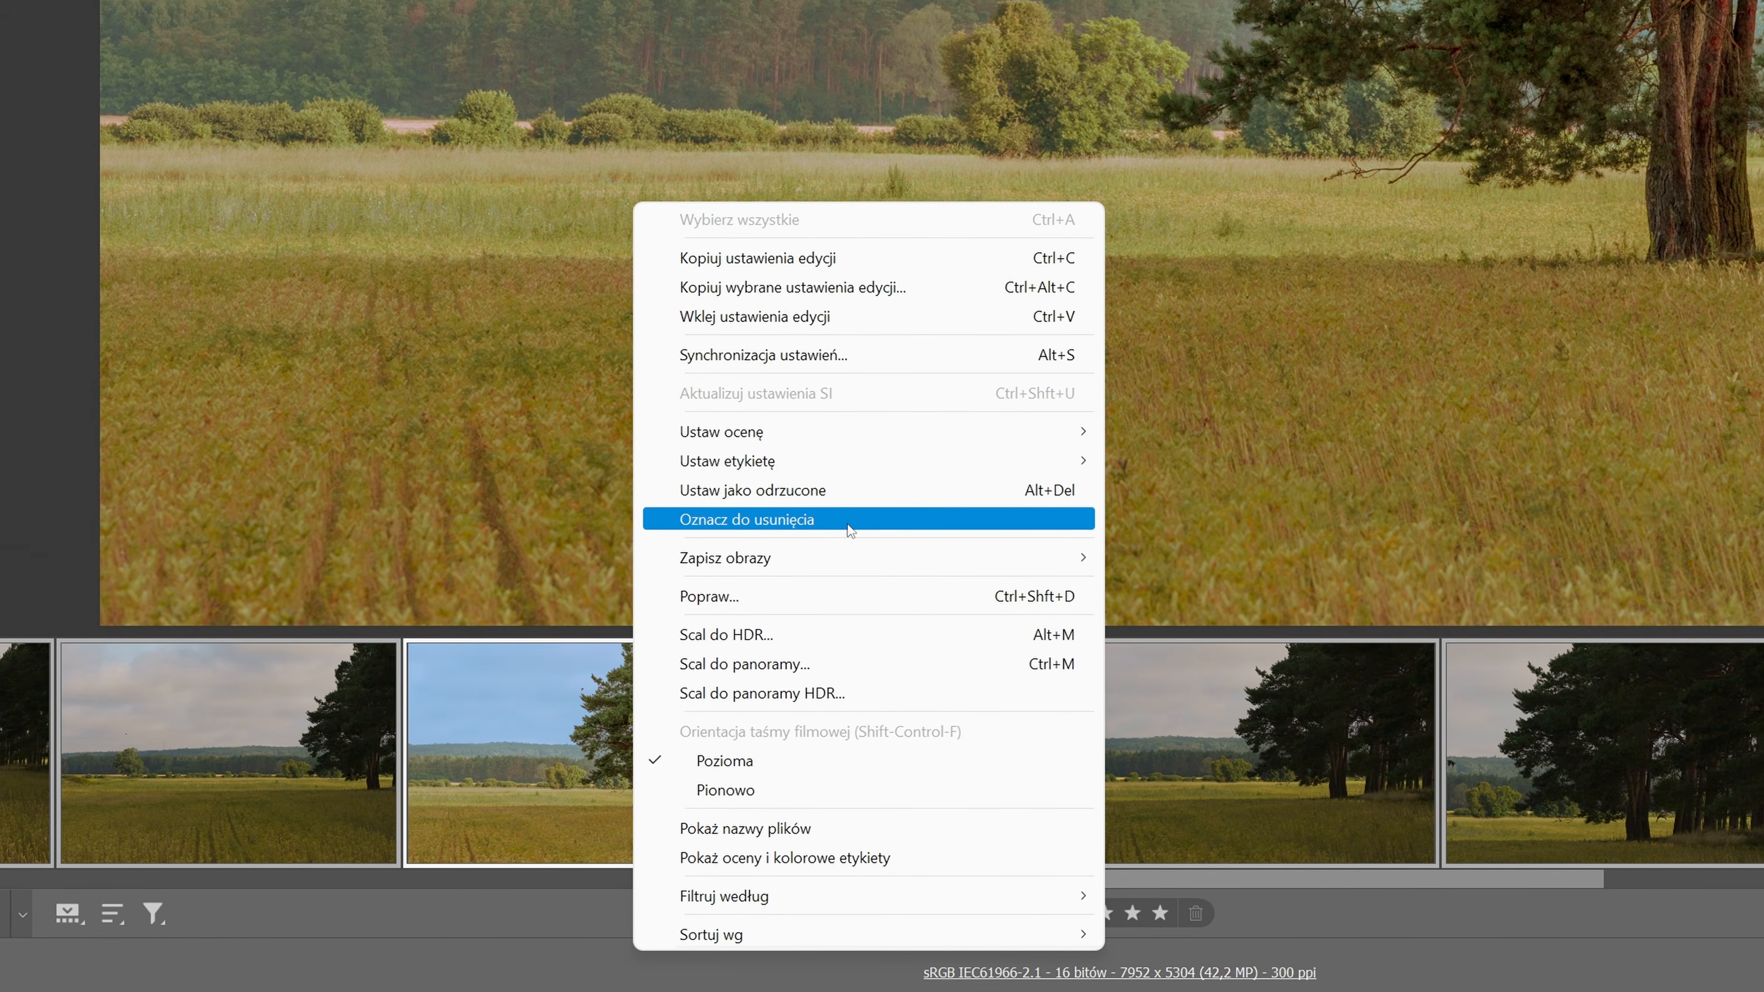
{"action": "left_click", "coordinate": [830, 404]}
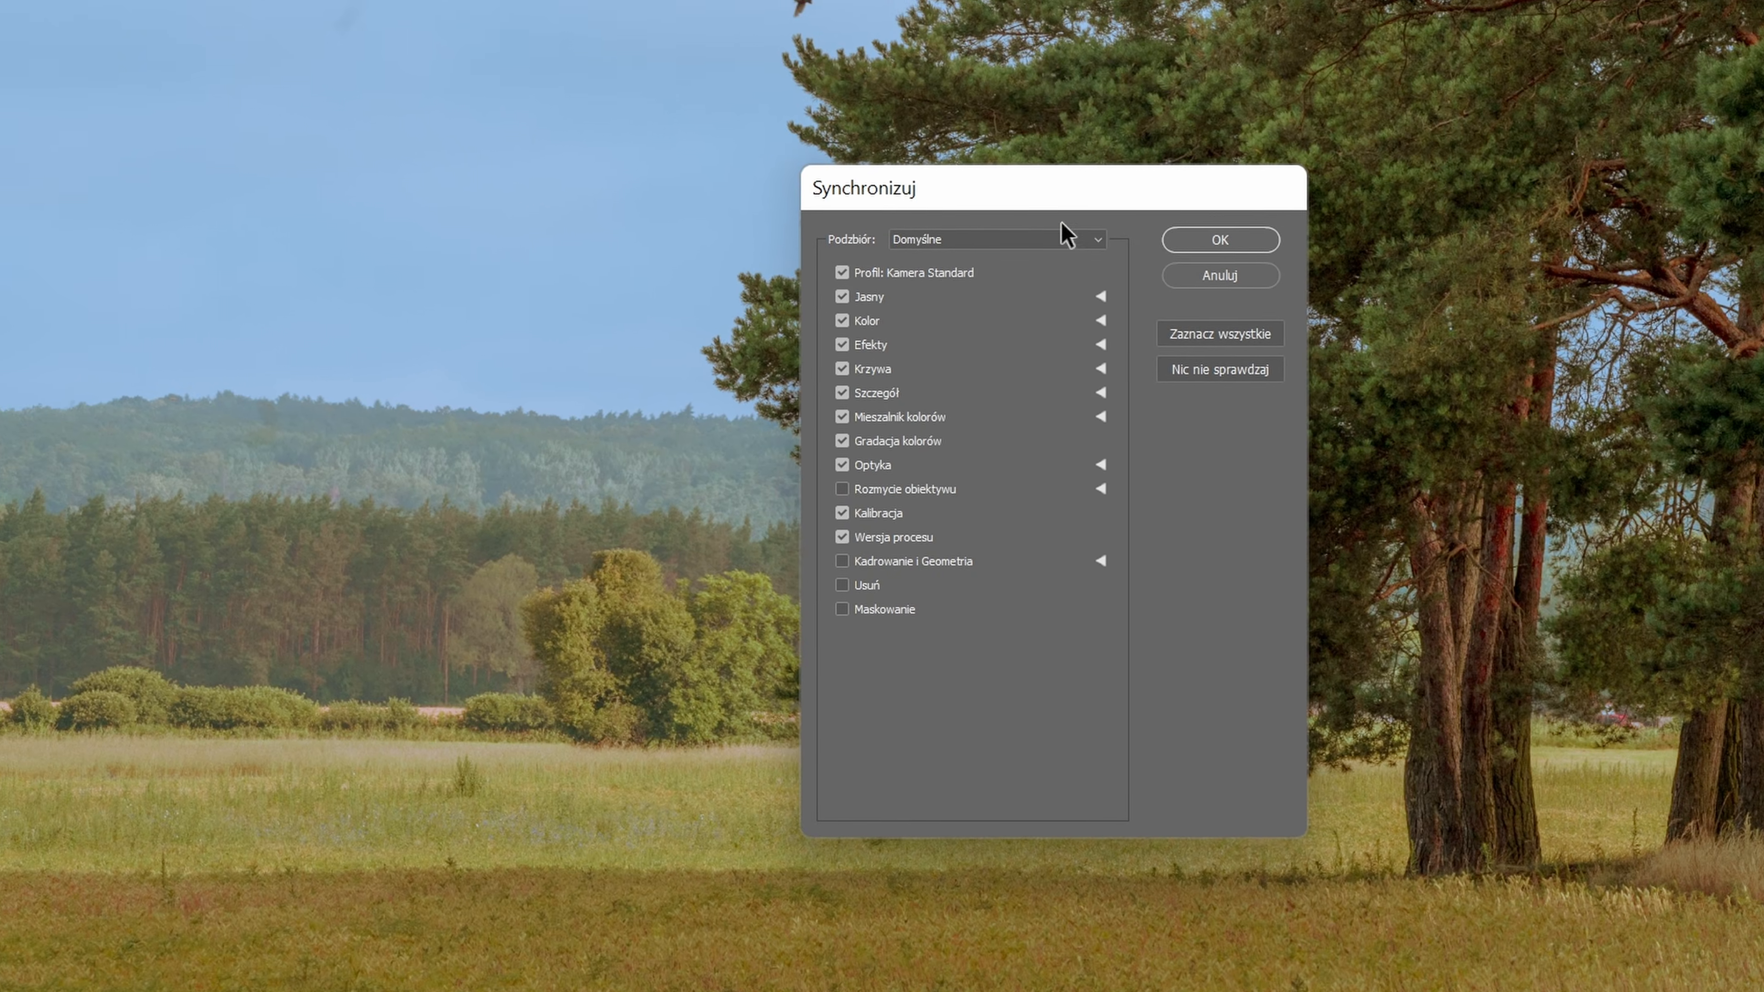
{"action": "left_click", "coordinate": [1063, 233]}
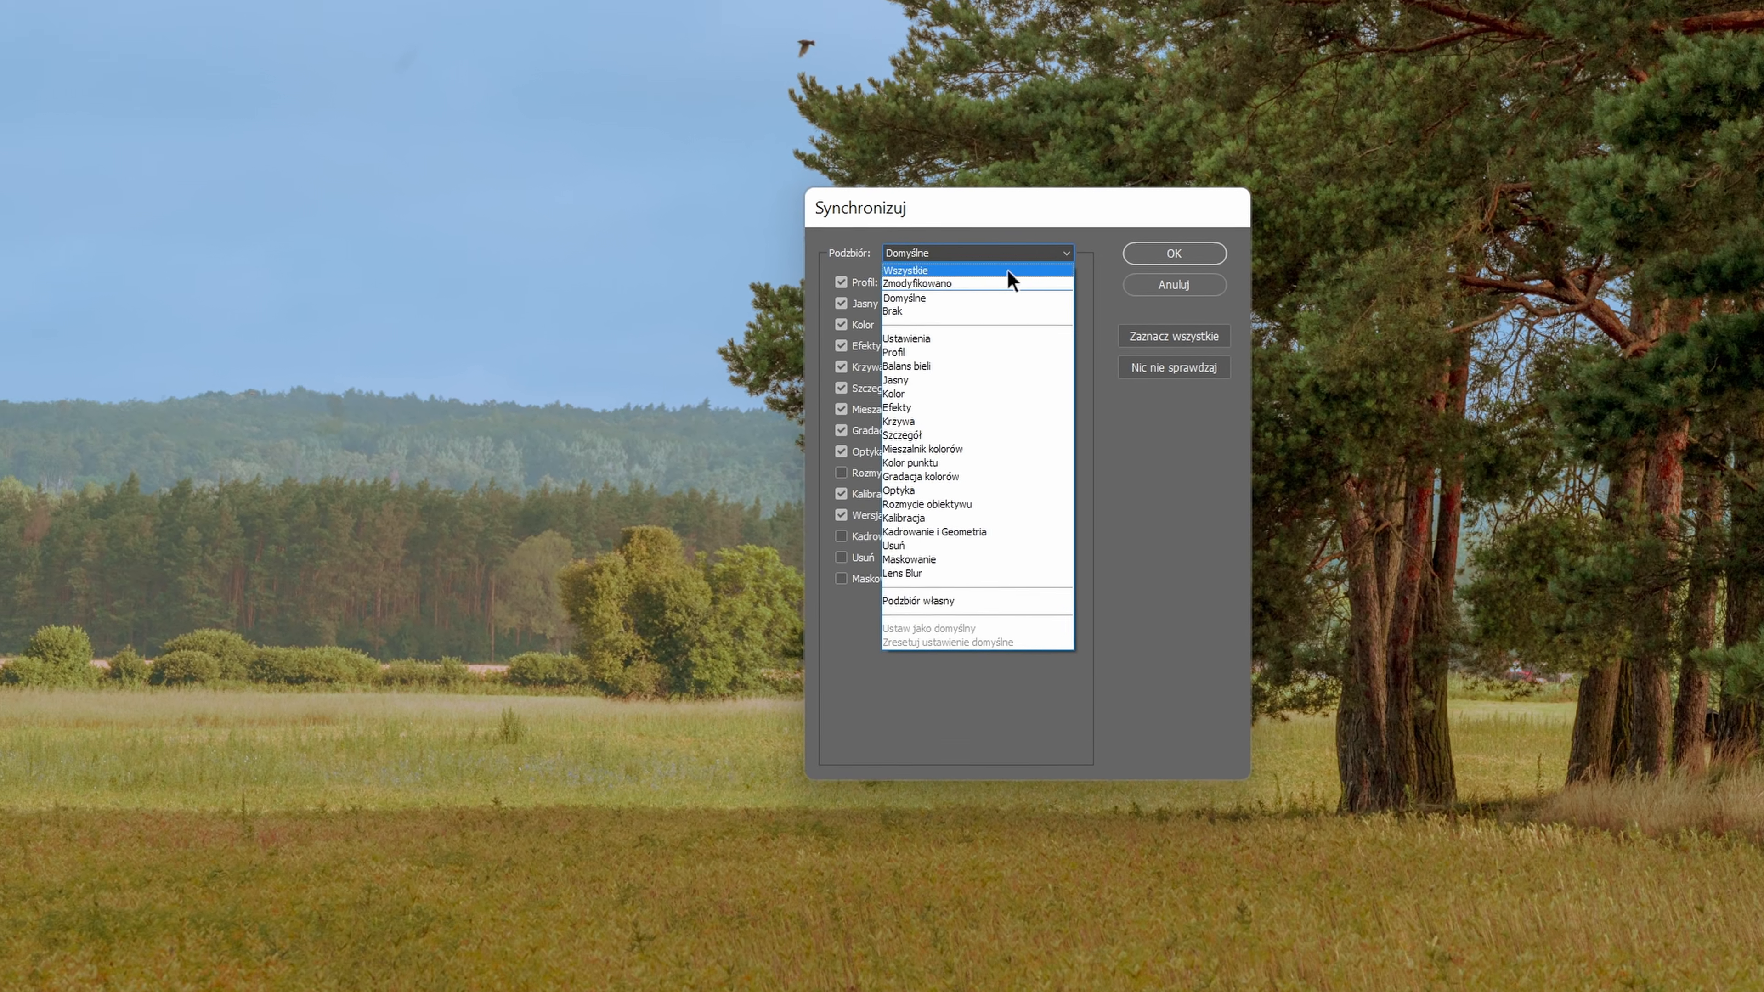
{"action": "left_click", "coordinate": [1010, 264]}
{"action": "left_click", "coordinate": [1194, 247]}
Examine the edited tree photos individually to compare the birds' positions across the series.
{"action": "left_click", "coordinate": [533, 877]}
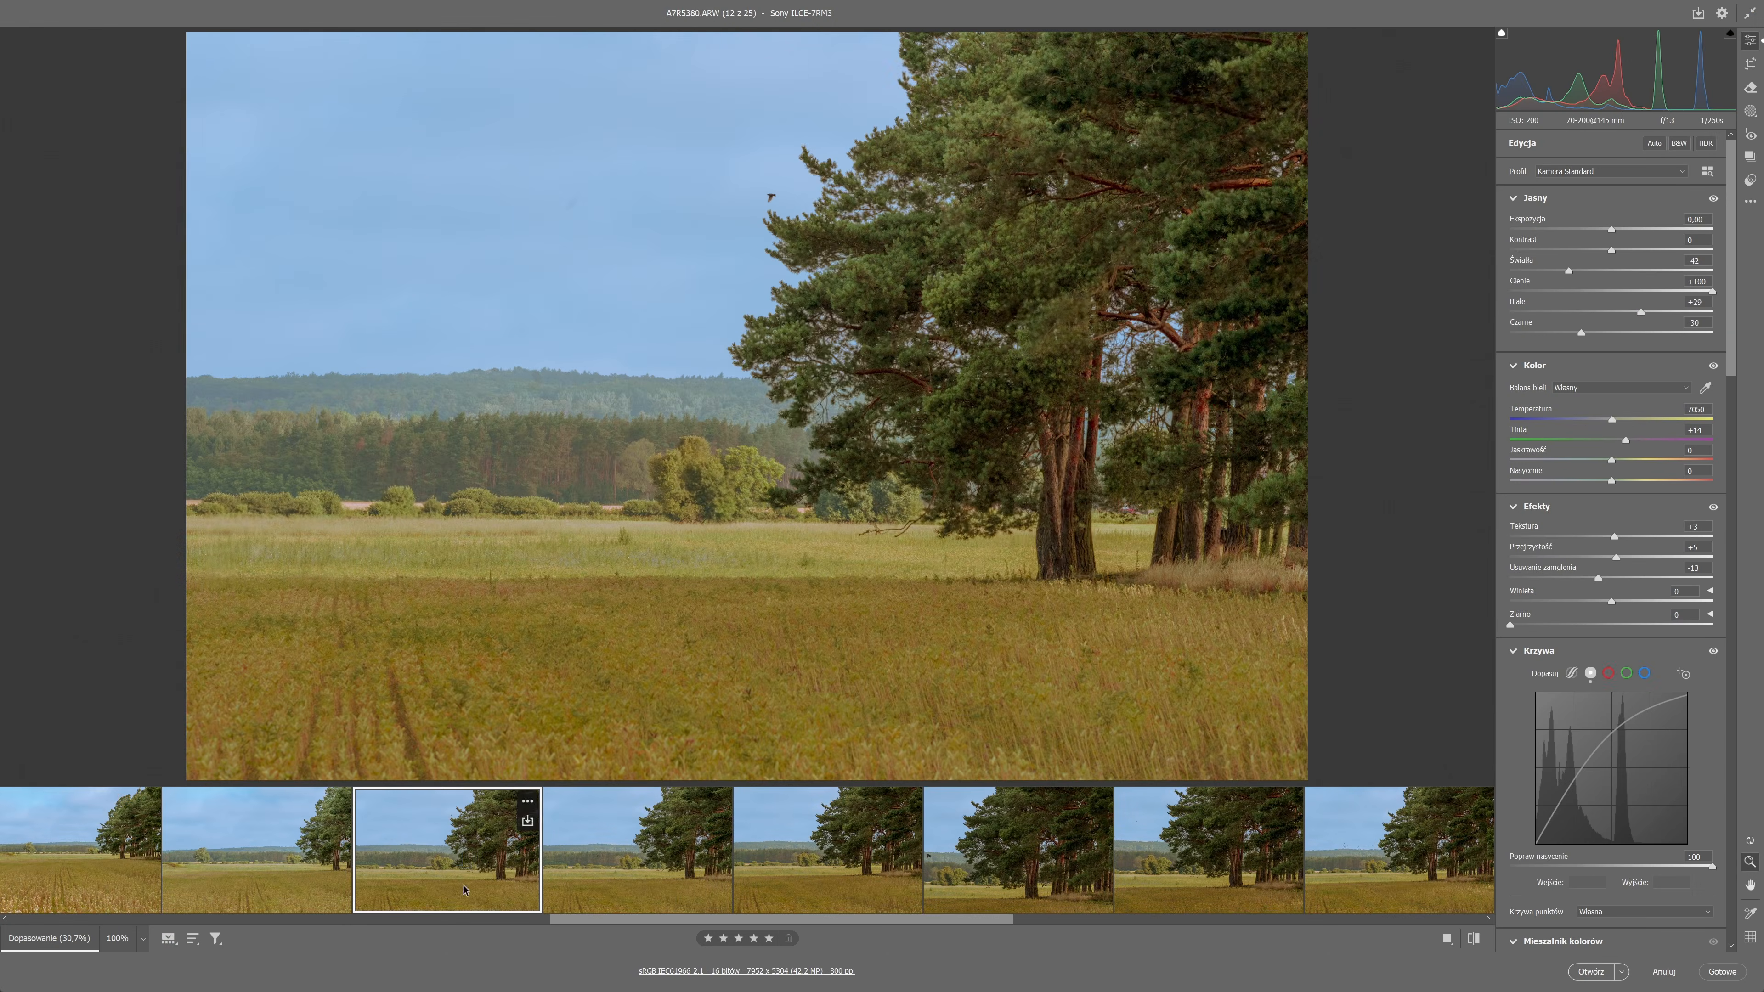
{"action": "left_click_drag", "start_coordinate": [889, 920], "coordinate": [1361, 920]}
{"action": "left_click", "coordinate": [1027, 862]}
{"action": "left_click", "coordinate": [1205, 861]}
{"action": "left_click", "coordinate": [447, 857]}
{"action": "left_click_drag", "start_coordinate": [1195, 920], "coordinate": [1004, 920]}
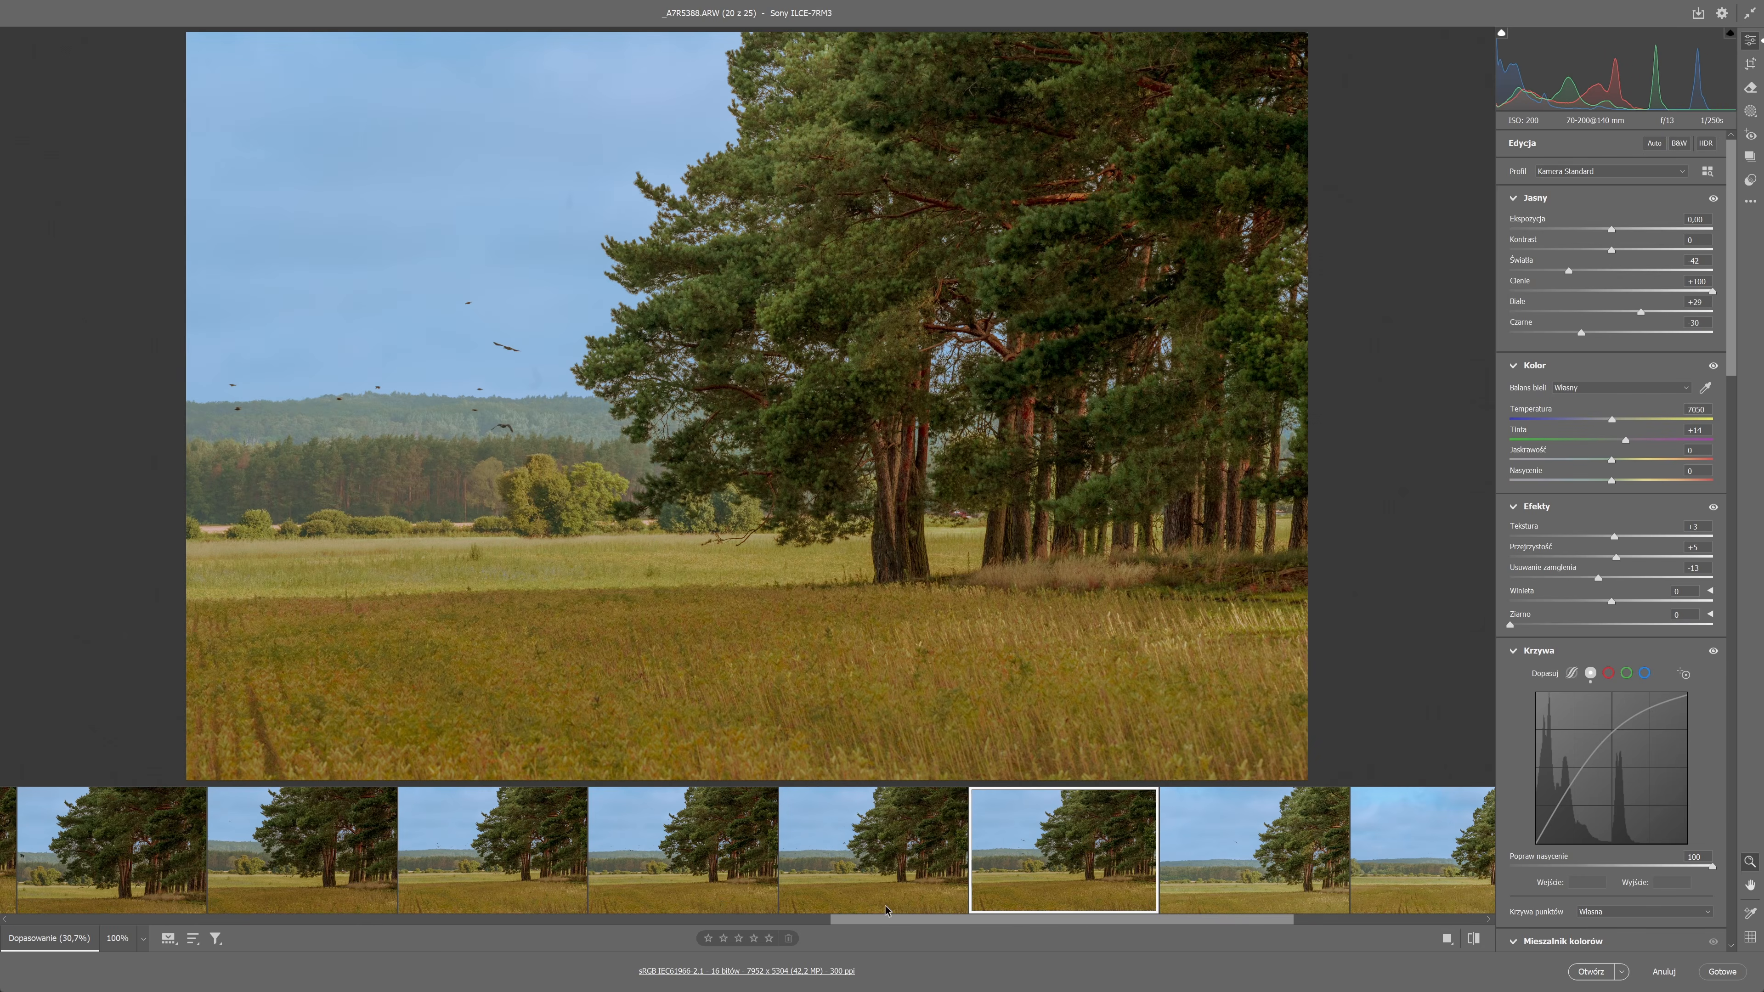
{"action": "left_click", "coordinate": [874, 851]}
{"action": "left_click", "coordinate": [684, 851]}
{"action": "left_click", "coordinate": [492, 849]}
{"action": "left_click", "coordinate": [306, 847]}
{"action": "left_click", "coordinate": [497, 846]}
{"action": "left_click", "coordinate": [695, 844]}
{"action": "left_click", "coordinate": [877, 843]}
{"action": "left_click", "coordinate": [1053, 855]}
{"action": "left_click", "coordinate": [892, 858]}
{"action": "left_click", "coordinate": [1049, 860]}
Select the photos from _A7R5380.ARW to _A7R5389.ARW and open them in Photoshop.
{"action": "left_click", "coordinate": [1212, 861]}
{"action": "left_click_drag", "start_coordinate": [974, 919], "coordinate": [664, 918]}
{"action": "left_click", "coordinate": [564, 858], "text": "shift"}
{"action": "right_click", "coordinate": [566, 858]}
{"action": "left_click", "coordinate": [1590, 972]}
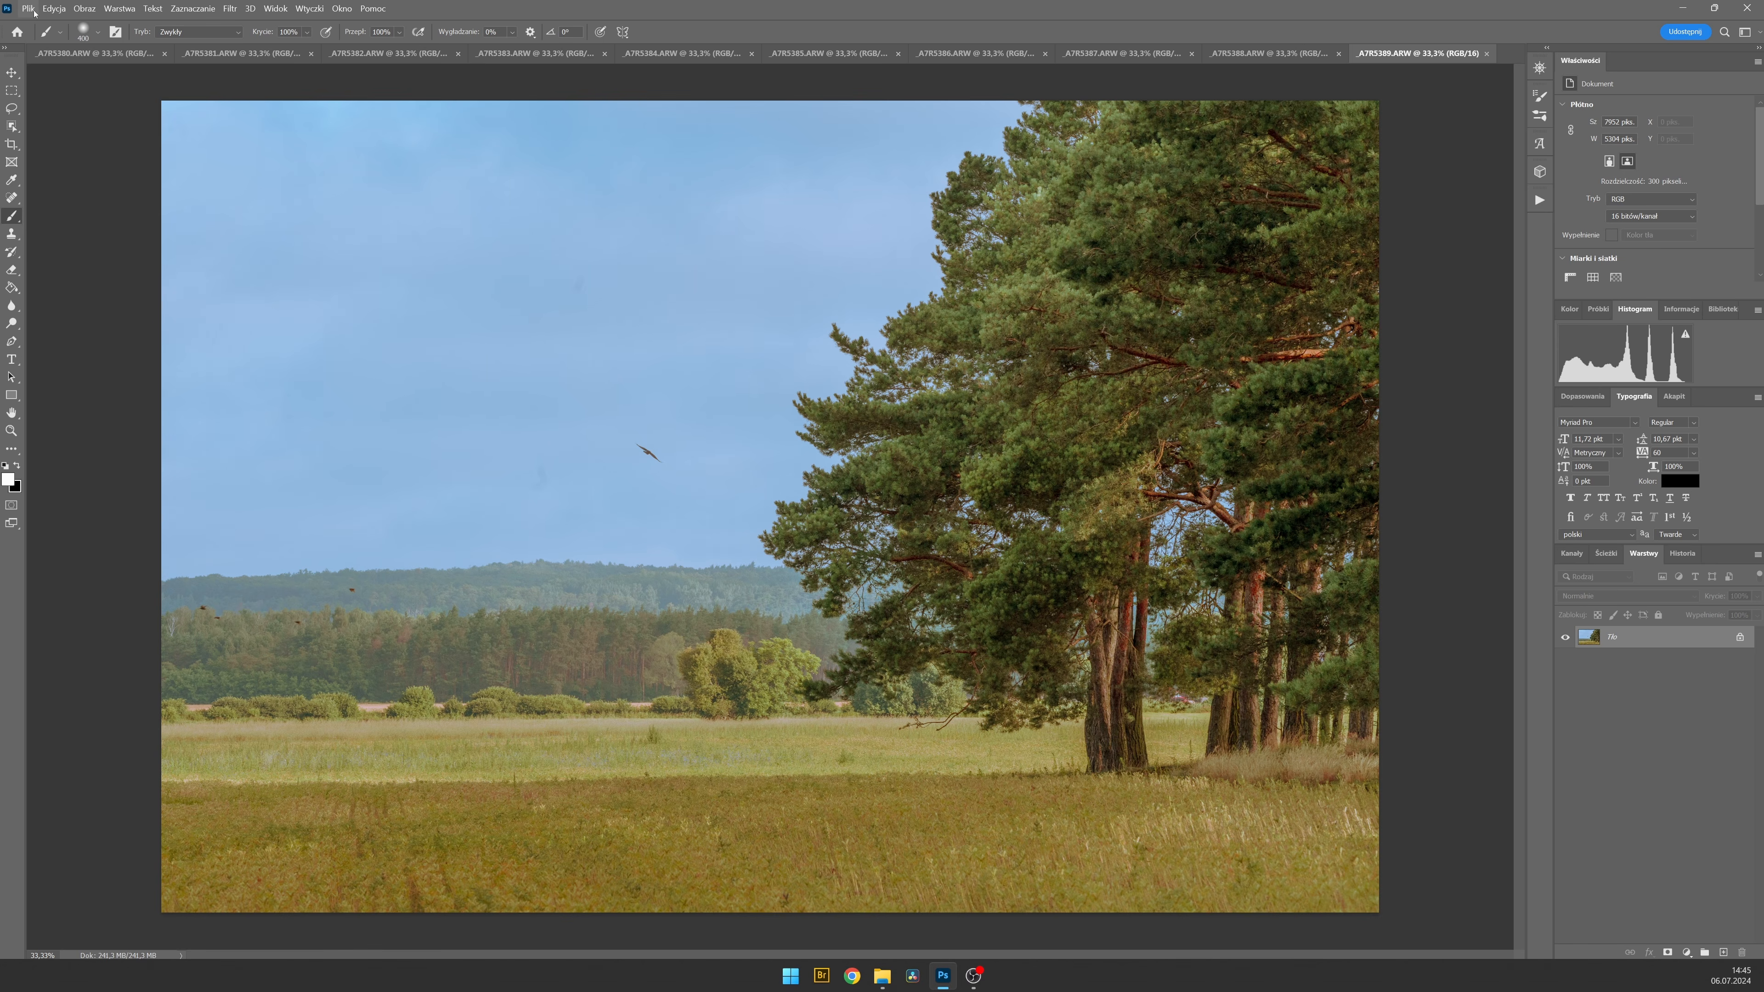
Load all open files into one layer stack with automatic alignment of the source images enabled.
{"action": "left_click", "coordinate": [29, 8]}
{"action": "mouse_move", "coordinate": [93, 352]}
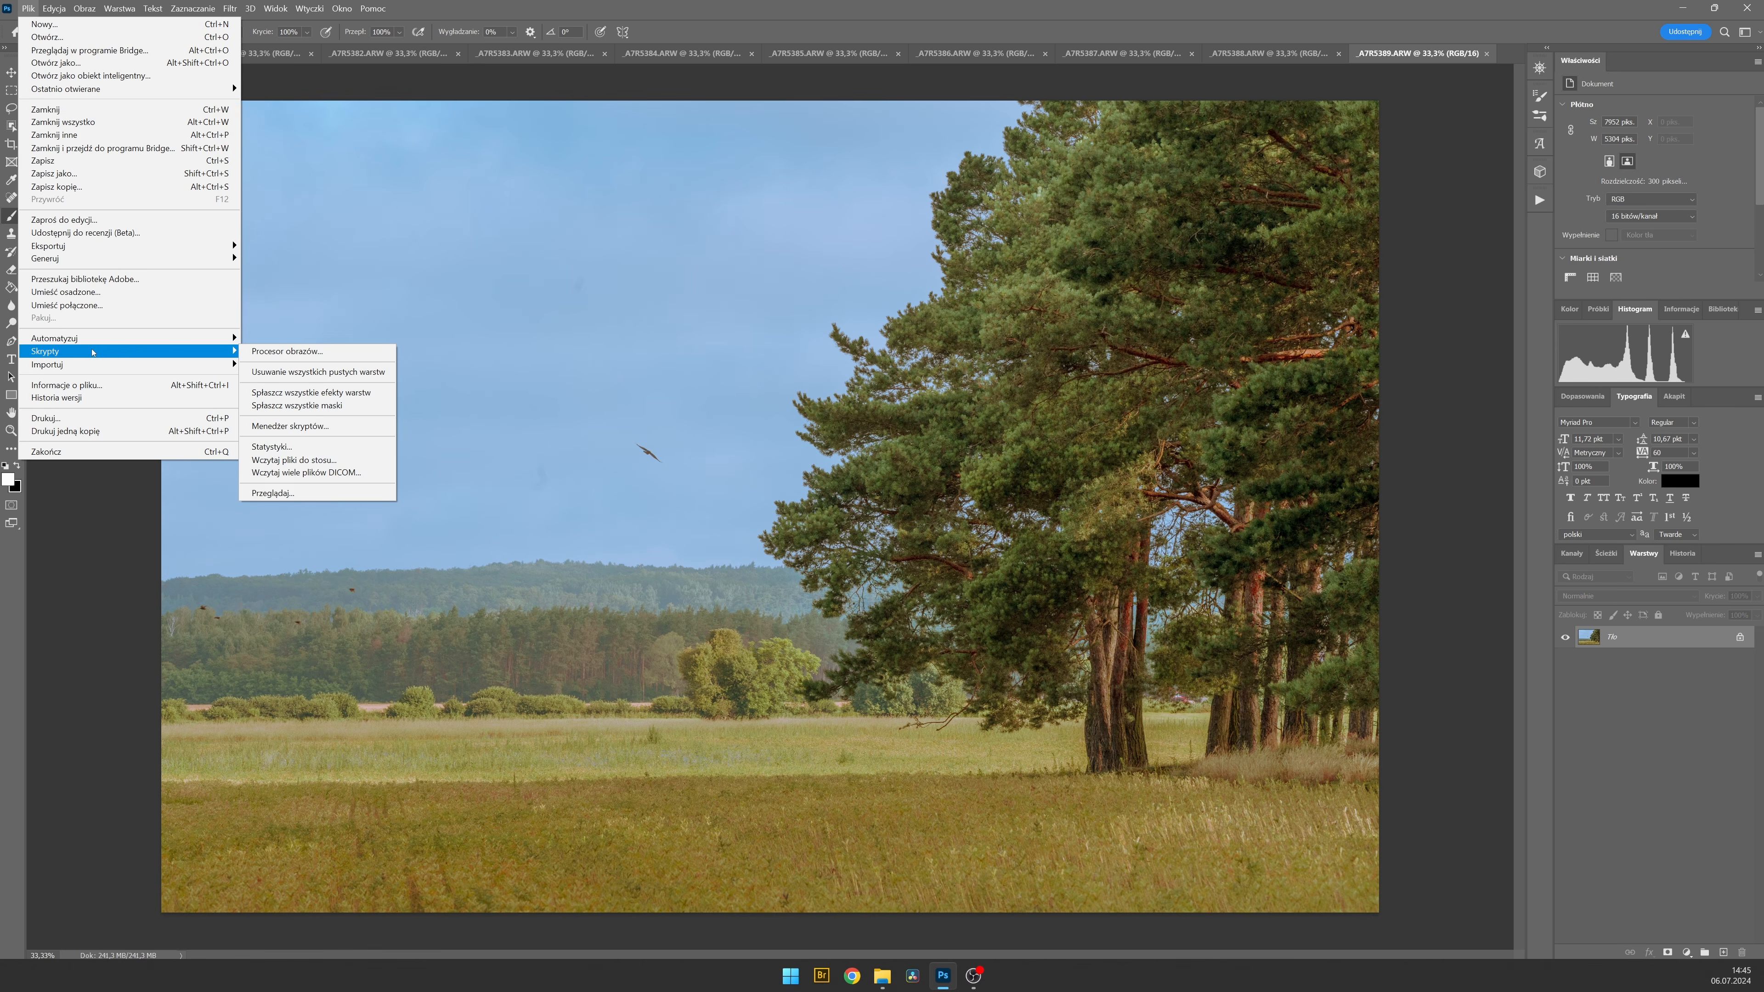
{"action": "left_click", "coordinate": [308, 461]}
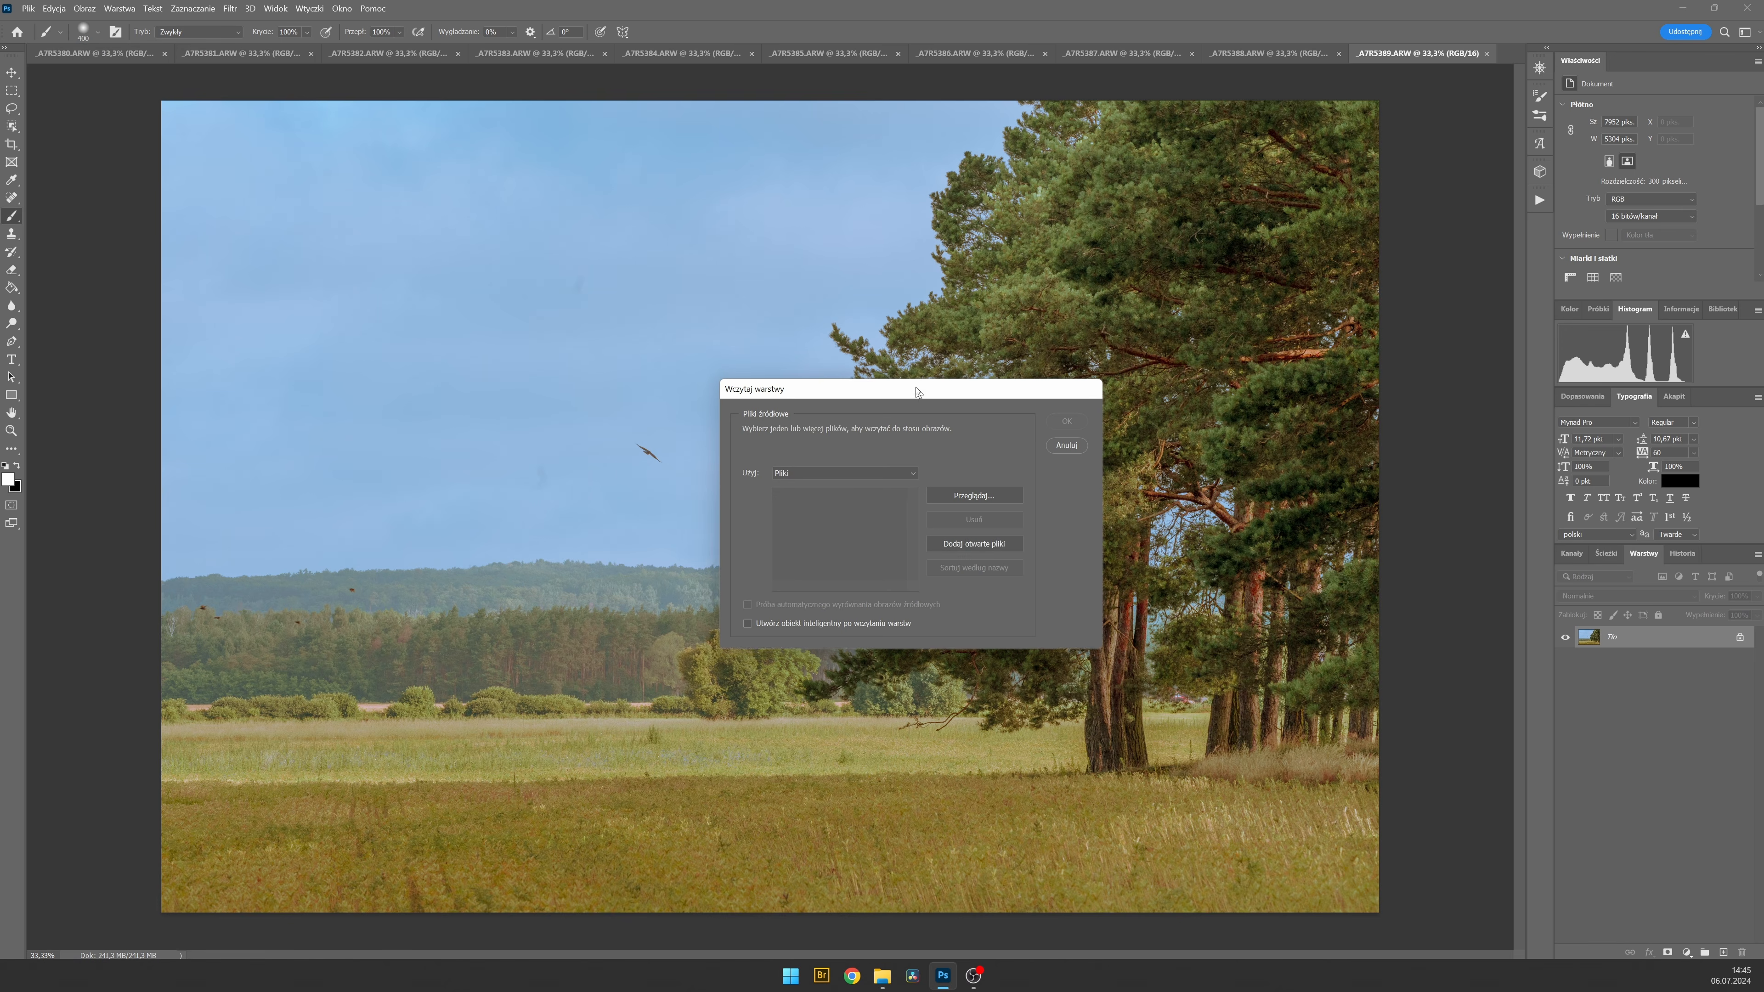
{"action": "left_click", "coordinate": [999, 546]}
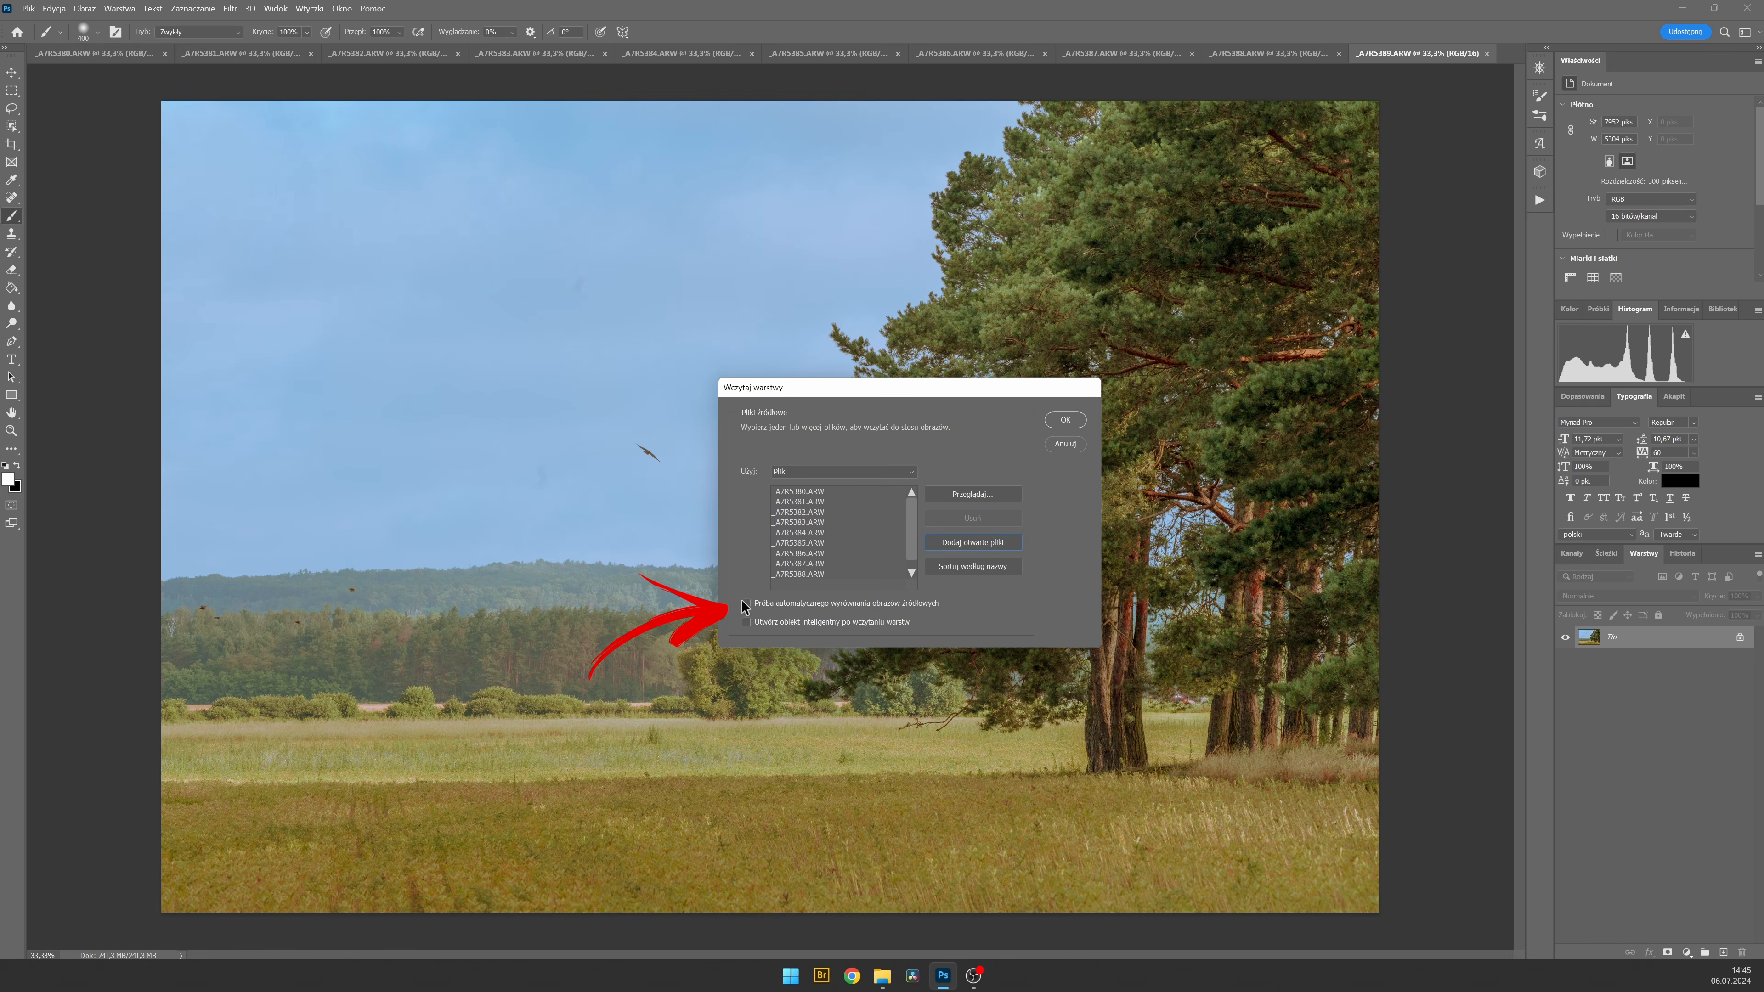
{"action": "left_click", "coordinate": [1060, 420]}
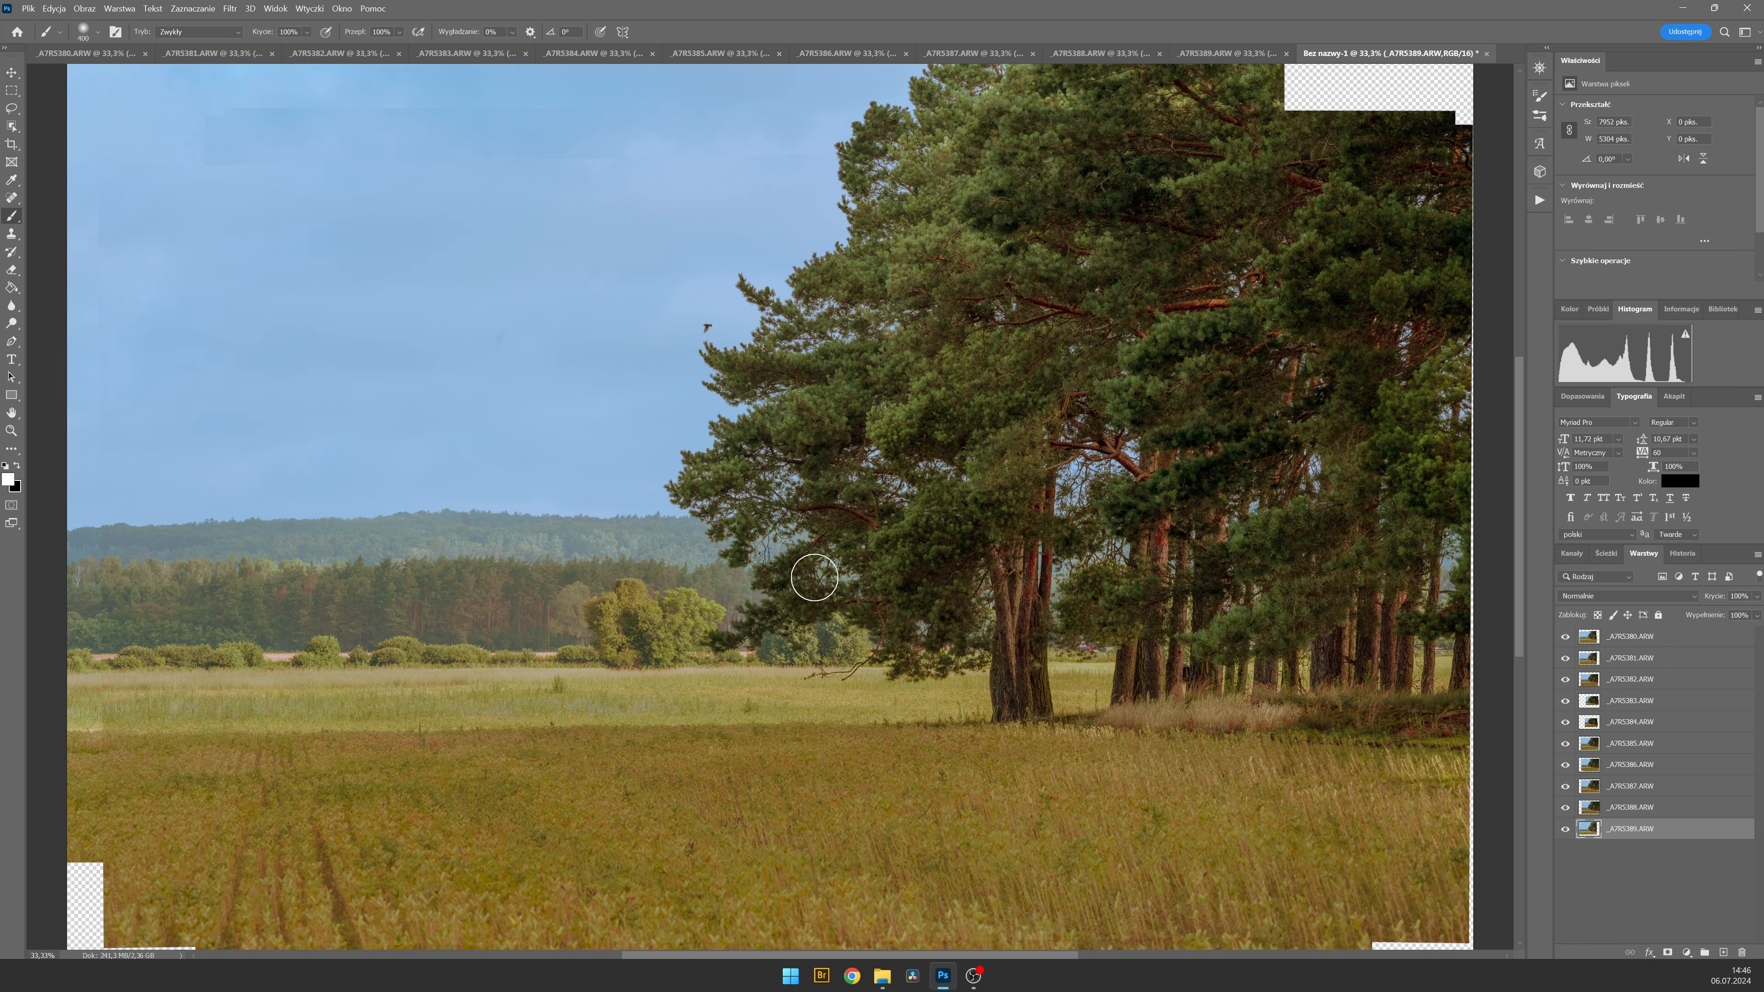
Hide the uppermost photo layers of the stack and add a new empty layer for healing with a smaller brush.
{"action": "left_click_drag", "start_coordinate": [1565, 636], "coordinate": [1568, 705]}
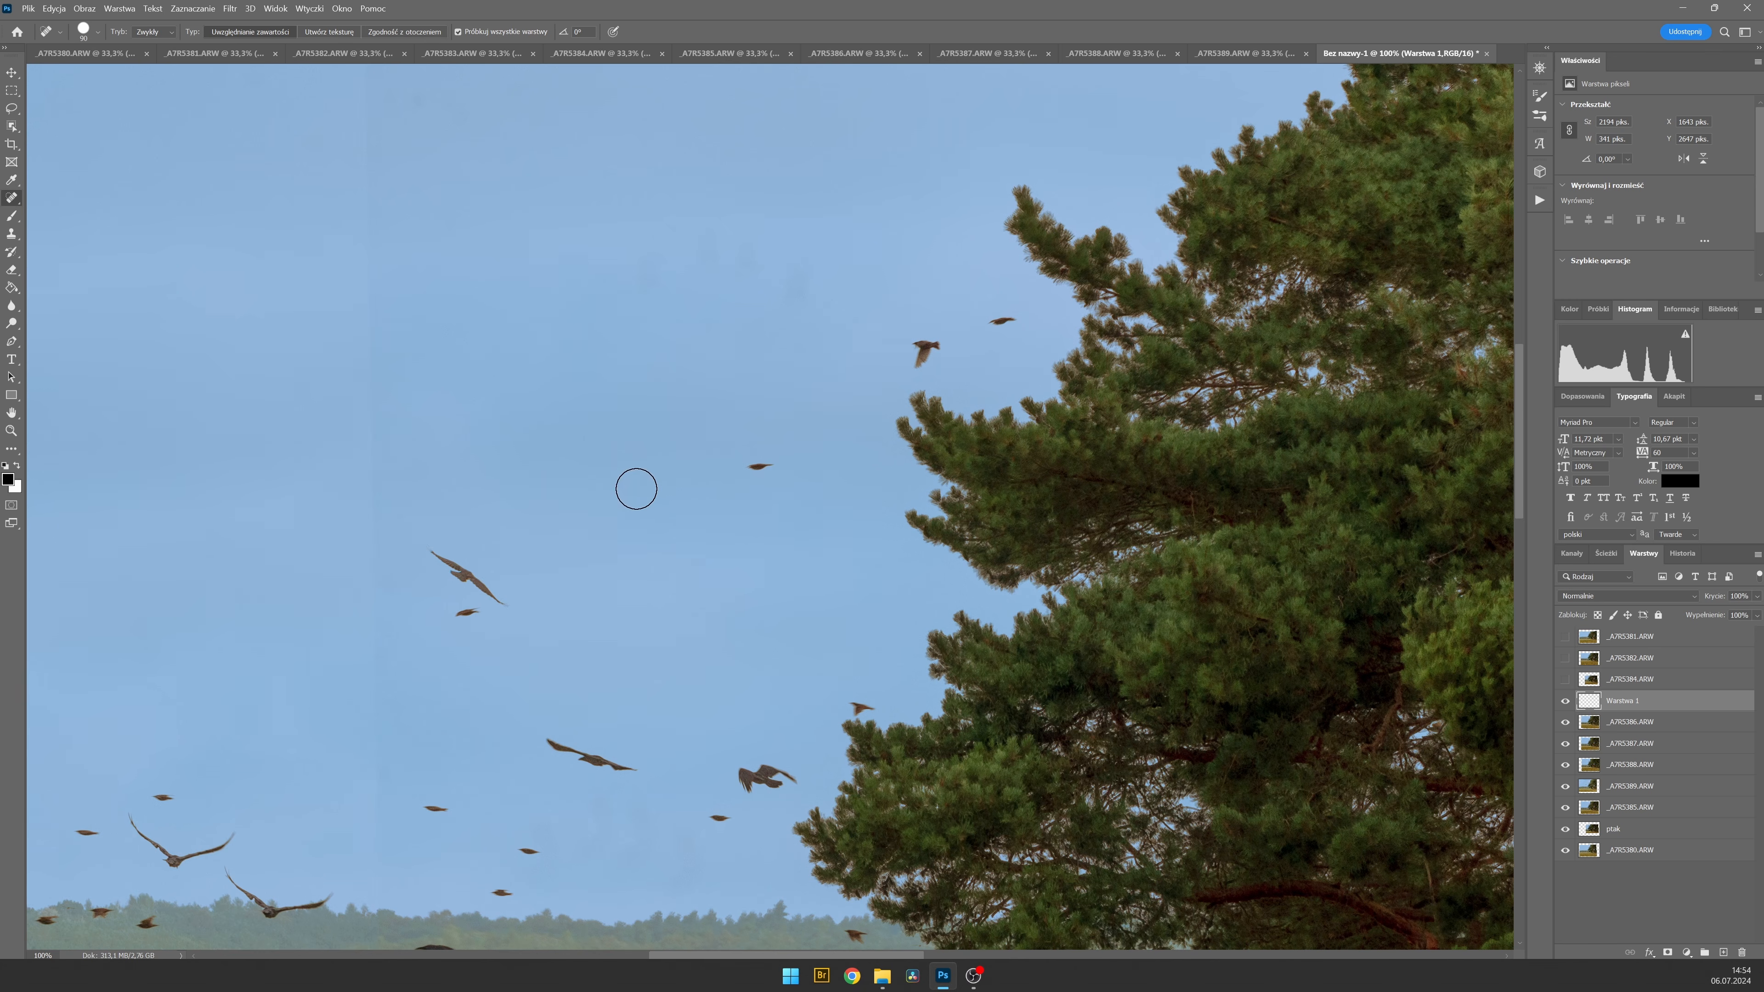
{"action": "mouse_move", "coordinate": [684, 508]}
{"action": "left_mouse_down"}
{"action": "mouse_move", "coordinate": [965, 185]}
{"action": "mouse_move", "coordinate": [1156, 167]}
{"action": "mouse_move", "coordinate": [1386, 195]}
{"action": "mouse_move", "coordinate": [1333, 180]}
{"action": "left_mouse_up"}
{"action": "key", "text": "bracketleft"}
{"action": "key", "text": "bracketleft"}
{"action": "key", "text": "bracketleft"}
{"action": "key", "text": "ctrl+shift+alt+n"}
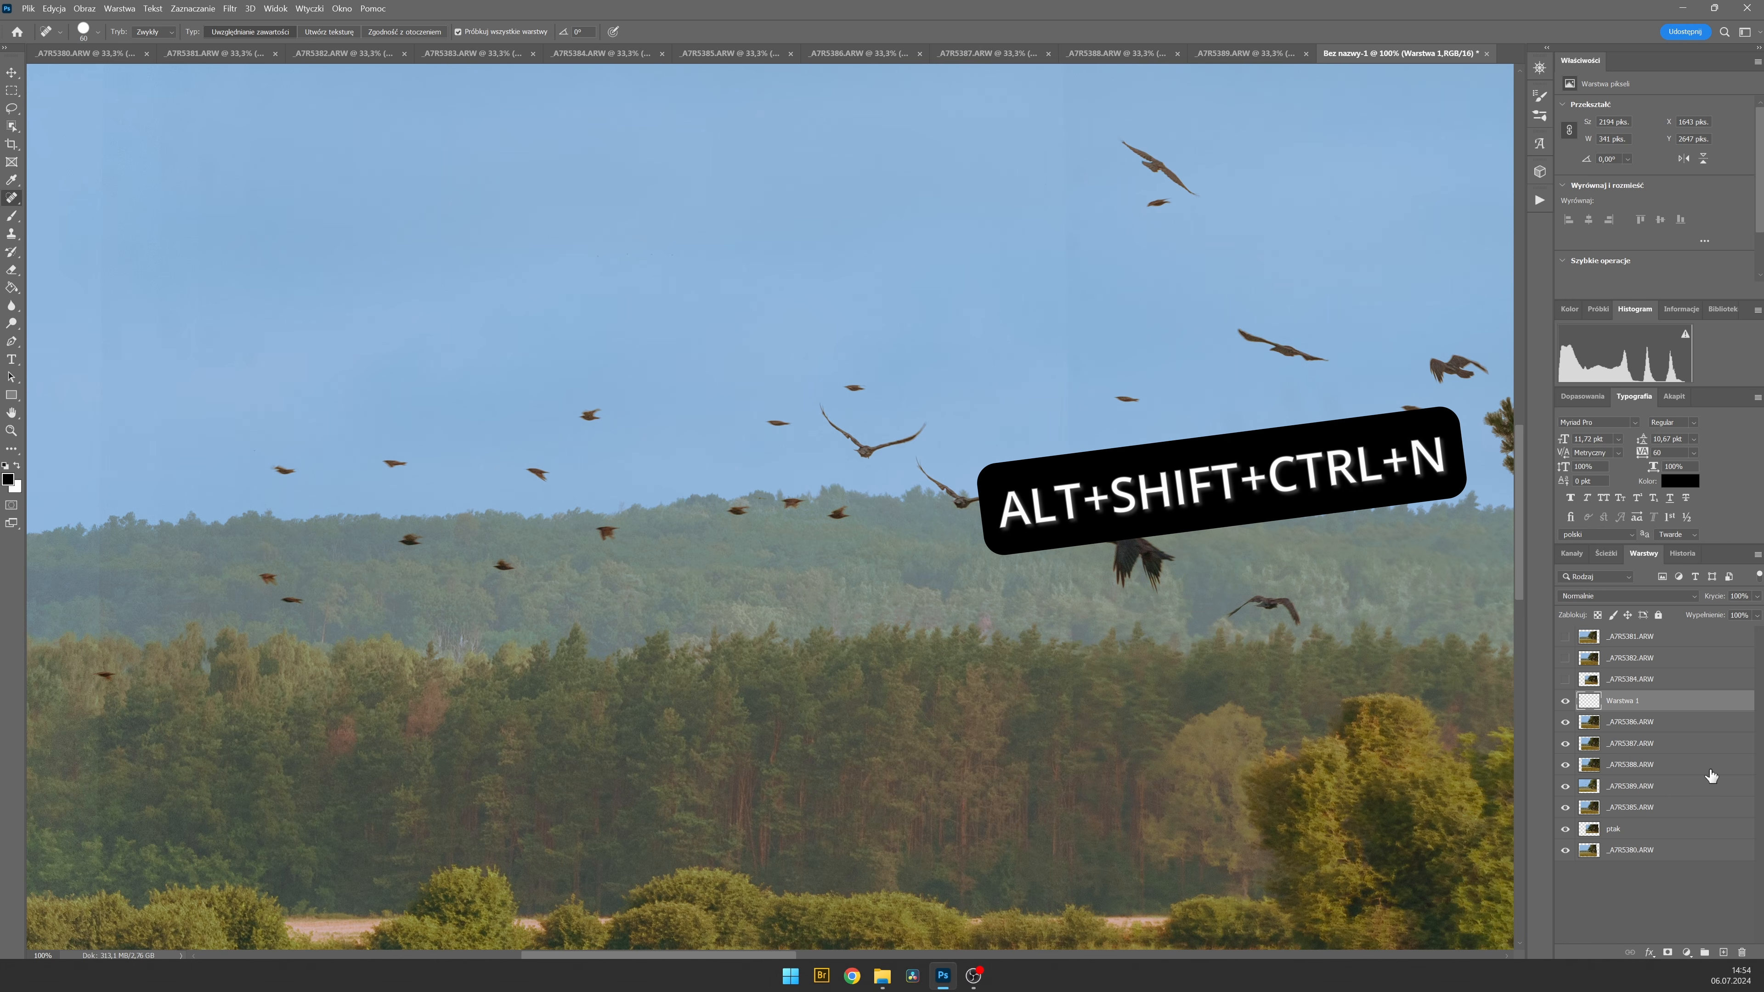
Toggle individual layers to locate the overlapping bird above the hills, and heal it away on the _A7R5386.ARW layer.
{"action": "left_click", "coordinate": [1566, 765]}
{"action": "left_click", "coordinate": [1565, 765]}
{"action": "left_click", "coordinate": [1565, 722]}
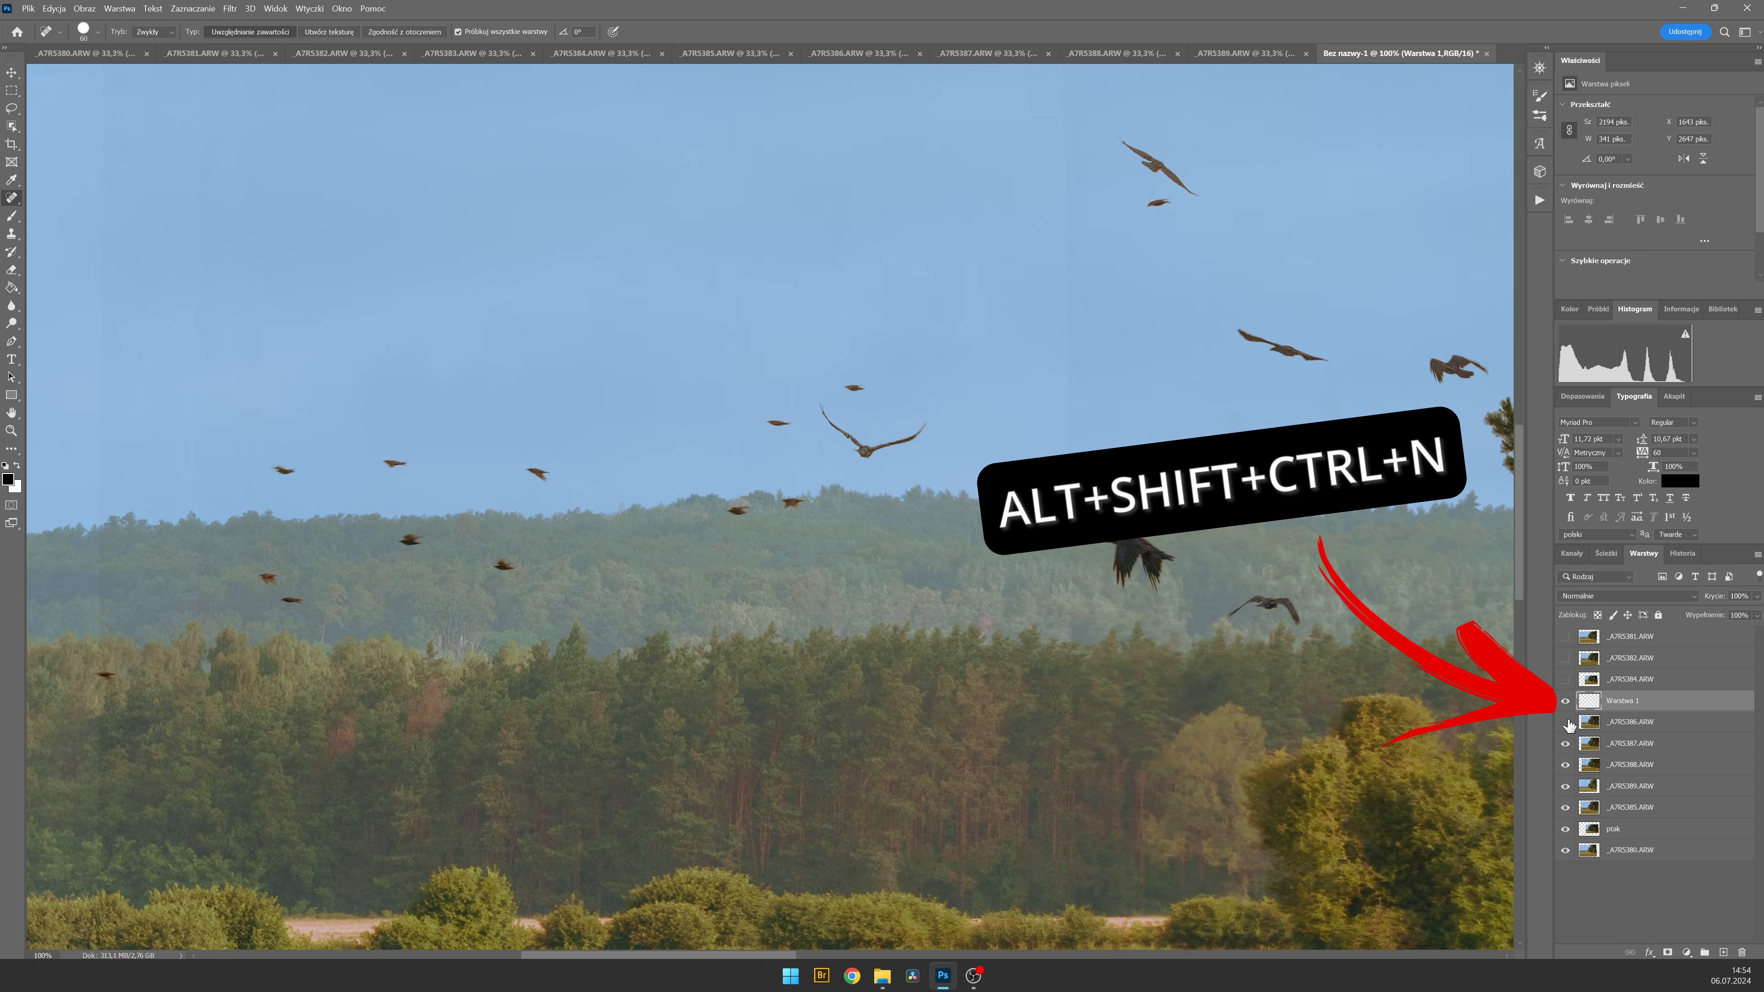
{"action": "left_click", "coordinate": [1565, 722]}
{"action": "left_click", "coordinate": [1565, 722]}
{"action": "left_click", "coordinate": [1610, 730]}
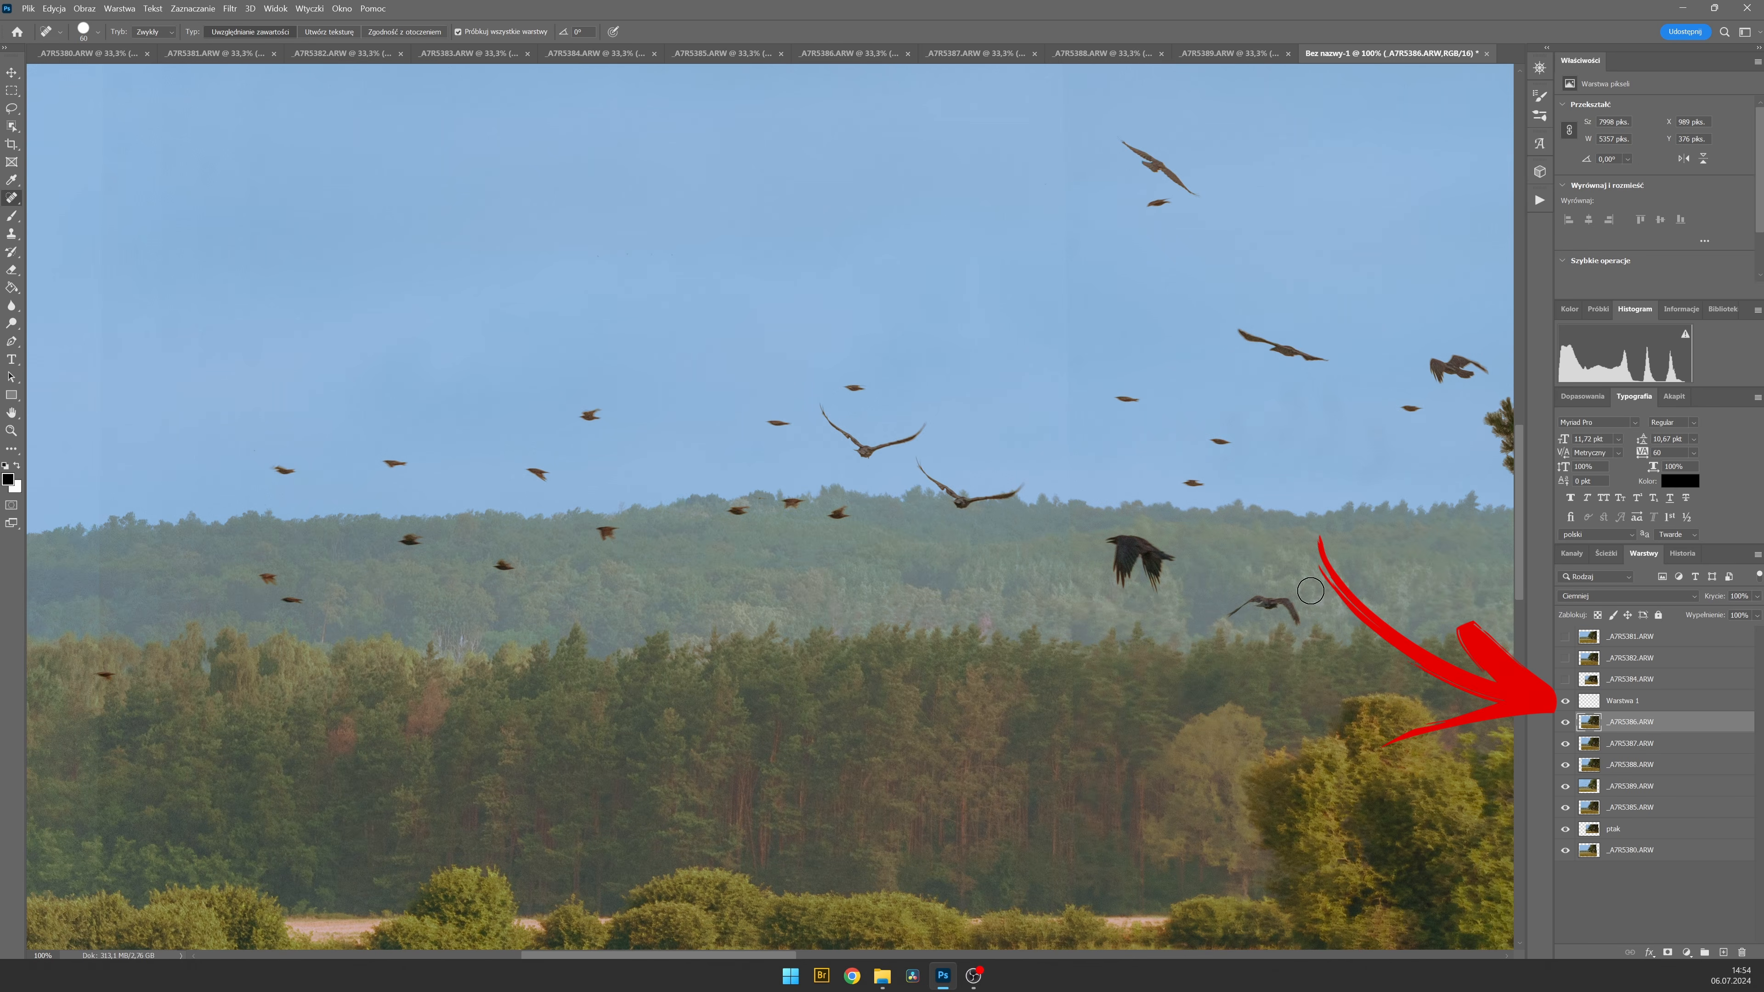
{"action": "mouse_move", "coordinate": [923, 464]}
{"action": "left_mouse_down"}
{"action": "mouse_move", "coordinate": [929, 483]}
{"action": "mouse_move", "coordinate": [1020, 490]}
{"action": "left_mouse_up"}
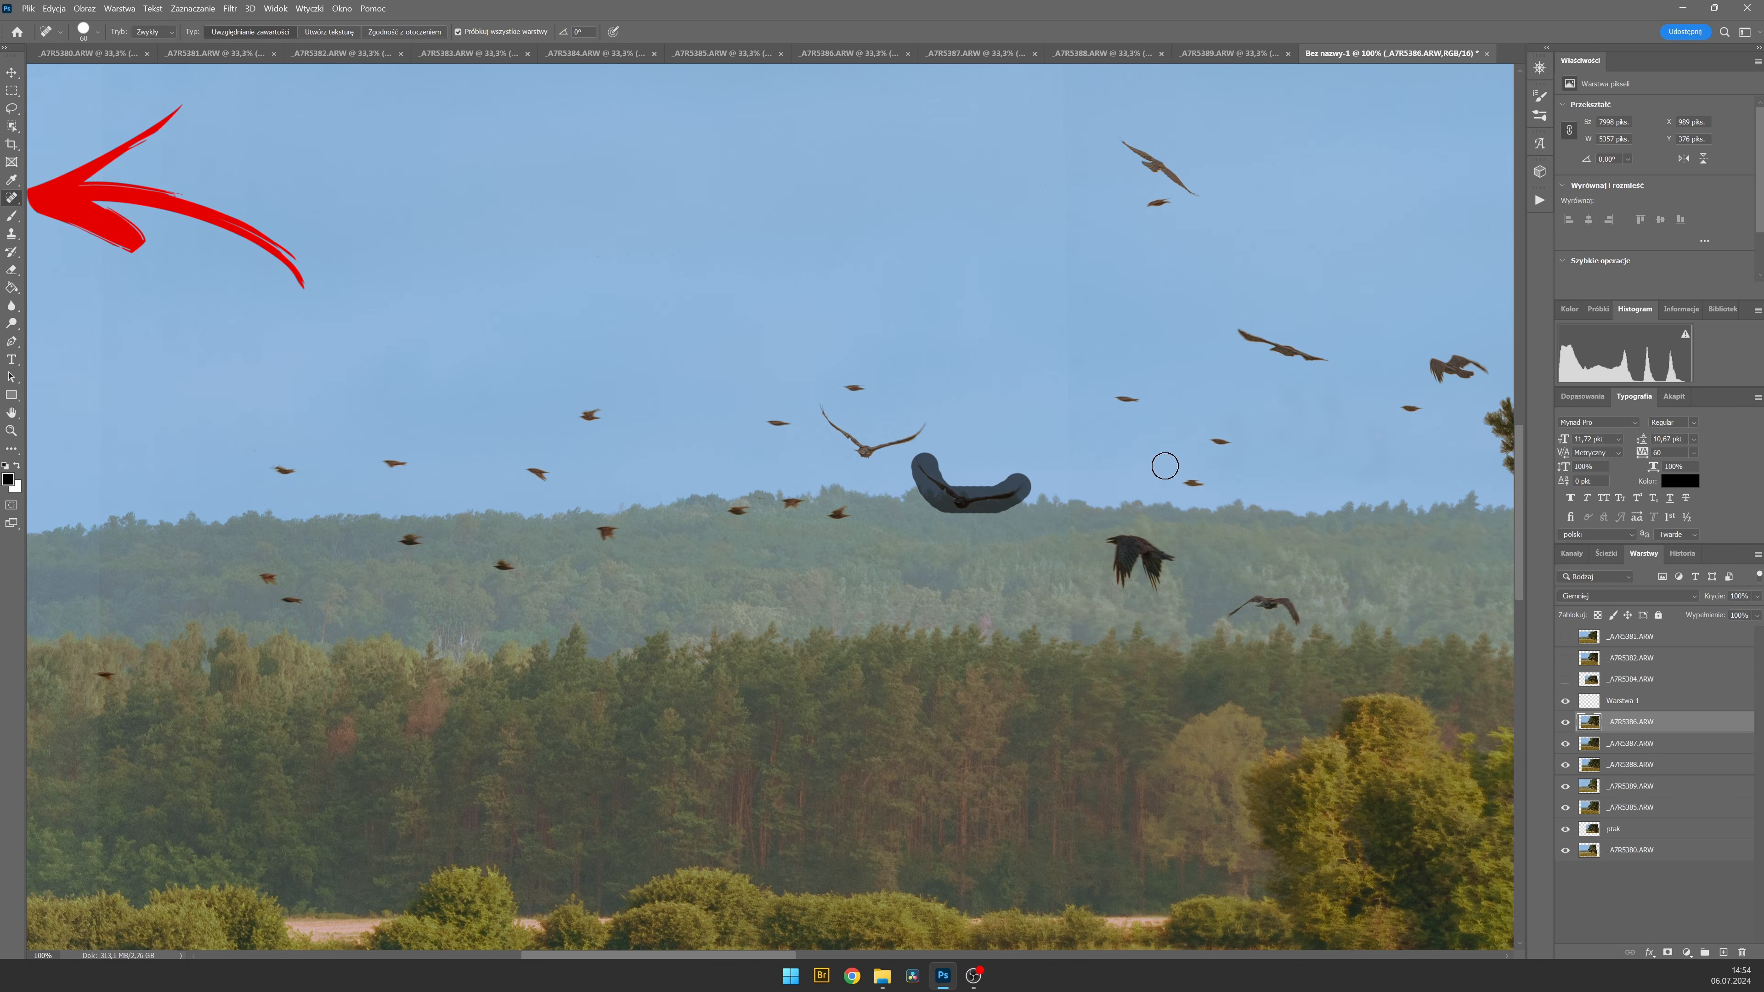
{"action": "left_click_drag", "start_coordinate": [788, 452], "coordinate": [1012, 532]}
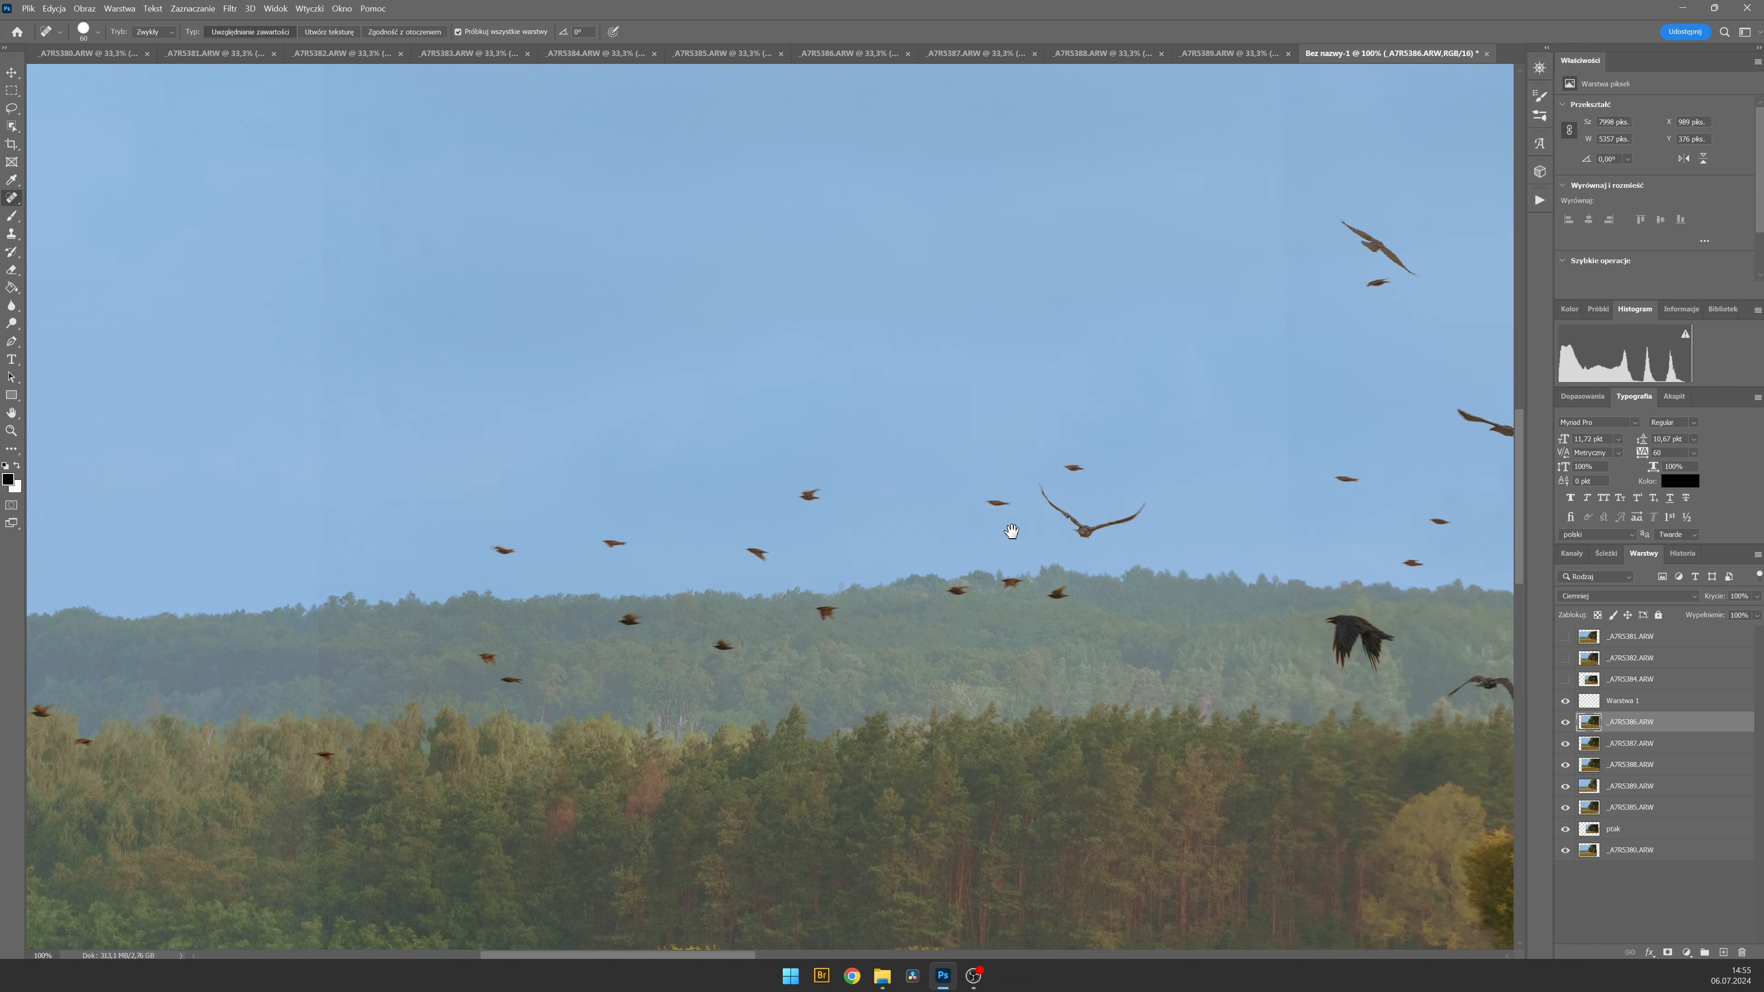
Select the layers from Warstwa 1 down to _A7R5380.ARW and auto-blend them using the stack images method.
{"action": "key", "text": "ctrl+0"}
{"action": "left_click", "coordinate": [1633, 850]}
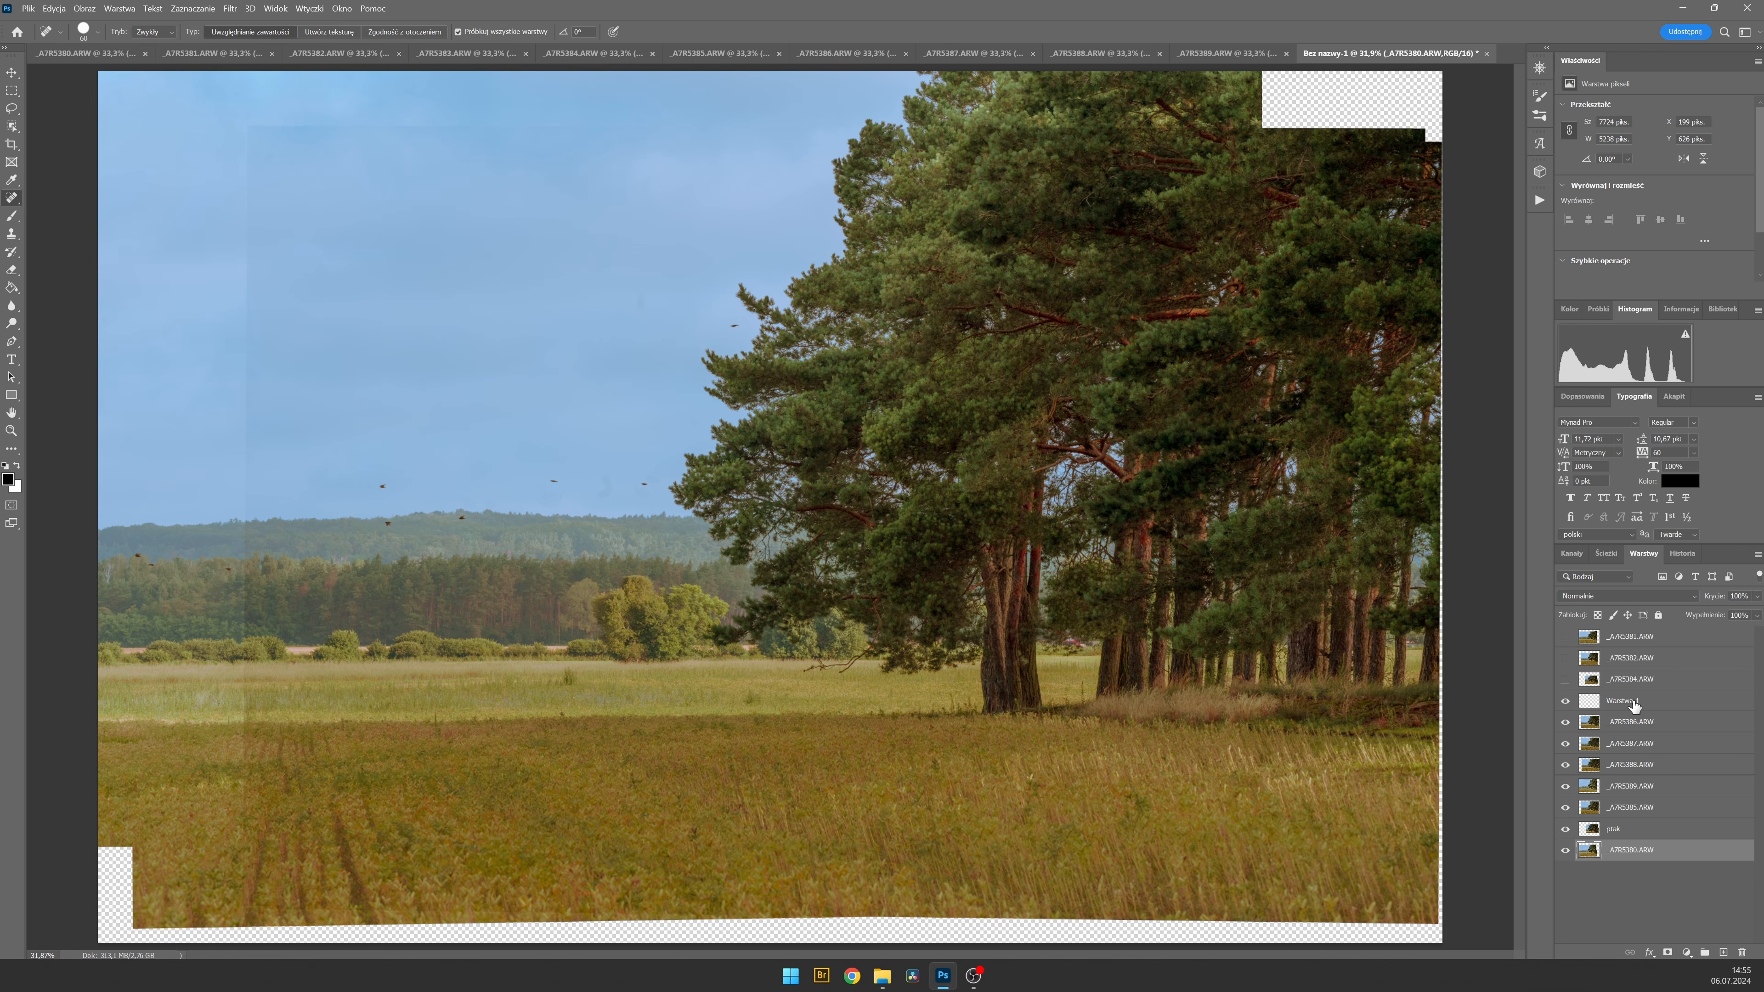
{"action": "left_click", "coordinate": [1634, 703], "text": "shift"}
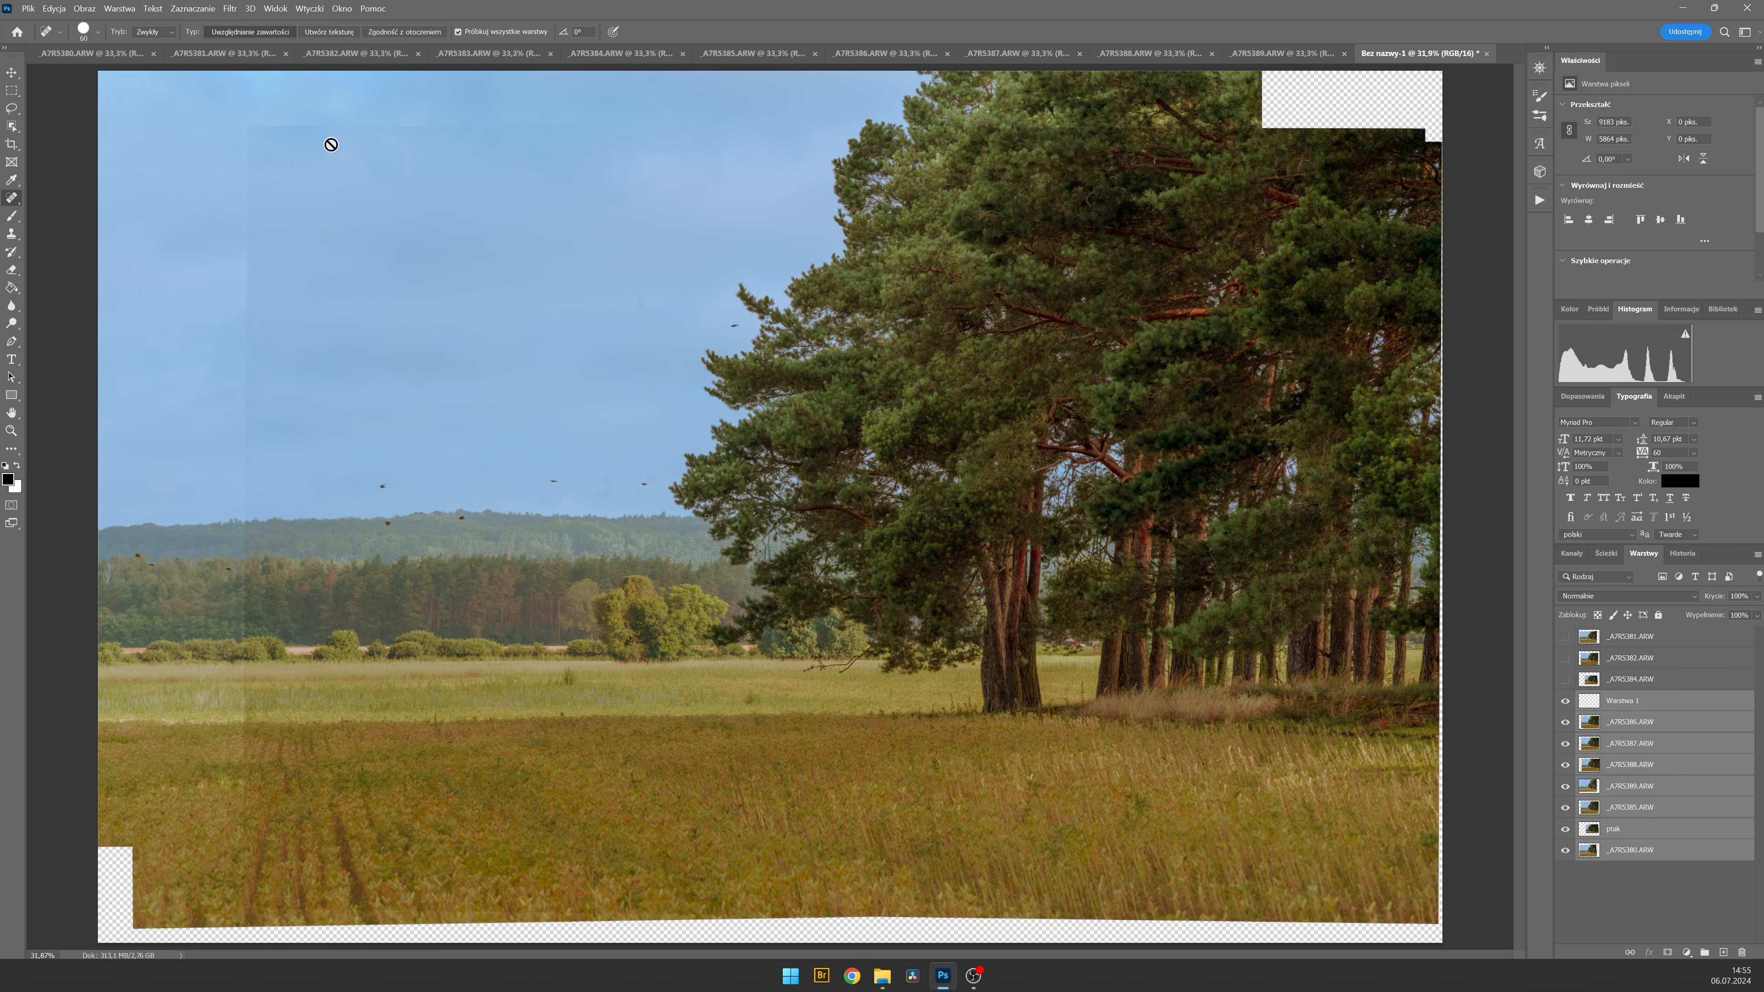
{"action": "left_click", "coordinate": [54, 8]}
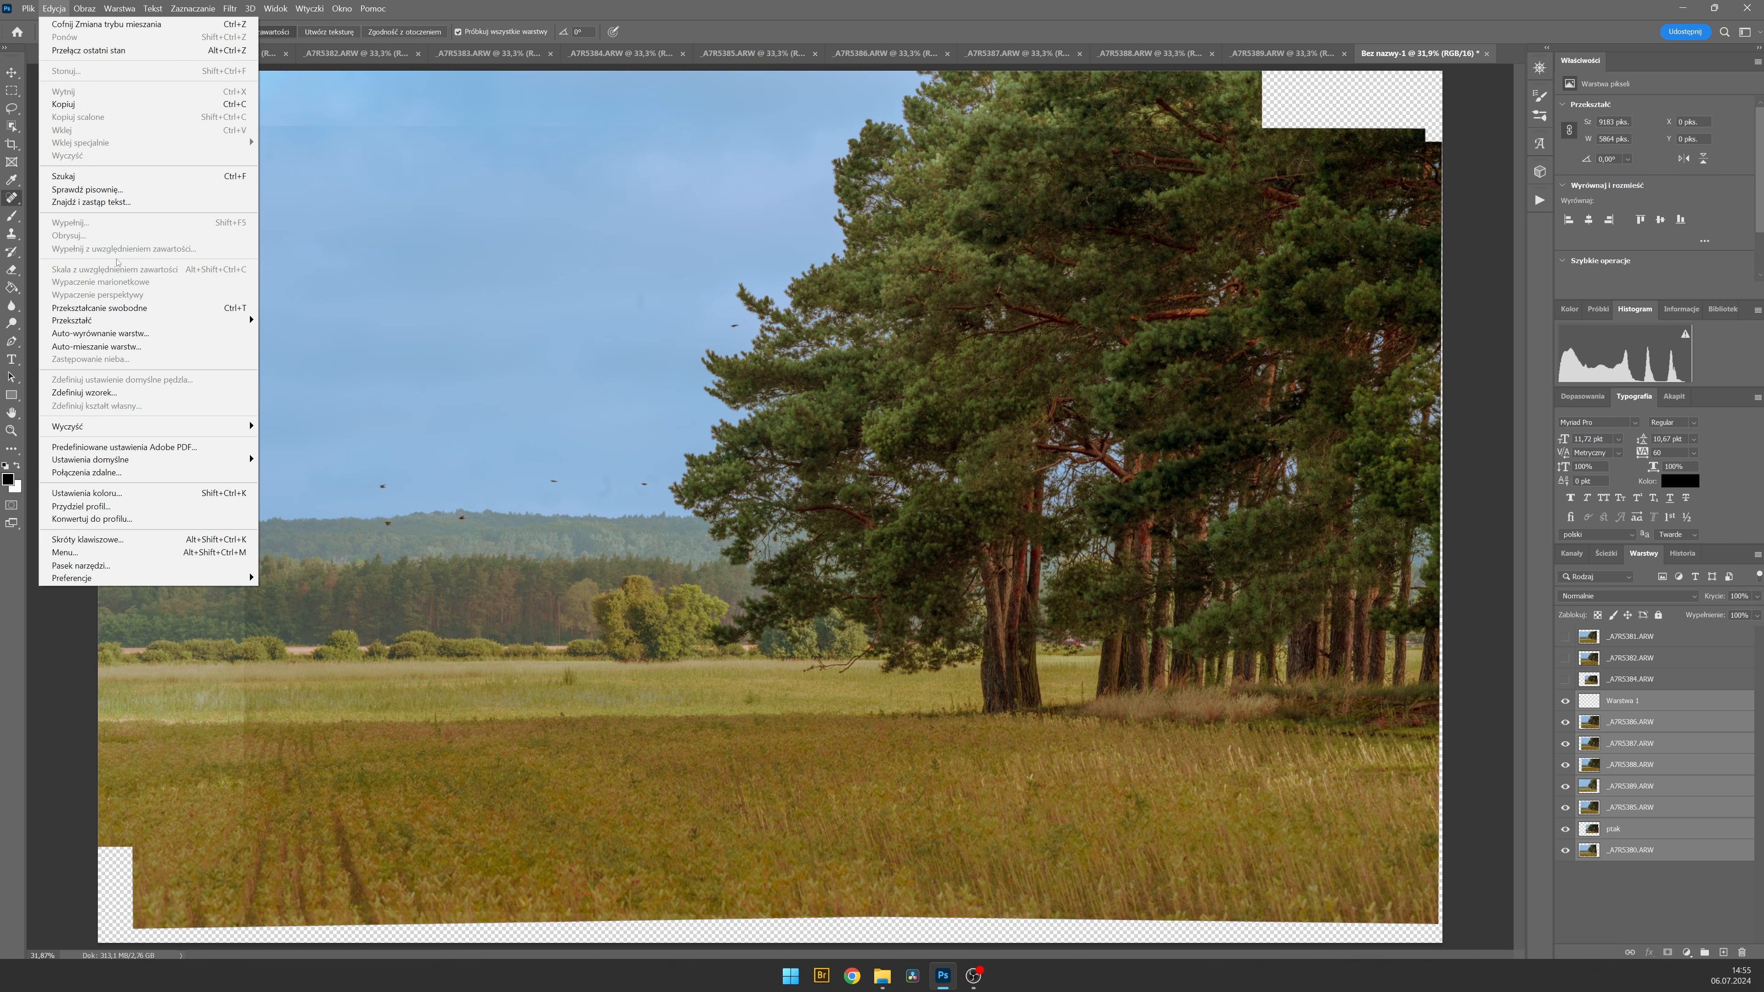
{"action": "left_click", "coordinate": [142, 347]}
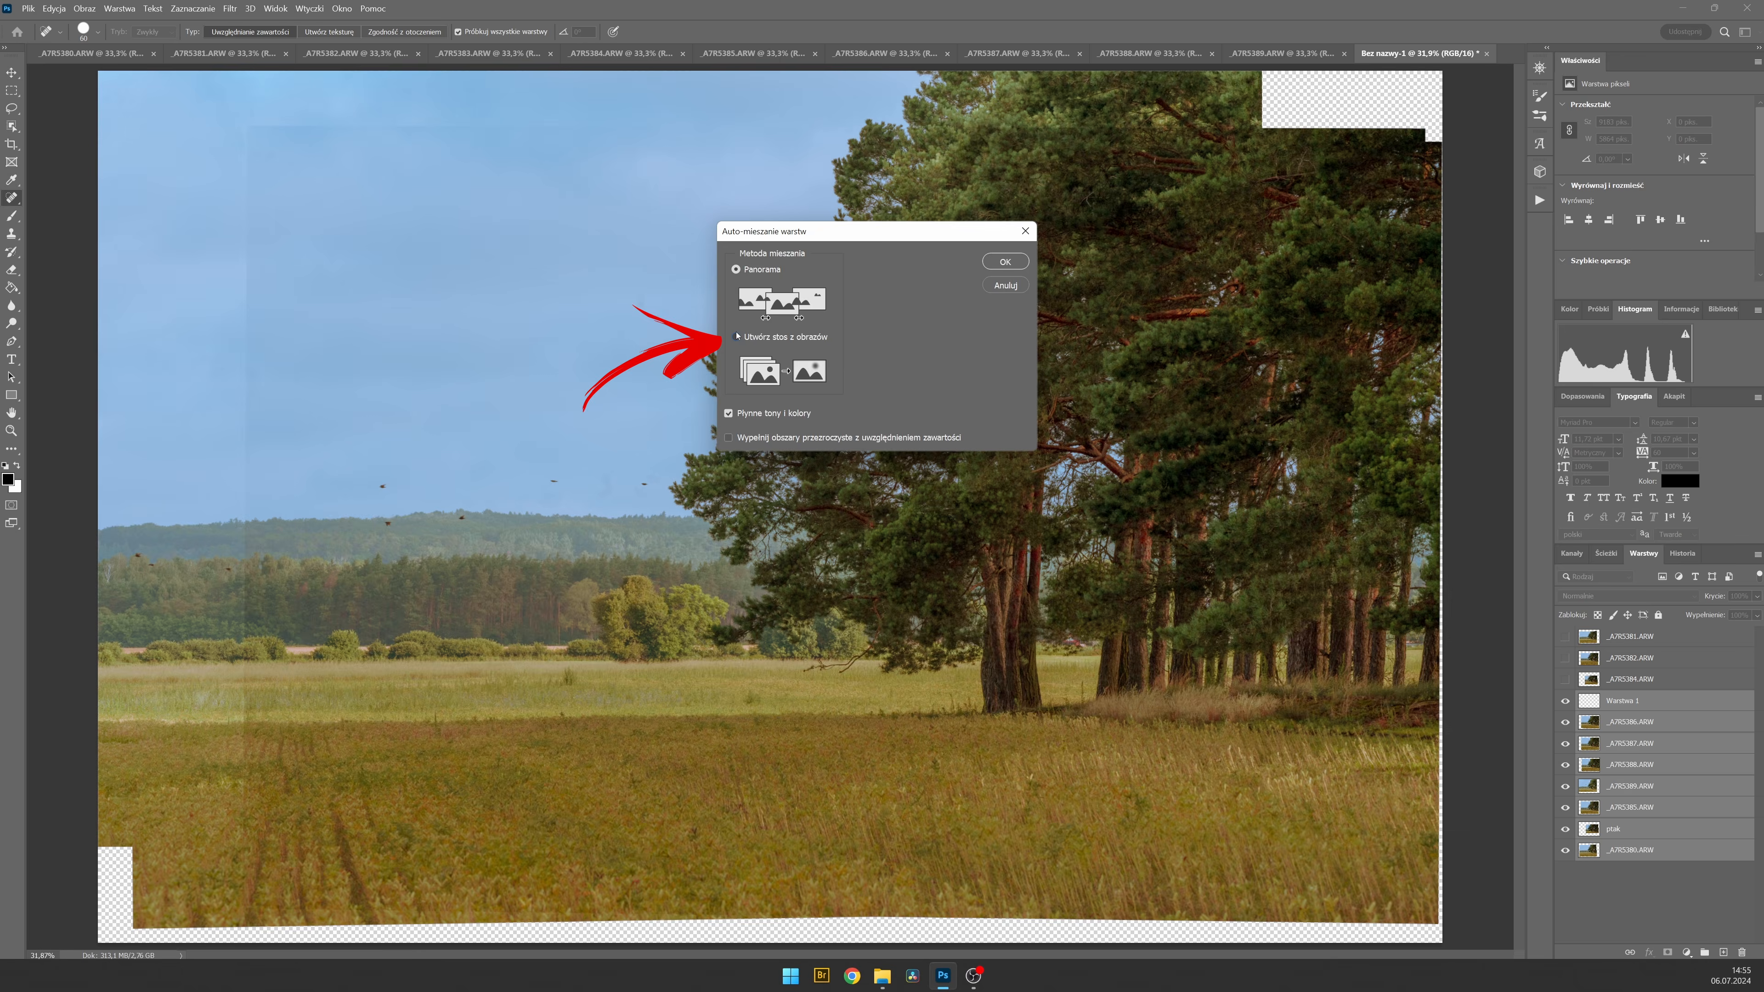
{"action": "left_click", "coordinate": [737, 336]}
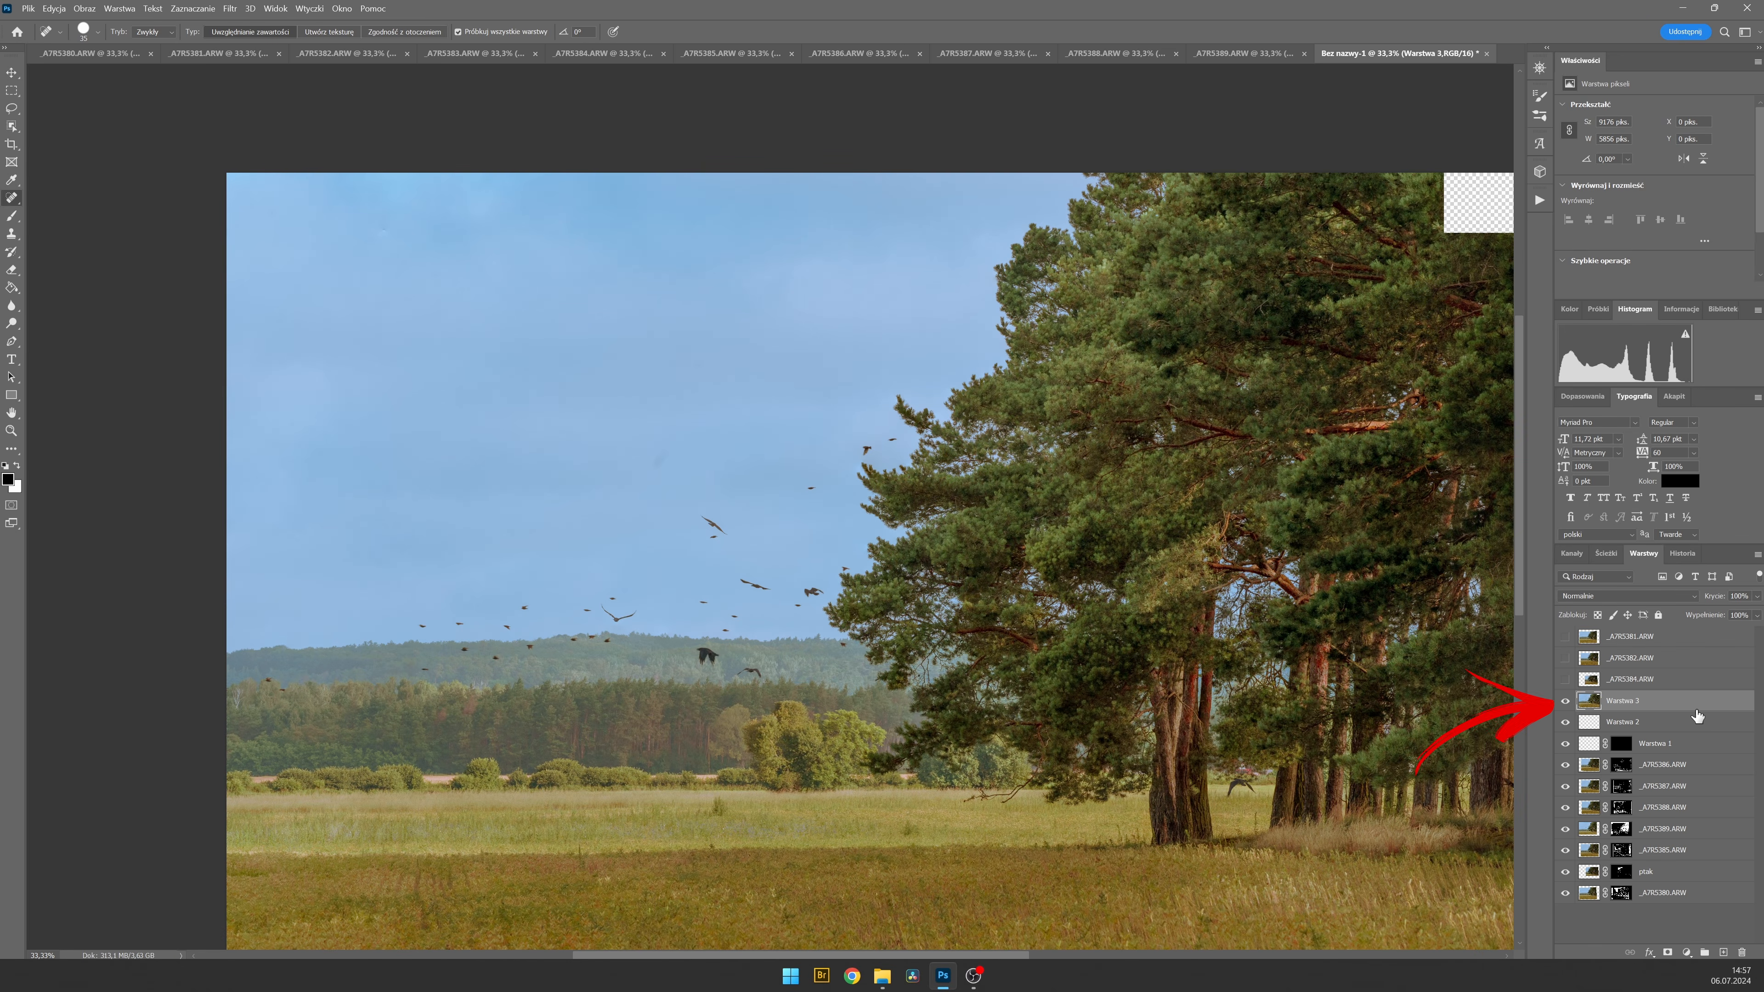
Open the merged Warstwa 3 layer in the Camera Raw filter and show its basic Edit adjustments.
{"action": "key", "text": "ctrl+shift+a"}
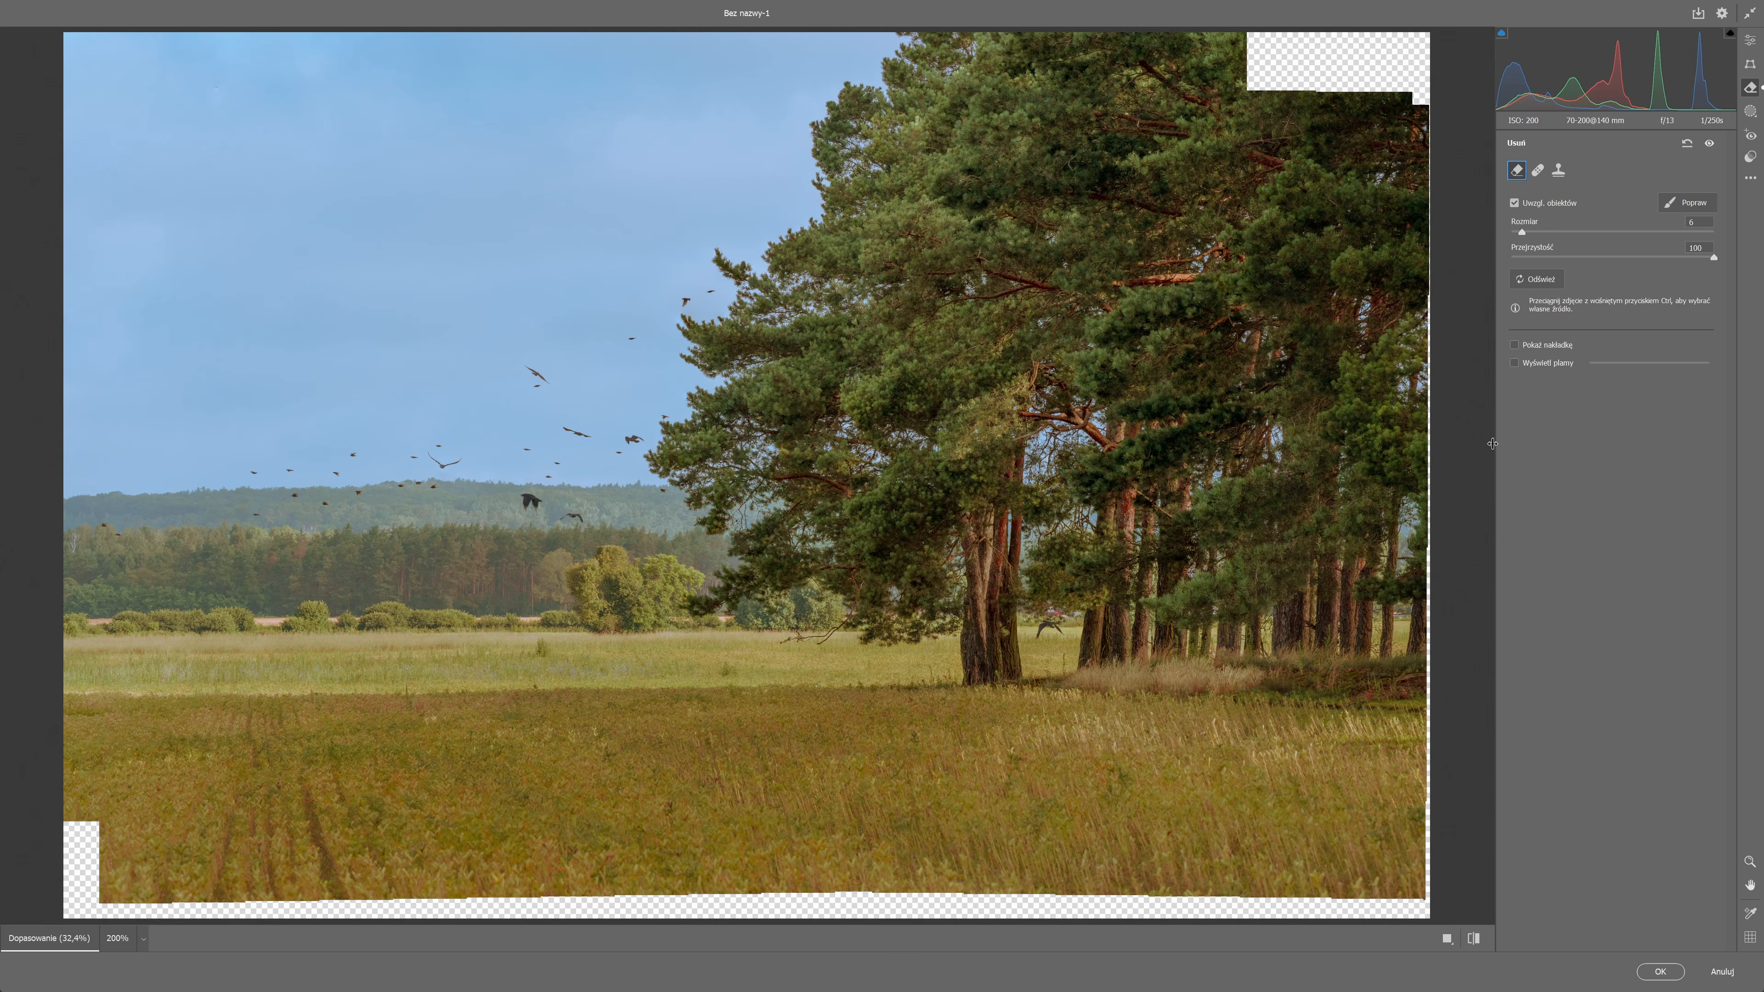
{"action": "left_click", "coordinate": [1749, 41]}
{"action": "left_click", "coordinate": [1750, 64]}
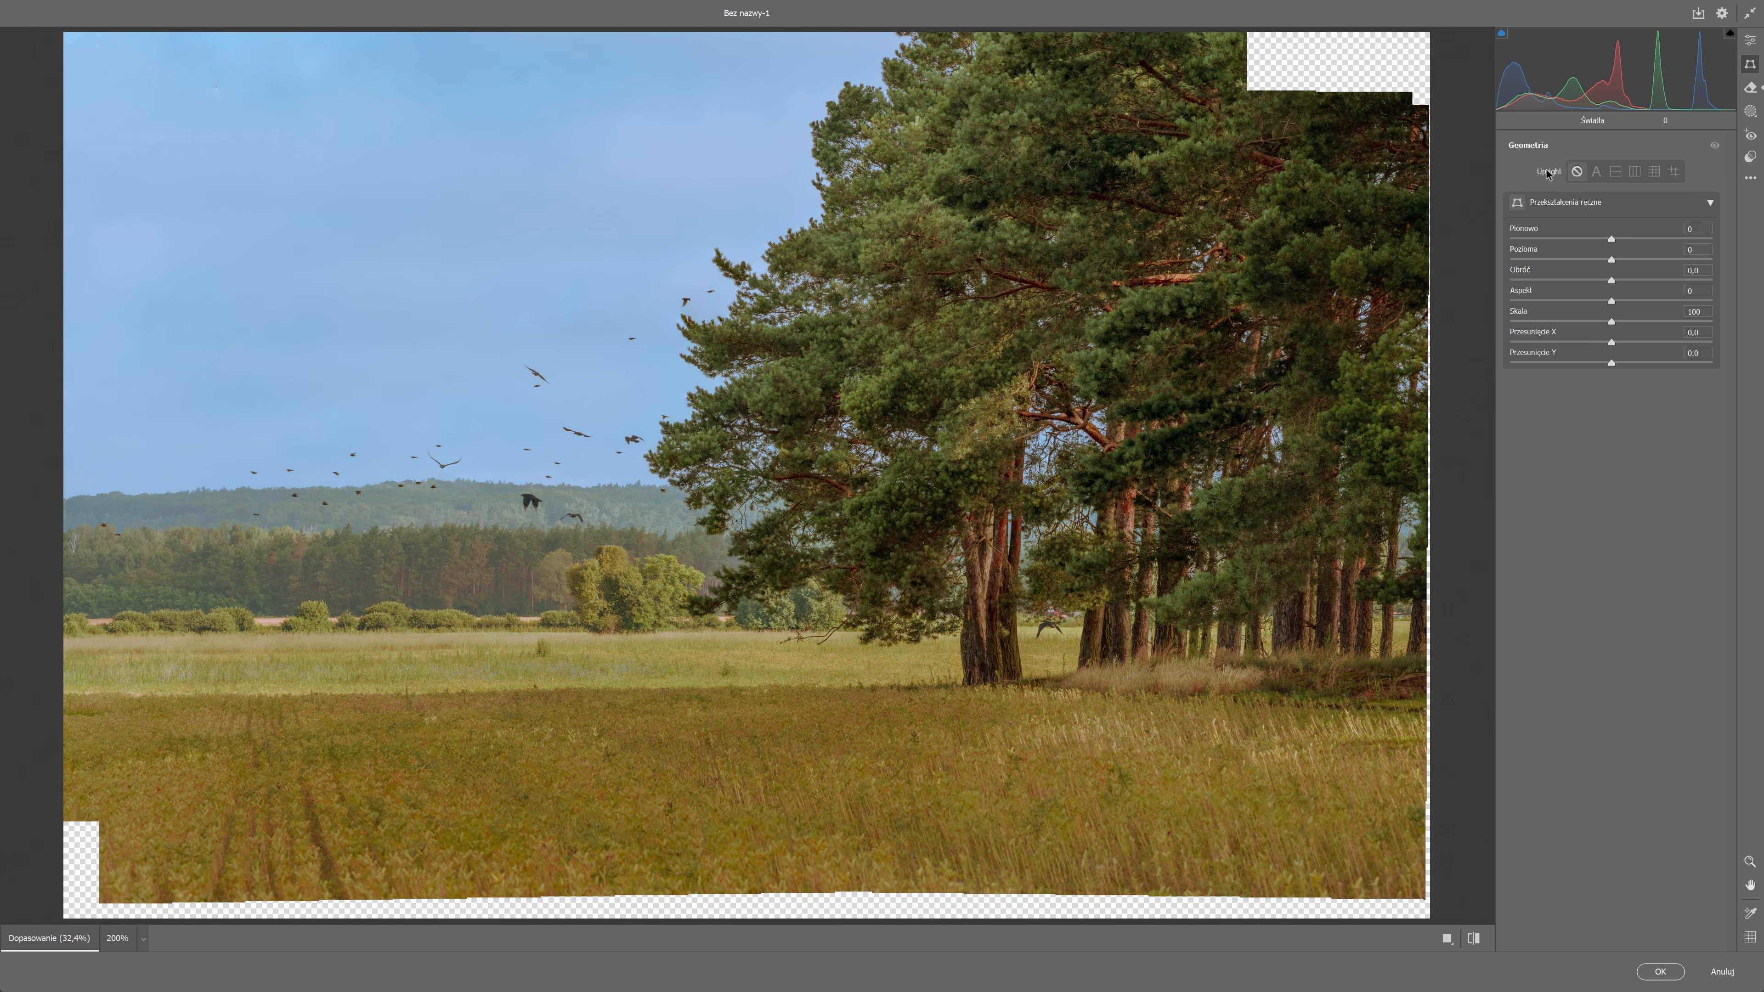
{"action": "left_click", "coordinate": [1749, 40]}
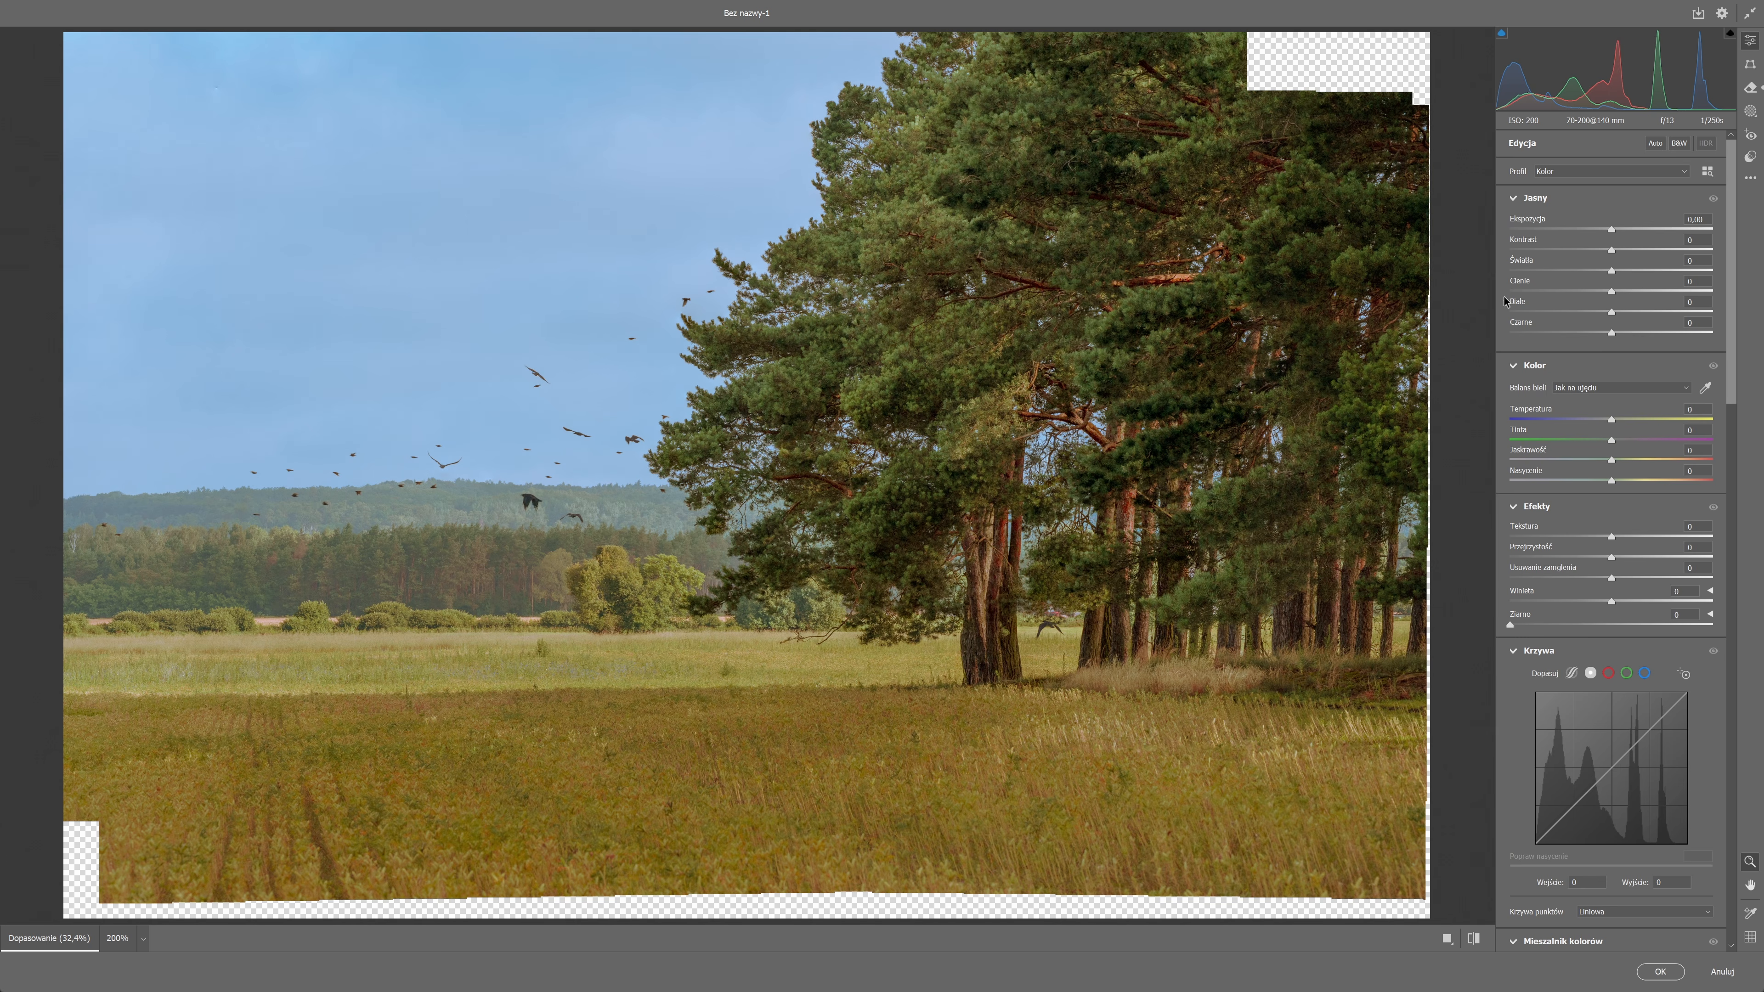
Add a radial gradient mask around the tree trunks, set its exposure to +0.80 and stretch it wide across the meadow.
{"action": "left_click", "coordinate": [1753, 109]}
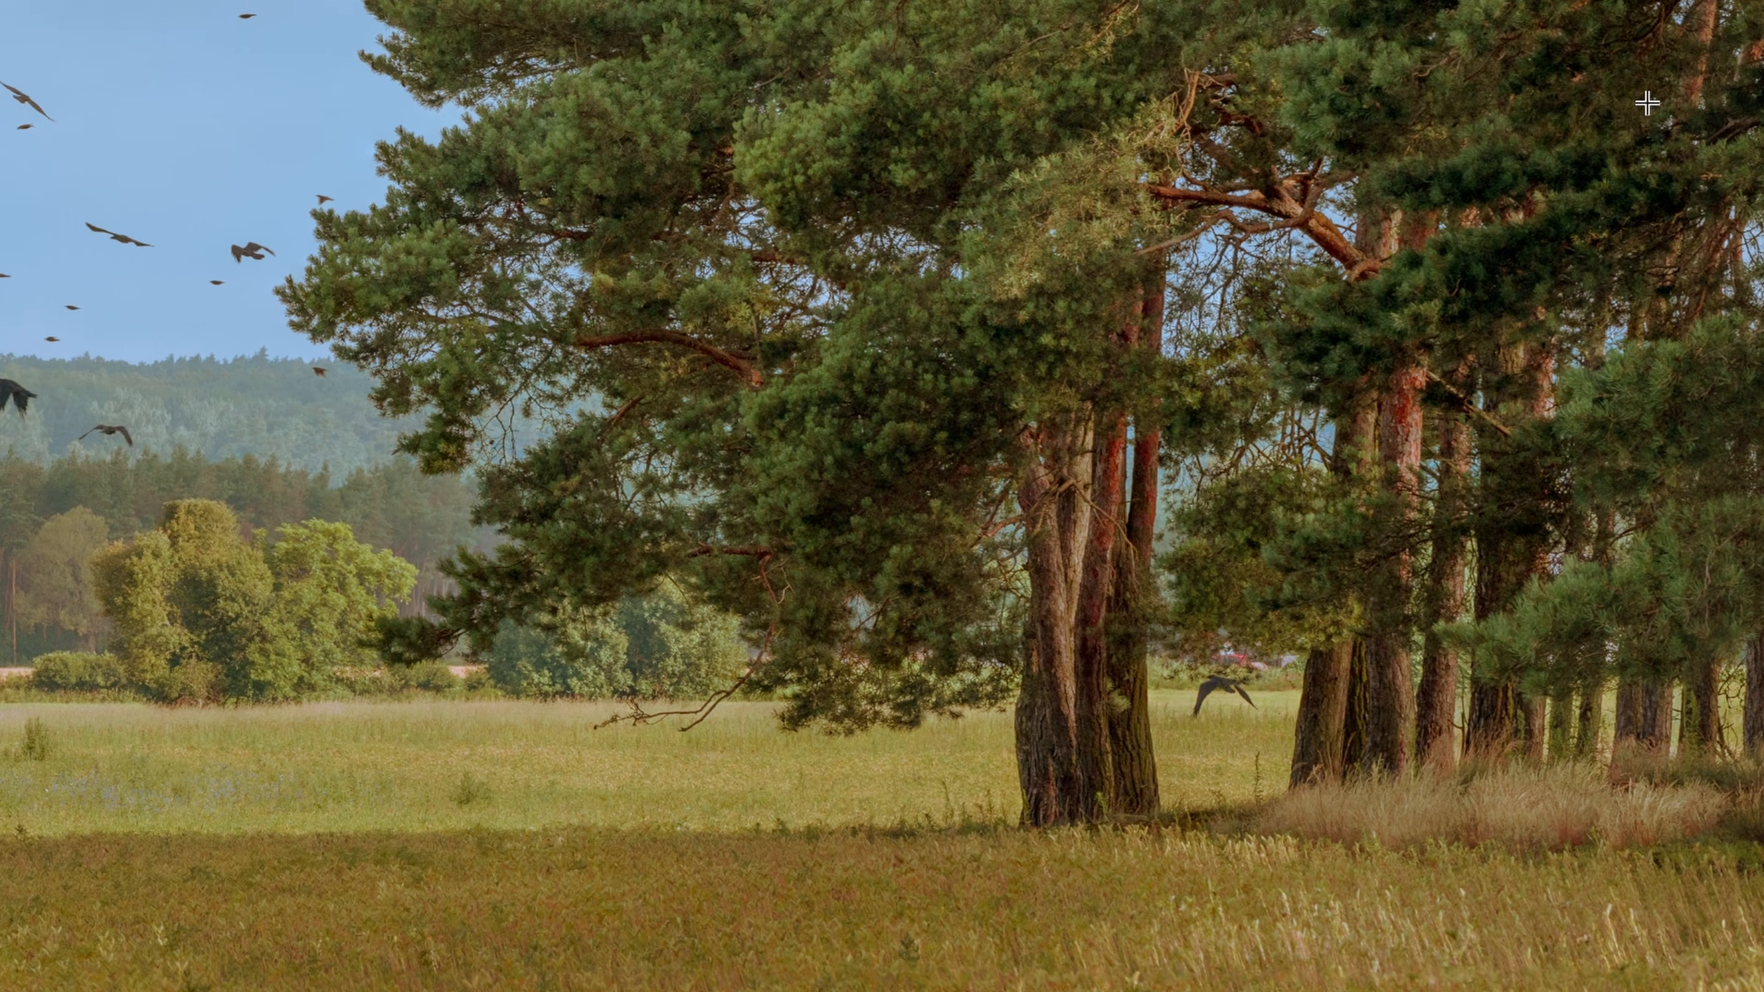
{"action": "left_click", "coordinate": [1200, 466]}
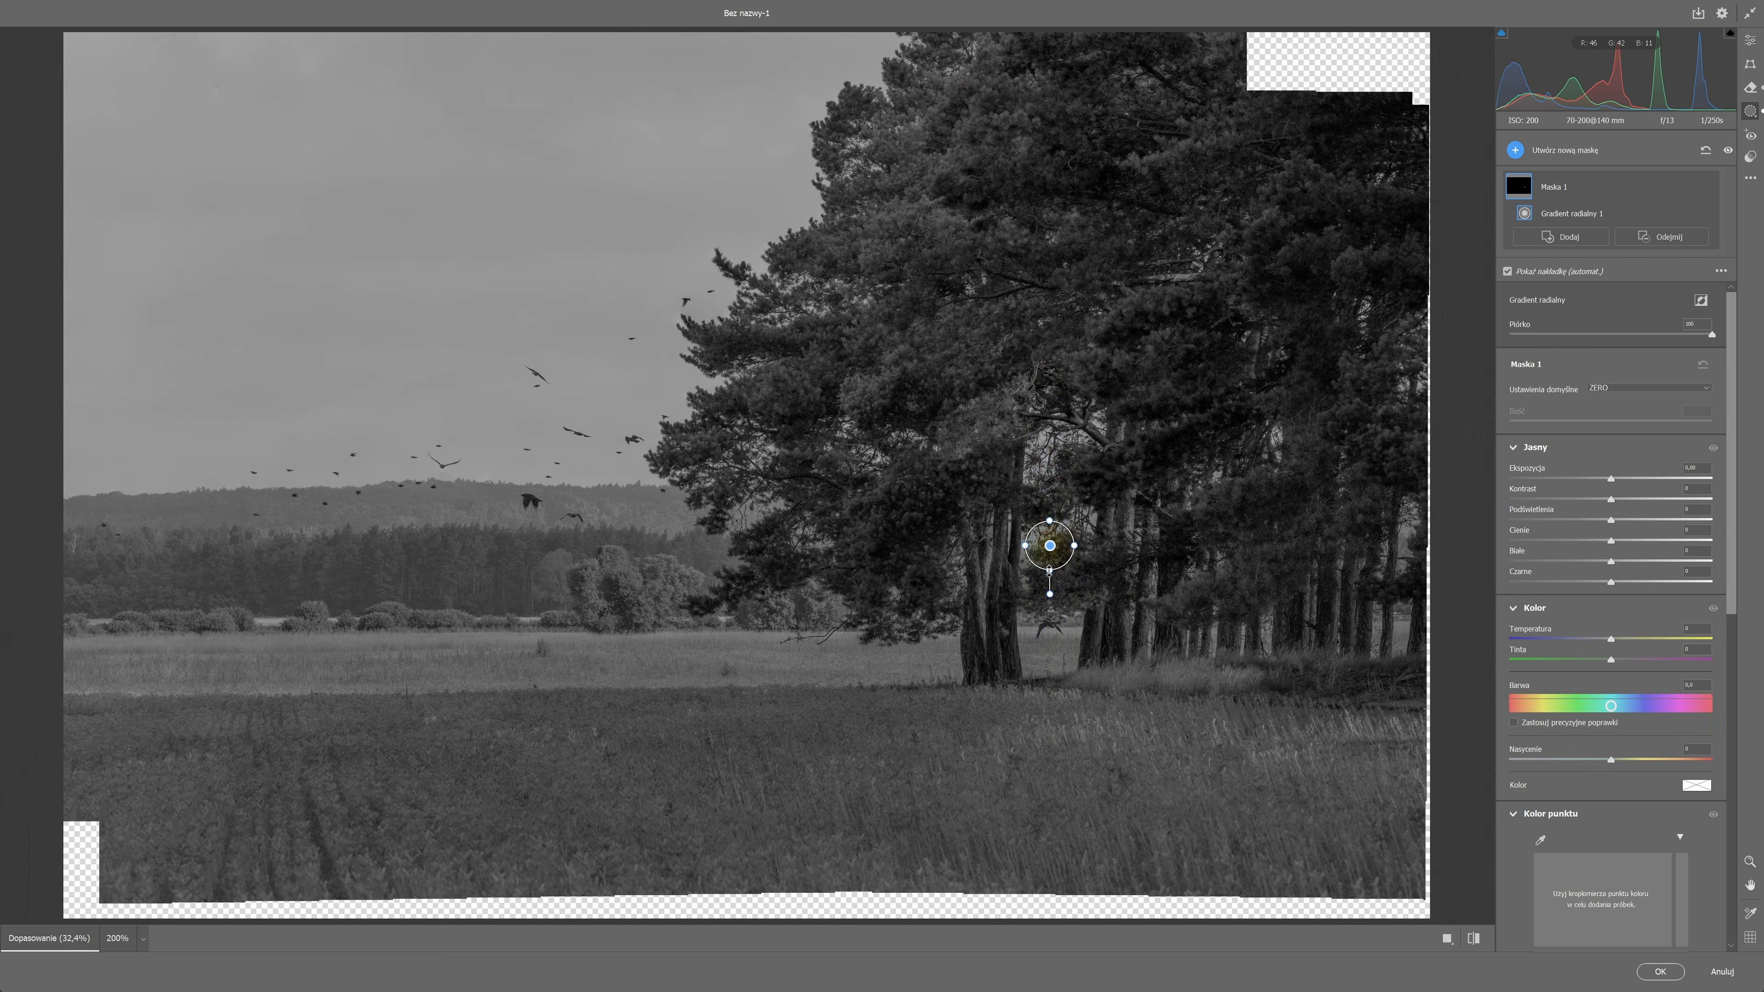
{"action": "left_click_drag", "start_coordinate": [1240, 582], "coordinate": [1244, 860]}
{"action": "left_click_drag", "start_coordinate": [1078, 548], "coordinate": [1257, 583]}
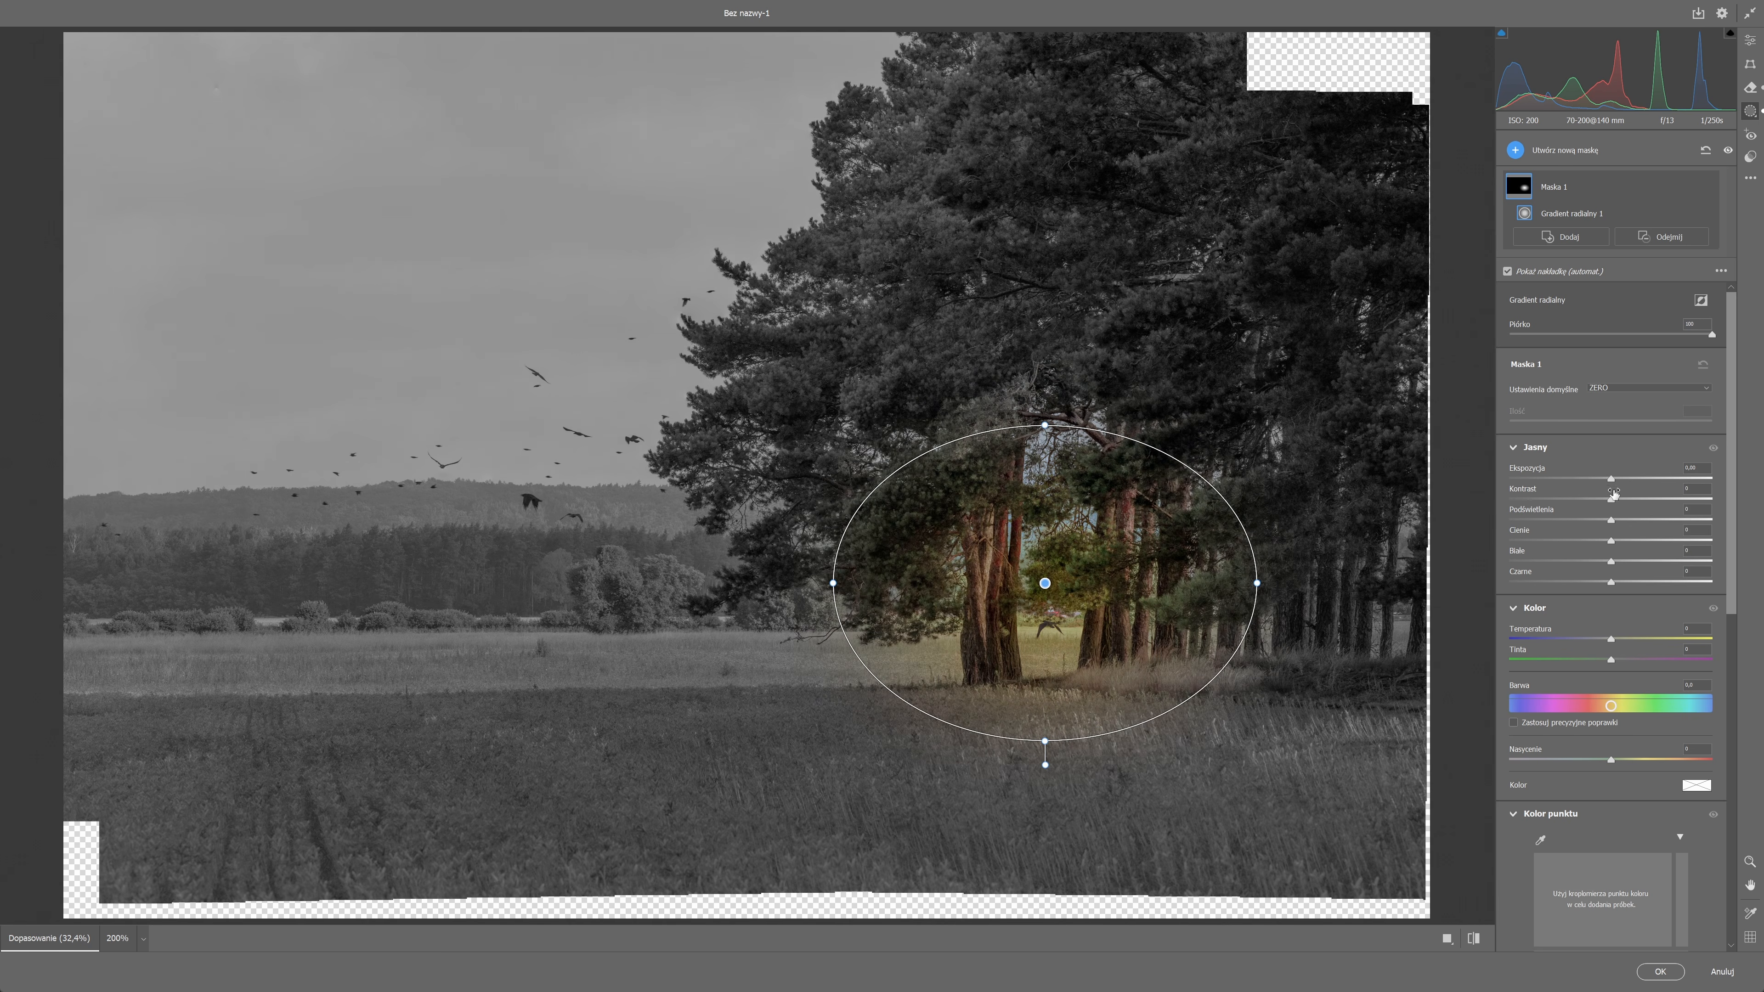
{"action": "left_click_drag", "start_coordinate": [1611, 479], "coordinate": [1630, 476]}
{"action": "left_click_drag", "start_coordinate": [834, 584], "coordinate": [173, 589]}
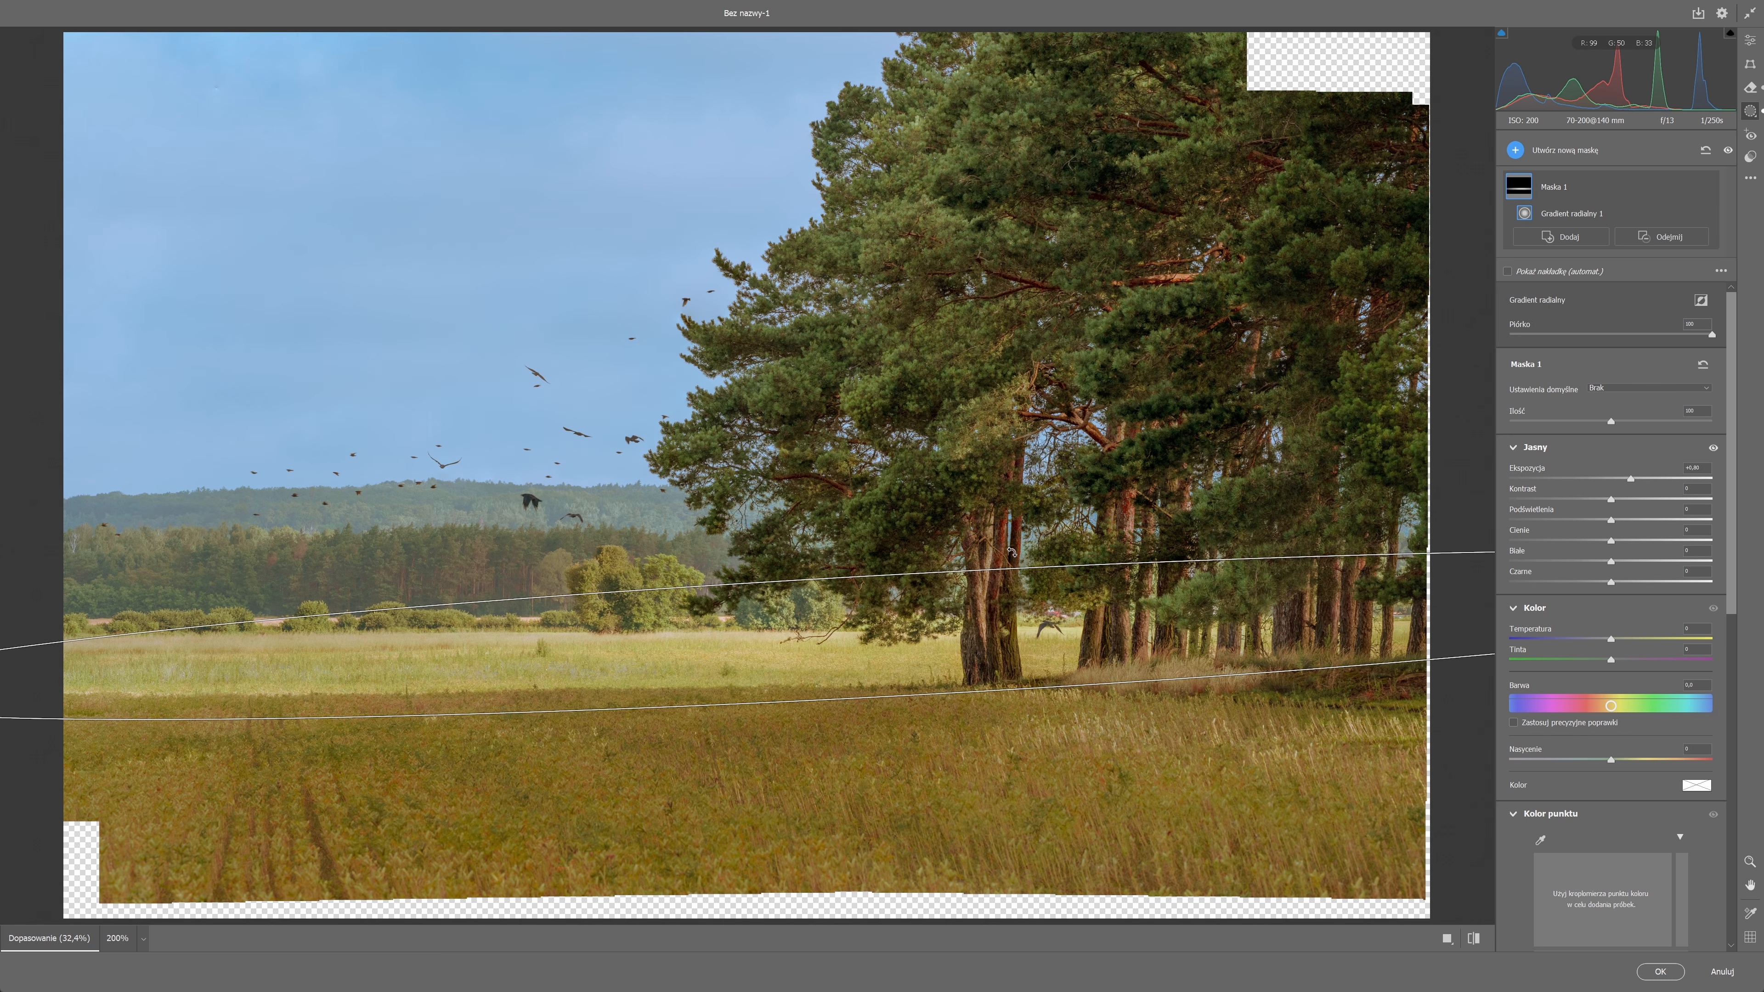
Subtract two linear gradients from Maska 1, one fading the meadow's left half and a short one along the foreground's edge.
{"action": "left_click_drag", "start_coordinate": [1122, 665], "coordinate": [1123, 704]}
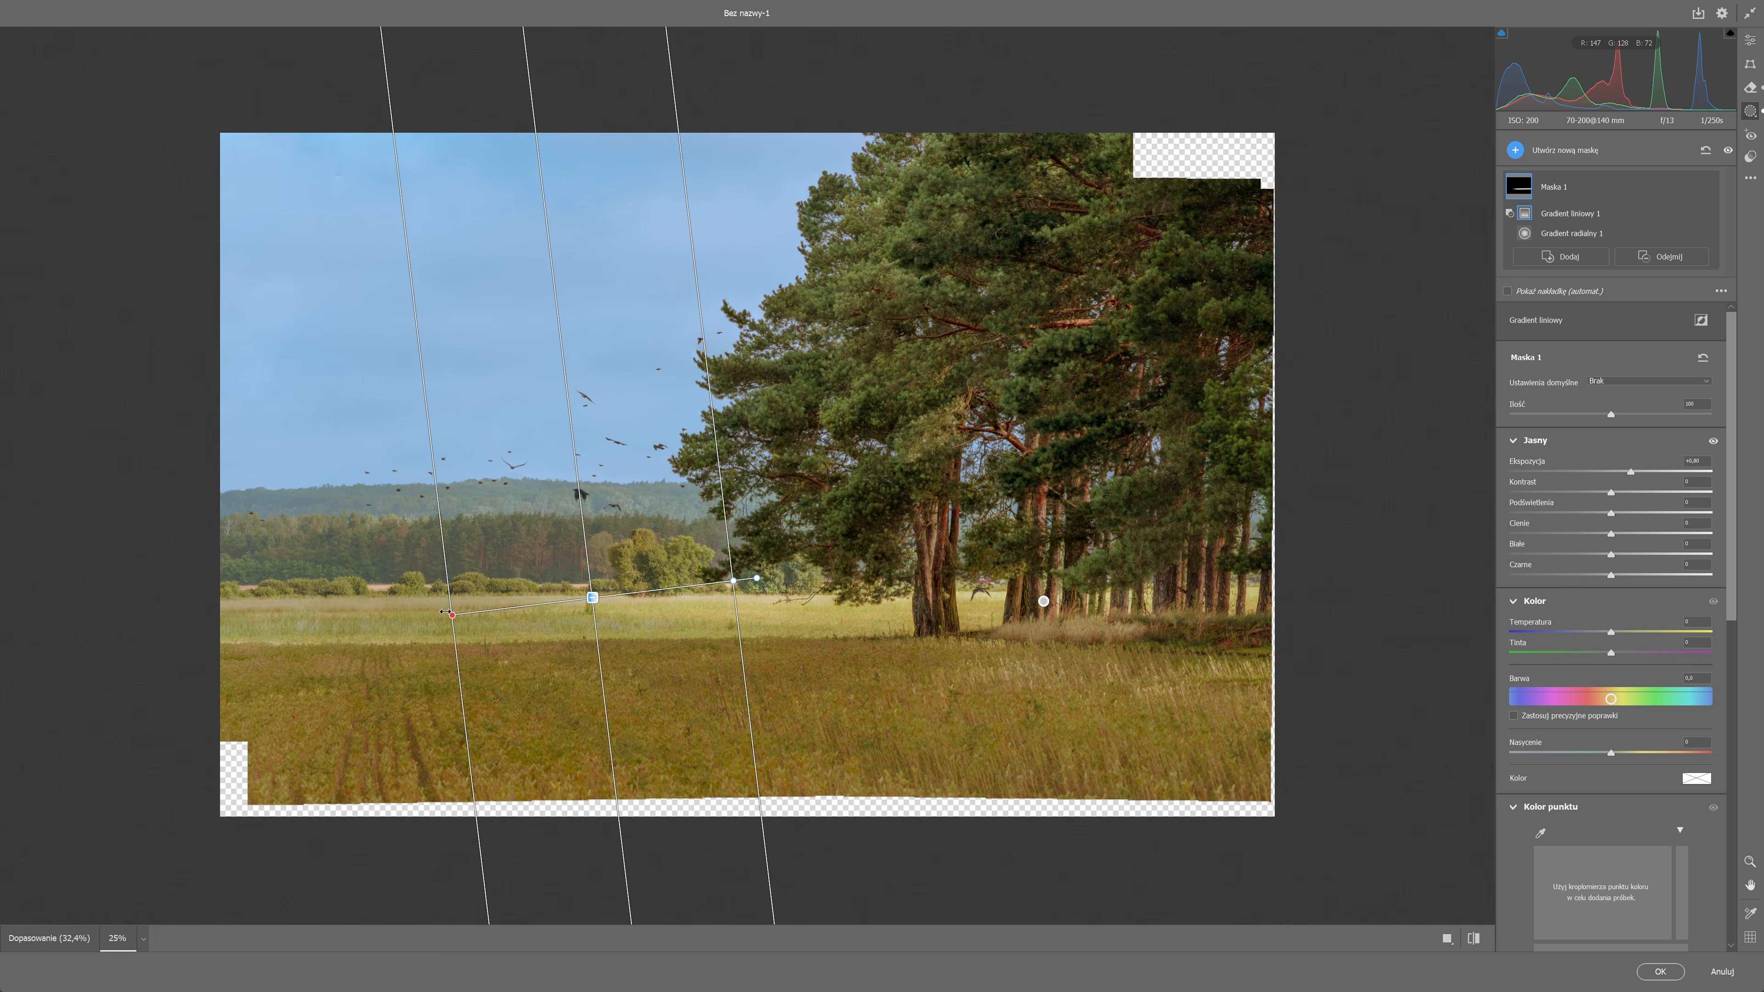
{"action": "left_click_drag", "start_coordinate": [594, 597], "coordinate": [217, 624]}
{"action": "left_click_drag", "start_coordinate": [733, 582], "coordinate": [680, 575]}
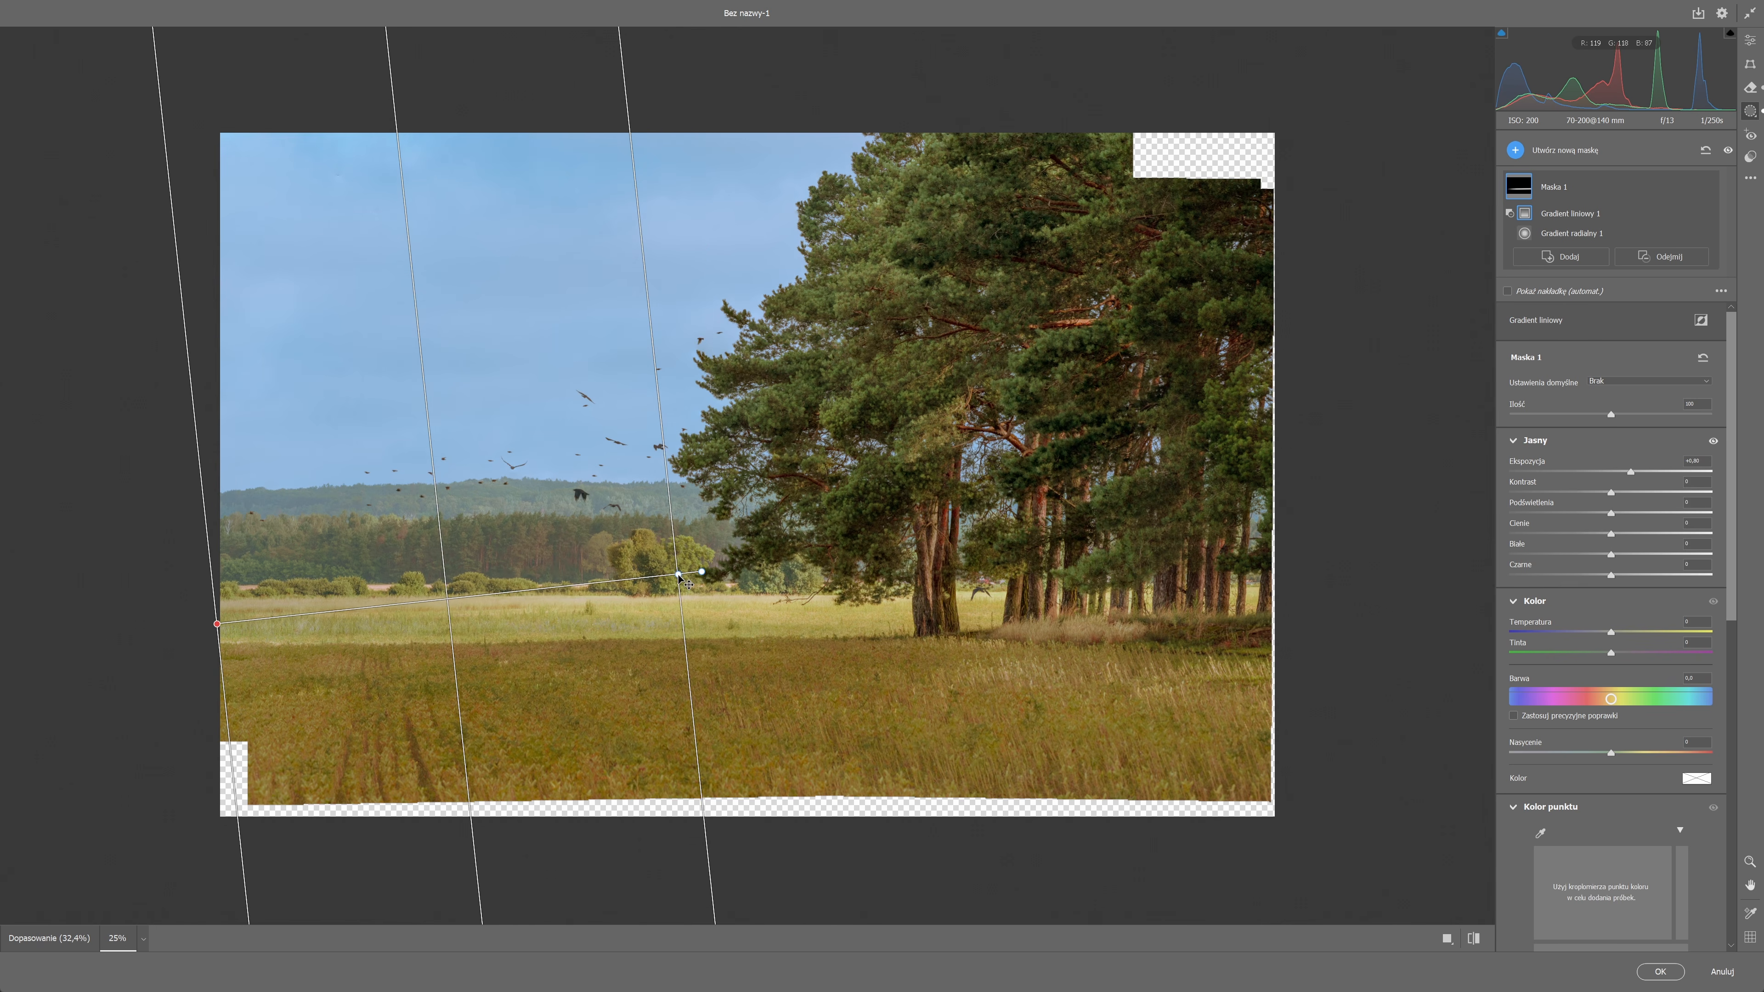
{"action": "left_click", "coordinate": [1625, 260]}
{"action": "left_click", "coordinate": [1701, 317]}
{"action": "mouse_move", "coordinate": [928, 658]}
{"action": "left_mouse_down"}
{"action": "mouse_move", "coordinate": [934, 644]}
{"action": "mouse_move", "coordinate": [936, 691]}
{"action": "left_mouse_up"}
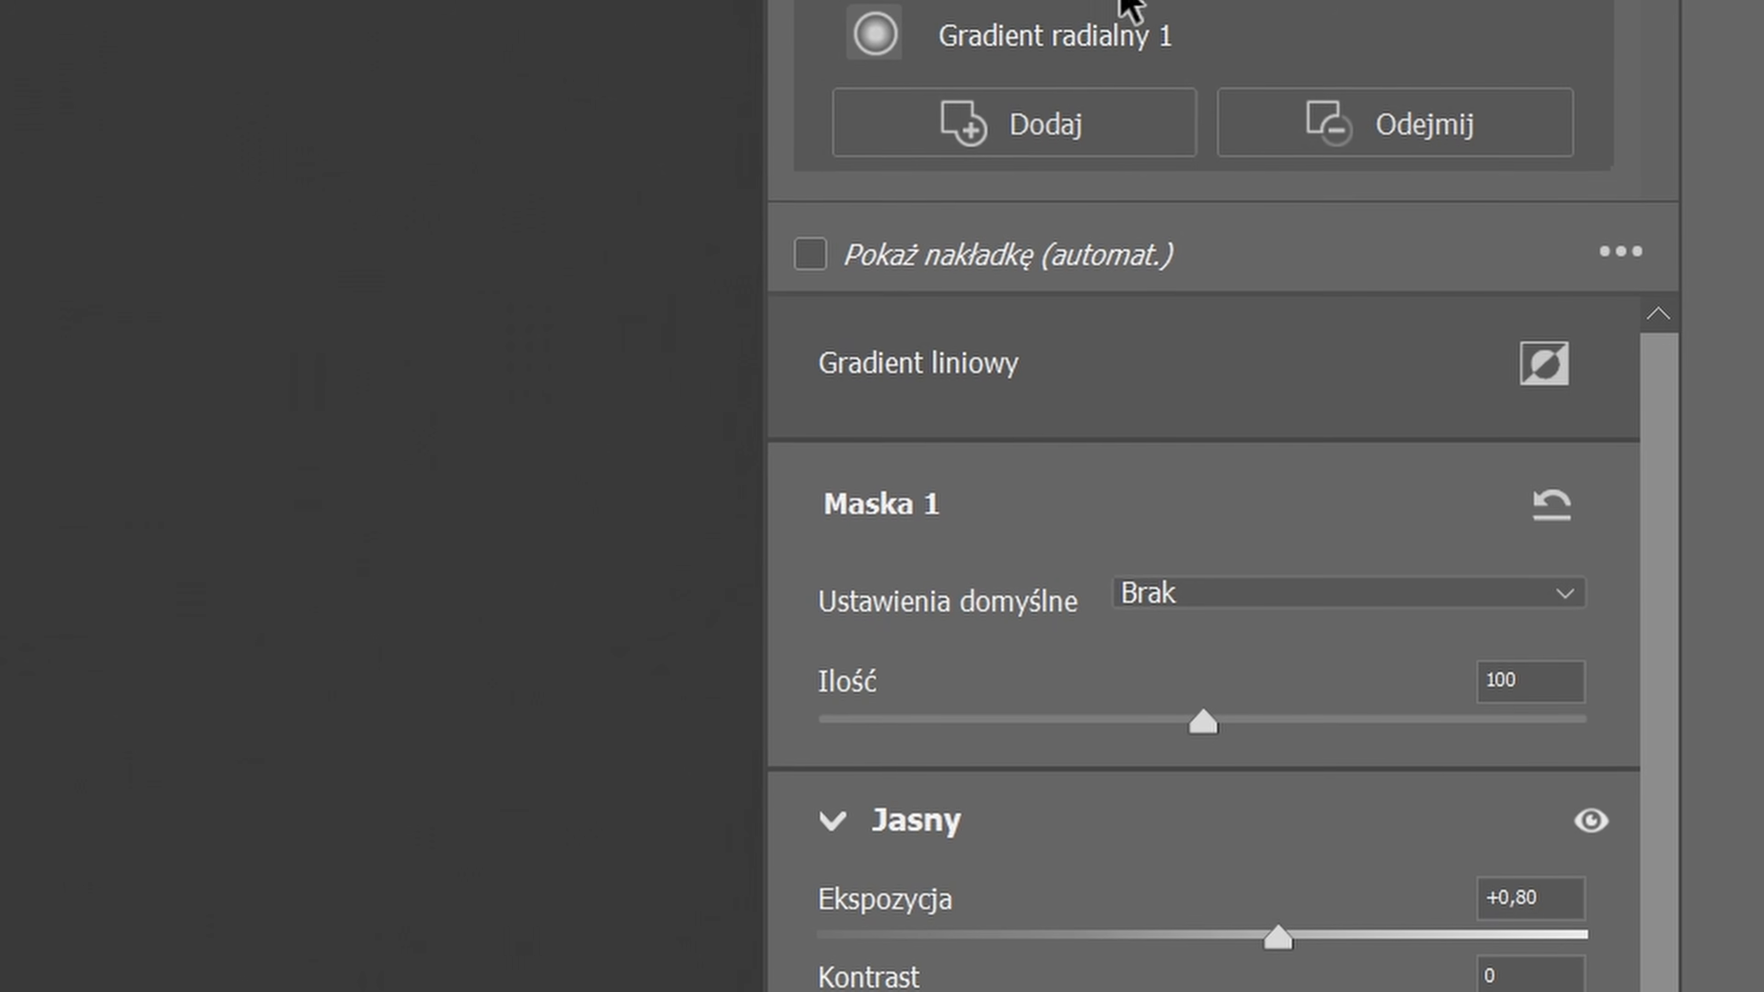
Subtract a luminance range sampled on the dark tree trunk from Maska 1 and widen the range towards brighter tones.
{"action": "left_click", "coordinate": [1409, 124]}
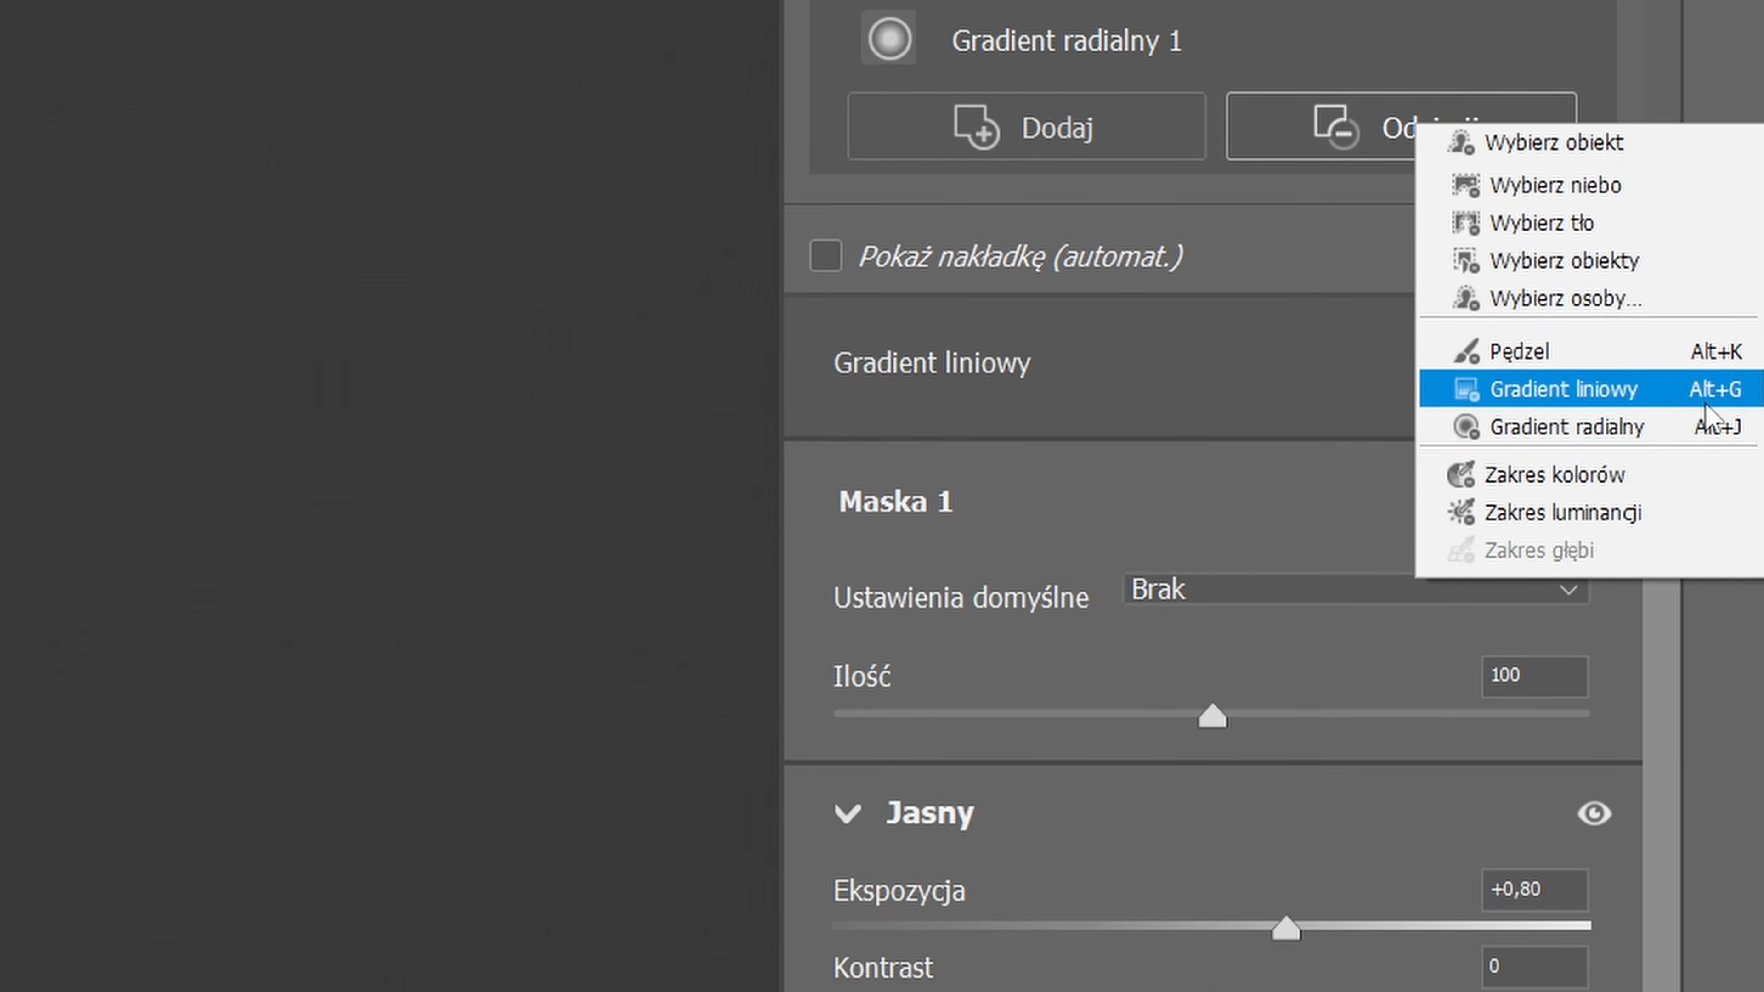
{"action": "left_click", "coordinate": [1695, 514]}
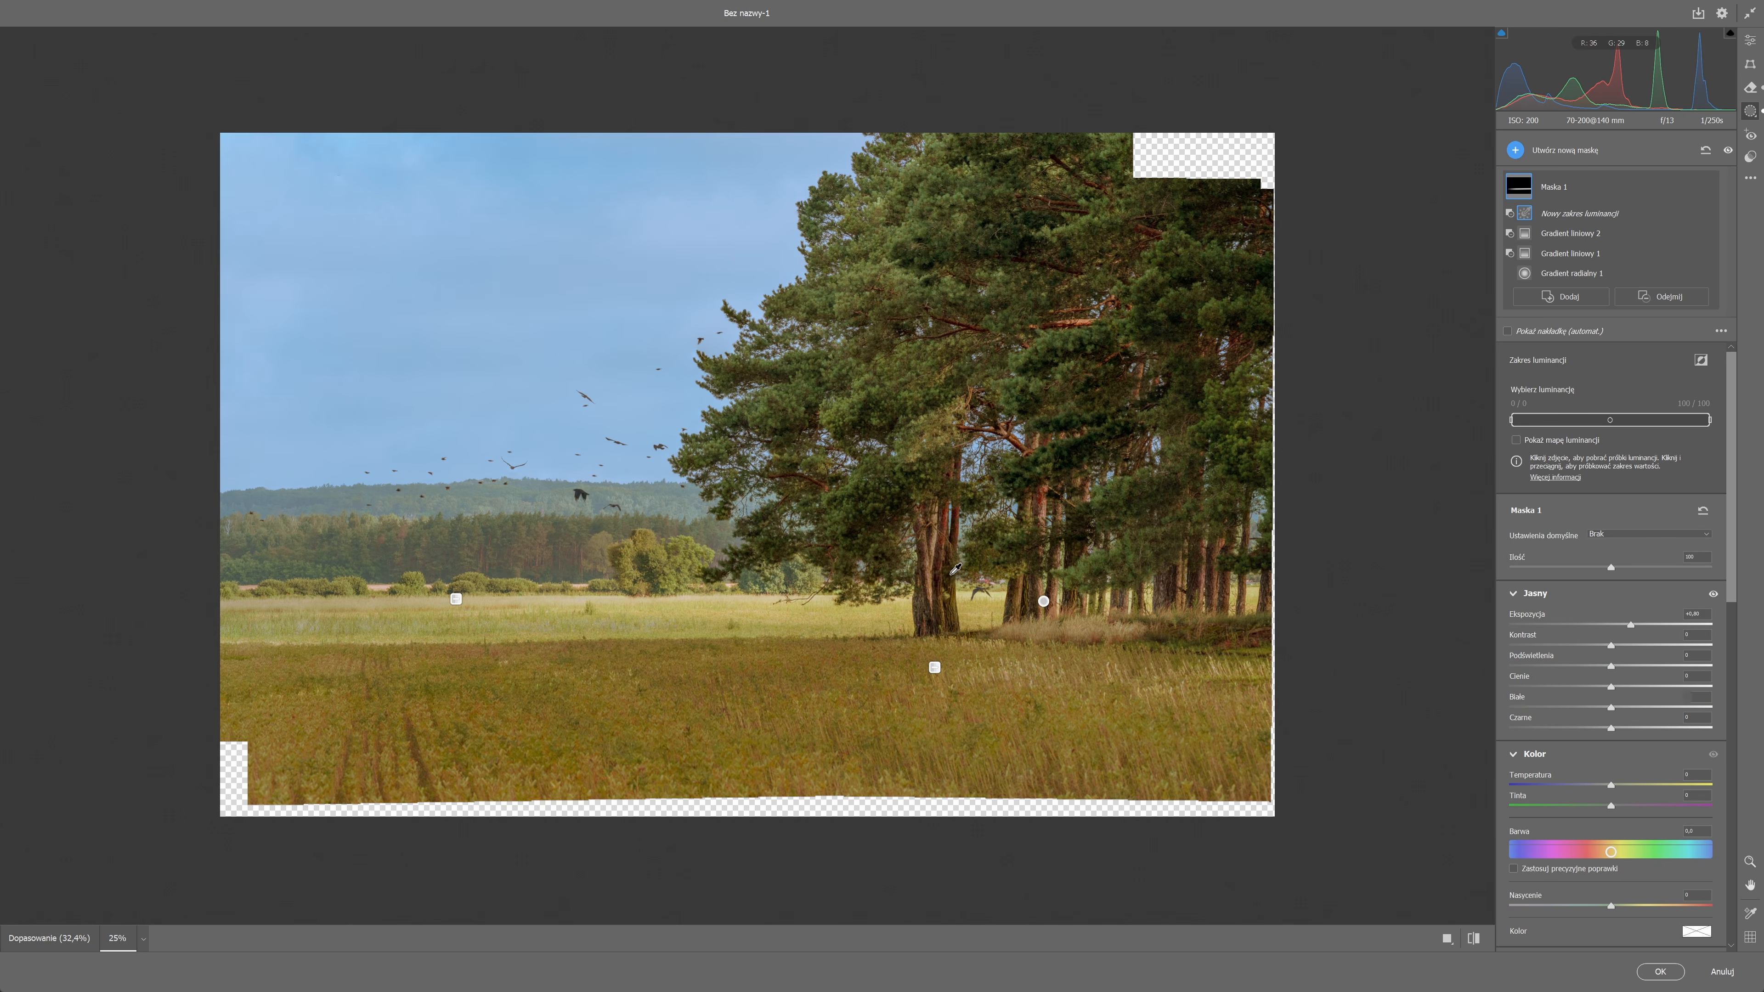
{"action": "left_click", "coordinate": [948, 578]}
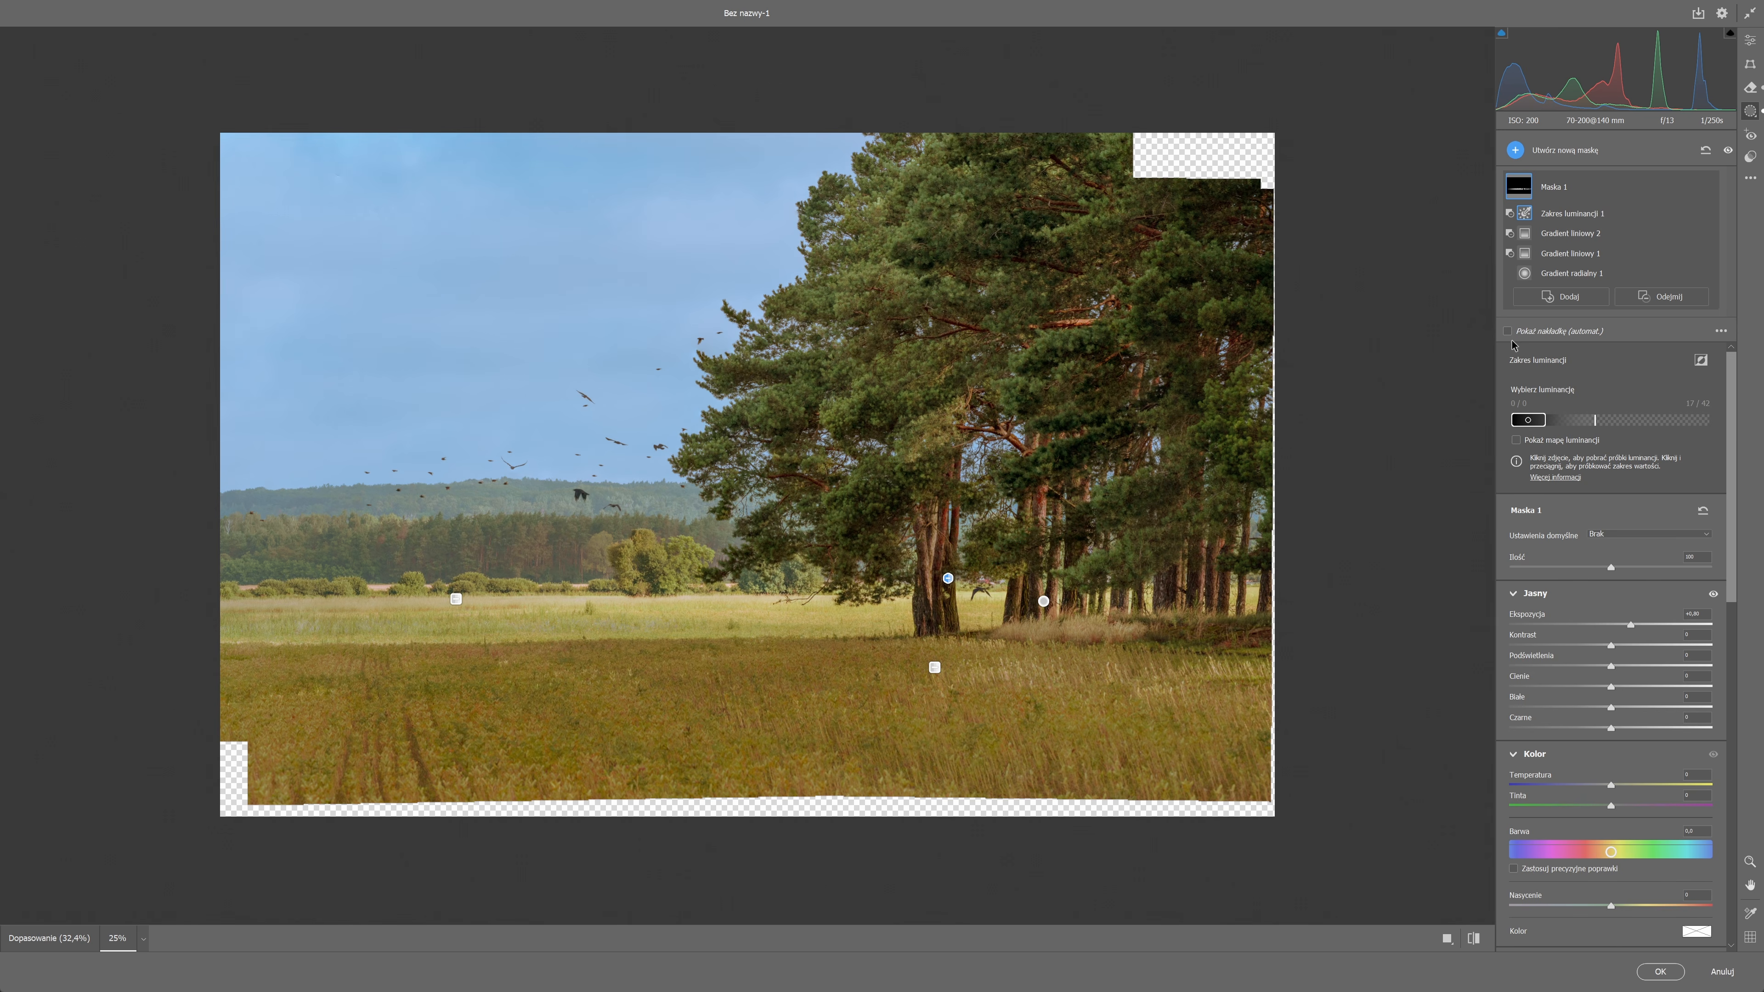
{"action": "left_click", "coordinate": [1529, 441]}
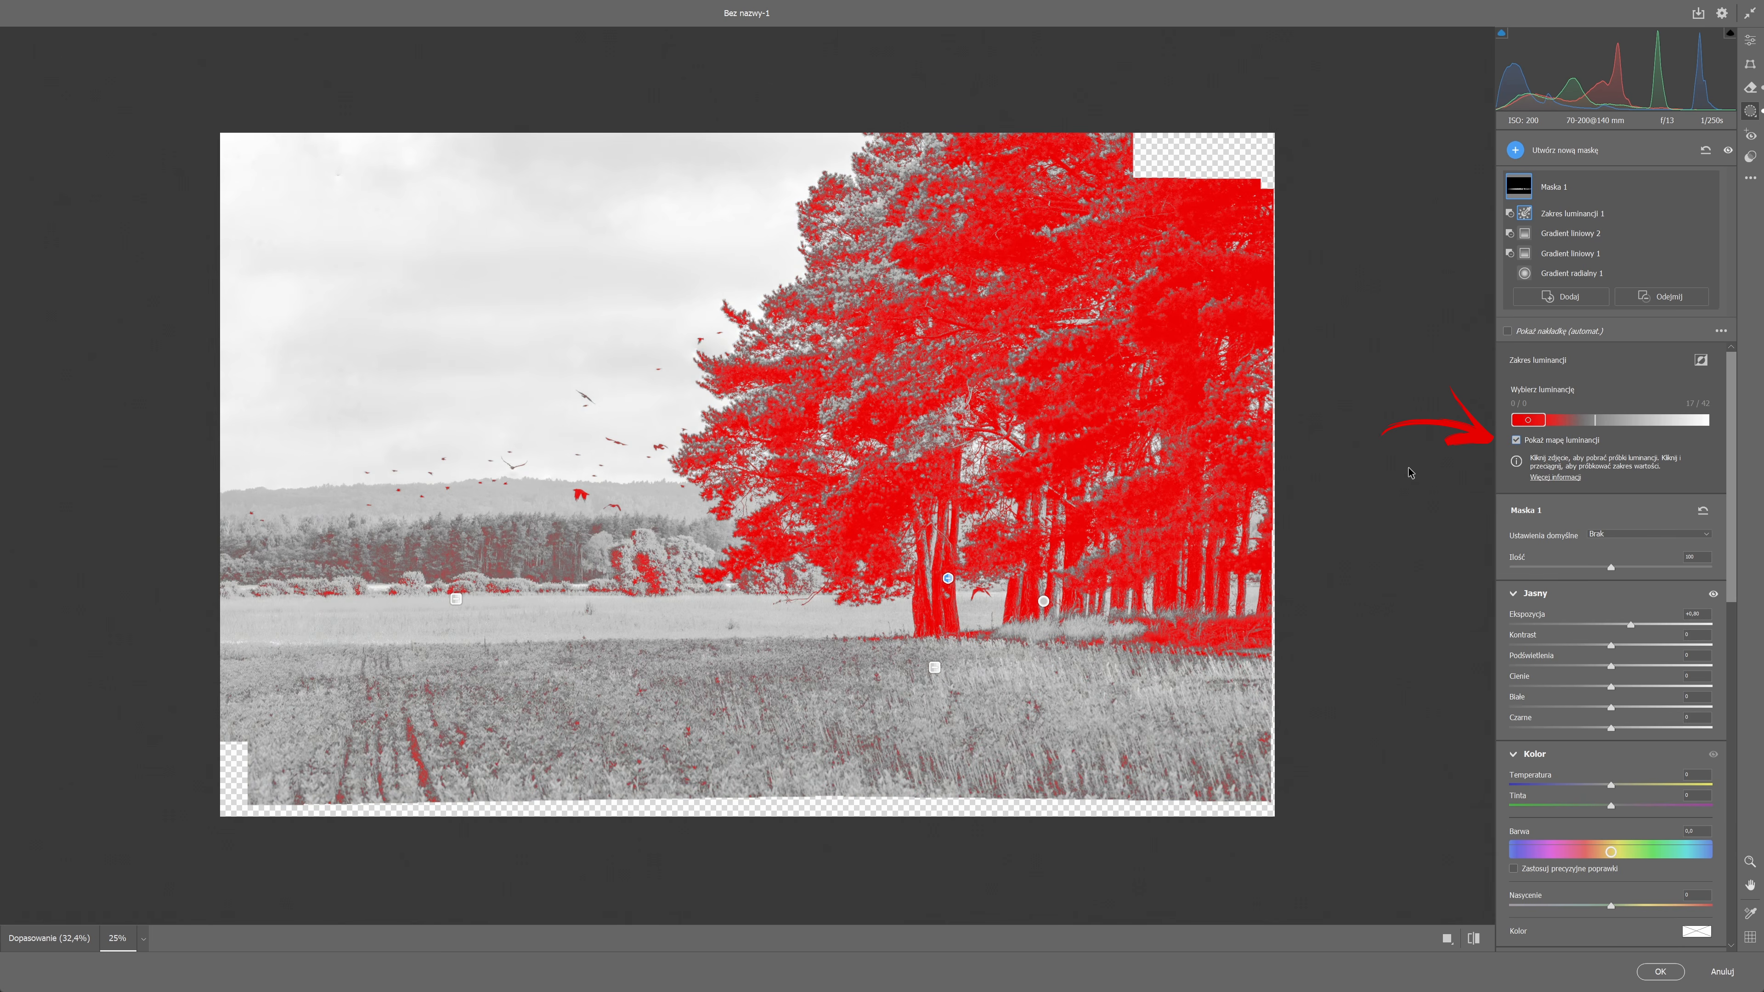
{"action": "key", "text": "ctrl+plus"}
{"action": "key", "text": "ctrl+plus"}
{"action": "key", "text": "ctrl+plus"}
{"action": "left_click_drag", "start_coordinate": [1545, 420], "coordinate": [1643, 431]}
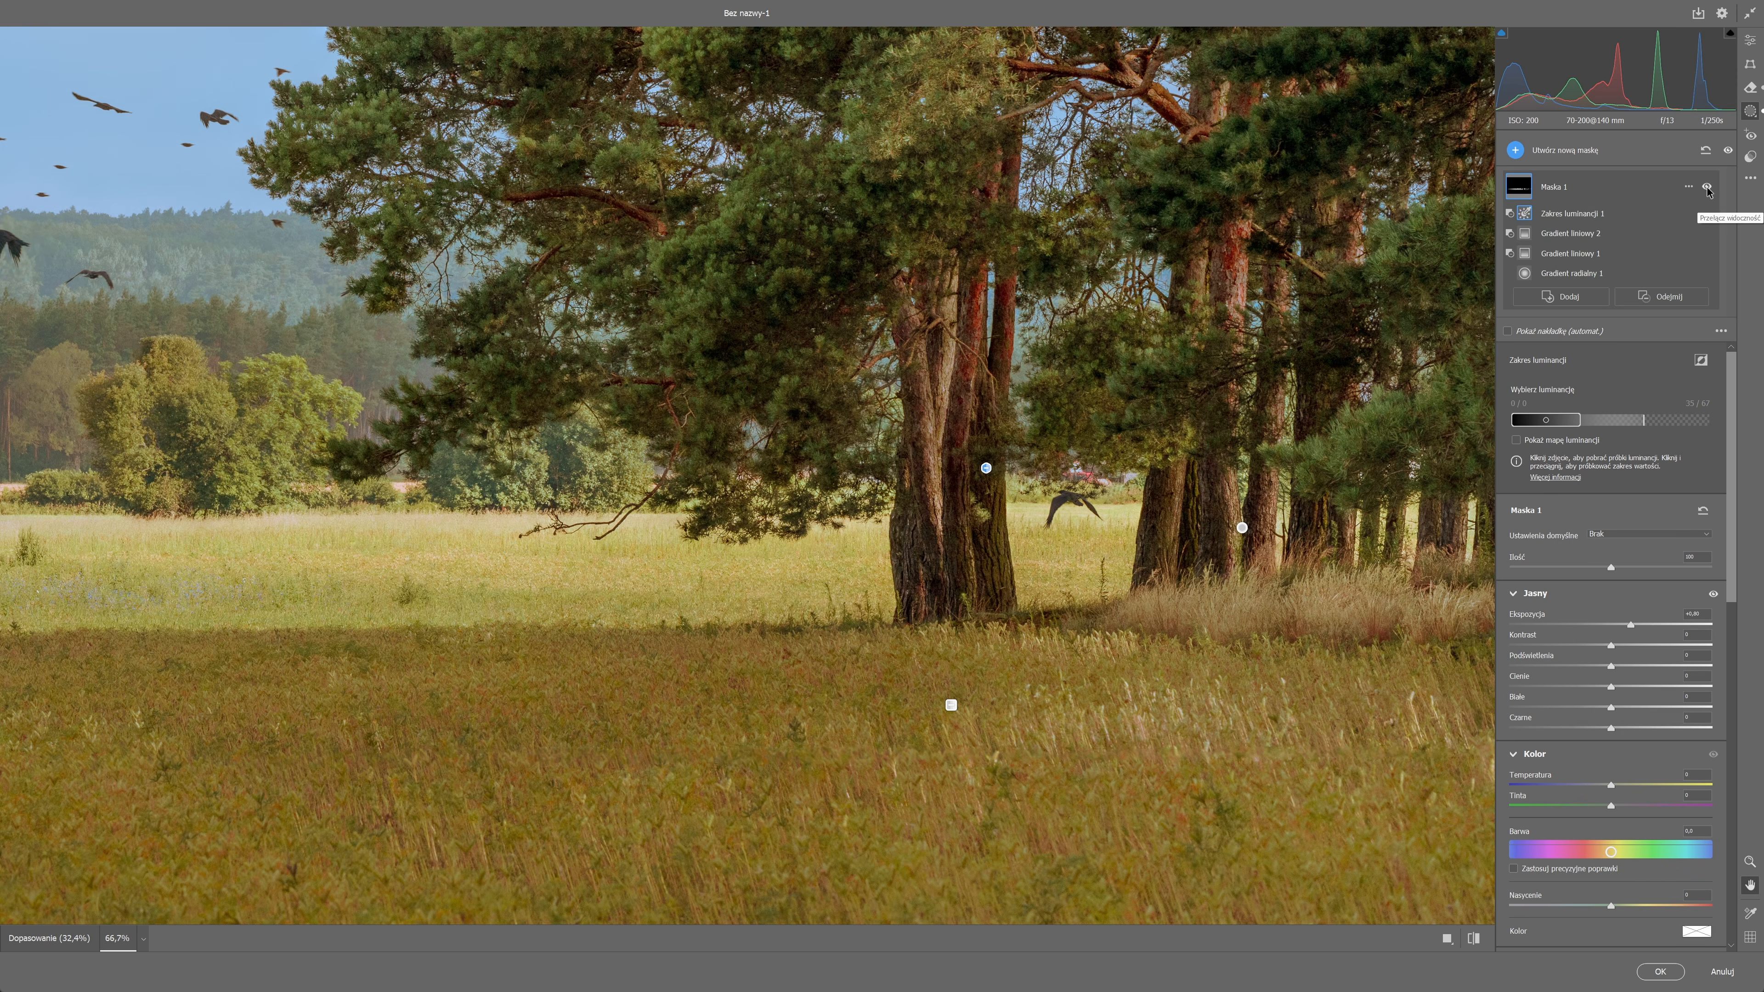
Toggle Maska 1's visibility repeatedly to compare the meadow and trunks with and without the mask.
{"action": "left_click", "coordinate": [1706, 187]}
{"action": "left_click", "coordinate": [1706, 187]}
{"action": "left_click", "coordinate": [1706, 187]}
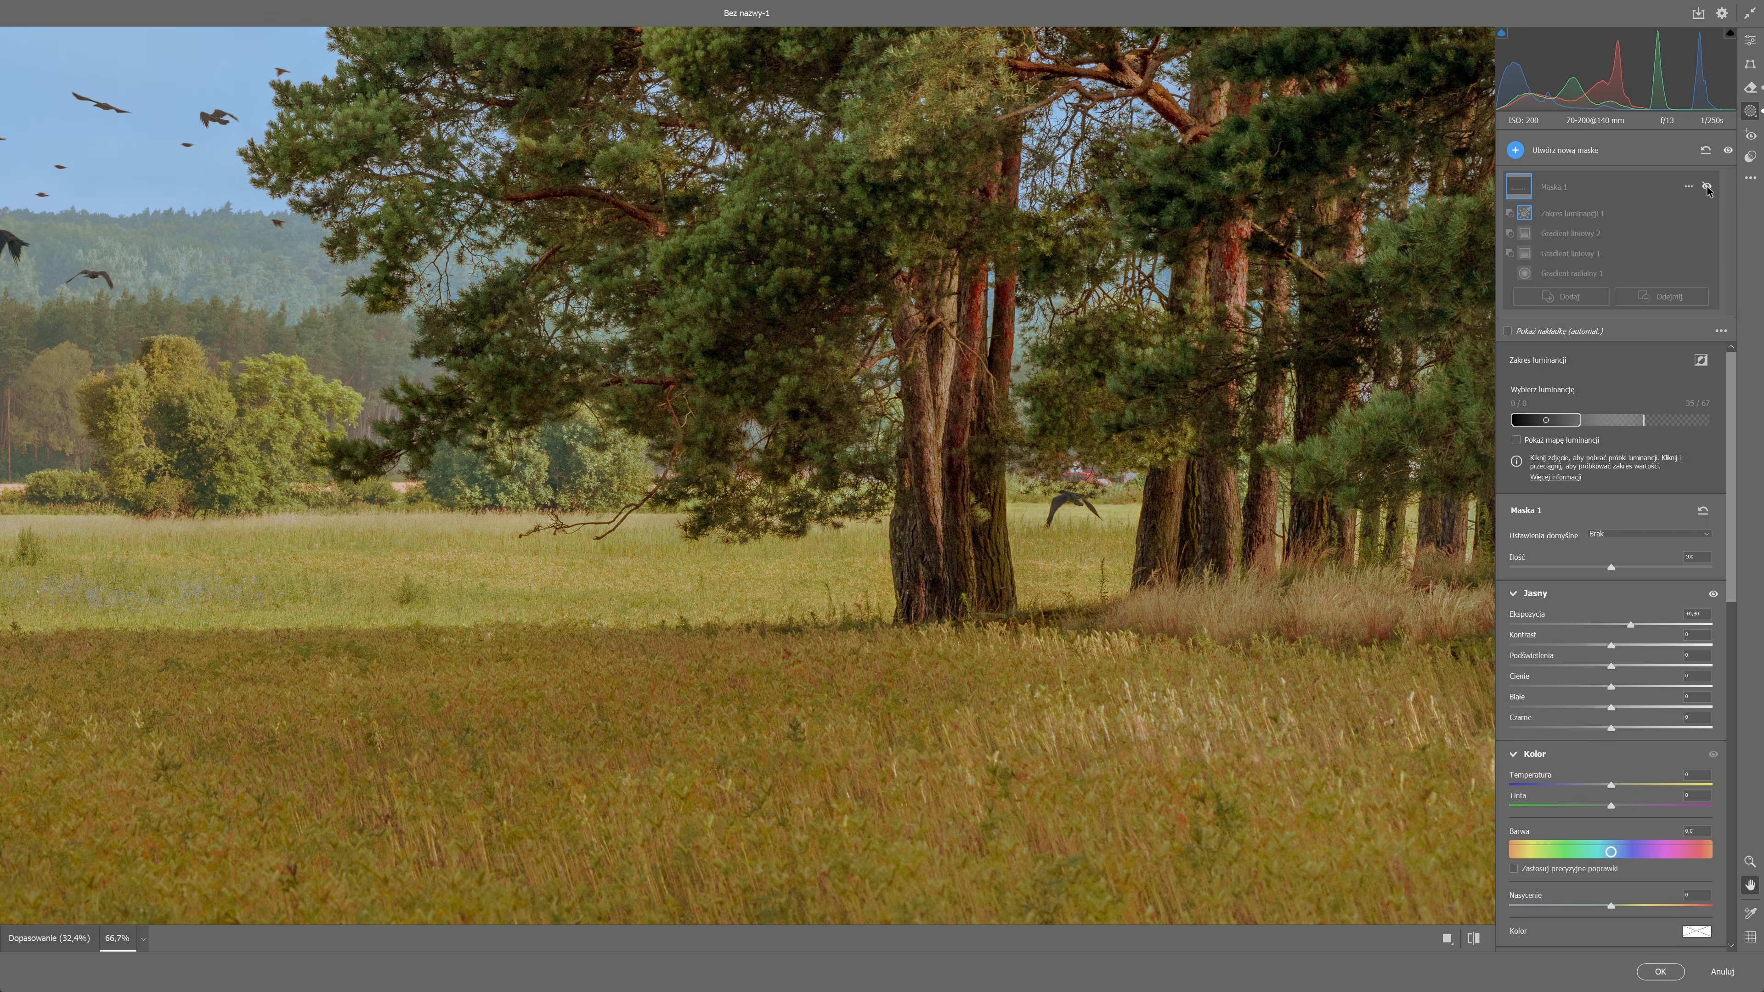
{"action": "left_click", "coordinate": [1706, 187]}
{"action": "left_click", "coordinate": [1706, 187]}
{"action": "left_click", "coordinate": [1707, 187]}
{"action": "left_click", "coordinate": [1706, 187]}
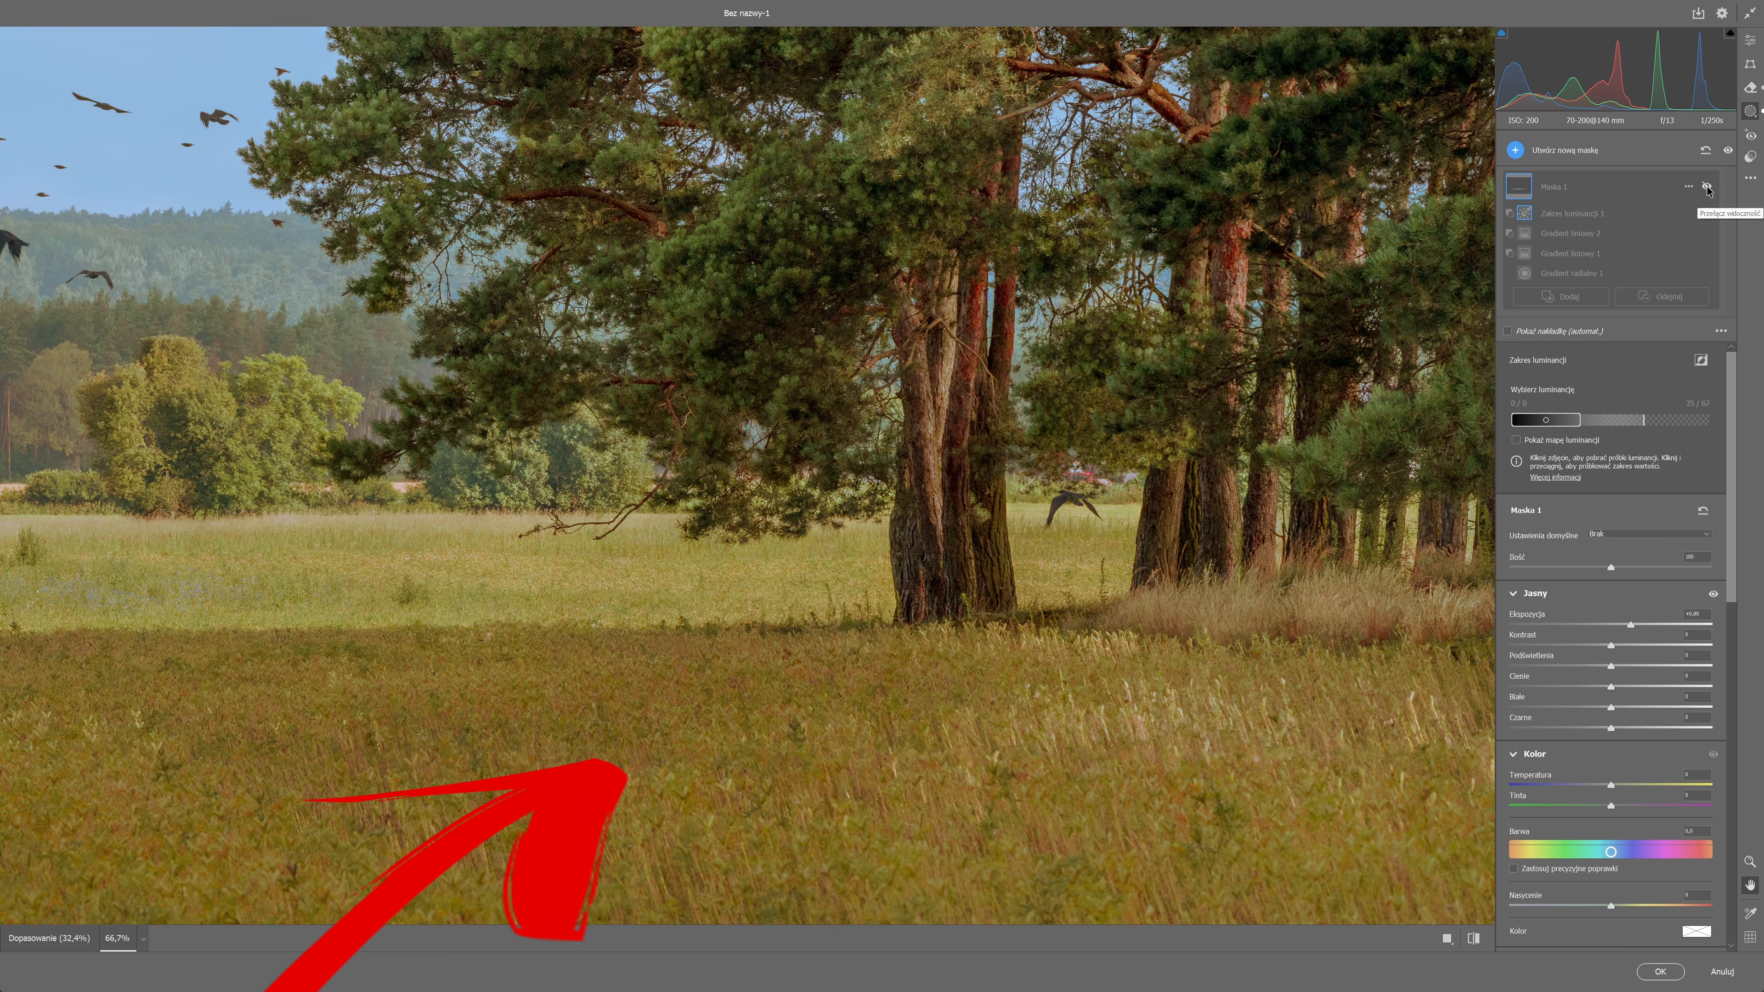
{"action": "left_click", "coordinate": [1706, 187]}
{"action": "left_click", "coordinate": [1706, 187]}
{"action": "left_click", "coordinate": [1706, 186]}
{"action": "left_click", "coordinate": [1706, 187]}
{"action": "left_click", "coordinate": [1706, 187]}
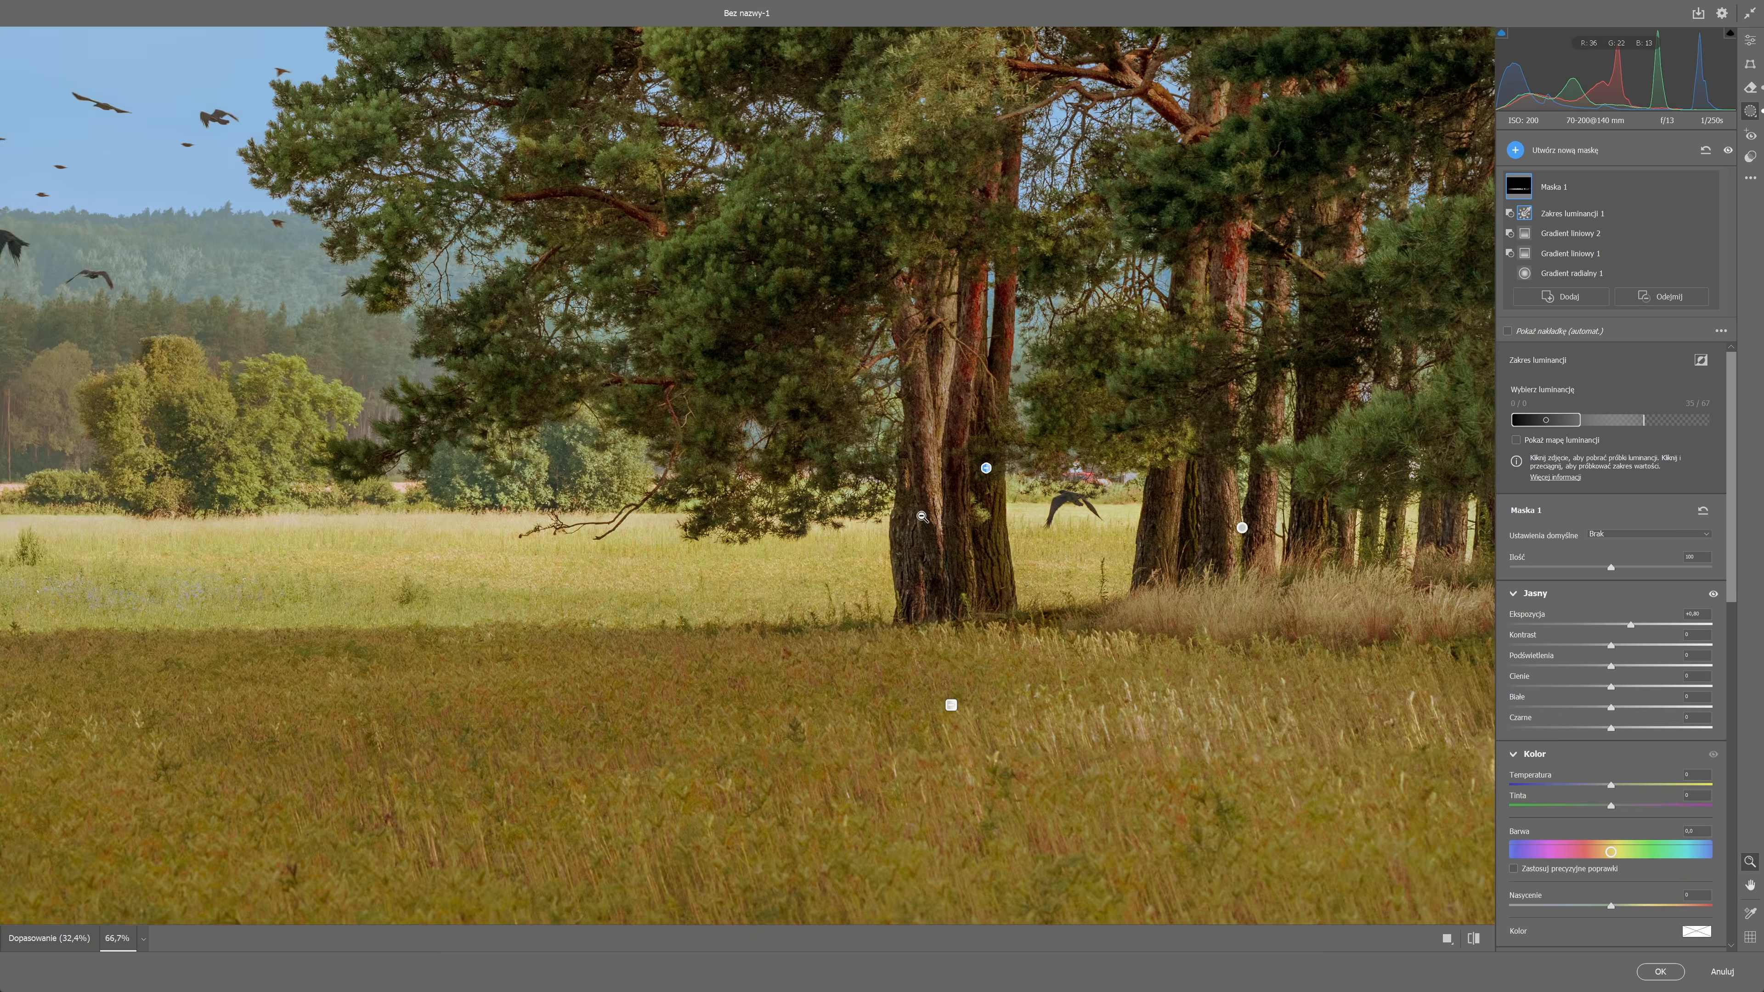
{"action": "left_click", "coordinate": [922, 516], "text": "alt"}
{"action": "left_click", "coordinate": [922, 516], "text": "alt"}
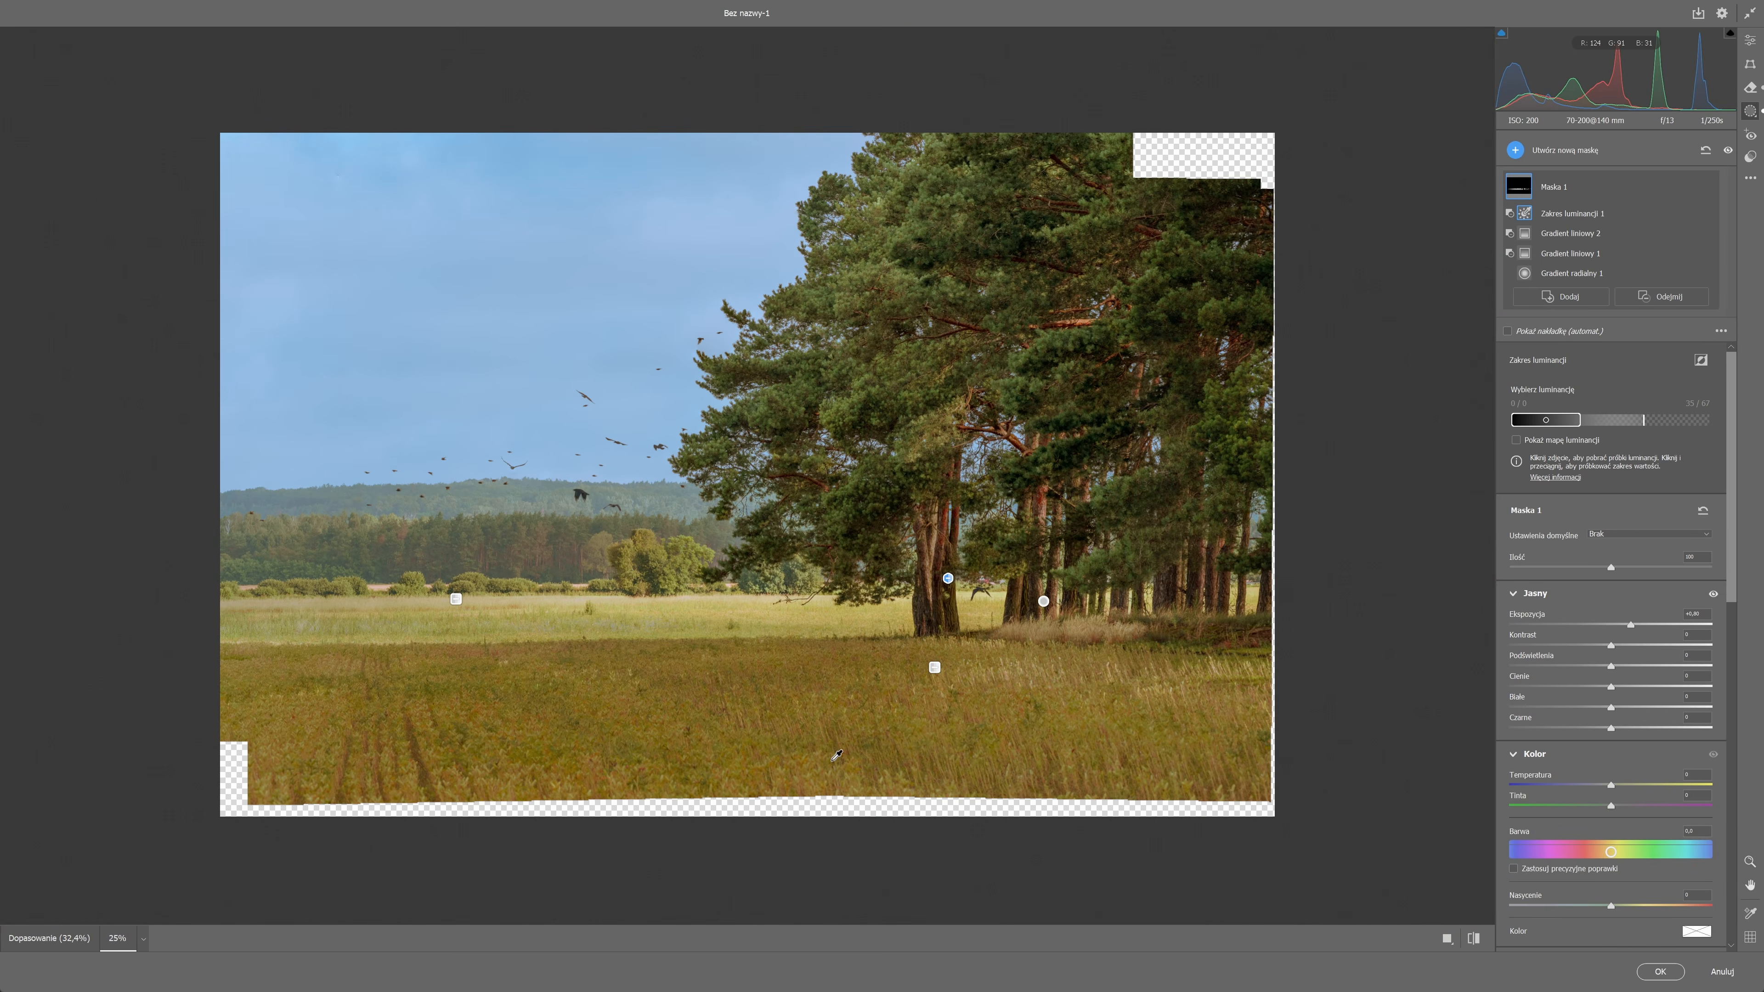
Create a second mask with an inverted, wide radial gradient around the meadow, lower its exposure and extend it upward.
{"action": "left_click", "coordinate": [1515, 151]}
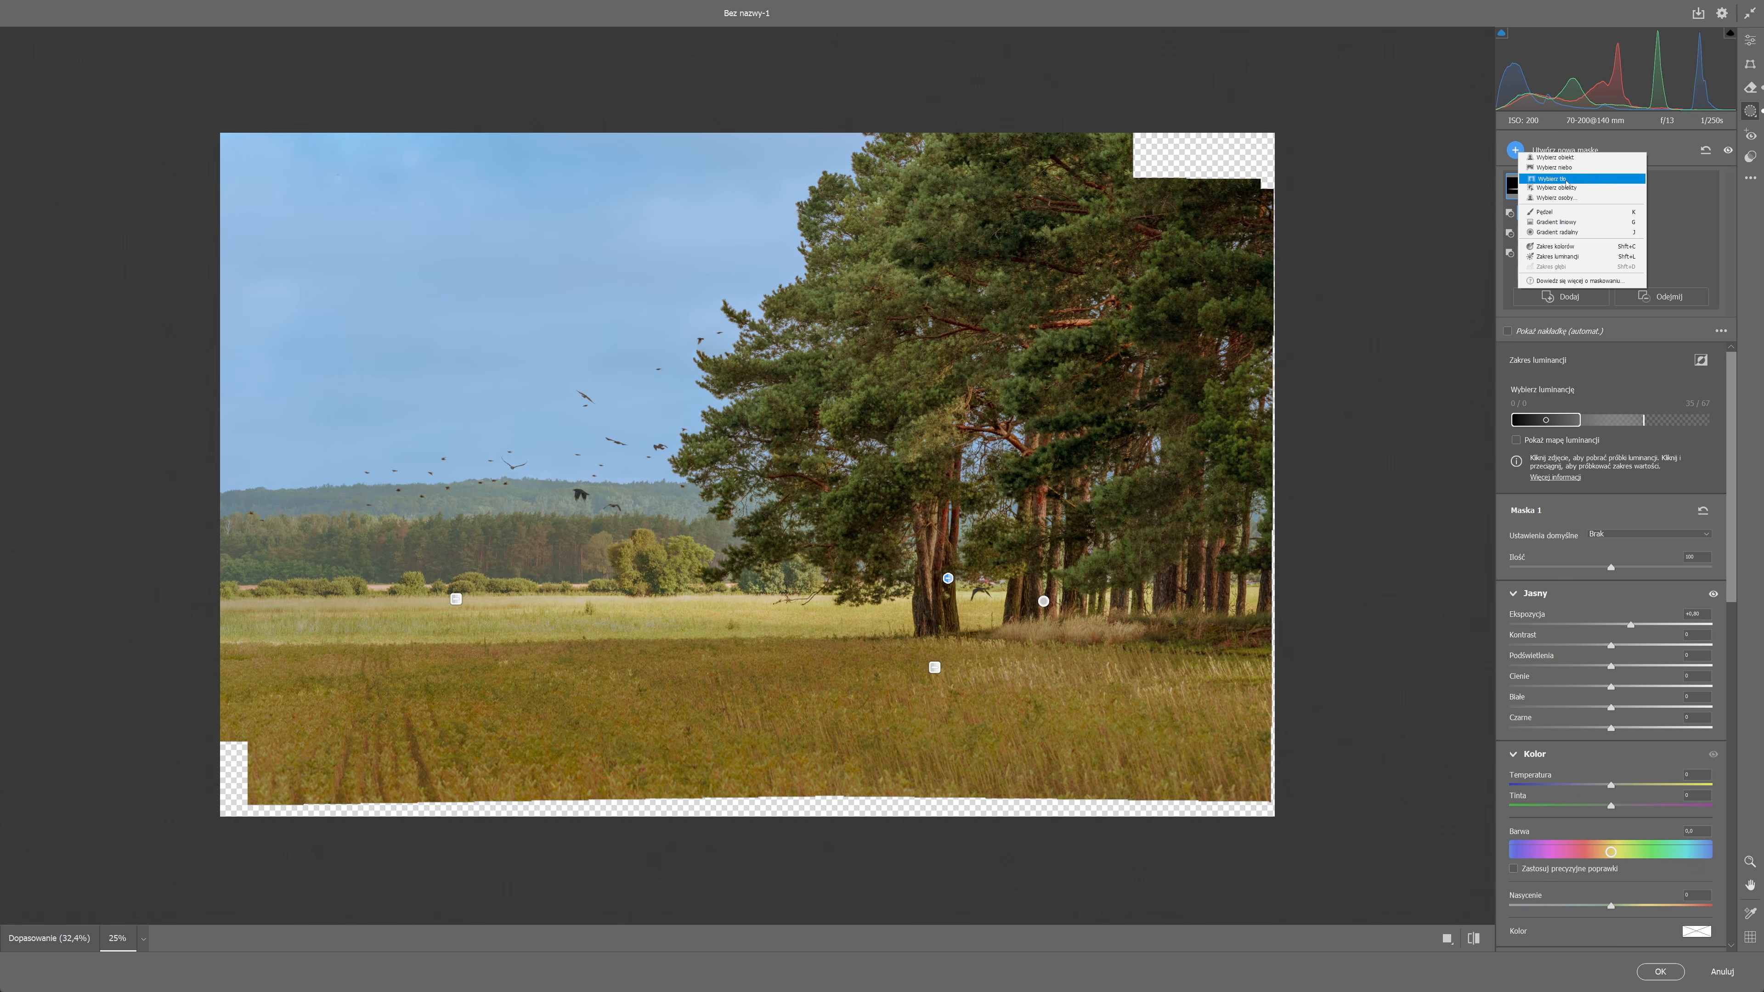
{"action": "left_click", "coordinate": [1585, 232]}
{"action": "left_click_drag", "start_coordinate": [774, 685], "coordinate": [1396, 819]}
{"action": "left_click_drag", "start_coordinate": [1050, 736], "coordinate": [1036, 656]}
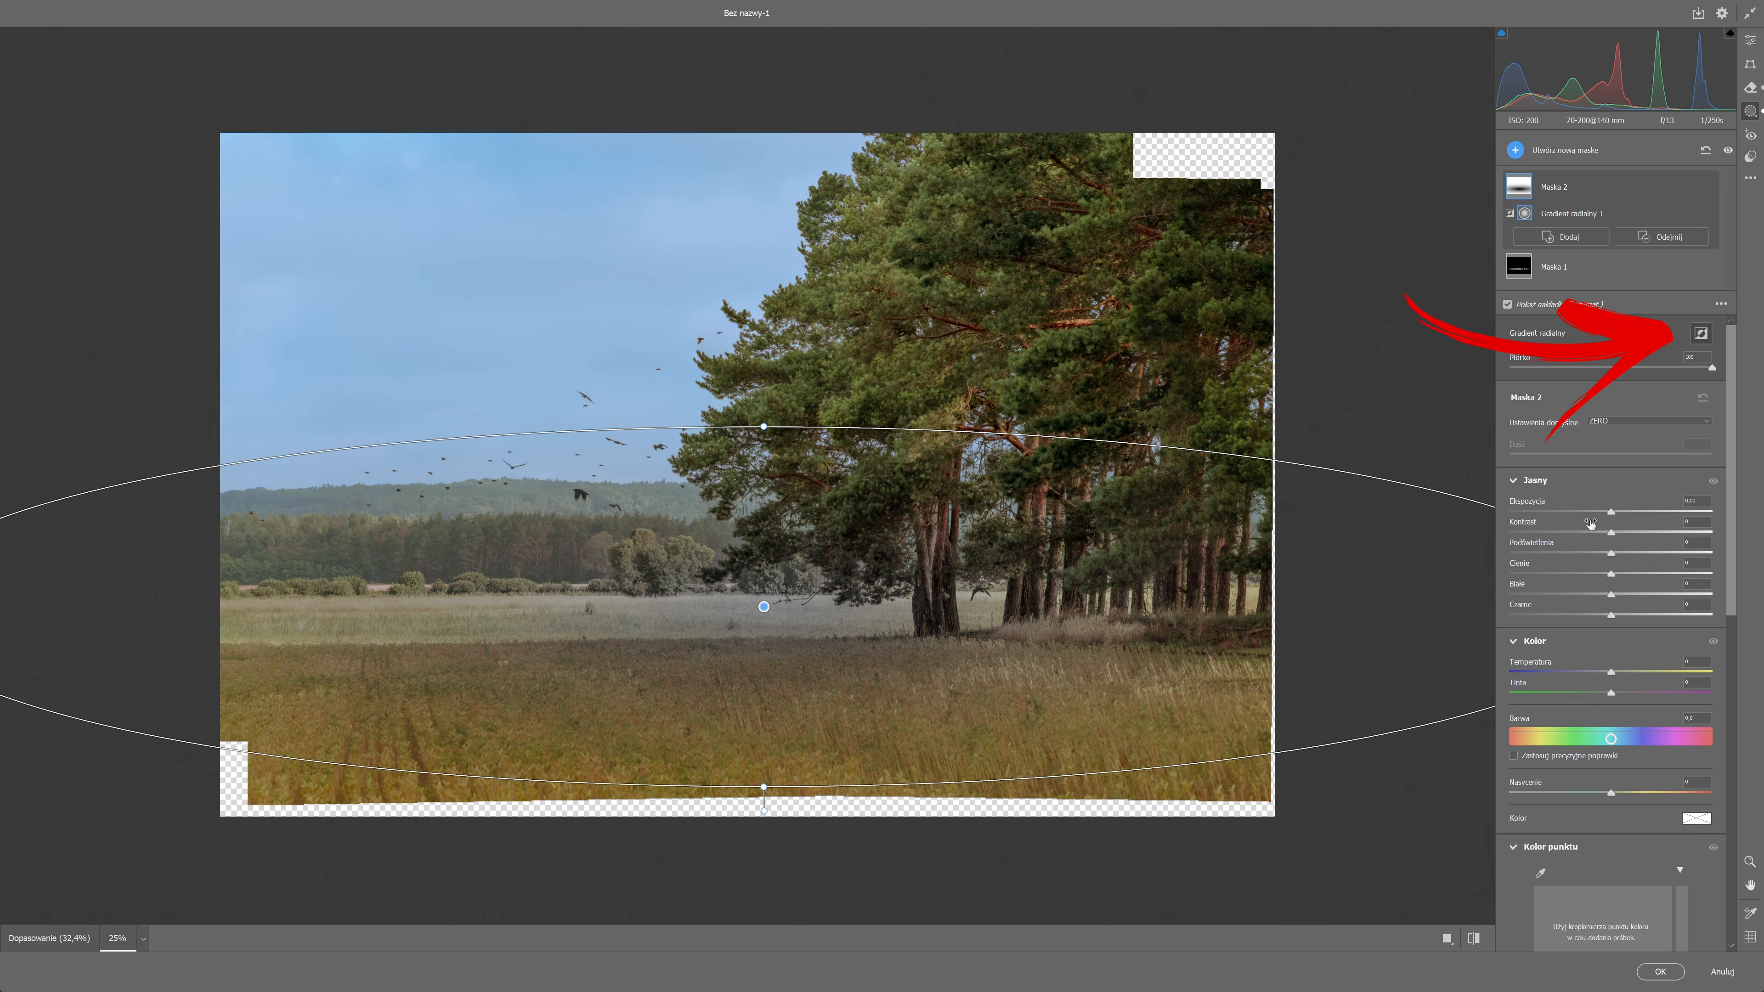
{"action": "left_click_drag", "start_coordinate": [1604, 512], "coordinate": [1573, 512]}
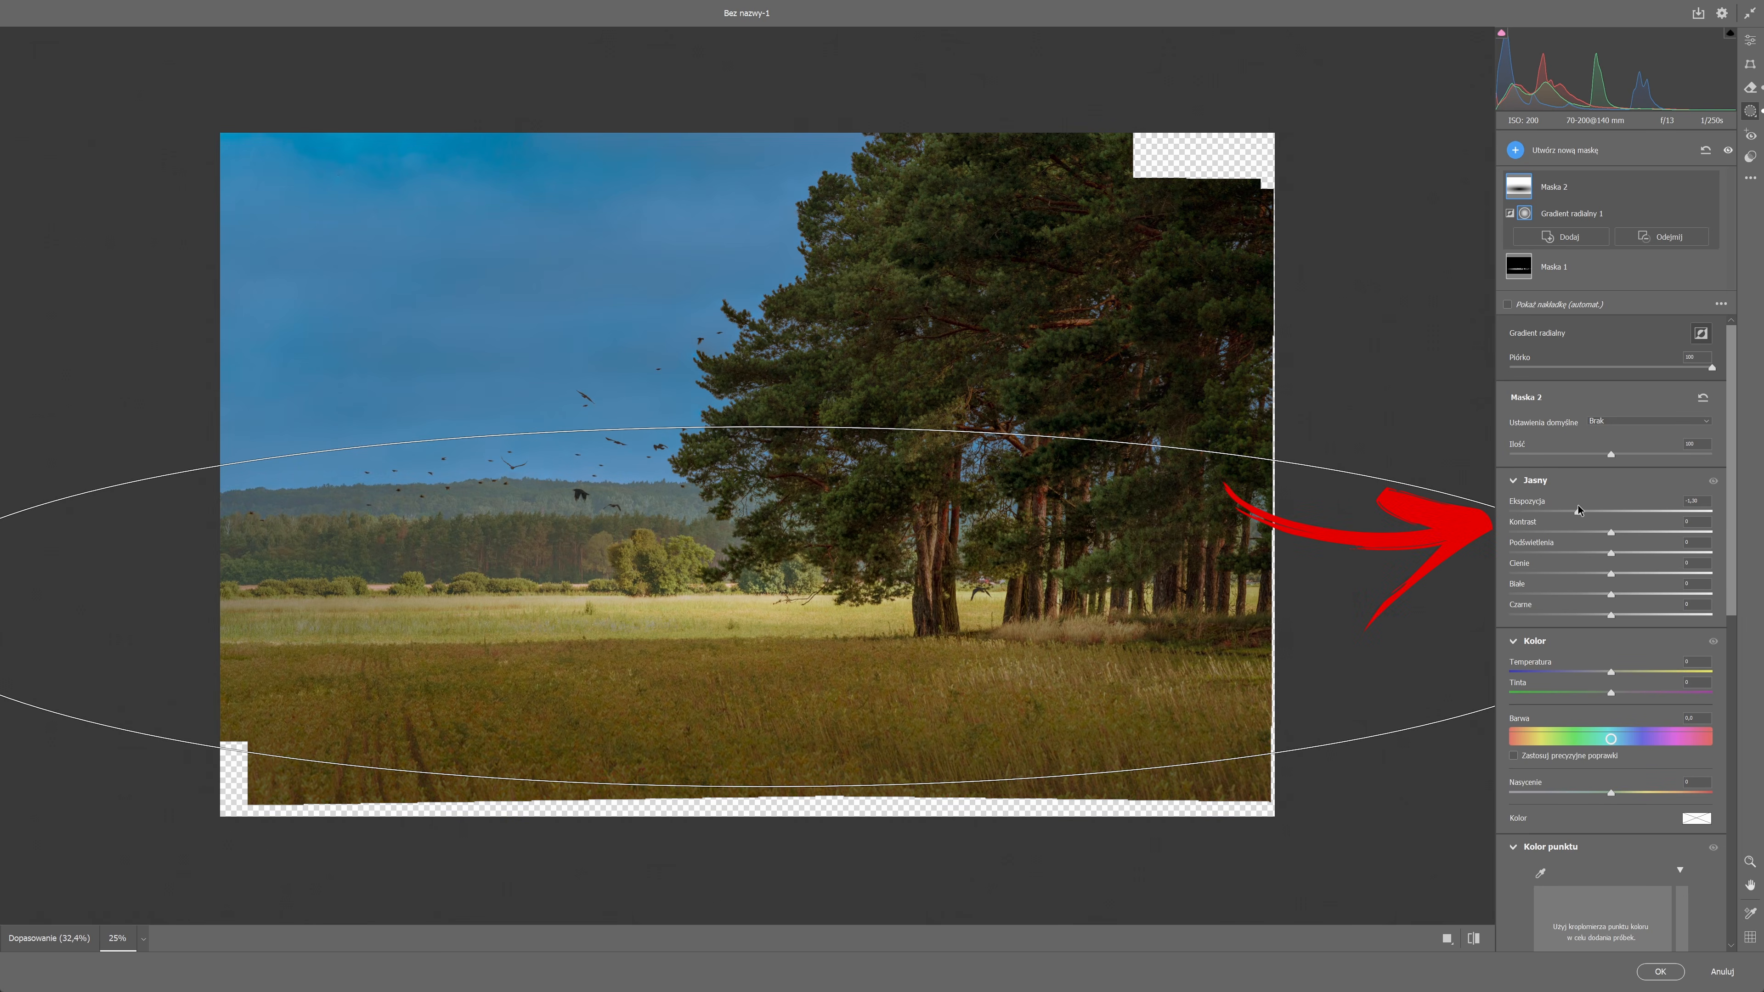
{"action": "left_click_drag", "start_coordinate": [764, 426], "coordinate": [798, 197]}
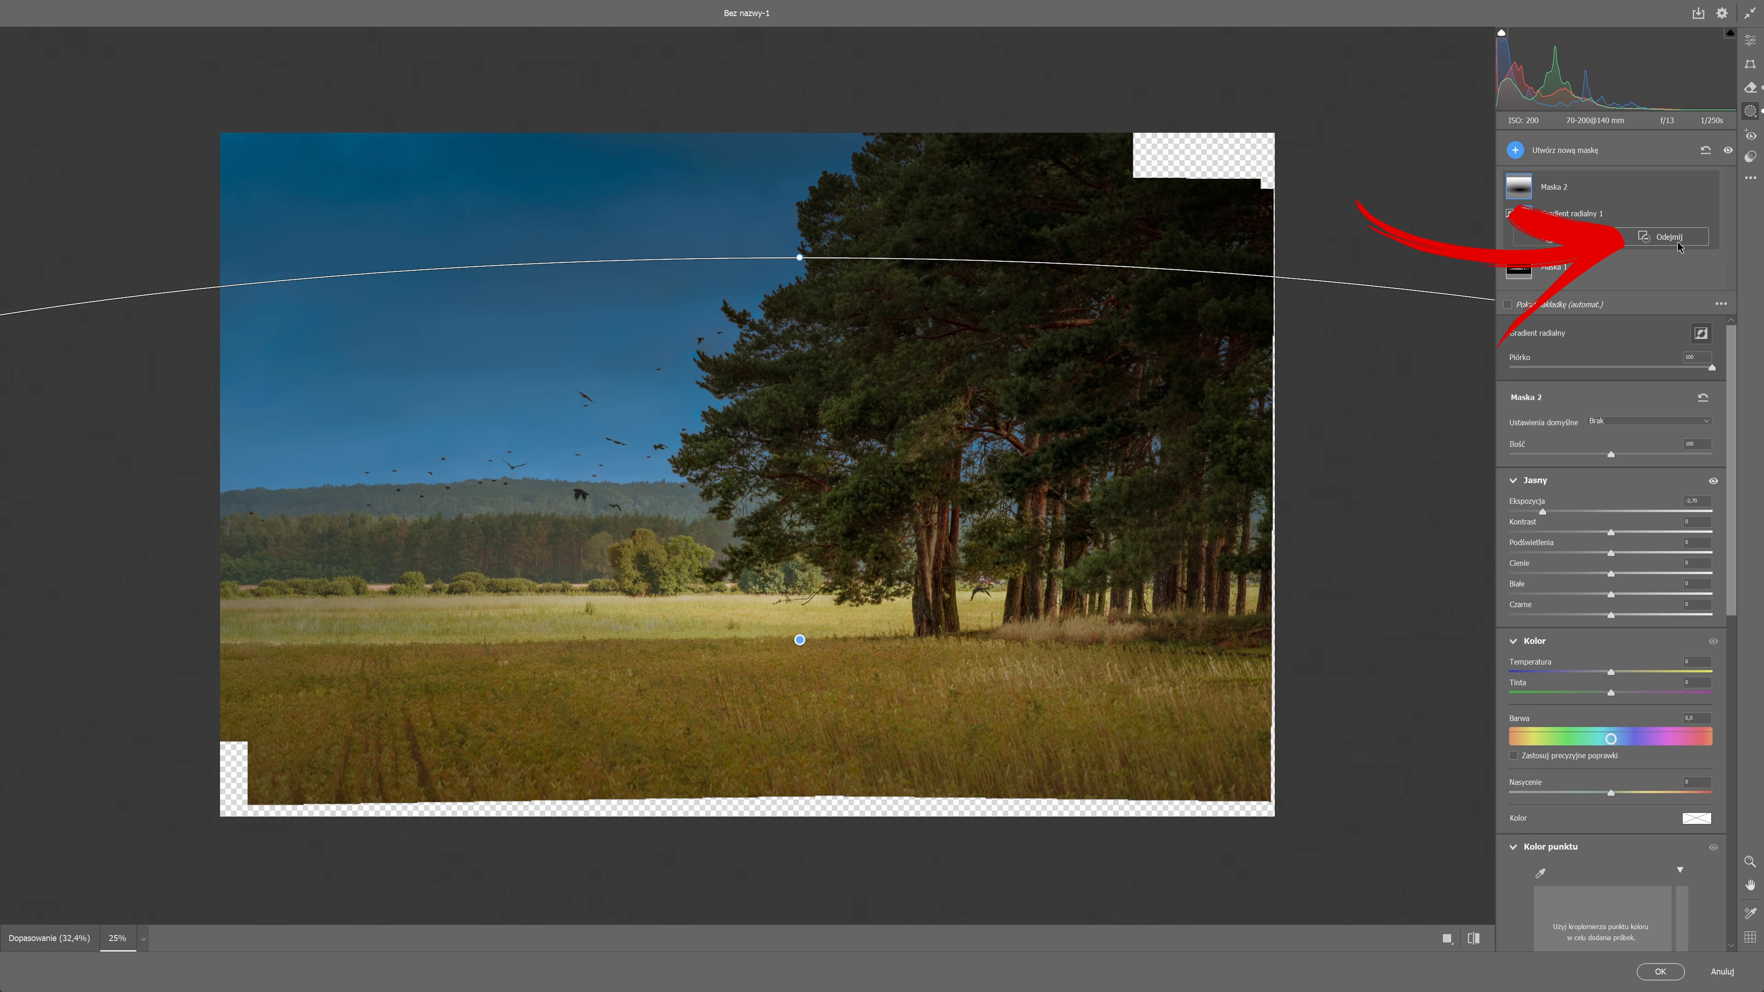
Subtract a linear gradient from Maska 2 to limit the darkening to the foreground, and move its radial gradient slightly downward.
{"action": "left_click", "coordinate": [1677, 242]}
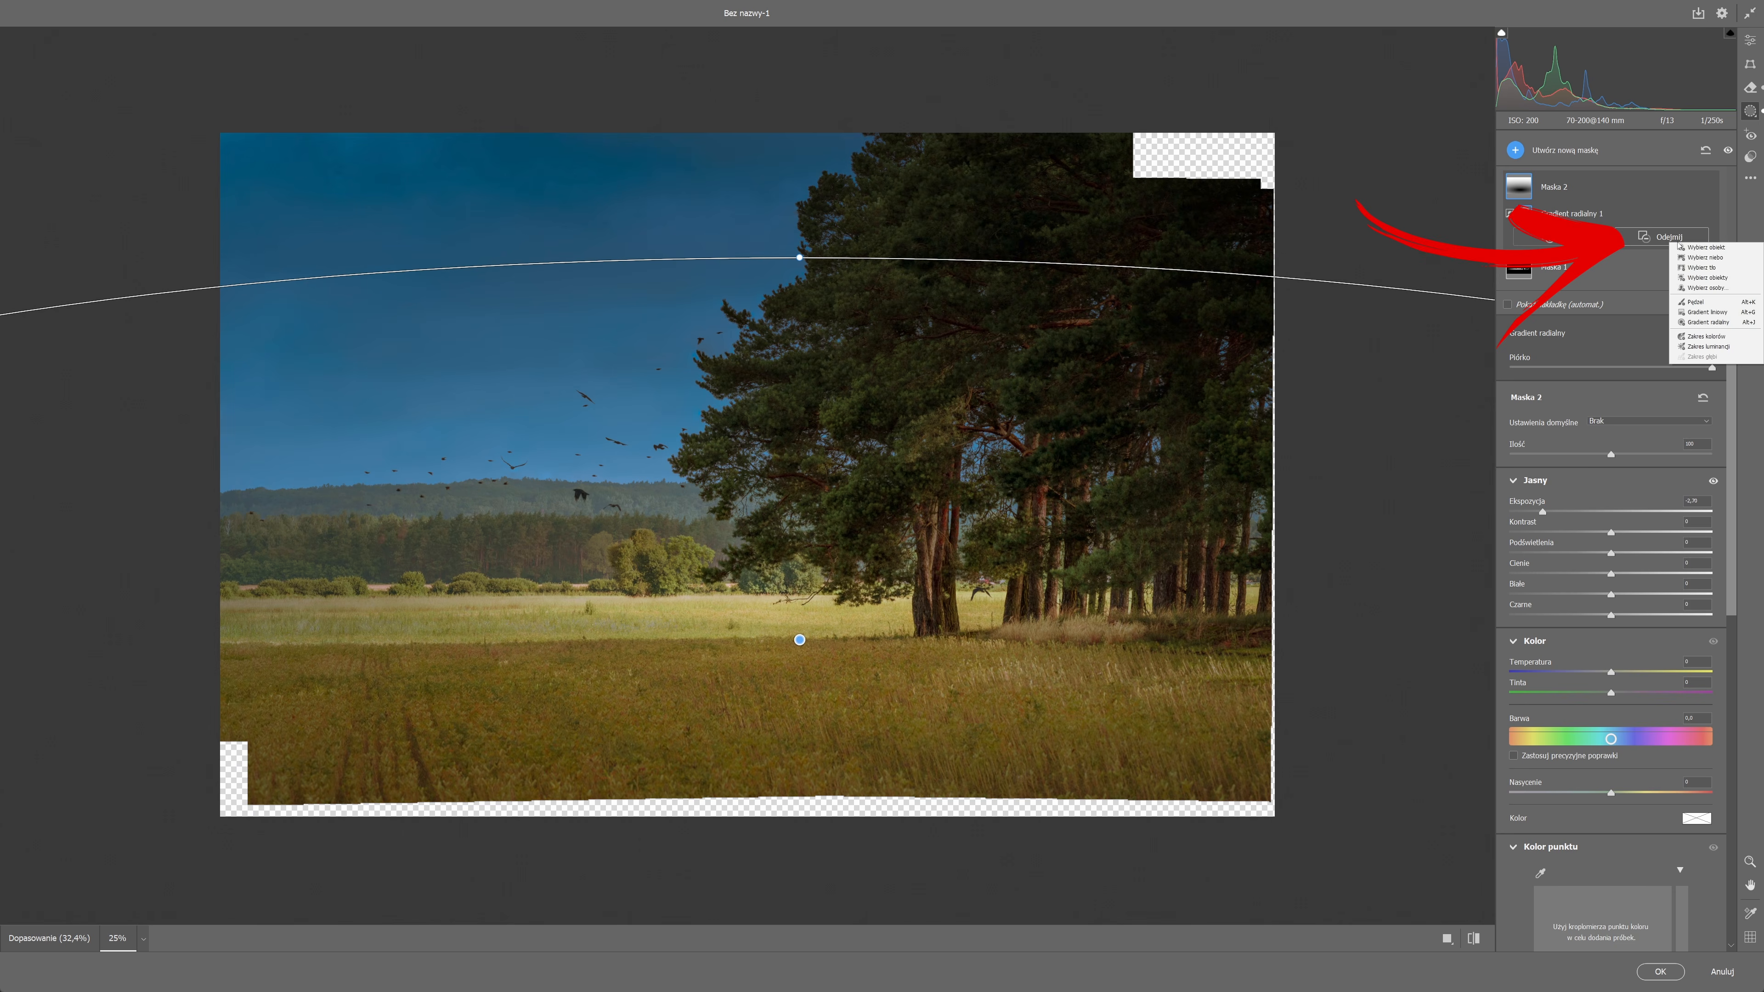
{"action": "left_click", "coordinate": [1712, 315]}
{"action": "left_click_drag", "start_coordinate": [842, 629], "coordinate": [844, 709]}
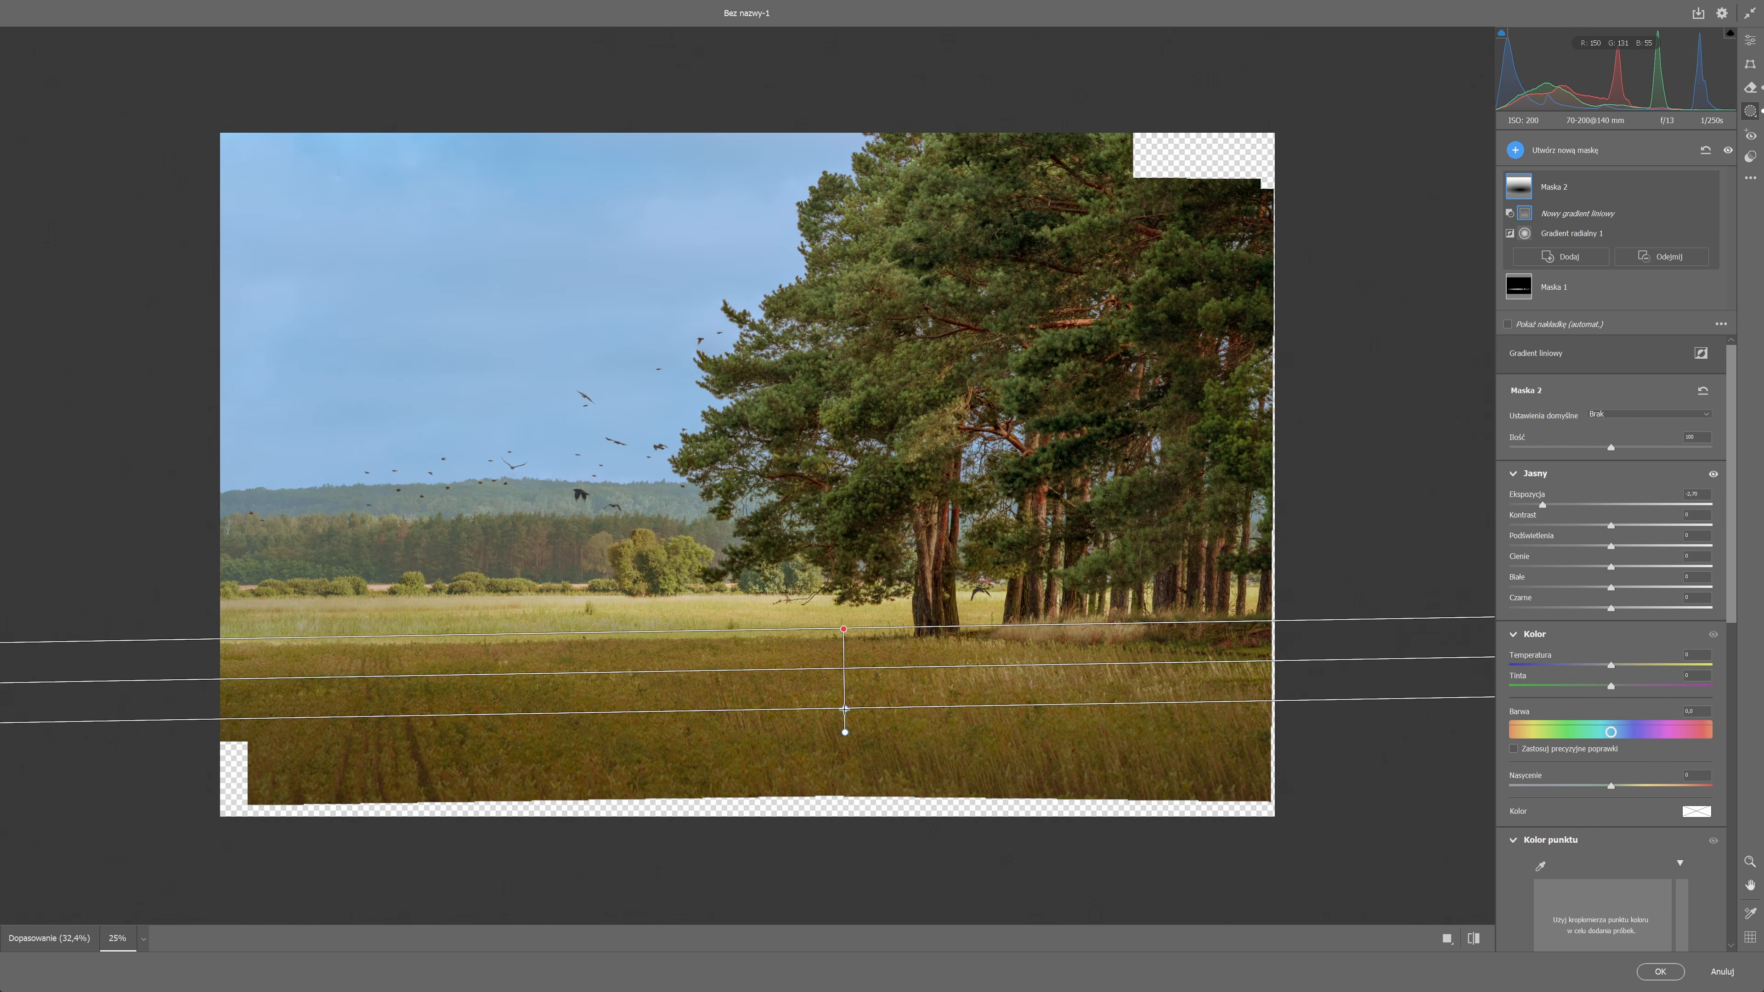
{"action": "left_click", "coordinate": [801, 686]}
Create a third mask with a wide, flat radial gradient over the meadow before the trees and raise its exposure slightly.
{"action": "left_click", "coordinate": [1514, 150]}
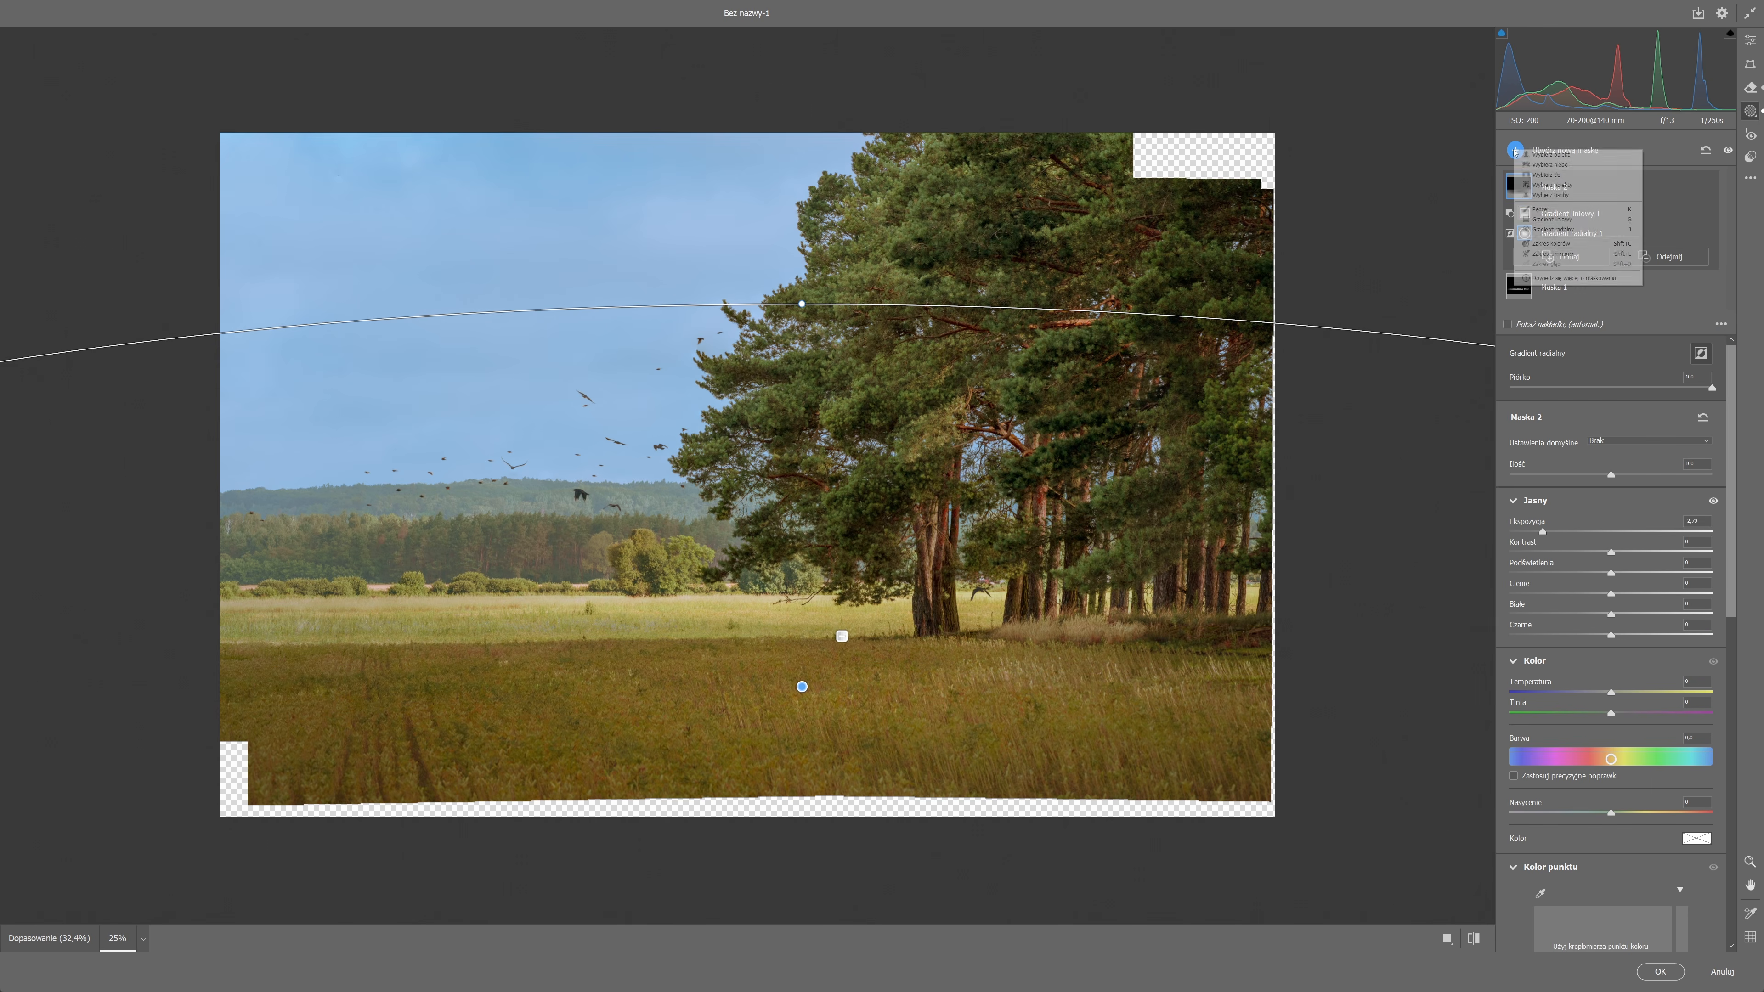
{"action": "left_click", "coordinate": [1555, 229]}
{"action": "left_click_drag", "start_coordinate": [927, 671], "coordinate": [1094, 651]}
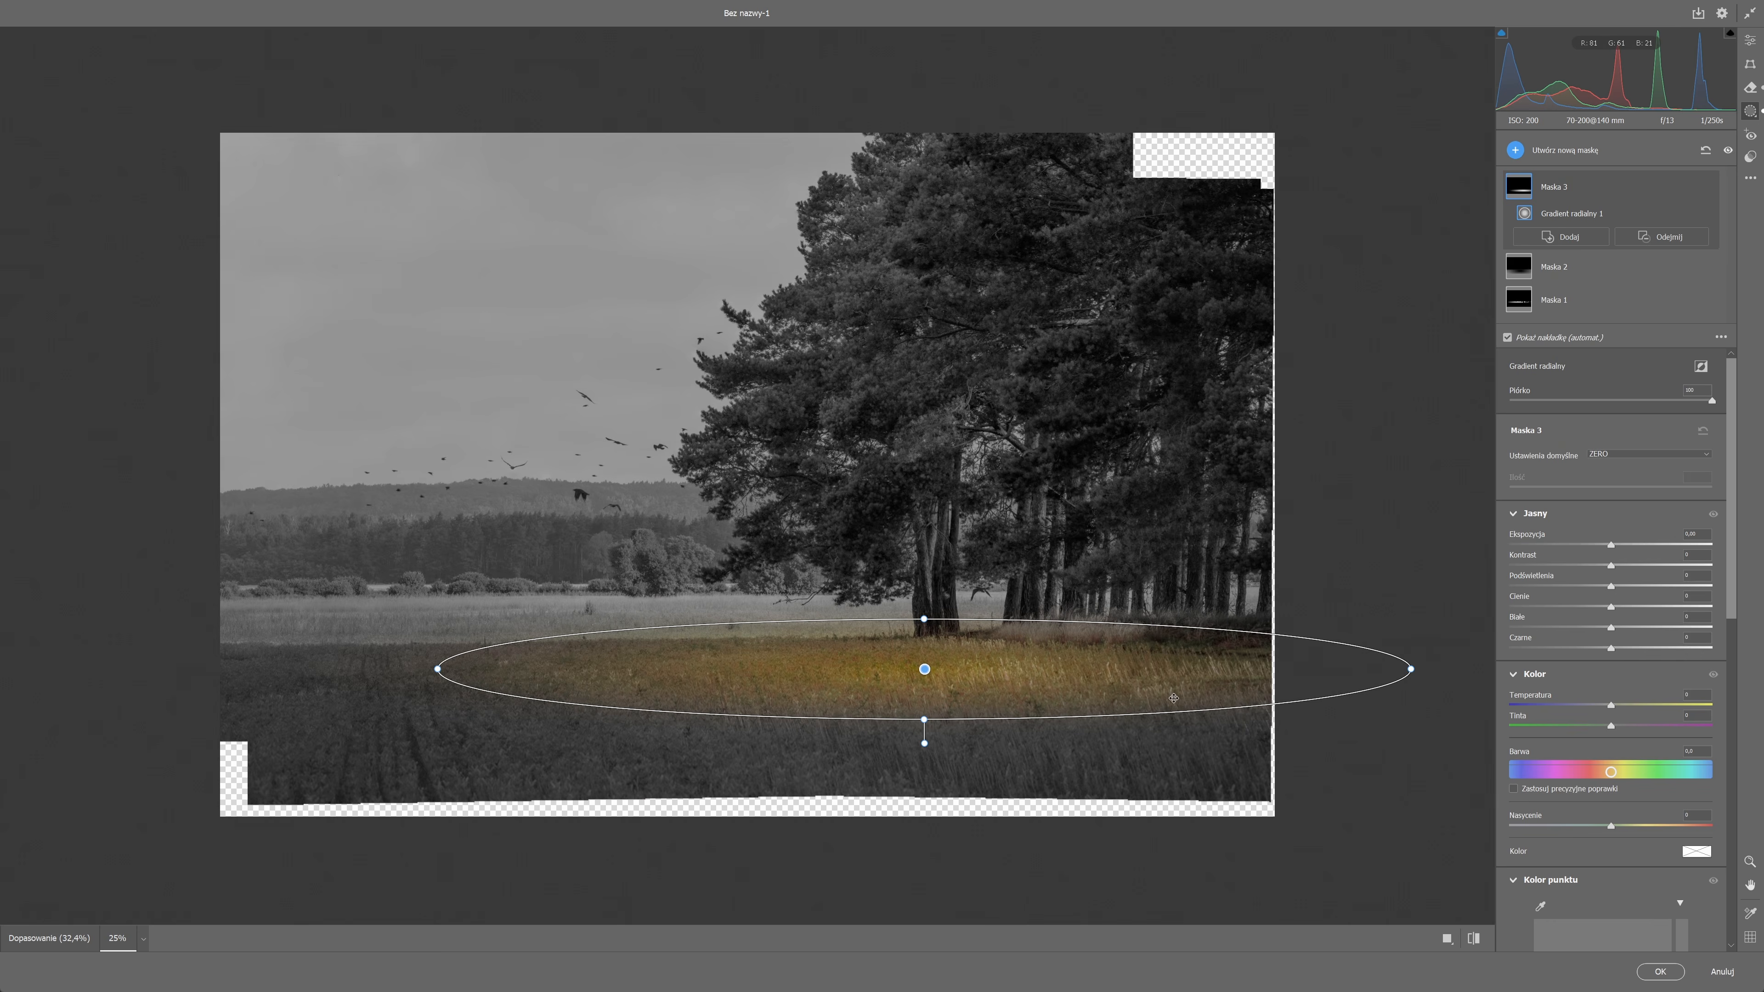
{"action": "key", "text": "ctrl+plus"}
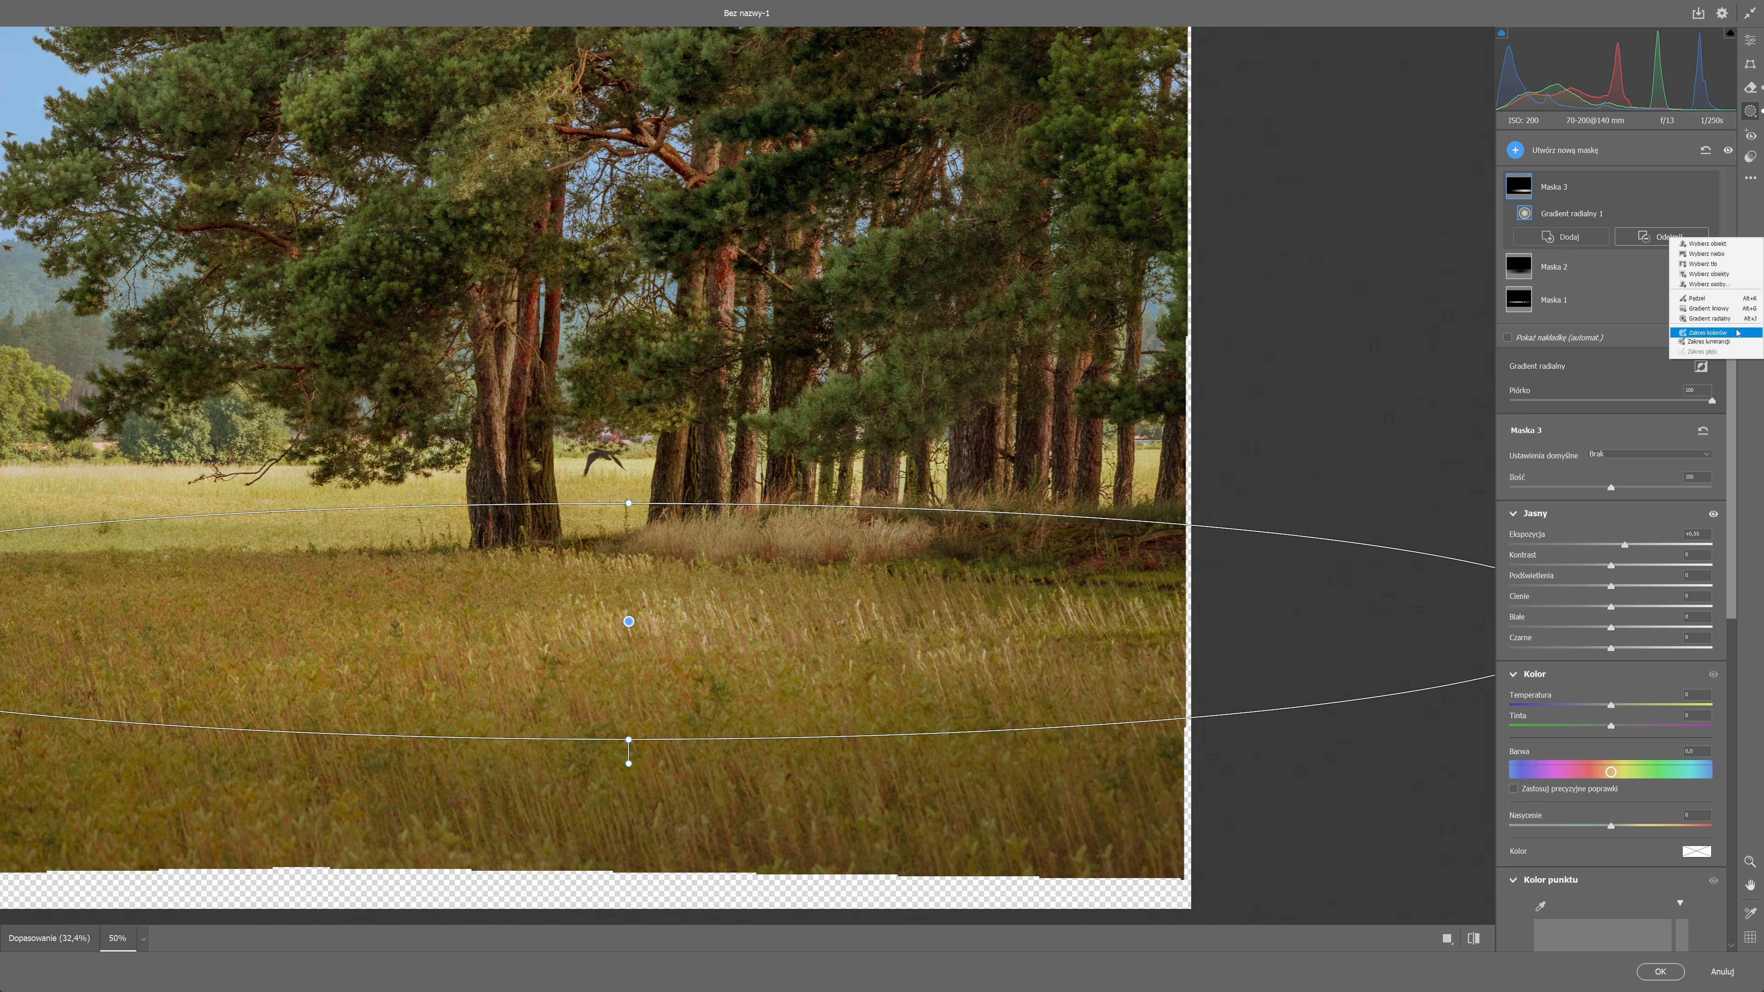
Subtract a colour range sampled on the foreground grass from Maska 3 and lower the range's refine amount.
{"action": "left_click", "coordinate": [1694, 326]}
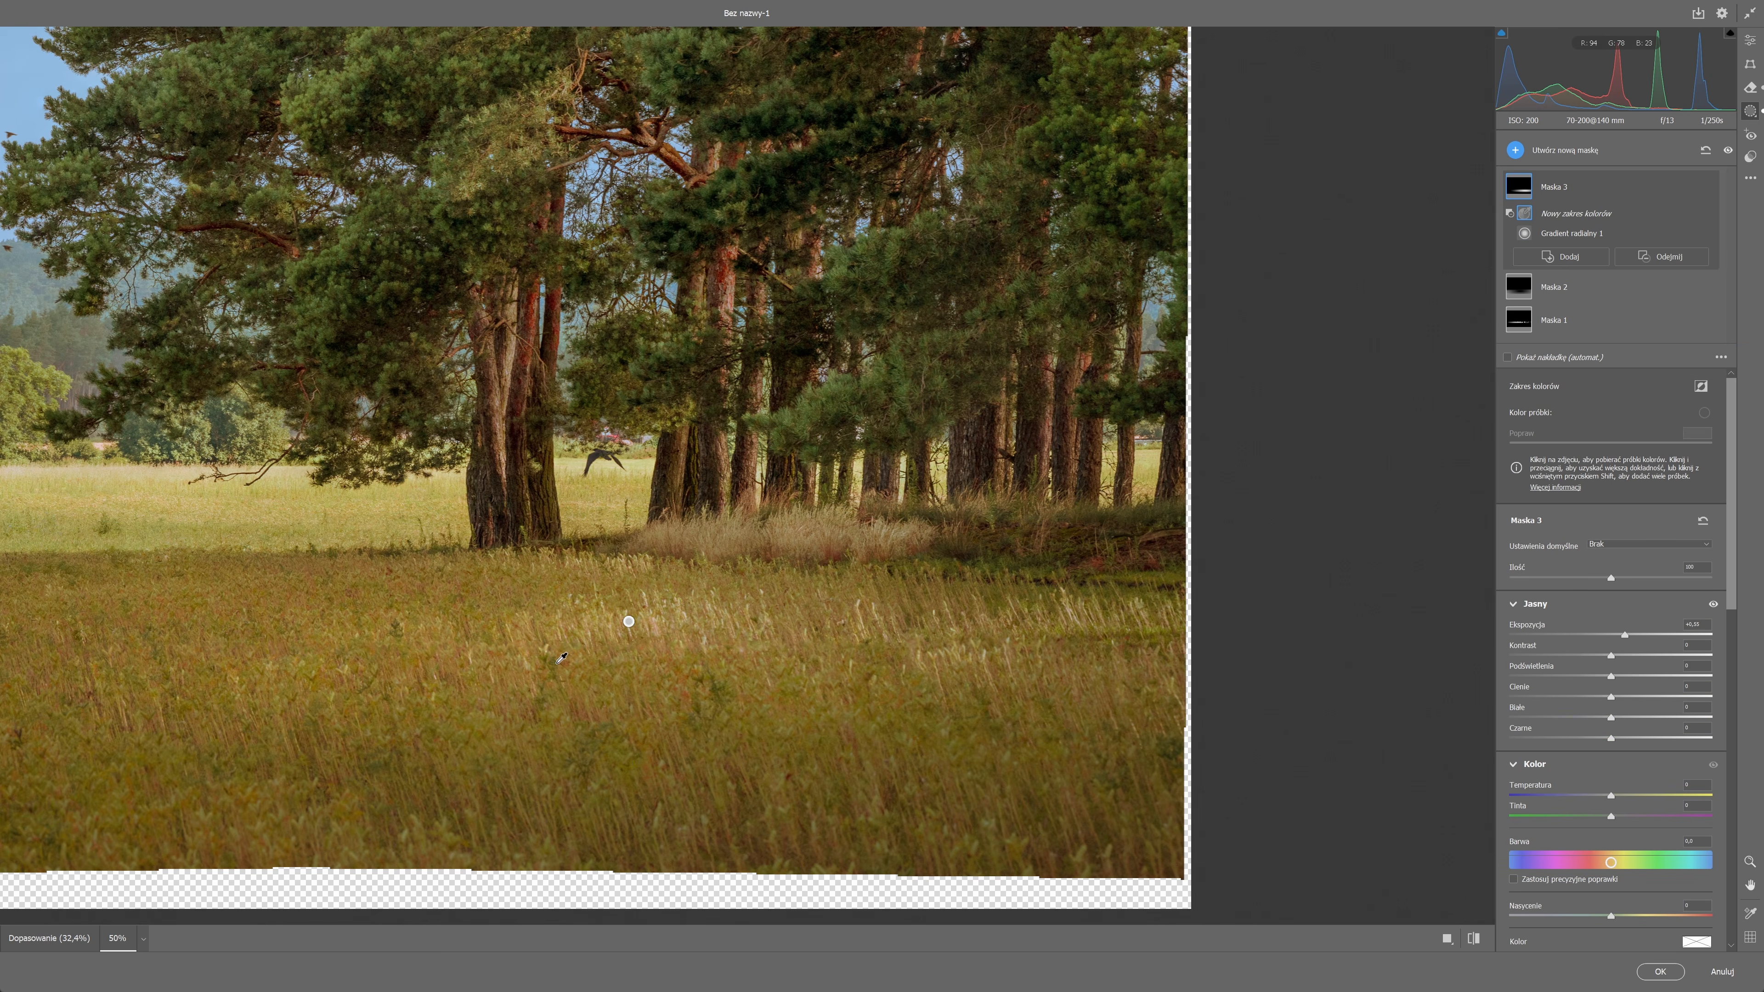
{"action": "left_click", "coordinate": [1072, 681]}
{"action": "left_click_drag", "start_coordinate": [1616, 448], "coordinate": [1662, 450]}
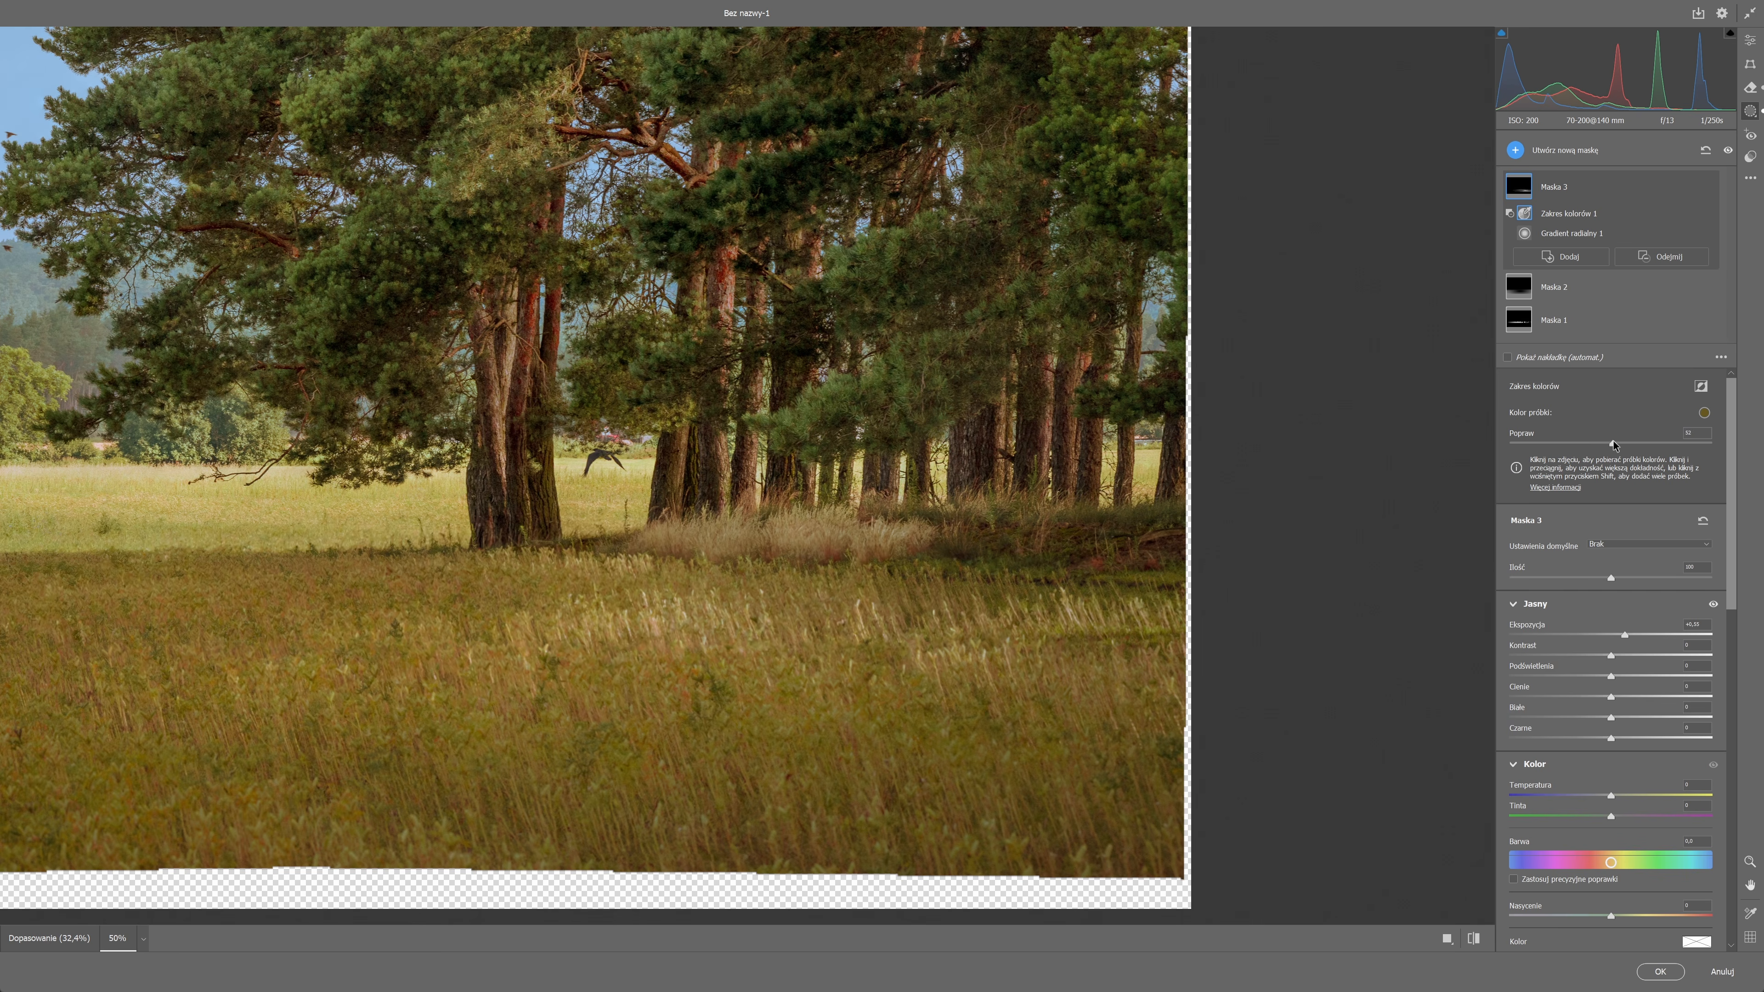
{"action": "left_click_drag", "start_coordinate": [515, 671], "coordinate": [880, 609]}
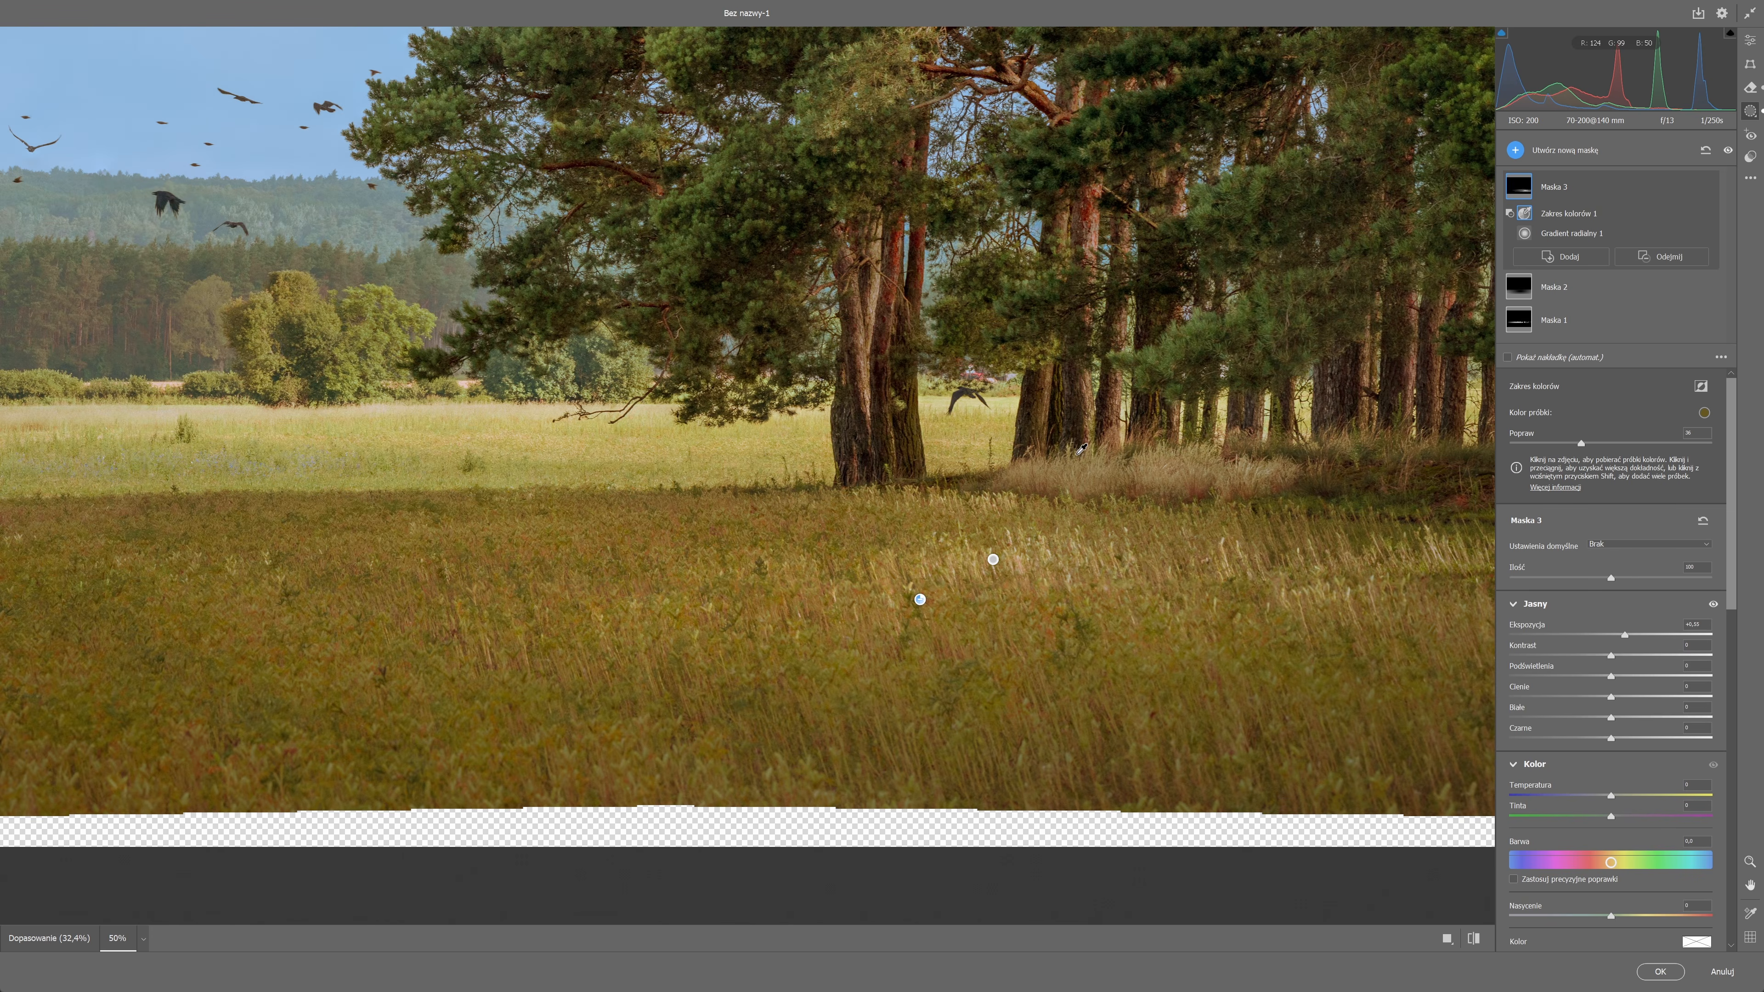
Create a fourth mask with a radial gradient on the pale grass at the tree bases and slightly raise its exposure, temperature and tint.
{"action": "left_click", "coordinate": [1517, 148]}
{"action": "left_click", "coordinate": [1555, 228]}
{"action": "left_click_drag", "start_coordinate": [1093, 476], "coordinate": [1395, 554]}
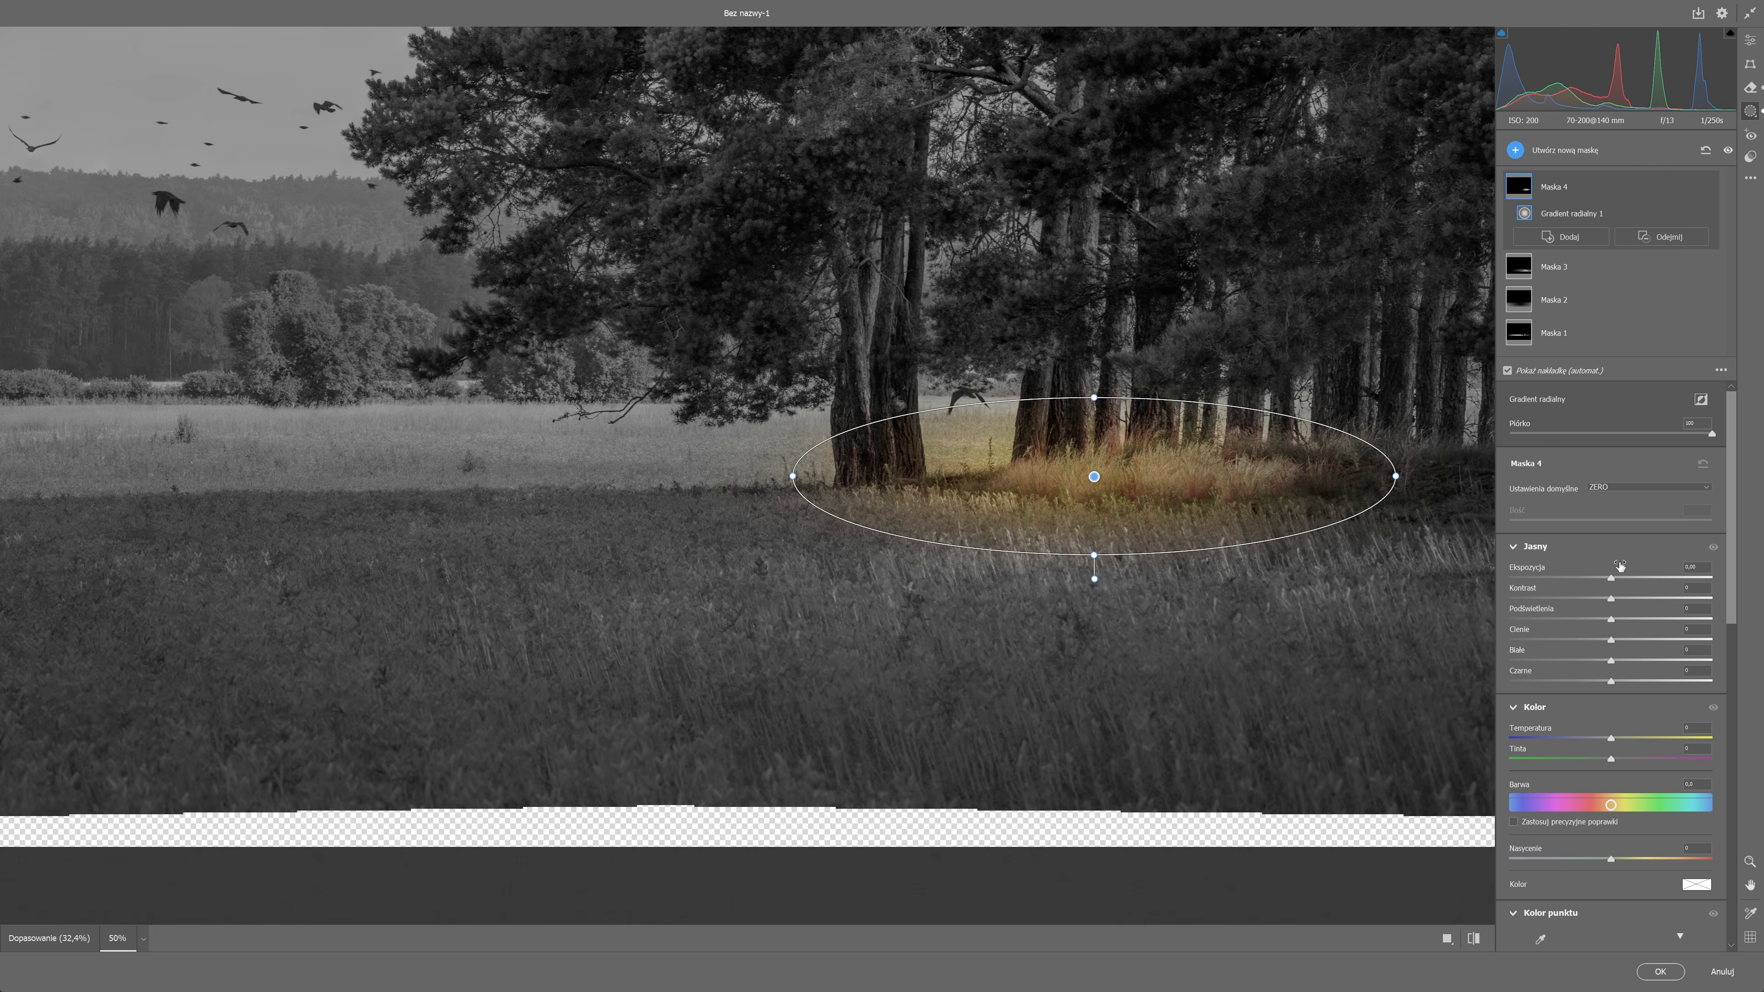
{"action": "left_click", "coordinate": [1623, 578]}
{"action": "left_click", "coordinate": [1622, 737]}
Subtract brush strokes from Maska 4 over the tree trunks inside the radial gradient.
{"action": "left_click", "coordinate": [1660, 236]}
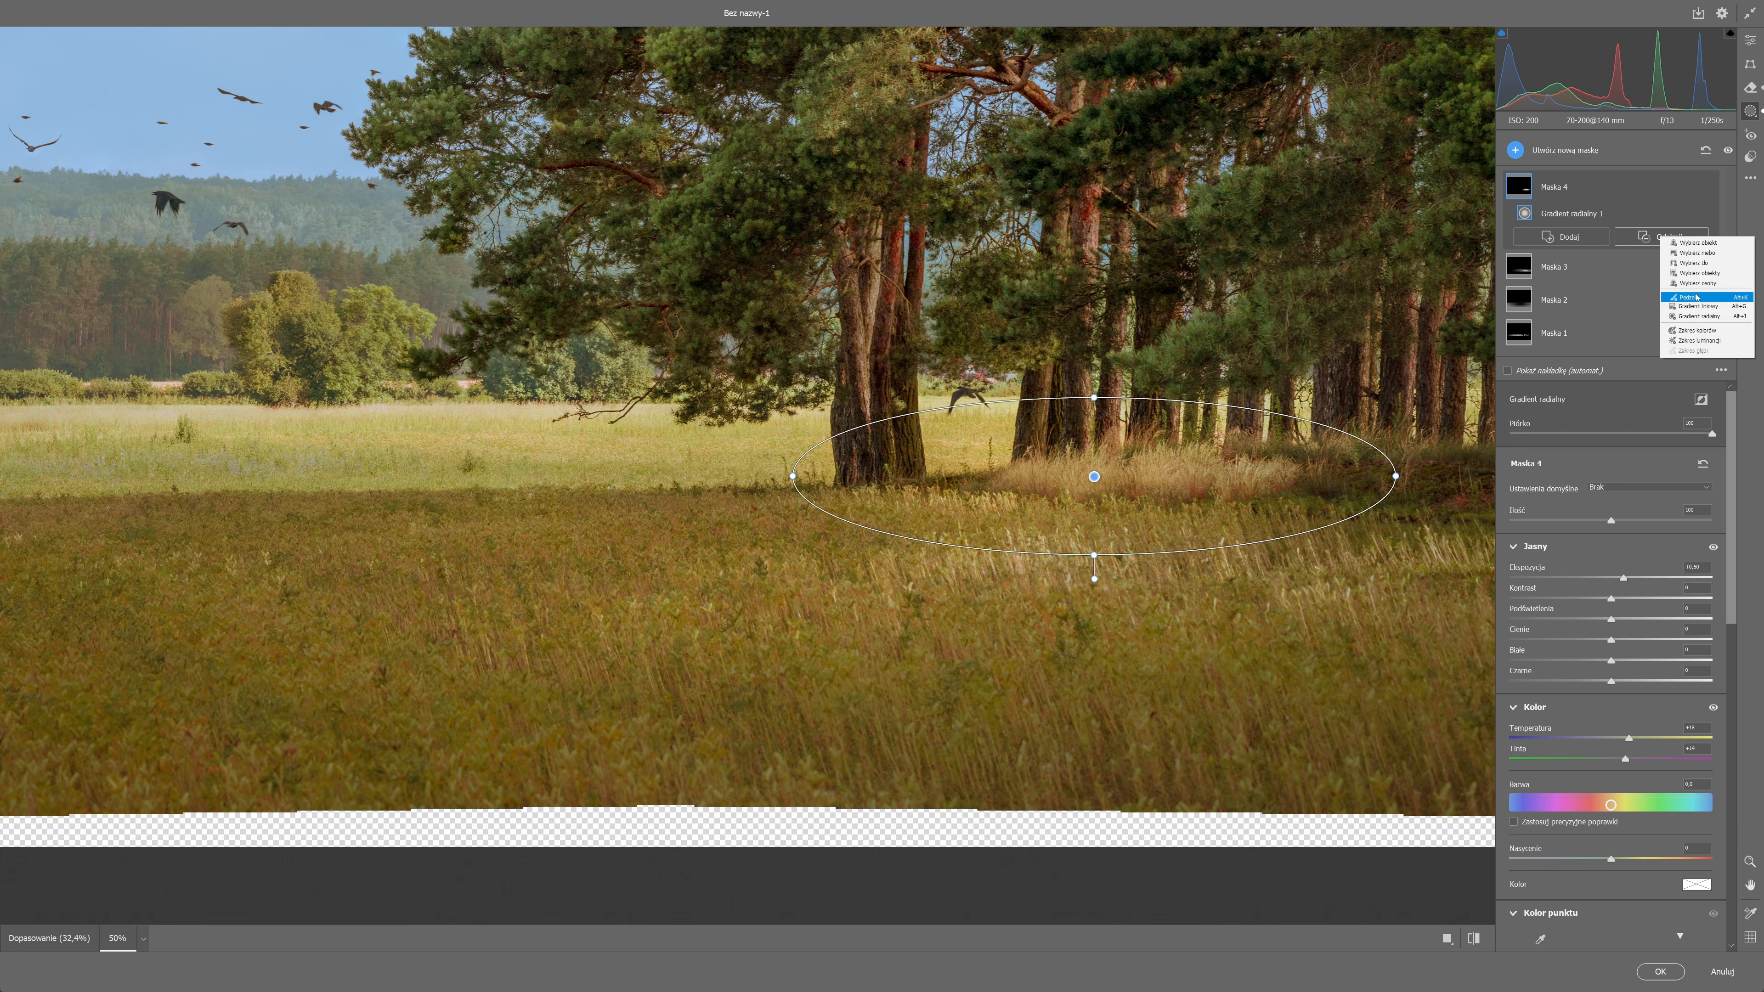
{"action": "left_click", "coordinate": [1694, 285]}
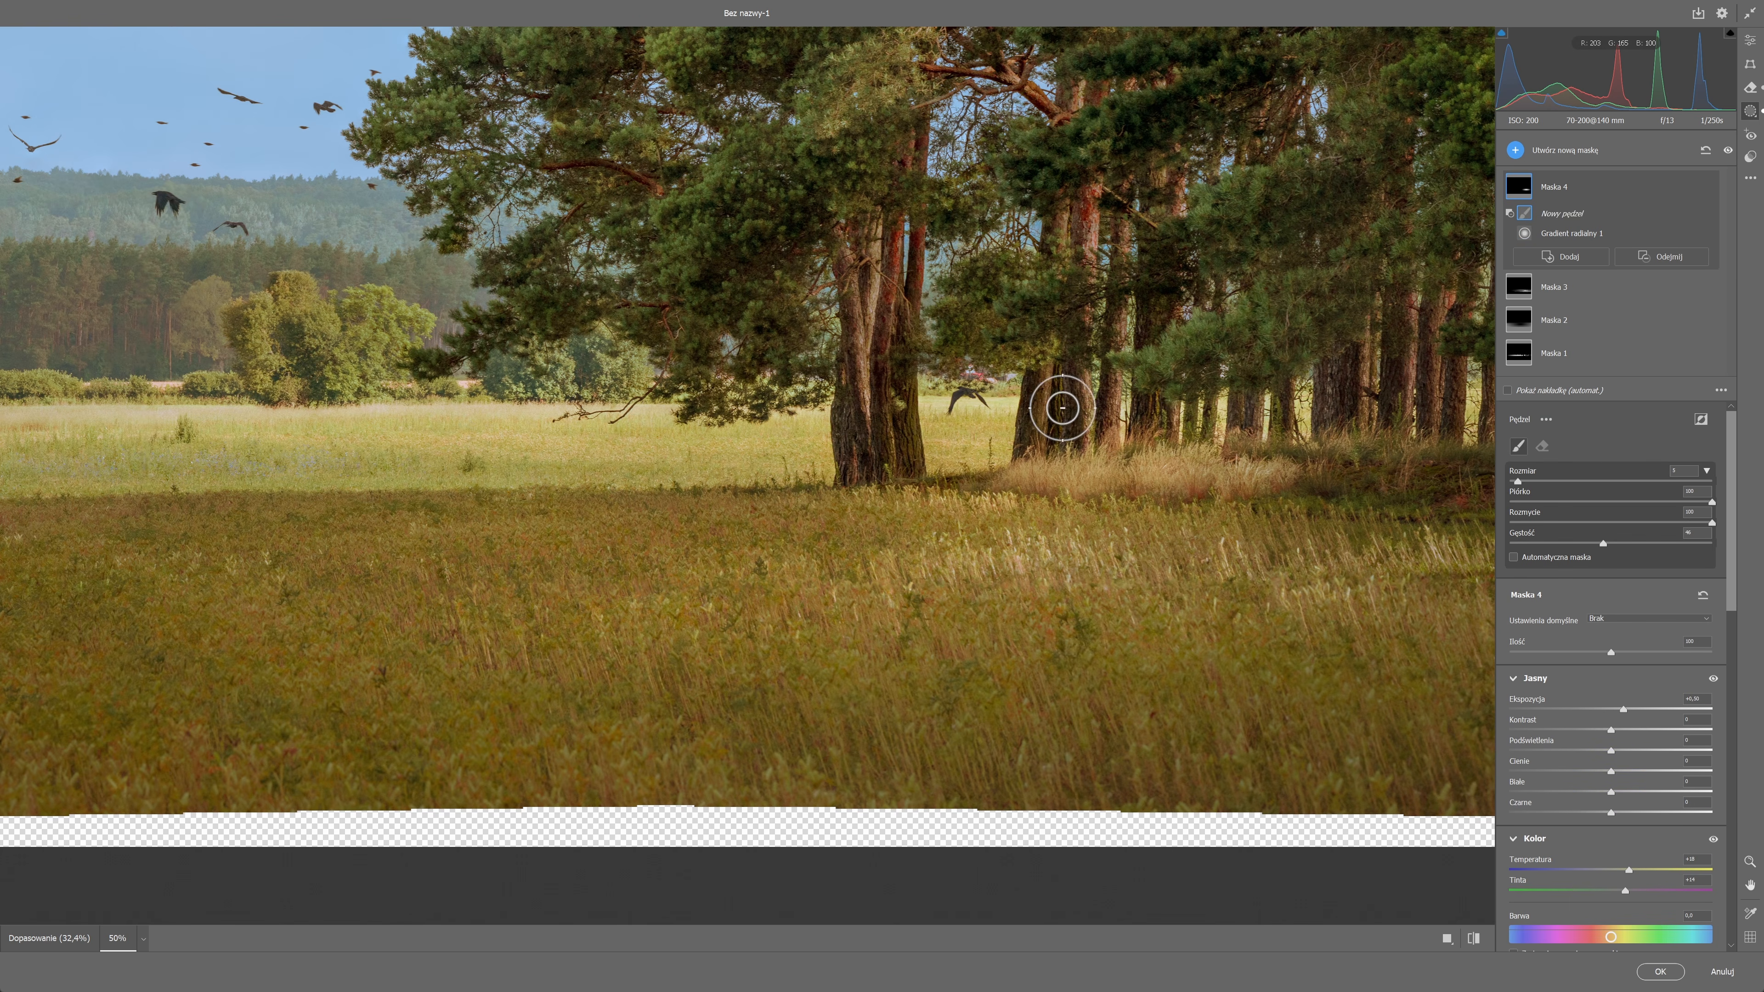
{"action": "mouse_move", "coordinate": [1378, 476]}
{"action": "left_mouse_down"}
{"action": "mouse_move", "coordinate": [1153, 535]}
{"action": "mouse_move", "coordinate": [685, 488]}
{"action": "left_mouse_up"}
{"action": "scroll", "coordinate": [1144, 393], "scroll_direction": "down", "scroll_amount": 2}
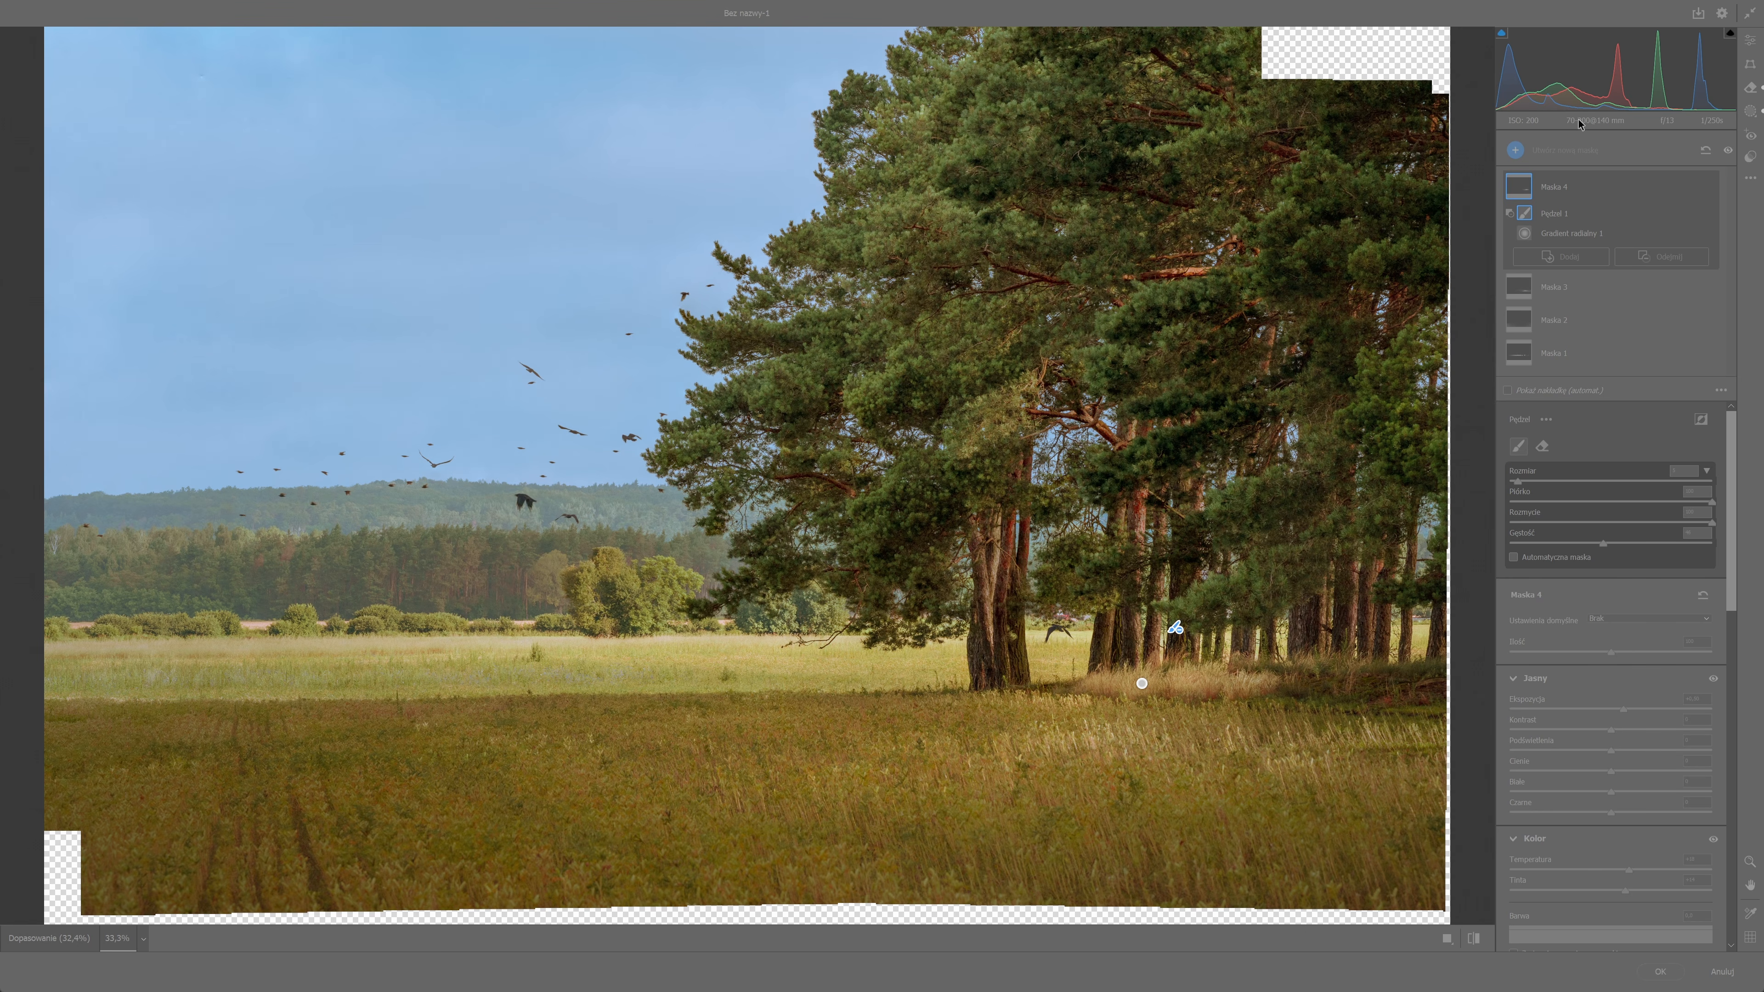
{"action": "left_click", "coordinate": [1632, 143]}
{"action": "left_click", "coordinate": [1584, 144]}
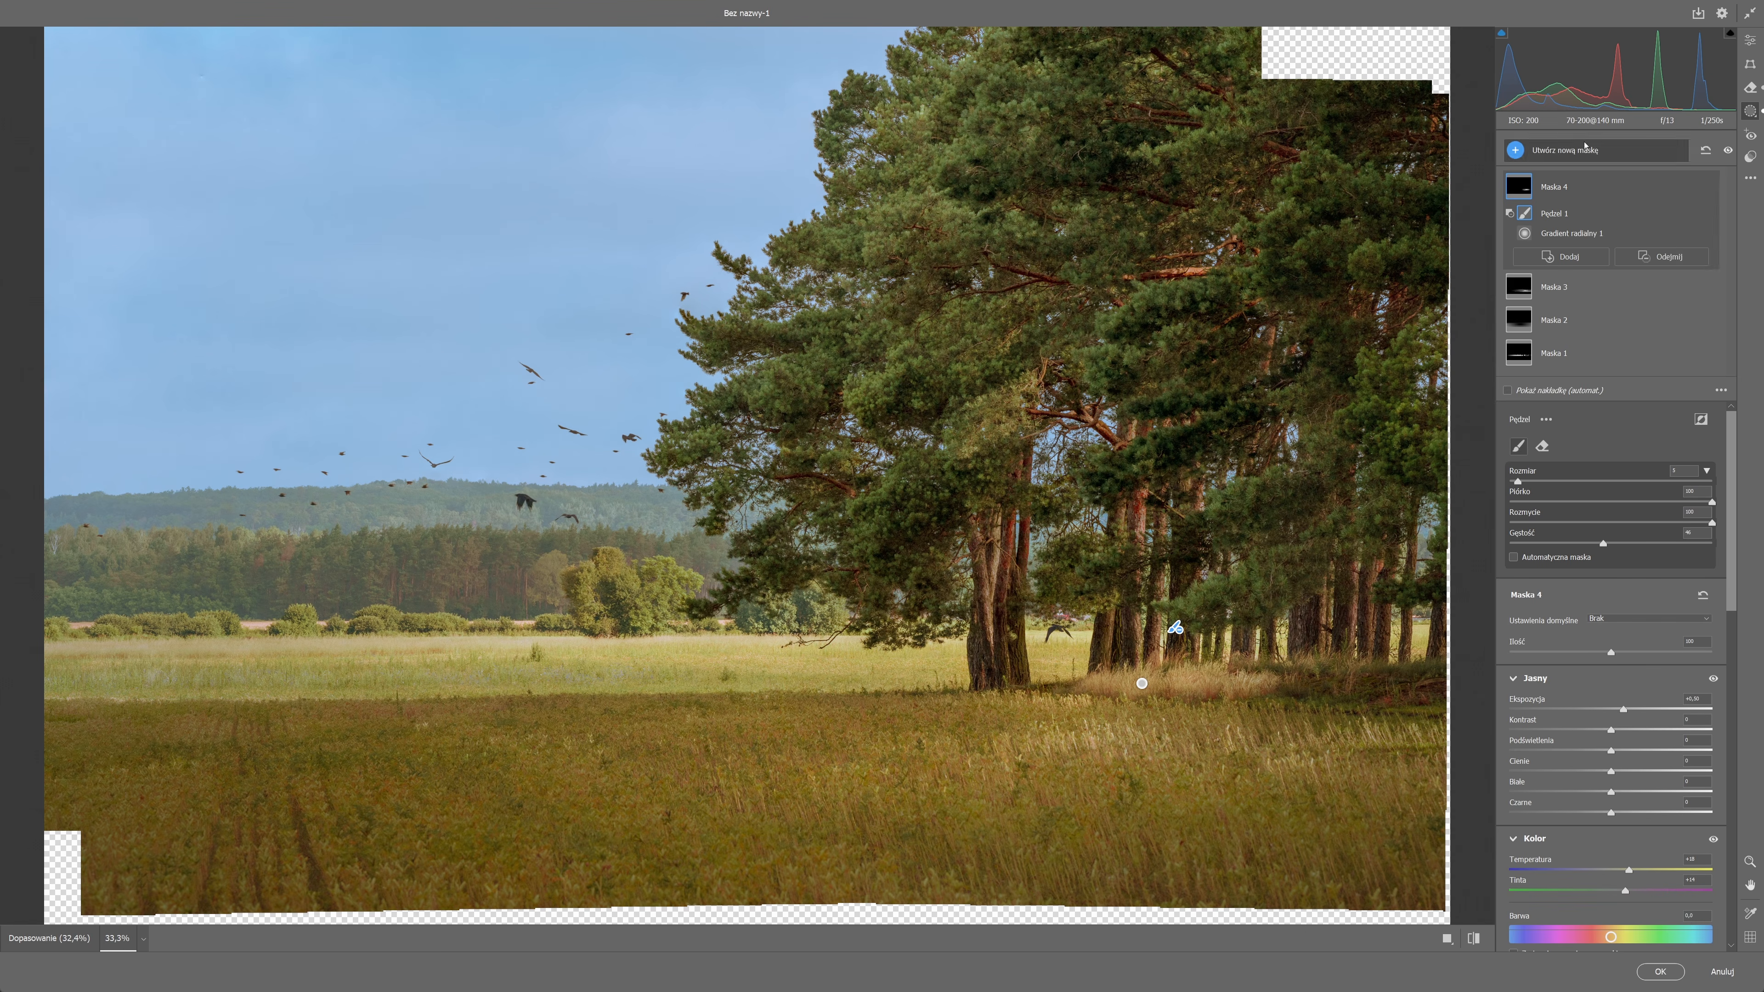
Create a fifth mask with a large radial gradient around the middle of the scene and raise its exposure slightly.
{"action": "left_click", "coordinate": [1525, 152]}
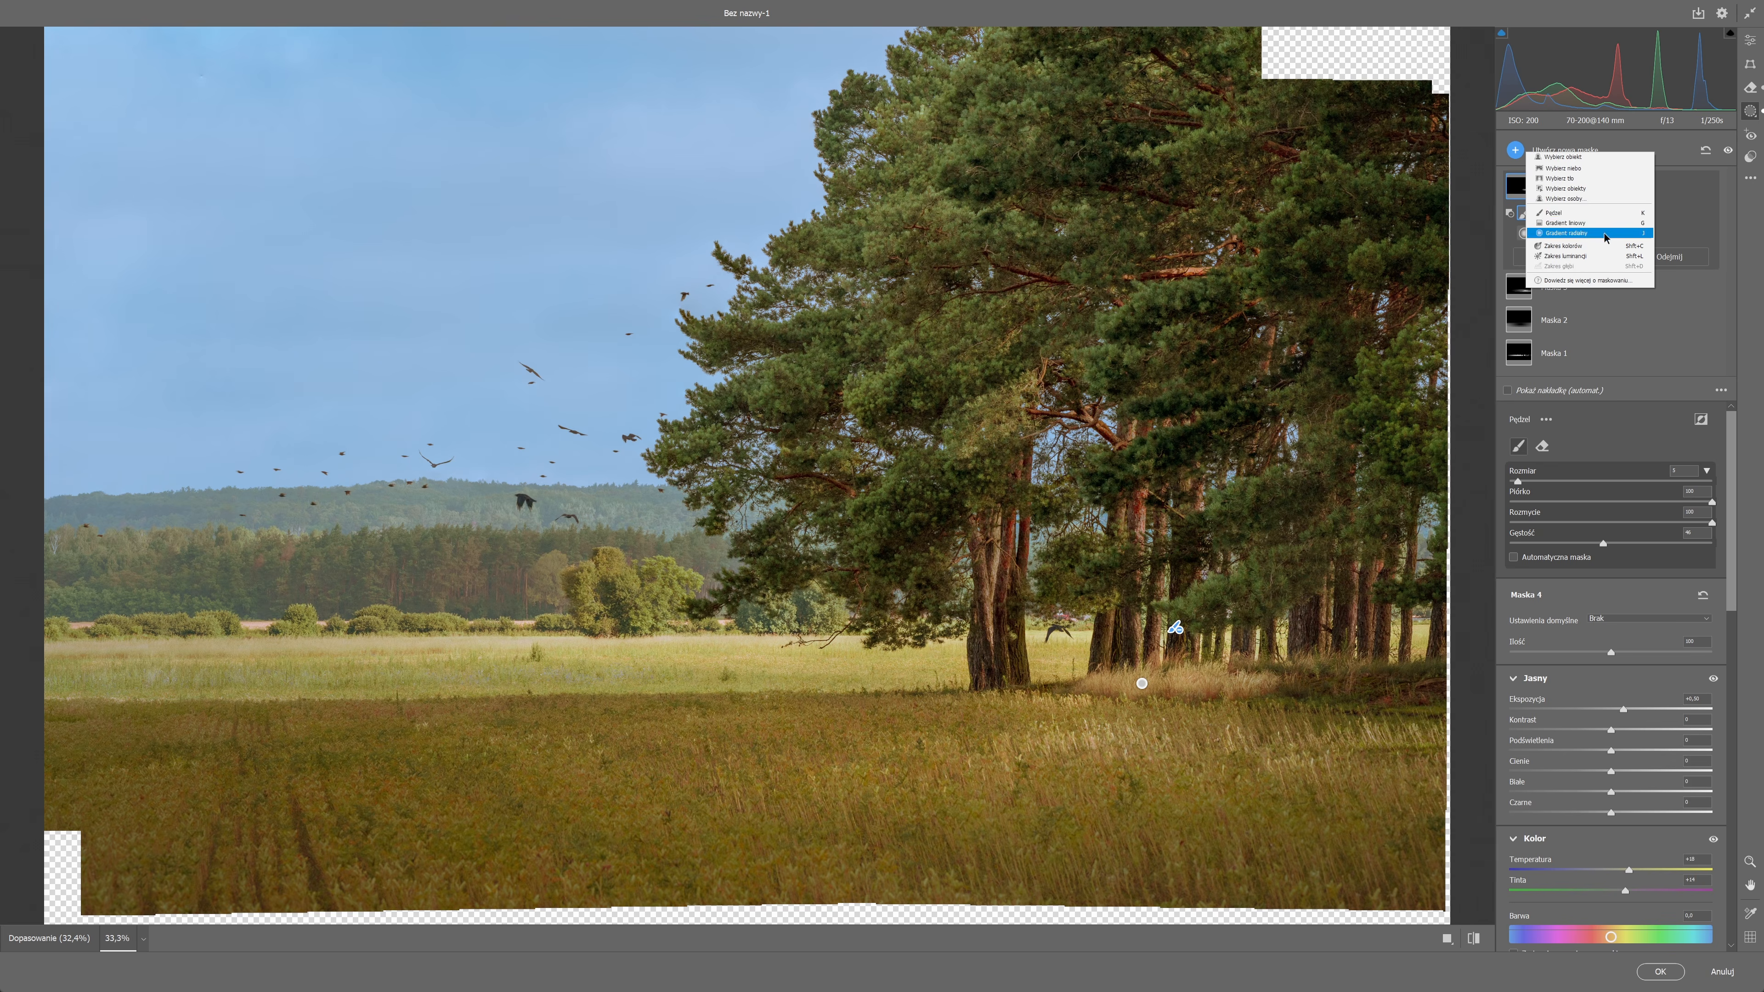
{"action": "left_click", "coordinate": [1564, 232]}
{"action": "left_click_drag", "start_coordinate": [822, 618], "coordinate": [1318, 903]}
{"action": "left_click_drag", "start_coordinate": [1614, 611], "coordinate": [1622, 612]}
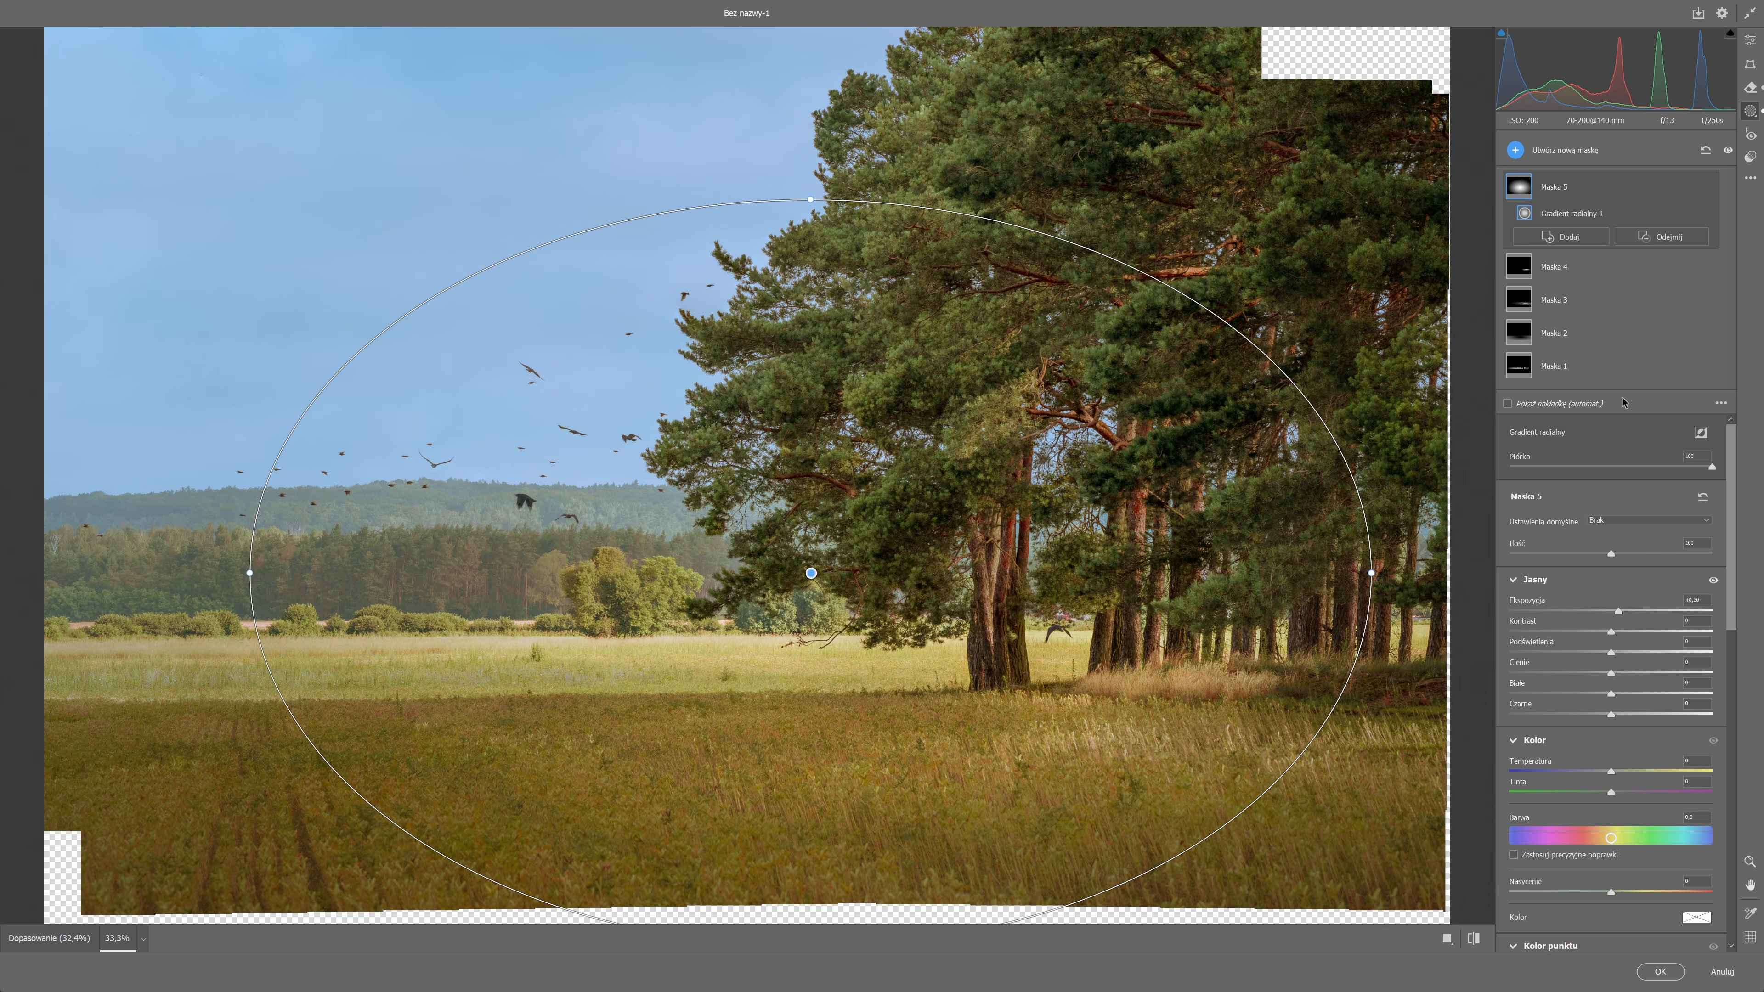
Duplicate and invert Maska 5, lower the copy's exposure slightly and widen its radial gradient.
{"action": "left_click", "coordinate": [1688, 186]}
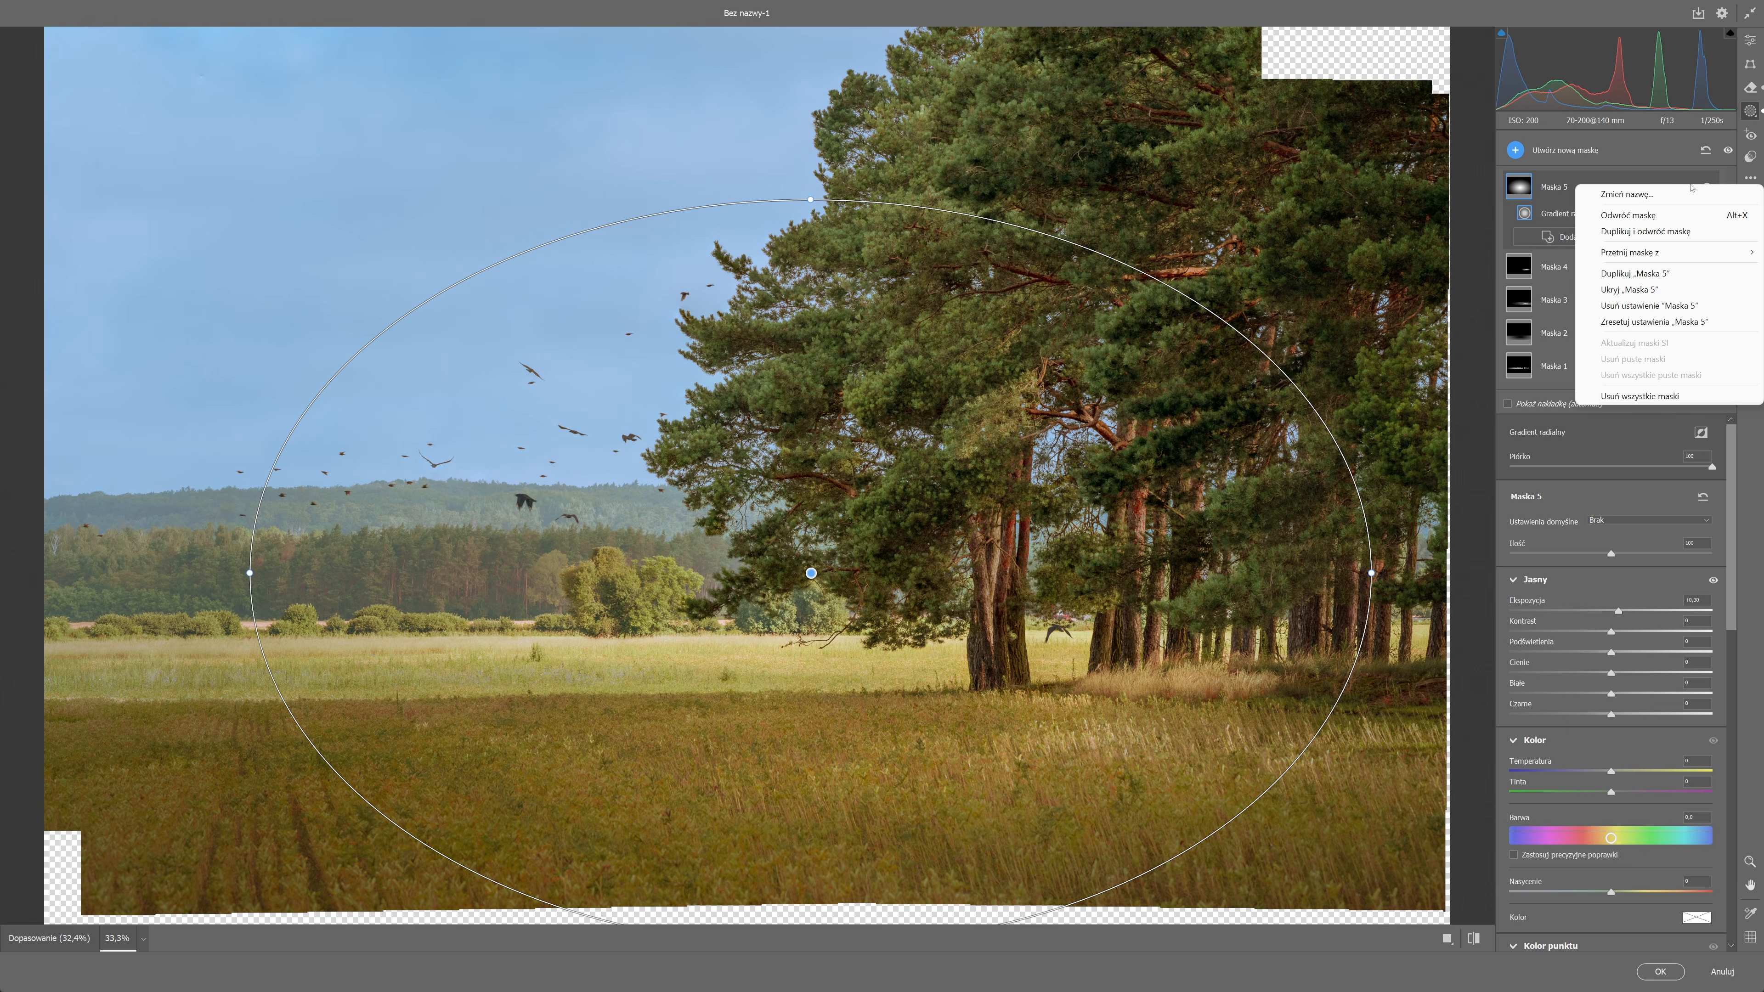
{"action": "left_click", "coordinate": [1679, 233]}
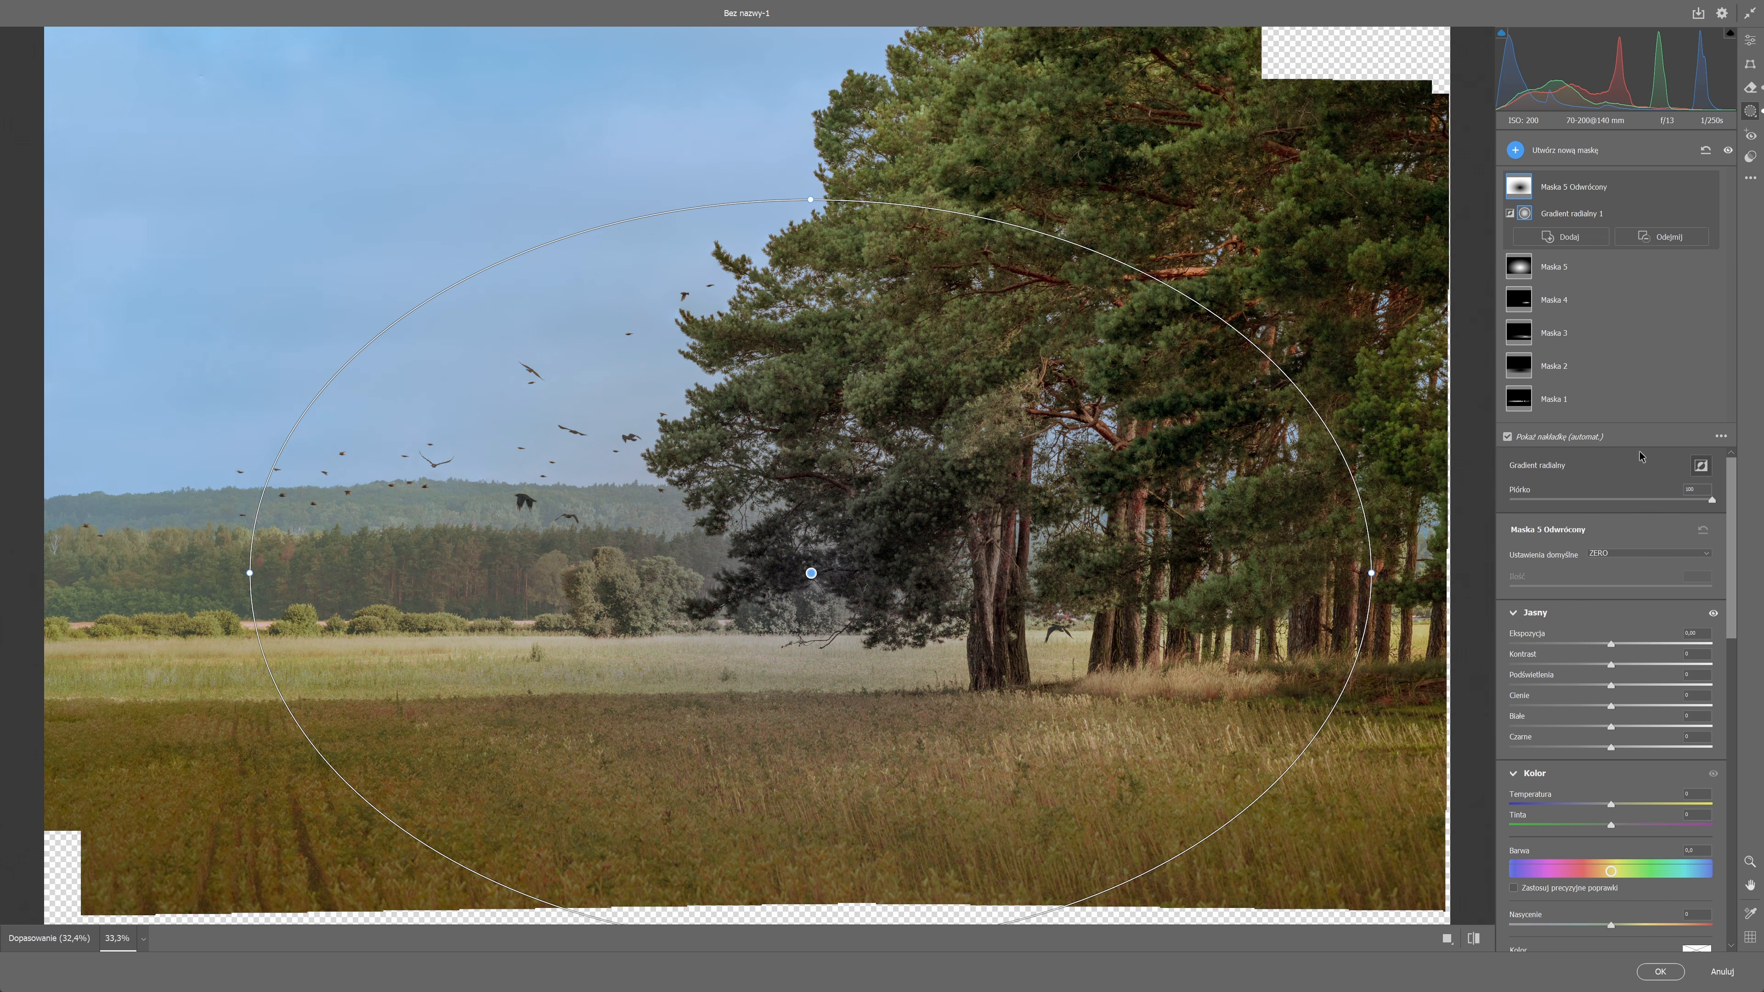
{"action": "left_click_drag", "start_coordinate": [1610, 643], "coordinate": [1603, 643]}
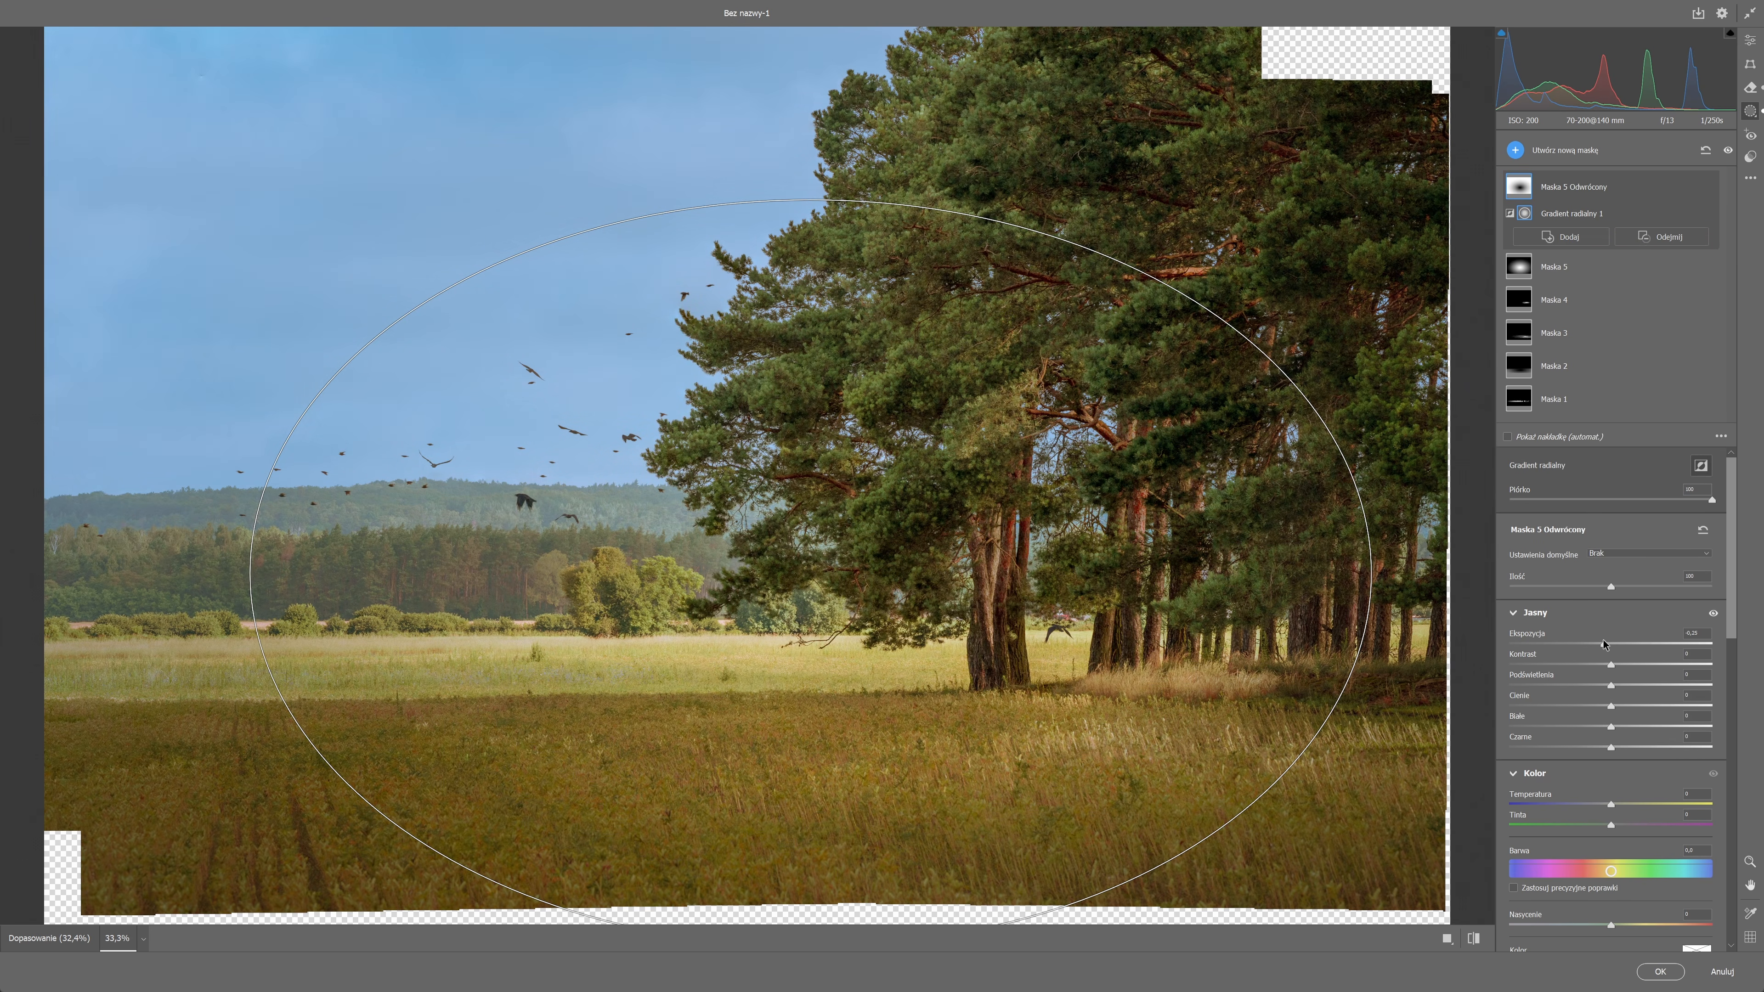
{"action": "left_click_drag", "start_coordinate": [1367, 576], "coordinate": [1472, 591]}
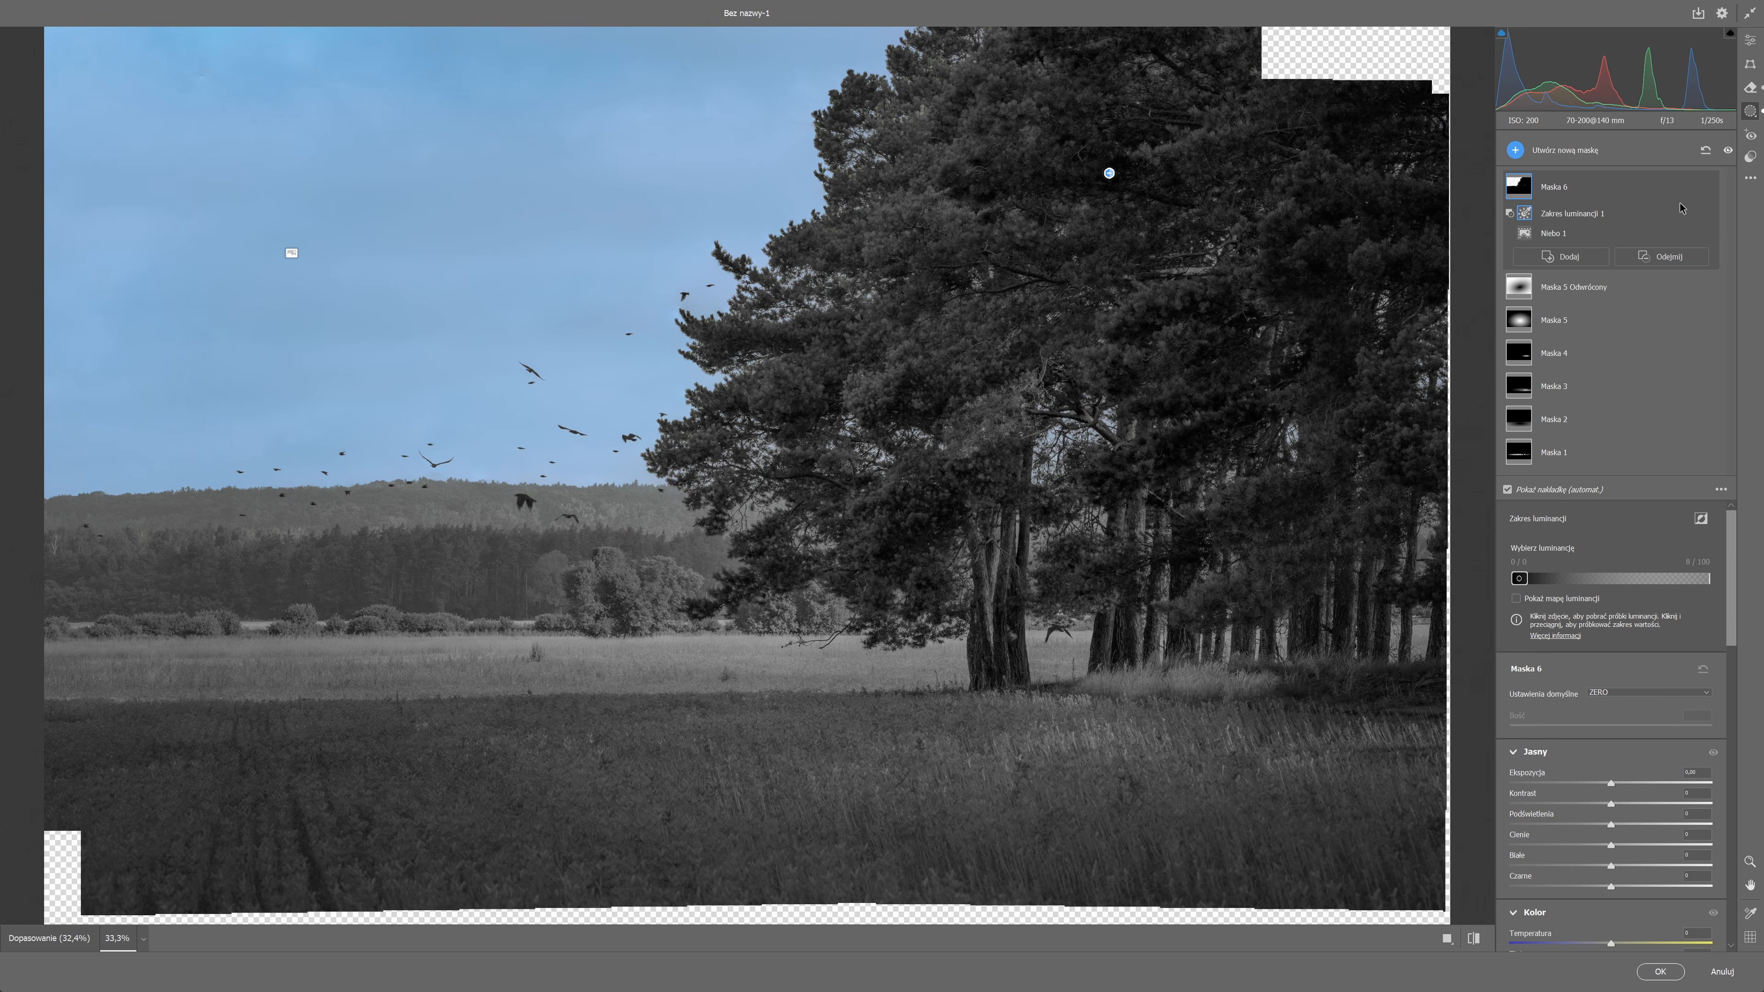
Delete the subtracted luminance range from Maska 6 and invert the mask's sky selection.
{"action": "left_click", "coordinate": [1687, 213]}
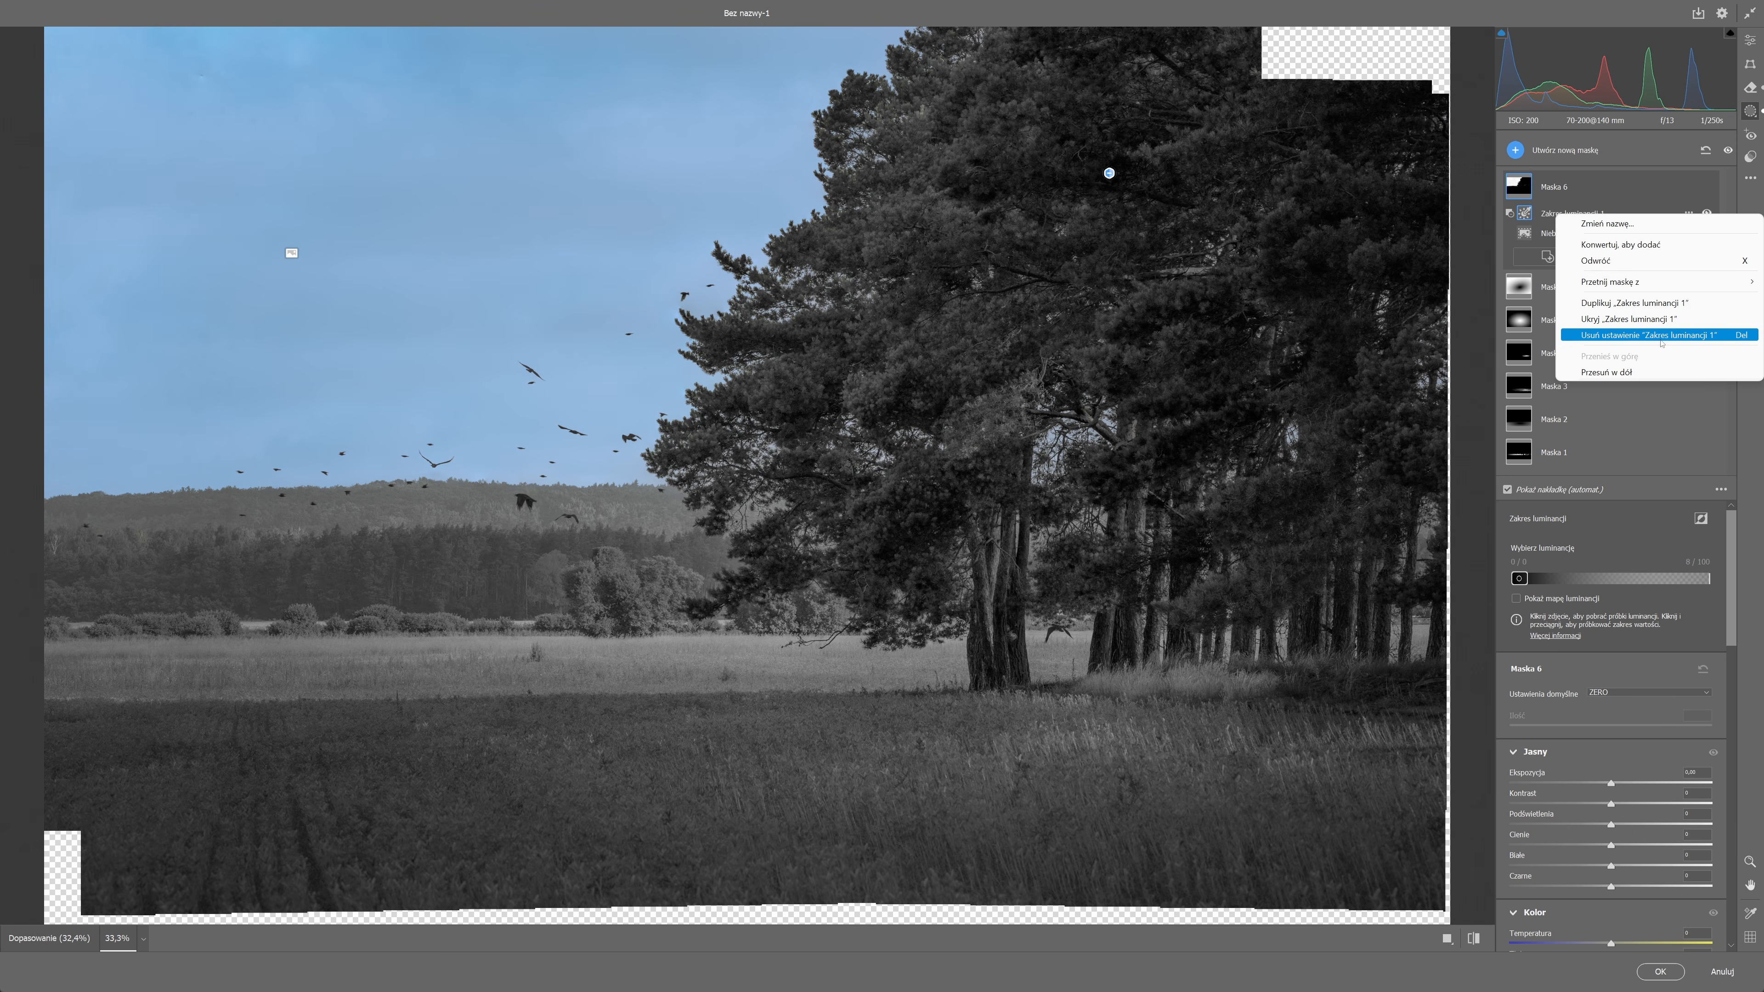
{"action": "left_click", "coordinate": [1659, 340]}
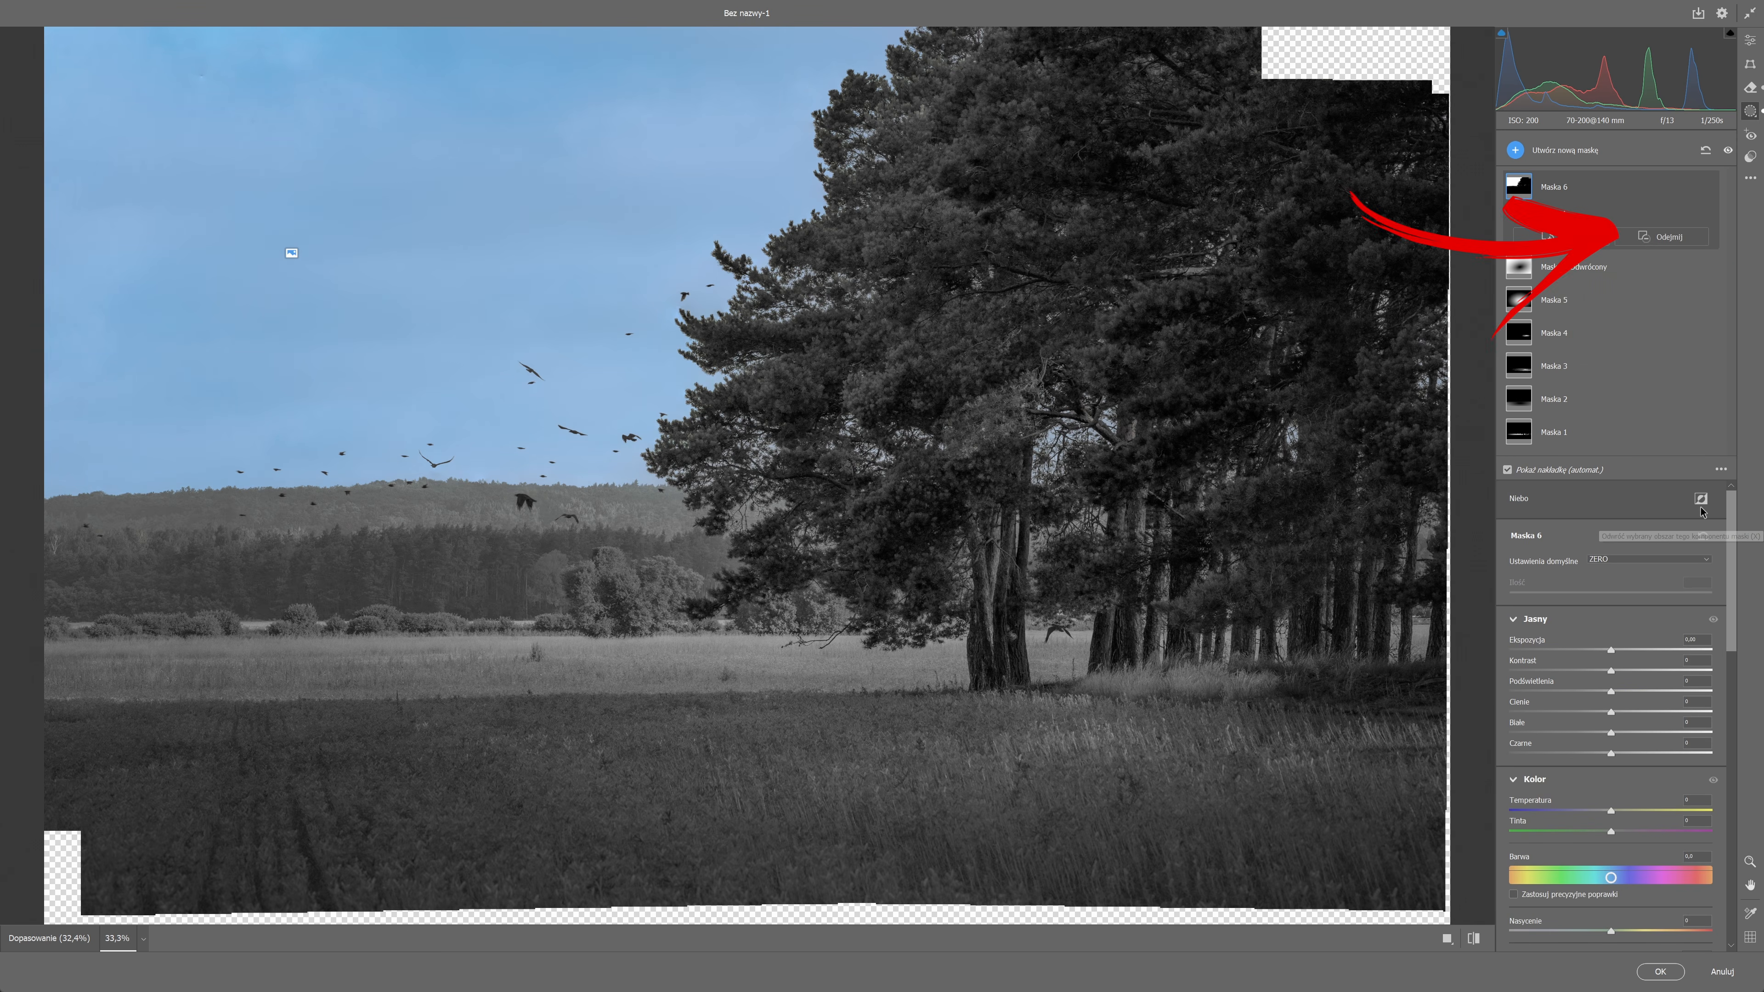
{"action": "left_click", "coordinate": [1700, 505]}
Subtract a luminance range sampled on the dark trees from Maska 6 and extend it towards brighter tones with the luminance map shown.
{"action": "left_click", "coordinate": [1661, 236]}
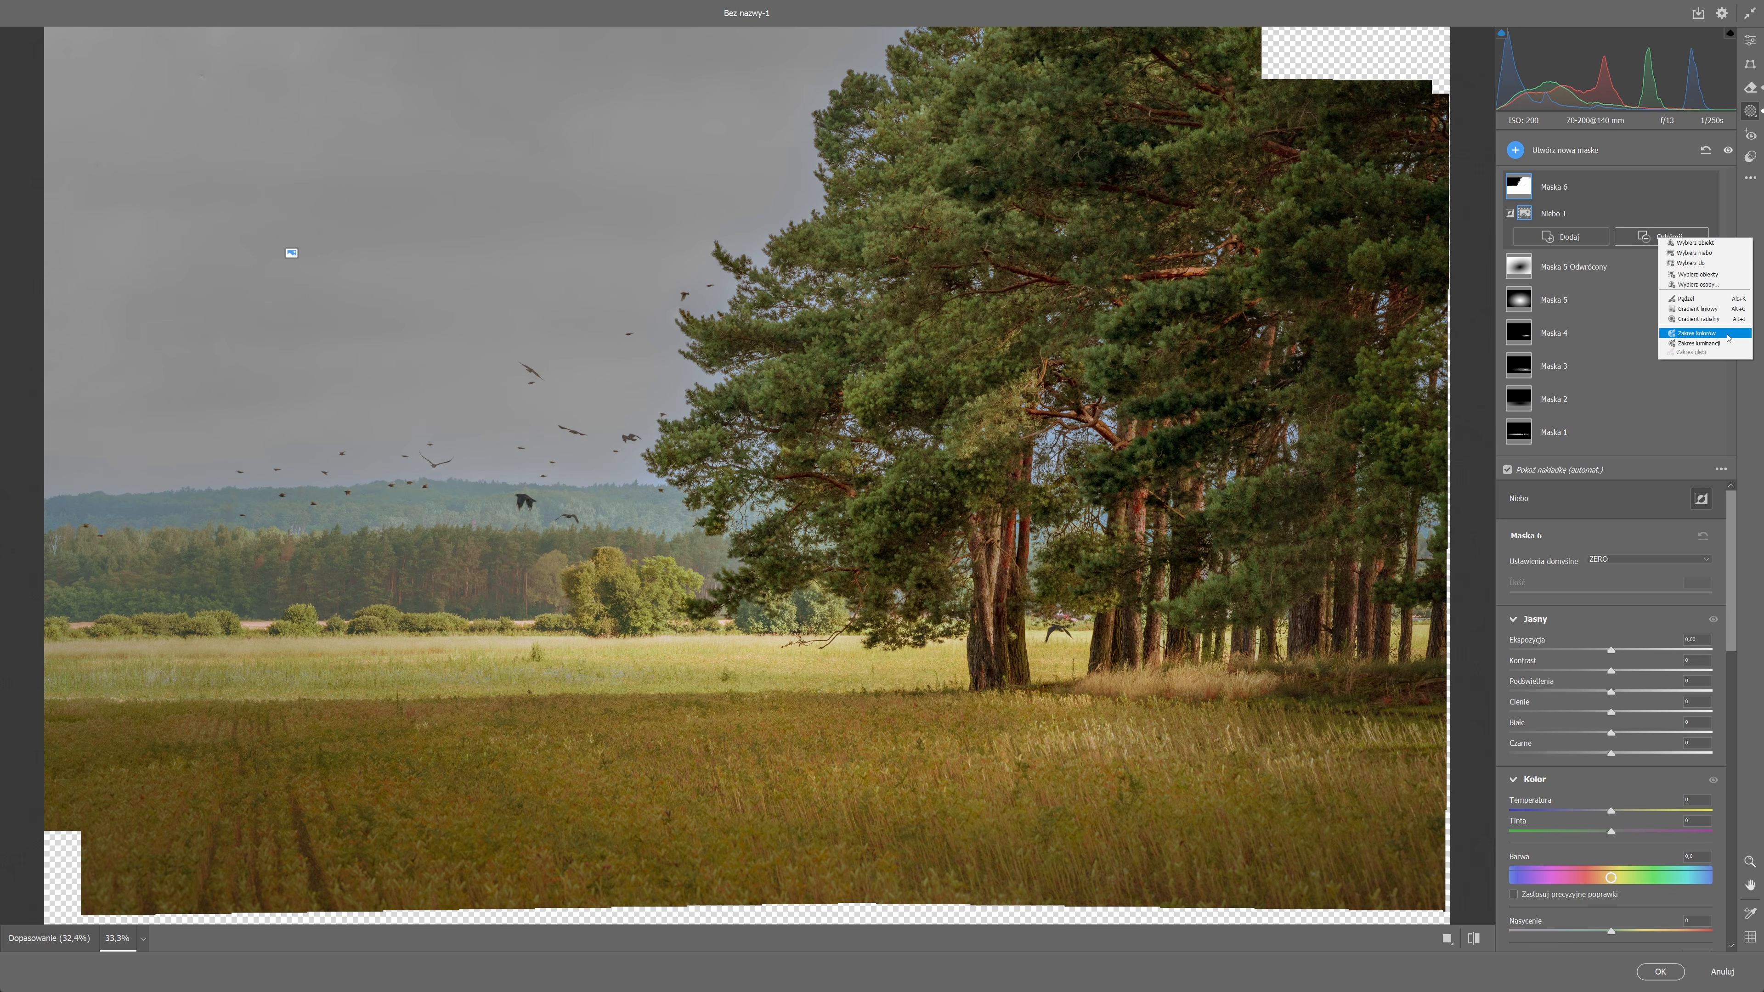
{"action": "left_click", "coordinate": [1720, 343]}
{"action": "left_click", "coordinate": [990, 655]}
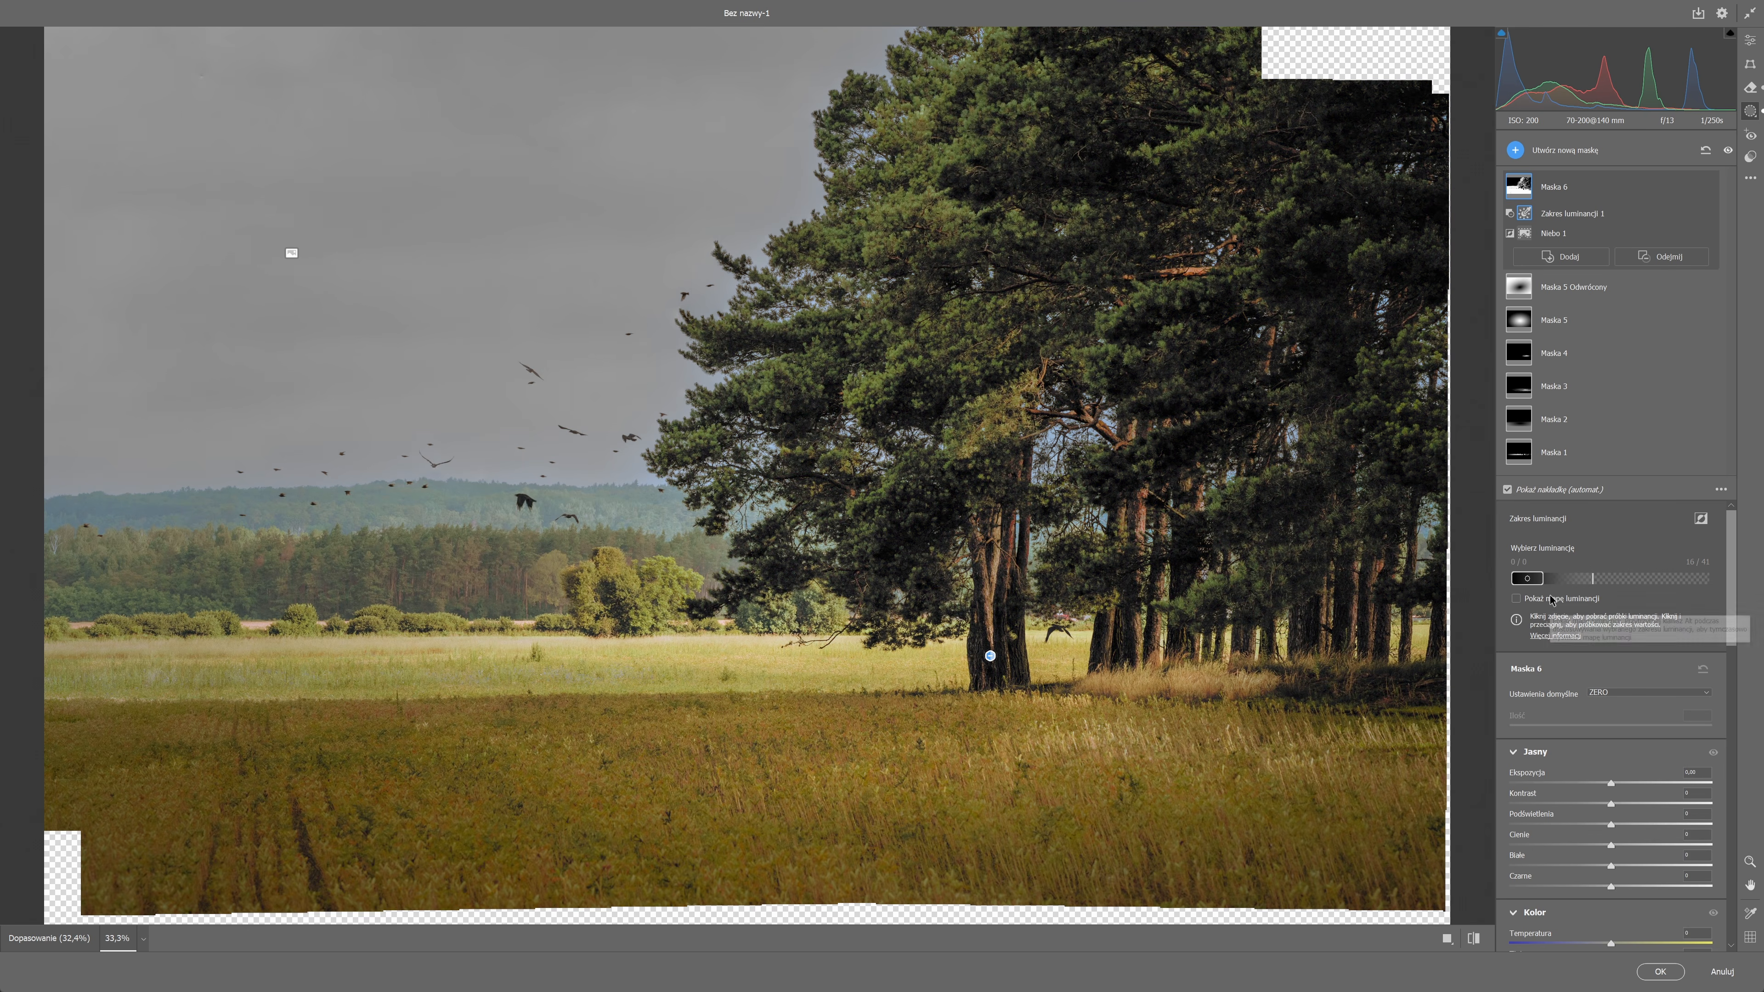
{"action": "left_click", "coordinate": [1594, 595]}
{"action": "left_click_drag", "start_coordinate": [1572, 581], "coordinate": [1613, 579]}
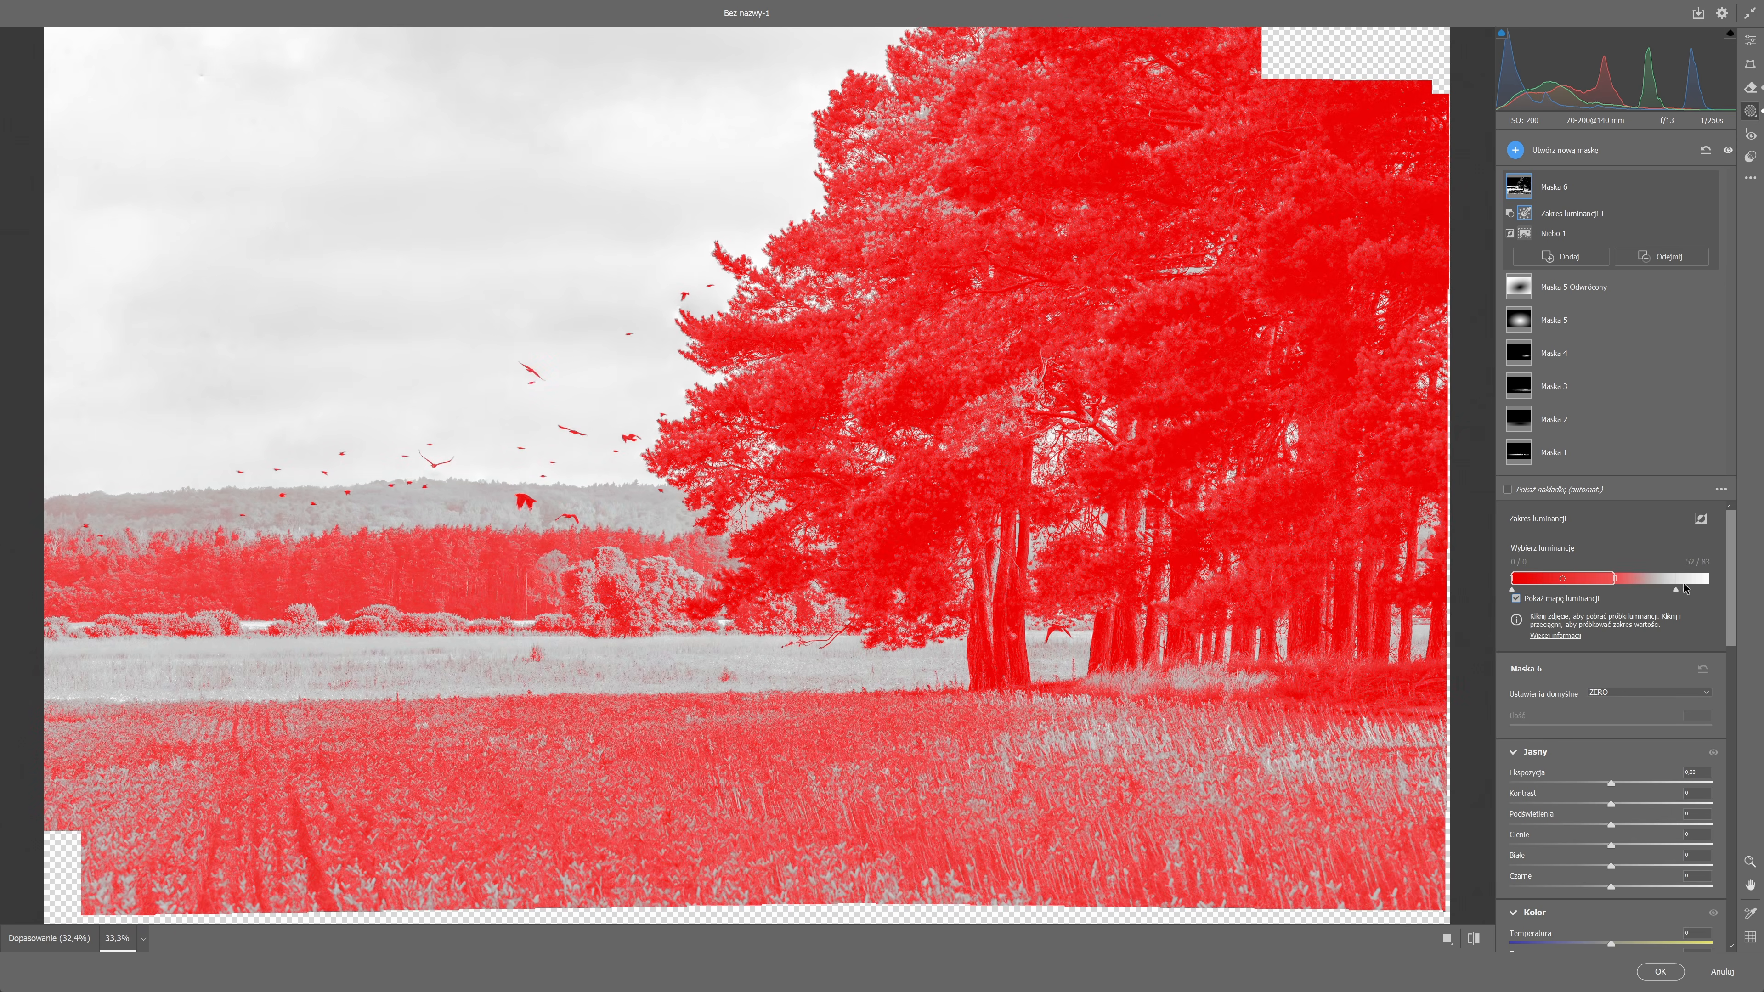
{"action": "left_click", "coordinate": [1513, 599]}
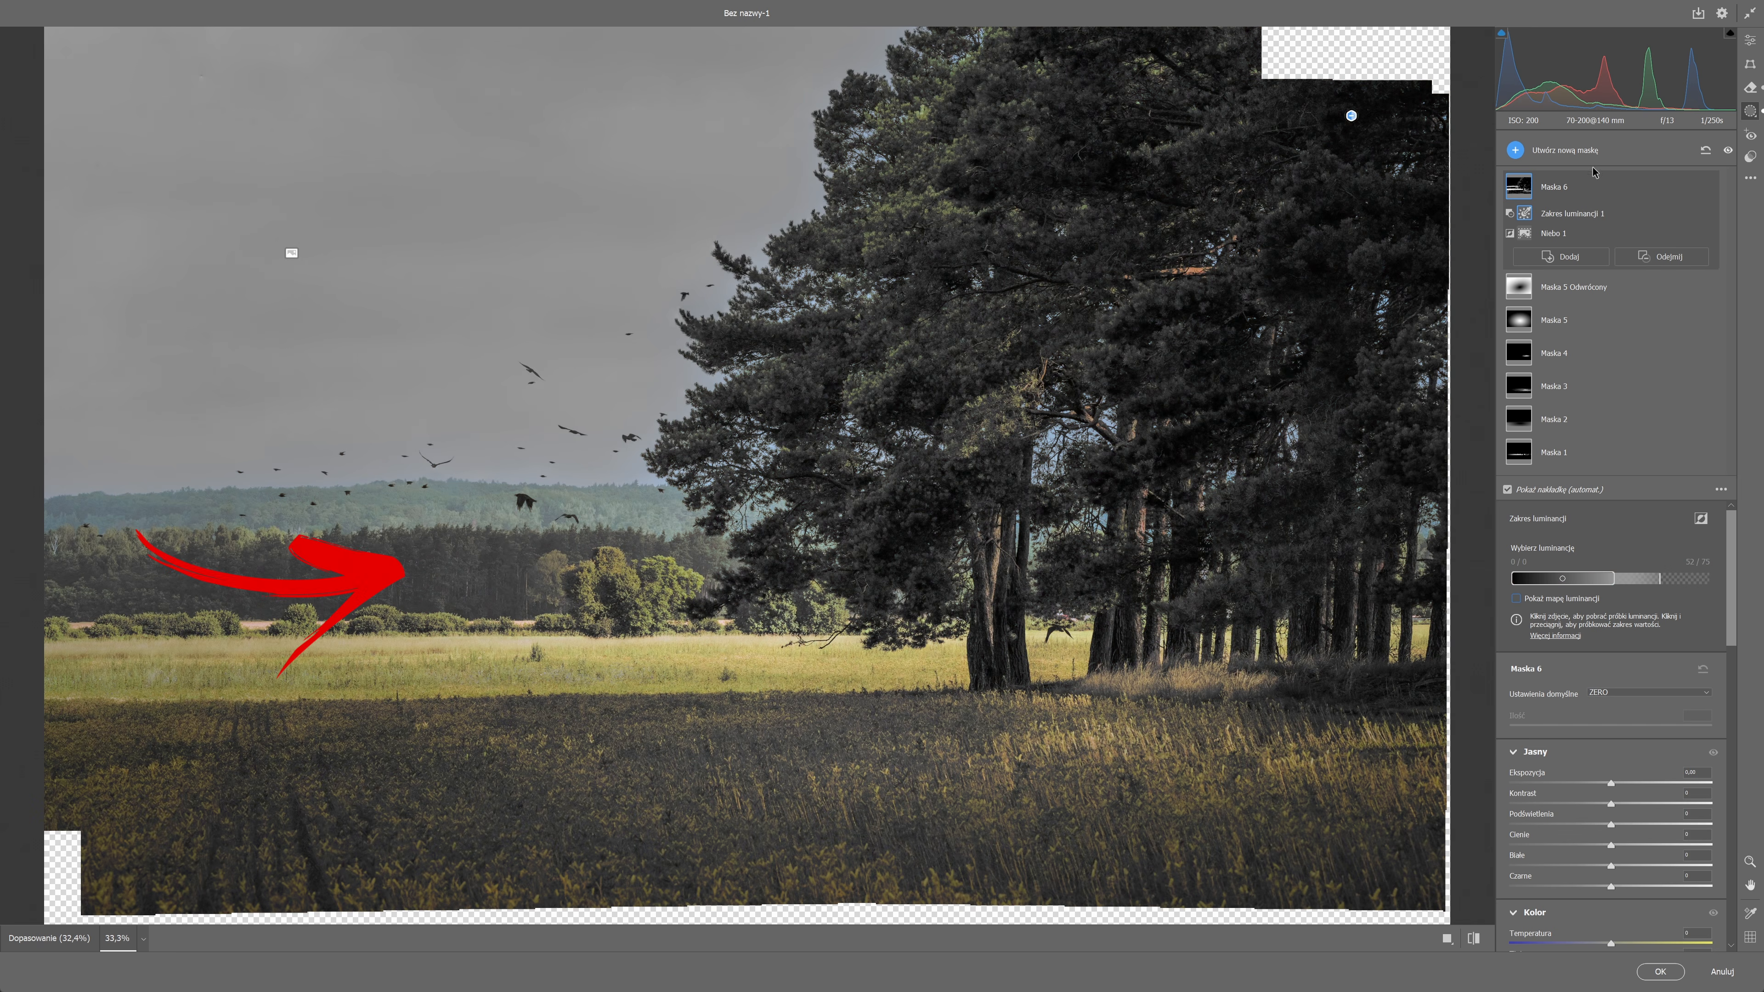
Subtract a linear gradient from Maska 6 at the meadow's far edge to exclude the meadow from the mask.
{"action": "left_click", "coordinate": [1665, 256]}
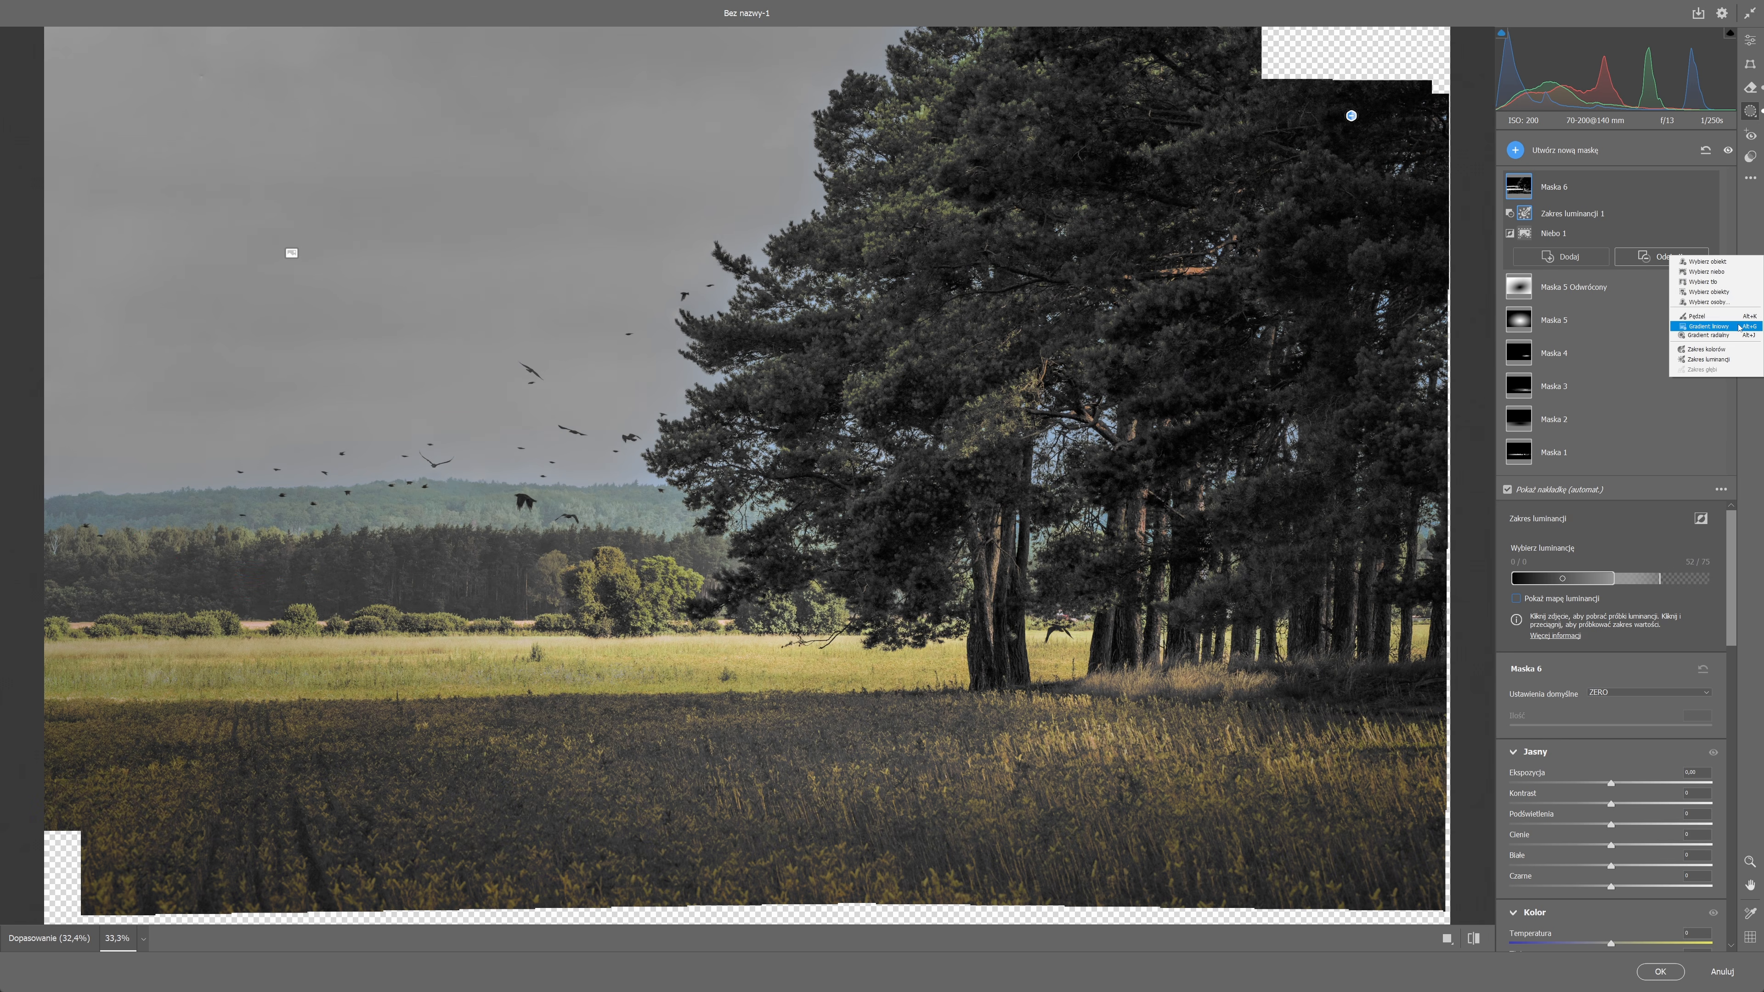
{"action": "left_click", "coordinate": [1708, 325]}
{"action": "left_click_drag", "start_coordinate": [592, 622], "coordinate": [591, 563]}
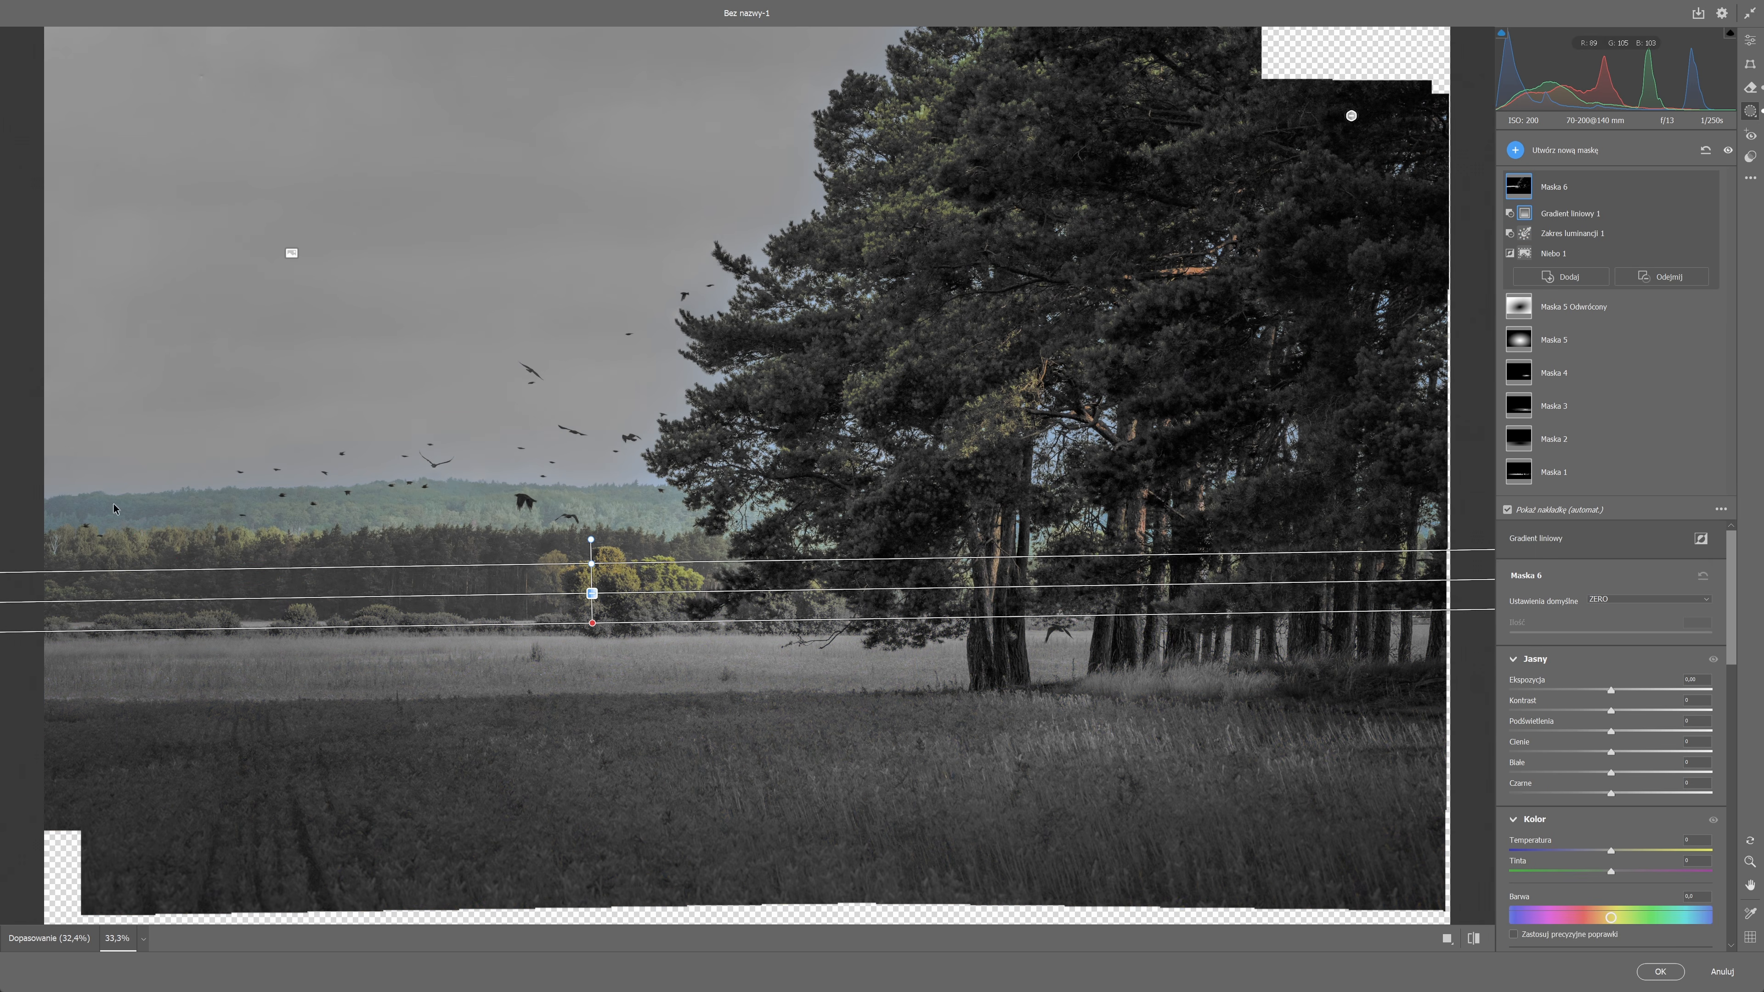
Raise Maska 6's exposure and cool its temperature slightly, and compare the image with the mask off and on.
{"action": "left_click_drag", "start_coordinate": [1611, 691], "coordinate": [1619, 690]}
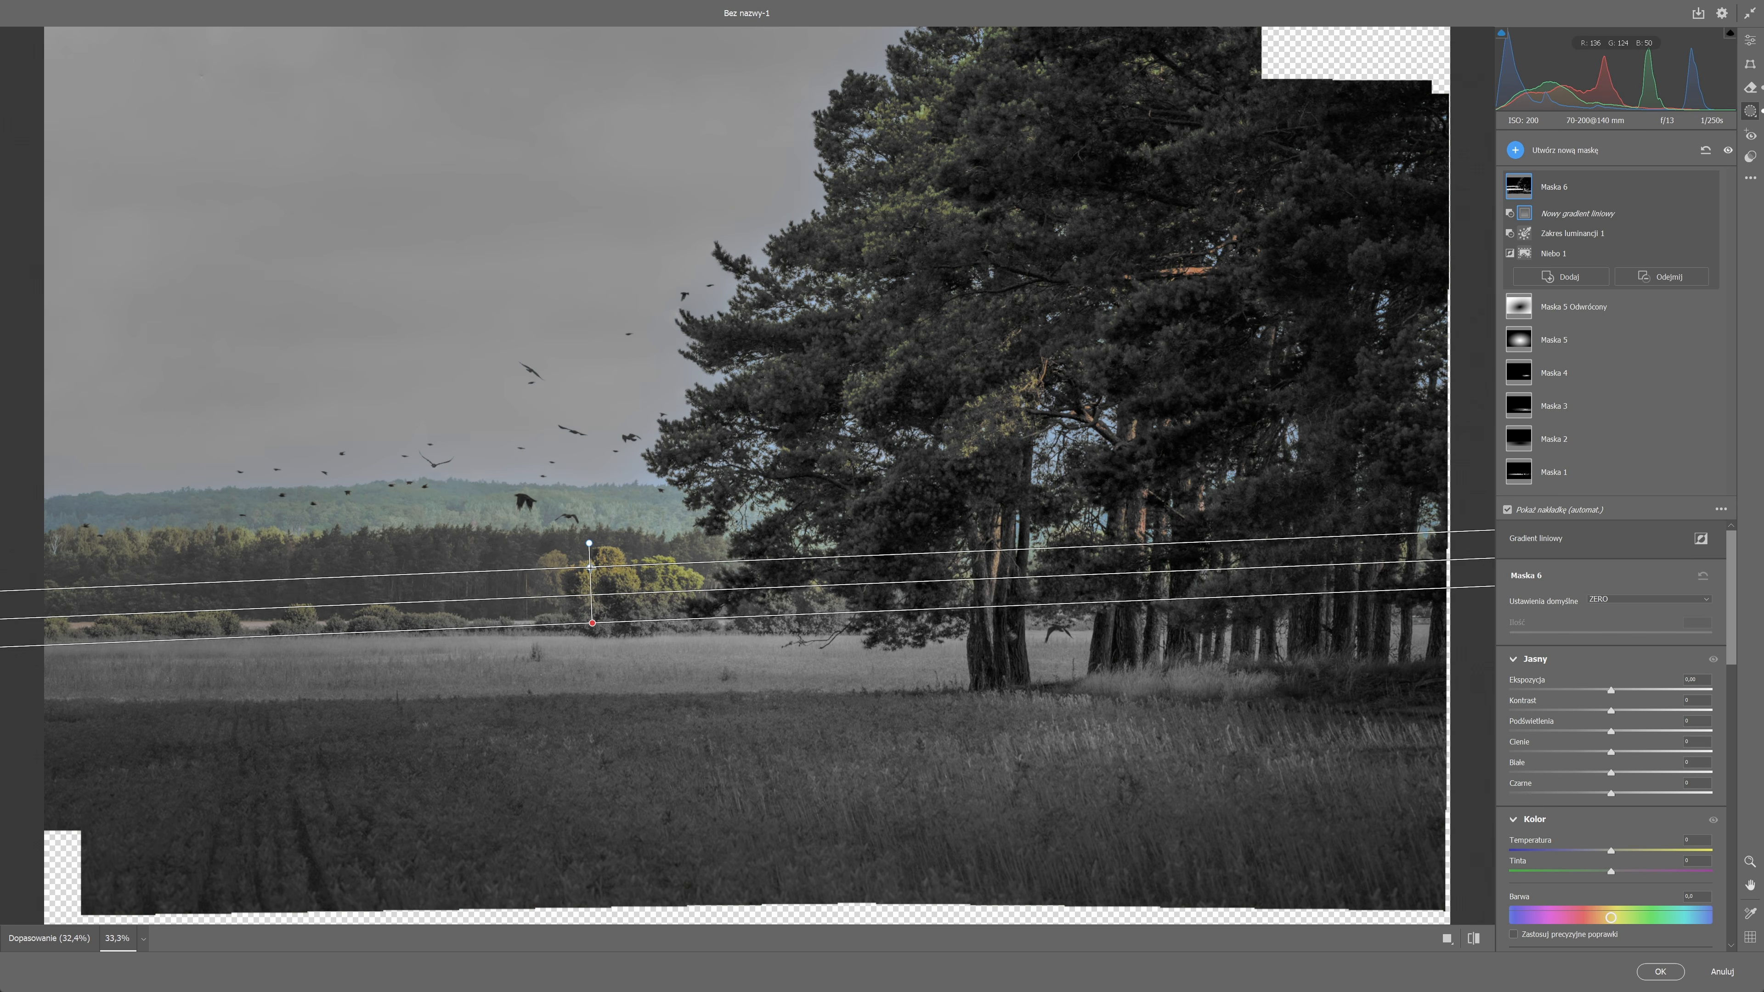
{"action": "left_click_drag", "start_coordinate": [590, 568], "coordinate": [592, 564]}
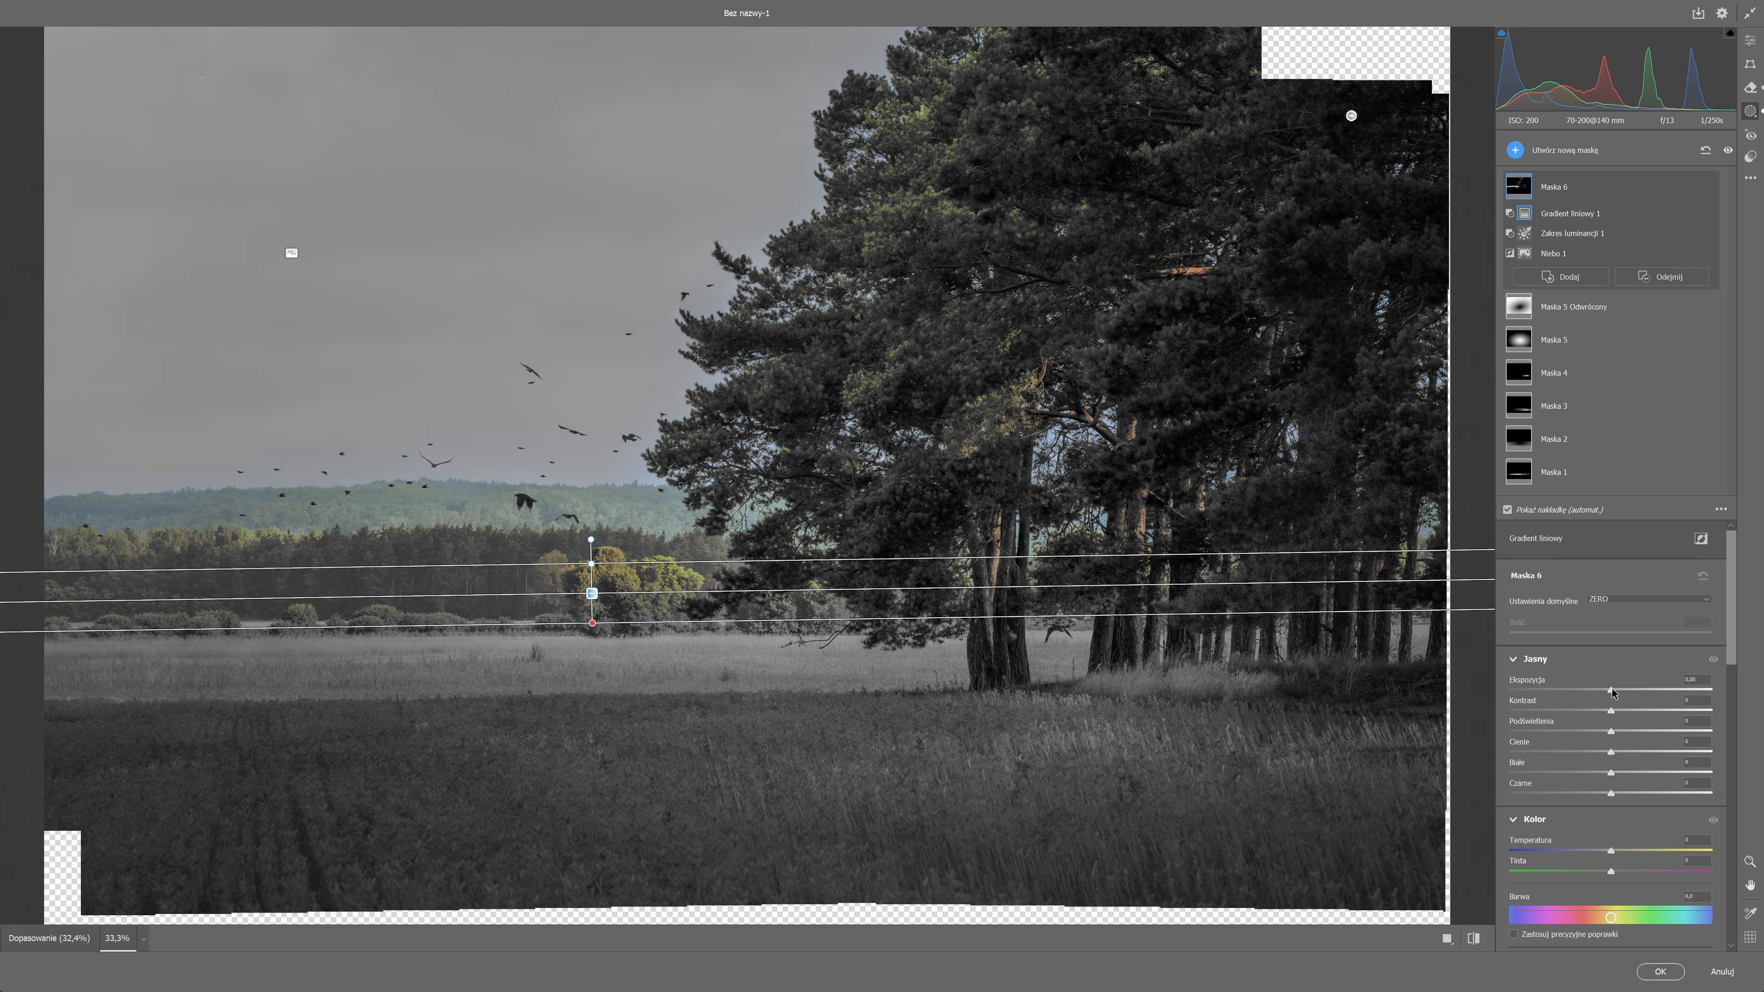
{"action": "left_click_drag", "start_coordinate": [1613, 693], "coordinate": [1624, 694]}
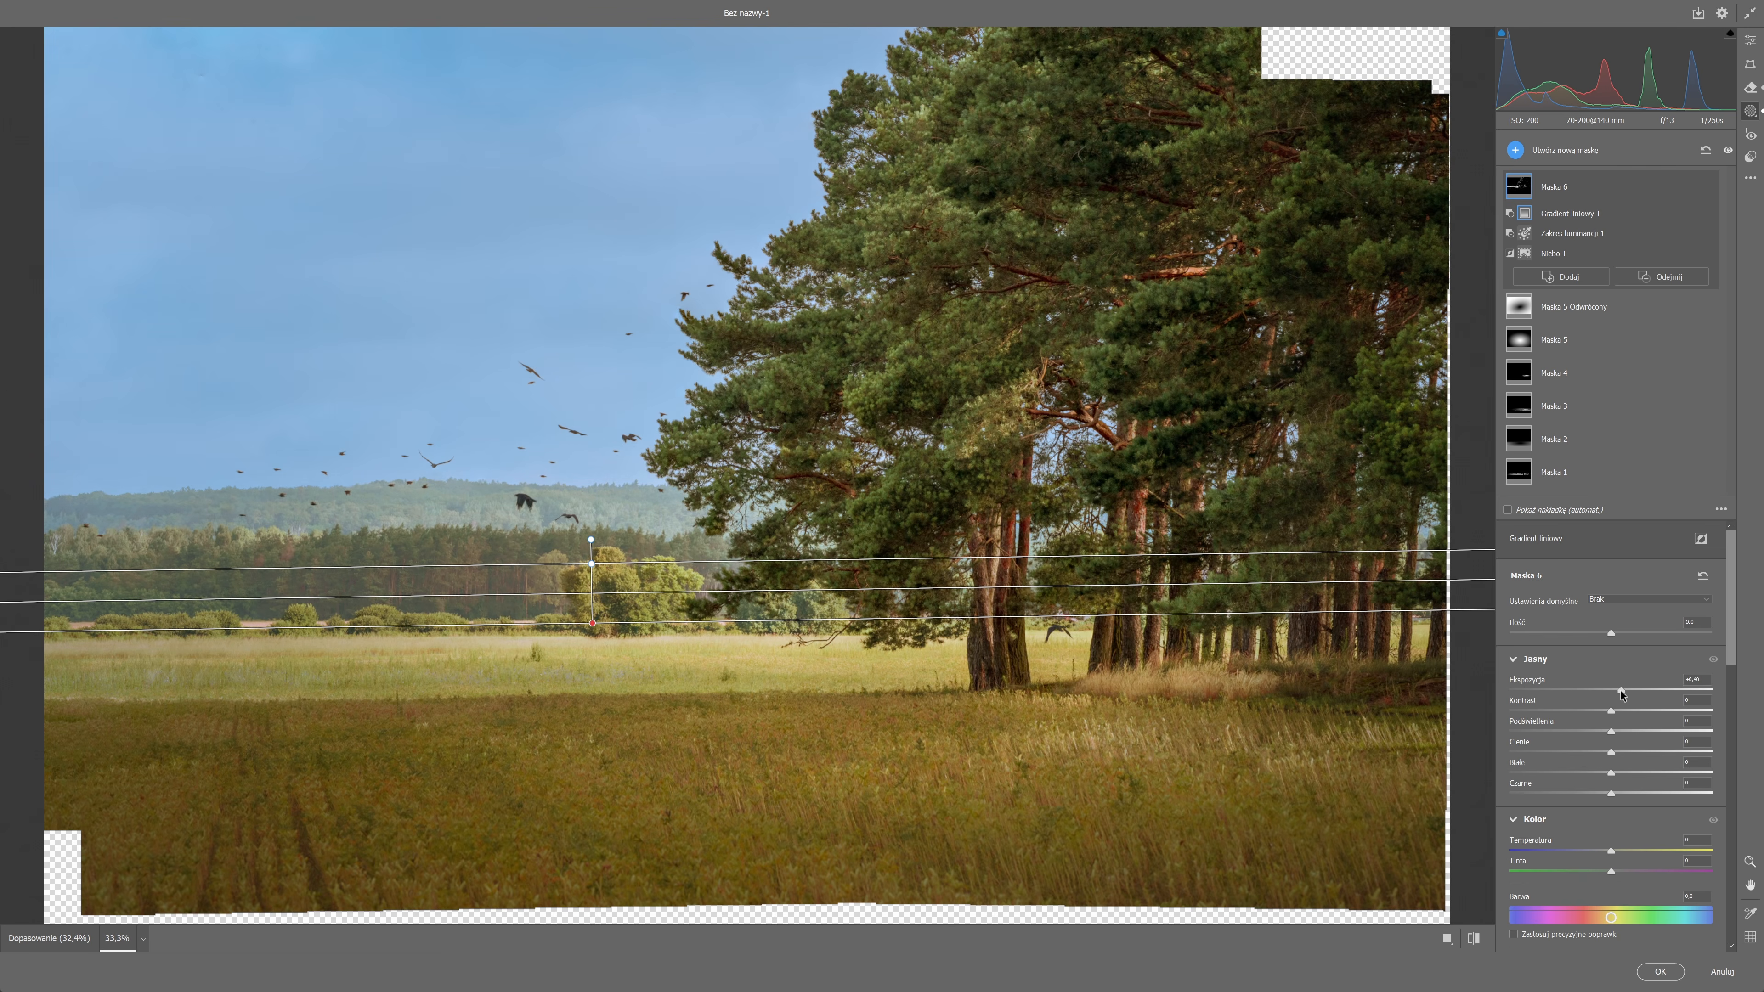
{"action": "left_click_drag", "start_coordinate": [1623, 694], "coordinate": [1632, 693]}
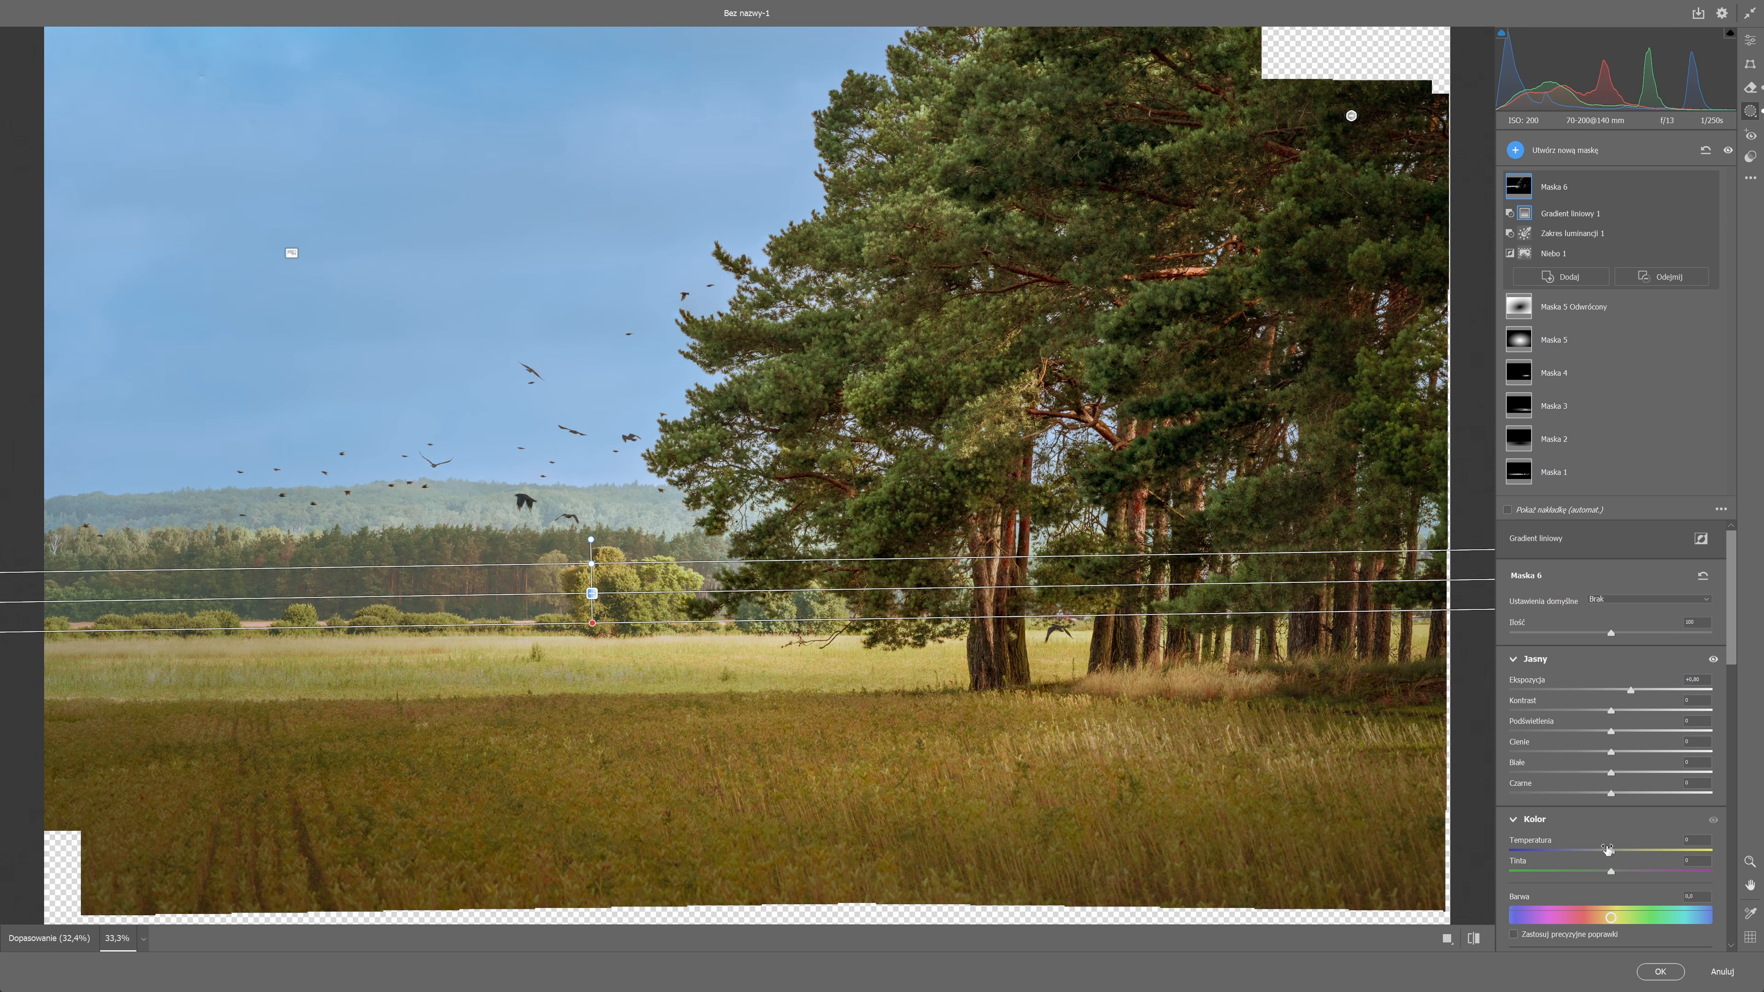
{"action": "left_click_drag", "start_coordinate": [1608, 853], "coordinate": [1595, 850]}
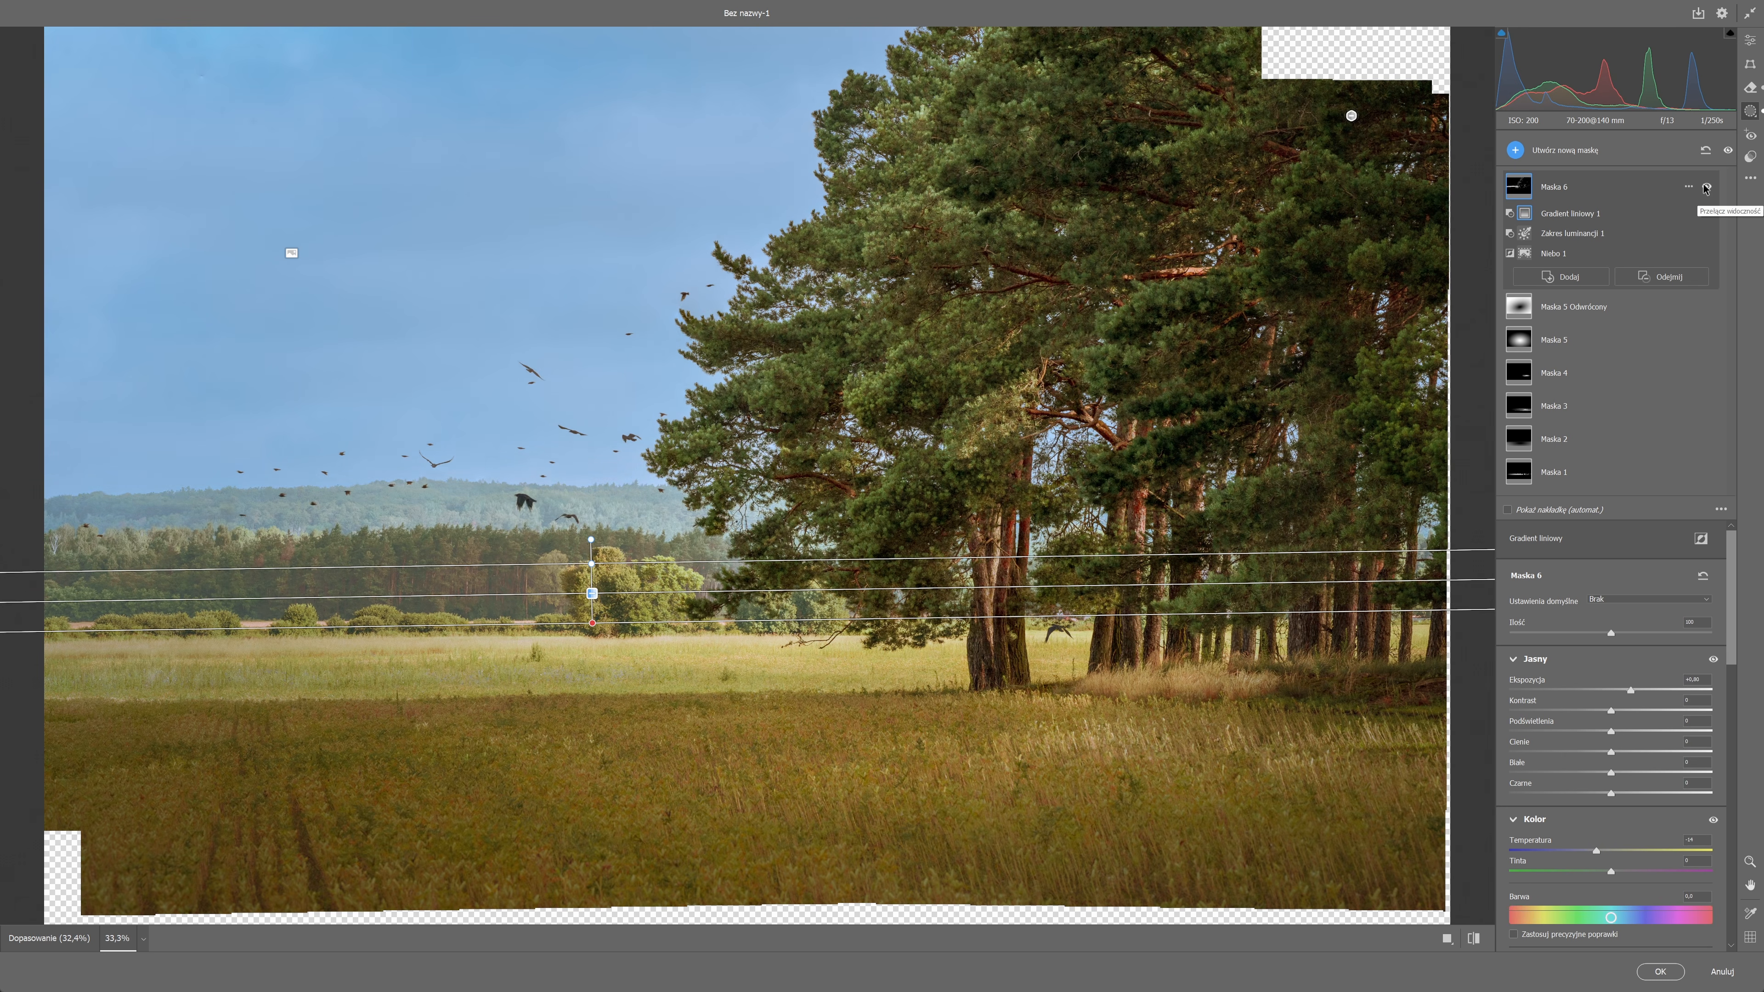
{"action": "left_click", "coordinate": [1706, 188]}
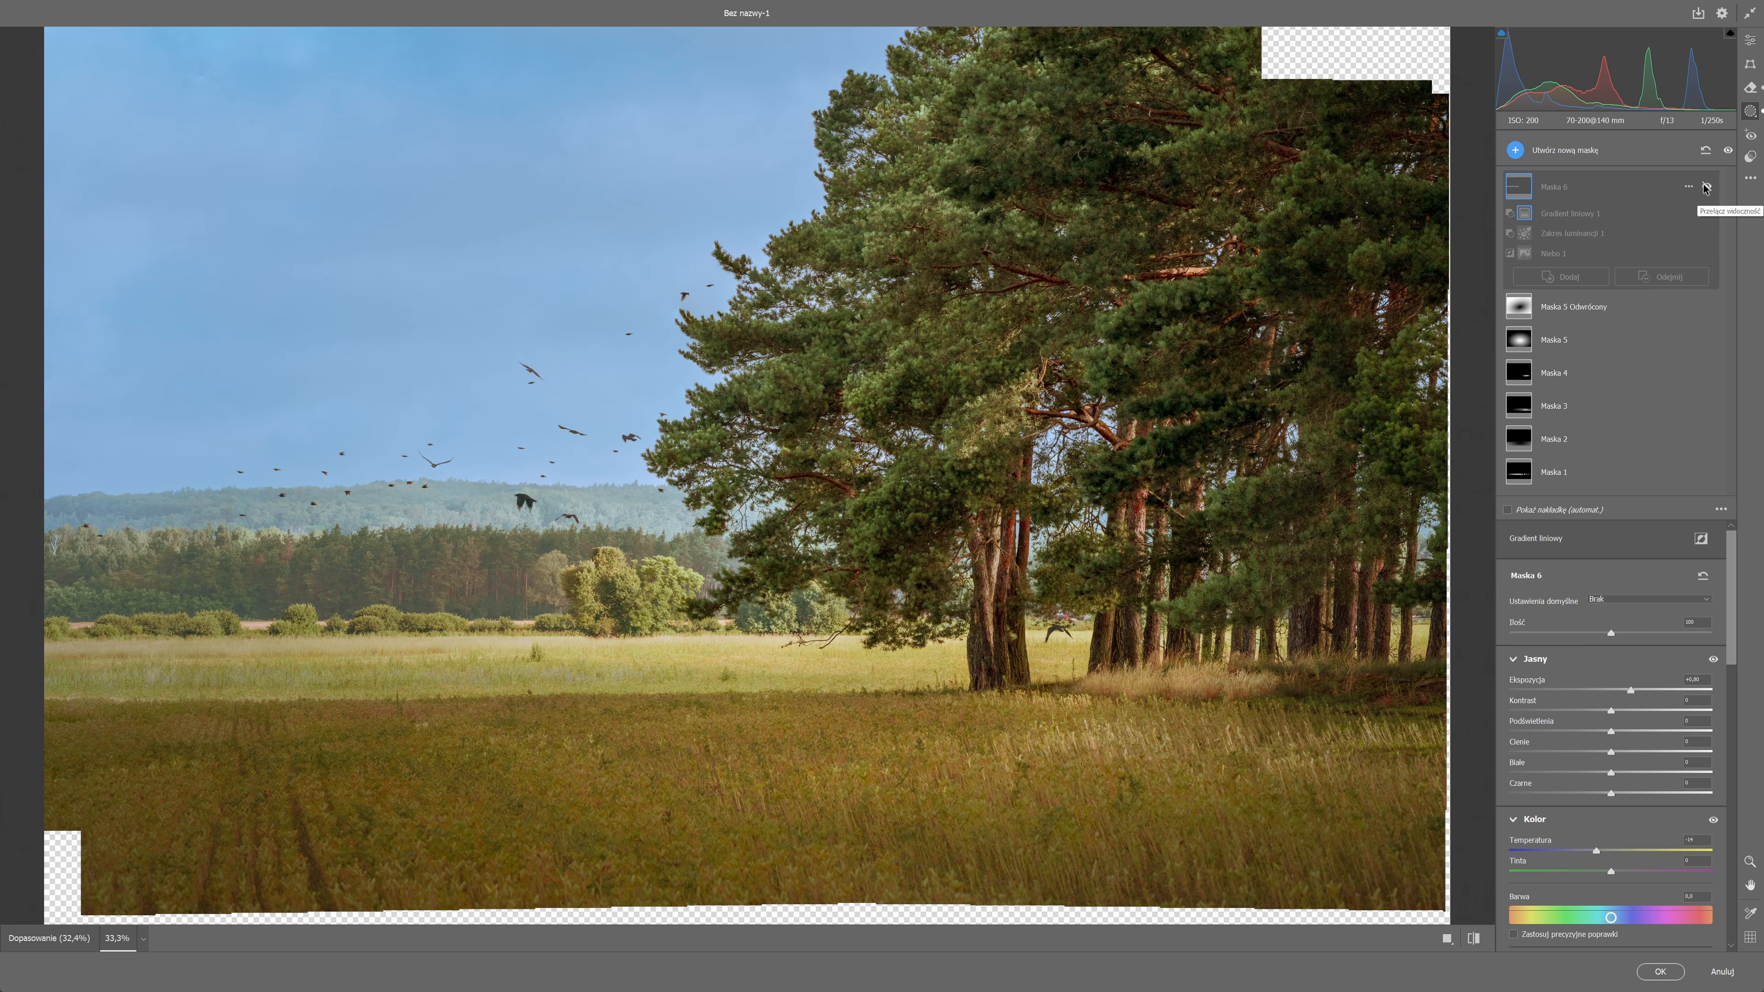
{"action": "left_click", "coordinate": [1706, 187]}
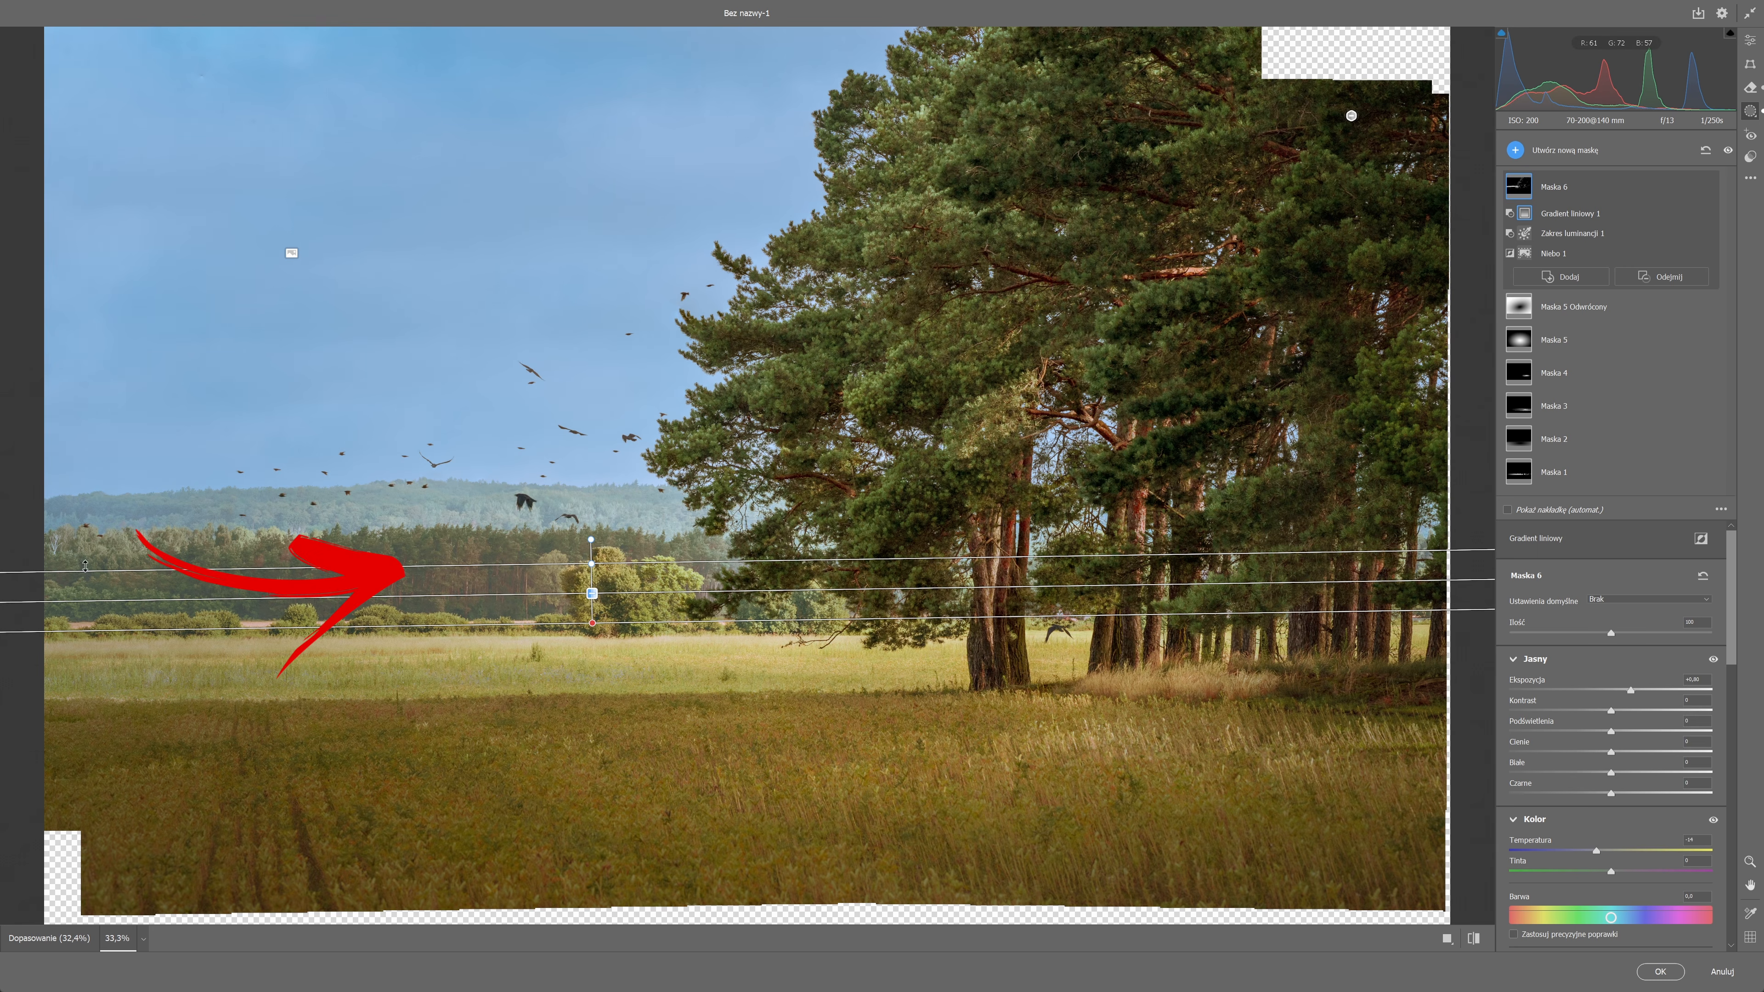
Duplicate and invert Maska 6, and subtract a sky selection from the inverted copy.
{"action": "left_click", "coordinate": [1687, 187]}
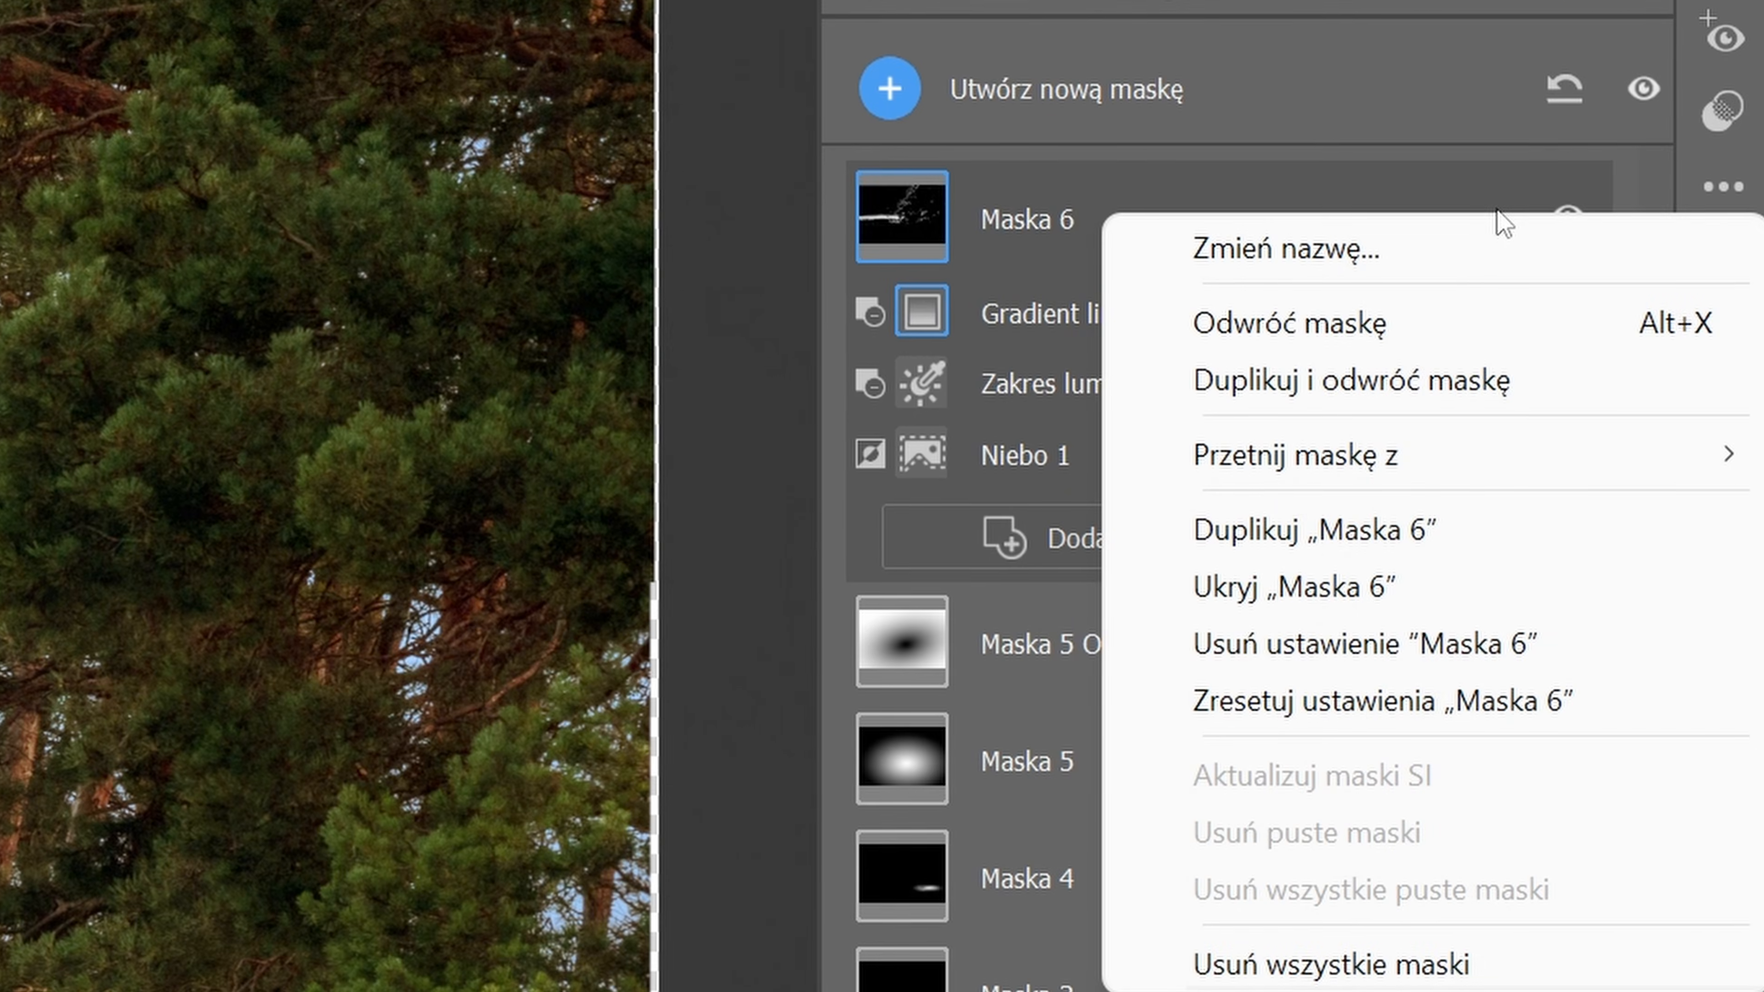
{"action": "left_click", "coordinate": [1660, 232]}
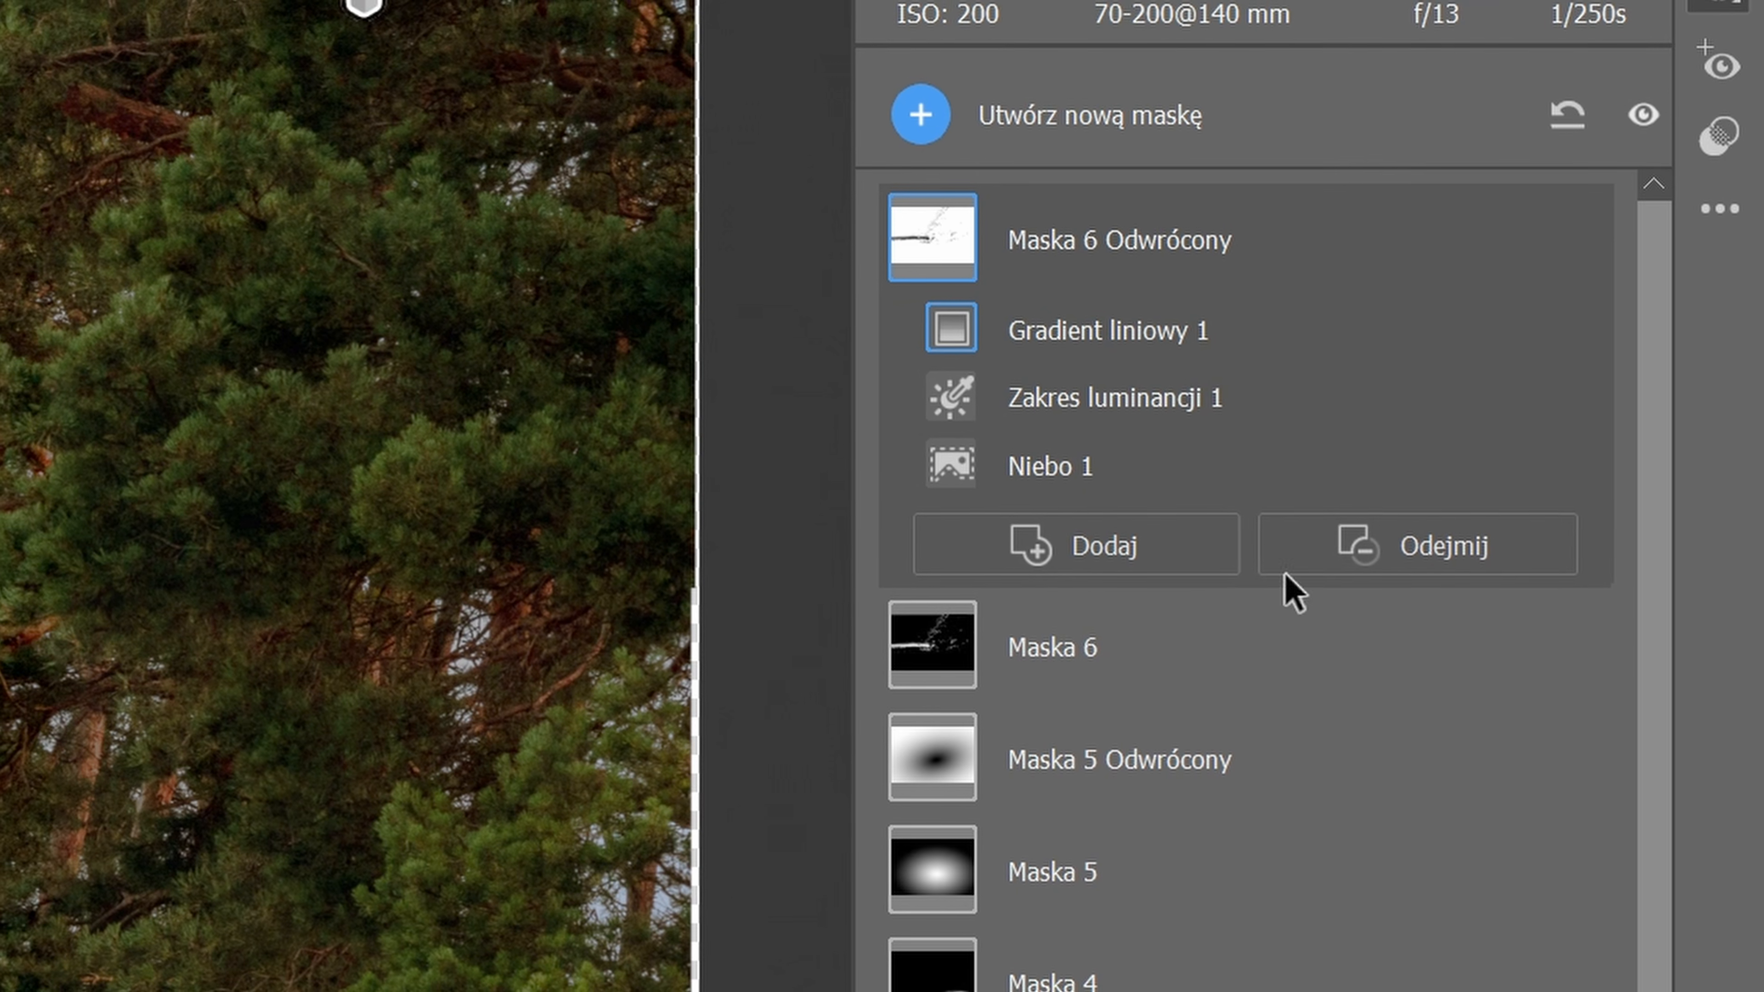
{"action": "left_click", "coordinate": [1442, 538]}
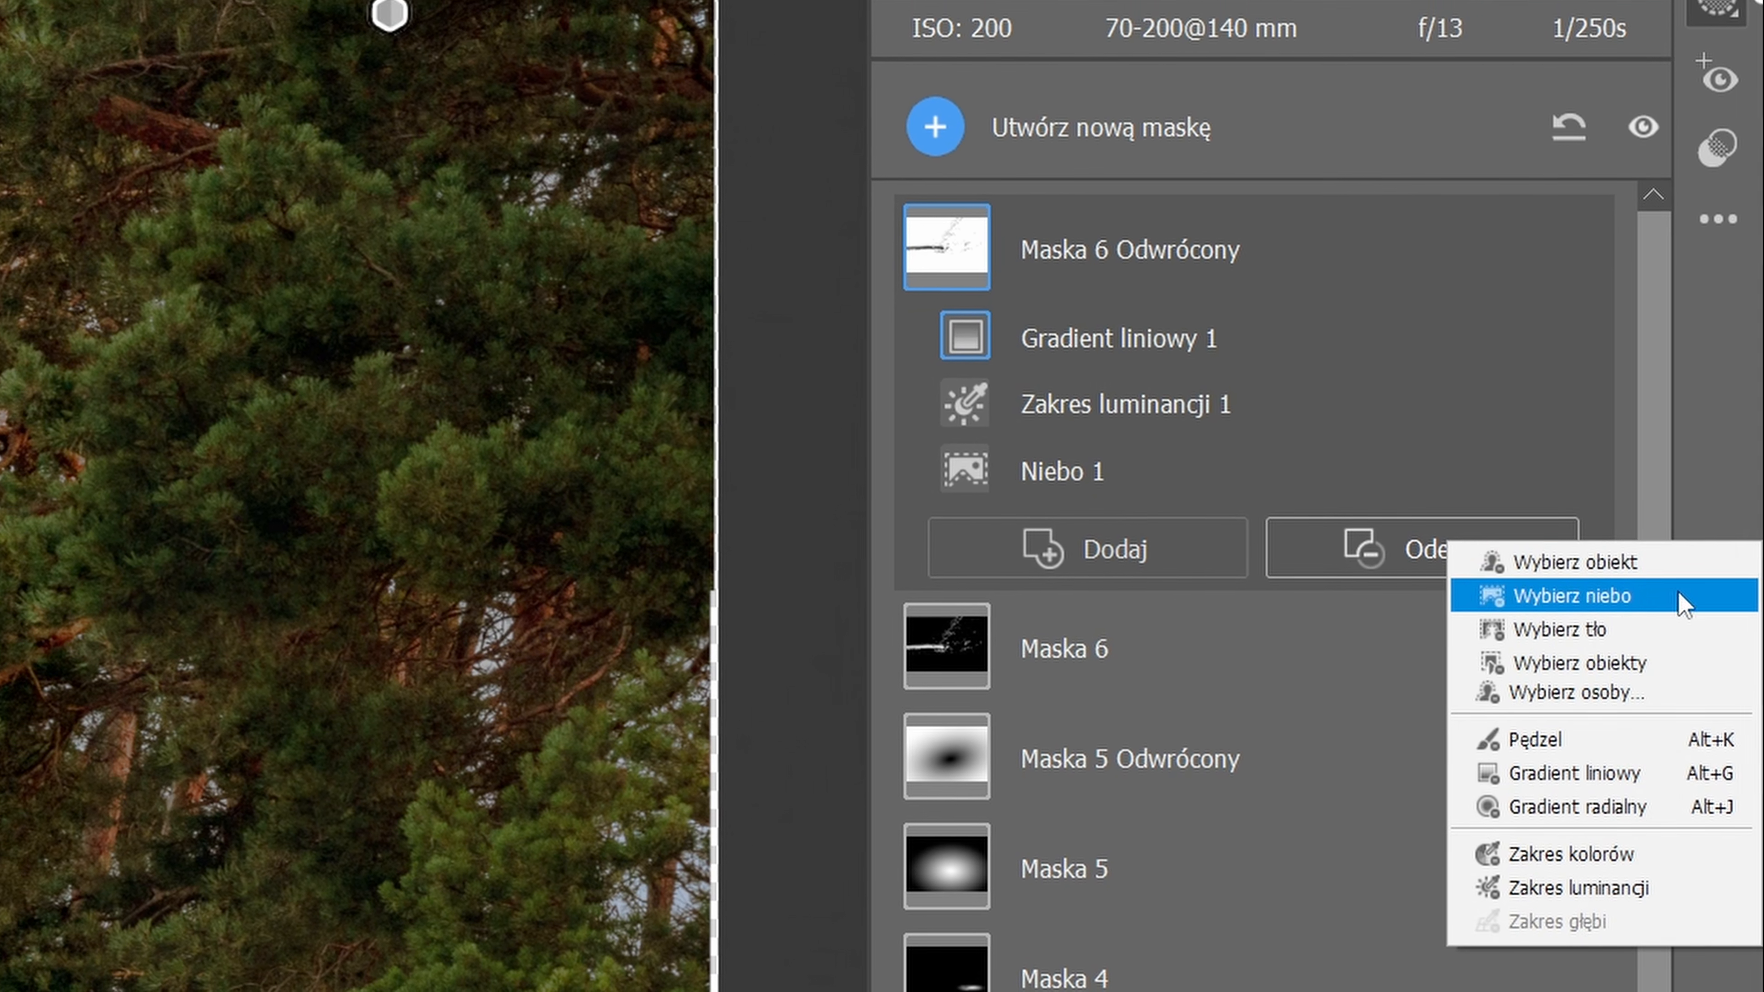
{"action": "left_click", "coordinate": [1680, 595]}
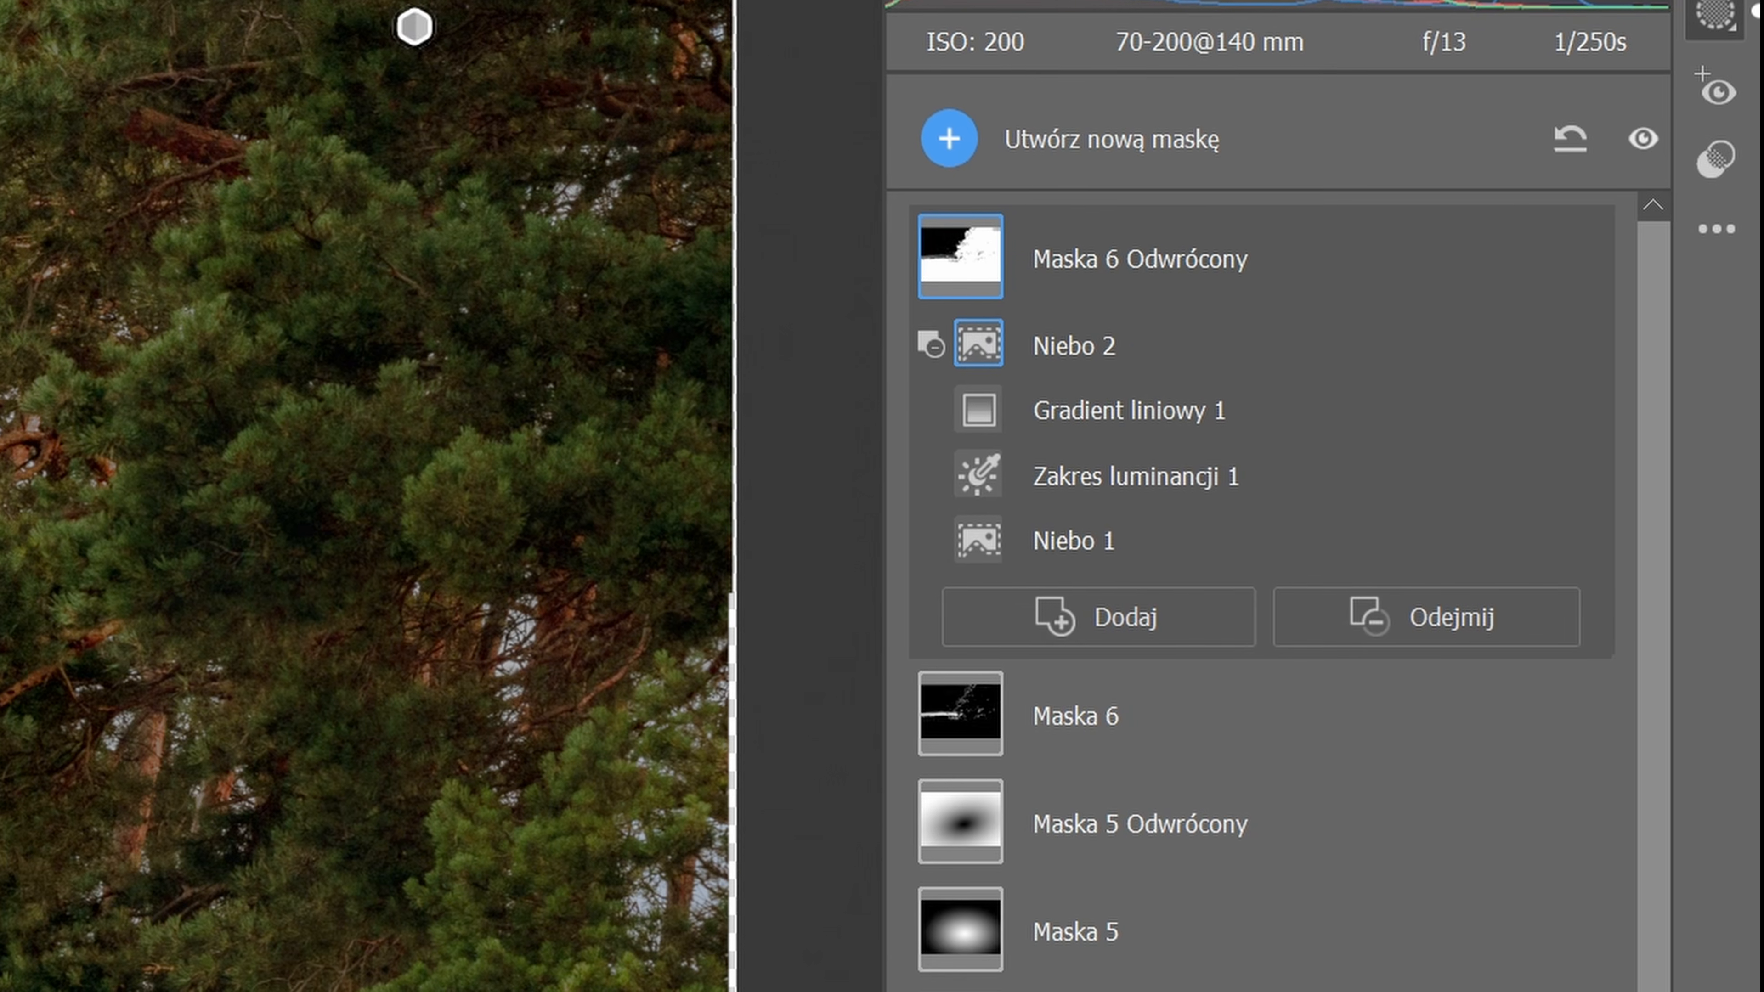
Subtract a linear gradient from Maska 6 Odwrócony at the meadow's far edge to exclude the meadow from the mask.
{"action": "left_click", "coordinate": [1465, 628]}
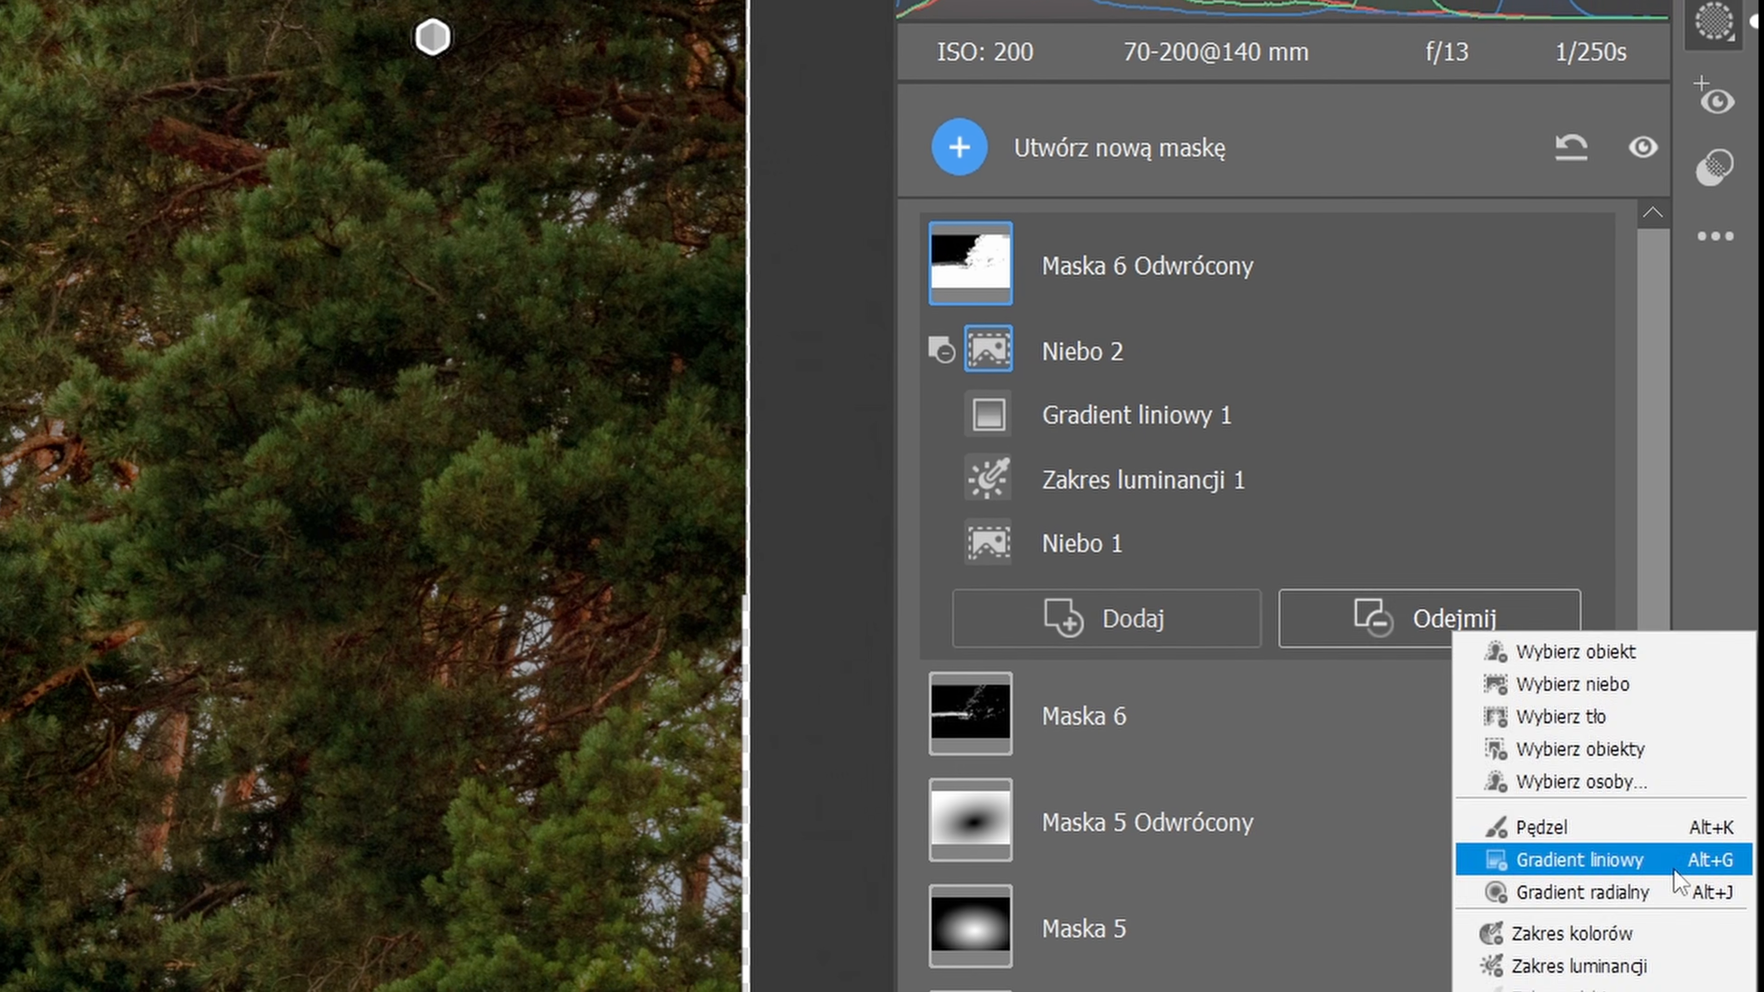
{"action": "left_click", "coordinate": [1597, 860]}
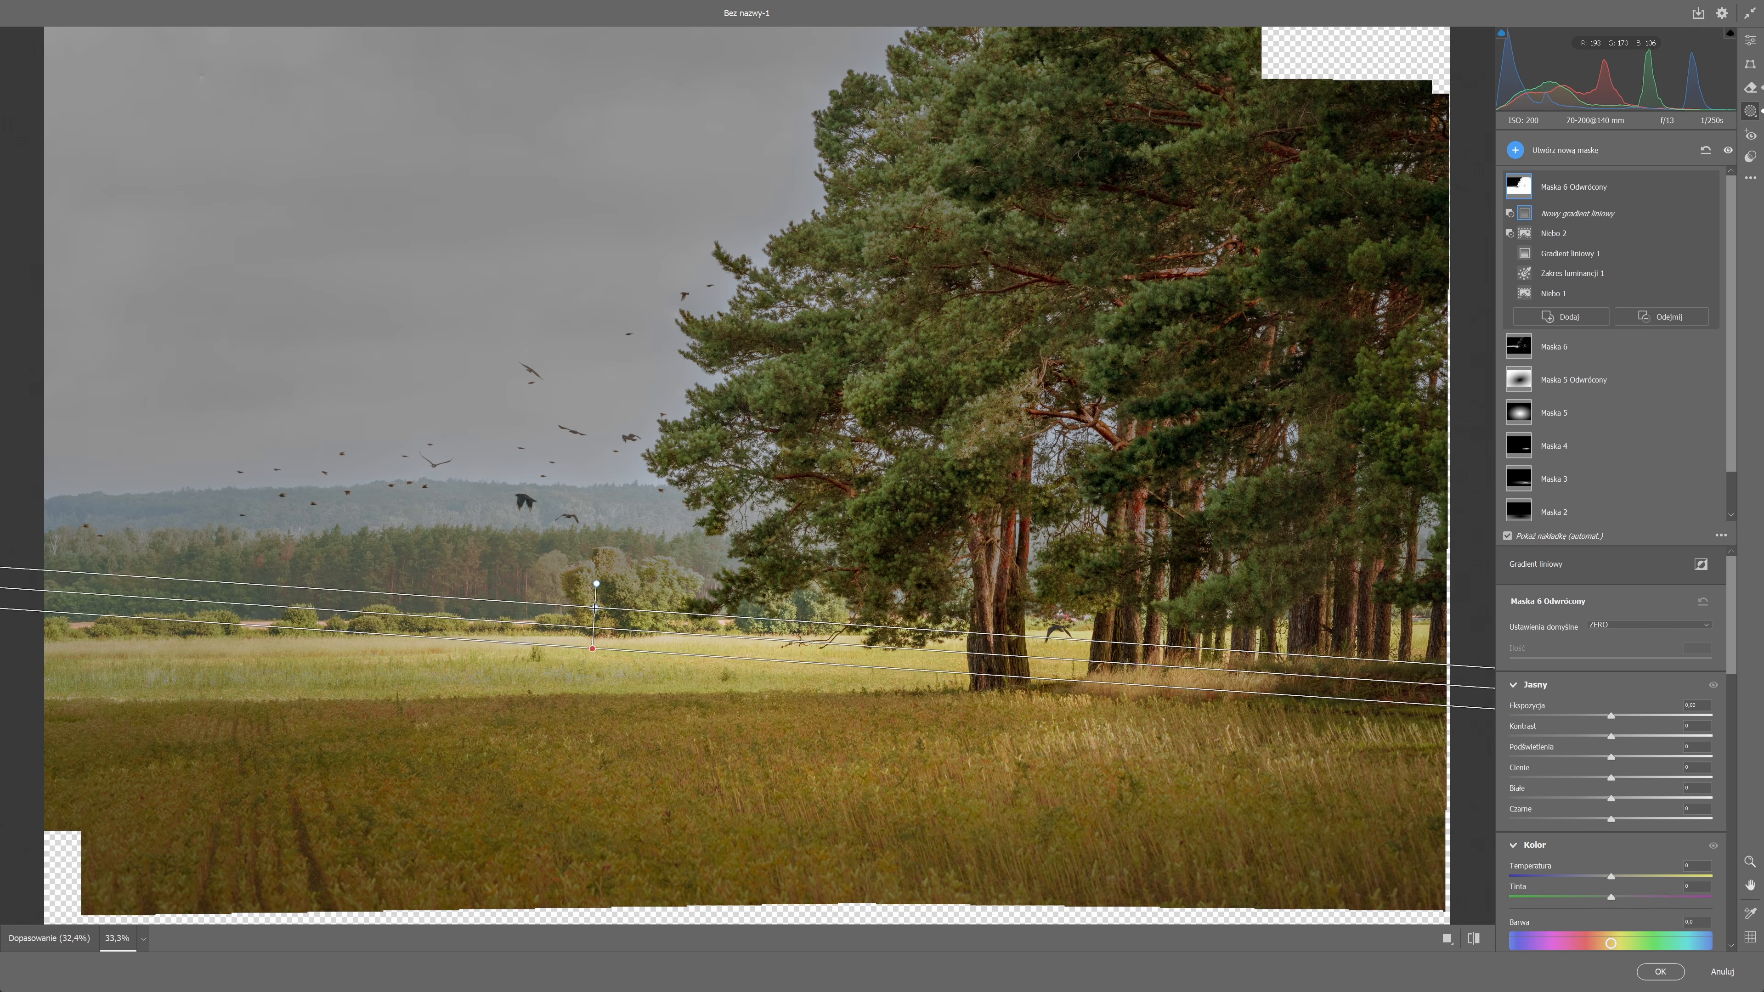
{"action": "left_click_drag", "start_coordinate": [595, 608], "coordinate": [592, 613]}
{"action": "scroll", "coordinate": [544, 548], "scroll_direction": "up", "scroll_amount": 1}
{"action": "scroll", "coordinate": [544, 548], "scroll_direction": "up", "scroll_amount": 1}
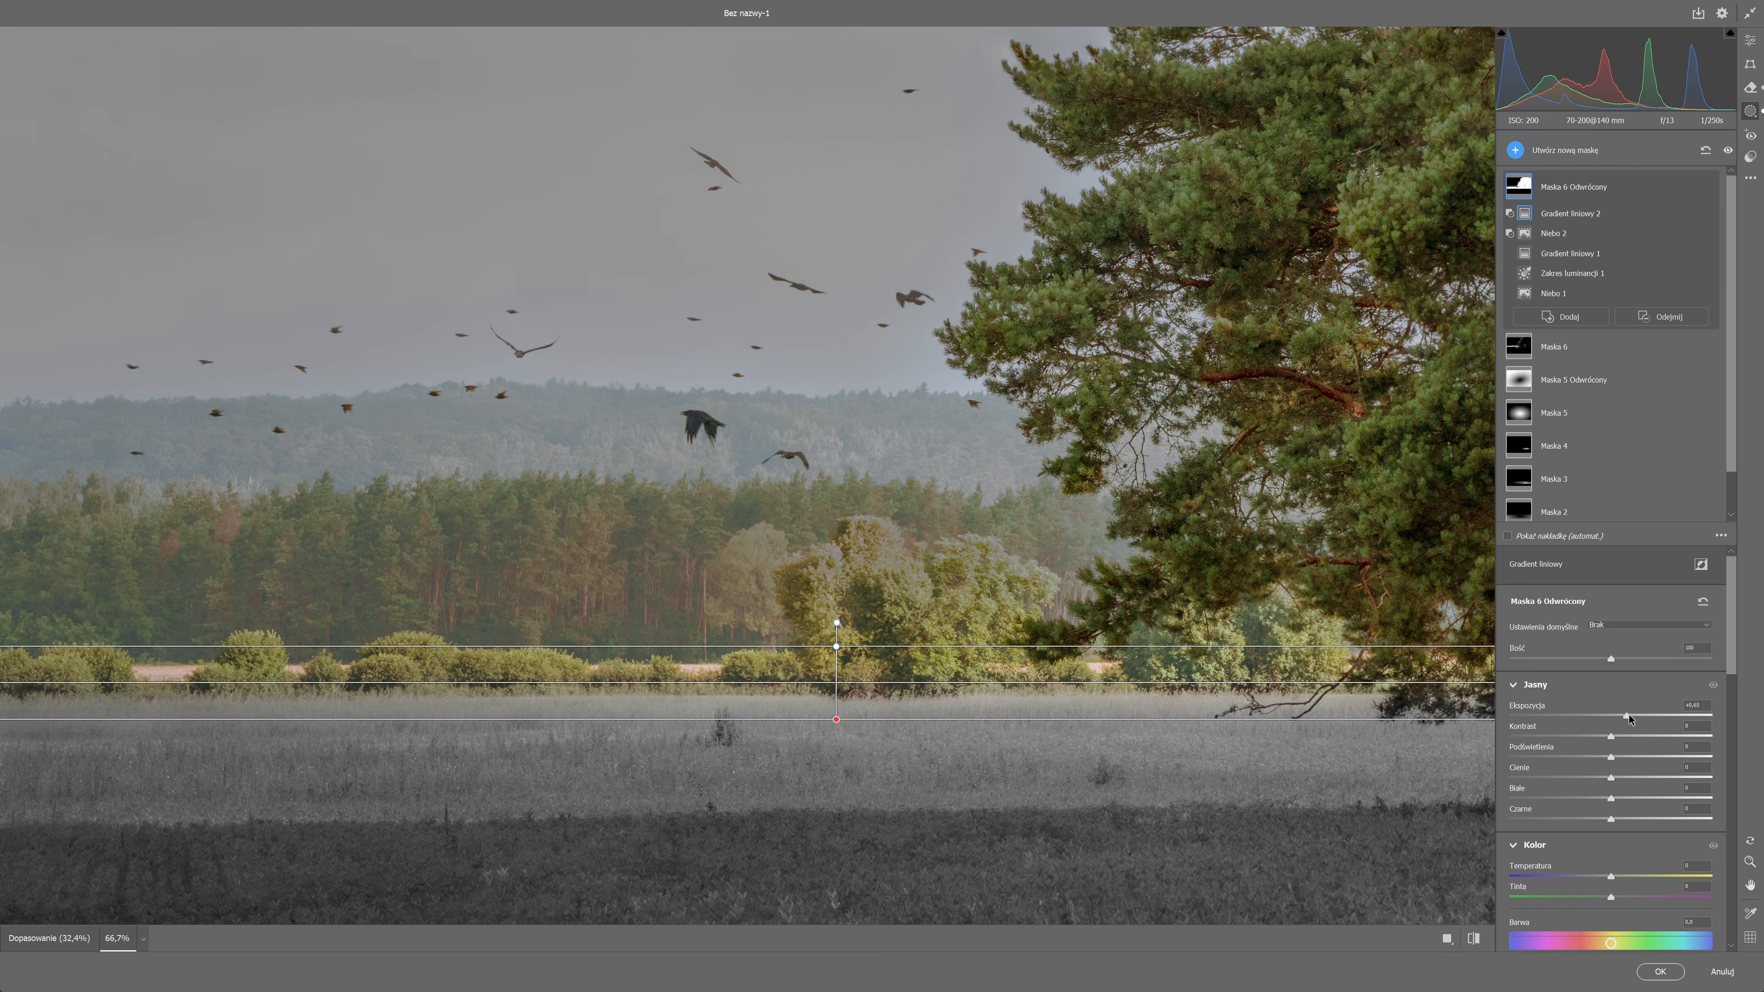
Raise the exposure of Maska 6 Odwrócony slightly to brighten the masked trees.
{"action": "left_click_drag", "start_coordinate": [1626, 716], "coordinate": [1632, 718]}
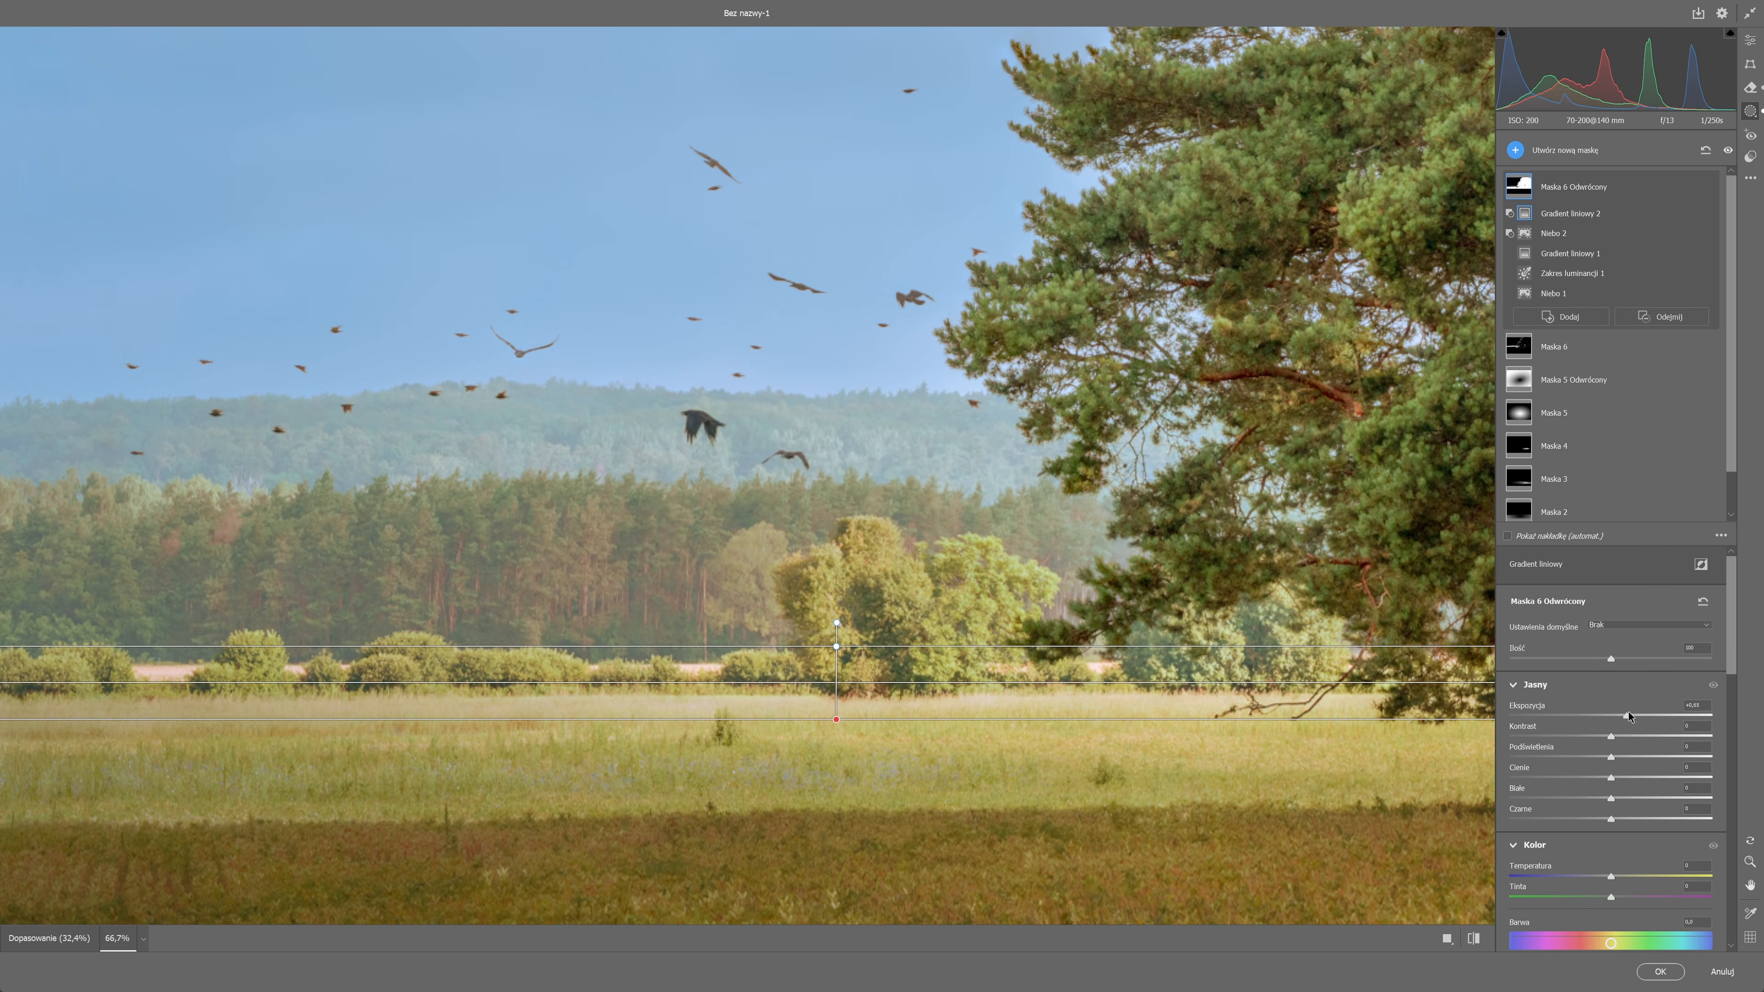
{"action": "left_click_drag", "start_coordinate": [1629, 716], "coordinate": [1627, 715]}
{"action": "scroll", "coordinate": [1630, 714], "scroll_direction": "down", "scroll_amount": 5}
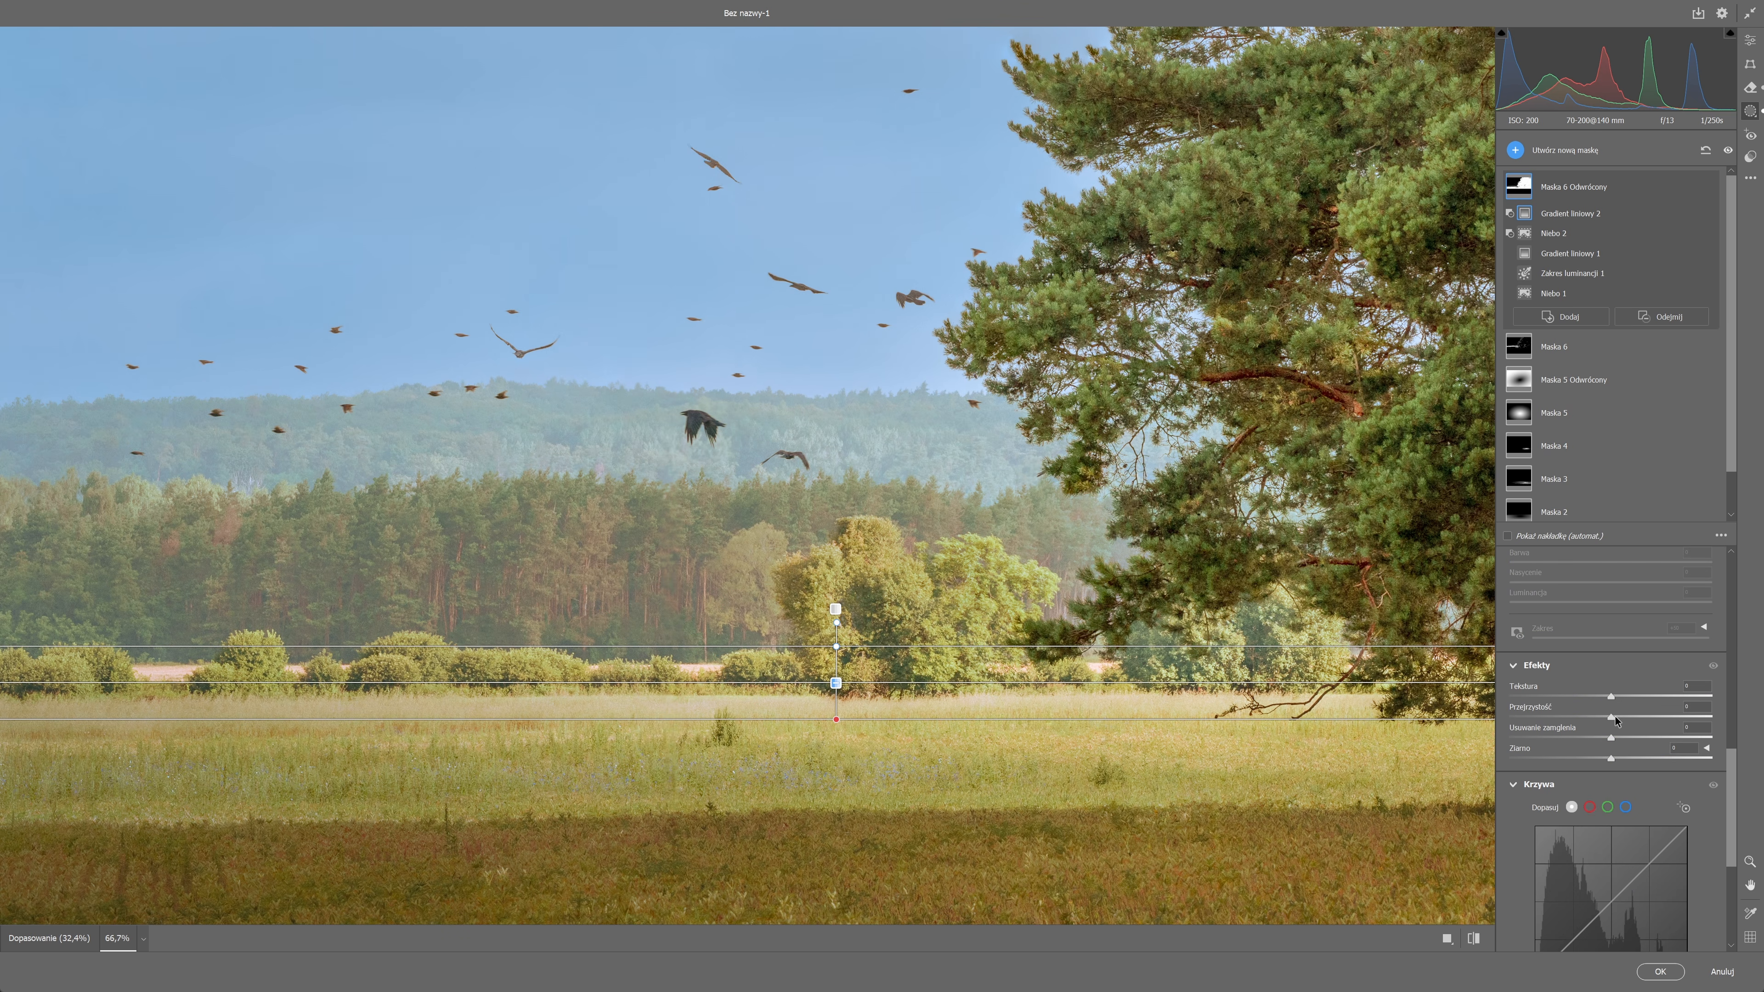
{"action": "left_click", "coordinate": [1627, 716]}
Brush the round trees and the row of bushes along the meadow's edge out of Maska 6 Odwrócony.
{"action": "left_click", "coordinate": [1624, 318]}
{"action": "left_click", "coordinate": [1695, 357]}
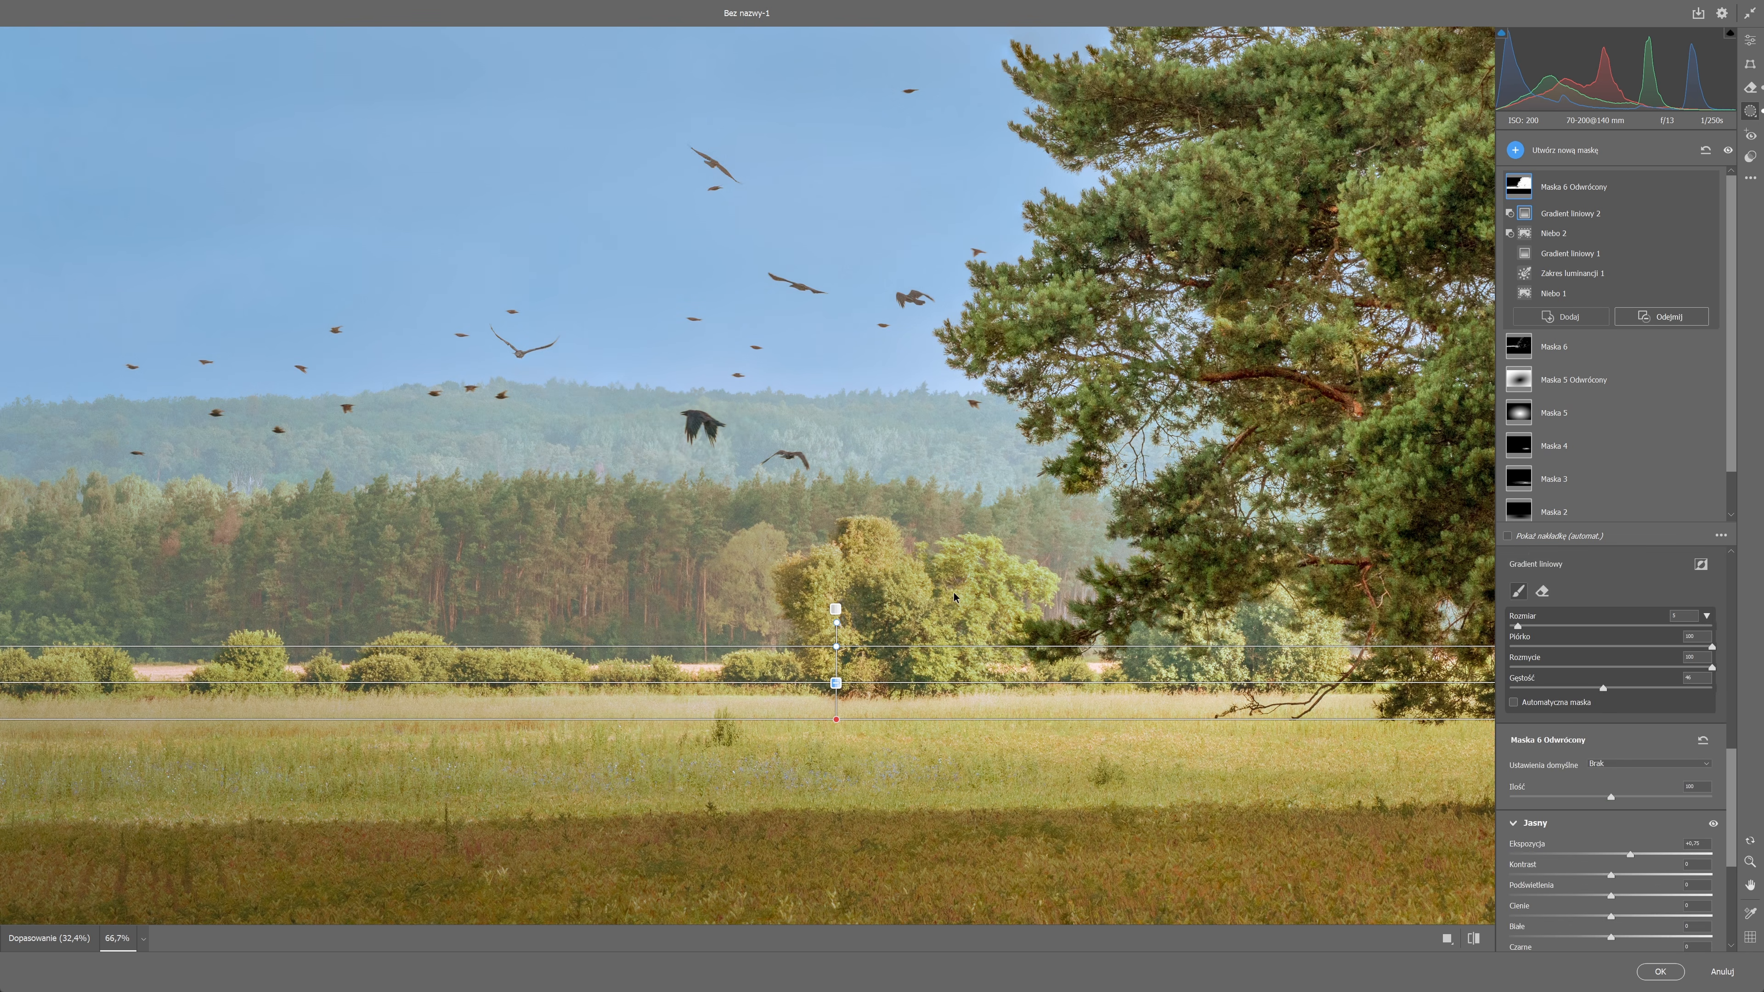
{"action": "key", "text": "k"}
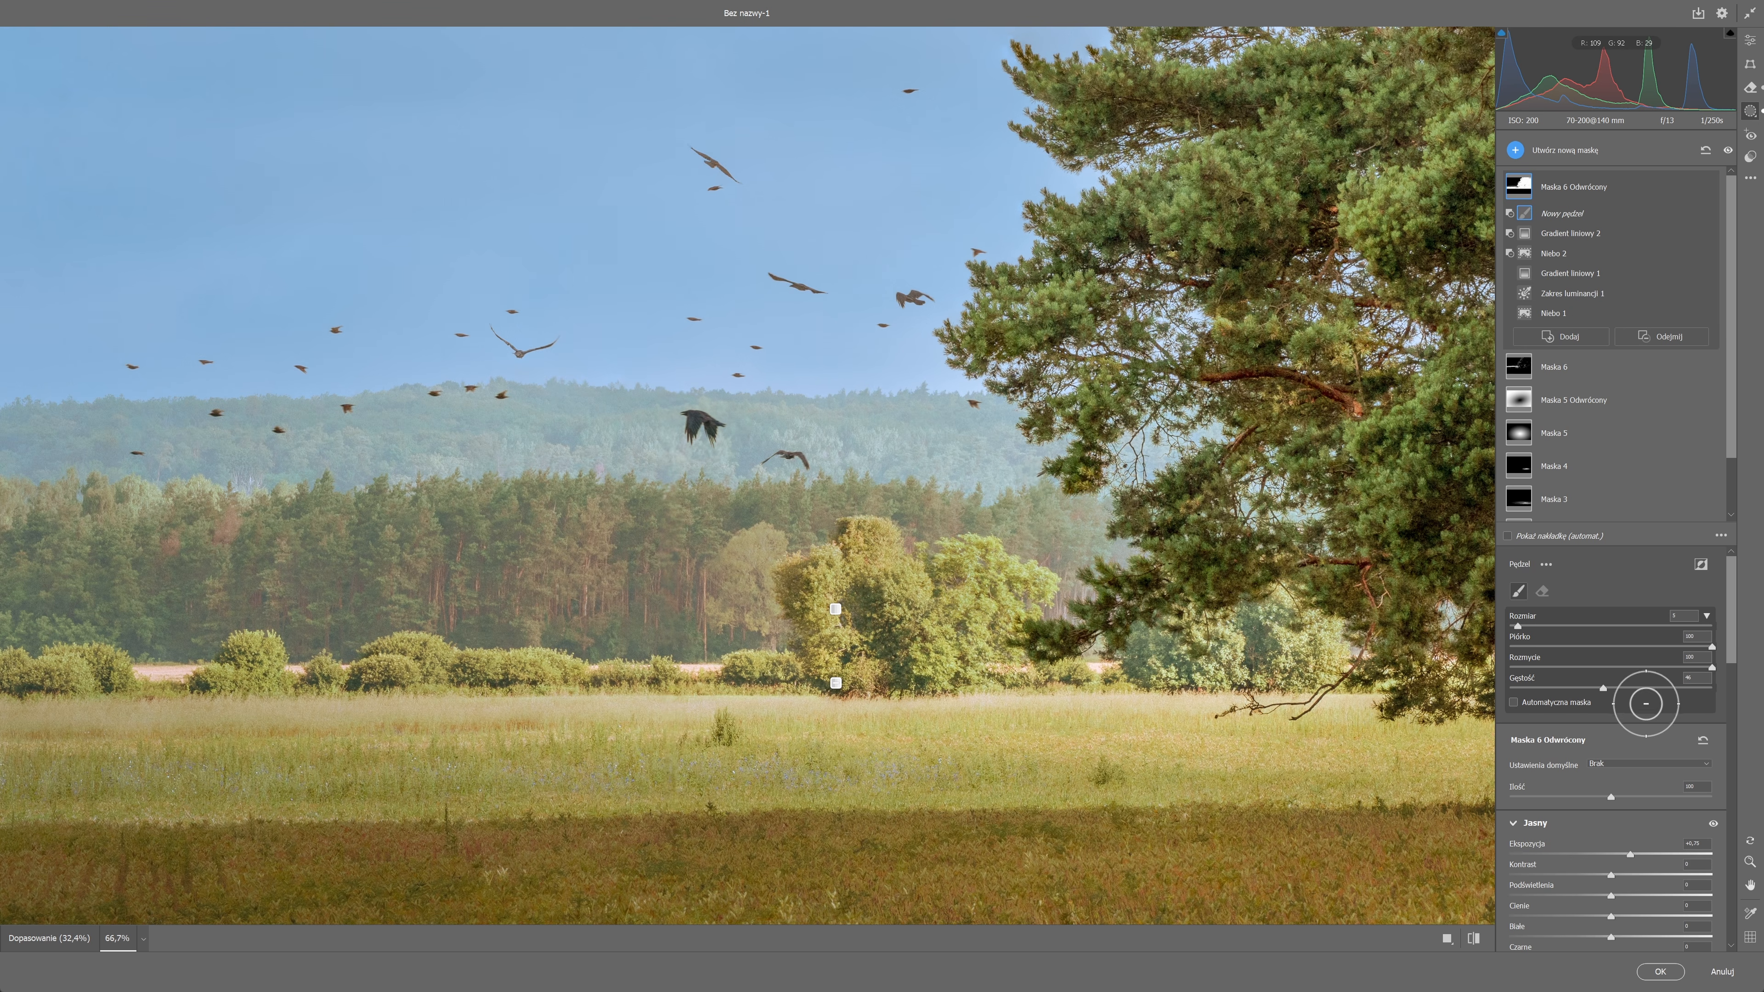
{"action": "mouse_move", "coordinate": [965, 608]}
{"action": "left_mouse_down"}
{"action": "mouse_move", "coordinate": [989, 624]}
{"action": "mouse_move", "coordinate": [861, 611]}
{"action": "mouse_move", "coordinate": [1270, 619]}
{"action": "mouse_move", "coordinate": [1471, 674]}
{"action": "left_mouse_up"}
{"action": "left_click_drag", "start_coordinate": [851, 673], "coordinate": [128, 696]}
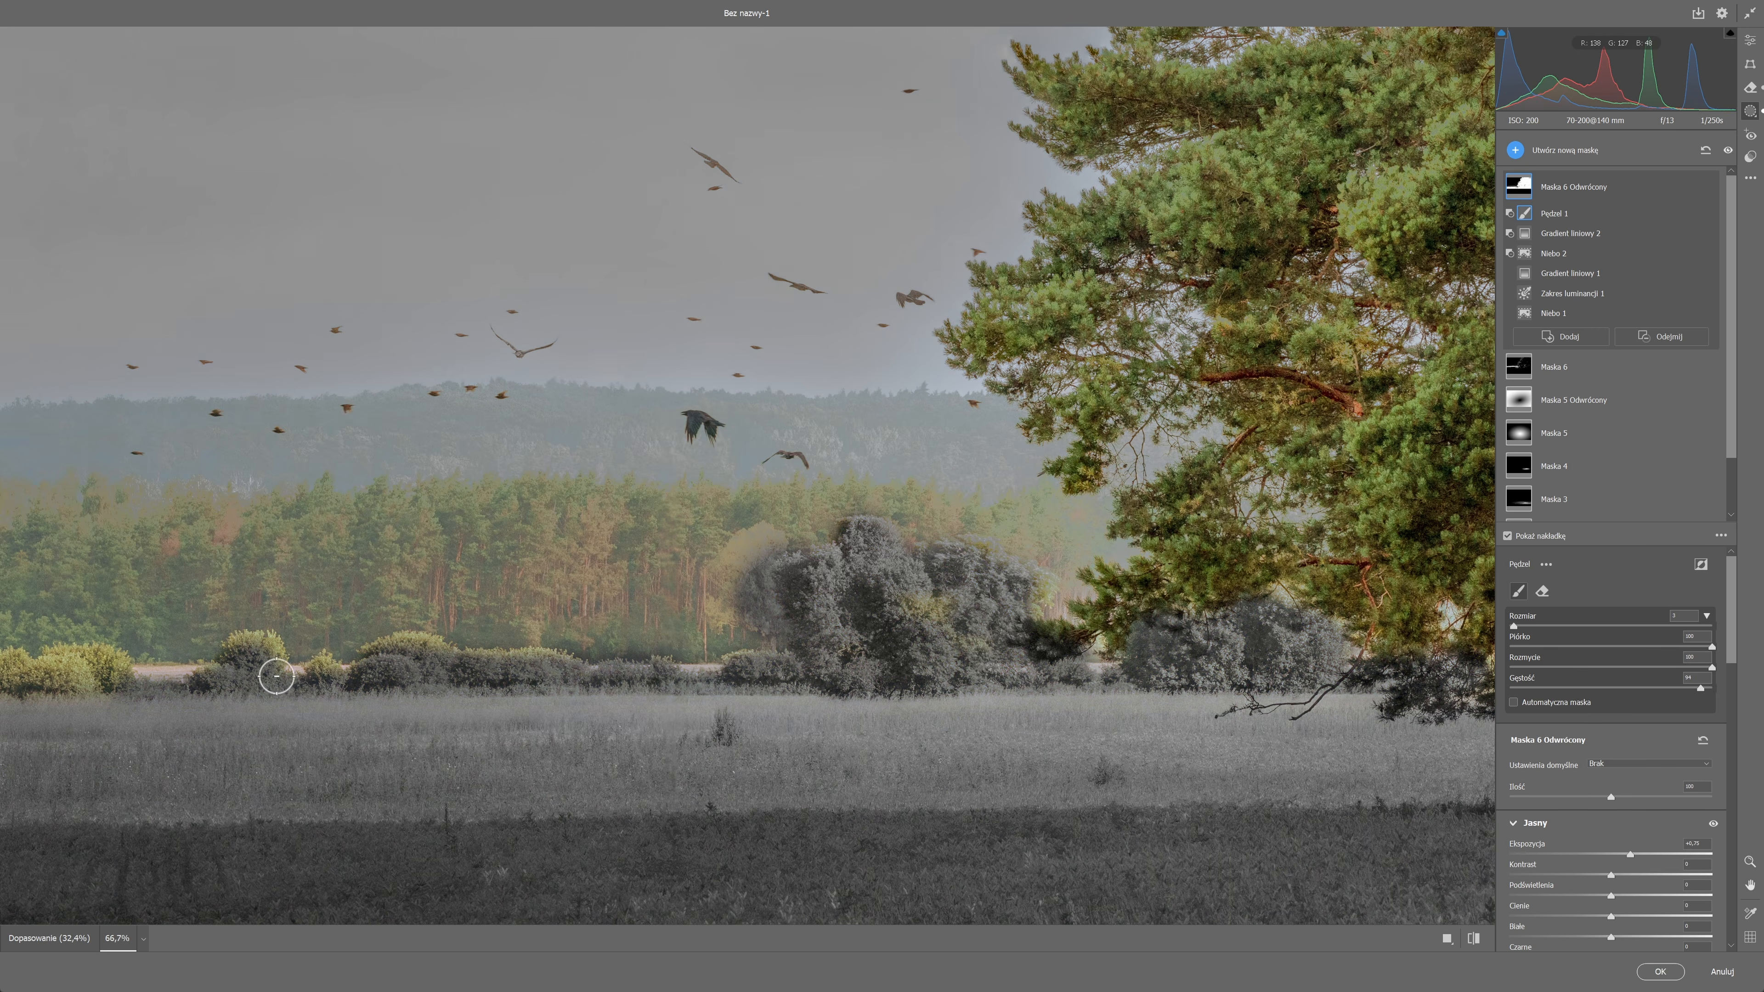
{"action": "left_click_drag", "start_coordinate": [275, 677], "coordinate": [781, 672]}
{"action": "left_click_drag", "start_coordinate": [1262, 541], "coordinate": [1268, 536]}
{"action": "left_click_drag", "start_coordinate": [262, 671], "coordinate": [600, 666]}
Subtract a slanted linear gradient from Maska 6 Odwrócony to exclude the large pines above the meadow.
{"action": "key", "text": "ctrl+minus"}
{"action": "key", "text": "ctrl+minus"}
{"action": "left_click", "coordinate": [1666, 337]}
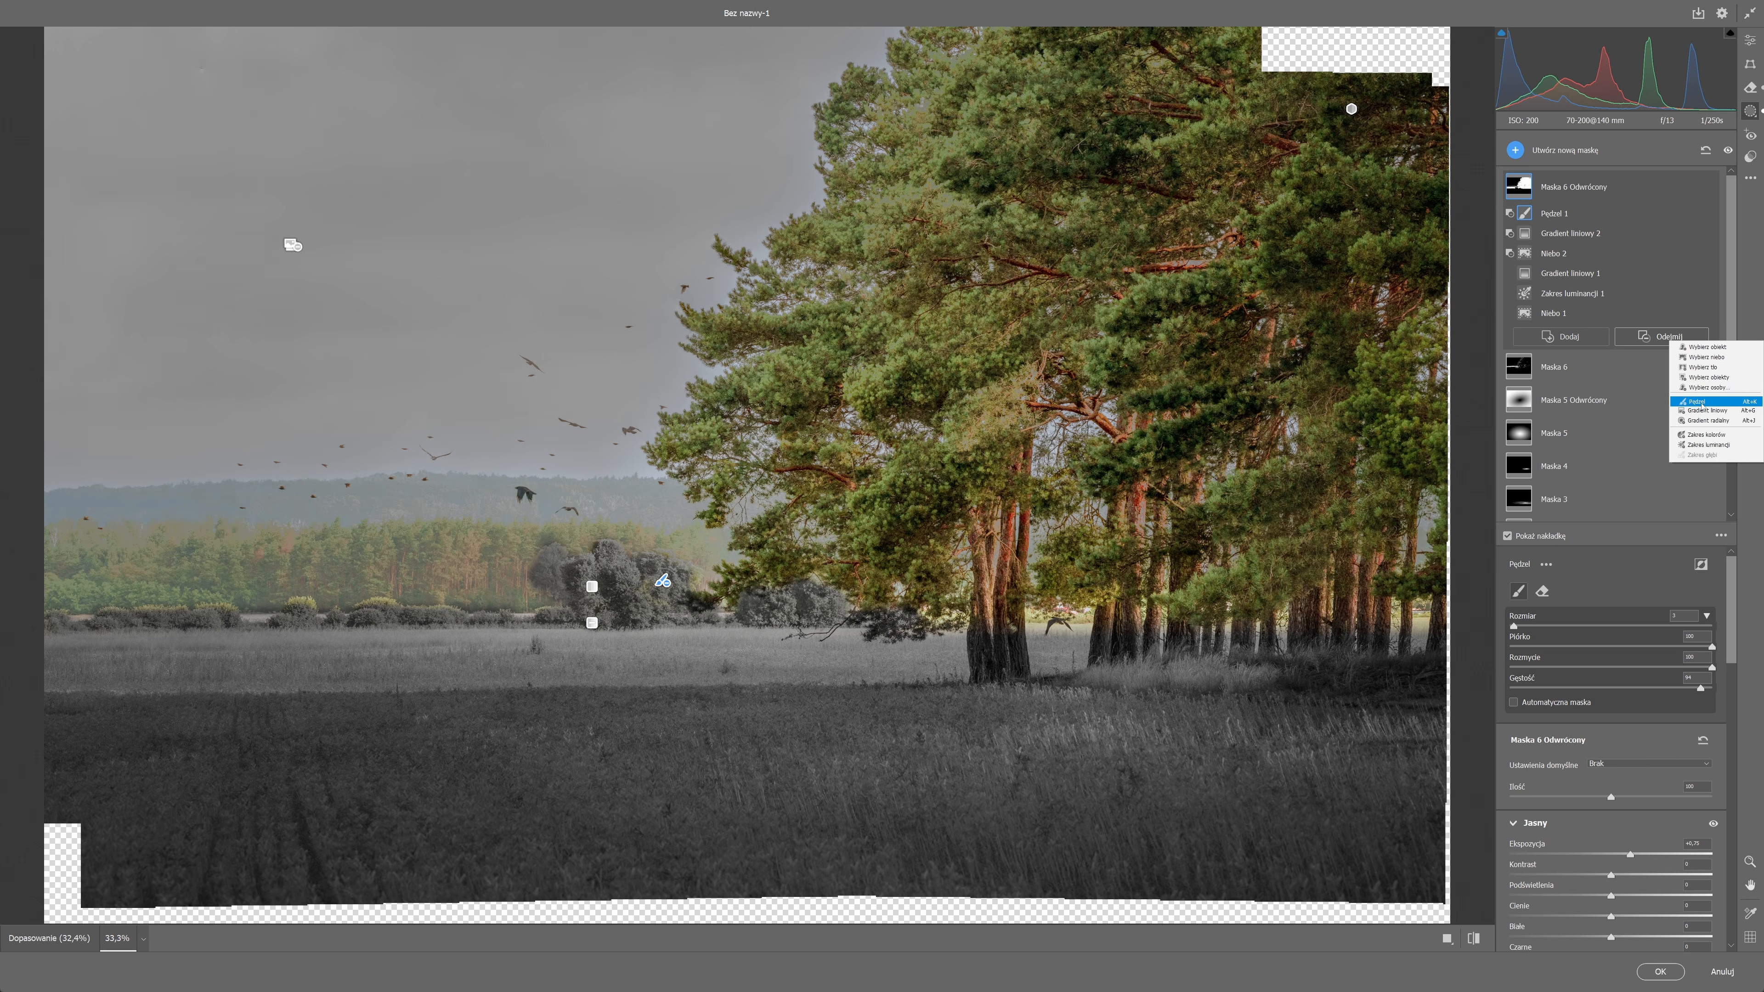
{"action": "left_click", "coordinate": [1695, 411]}
{"action": "left_click_drag", "start_coordinate": [776, 488], "coordinate": [771, 575]}
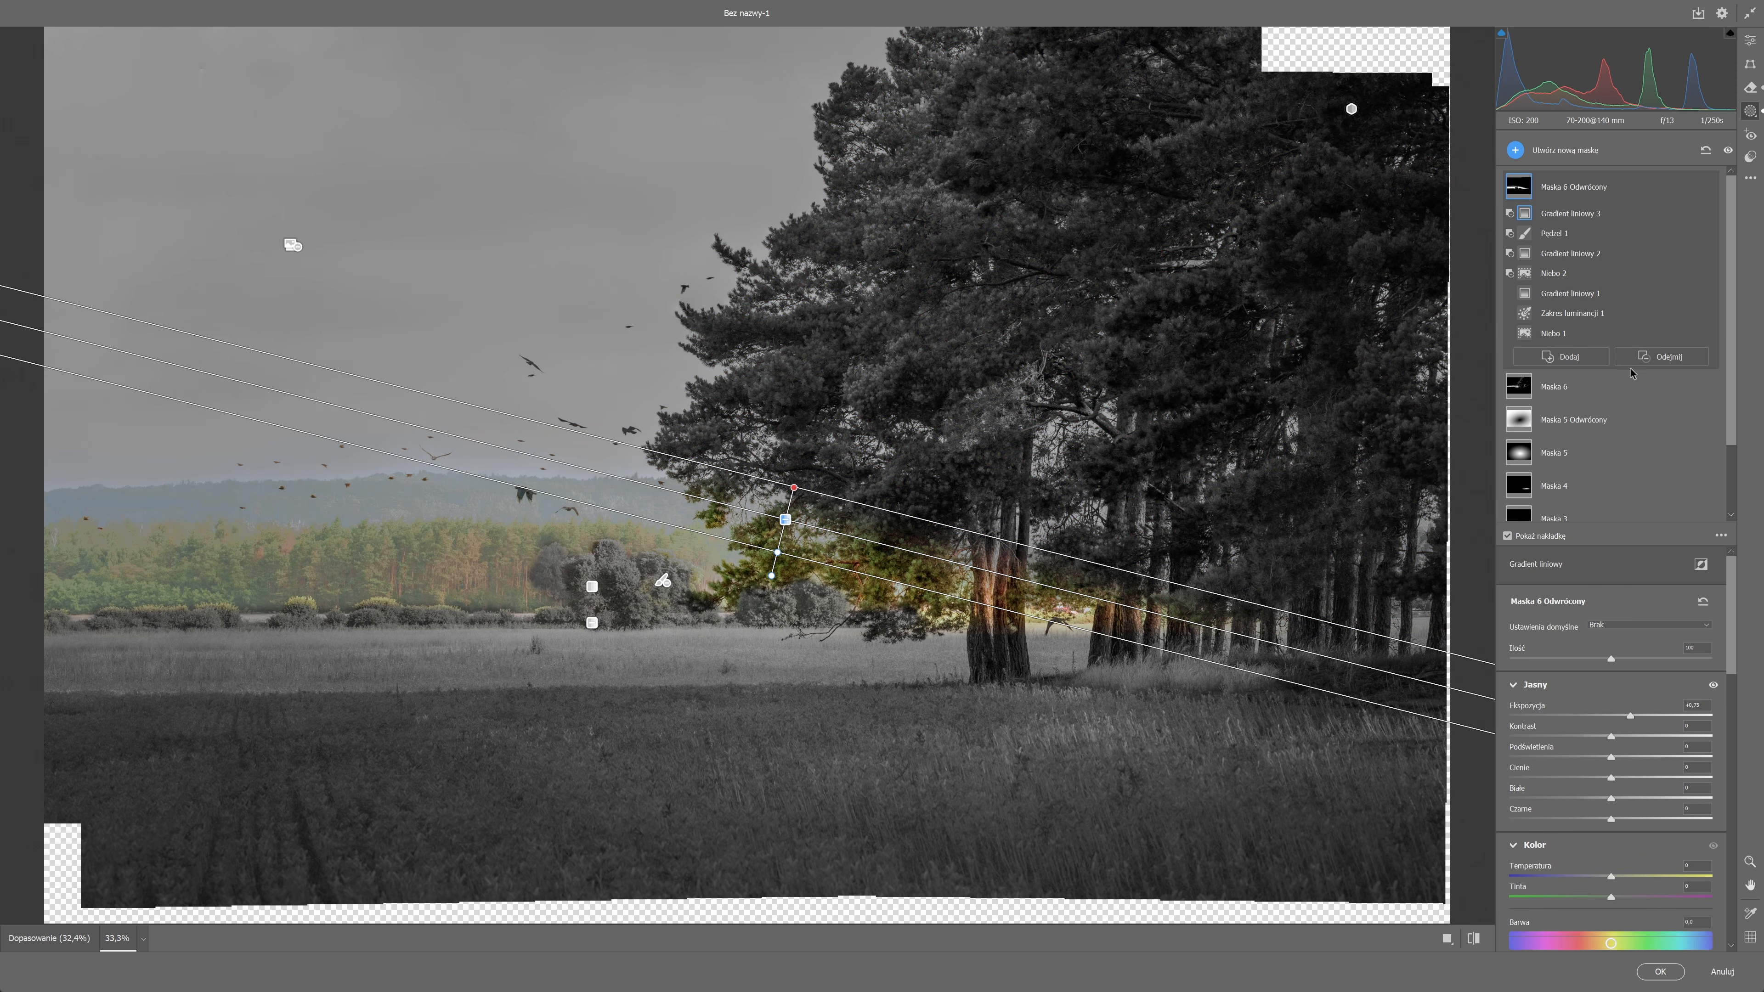
Brush the remaining pine trunks and lower branches out of Maska 6 Odwrócony, and compare the image with the mask off and on.
{"action": "left_click", "coordinate": [1666, 357]}
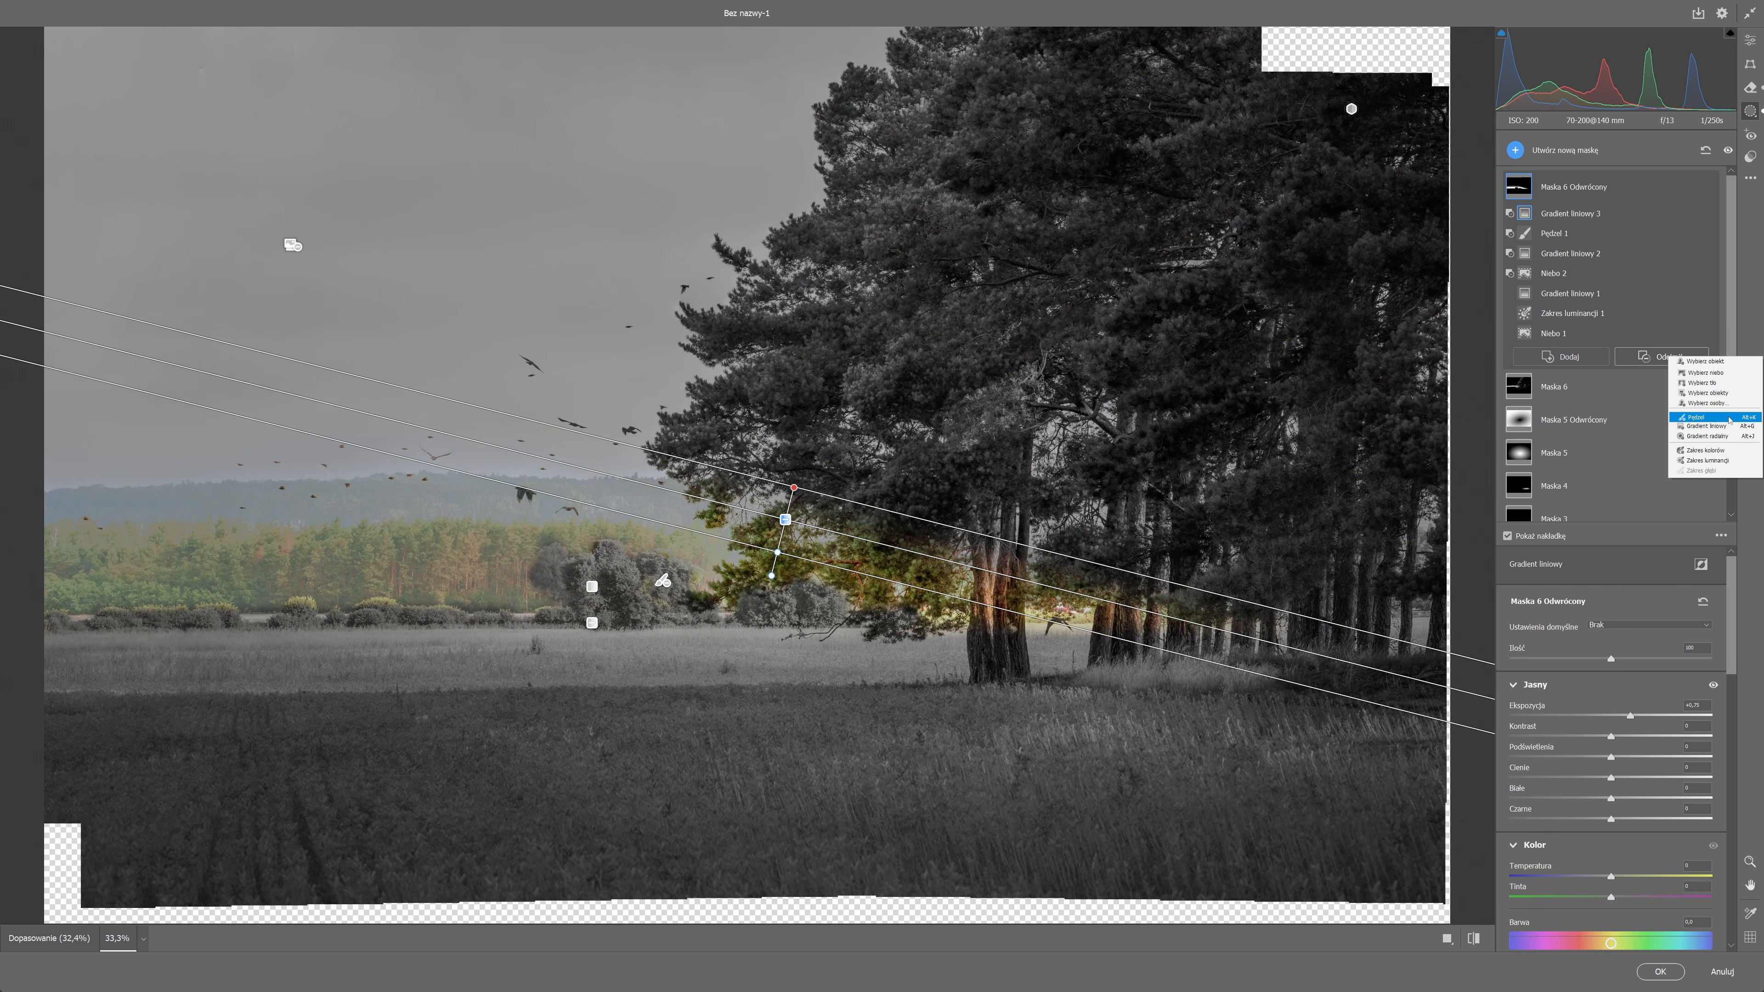
{"action": "left_click", "coordinate": [1695, 416]}
{"action": "mouse_move", "coordinate": [1120, 607]}
{"action": "left_mouse_down"}
{"action": "mouse_move", "coordinate": [1076, 661]}
{"action": "mouse_move", "coordinate": [817, 543]}
{"action": "mouse_move", "coordinate": [776, 489]}
{"action": "left_mouse_up"}
{"action": "scroll", "coordinate": [773, 552], "scroll_direction": "down", "scroll_amount": 6}
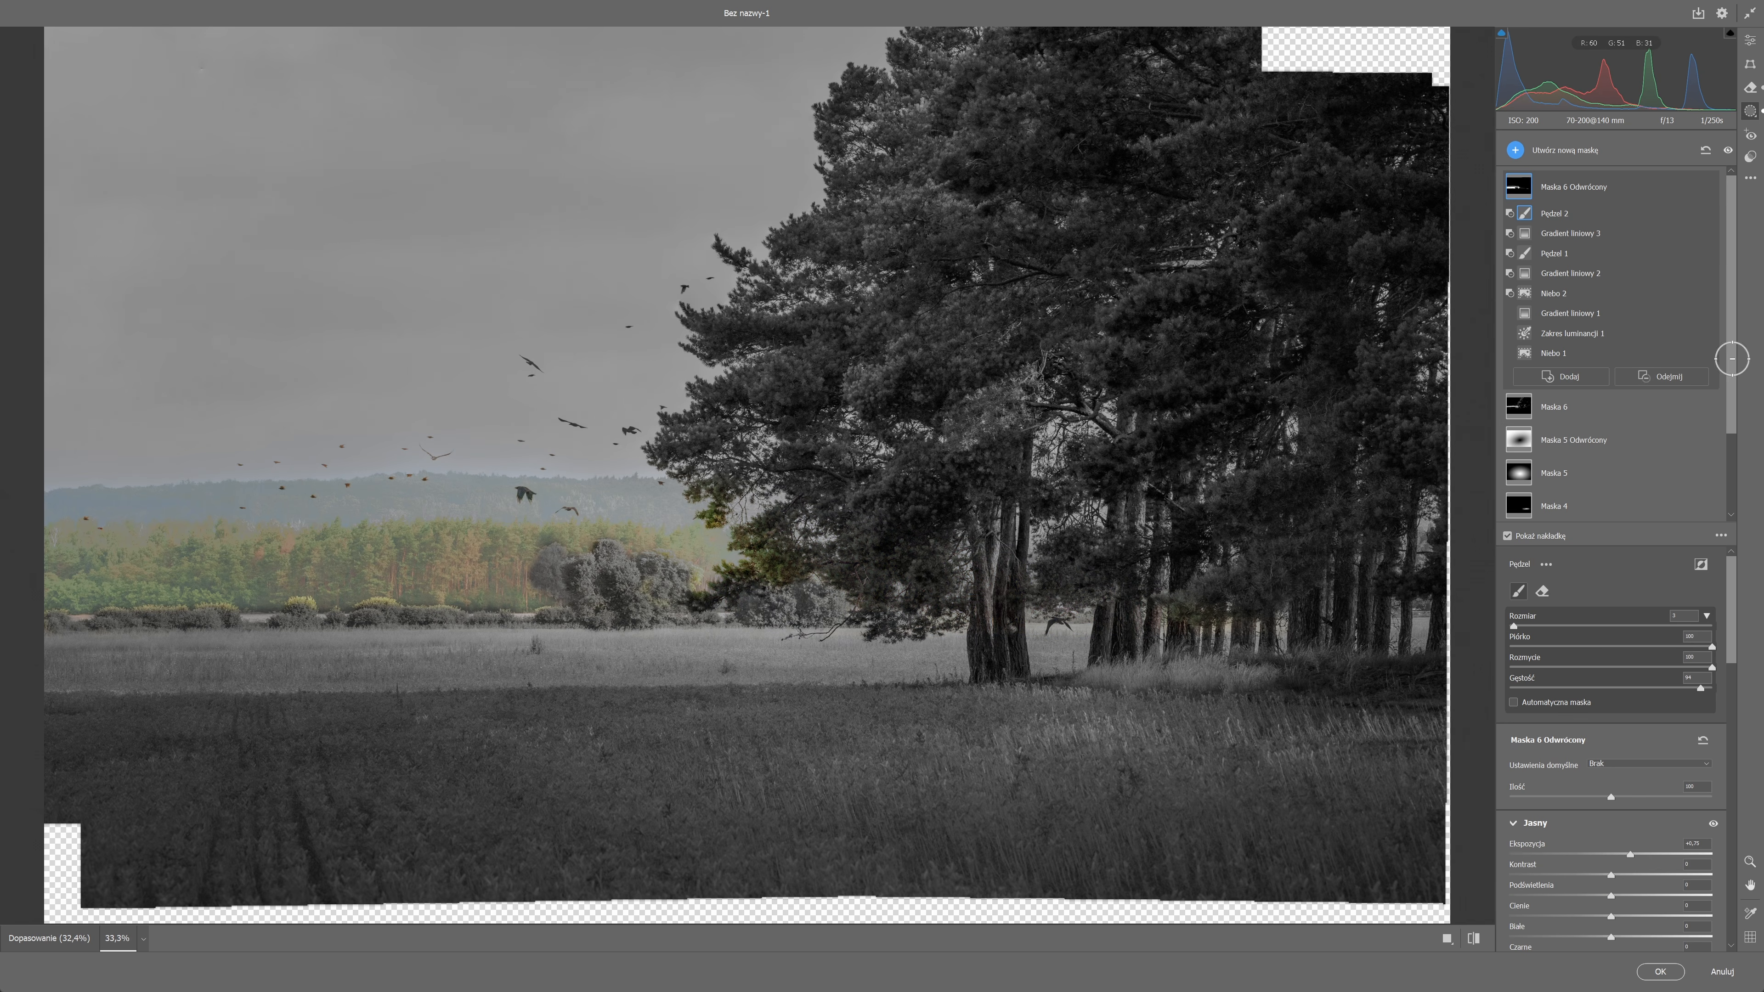
{"action": "left_click", "coordinate": [1706, 187]}
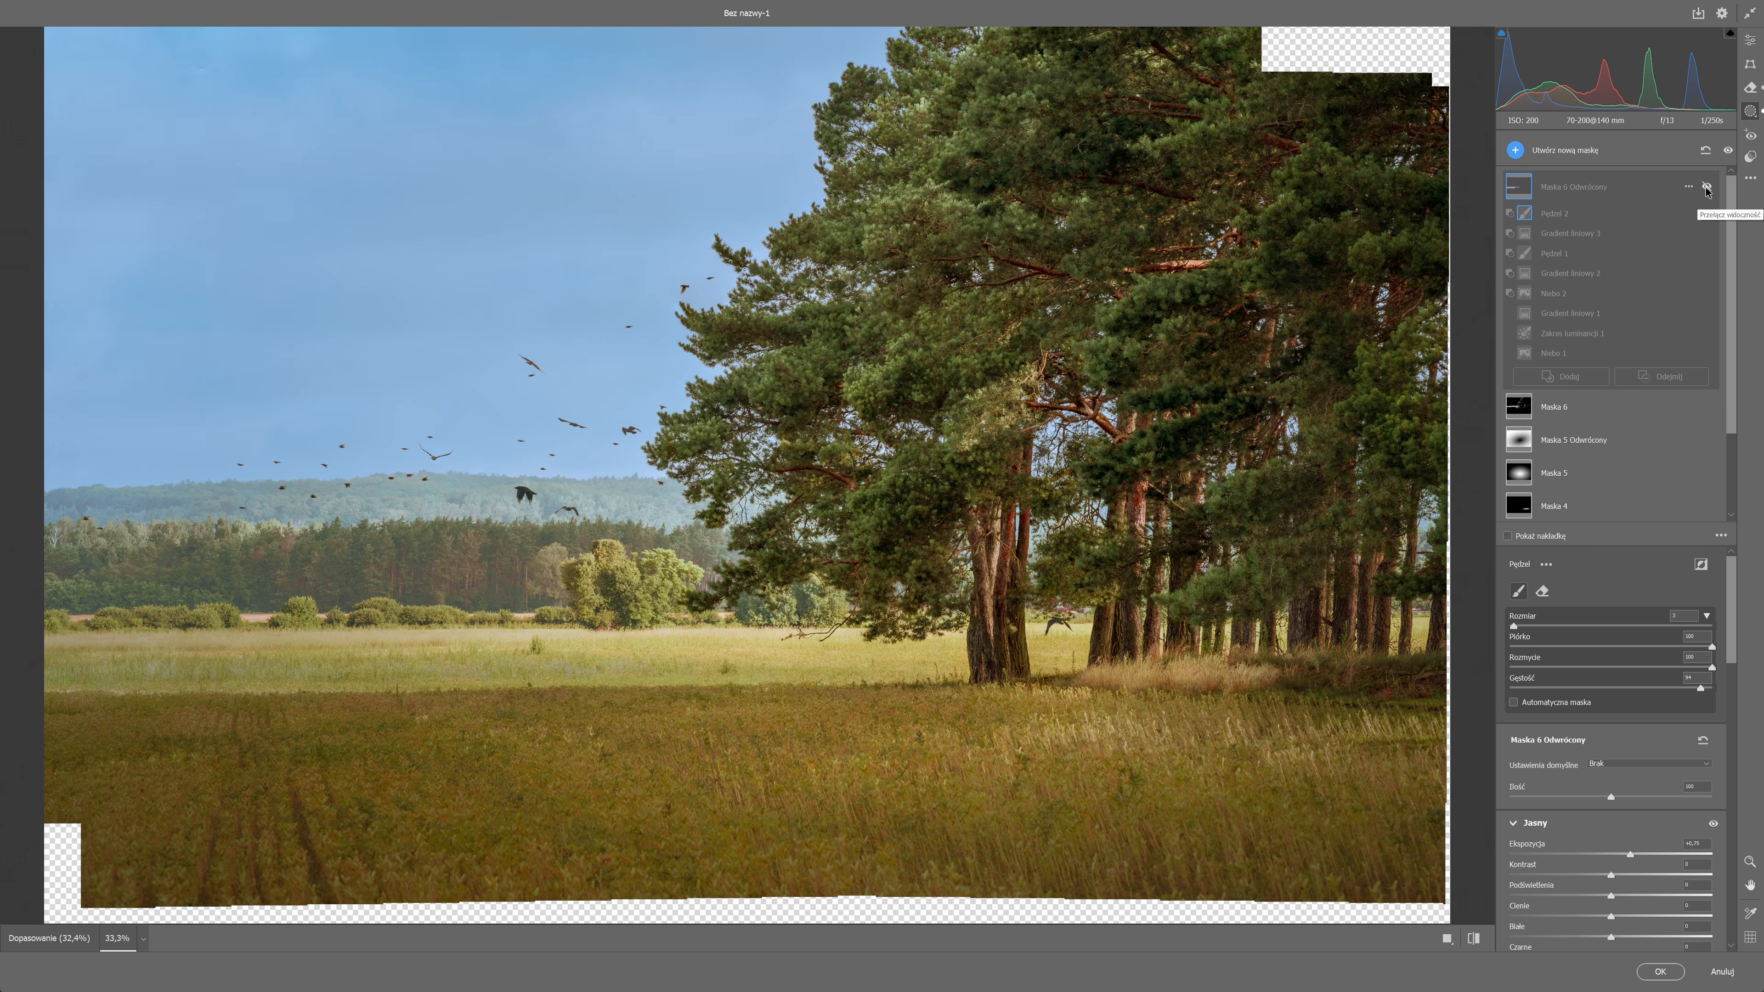
{"action": "left_click", "coordinate": [1707, 186]}
{"action": "key", "text": "ctrl+plus"}
{"action": "key", "text": "ctrl+minus"}
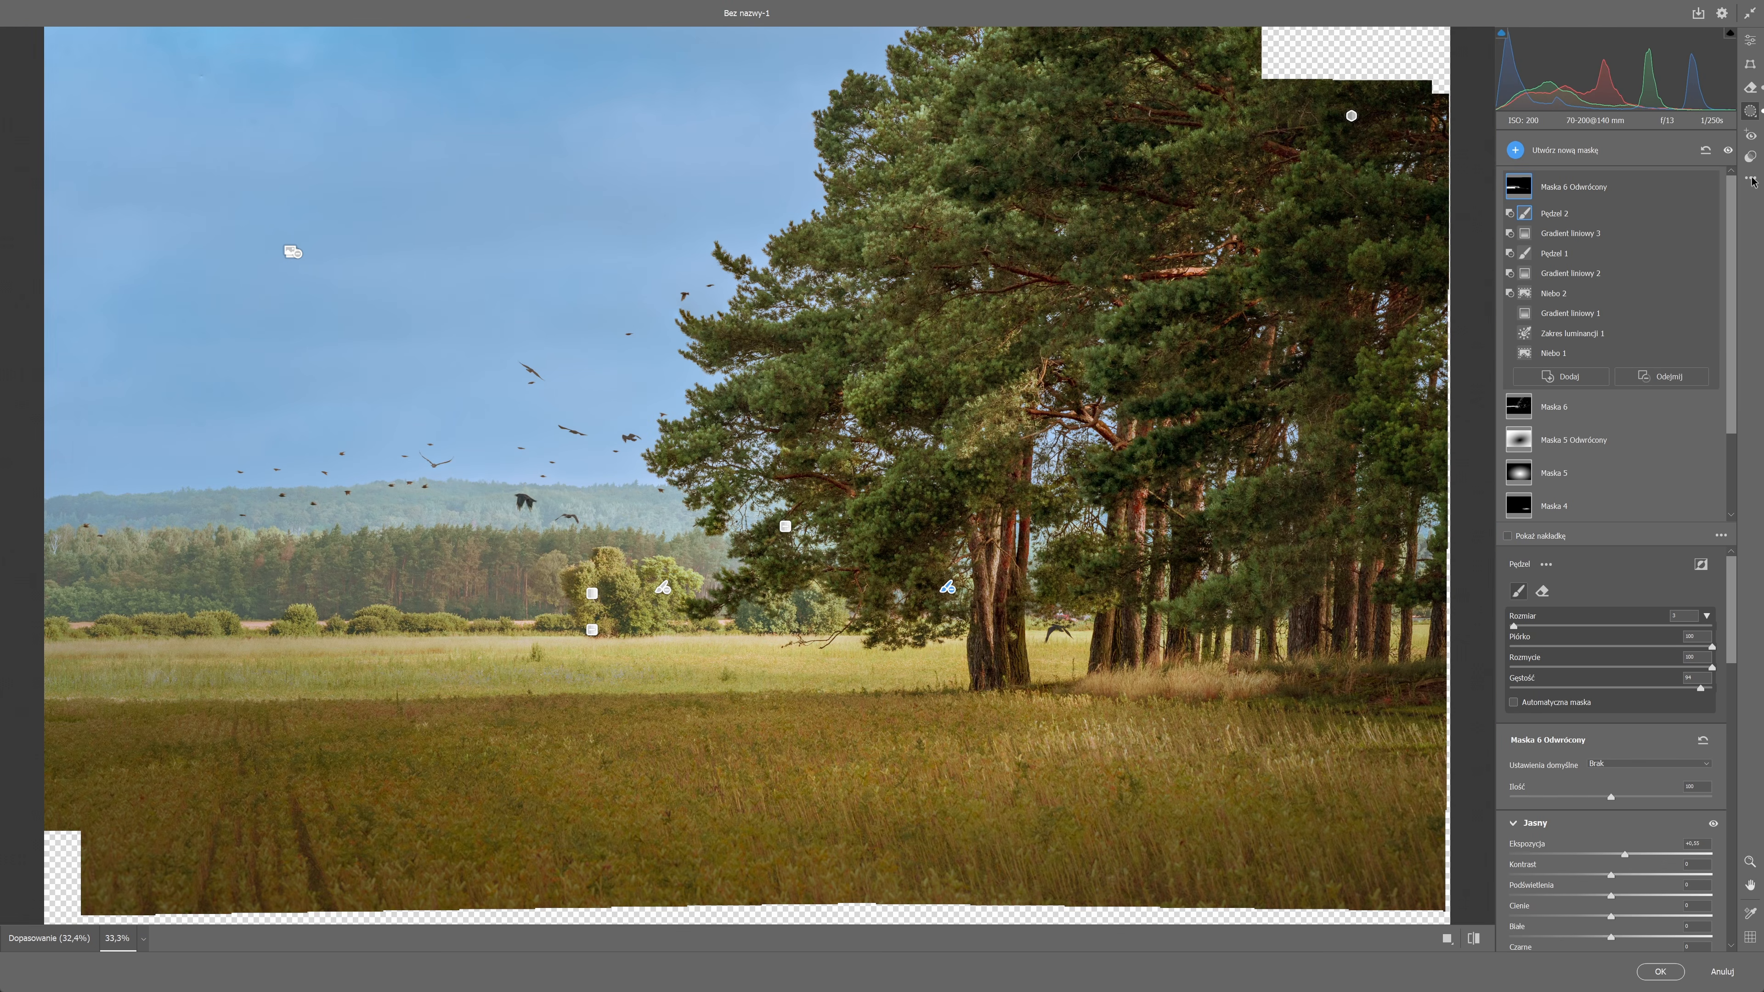
Create a radial gradient mask as a wide, flat ellipse across the darker front meadow and raise its exposure.
{"action": "left_click", "coordinate": [1520, 154]}
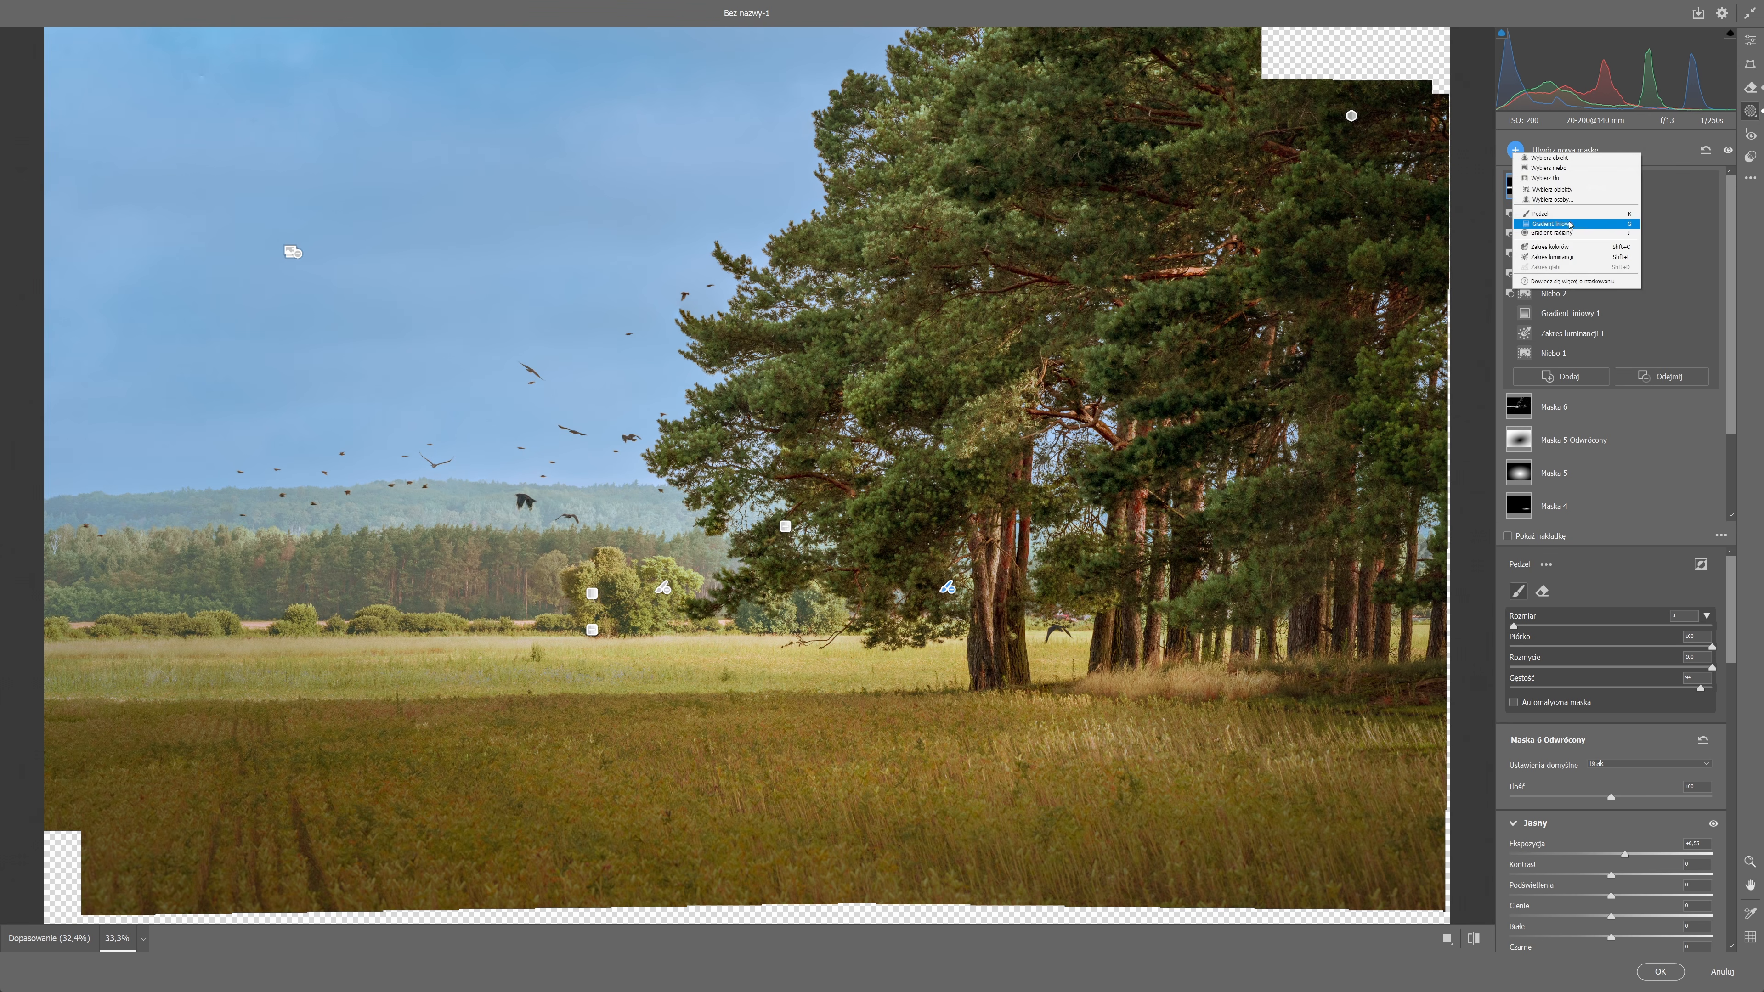
{"action": "left_click", "coordinate": [1552, 234]}
{"action": "left_click_drag", "start_coordinate": [646, 729], "coordinate": [490, 726]}
{"action": "left_click_drag", "start_coordinate": [1368, 725], "coordinate": [1746, 725]}
{"action": "left_click_drag", "start_coordinate": [491, 762], "coordinate": [492, 767]}
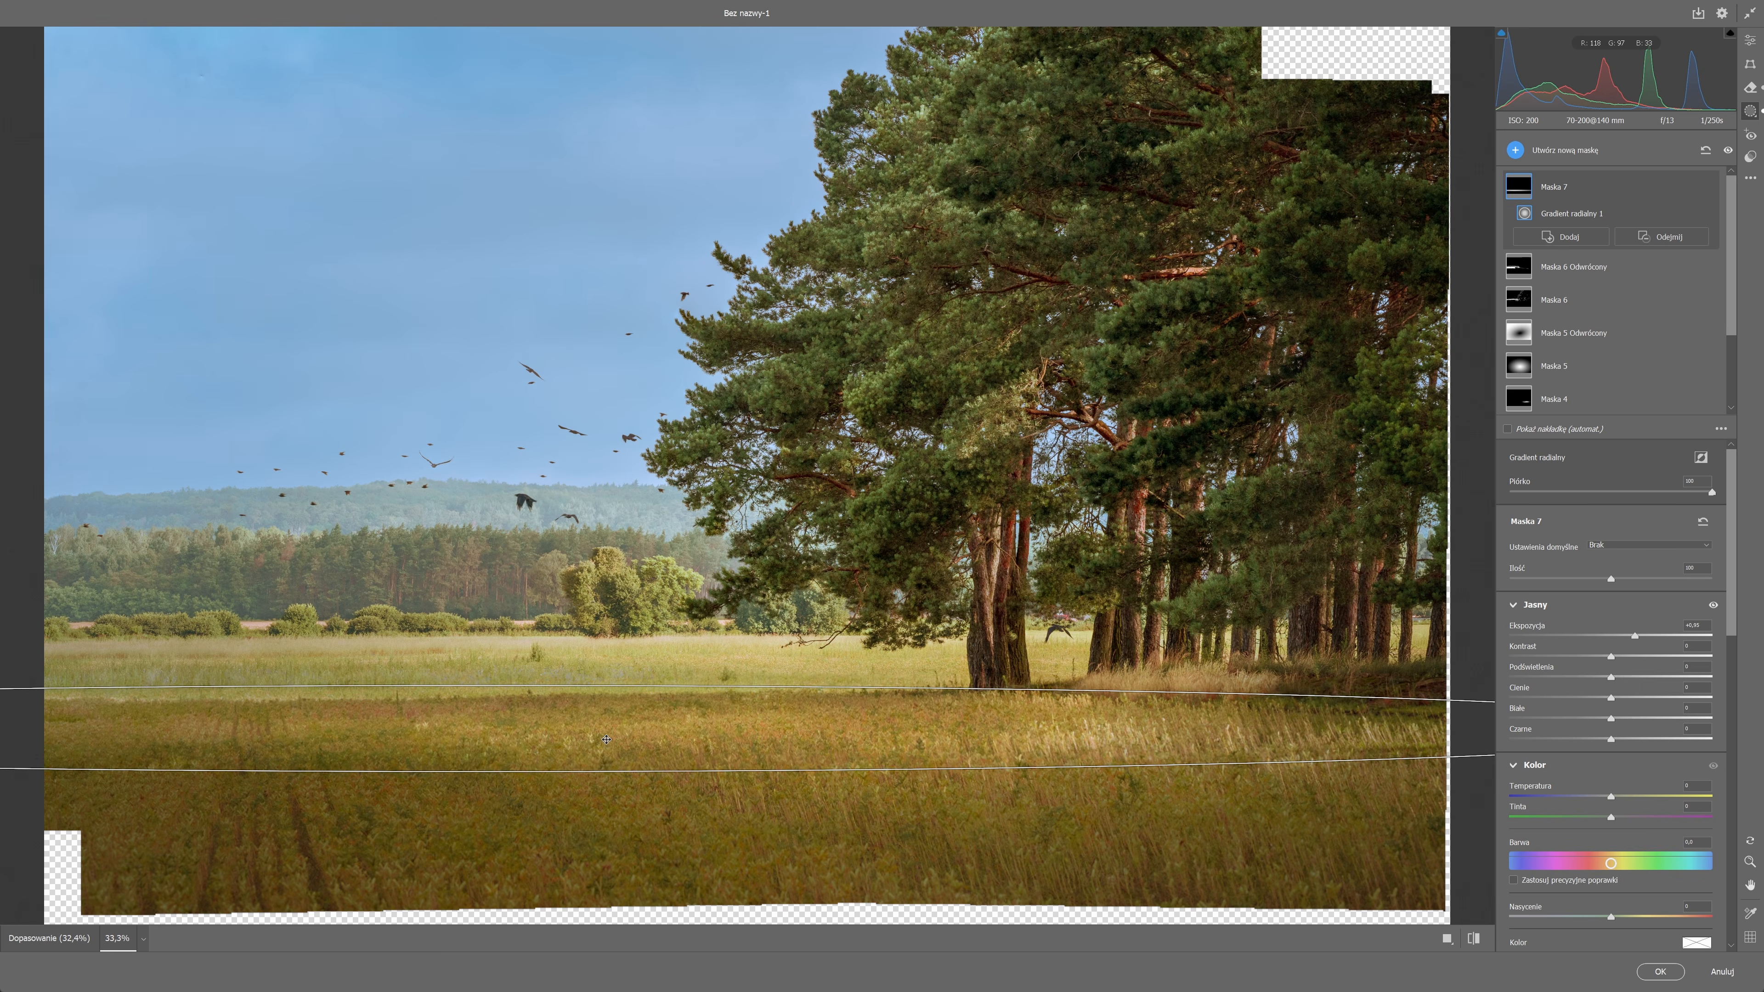
Create a linear gradient mask rising from the photo's lower edge over the front meadow and lower its exposure.
{"action": "key", "text": "ctrl+minus"}
{"action": "left_click", "coordinate": [1750, 46]}
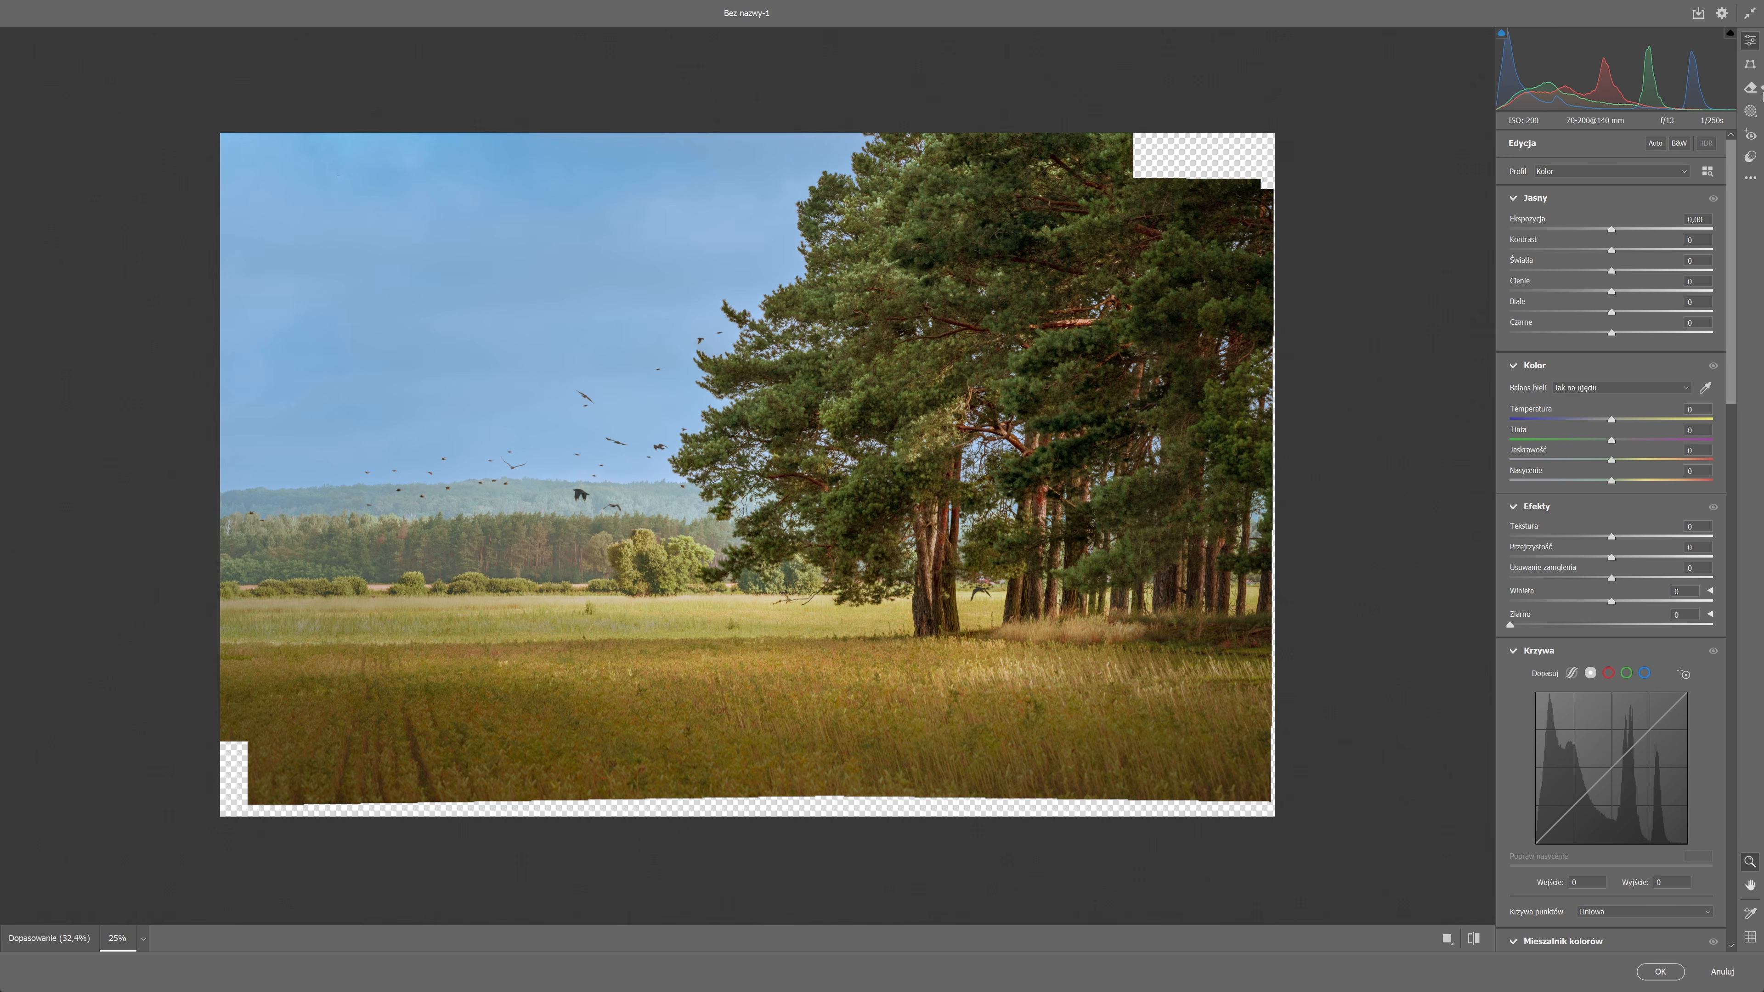
{"action": "left_click", "coordinate": [1750, 112]}
{"action": "left_click", "coordinate": [1516, 150]}
{"action": "left_click", "coordinate": [1562, 290]}
{"action": "left_click_drag", "start_coordinate": [590, 783], "coordinate": [591, 669]}
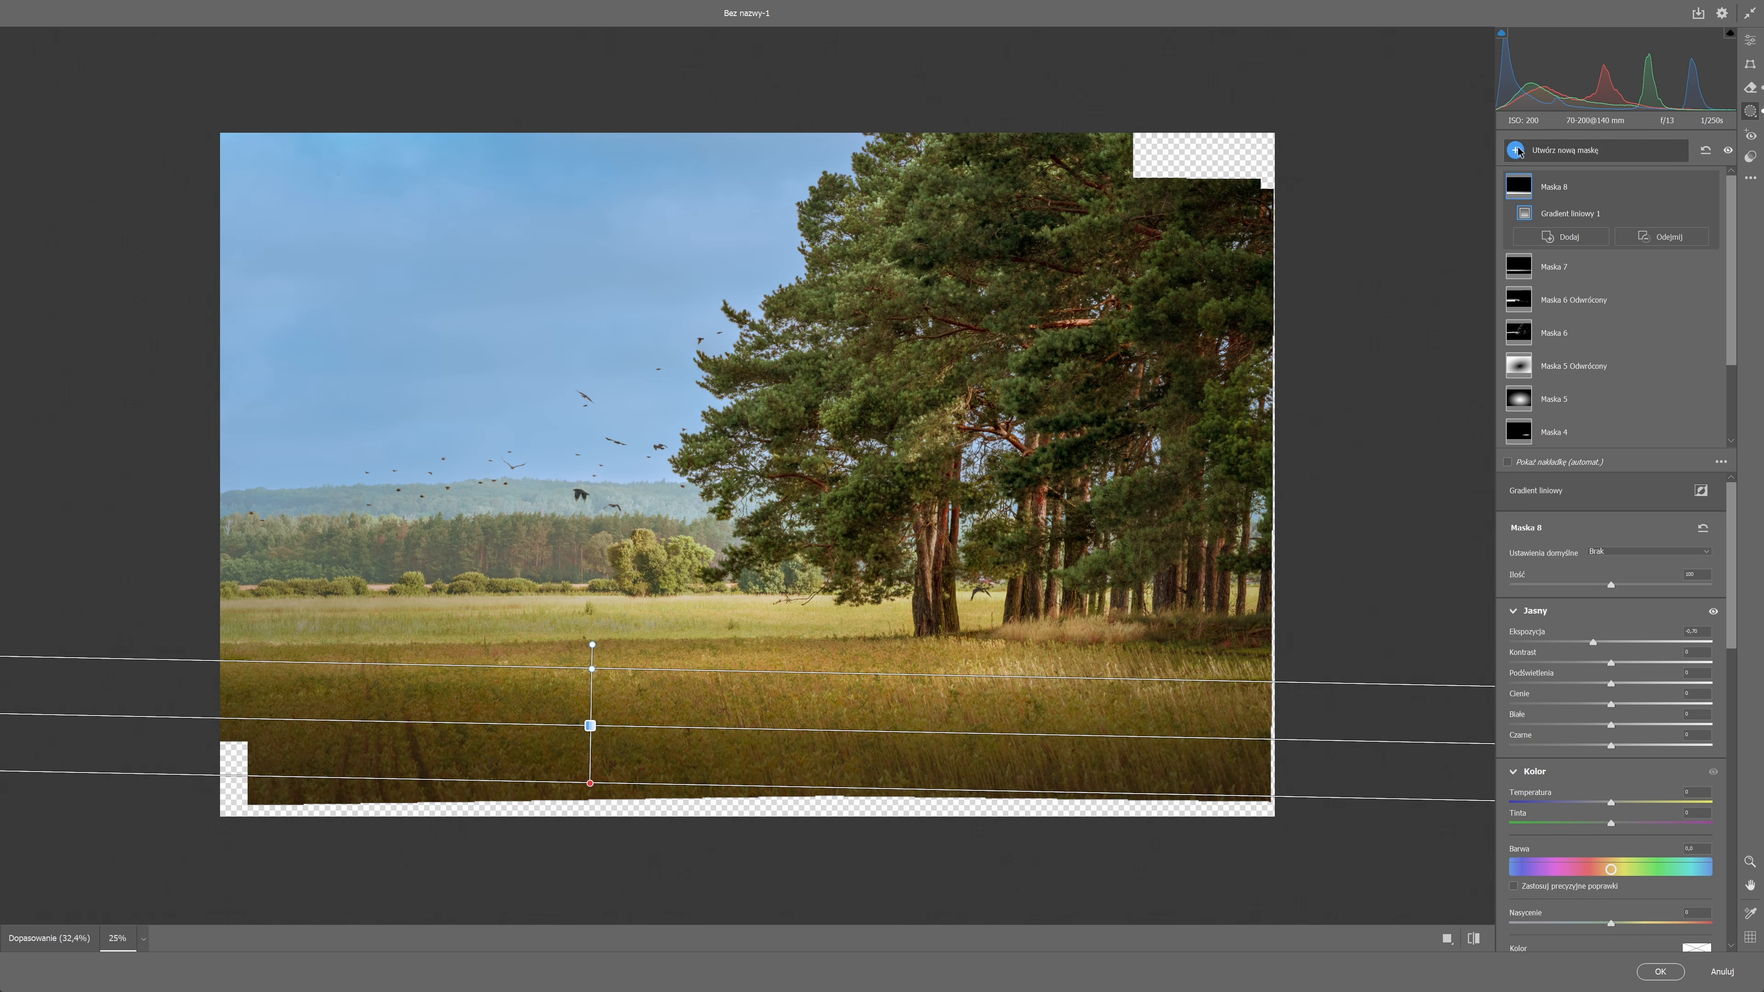
Create a diagonal linear gradient mask from the photo's upper-right corner across the pines and lower its exposure slightly.
{"action": "left_click", "coordinate": [1517, 149]}
{"action": "left_click", "coordinate": [1594, 219]}
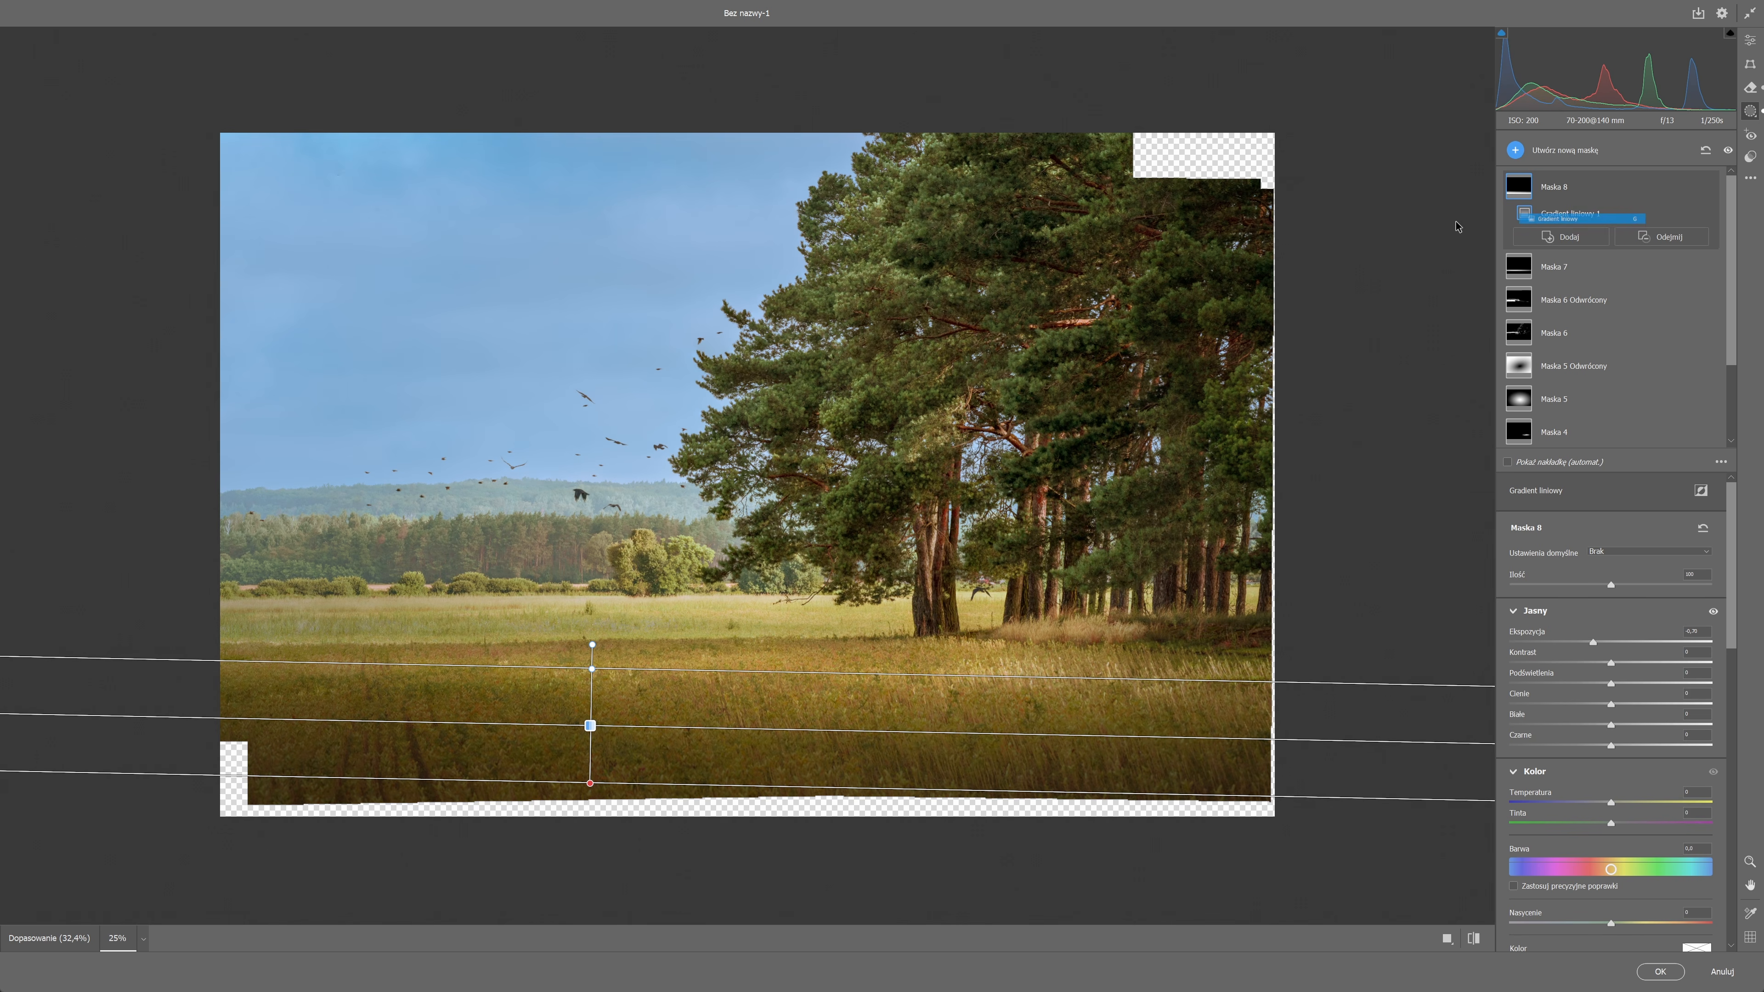
{"action": "left_click_drag", "start_coordinate": [1145, 198], "coordinate": [996, 380]}
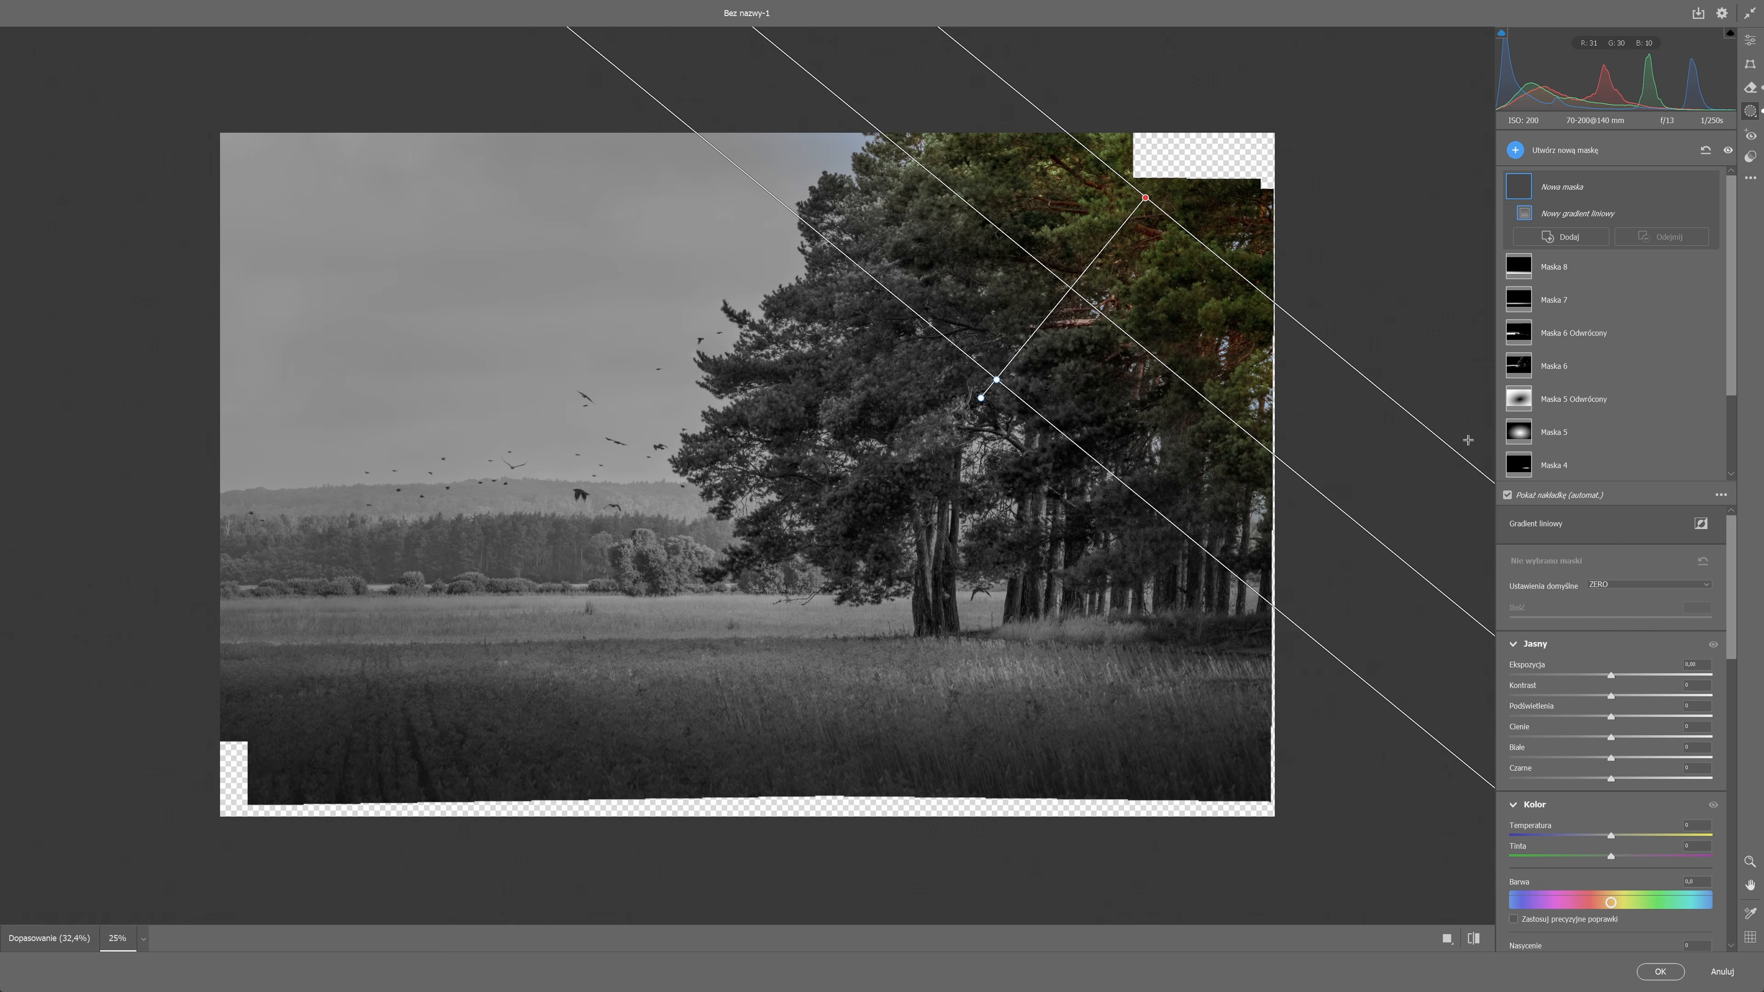
{"action": "left_click_drag", "start_coordinate": [1608, 675], "coordinate": [1598, 675]}
{"action": "mouse_move", "coordinate": [1001, 386]}
{"action": "left_mouse_down"}
{"action": "mouse_move", "coordinate": [923, 500]}
{"action": "mouse_move", "coordinate": [1020, 451]}
{"action": "mouse_move", "coordinate": [999, 420]}
{"action": "left_mouse_up"}
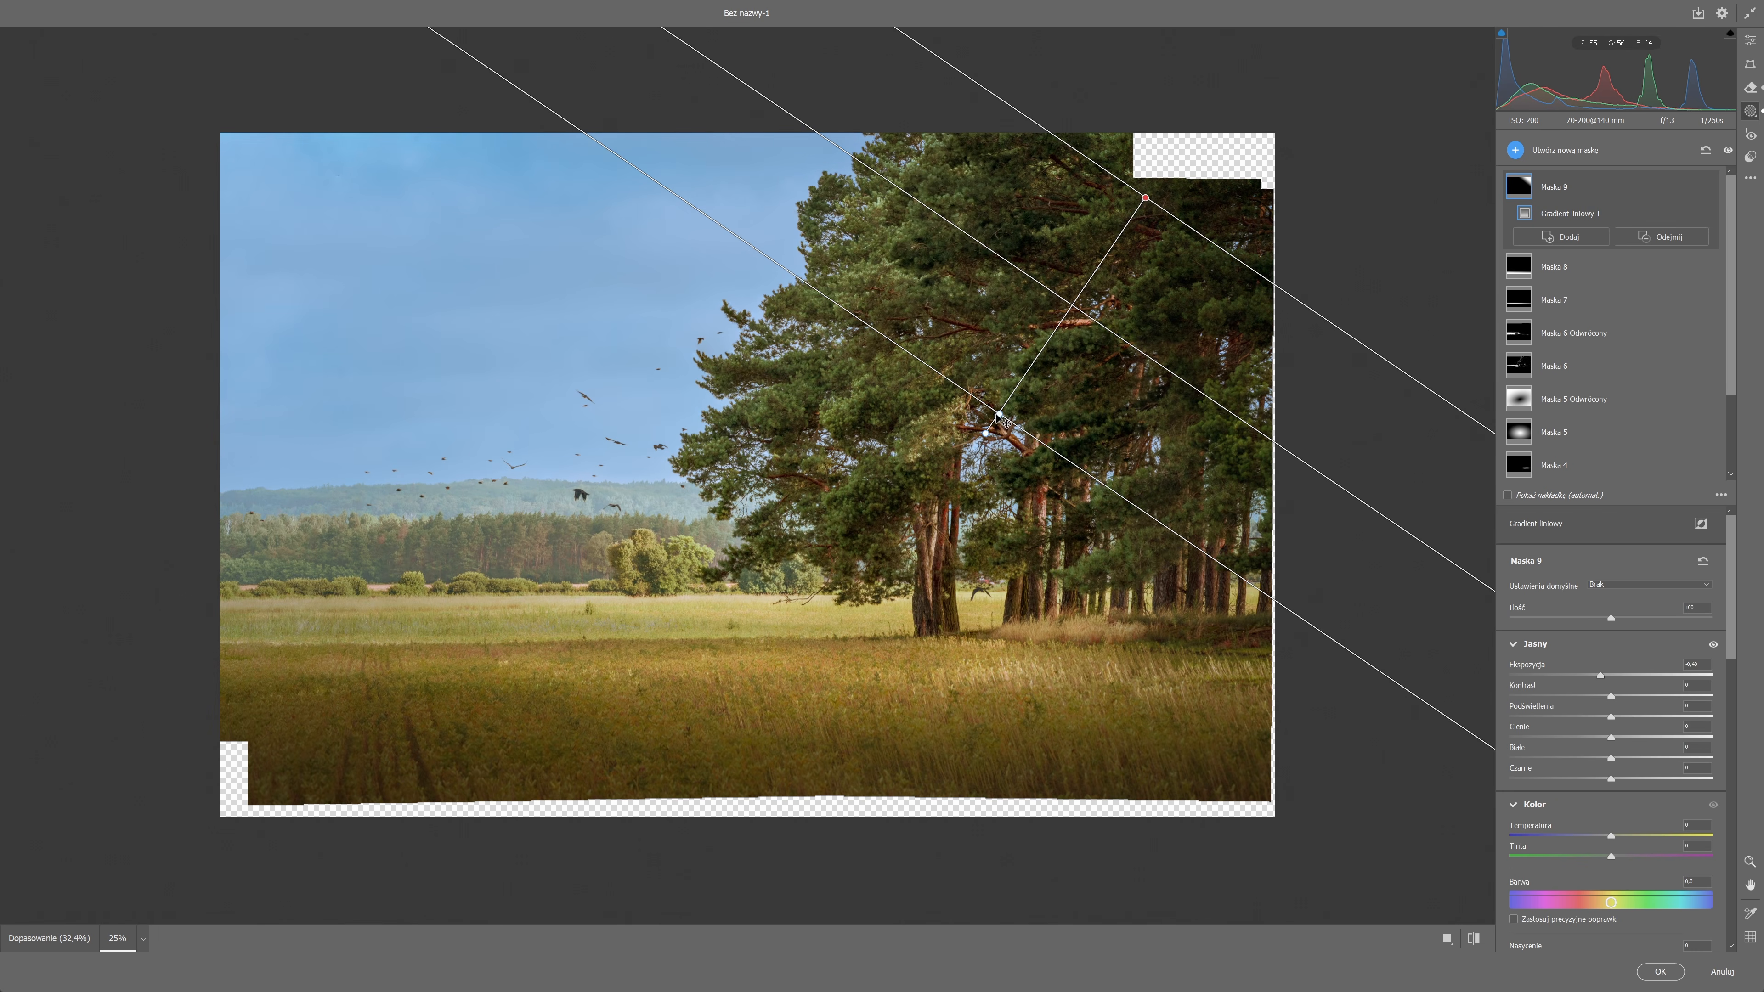
Create a sky mask, shape its point curve into a steep contrast curve, and set the curve's saturation refinement to 0.
{"action": "left_click", "coordinate": [1514, 151]}
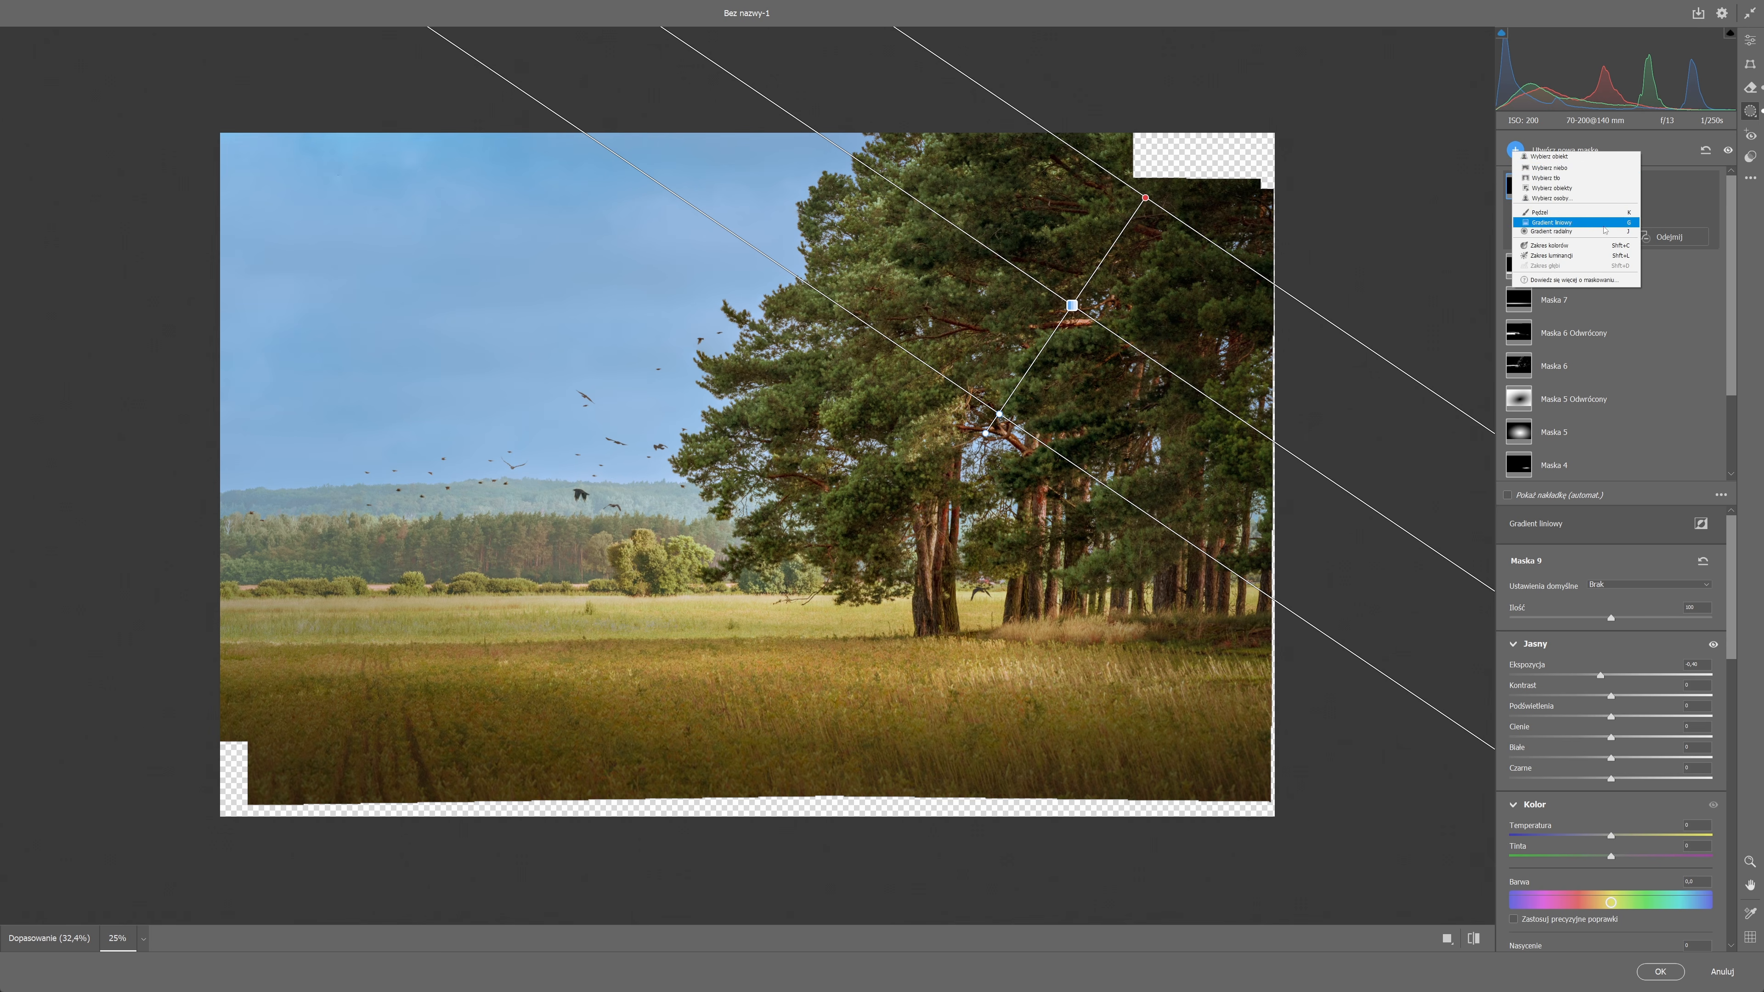
{"action": "left_click", "coordinate": [1555, 170]}
{"action": "left_click", "coordinate": [1561, 705]}
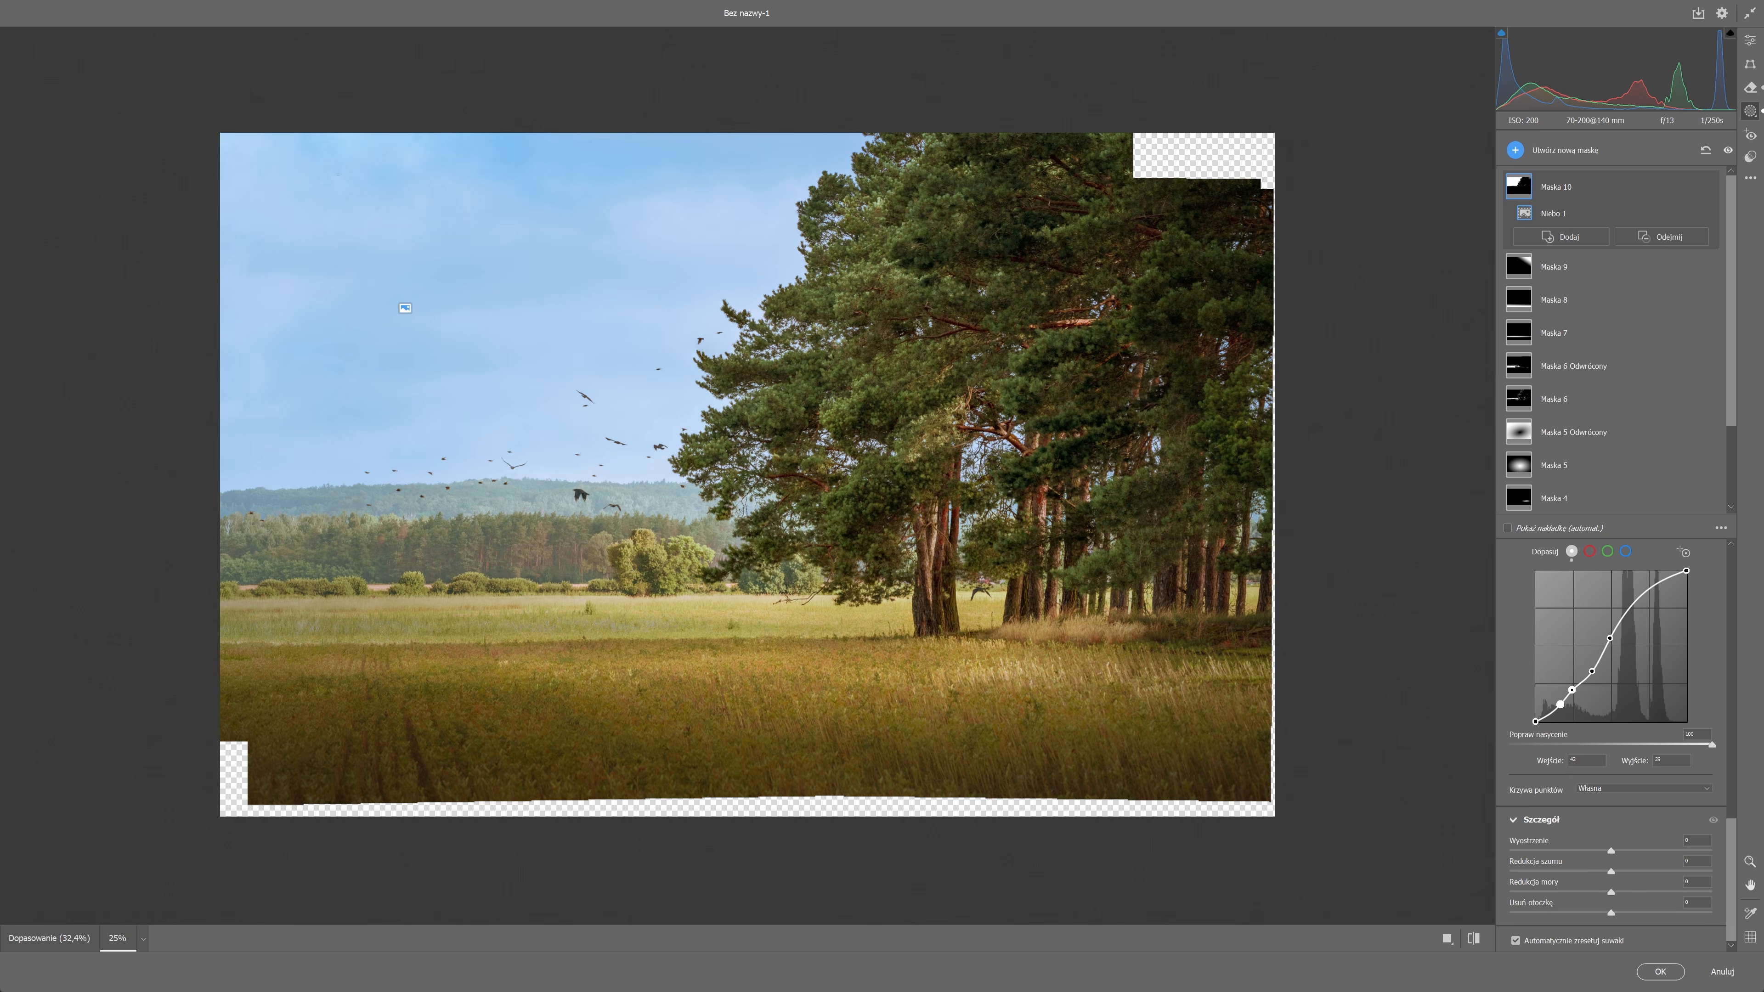
{"action": "left_click_drag", "start_coordinate": [1576, 691], "coordinate": [1571, 716]}
{"action": "left_click_drag", "start_coordinate": [1609, 637], "coordinate": [1629, 614]}
{"action": "mouse_move", "coordinate": [1594, 671]}
{"action": "left_mouse_down"}
{"action": "mouse_move", "coordinate": [1585, 700]}
{"action": "mouse_move", "coordinate": [1609, 671]}
{"action": "left_mouse_up"}
{"action": "left_click_drag", "start_coordinate": [1712, 745], "coordinate": [1402, 753]}
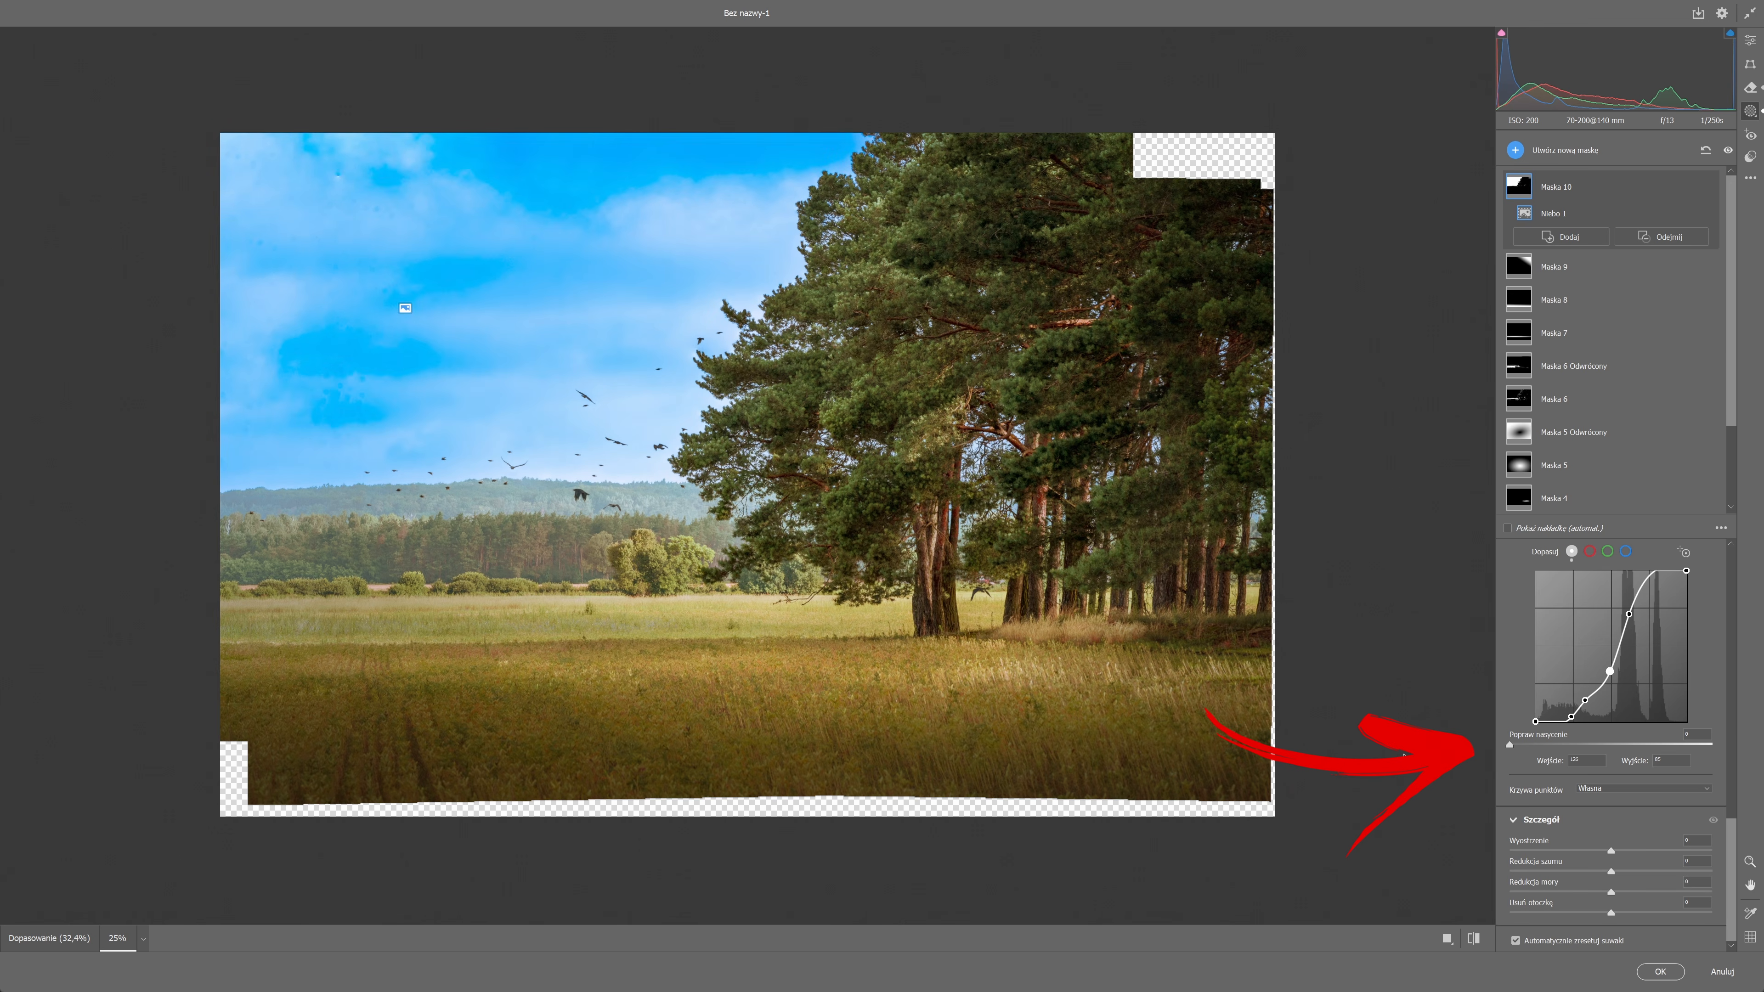
Subtract a wide radial gradient from the sky mask, flattened and positioned along the horizon around the birds.
{"action": "left_click", "coordinate": [1662, 236]}
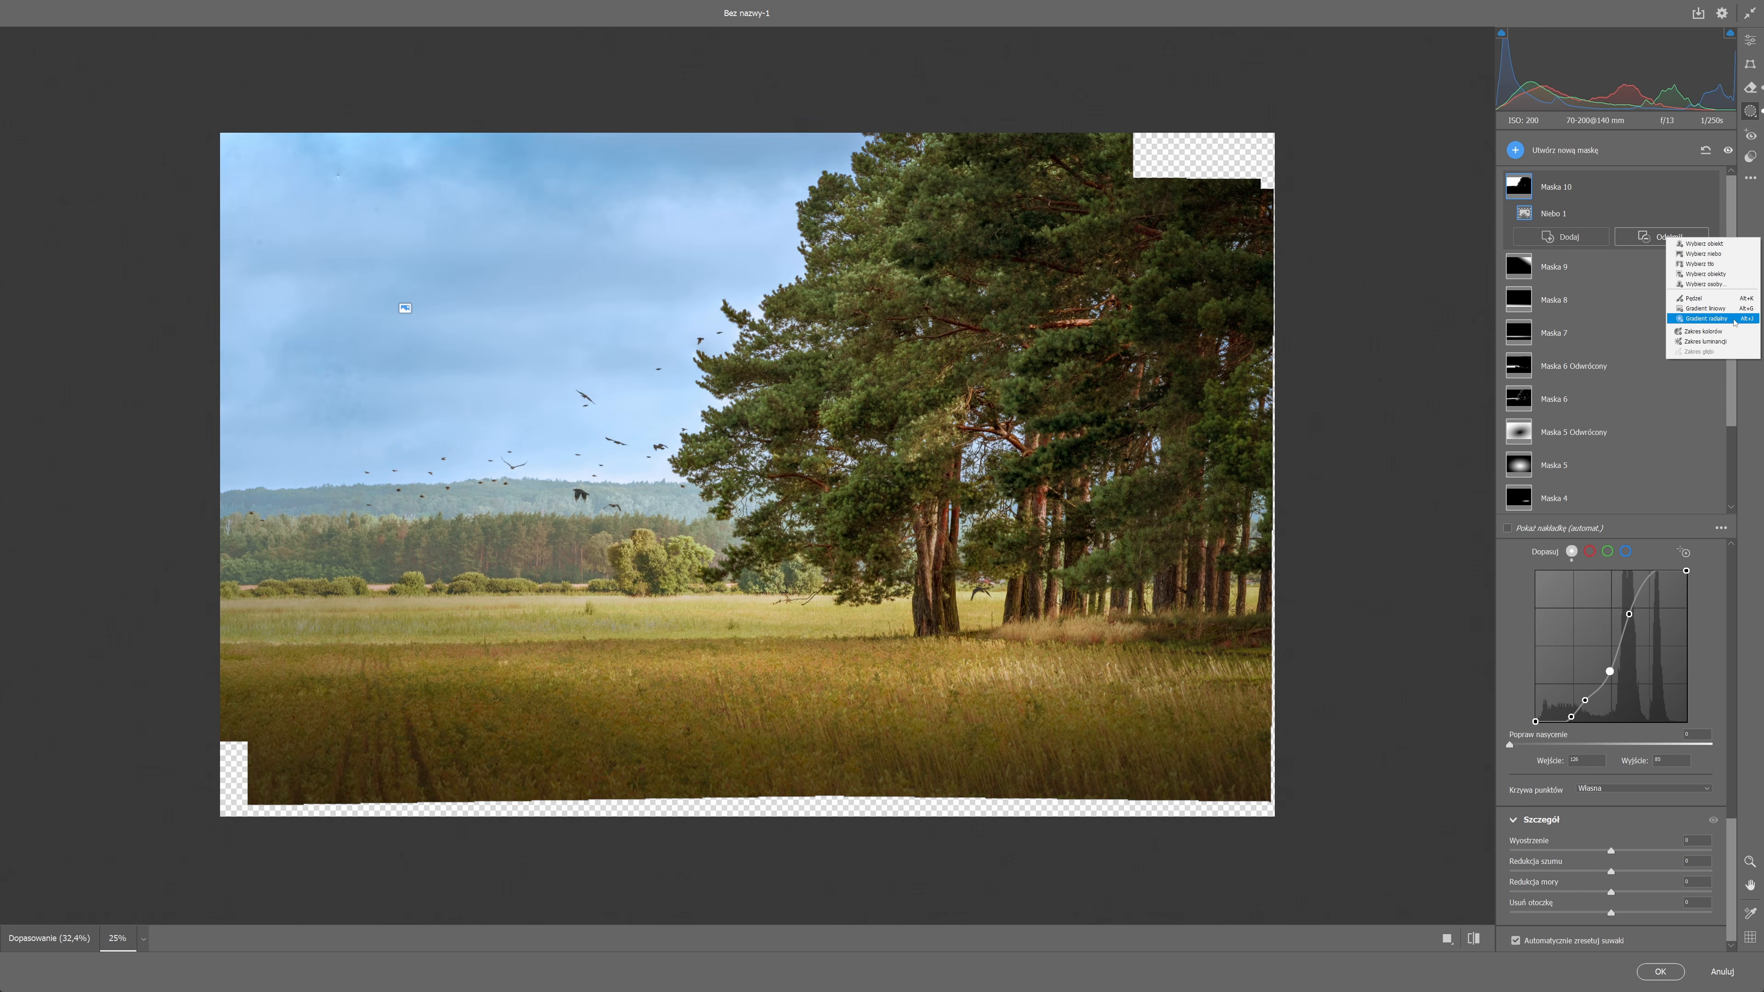
{"action": "left_click", "coordinate": [1706, 318]}
{"action": "left_click_drag", "start_coordinate": [444, 505], "coordinate": [961, 667]}
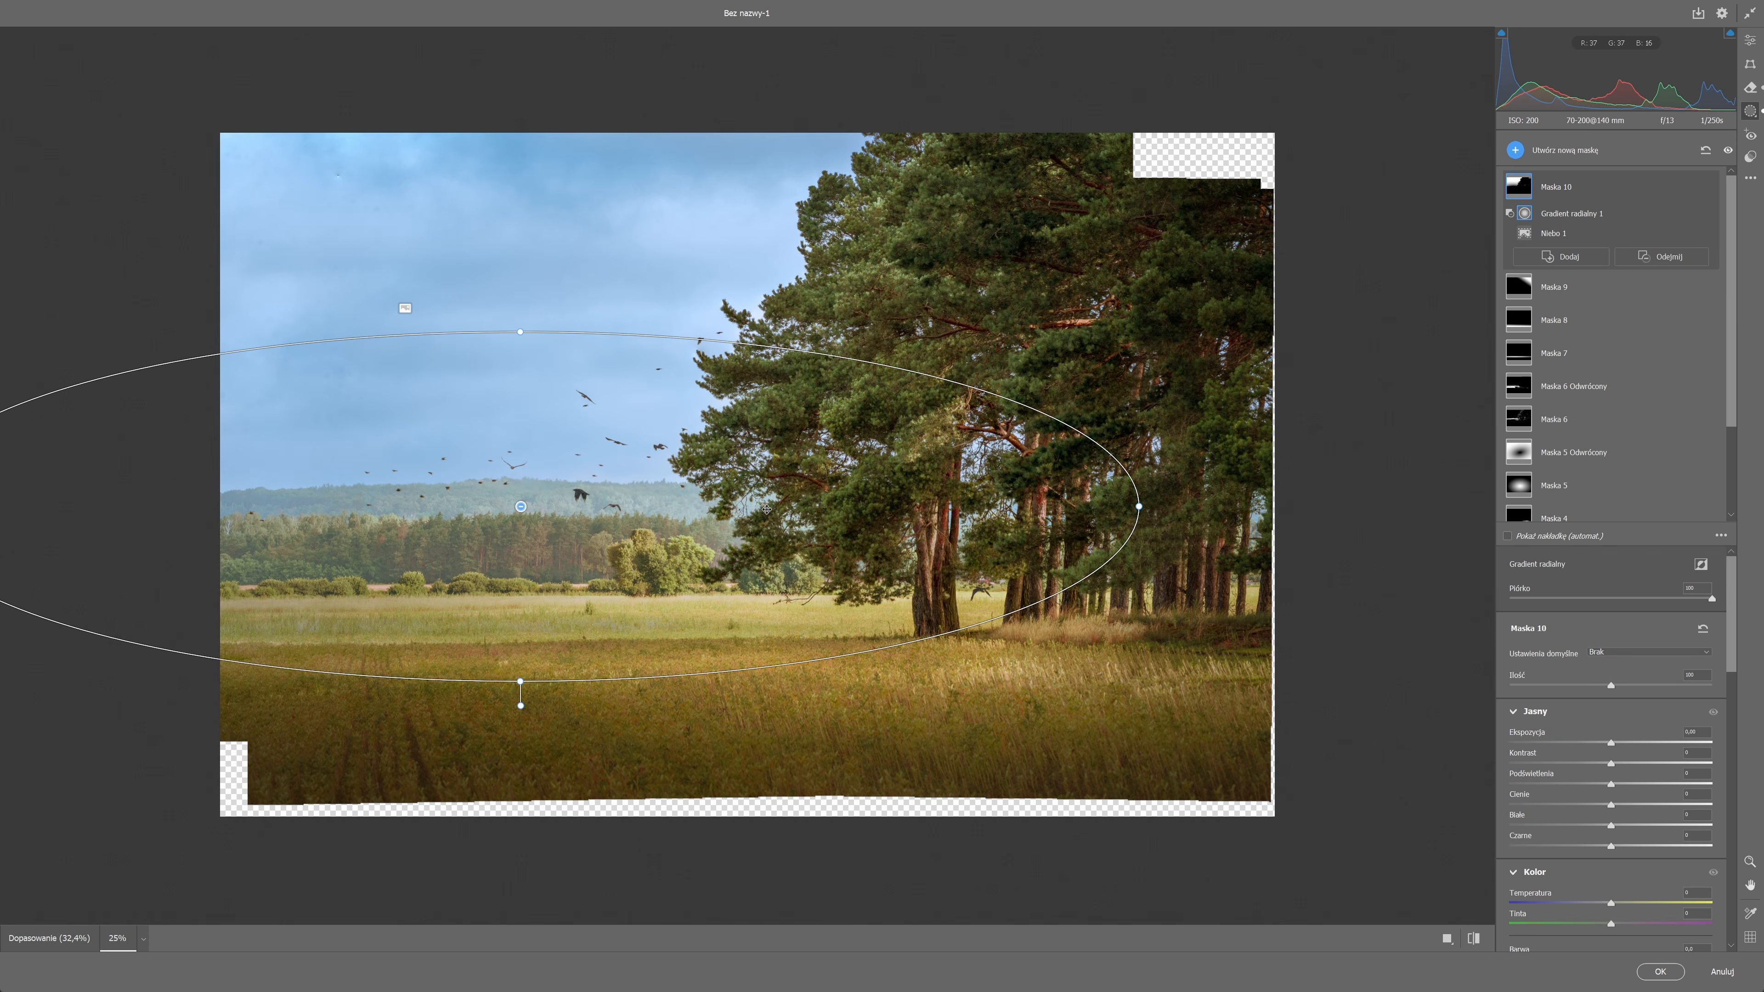
{"action": "left_click_drag", "start_coordinate": [515, 335], "coordinate": [516, 437]}
{"action": "left_click_drag", "start_coordinate": [554, 512], "coordinate": [569, 495]}
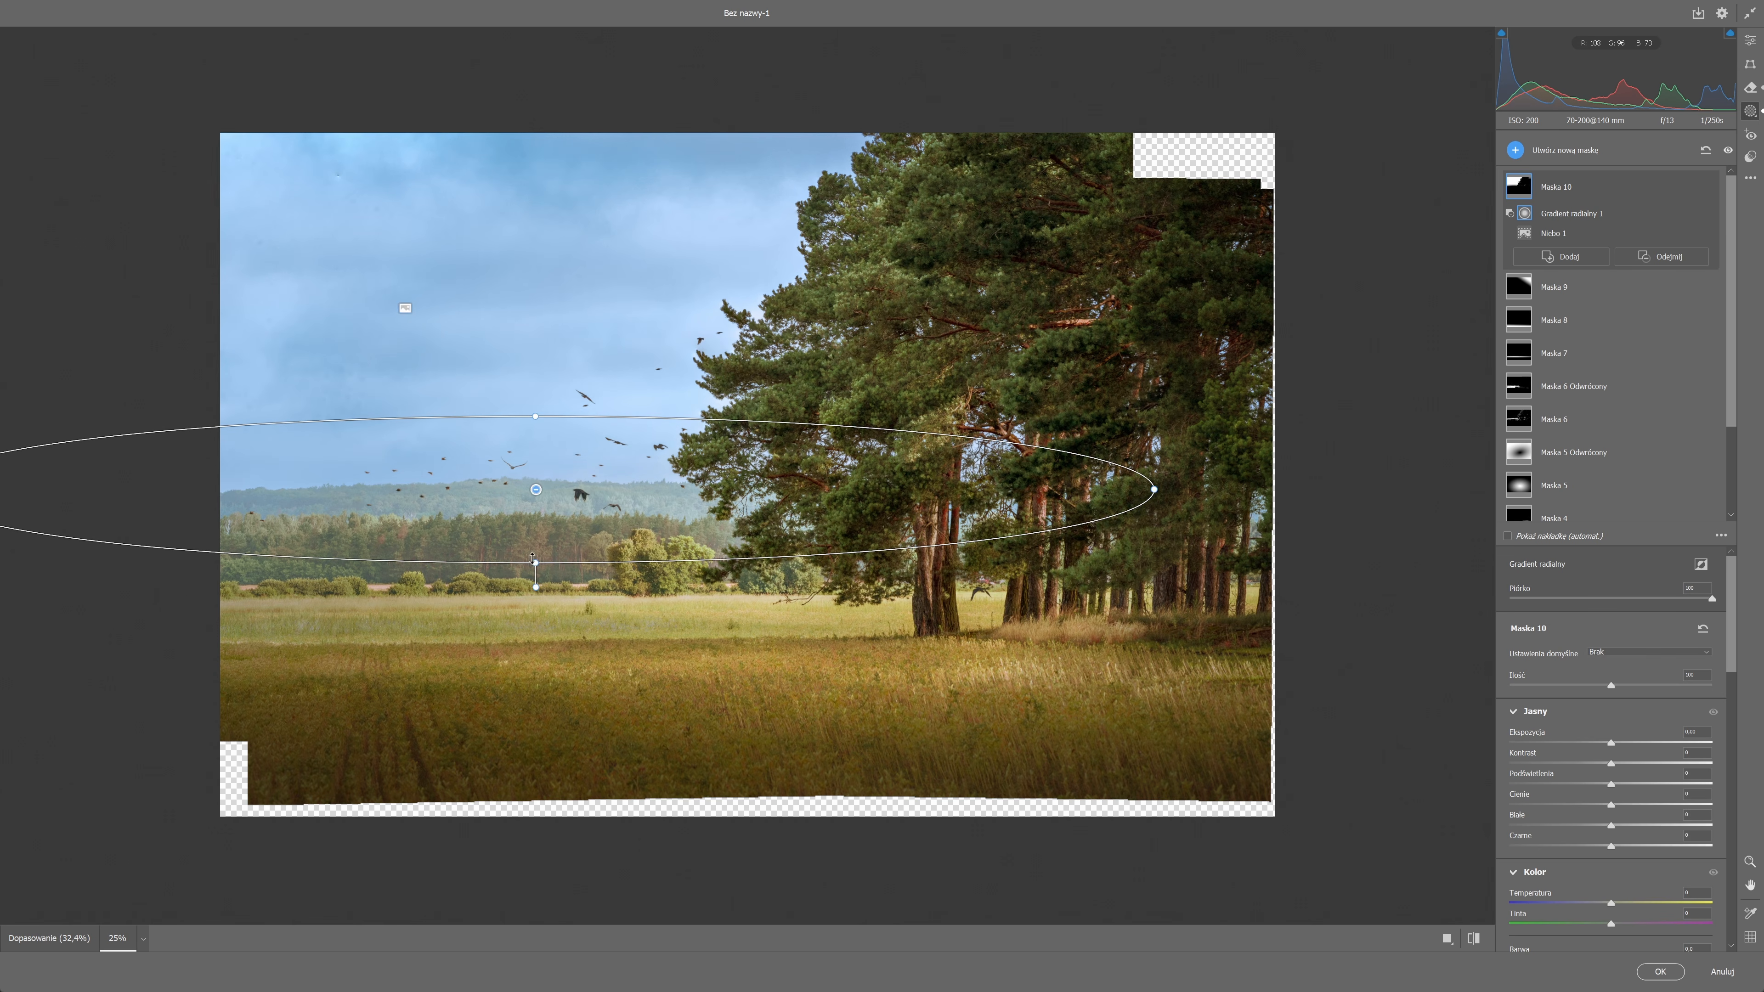
{"action": "left_click_drag", "start_coordinate": [534, 563], "coordinate": [535, 589]}
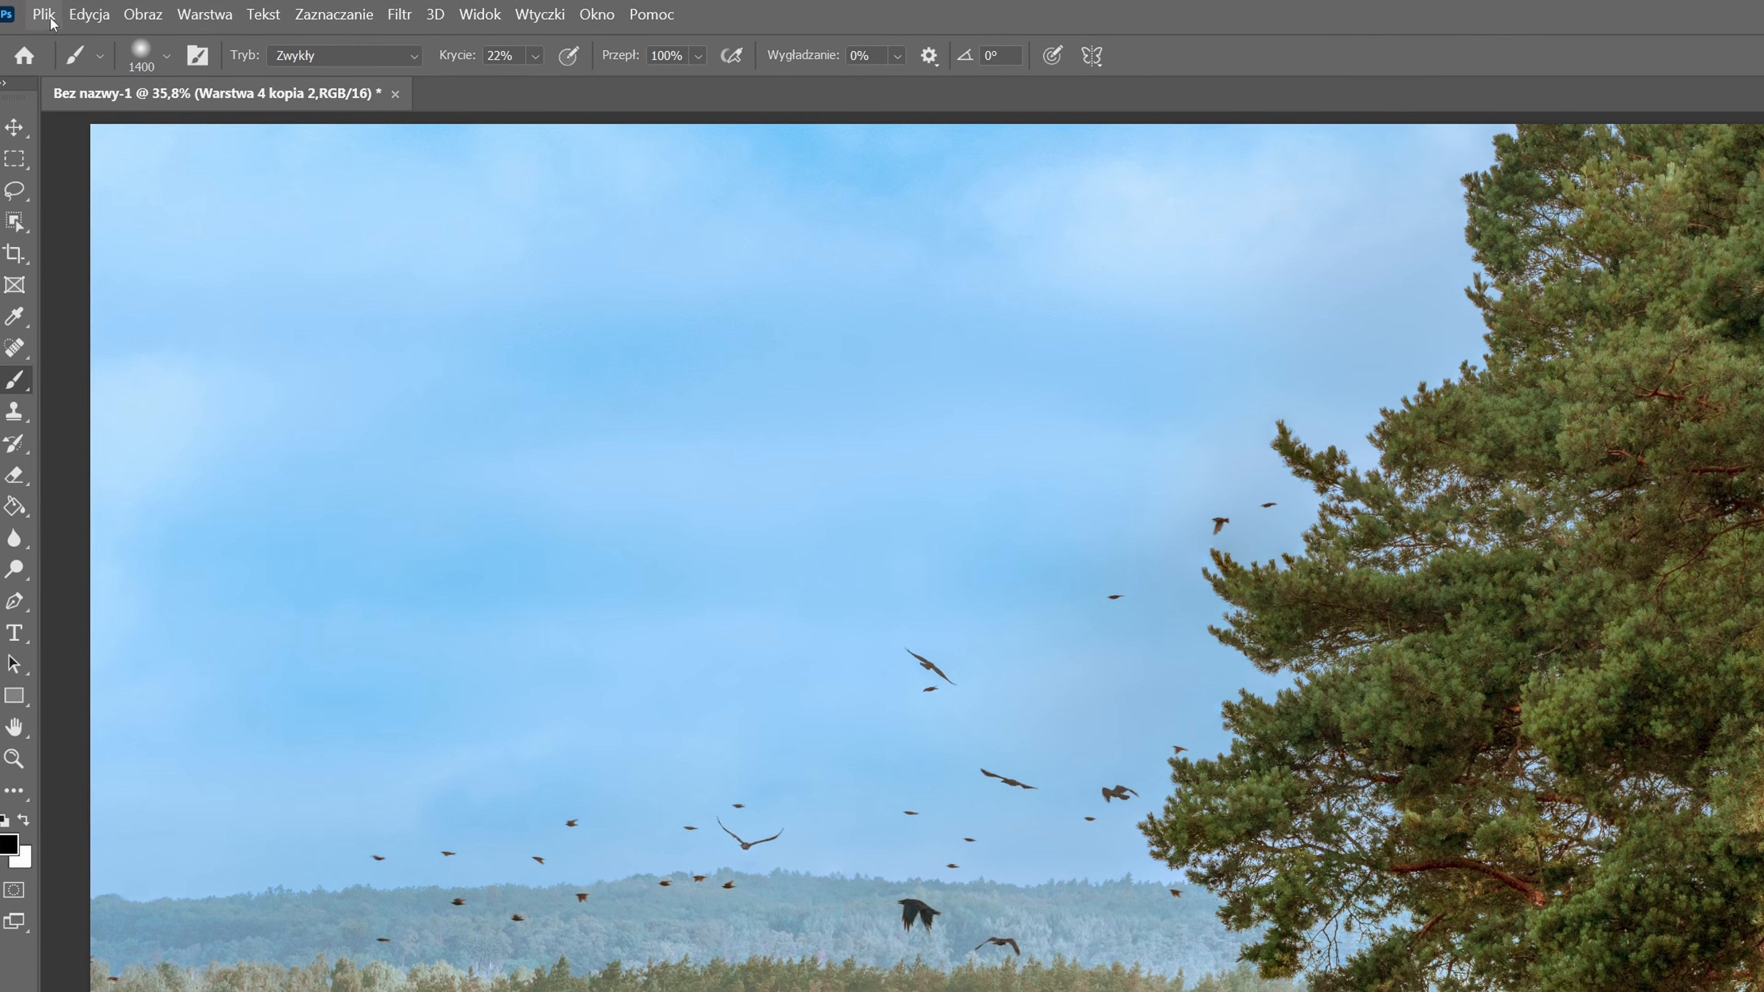
Open the Export As settings for the finished image.
{"action": "left_click", "coordinate": [43, 13]}
{"action": "mouse_move", "coordinate": [209, 433]}
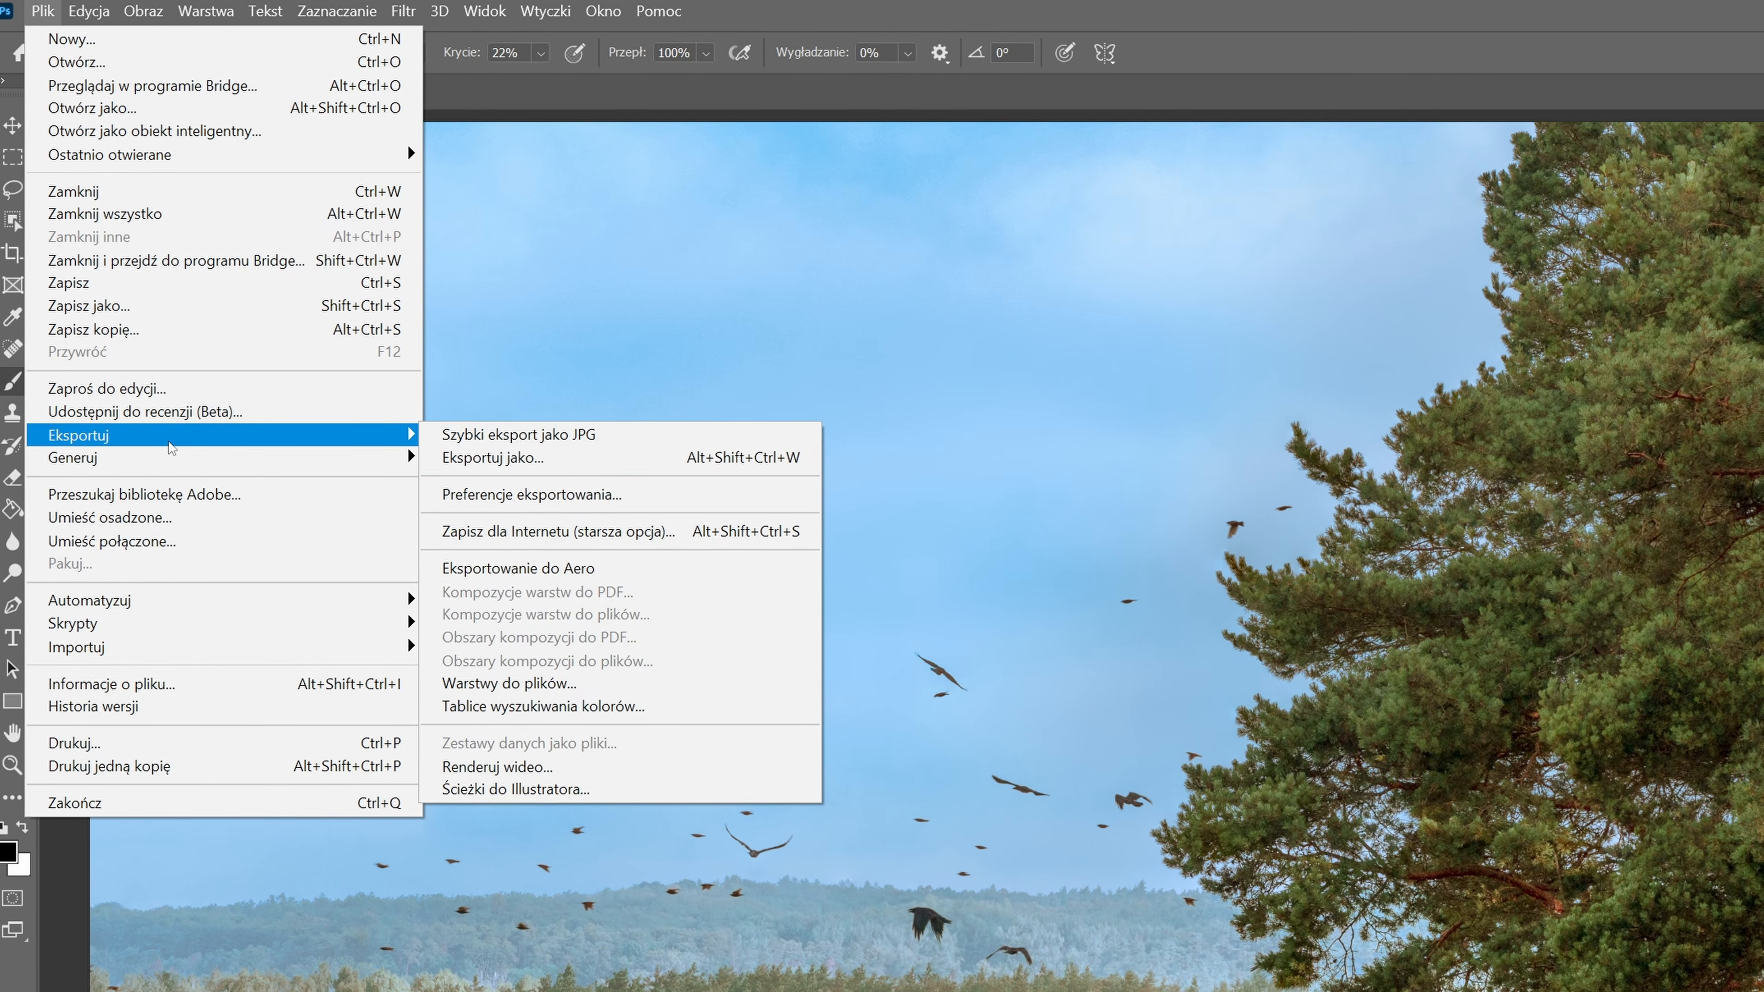
{"action": "left_click", "coordinate": [556, 465]}
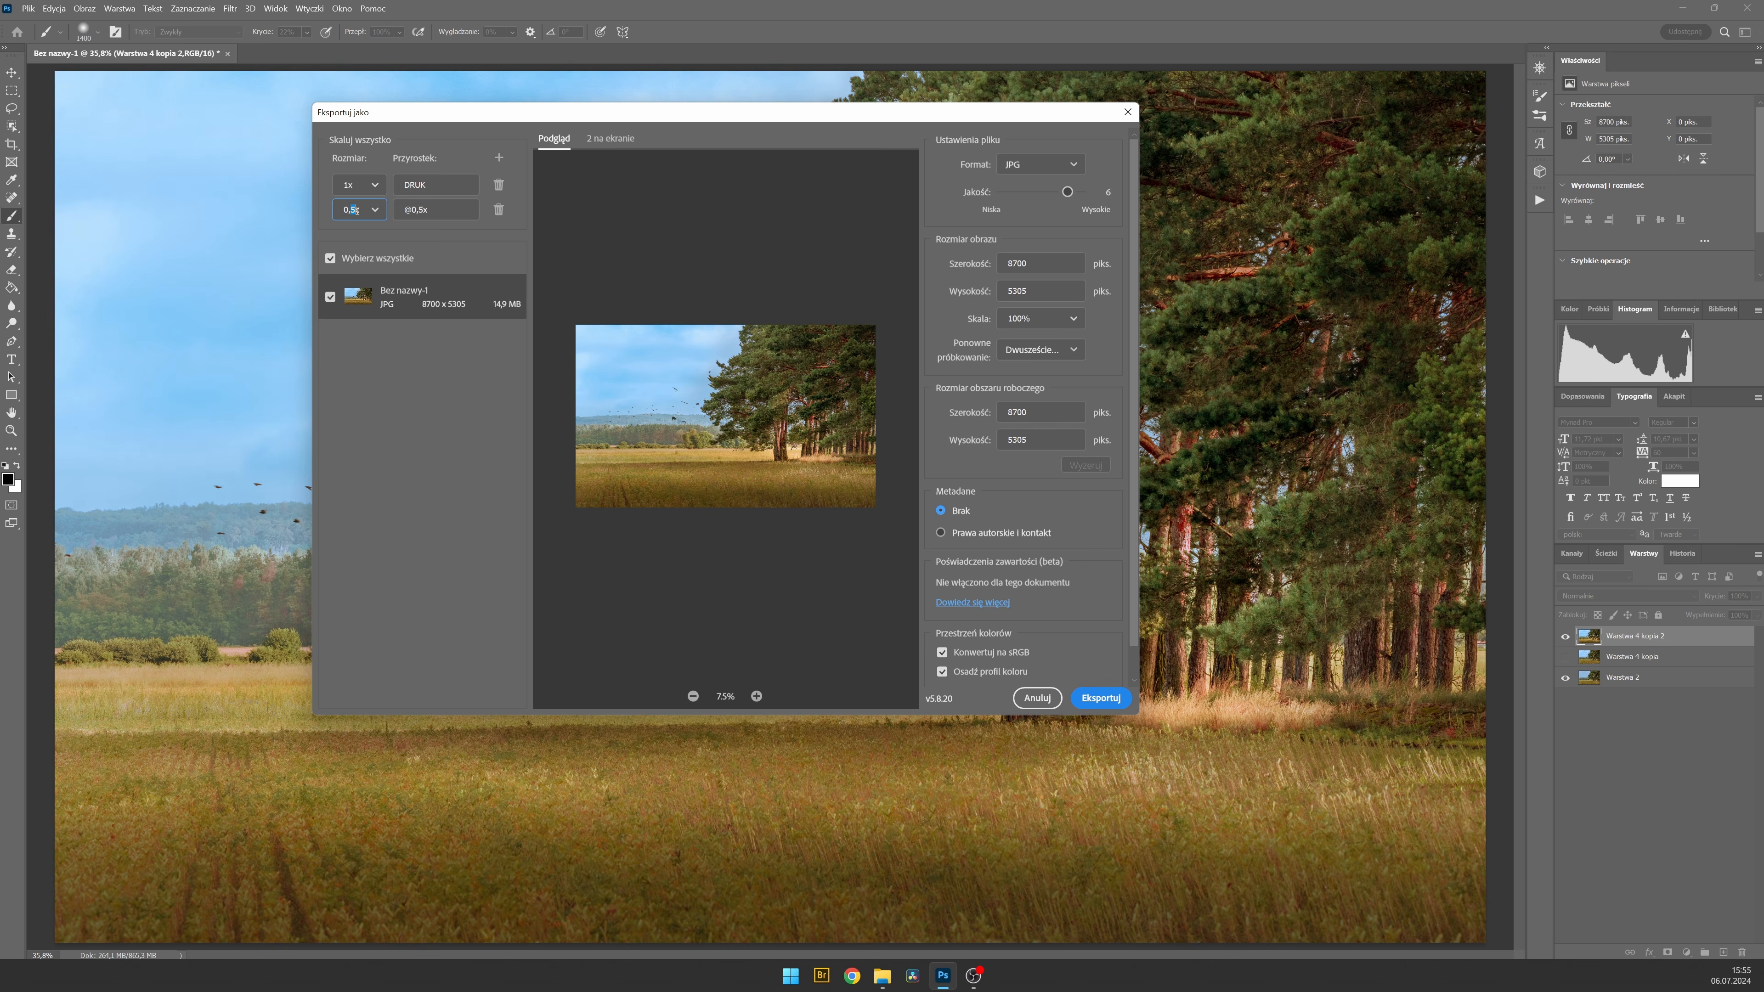